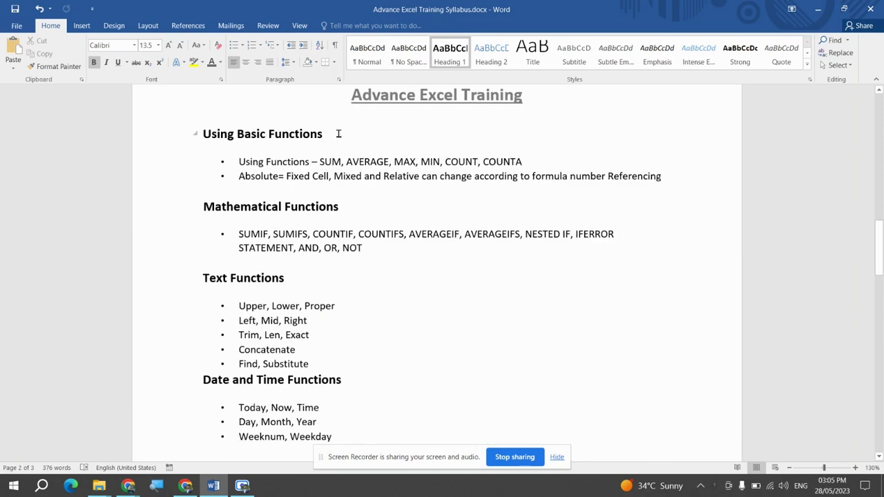
# Review the syllabus topics from Using Basic Functions through Lookup Functions, down to the end of the document.
pyautogui.click(349, 215)
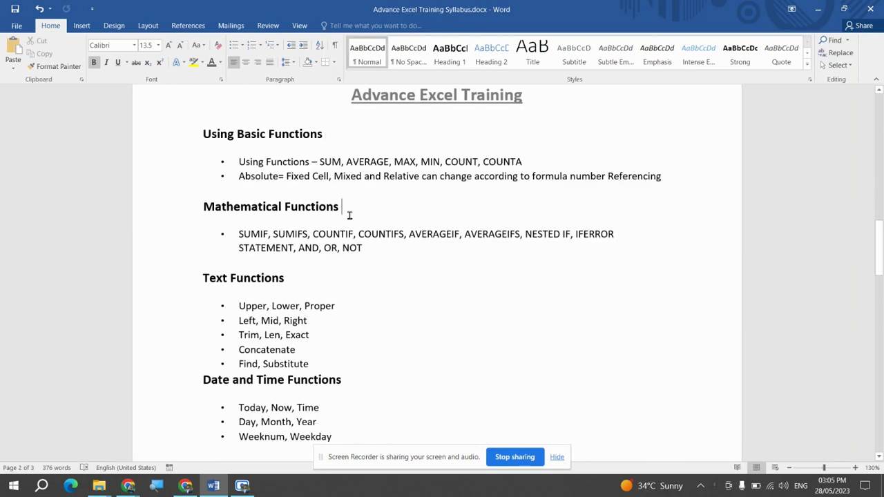
pyautogui.scroll(-1, 350, 216)
pyautogui.click(338, 220)
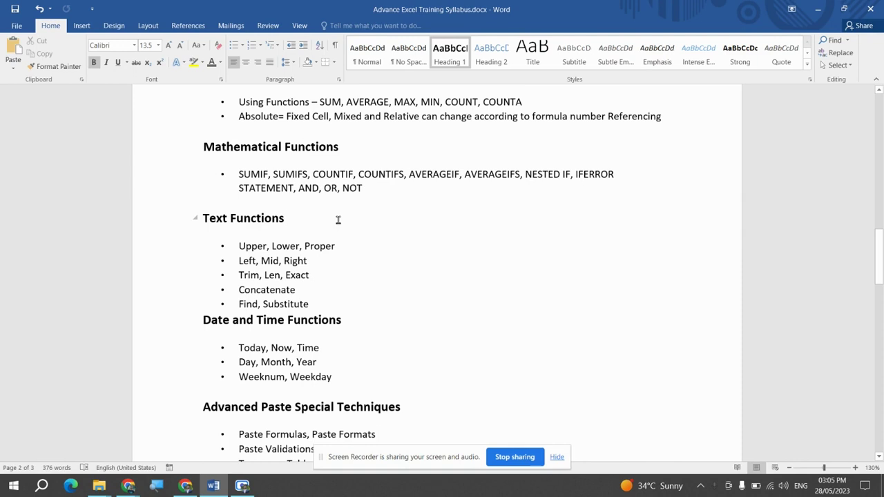
pyautogui.scroll(-3, 337, 219)
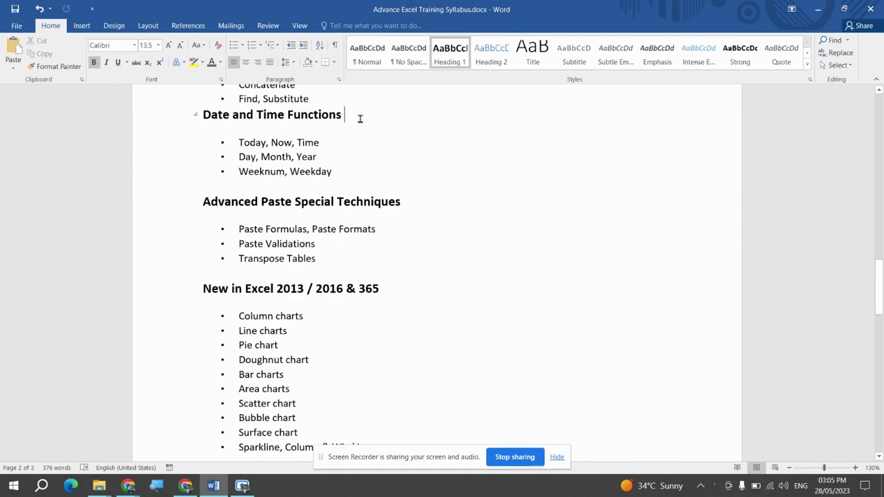
pyautogui.click(455, 209)
pyautogui.scroll(-1, 446, 285)
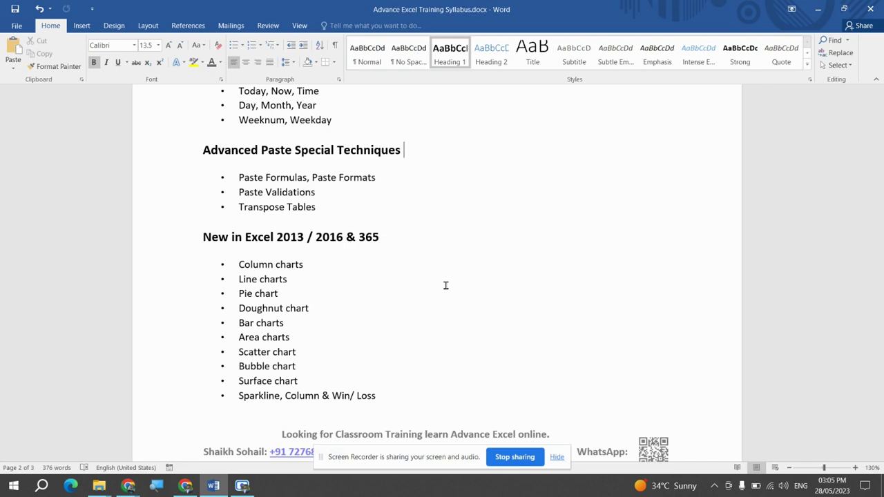
pyautogui.scroll(-20, 445, 285)
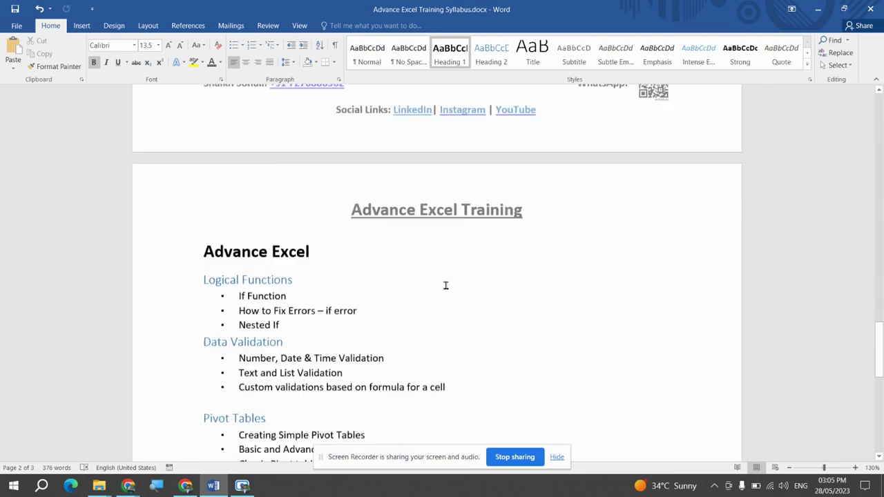
pyautogui.scroll(2, 446, 285)
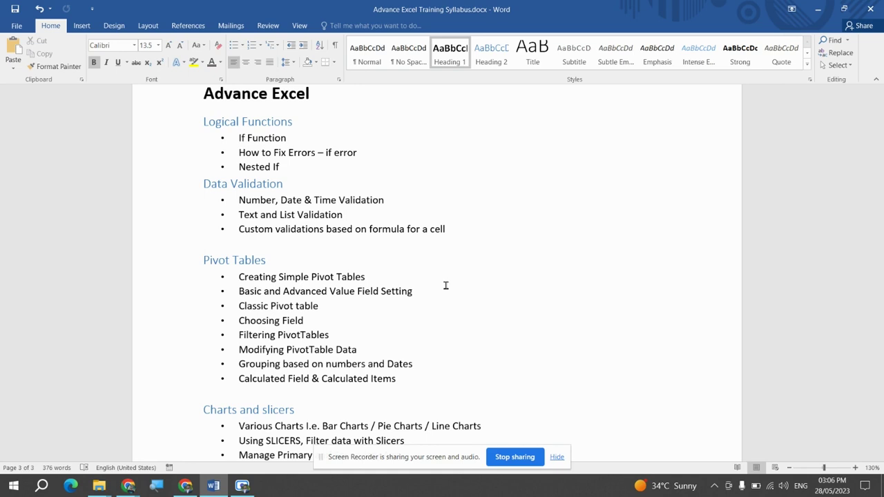
pyautogui.scroll(-1, 445, 286)
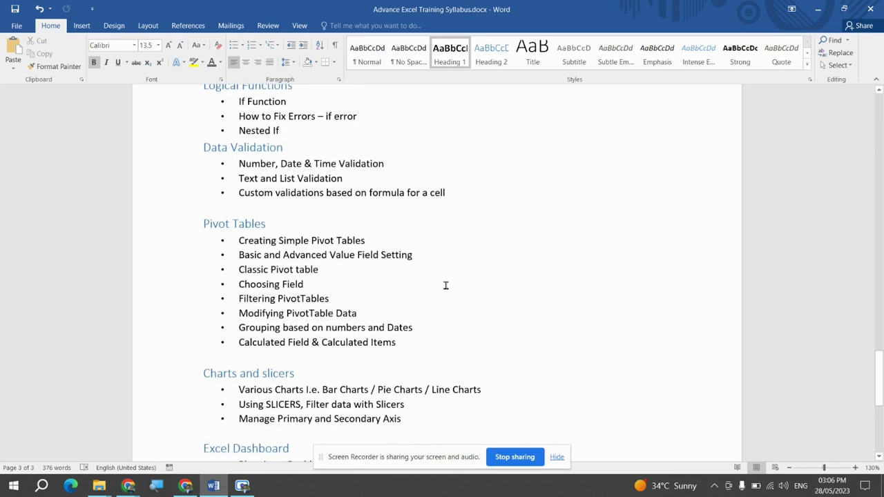
pyautogui.scroll(-2, 446, 285)
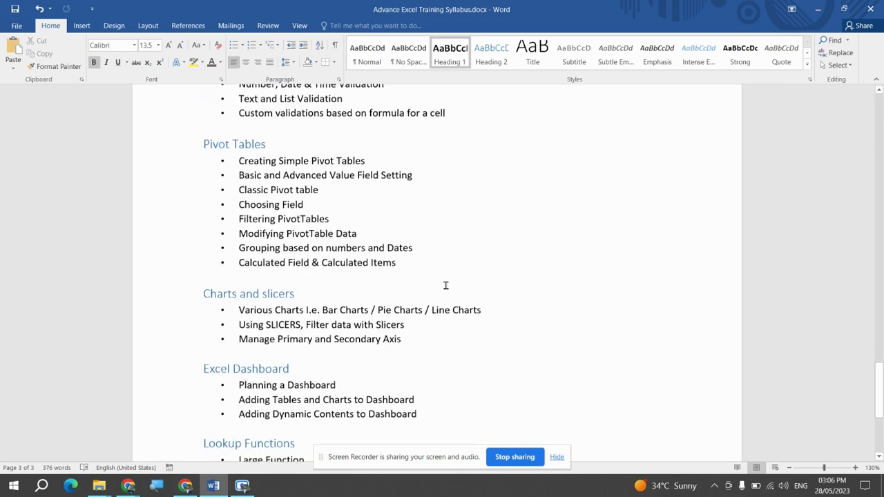
pyautogui.scroll(-2, 446, 285)
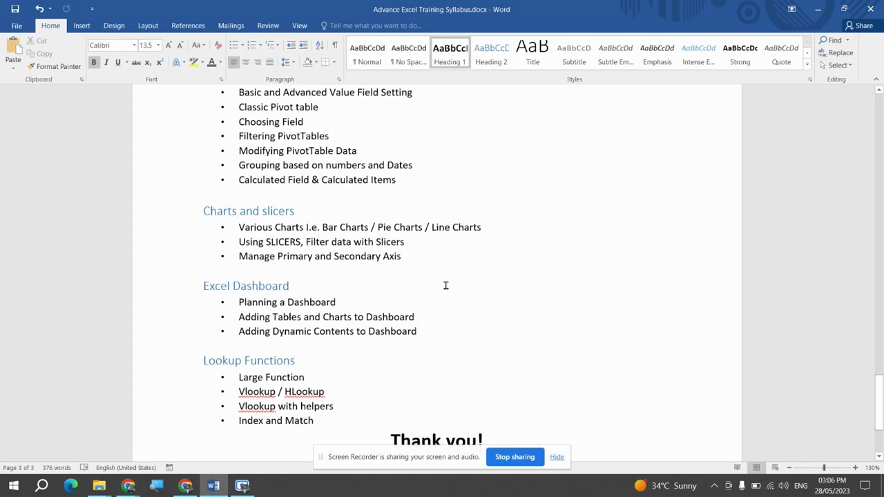
pyautogui.scroll(-4, 447, 353)
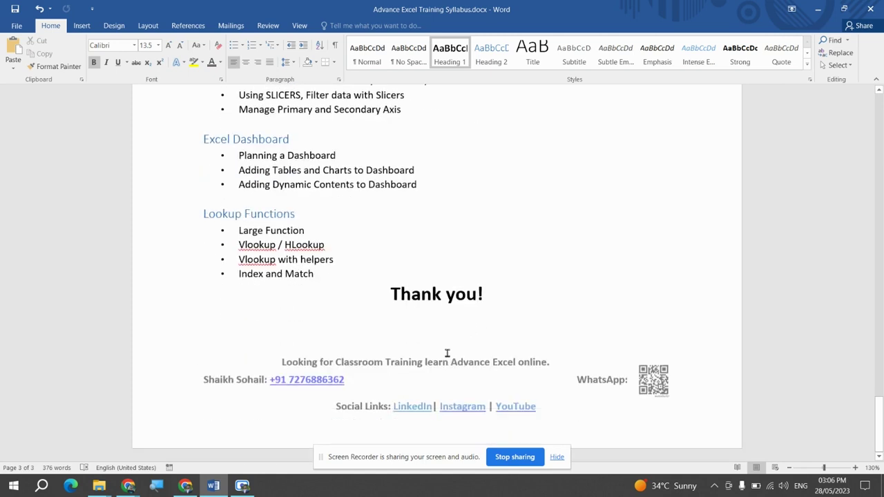
# Go back to the beginning of the syllabus and review its introduction, Excel Introduction and Customizing Excel sections.
pyautogui.scroll(7, 447, 353)
pyautogui.scroll(20, 447, 353)
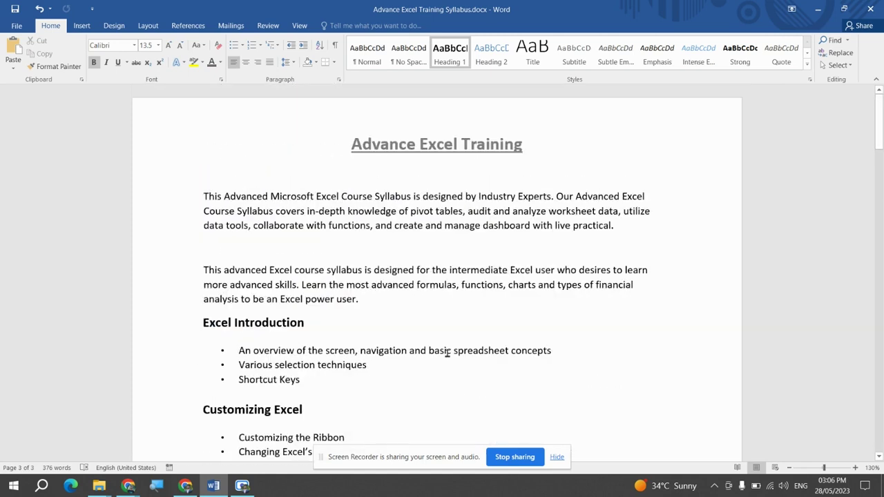
pyautogui.scroll(-12, 447, 353)
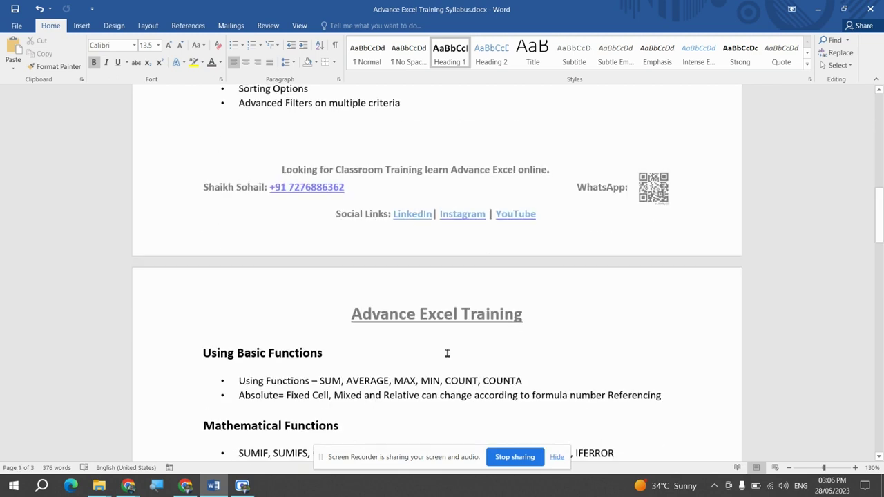
pyautogui.scroll(12, 447, 353)
pyautogui.scroll(-3, 447, 353)
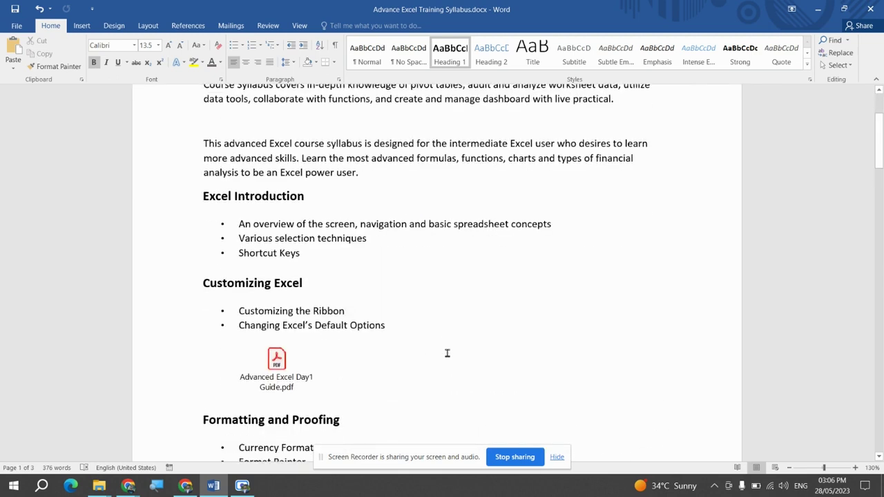
pyautogui.scroll(2, 447, 353)
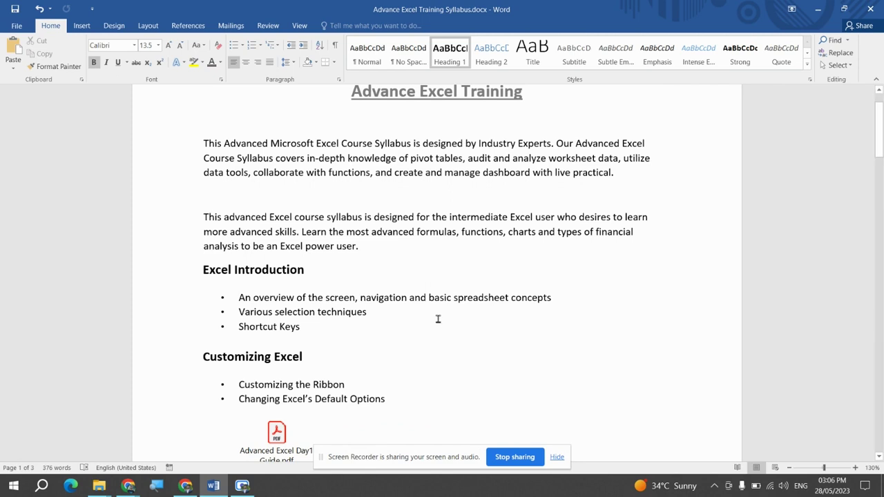
pyautogui.scroll(2, 440, 319)
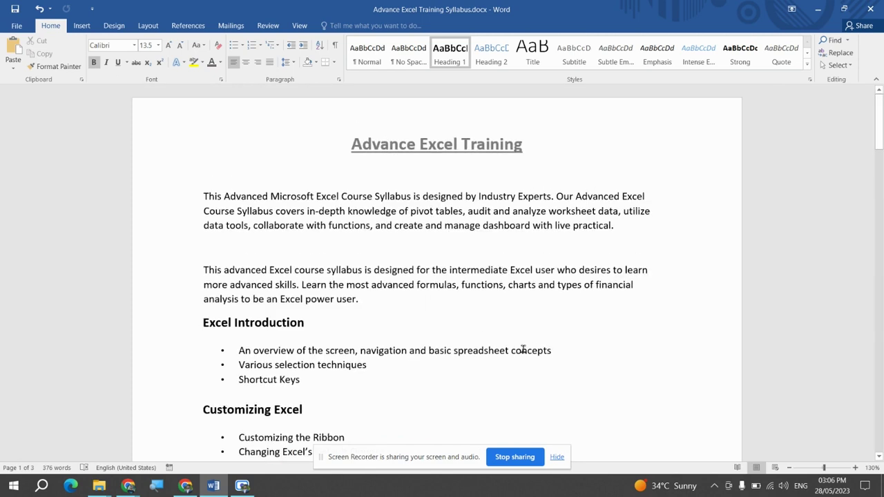
# Switch to the Advance Excel folder in File Explorer, refresh it and open Sales Data.xlsx in Excel.
pyautogui.click(99, 486)
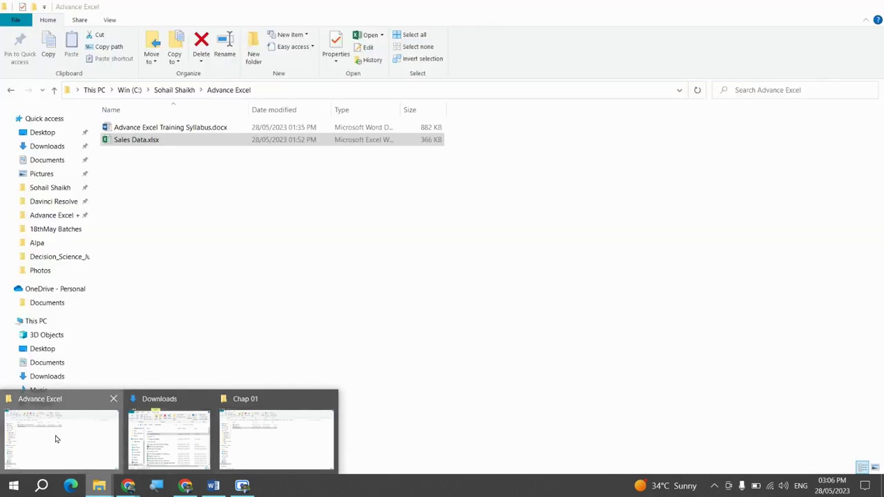
pyautogui.click(62, 439)
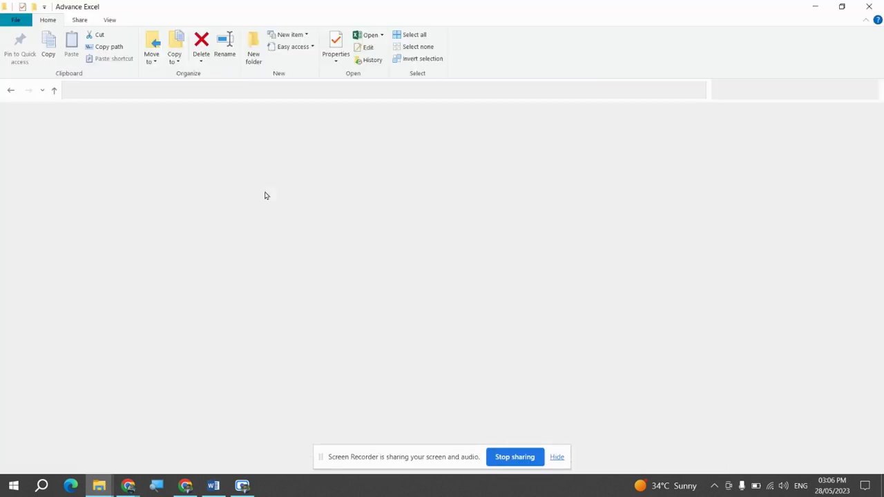
pyautogui.rightClick(264, 195)
pyautogui.click(200, 237)
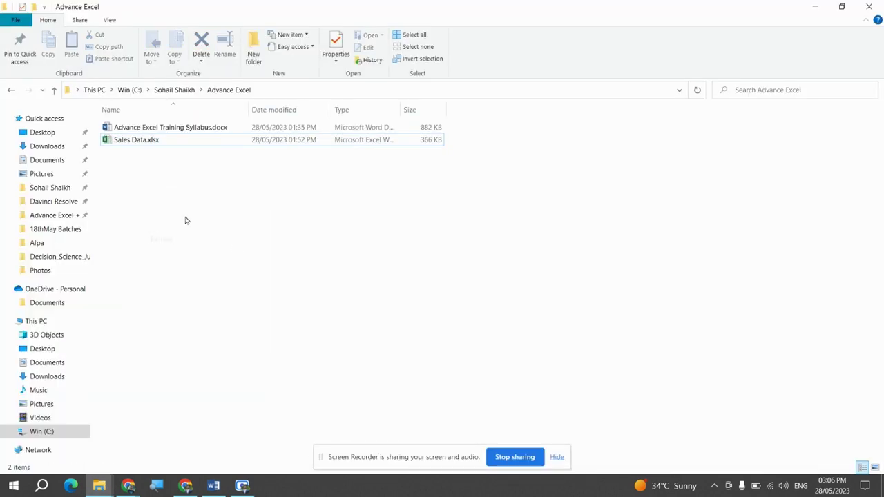
pyautogui.doubleClick(173, 141)
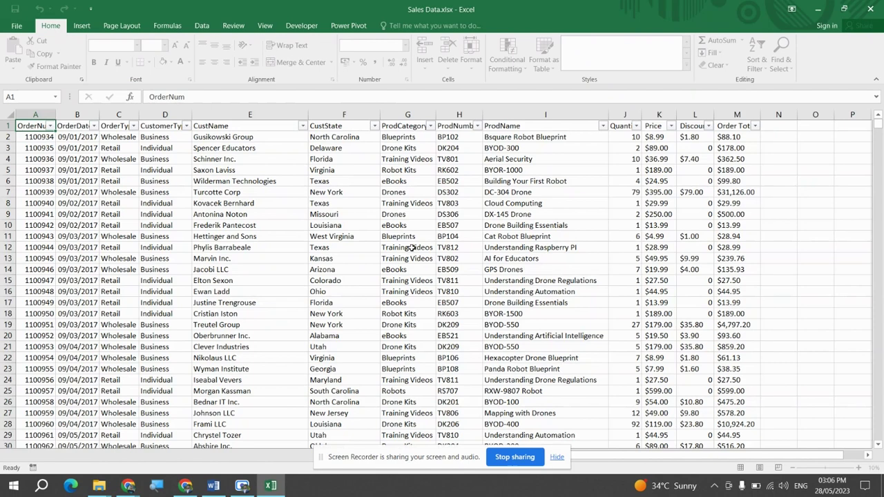
# Turn off the filters on the header row of the sales data.
pyautogui.click(286, 204)
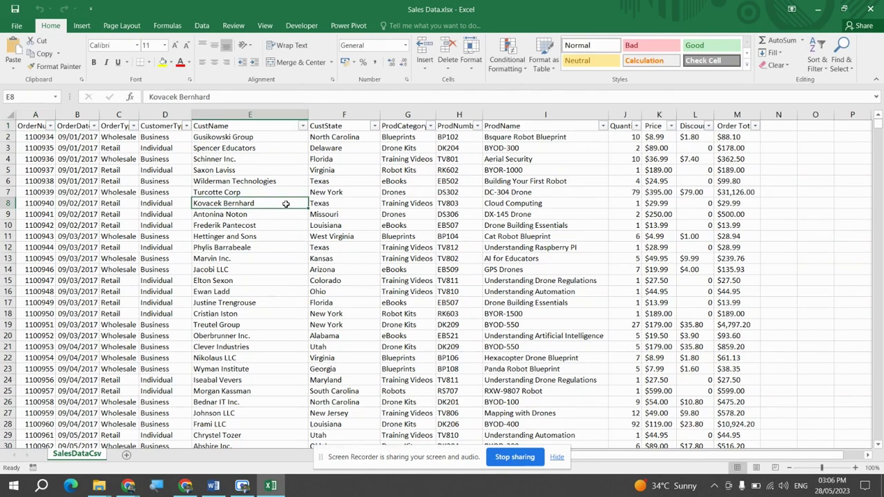
pyautogui.hotkey('alt', 'd')
pyautogui.press('f')
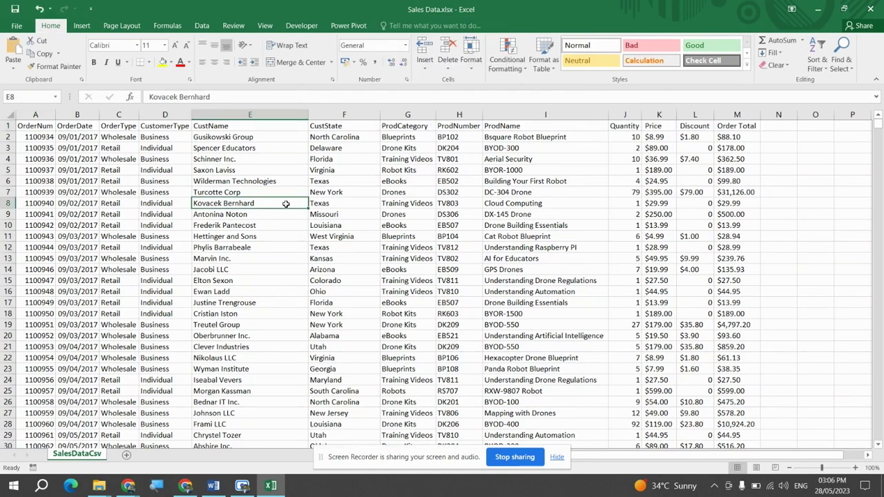
# Select the CustName entries from E2 down to the last record to view the column's extent.
pyautogui.hotkey('ctrl', 'Up')
pyautogui.press('Down')
pyautogui.hotkey('ctrl', 'shift', 'Down')
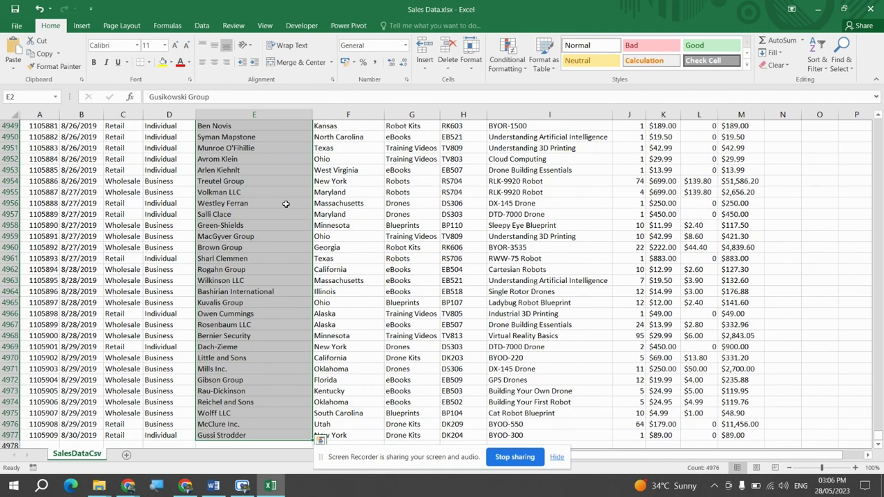
pyautogui.hotkey('ctrl', 'Up')
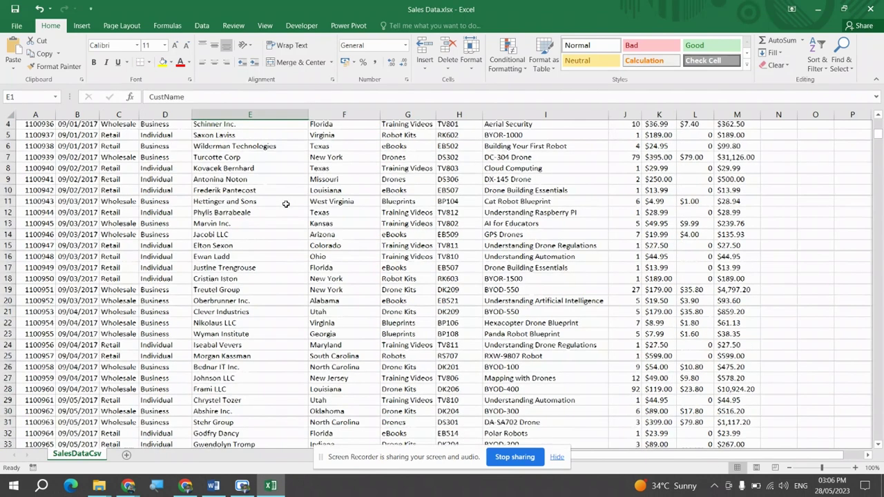
# Select the whole sales table from A1 to its last column and row, and return to the first cell.
pyautogui.hotkey('ctrl', 'Left')
pyautogui.hotkey('ctrl', 'shift', 'Right')
pyautogui.hotkey('ctrl', 'shift', 'Down')
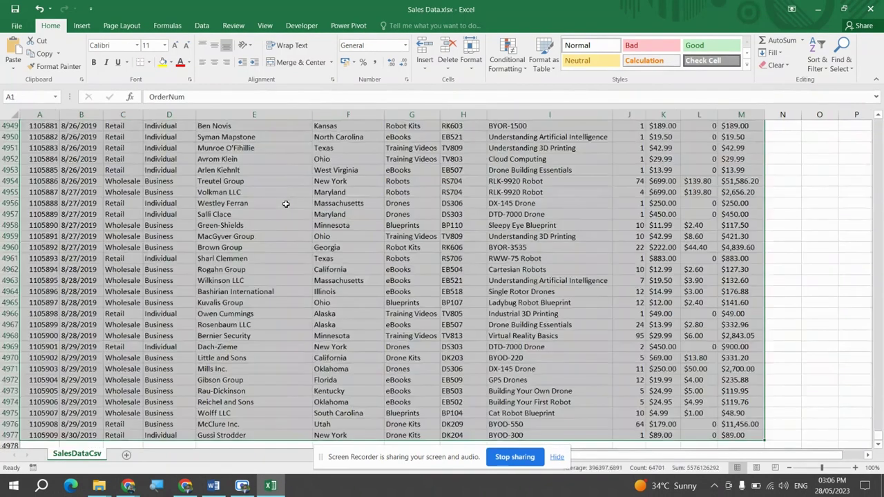
pyautogui.hotkey('ctrl', 'Home')
pyautogui.press('Right')
pyautogui.press('Left')
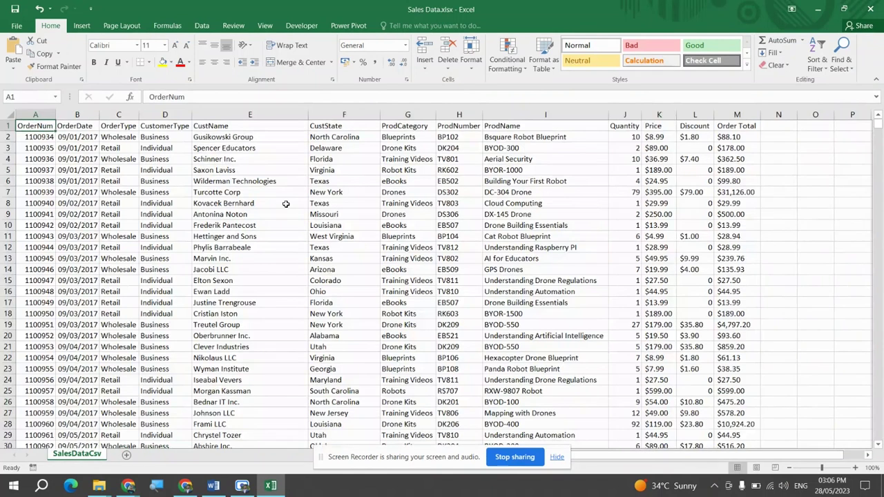
pyautogui.press('Down')
pyautogui.press('Right')
pyautogui.hotkey('ctrl', 'Home')
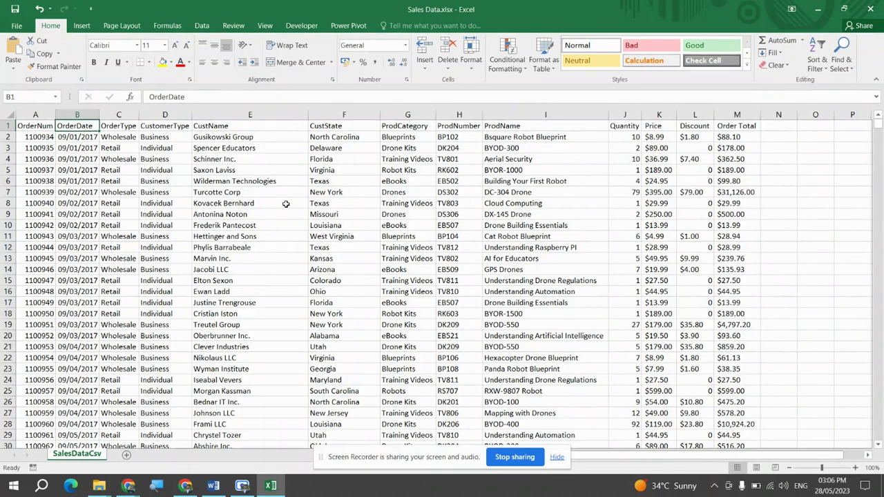
# Select the complete sales table from A1 and apply filters to its header row.
pyautogui.hotkey('ctrl', 'shift', 'Right')
pyautogui.hotkey('ctrl', 'shift', 'Down')
pyautogui.hotkey('alt', 'o')
pyautogui.press('Escape')
pyautogui.hotkey('ctrl', 'Home')
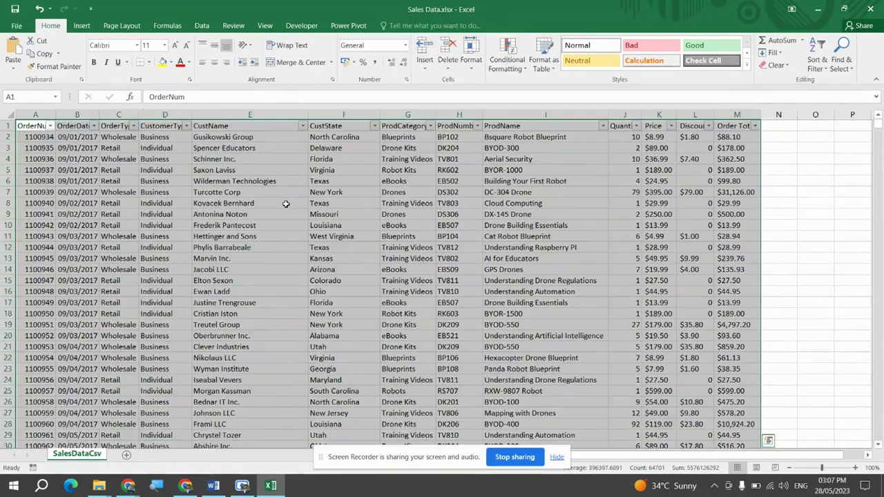
# Examine the column headers one by one from Order Total back to OrderNum.
pyautogui.hotkey('ctrl', 'Right')
pyautogui.press('Left')
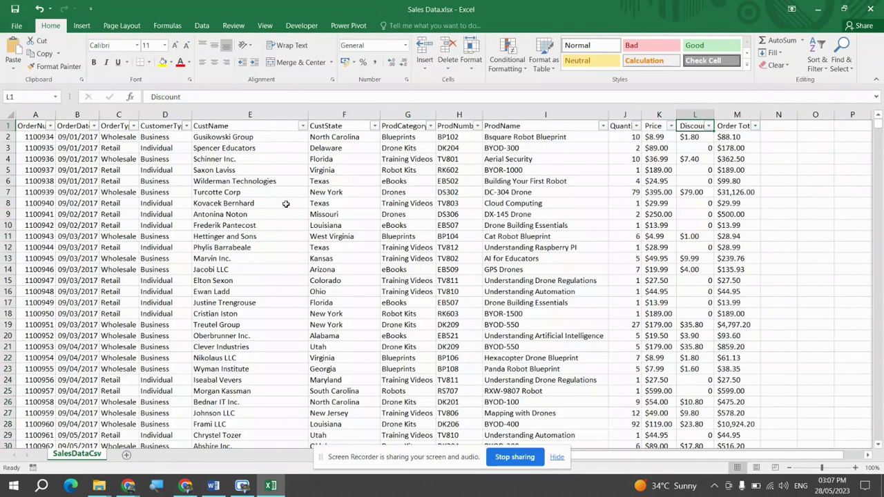
pyautogui.press('Left')
pyautogui.press('Left')
pyautogui.press('Left')
pyautogui.press('Left')
pyautogui.press('Down')
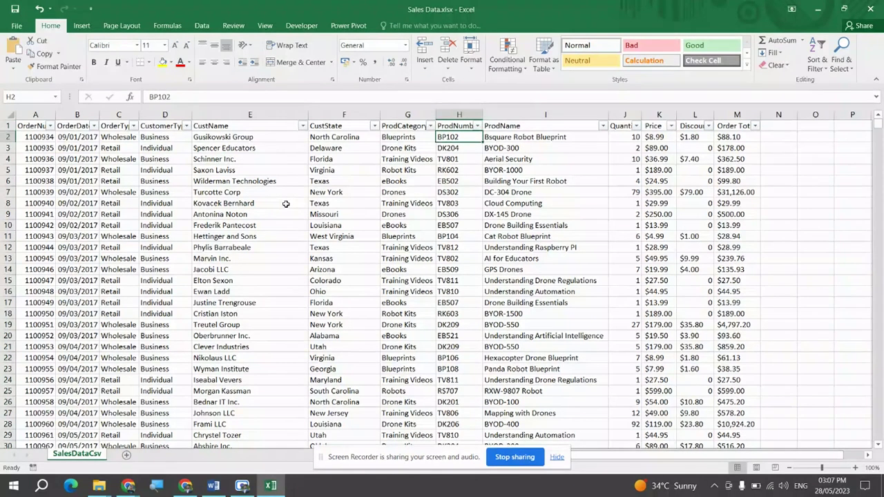
pyautogui.press('Up')
pyautogui.press('Left')
pyautogui.press('Left')
pyautogui.press('Left')
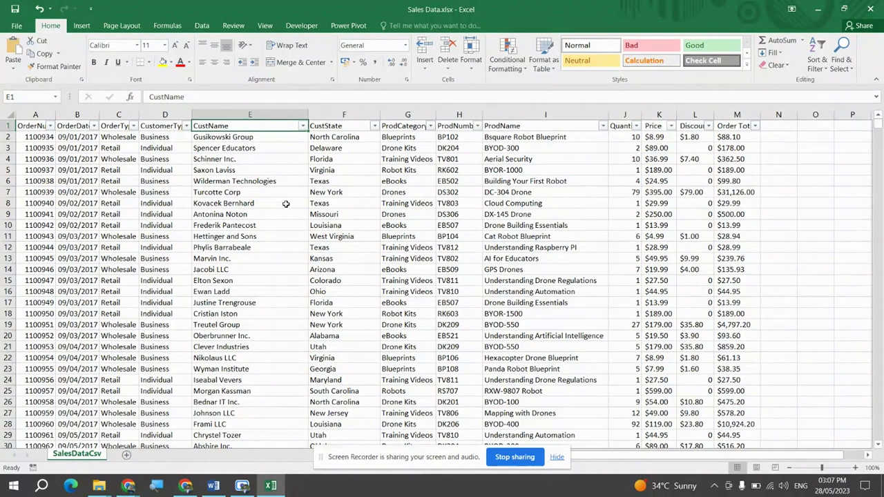
pyautogui.press('Right')
pyautogui.press('Left')
pyautogui.press('Home')
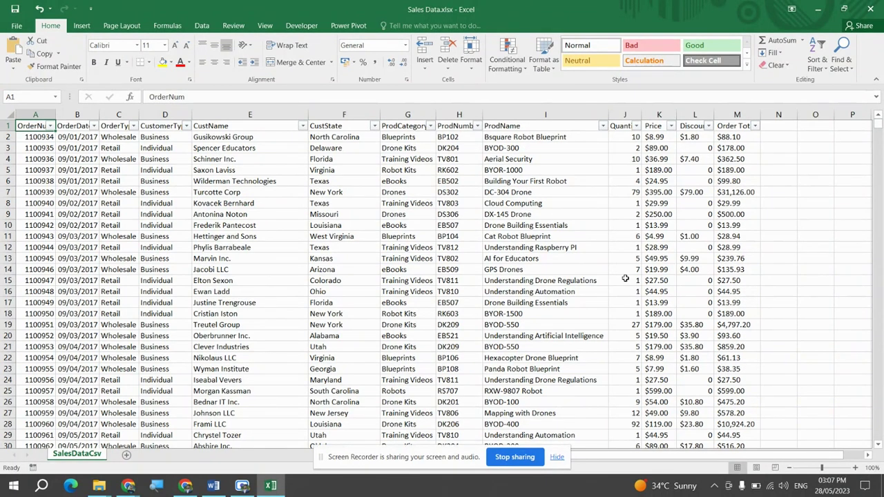
# Enlarge the worksheet view to 130% zoom and select cell A1.
pyautogui.click(857, 469)
pyautogui.click(856, 469)
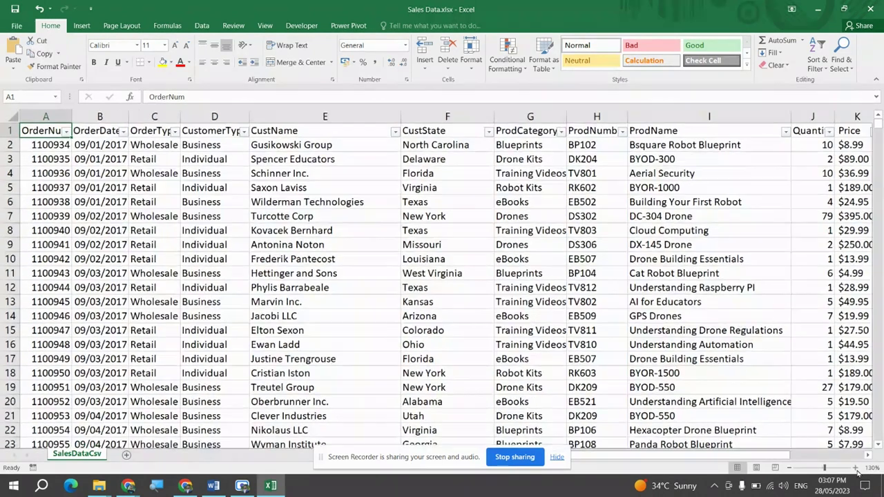
pyautogui.click(636, 331)
pyautogui.hotkey('ctrl', 'Home')
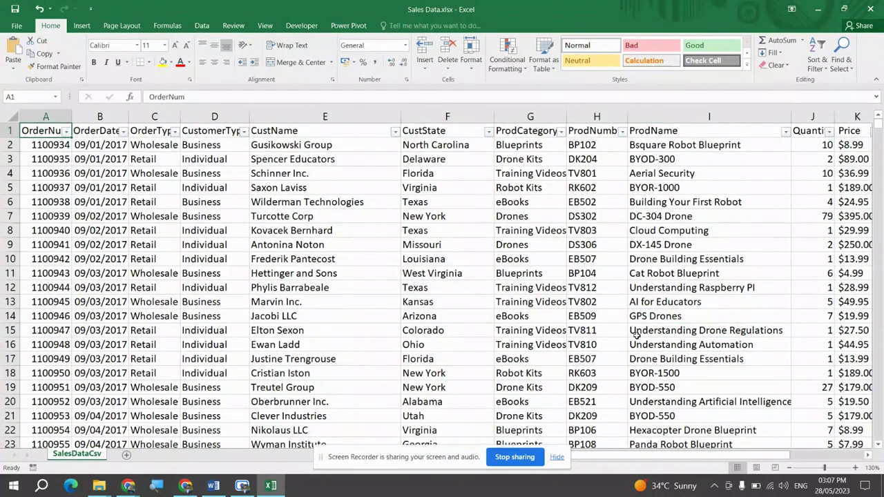
pyautogui.hotkey('ctrl', 'Right')
pyautogui.hotkey('ctrl', 'Home')
pyautogui.press('Down')
pyautogui.hotkey('shift', 'Up')
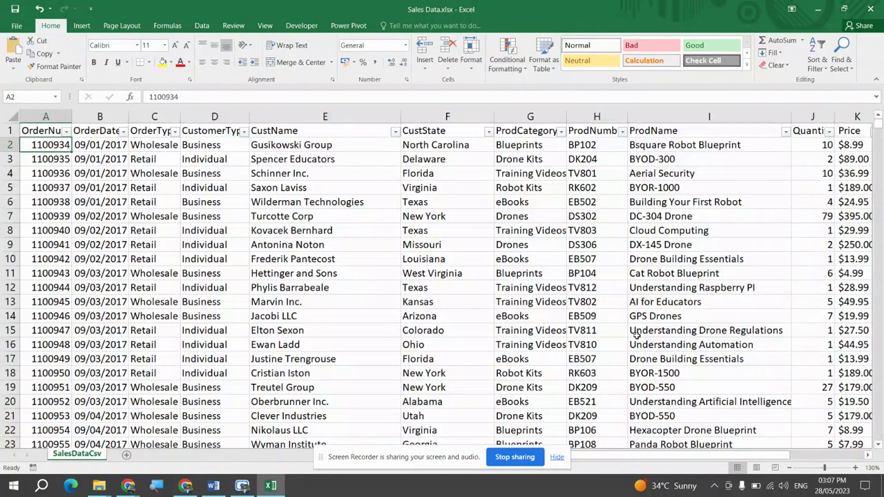
pyautogui.hotkey('shift', 'Right')
pyautogui.hotkey('ctrl', 'Home')
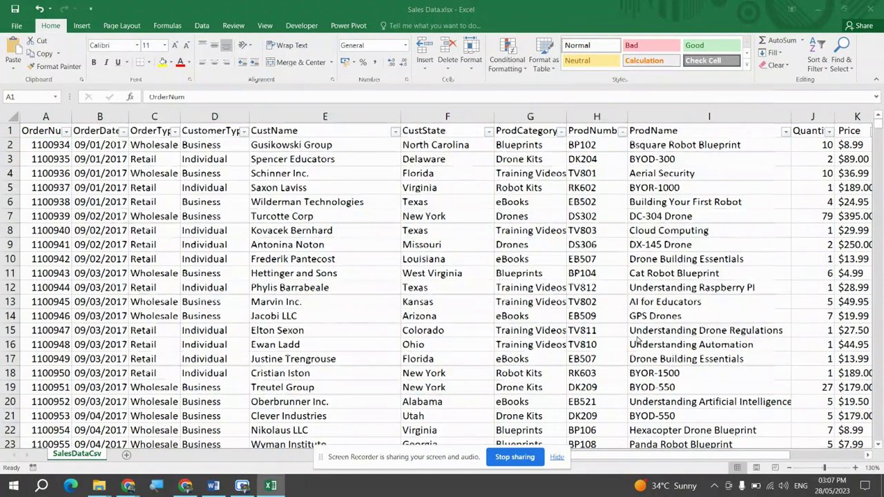
# Switch to the Advance Excel Training syllabus in Word and review the first topic under Excel Introduction.
pyautogui.hotkey('alt', 'Tab')
pyautogui.hotkey('alt', 'Tab')
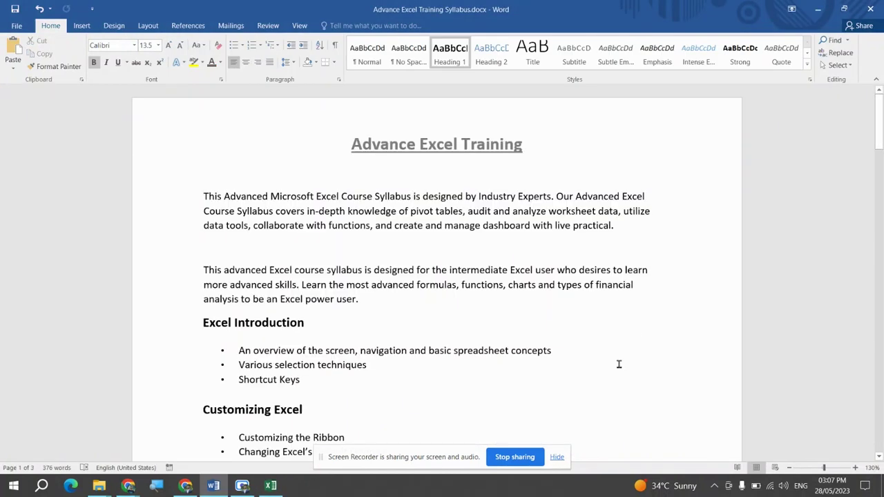
pyautogui.scroll(-1, 619, 364)
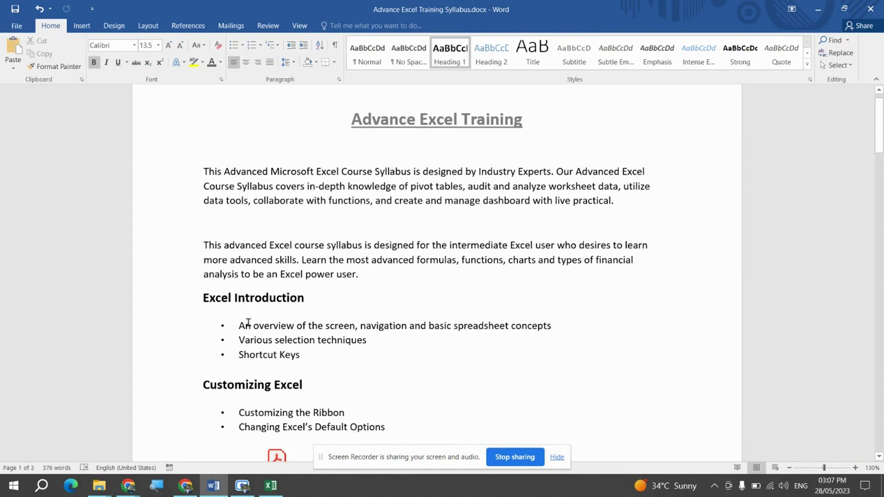
pyautogui.moveTo(247, 324); pyautogui.dragTo(350, 325)
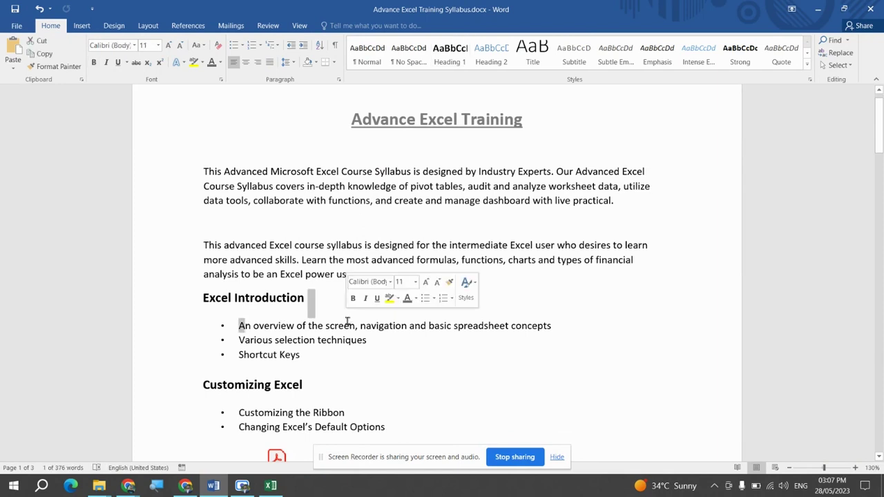
pyautogui.click(395, 326)
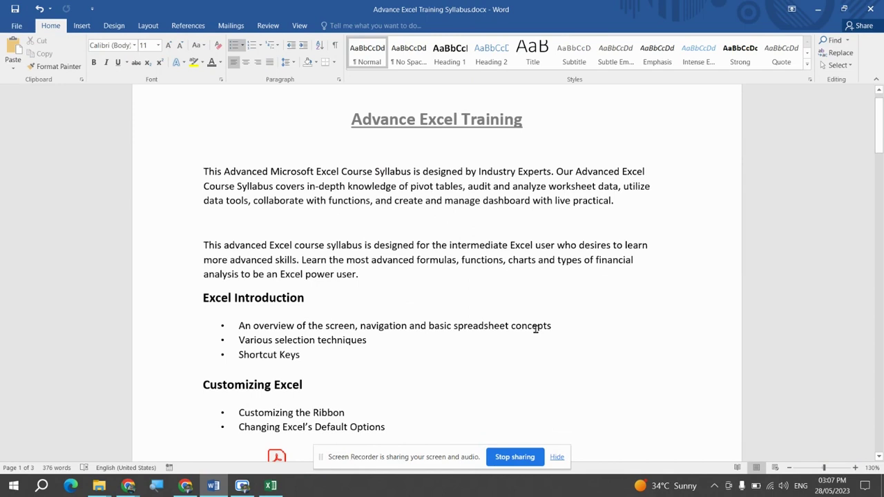
# Switch back to the Sales Data workbook in Excel and view its file information, the page layout commands and the home commands.
pyautogui.hotkey('alt', 'Tab')
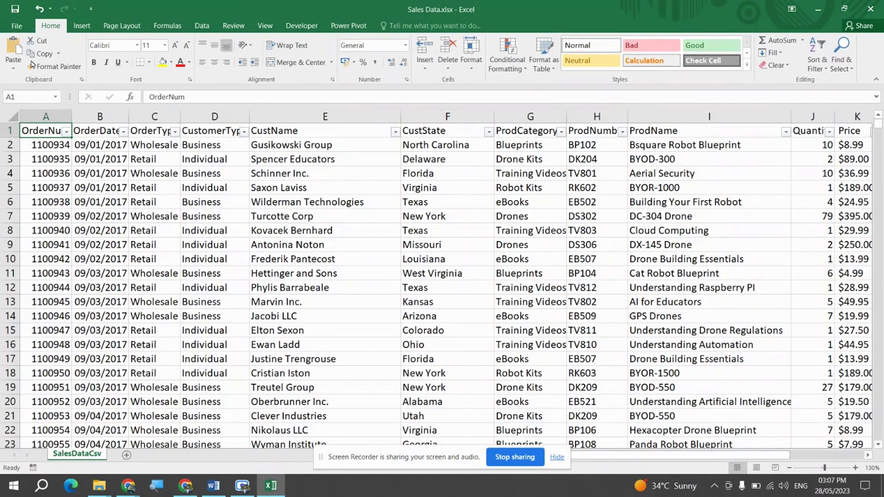
pyautogui.click(17, 26)
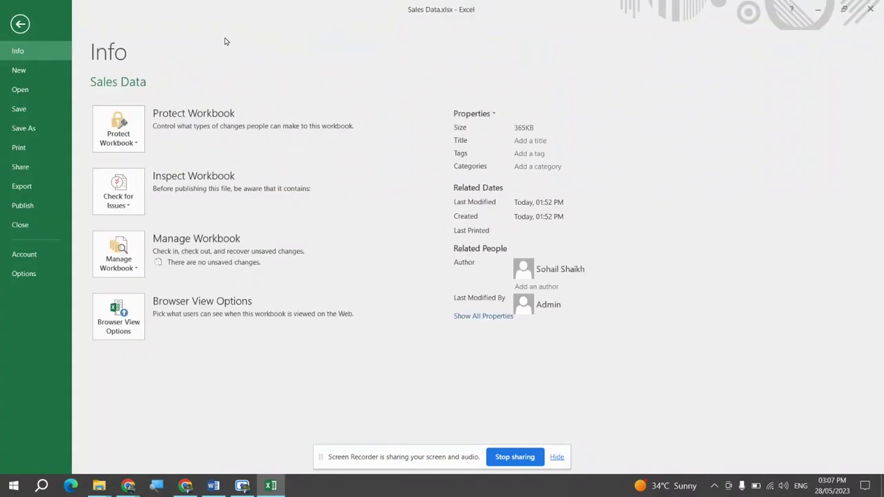
pyautogui.press('Escape')
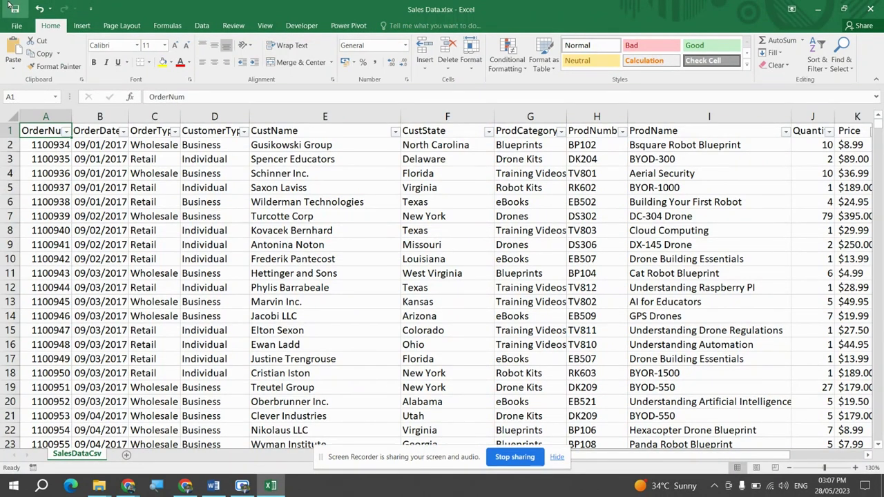
pyautogui.click(101, 26)
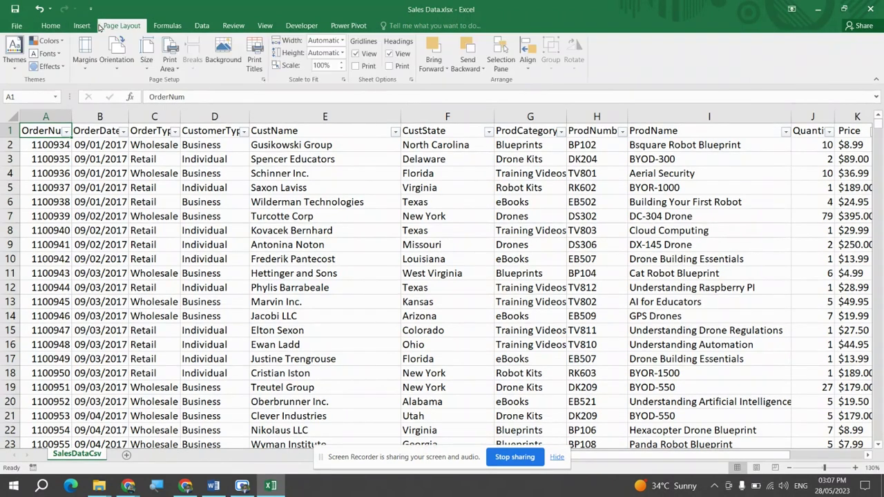
pyautogui.click(51, 25)
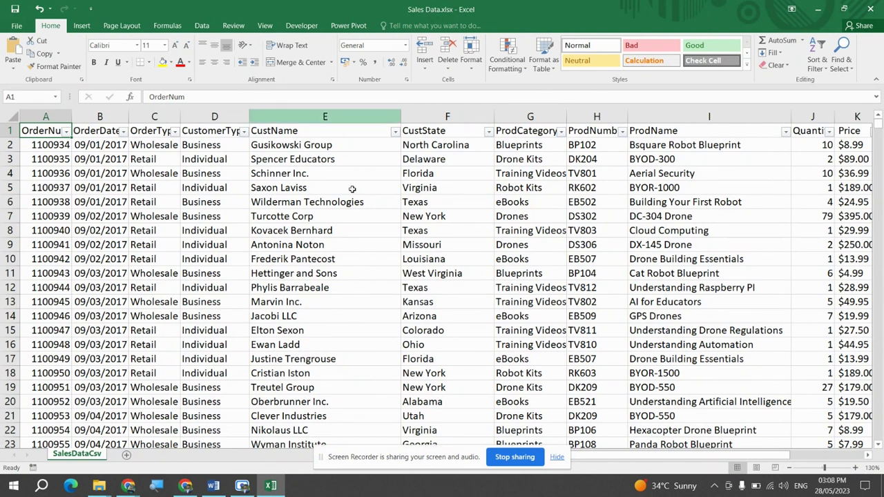
# Point out cell D7, the whole OrderDate column and the first OrderType entry in the sales table.
pyautogui.click(224, 214)
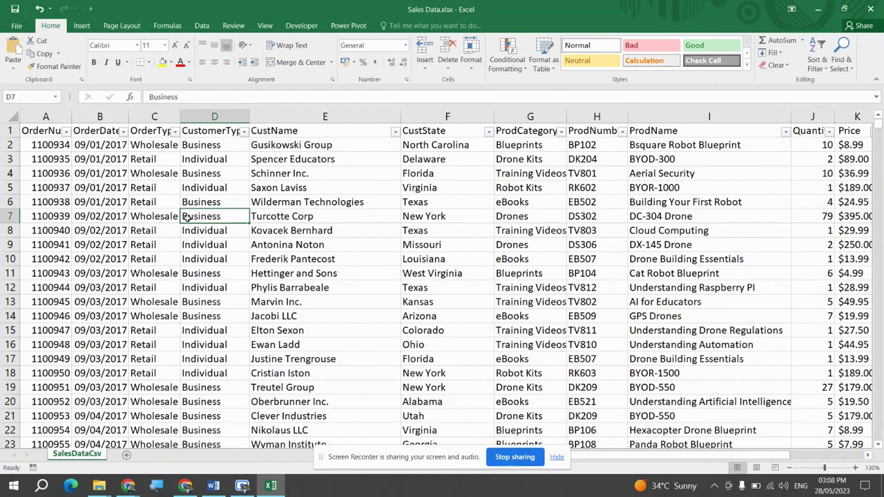
pyautogui.click(101, 117)
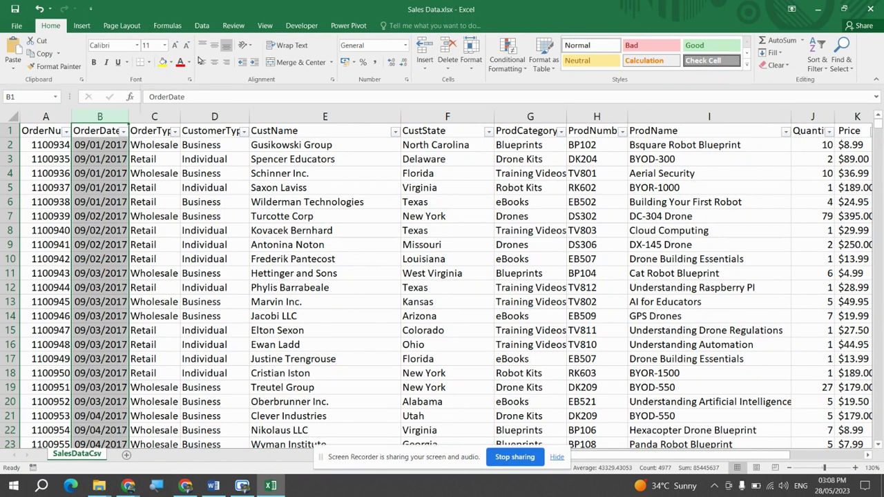
pyautogui.click(221, 184)
pyautogui.click(159, 147)
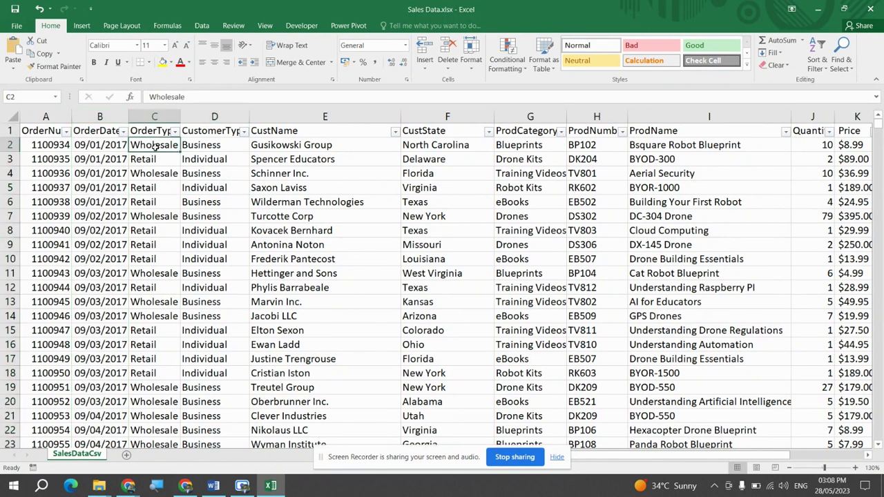
# Select the entire sales table from A1 to its last column and row, and return to A1.
pyautogui.hotkey('ctrl', 'Home')
pyautogui.hotkey('ctrl', 'shift', 'Right')
pyautogui.hotkey('ctrl', 'shift', 'Down')
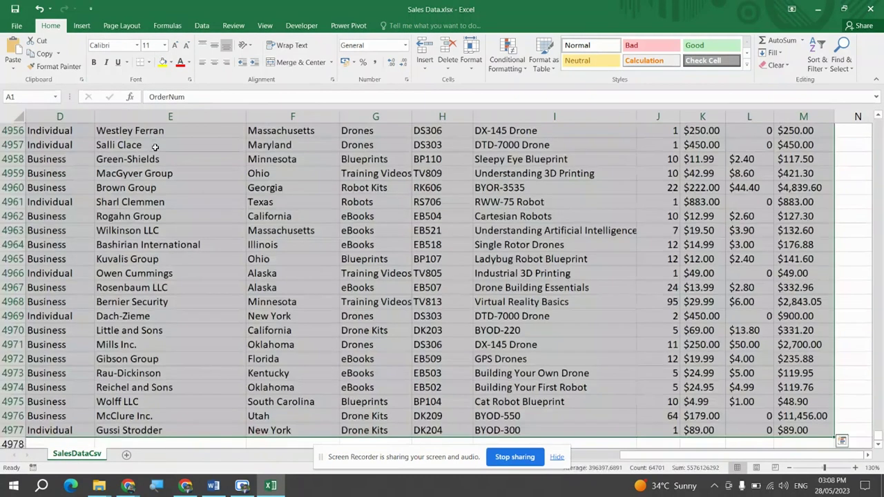
pyautogui.hotkey('ctrl', 'Home')
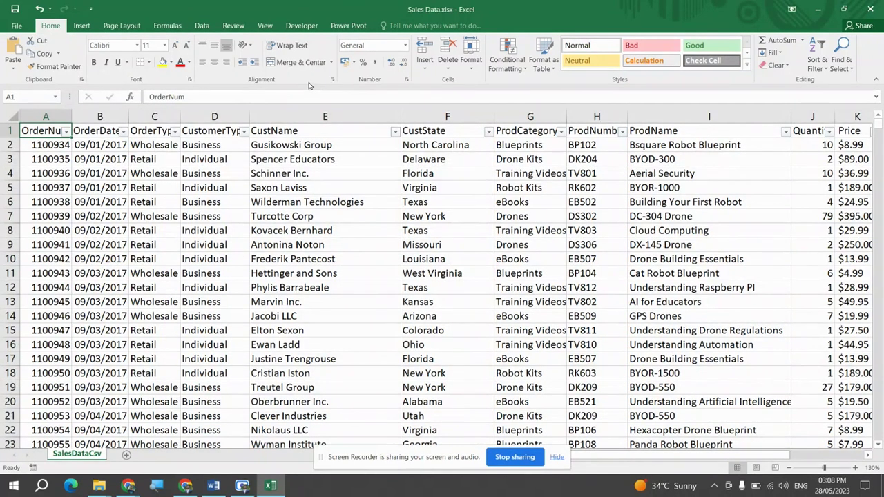
# Show what columns, rows and cells are by selecting columns A and B, row 2, and cells E5 and D5.
pyautogui.click(173, 145)
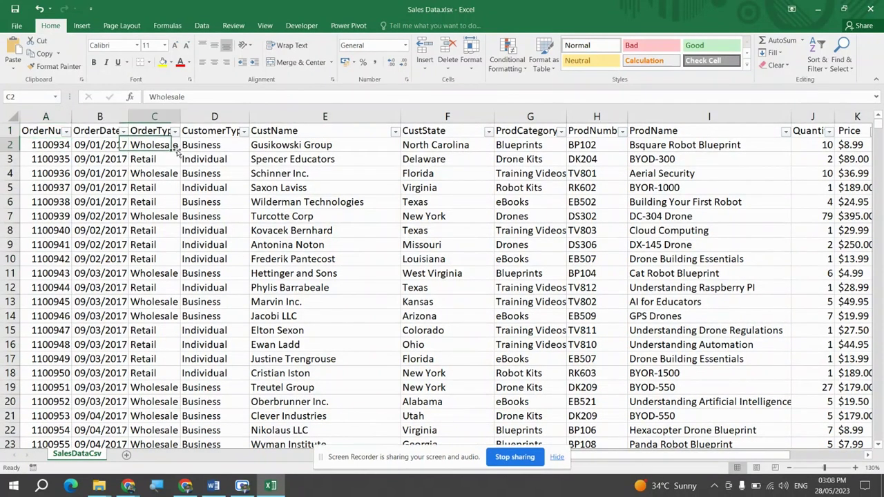
pyautogui.click(56, 117)
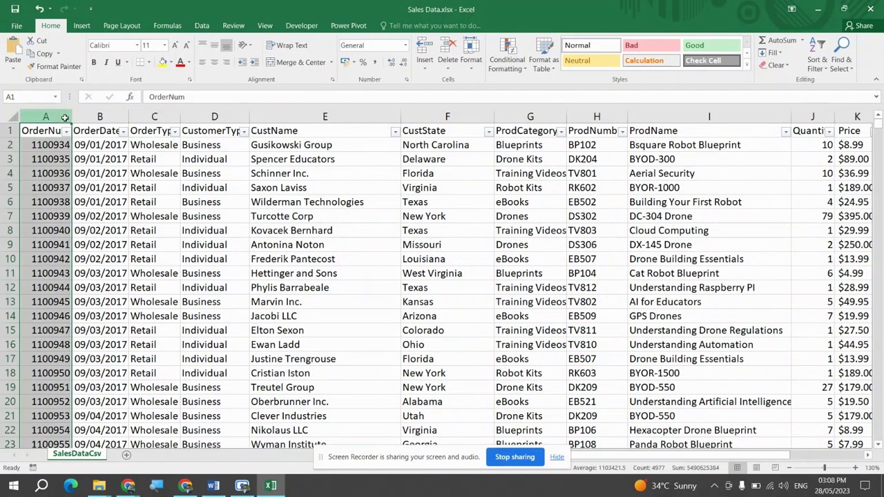
pyautogui.click(100, 118)
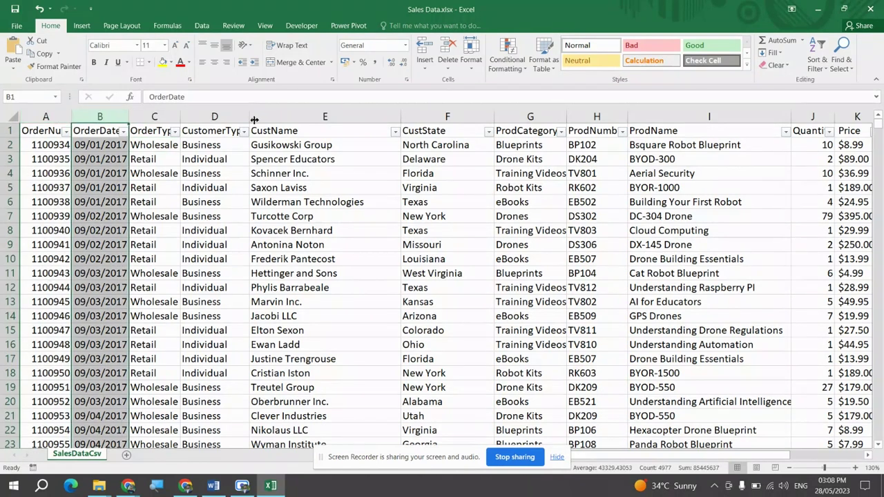
pyautogui.click(10, 145)
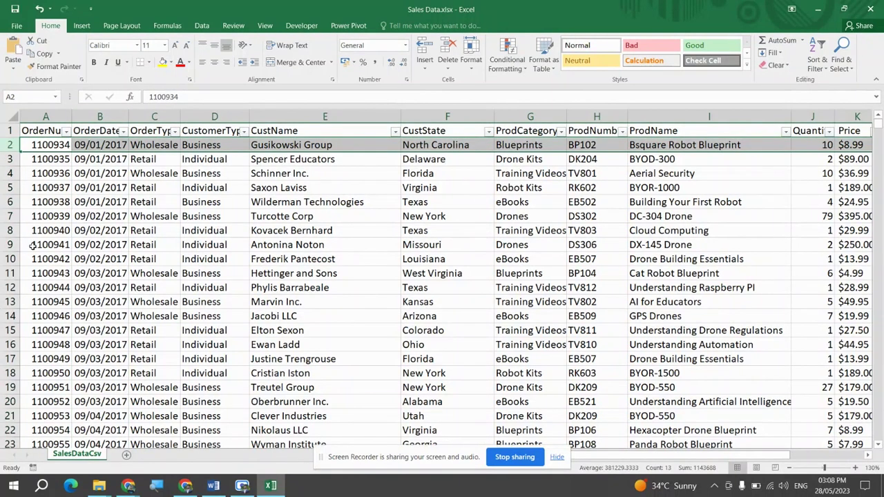
pyautogui.click(262, 183)
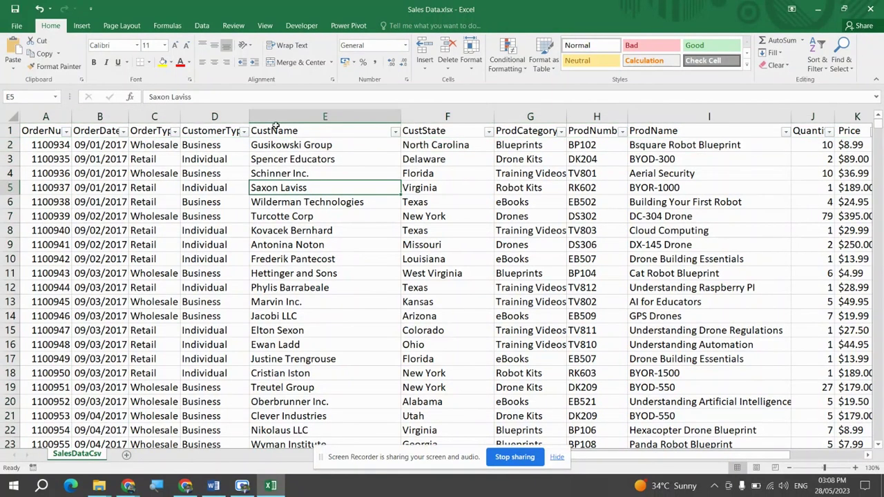
pyautogui.click(245, 187)
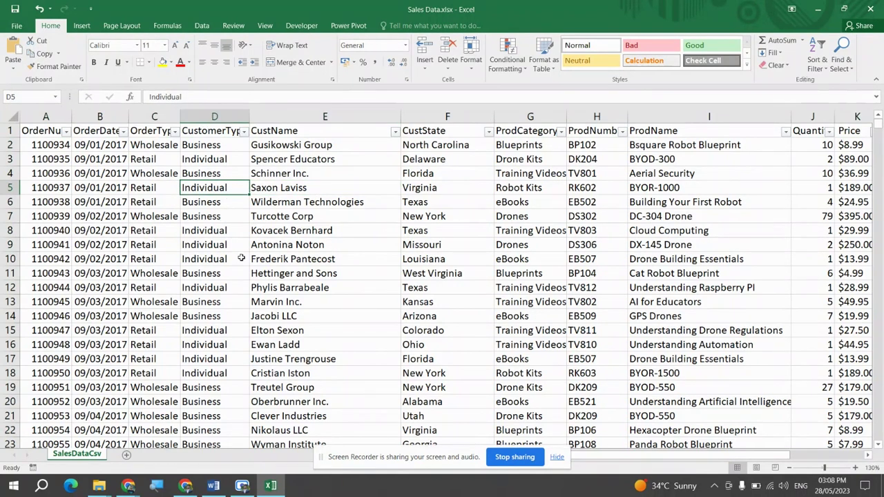
# Hide the screen-sharing notice covering the worksheet and return to cell A1.
pyautogui.hotkey('ctrl', 'Home')
pyautogui.press('Right')
pyautogui.press('Left')
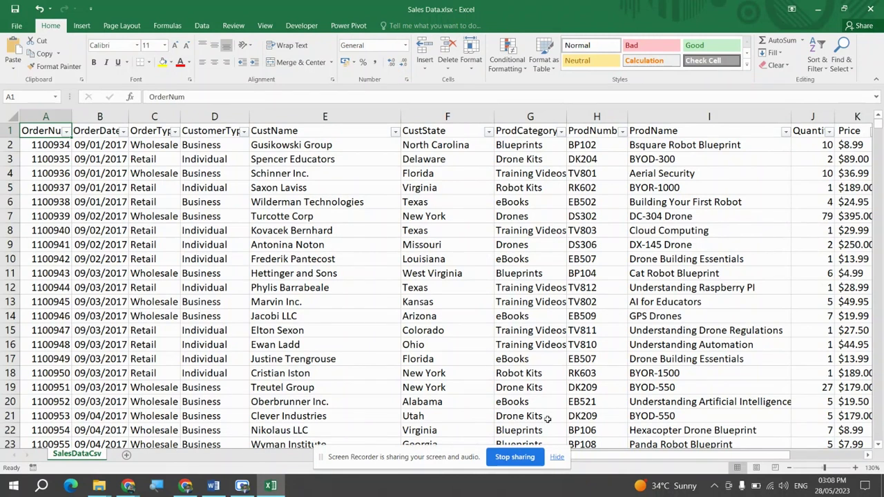
pyautogui.click(556, 457)
pyautogui.click(218, 174)
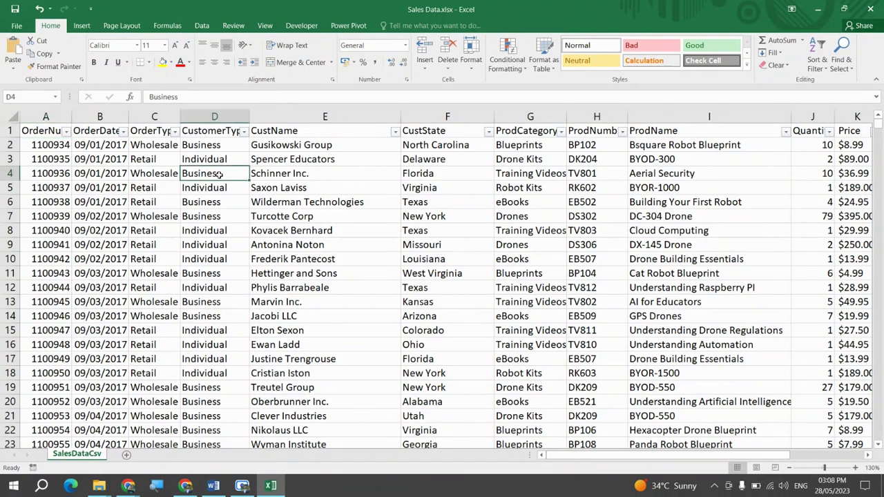
pyautogui.hotkey('ctrl', 'Home')
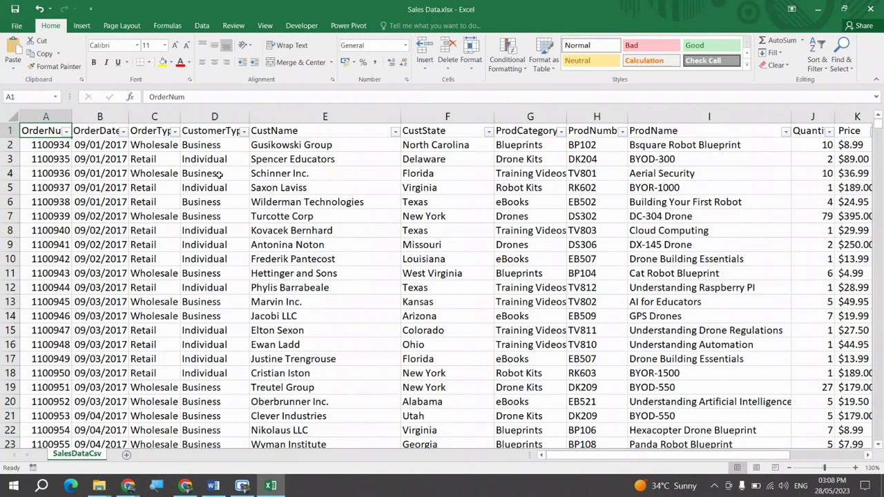
# Examine the header cells from OrderNum across to CustName and back to OrderType.
pyautogui.hotkey('ctrl', 'c')
pyautogui.press('Right')
pyautogui.press('Right')
pyautogui.press('Right')
pyautogui.press('Right')
pyautogui.press('Left')
pyautogui.press('Left')
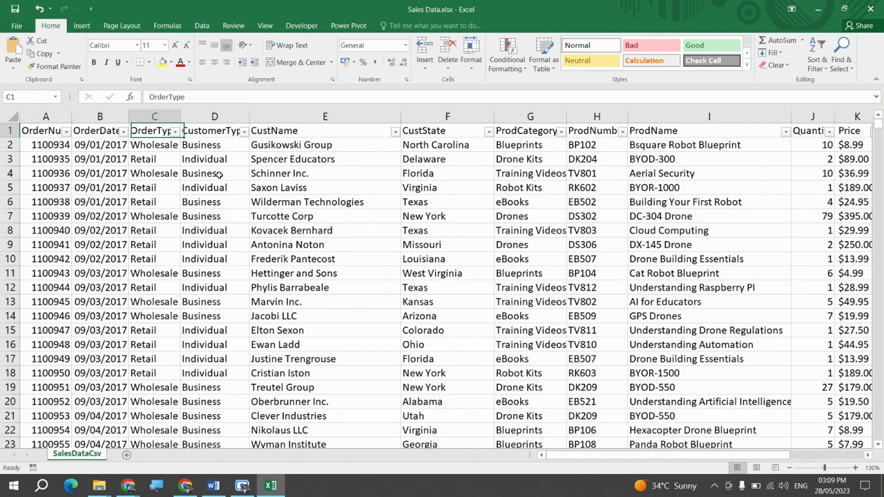
# Examine the OrderDate header and the first OrderType entry, and view the filter options of the OrderType column.
pyautogui.click(101, 130)
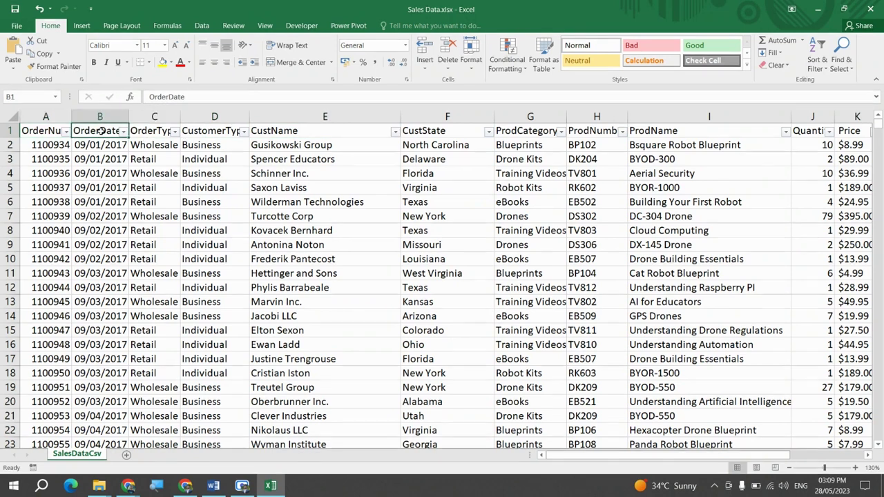
pyautogui.press('Right')
pyautogui.press('Down')
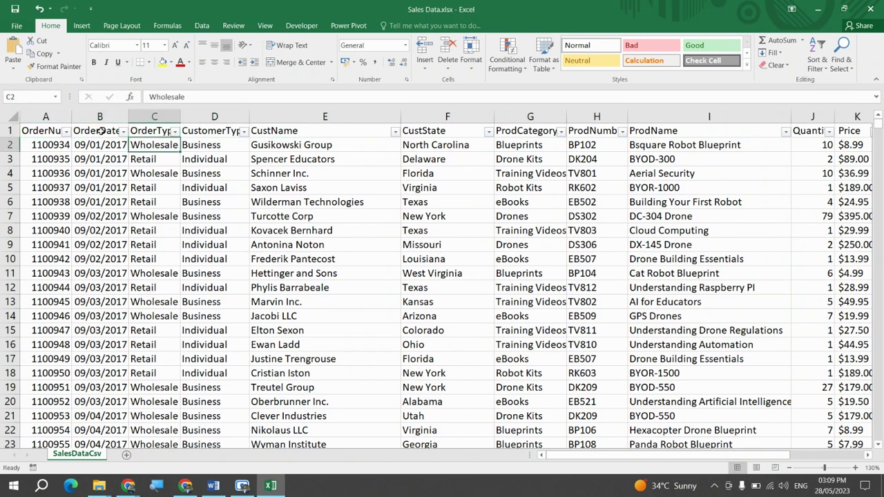
pyautogui.press('Up')
pyautogui.hotkey('alt', 'Down')
pyautogui.press('Escape')
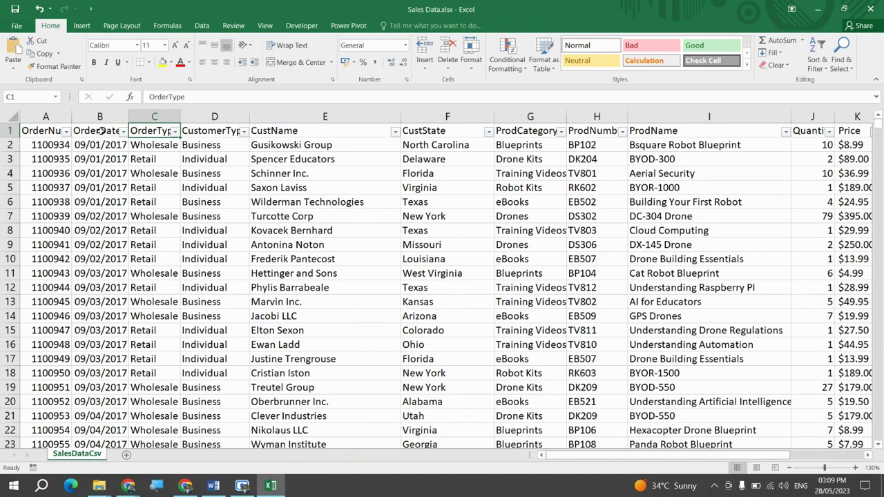
# View the filter options of the CustomerType column and move to its first entry, D2.
pyautogui.press('Right')
pyautogui.press('Down')
pyautogui.press('Up')
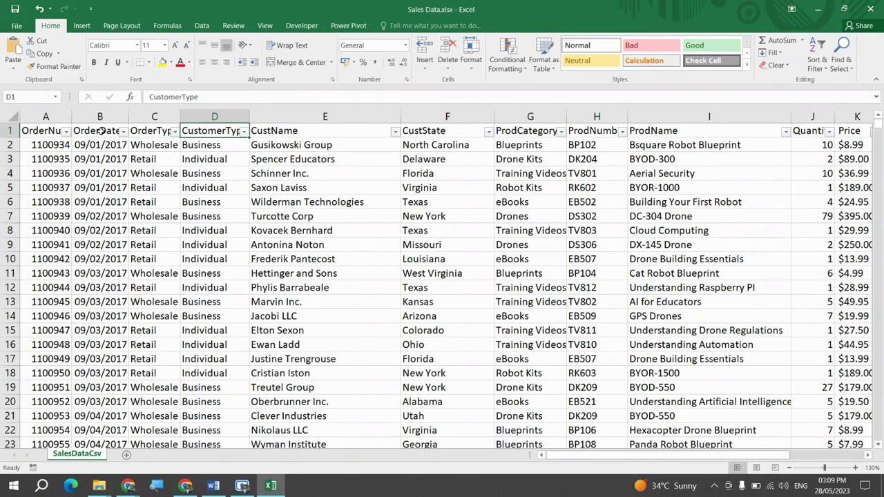
pyautogui.hotkey('alt', 'Down')
pyautogui.press('Escape')
pyautogui.press('Down')
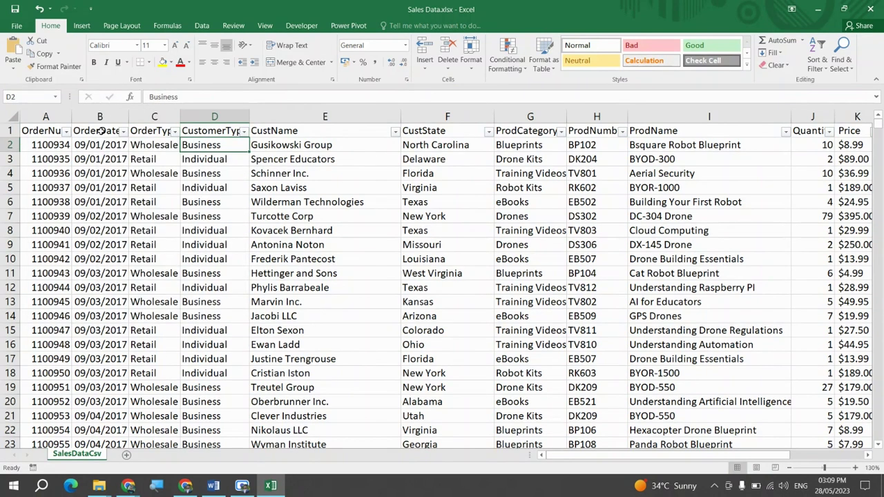
# Examine the OrderType and CustomerType entries in the first data rows, and move on to the CustName entry in E2.
pyautogui.press('Left')
pyautogui.press('Down')
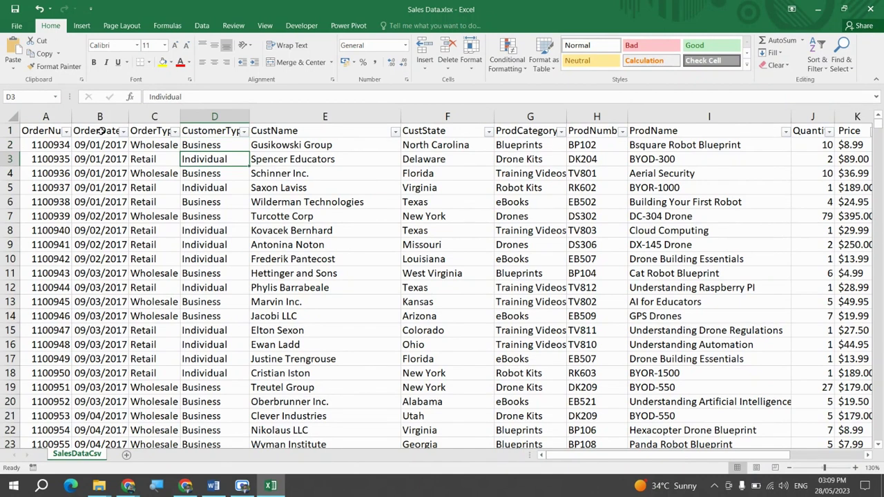
pyautogui.press('Up')
pyautogui.press('Right')
pyautogui.press('Up')
pyautogui.press('Down')
pyautogui.press('Right')
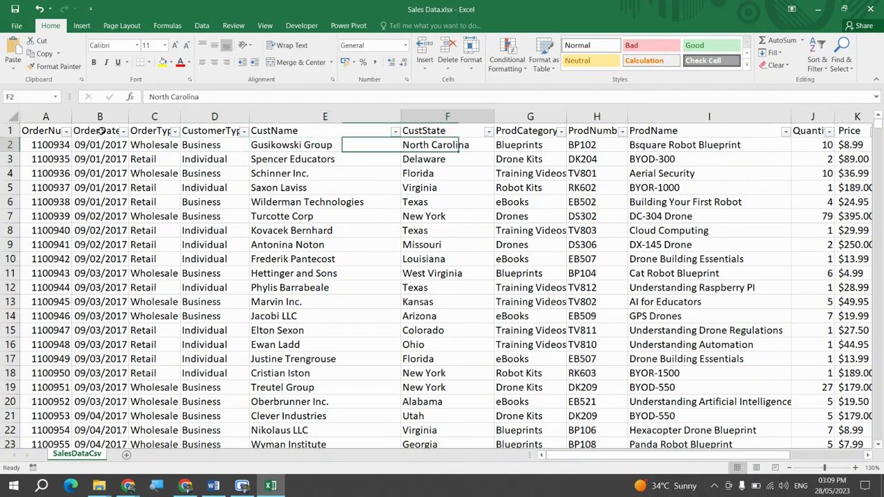
pyautogui.press('Left')
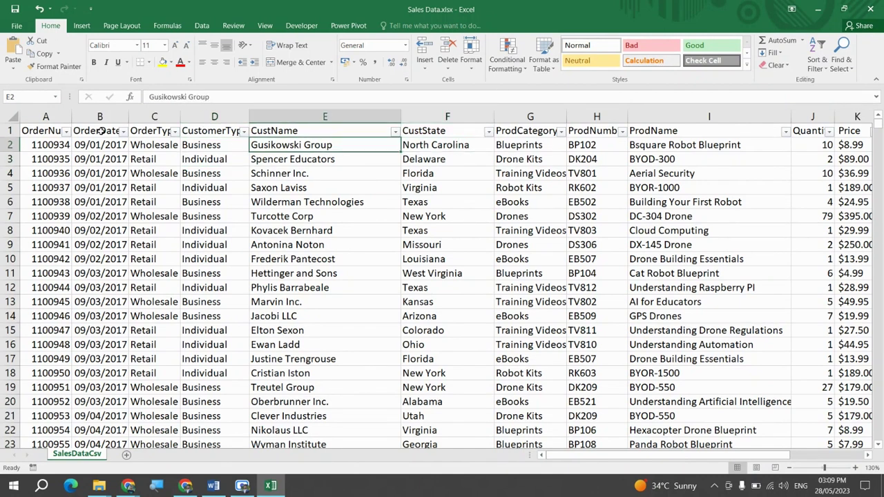
# Examine the first record's entries one by one from CustName through CustState, ProdCategory and ProdNumber to ProdName.
pyautogui.hotkey('ctrl', 'space')
pyautogui.press('Right')
pyautogui.press('Left')
pyautogui.press('Right')
pyautogui.press('Right')
pyautogui.press('Left')
pyautogui.press('Right')
pyautogui.press('Right')
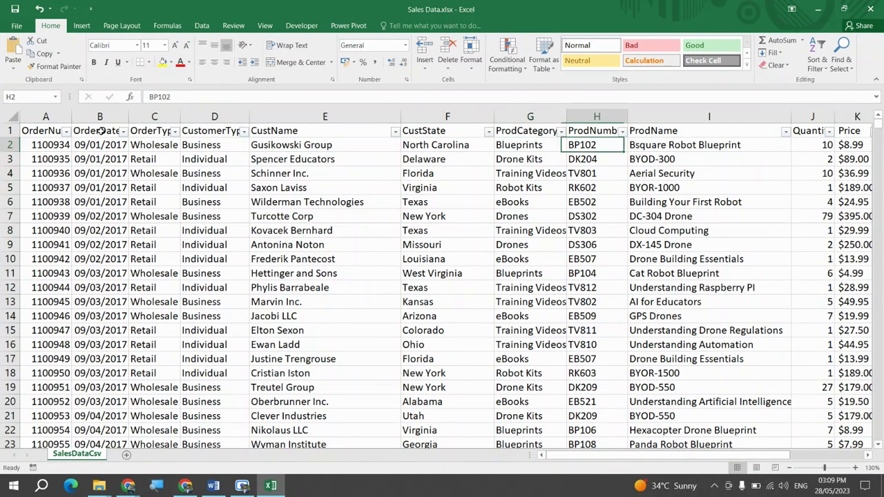
pyautogui.press('Right')
# Return to the CustState header in F1 and view that column's filter options.
pyautogui.press('Left')
pyautogui.press('Left')
pyautogui.press('Left')
pyautogui.press('Up')
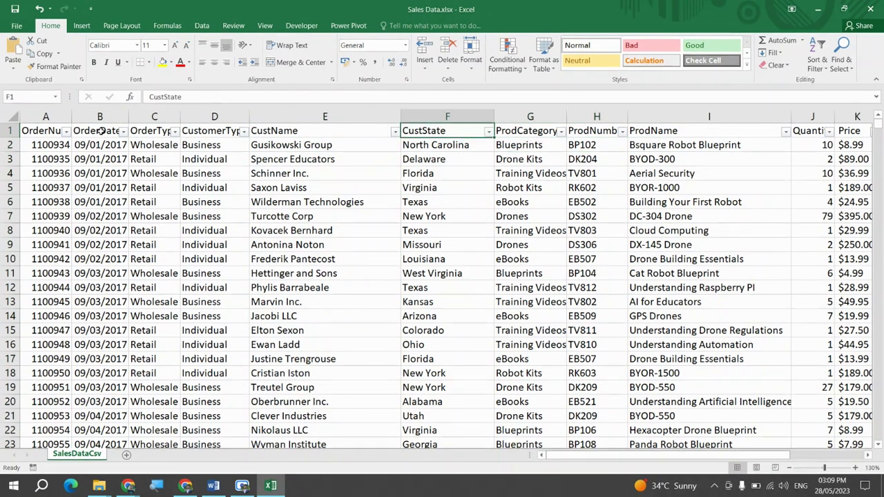
pyautogui.hotkey('alt', 'Down')
pyautogui.press('Escape')
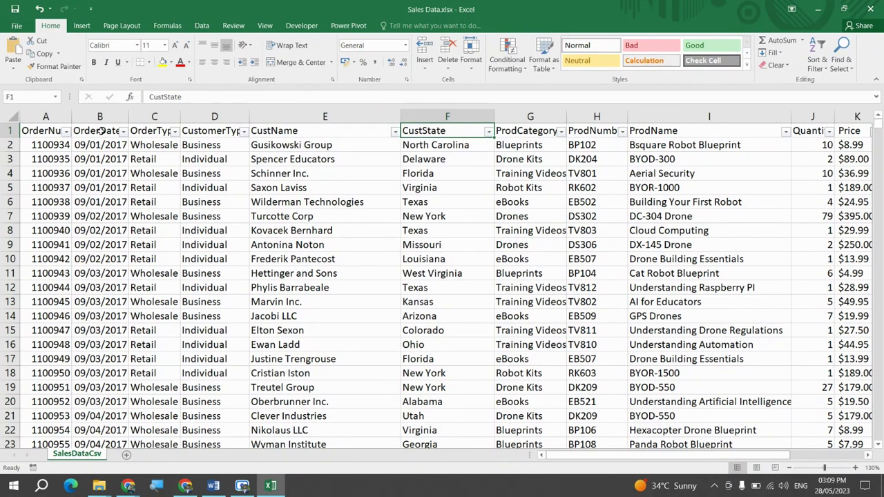
# Move along the column headers from ProdCategory to Price, return to ProdNumber in H1 and view its filter options.
pyautogui.press('Right')
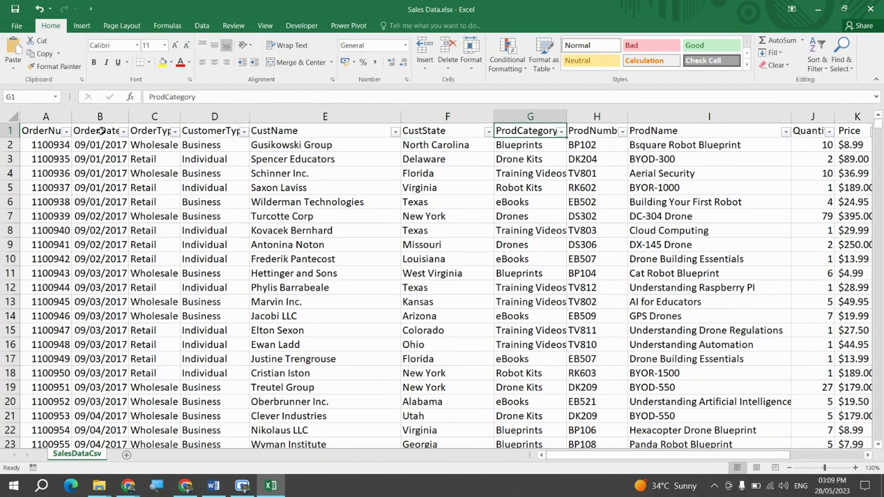
pyautogui.press('Right')
pyautogui.press('Right')
pyautogui.press('Right')
pyautogui.press('Right')
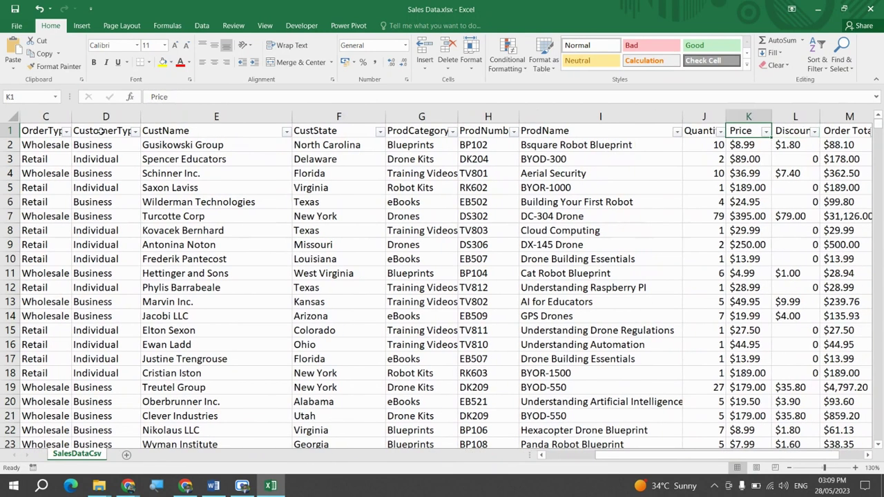
pyautogui.press('Left')
pyautogui.press('Left')
pyautogui.press('Left')
pyautogui.hotkey('alt', 'Down')
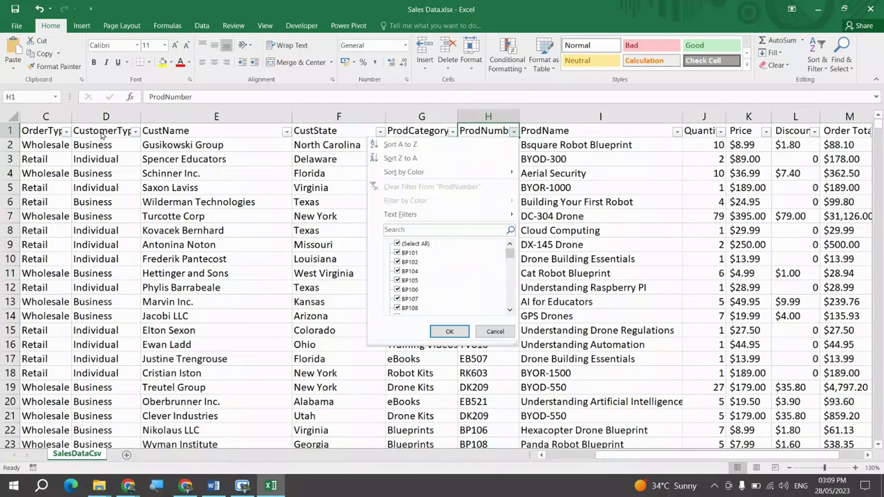
pyautogui.press('Escape')
# Move along the headers past ProdName and view the filter options of the Price and Quantity columns.
pyautogui.press('Right')
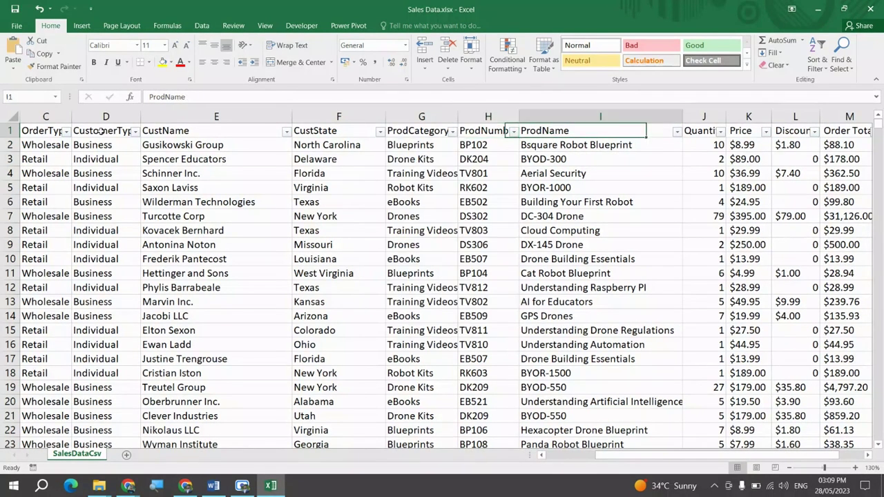
pyautogui.press('Left')
pyautogui.press('Right')
pyautogui.press('Right')
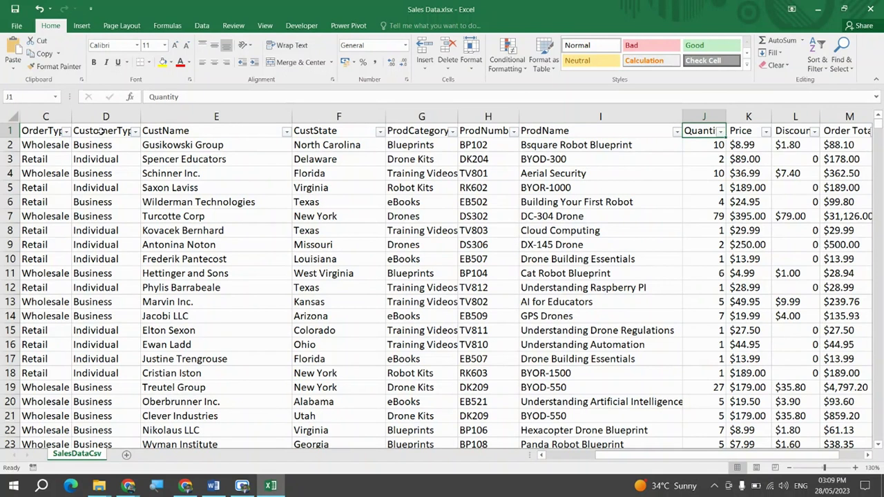
pyautogui.press('Right')
pyautogui.hotkey('alt', 'Down')
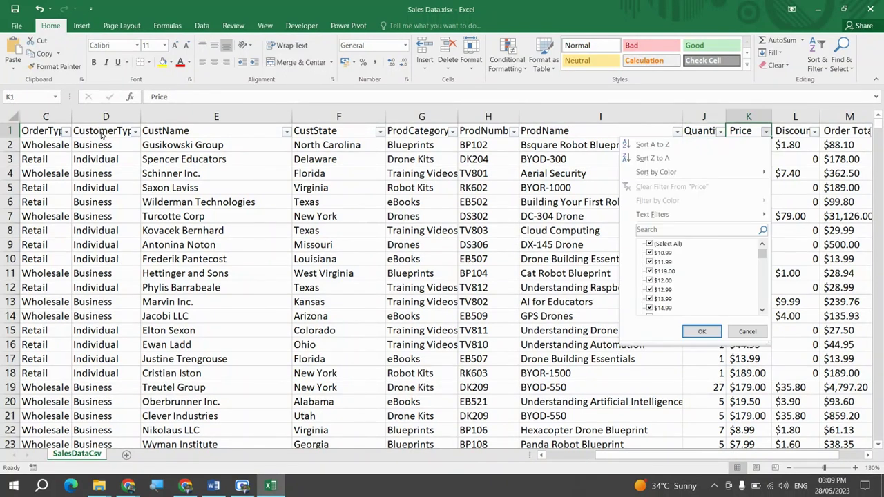
pyautogui.press('Escape')
pyautogui.press('Left')
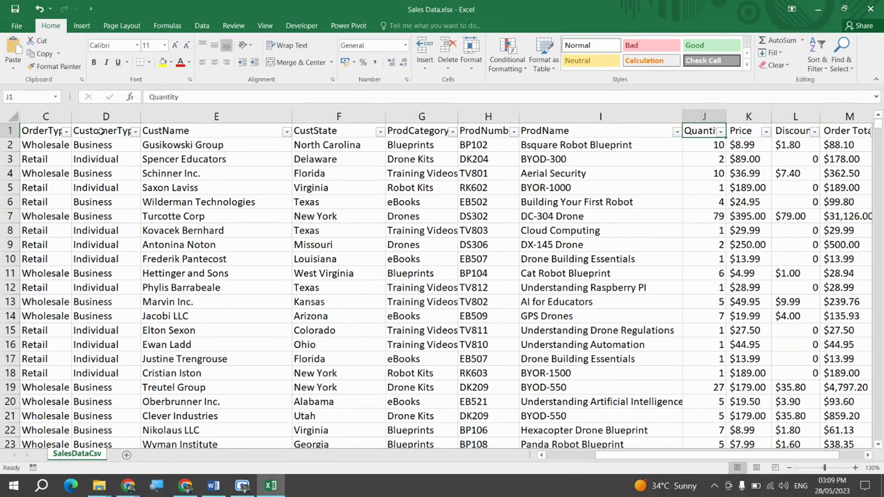
pyautogui.hotkey('alt', 'Down')
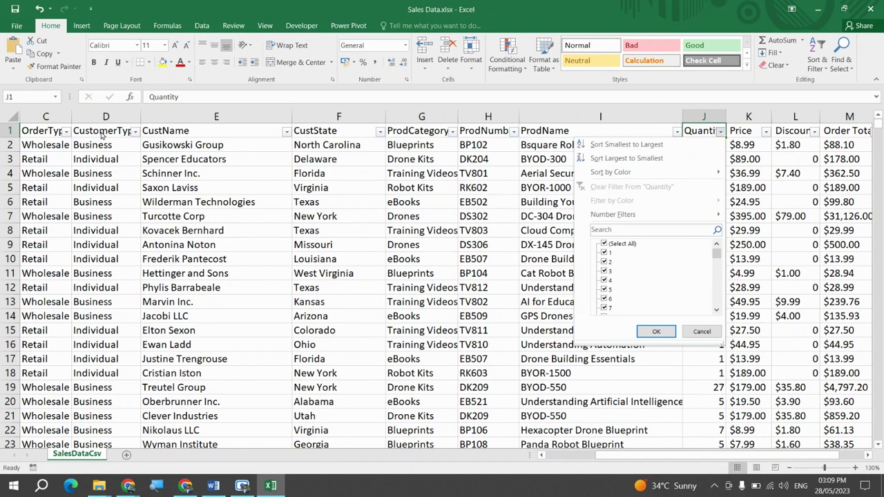
pyautogui.press('Escape')
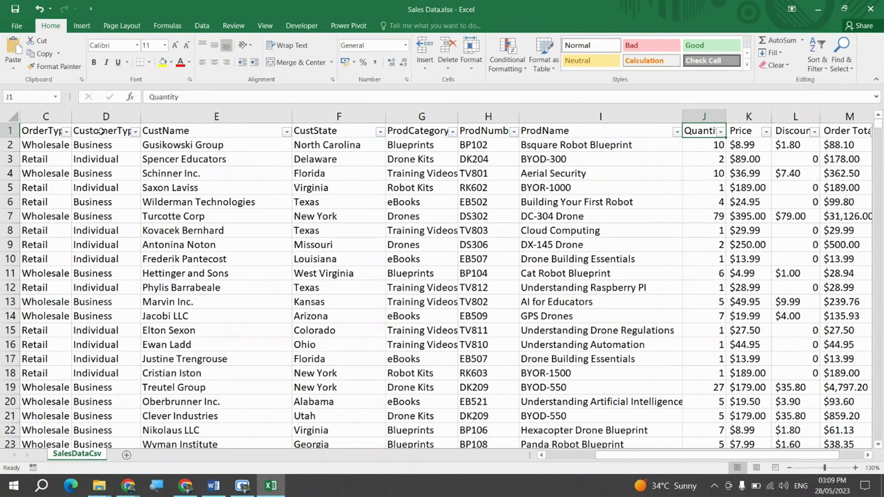
# Examine the first two Discount entries in L2 and L3, and return to the Discount header in L1.
pyautogui.press('Right')
pyautogui.press('Right')
pyautogui.press('Down')
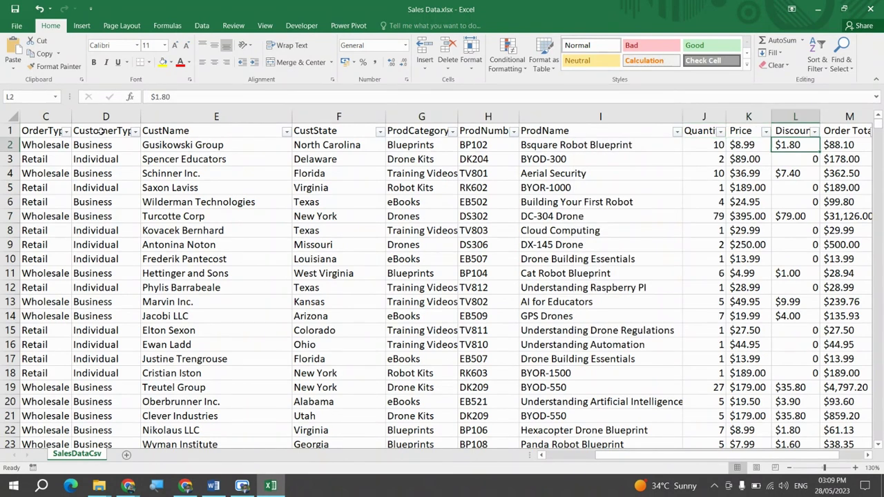
pyautogui.press('Down')
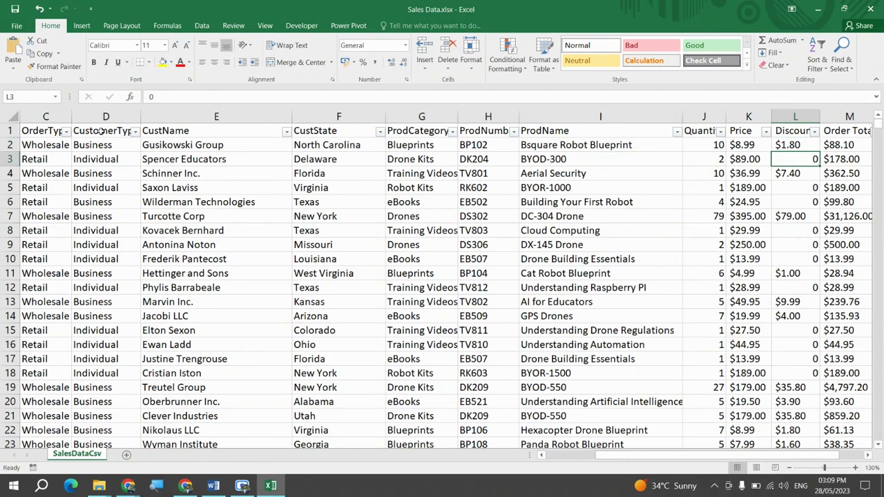
pyautogui.press('Up')
pyautogui.press('Up')
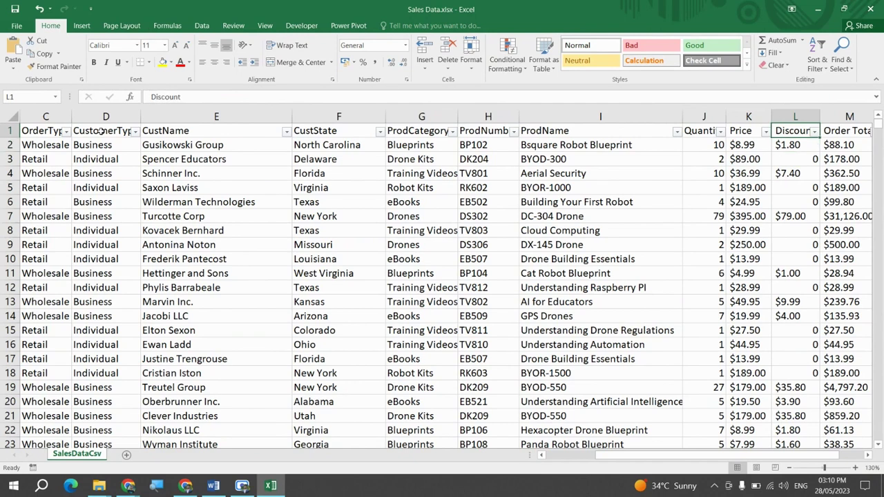
# Look through the Discount column's filter values with all of them deselected, and dismiss the filter options without applying them.
pyautogui.hotkey('alt', 'Down')
pyautogui.press('Escape')
pyautogui.hotkey('alt', 'Down')
pyautogui.press('Tab')
pyautogui.press('Tab')
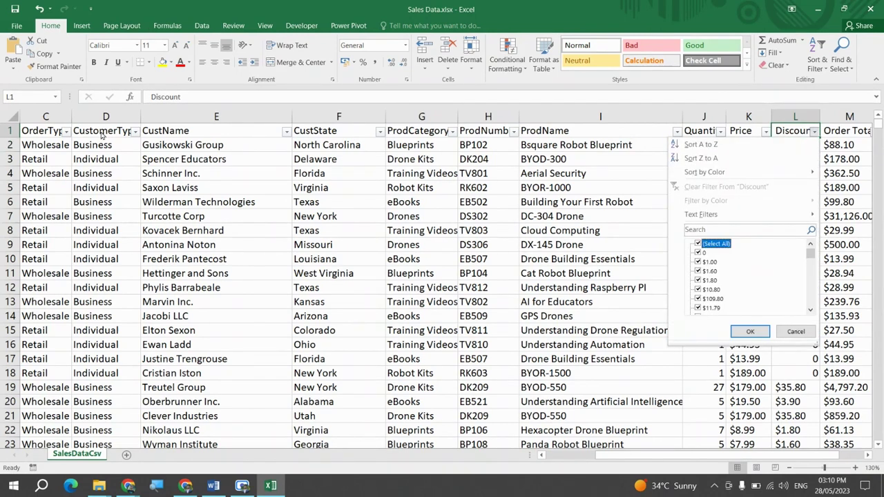
pyautogui.press('space')
pyautogui.press('Down')
pyautogui.press('Down')
pyautogui.press('Down')
pyautogui.press('Down')
pyautogui.press('Down')
pyautogui.press('Down')
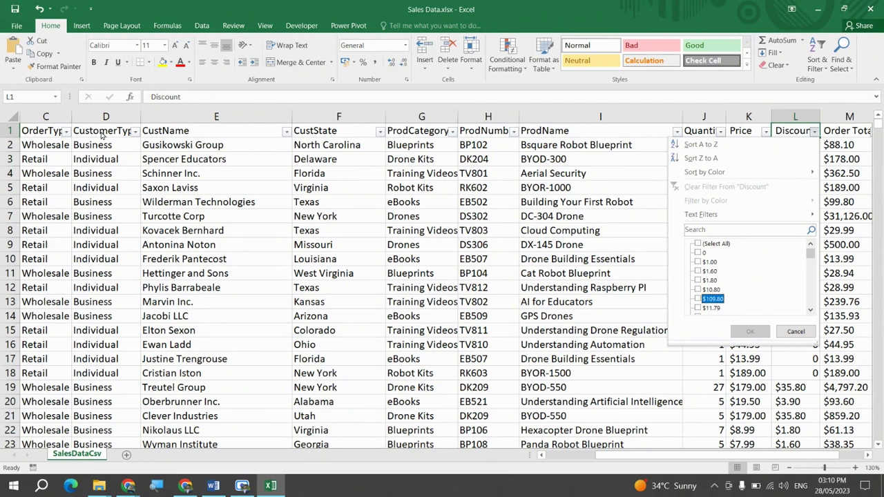
pyautogui.press('Up')
pyautogui.press('Up')
pyautogui.press('Up')
pyautogui.press('Up')
pyautogui.press('Escape')
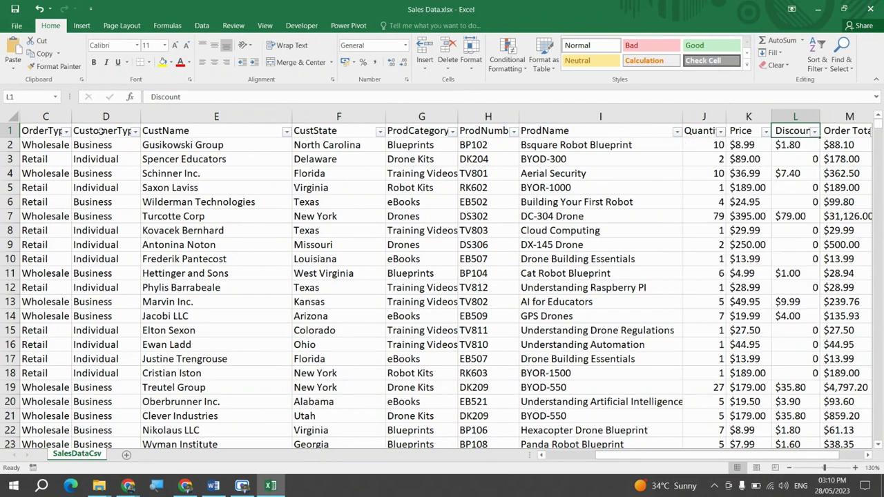
# Revisit the first Discount entry in L2, and view the filter options of the Order Total column in M1.
pyautogui.press('Down')
pyautogui.press('Up')
pyautogui.press('Down')
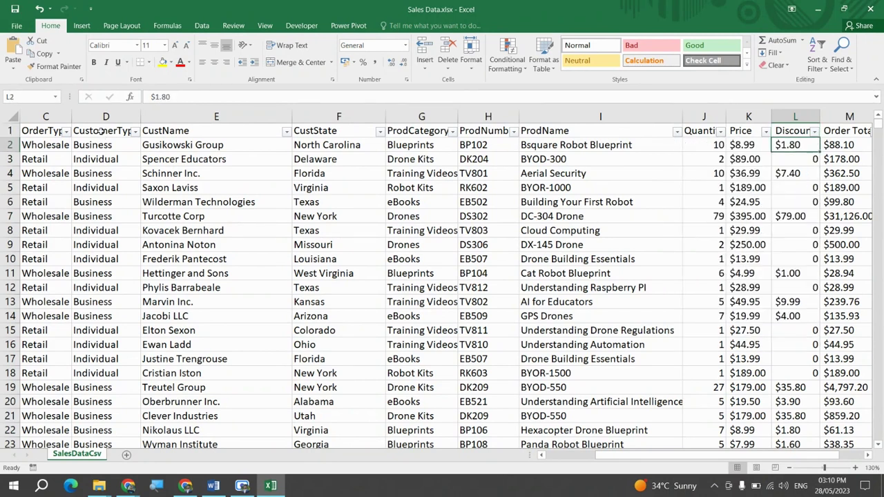
pyautogui.press('Right')
pyautogui.press('Up')
pyautogui.hotkey('alt', 'Down')
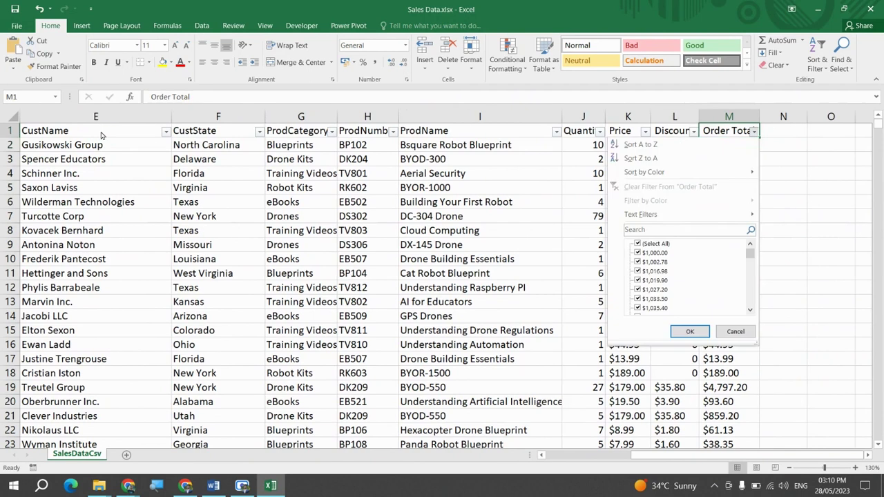
pyautogui.press('Escape')
# Inspect the contents of the Order Total cells M3, M4 and M5 in edit mode, and return to the OrderNum header in A1.
pyautogui.press('Down')
pyautogui.press('Down')
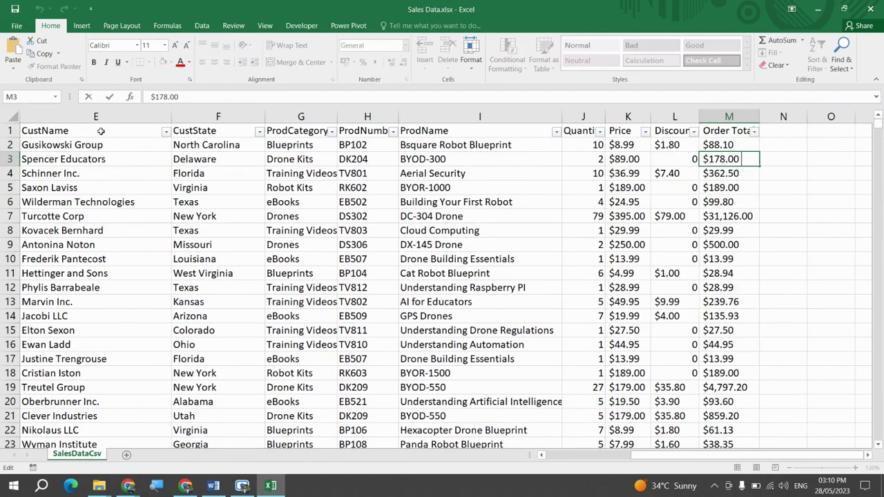
pyautogui.press('Left')
pyautogui.press('Left')
pyautogui.press('Right')
pyautogui.press('Right')
pyautogui.press('F2')
pyautogui.press('Return')
pyautogui.press('F2')
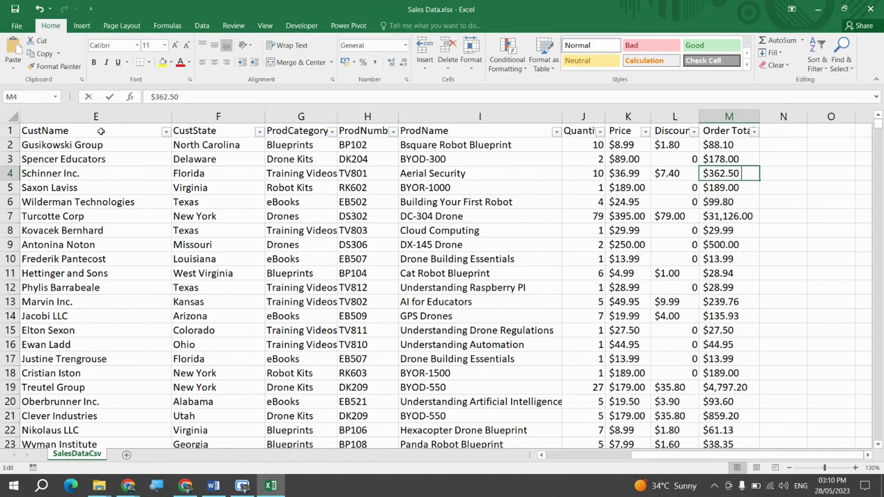
pyautogui.press('Tab')
pyautogui.press('Down')
pyautogui.press('Left')
pyautogui.press('F2')
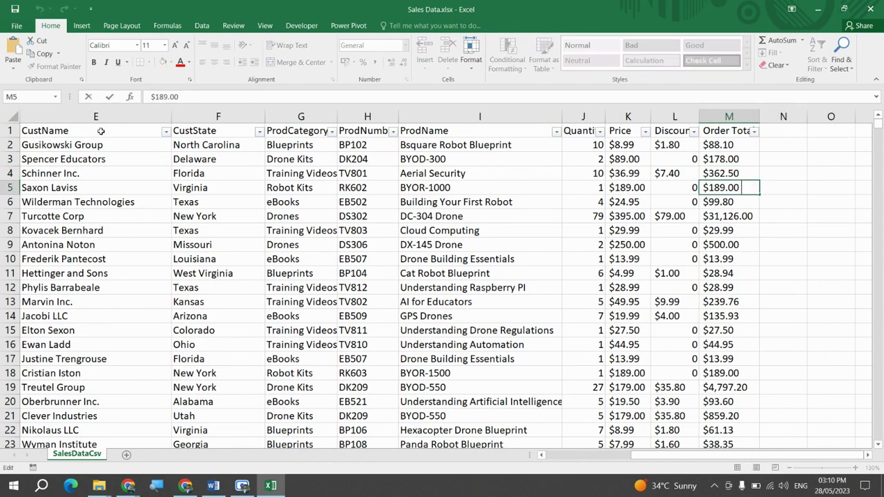
pyautogui.press('Escape')
pyautogui.hotkey('ctrl', 'Up')
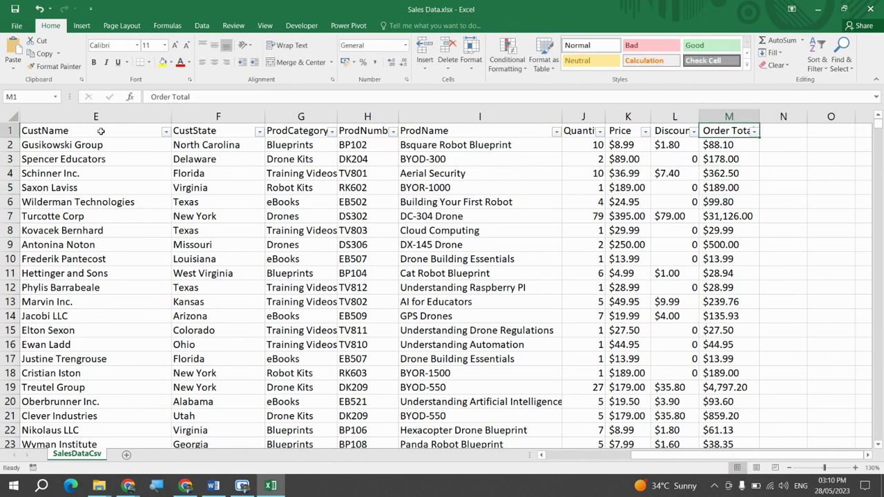
pyautogui.hotkey('ctrl', 'Left')
# Demonstrate scrolling the sheet horizontally to the Order Total column and back, try vertical scrolling, and return to cell A1.
pyautogui.hotkey('alt', 'Tab')
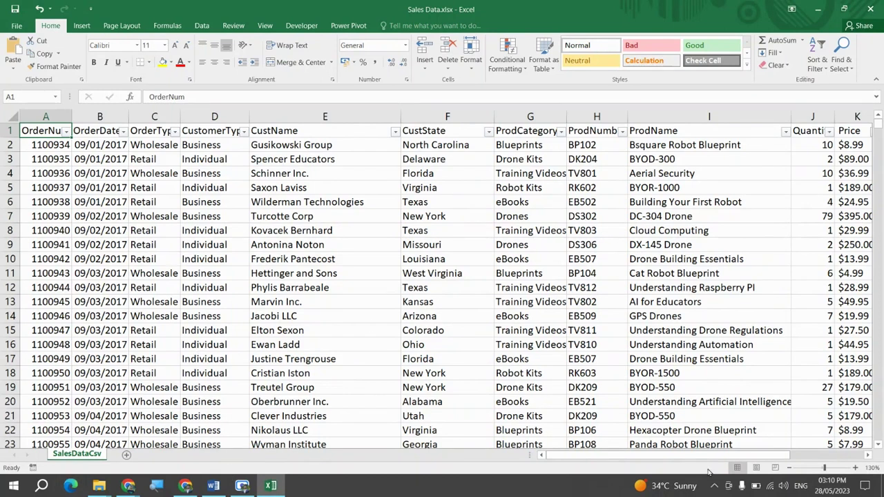
pyautogui.moveTo(667, 455); pyautogui.dragTo(627, 472)
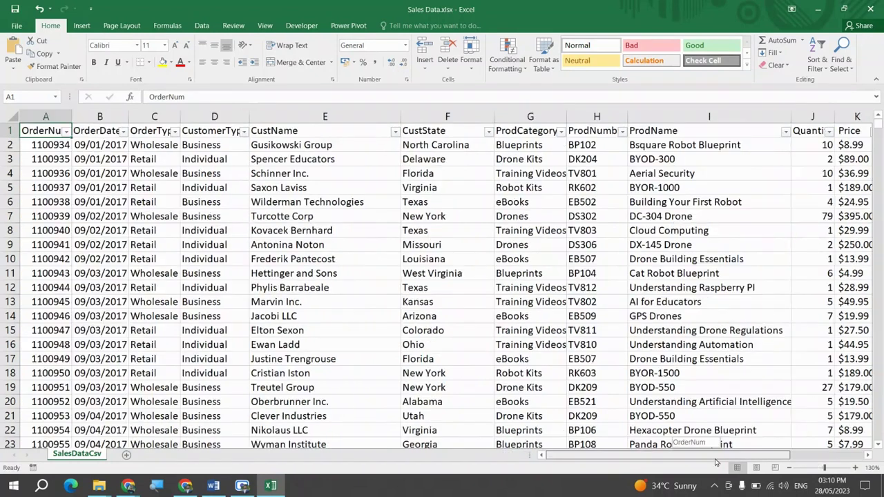
pyautogui.moveTo(716, 462); pyautogui.dragTo(735, 467)
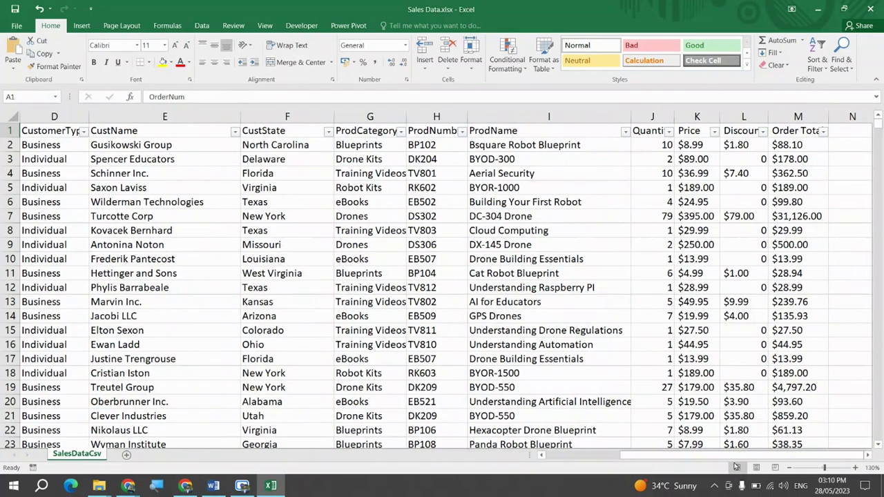
pyautogui.hscroll(-3, 794, 345)
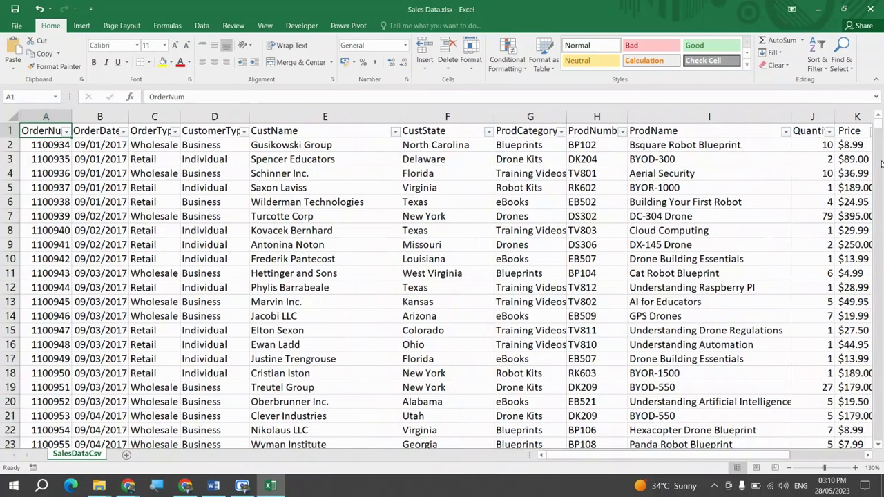
pyautogui.click(881, 163)
pyautogui.click(882, 163)
pyautogui.moveTo(880, 126); pyautogui.dragTo(880, 118)
pyautogui.click(470, 344)
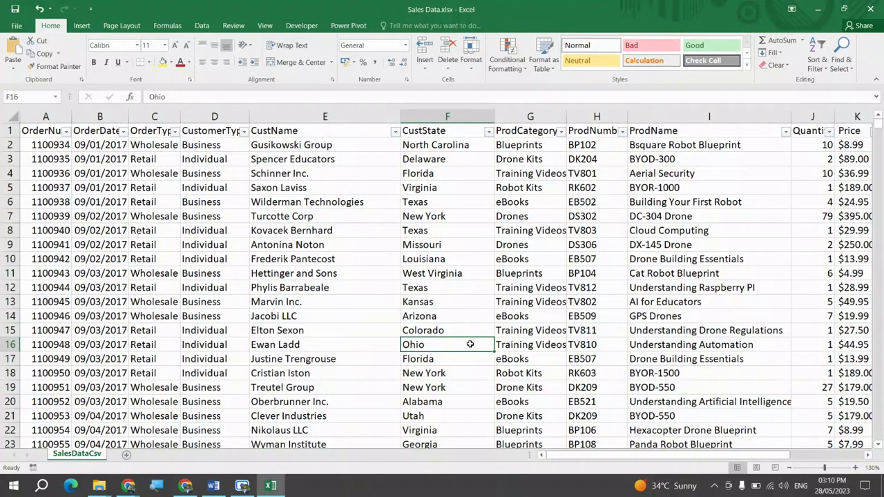
pyautogui.hotkey('ctrl', 'Home')
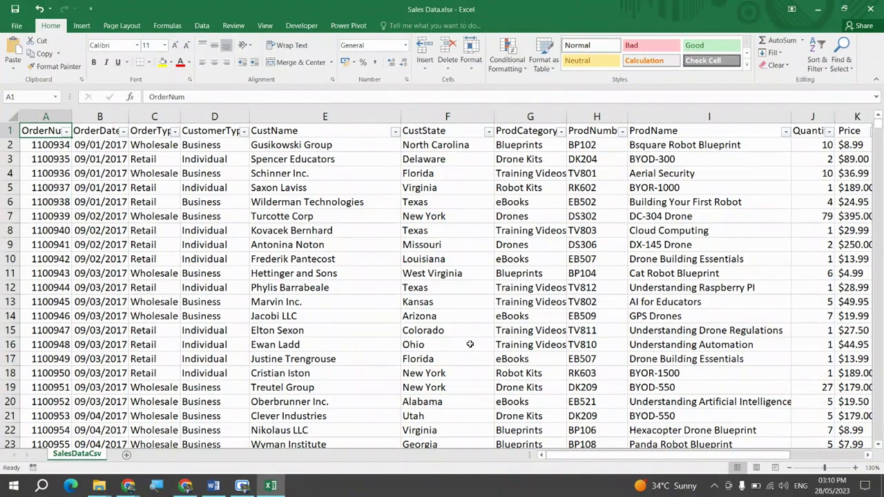
# Check the Excel Introduction topics in the Word syllabus document and switch back to the Sales Data workbook in Excel.
pyautogui.hotkey('alt', 'Tab')
pyautogui.press('Tab')
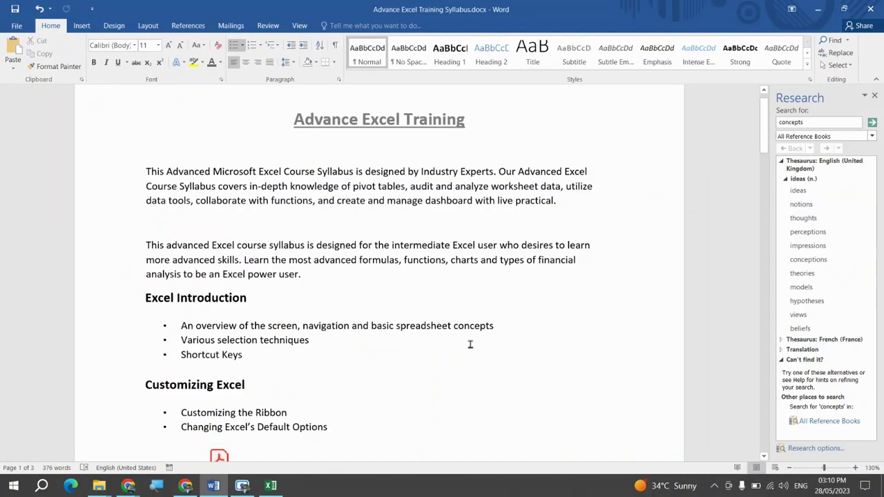
pyautogui.hotkey('alt', 'Tab')
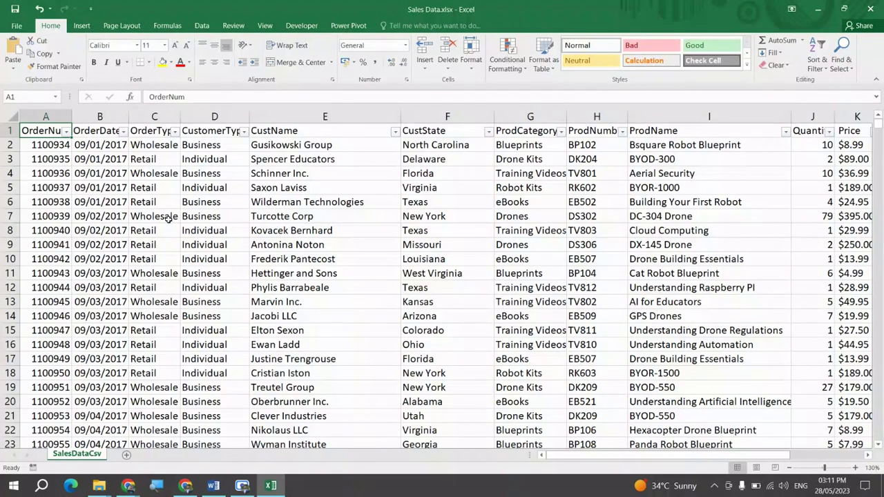
# Select the entire worksheet, look through its rows, and return the selection to the OrderNum header in A1.
pyautogui.click(6, 117)
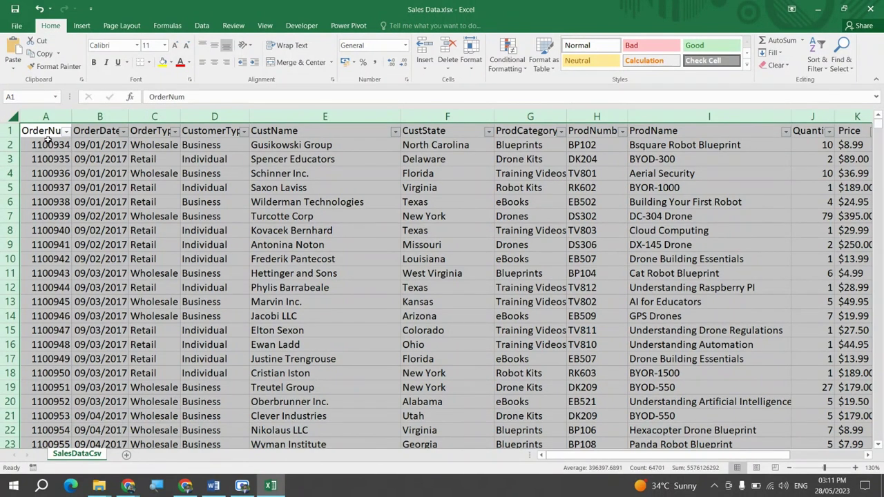
pyautogui.scroll(-13, 385, 306)
pyautogui.scroll(13, 385, 306)
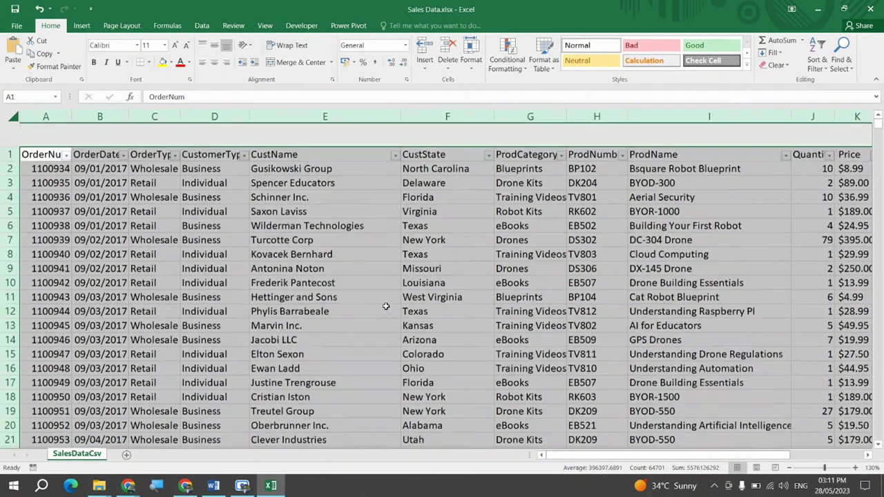
pyautogui.scroll(-20, 385, 306)
pyautogui.scroll(20, 385, 306)
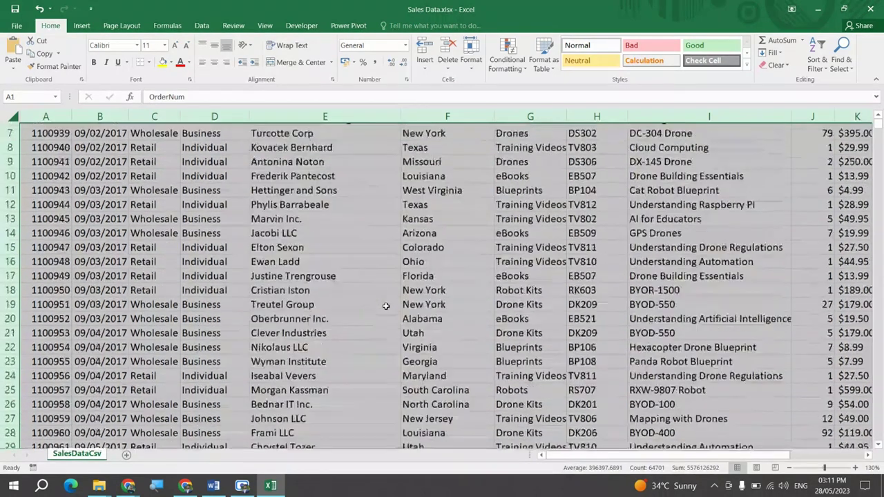
pyautogui.click(386, 306)
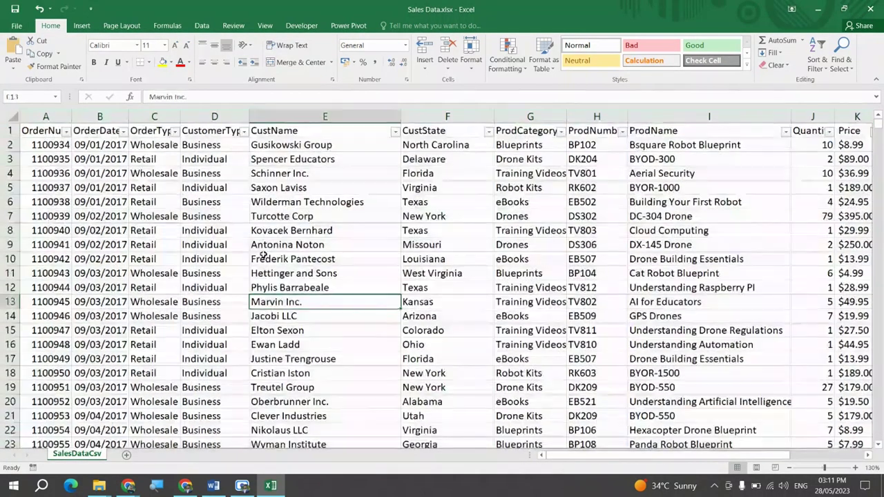
pyautogui.click(70, 156)
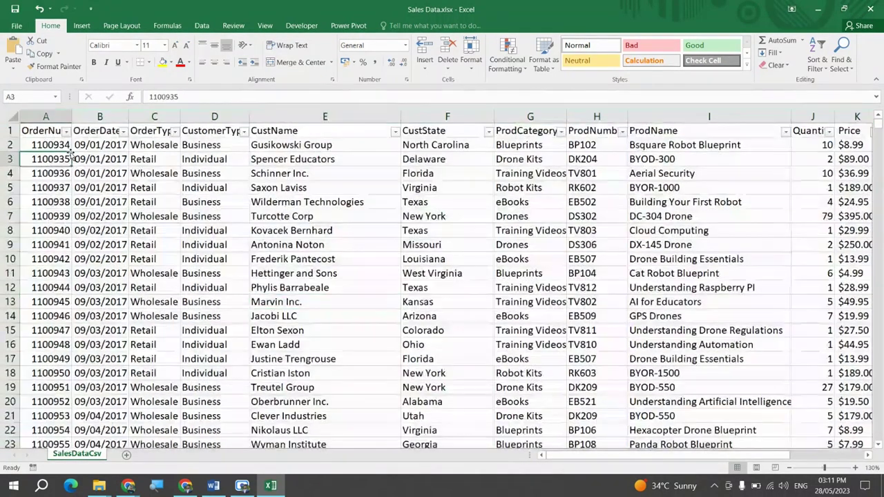
pyautogui.click(41, 129)
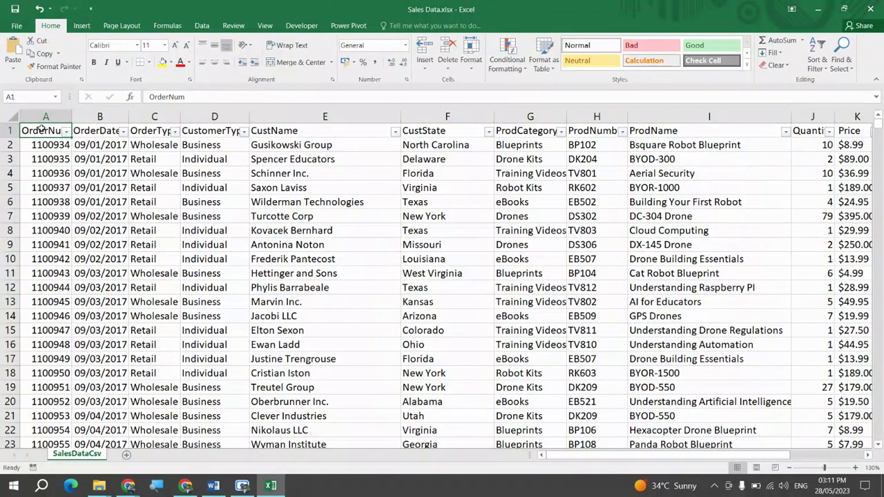
# Select the data from A1 through the last used cell, return to A1, repeat the selection and check the rows just below it.
pyautogui.hotkey('ctrl', 'shift', 'End')
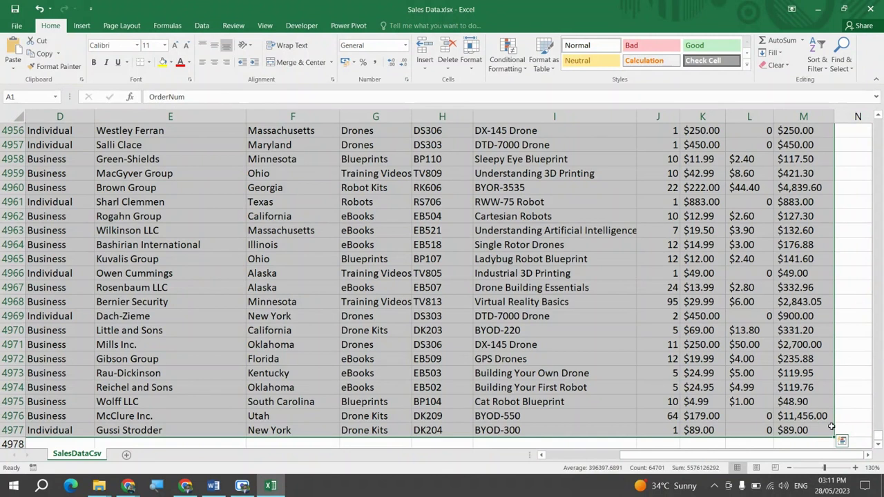
pyautogui.hotkey('ctrl', 'Home')
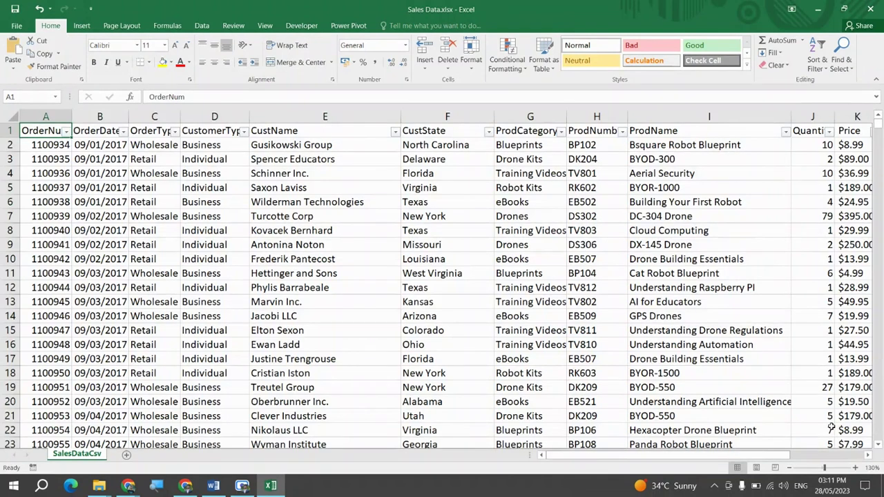
pyautogui.hotkey('ctrl', 'shift', 'End')
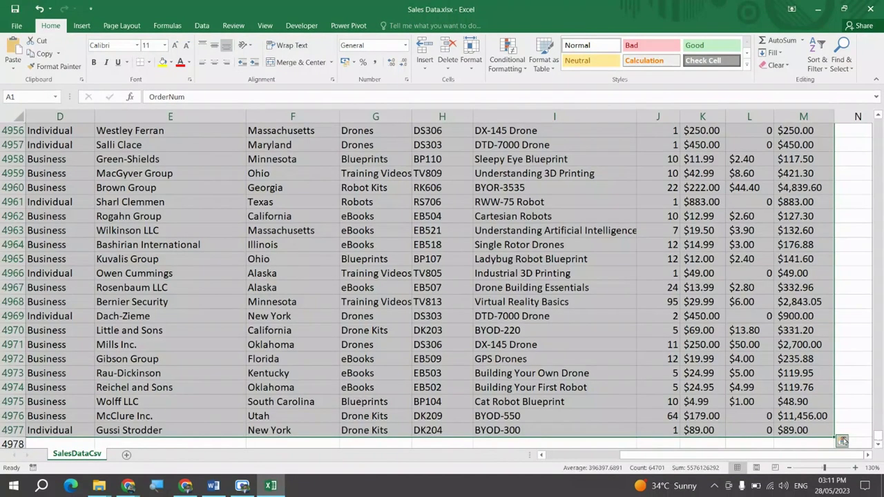
pyautogui.click(878, 445)
pyautogui.click(878, 447)
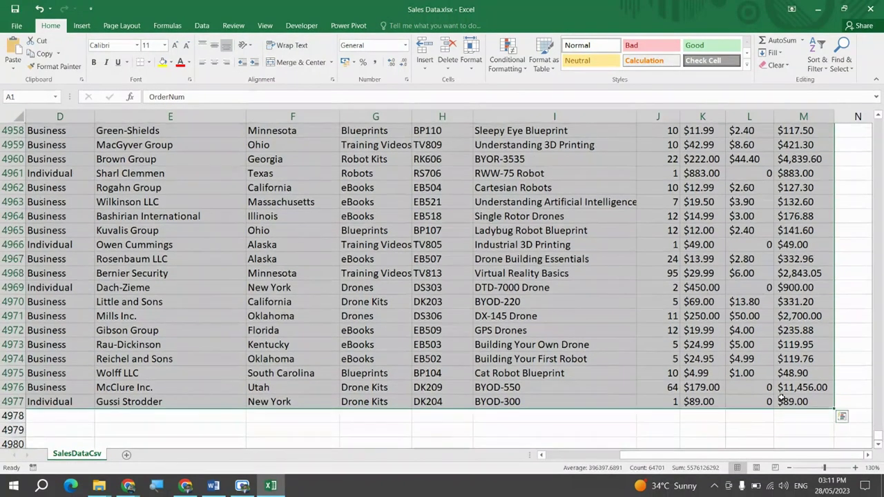
# Extend the selection by four empty columns and six empty rows, through Q4983, and return to A1.
pyautogui.hotkey('shift', 'Right')
pyautogui.hotkey('shift', 'Right')
pyautogui.hotkey('shift', 'Right')
pyautogui.hotkey('shift', 'Right')
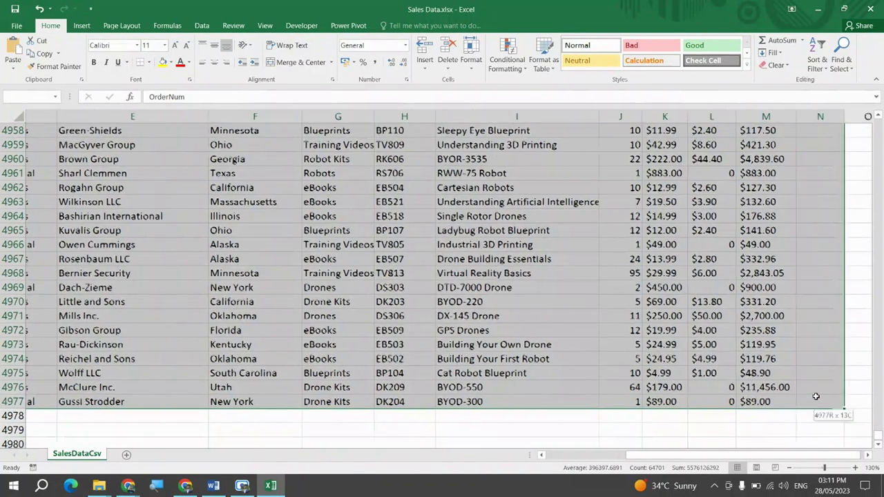
pyautogui.hotkey('shift', 'Down')
pyautogui.hotkey('shift', 'Down')
pyautogui.hotkey('shift', 'Down')
pyautogui.hotkey('shift', 'Down')
pyautogui.hotkey('shift', 'Down')
pyautogui.hotkey('shift', 'Down')
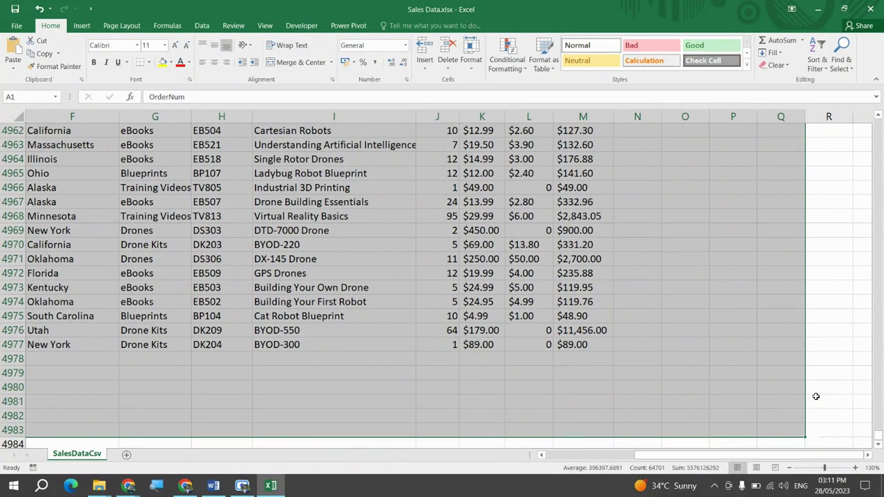
pyautogui.hotkey('ctrl', 'Home')
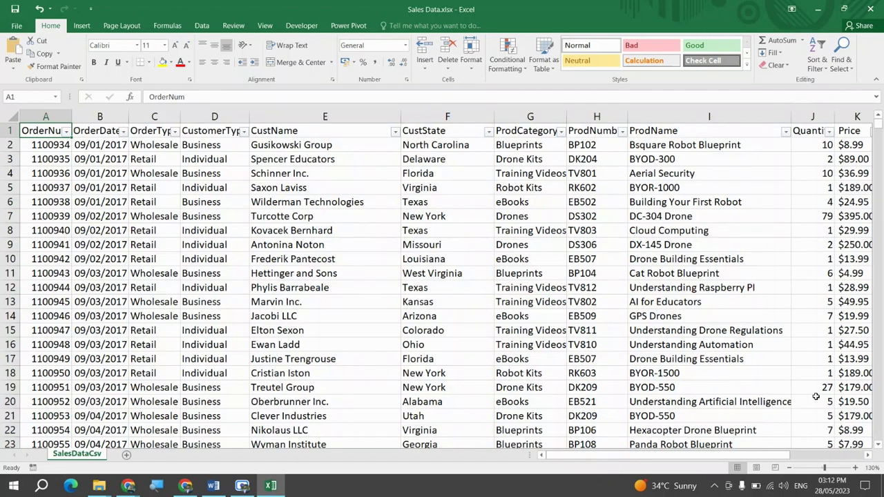
# Select the header row from OrderNum through Order Total, and demonstrate jumping between its first and last headers, finishing in A1.
pyautogui.hotkey('ctrl', 'shift', 'Right')
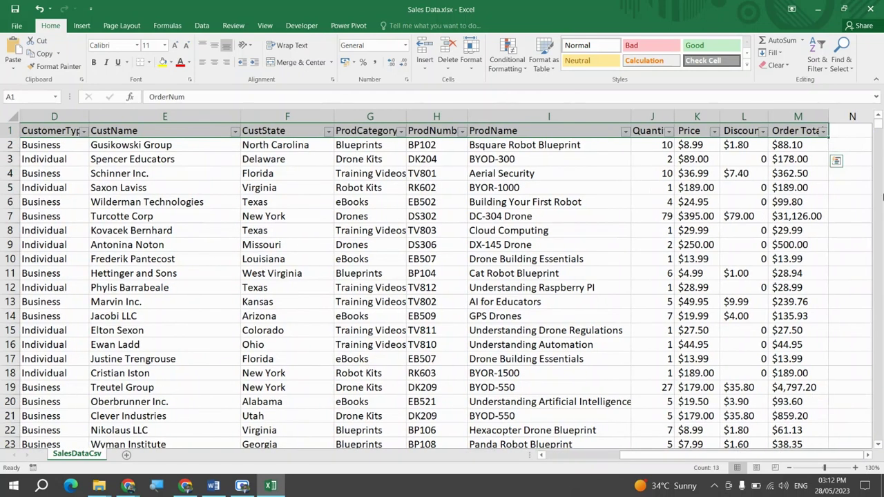
pyautogui.hotkey('ctrl', 'Home')
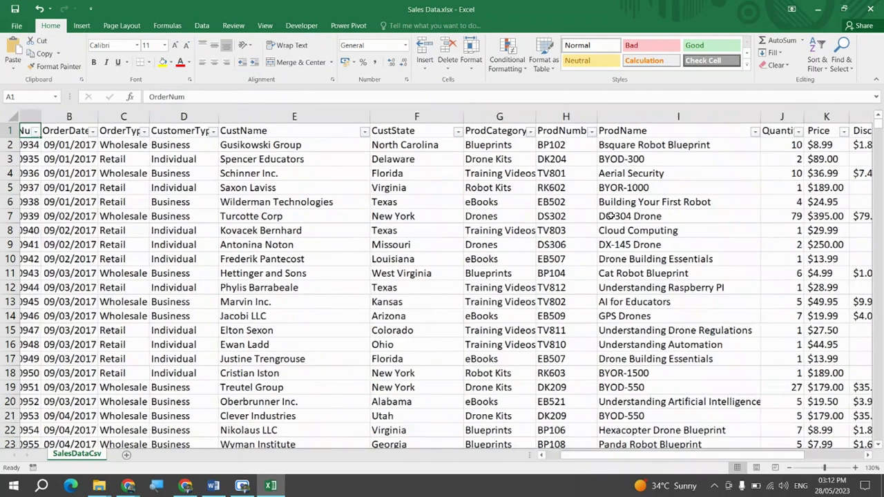
pyautogui.hotkey('ctrl', 'Right')
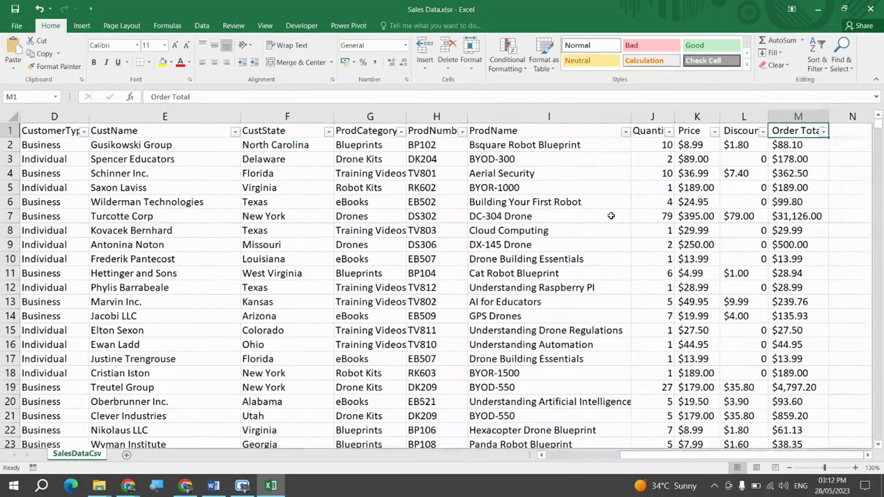
pyautogui.hotkey('ctrl', 'Left')
pyautogui.hotkey('ctrl', 'Right')
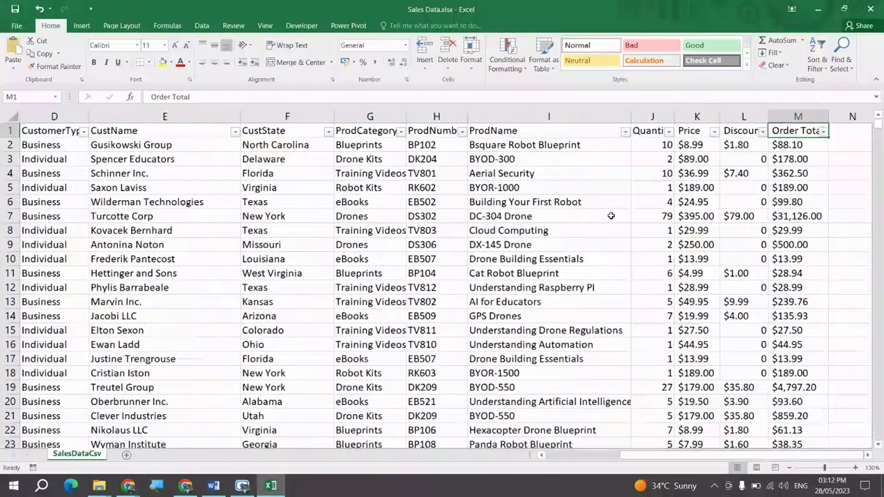
pyautogui.press('Left')
pyautogui.press('Left')
pyautogui.press('Left')
pyautogui.press('Left')
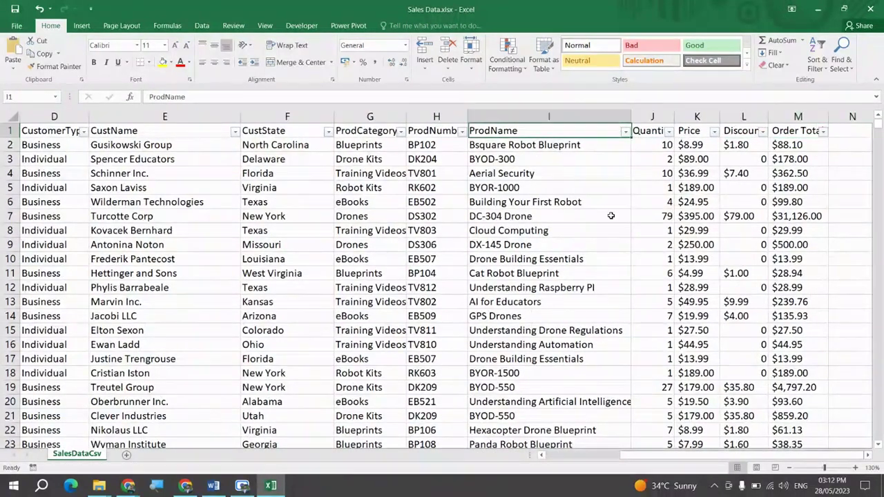
pyautogui.hotkey('ctrl', 'Left')
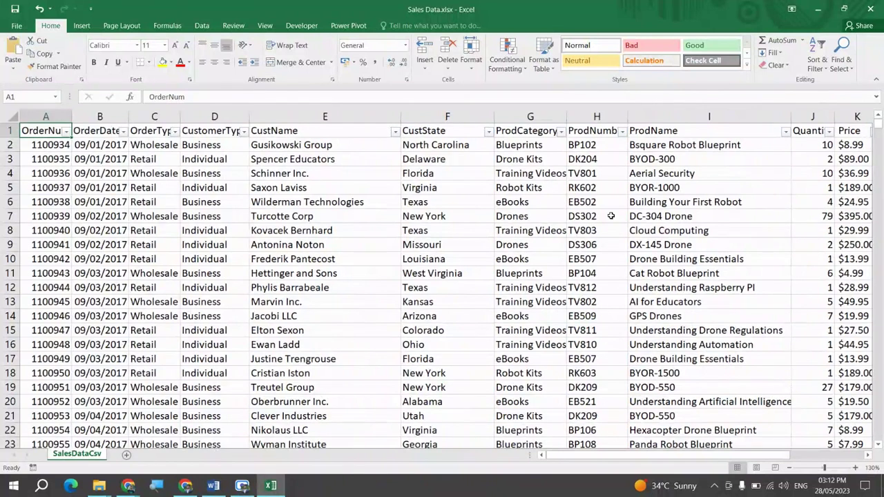
# Select the header row from A1 and extend the selection down to the last data row, check its end, and return to the top.
pyautogui.hotkey('ctrl', 'shift', 'Right')
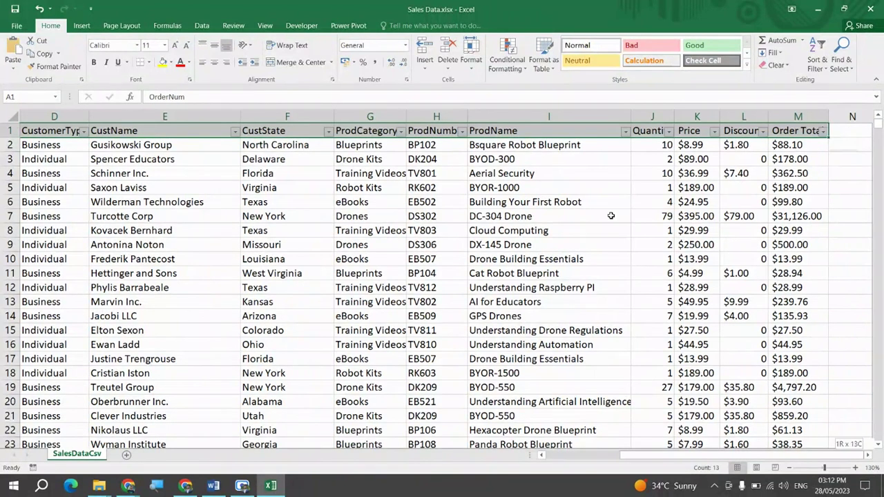
pyautogui.hotkey('ctrl', 'shift', 'Down')
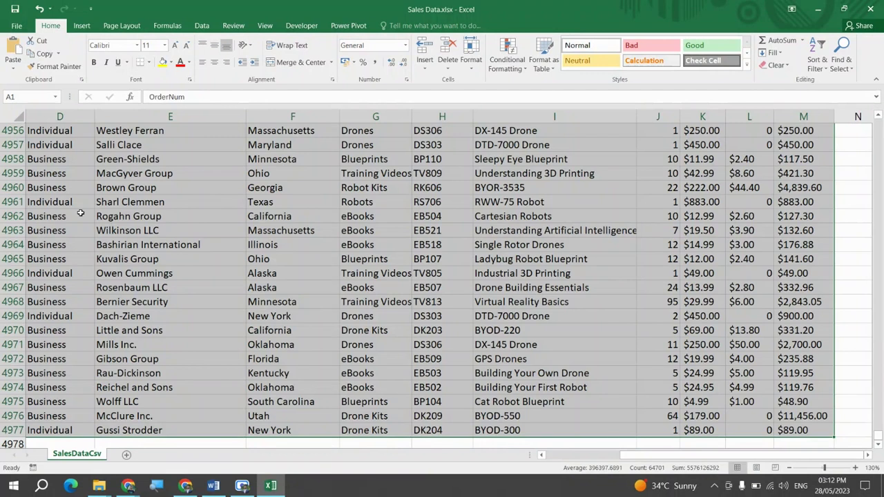
pyautogui.moveTo(641, 458); pyautogui.dragTo(93, 458)
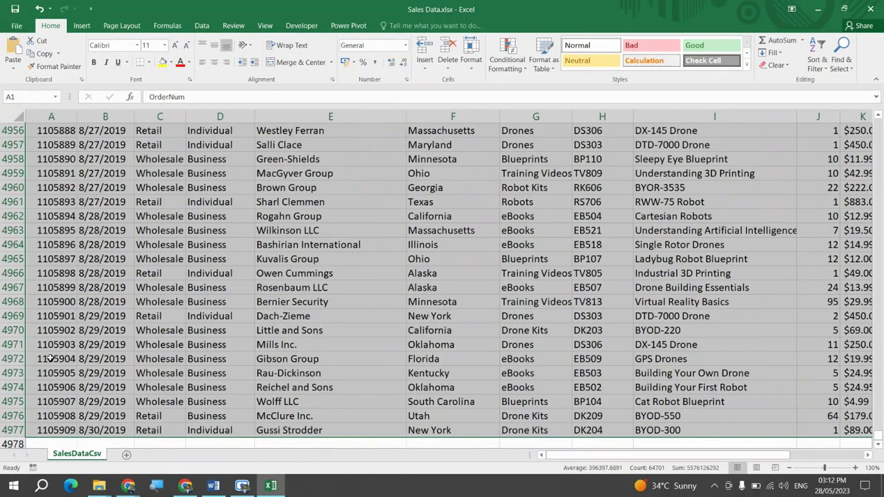
pyautogui.scroll(-1, 78, 360)
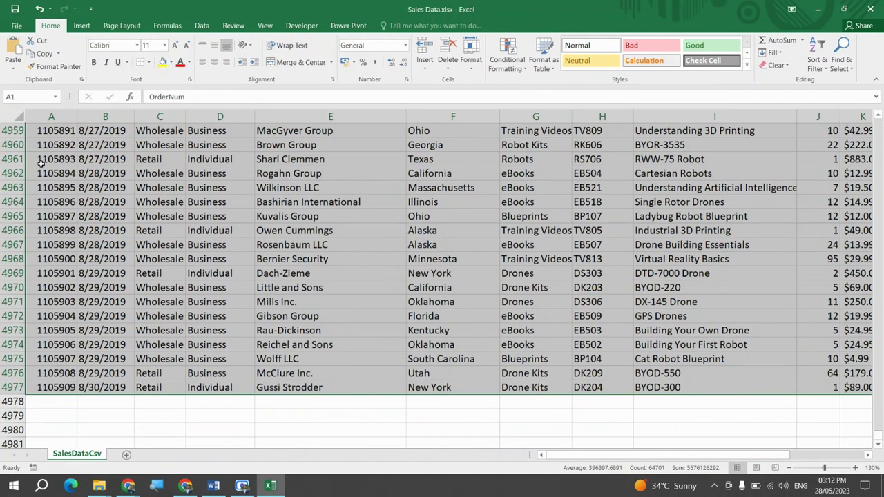
pyautogui.hotkey('ctrl', 'Home')
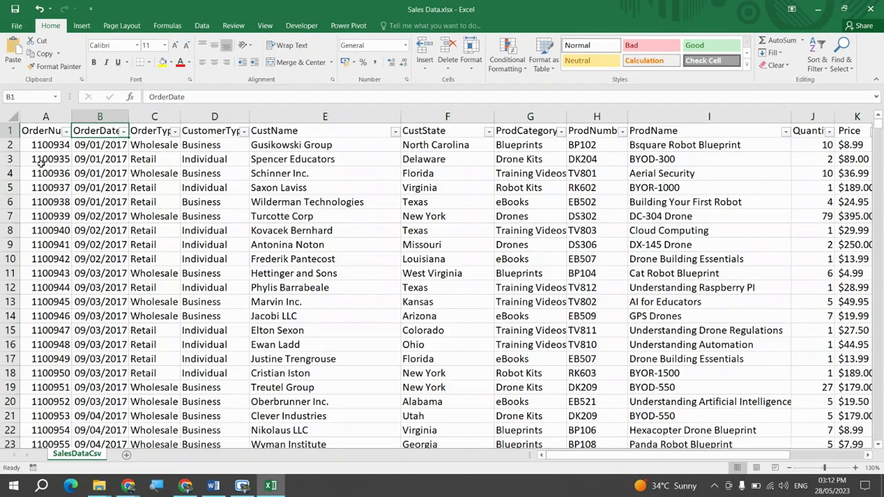
# Reselect the table from A1 across and down, then repeat the selection directly to the last used cell, finishing in A1.
pyautogui.hotkey('ctrl', 'shift', 'Right')
pyautogui.hotkey('ctrl', 'shift', 'Down')
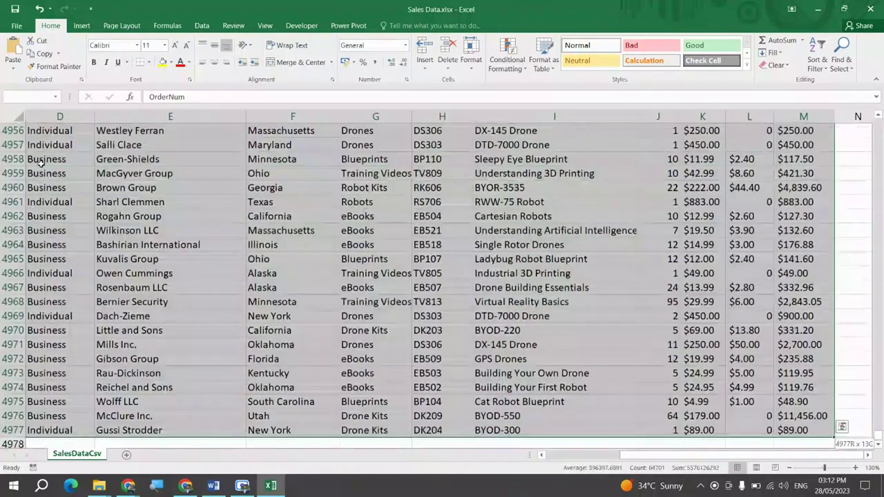
pyautogui.scroll(-1, 42, 161)
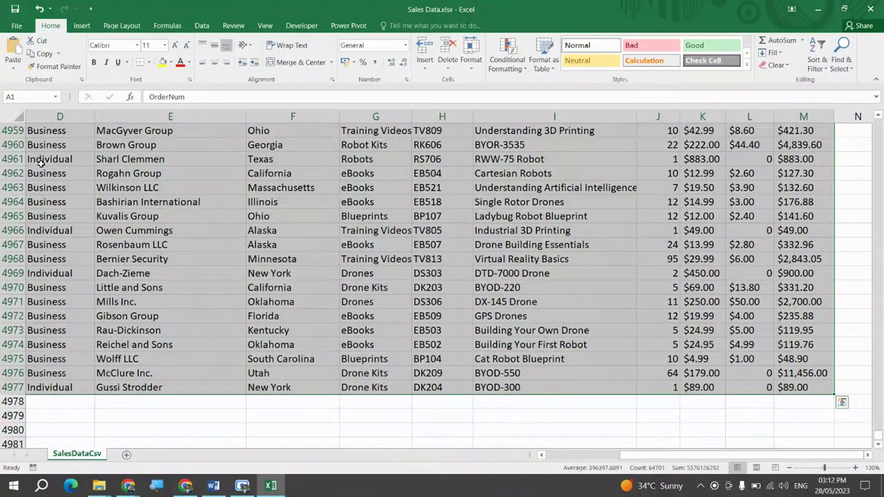
pyautogui.hotkey('ctrl', 'Home')
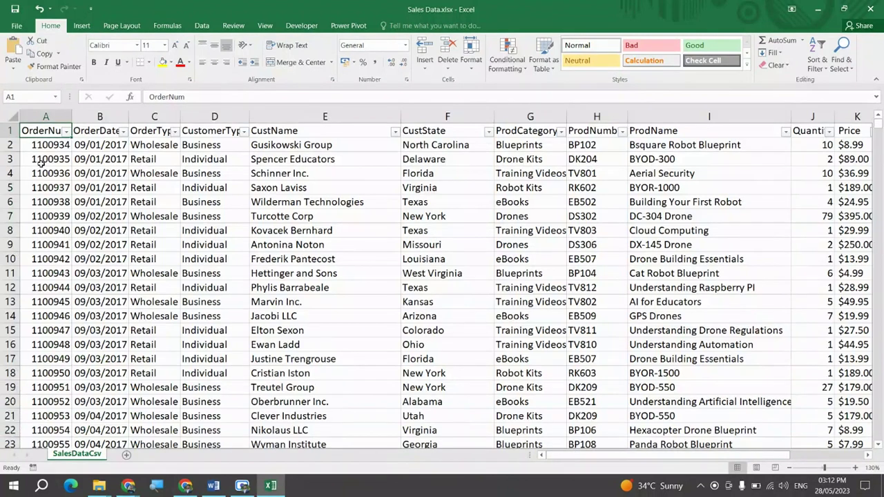
pyautogui.hotkey('ctrl', 'shift', 'End')
pyautogui.hotkey('ctrl', 'Home')
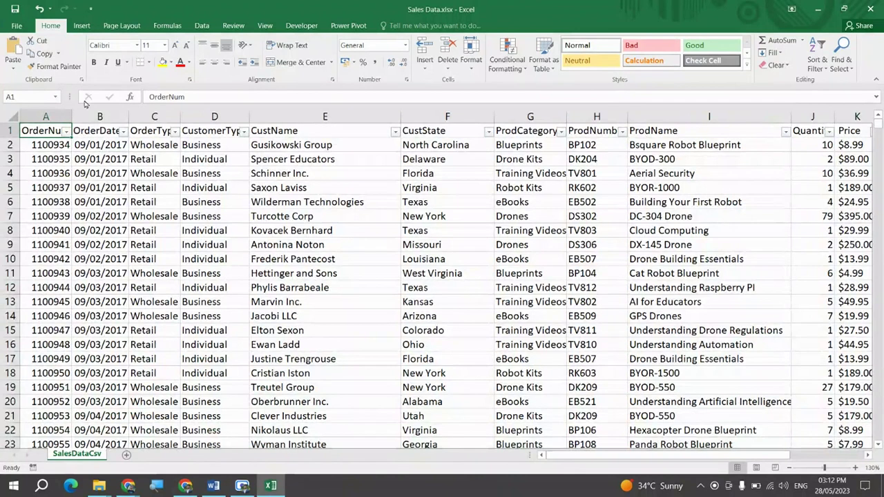
# Demonstrate column selection by selecting the whole CustName column, columns A to E, columns A to C, and columns A to H.
pyautogui.click(221, 148)
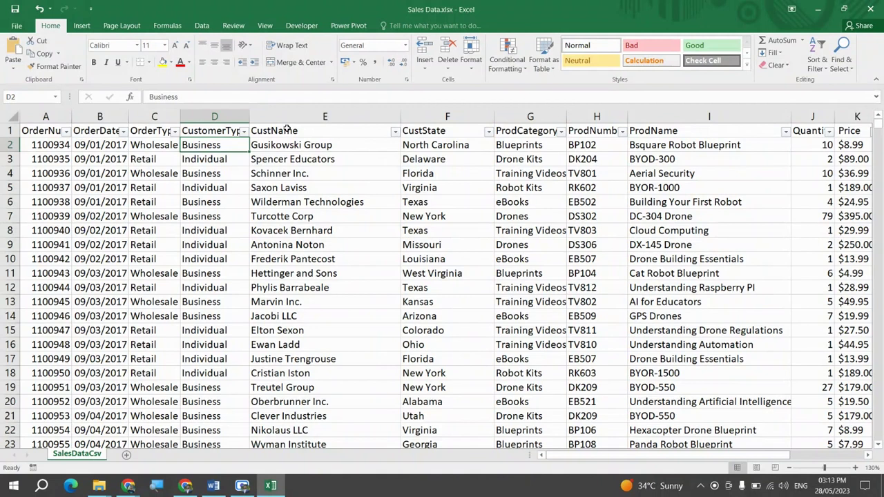
pyautogui.click(319, 112)
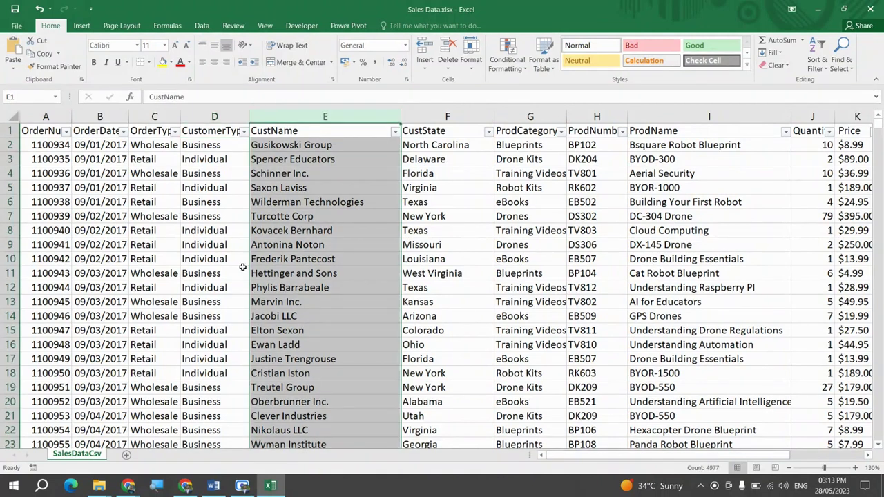
pyautogui.click(140, 187)
pyautogui.moveTo(47, 116); pyautogui.dragTo(304, 116)
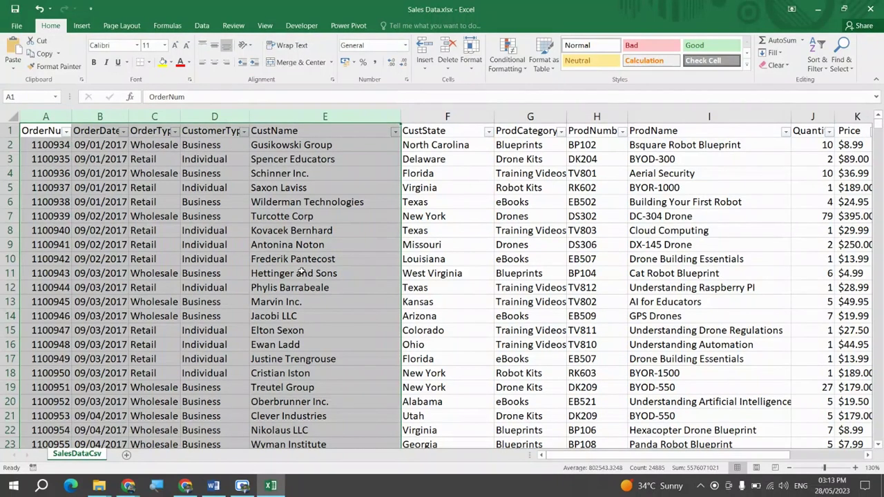
pyautogui.moveTo(54, 114); pyautogui.dragTo(145, 117)
pyautogui.click(47, 114)
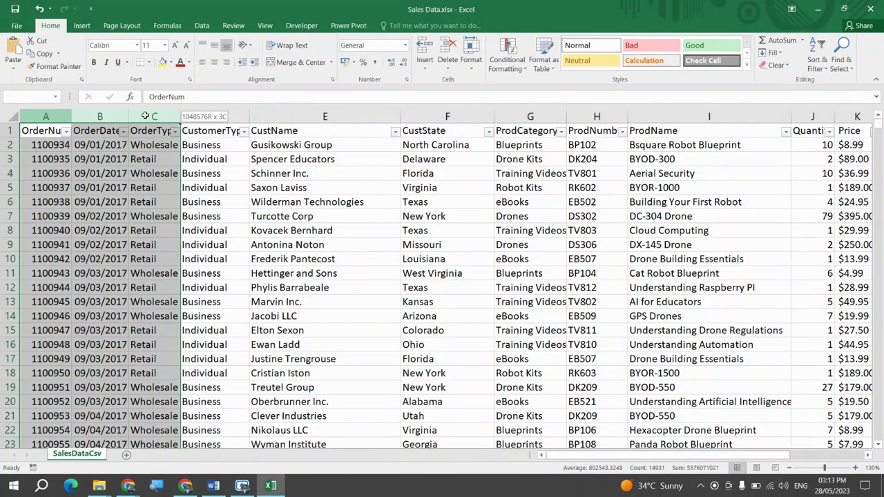
pyautogui.moveTo(145, 116); pyautogui.dragTo(570, 118)
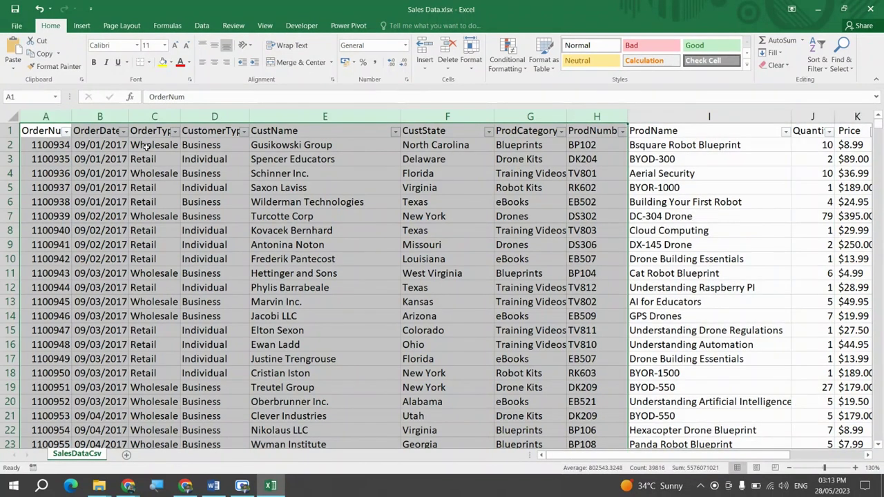
# Select the entire worksheet, select rows 1 to 18 instead, and clear the selection by returning to the OrderNum header in A1.
pyautogui.click(11, 117)
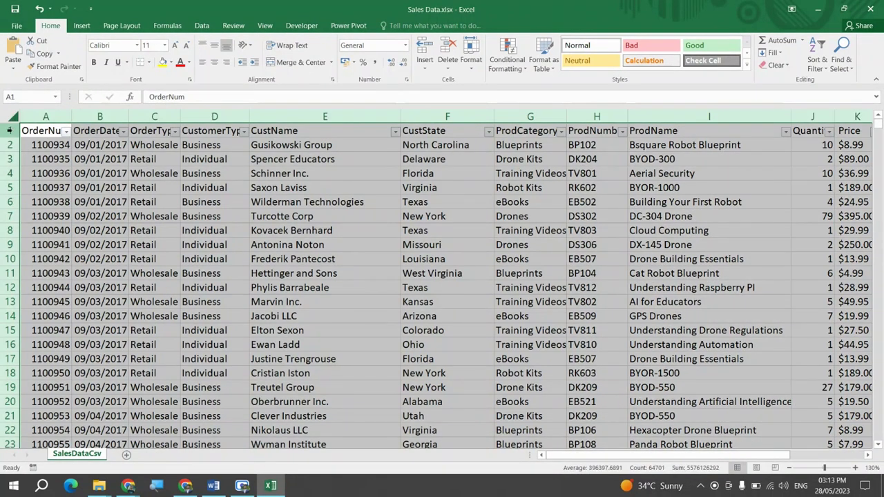
pyautogui.moveTo(10, 131); pyautogui.dragTo(5, 390)
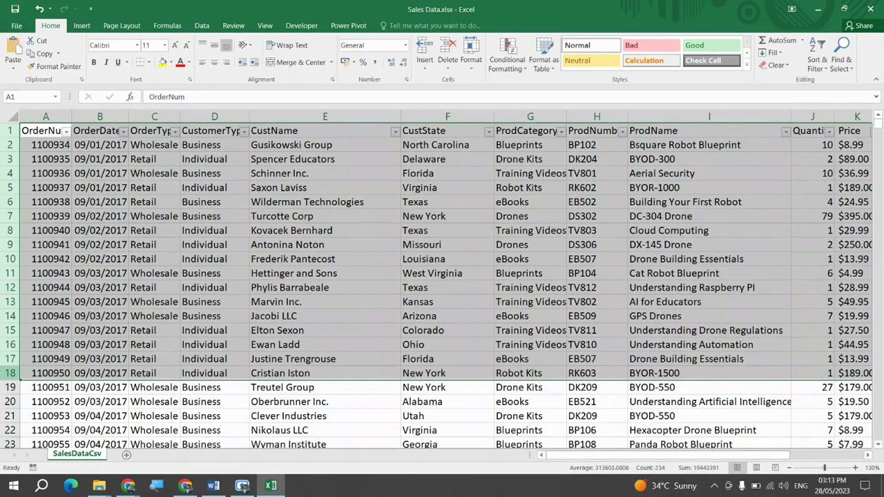
pyautogui.click(170, 231)
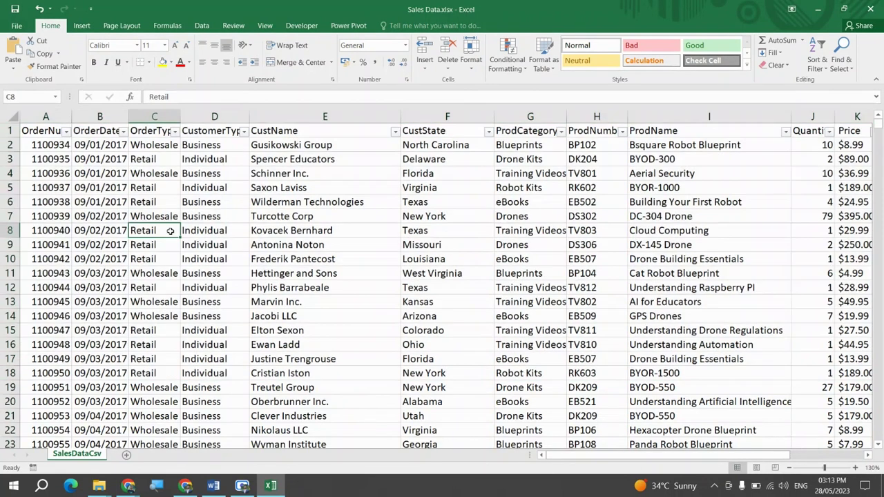
pyautogui.click(186, 194)
pyautogui.hotkey('ctrl', 'Home')
pyautogui.press('Right')
pyautogui.press('Left')
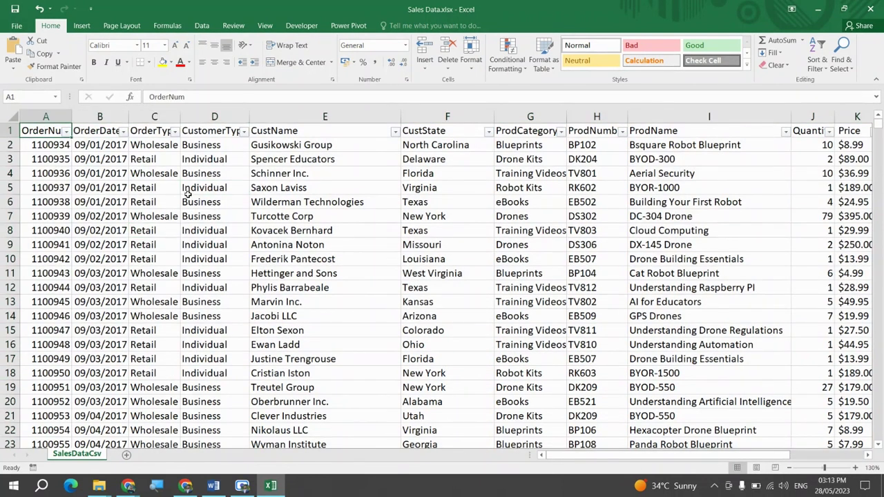
# Switch to the Advance Excel Training Syllabus in Word and open the embedded Advanced Excel Day1 Guide.pdf under Customizing Excel.
pyautogui.hotkey('alt', 'Tab')
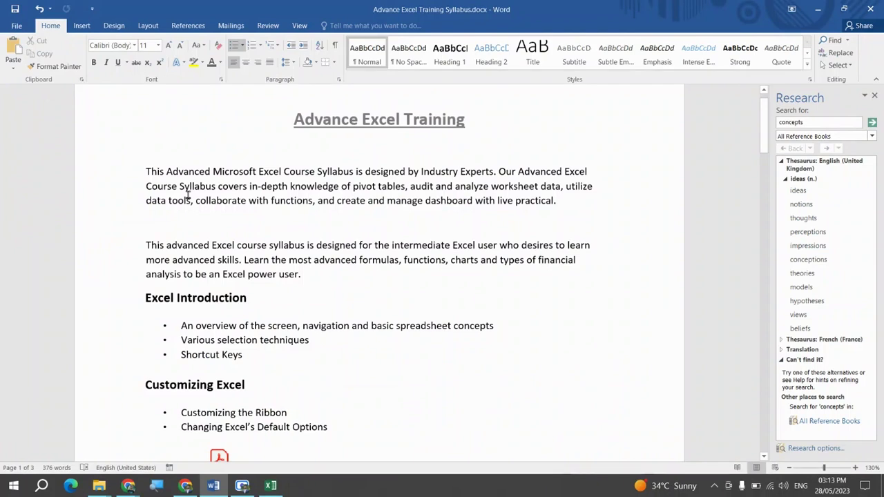
pyautogui.hotkey('alt', 'Tab')
pyautogui.hotkey('alt', 'Tab')
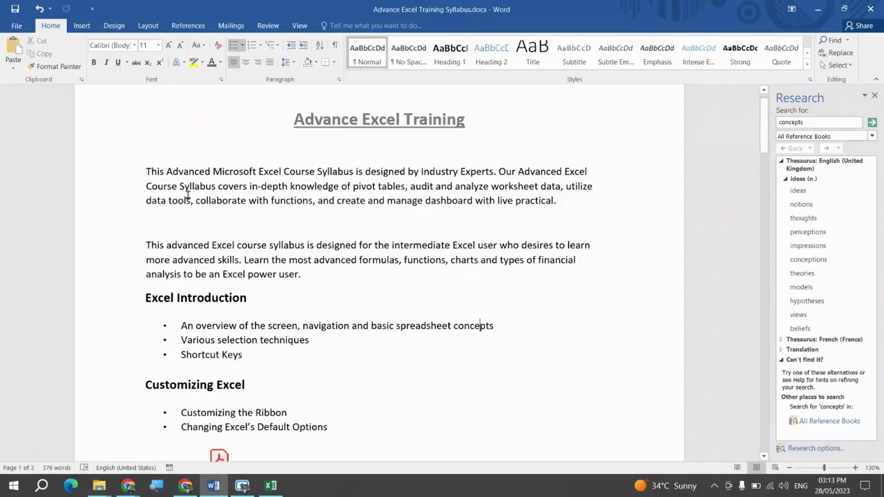
pyautogui.scroll(-5, 290, 365)
pyautogui.scroll(-2, 291, 365)
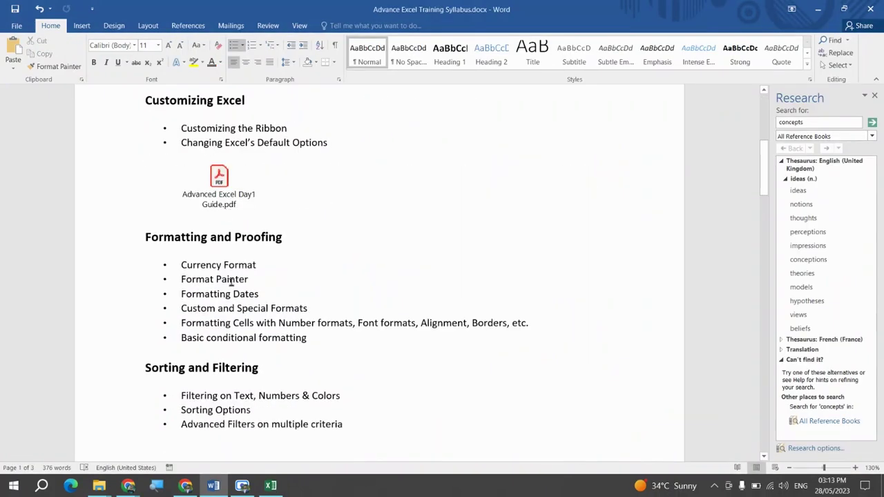
pyautogui.doubleClick(228, 181)
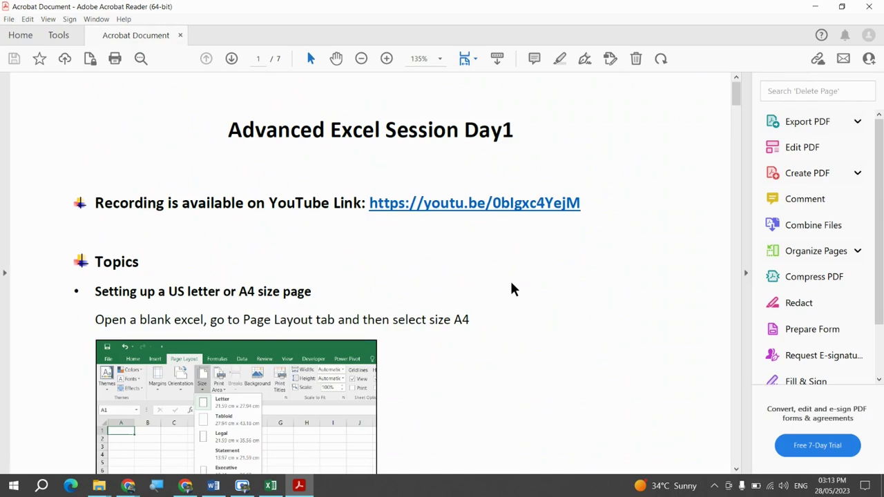
# Examine the Day 1 guide down to the "Shortcuts for improve your efficiency" table and its last entries on page 7.
pyautogui.scroll(-10, 511, 283)
pyautogui.scroll(-20, 511, 282)
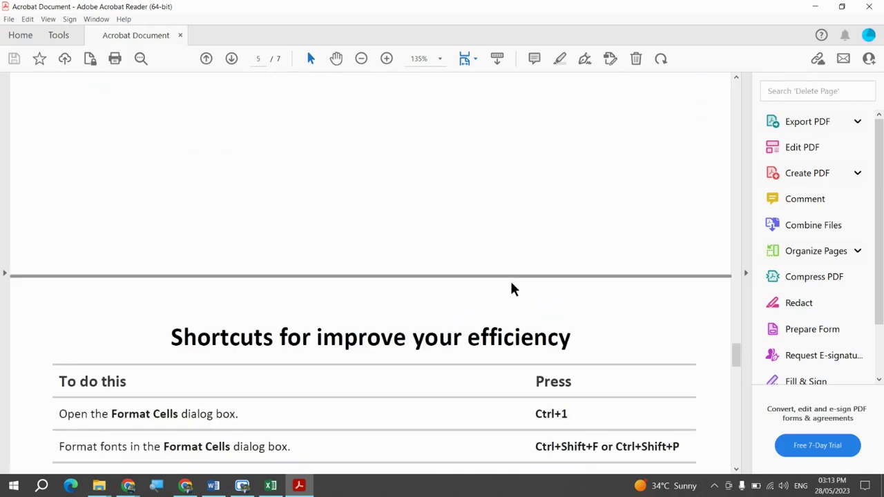
pyautogui.scroll(-3, 511, 283)
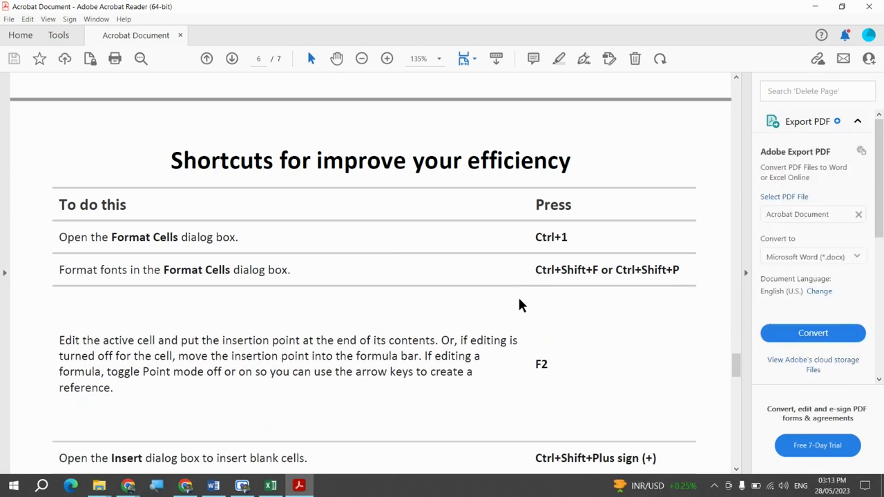
pyautogui.scroll(-5, 520, 305)
pyautogui.scroll(-10, 521, 306)
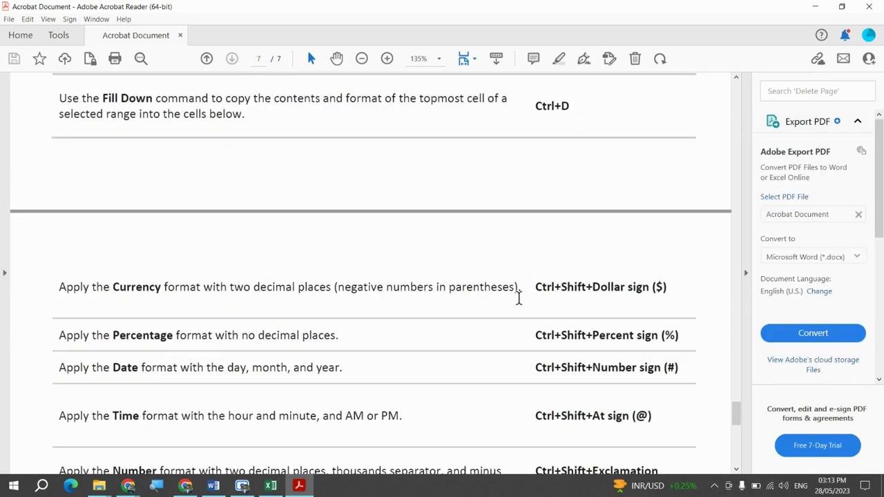
pyautogui.scroll(-7, 518, 297)
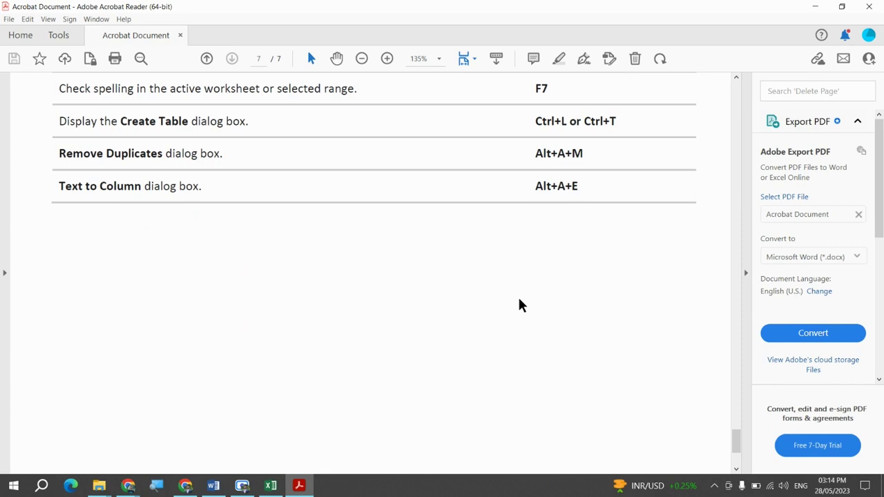
# Close the Day 1 guide PDF and quit Acrobat Reader.
pyautogui.hotkey('alt', 'Tab')
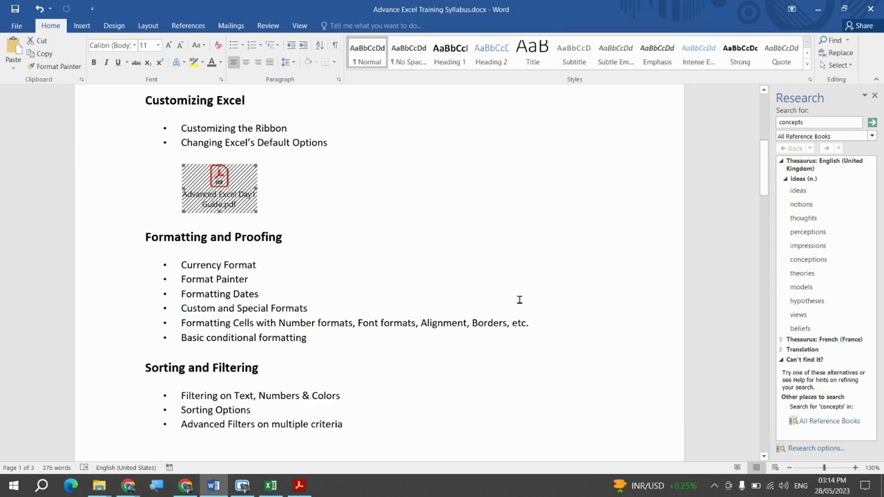
pyautogui.hotkey('alt', 'Tab')
pyautogui.hotkey('alt', 'Tab')
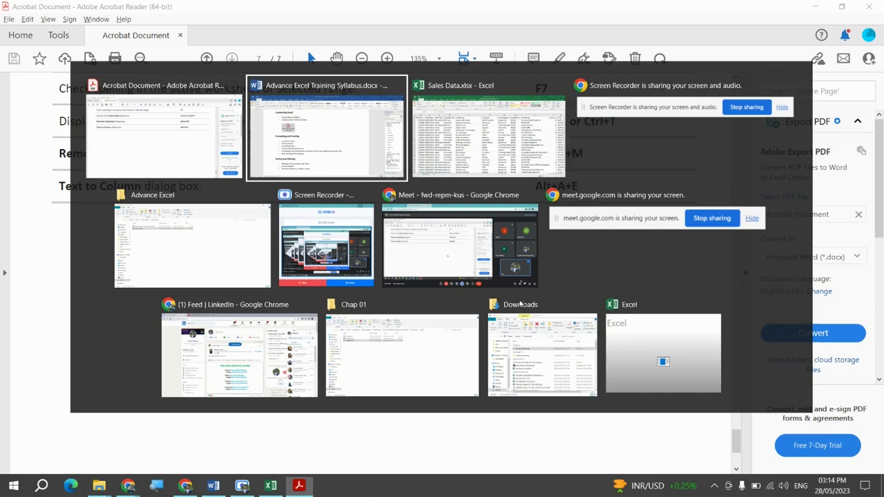
pyautogui.hotkey('alt', 'Tab')
pyautogui.hotkey('alt', 'Tab')
pyautogui.hotkey('alt', 'Tab')
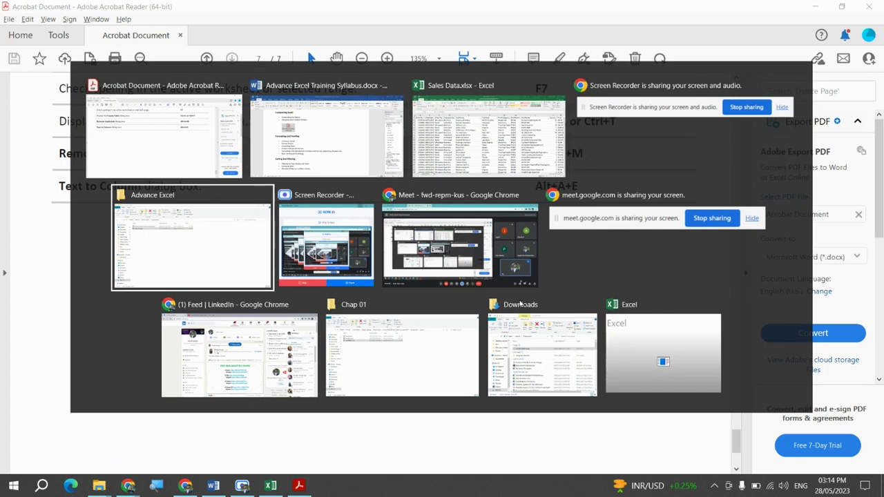
pyautogui.hotkey('alt', 'shift', 'Tab')
pyautogui.hotkey('alt', 'shift', 'Tab')
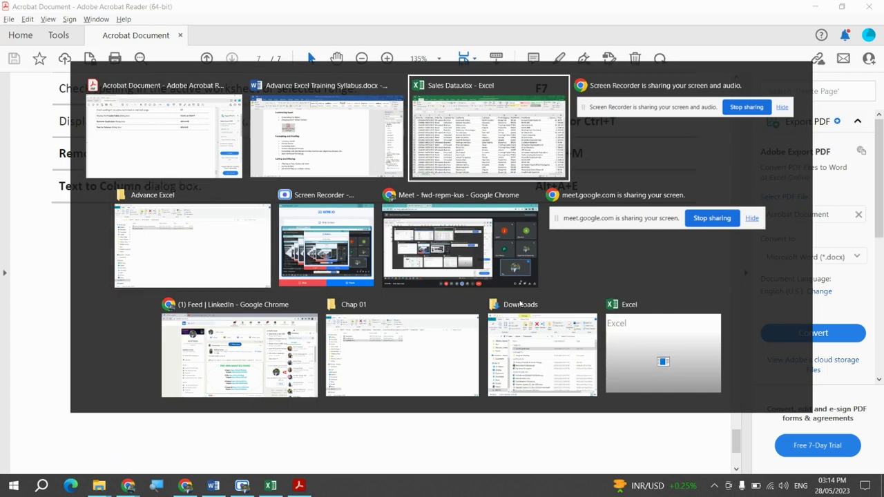
pyautogui.hotkey('alt', 'shift', 'Tab')
pyautogui.hotkey('alt', 'shift', 'Tab')
pyautogui.hotkey('ctrl', 'w')
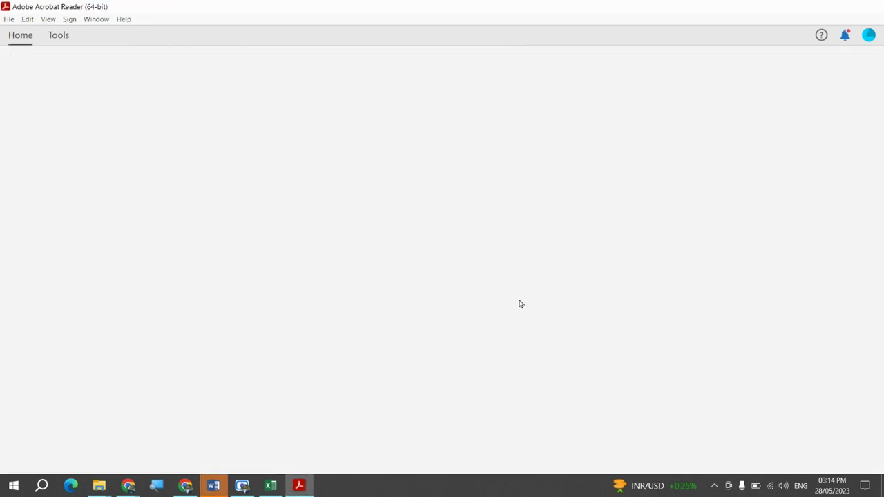
pyautogui.hotkey('ctrl', 'q')
# Switch to the Advance Excel Training Syllabus in Word and place the cursor after Currency Format under Formatting and Proofing.
pyautogui.hotkey('alt', 'Tab')
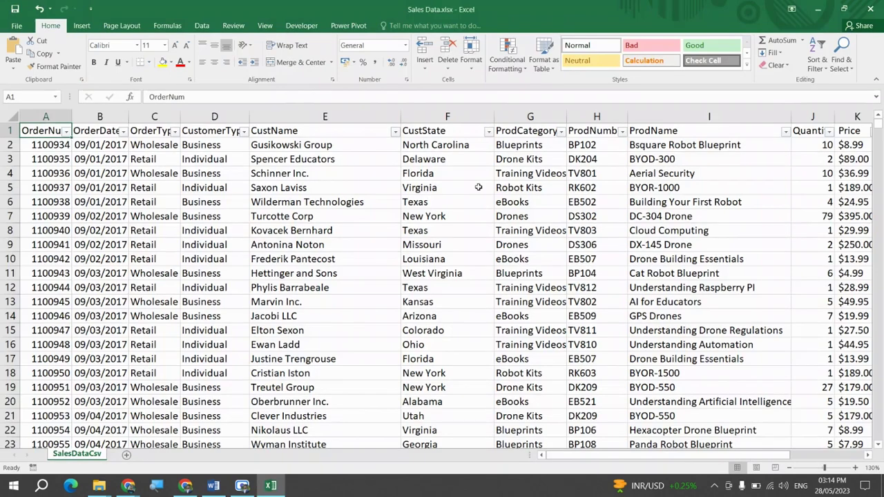
pyautogui.click(473, 186)
pyautogui.hotkey('alt', 'Tab')
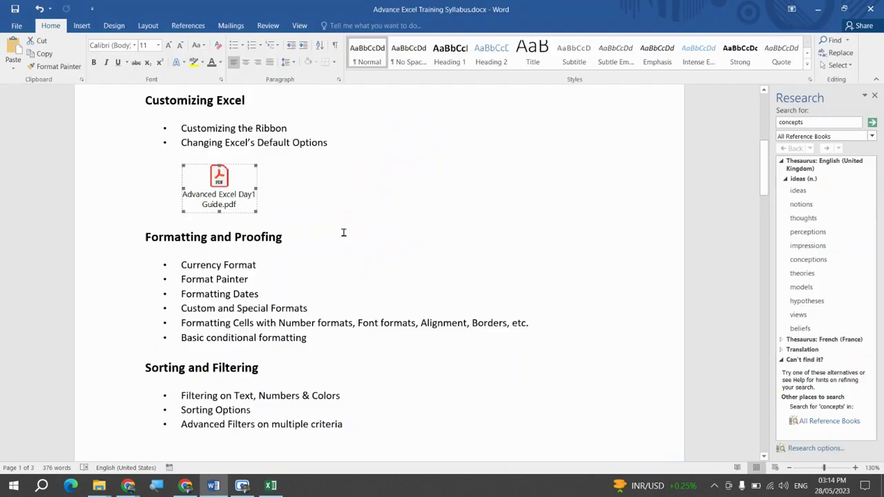
pyautogui.scroll(-3, 328, 247)
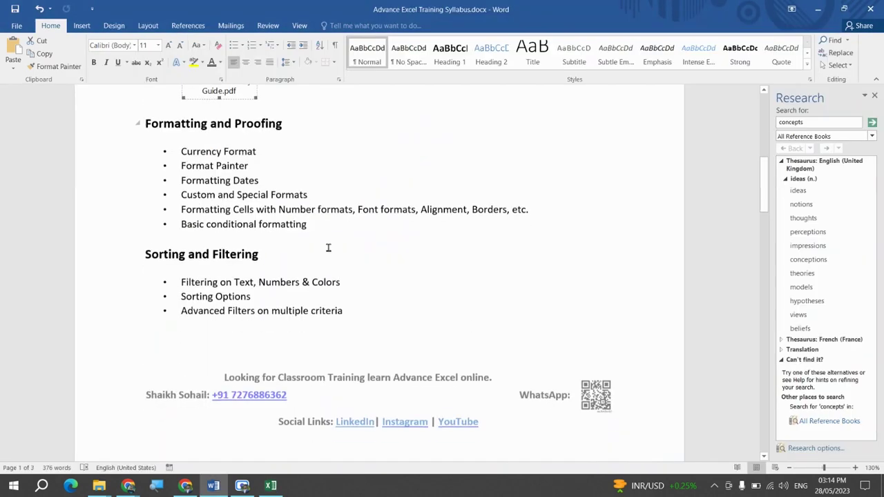
pyautogui.click(286, 157)
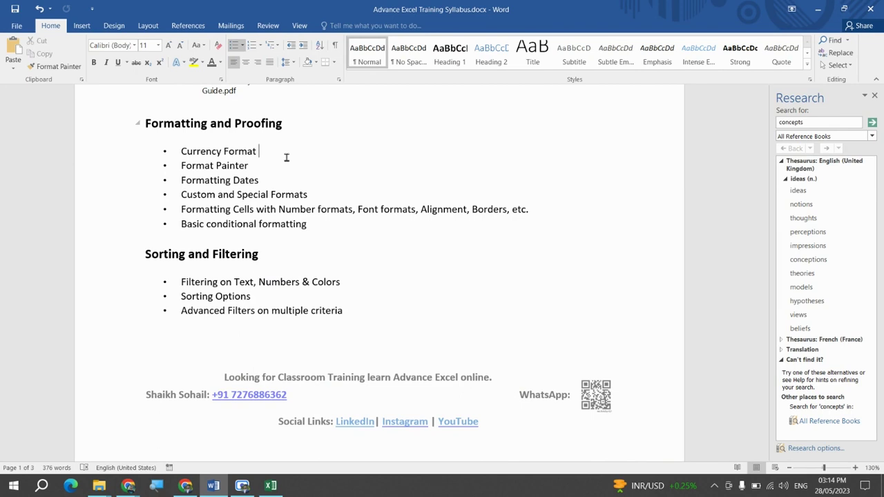
# Switch to the Sales Data workbook in Excel and walk along the header row from A1 to Discount, finishing on Price.
pyautogui.hotkey('alt', 'Tab')
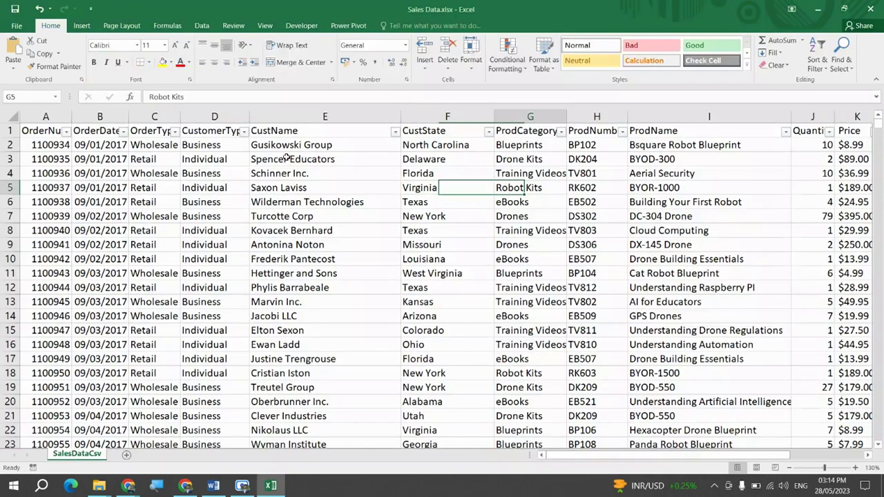
pyautogui.hotkey('ctrl', 'Home')
pyautogui.press('Right')
pyautogui.press('Right')
pyautogui.press('Right')
pyautogui.press('Right')
pyautogui.press('Right')
pyautogui.press('Right')
pyautogui.press('Right')
pyautogui.press('Right')
pyautogui.press('Right')
pyautogui.press('Right')
pyautogui.press('Right')
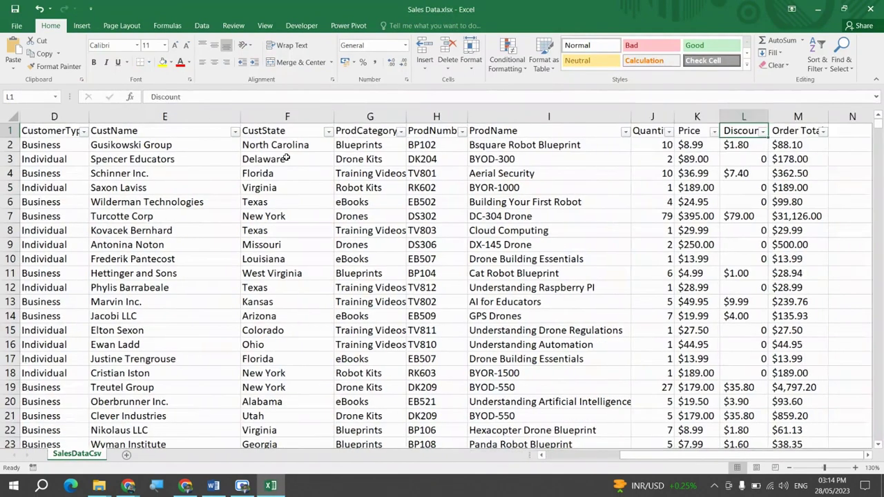
pyautogui.press('Left')
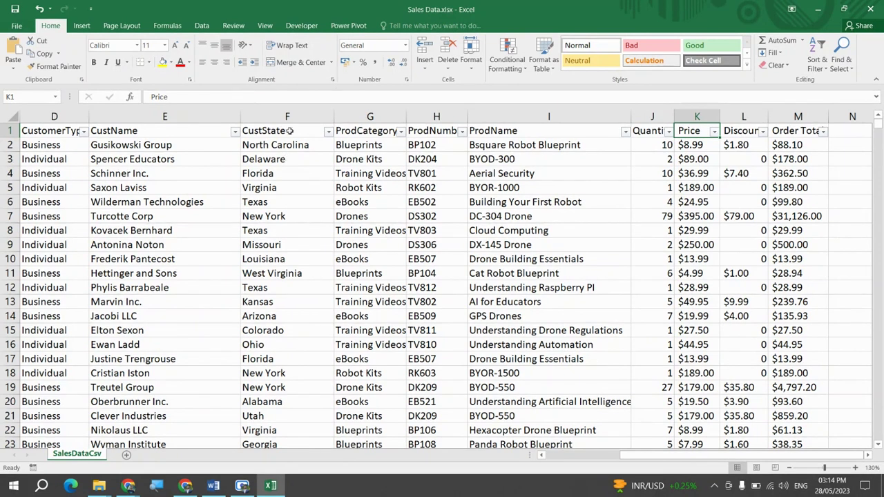
# Inspect the CustState column's filter list and close it without filtering.
pyautogui.click(336, 130)
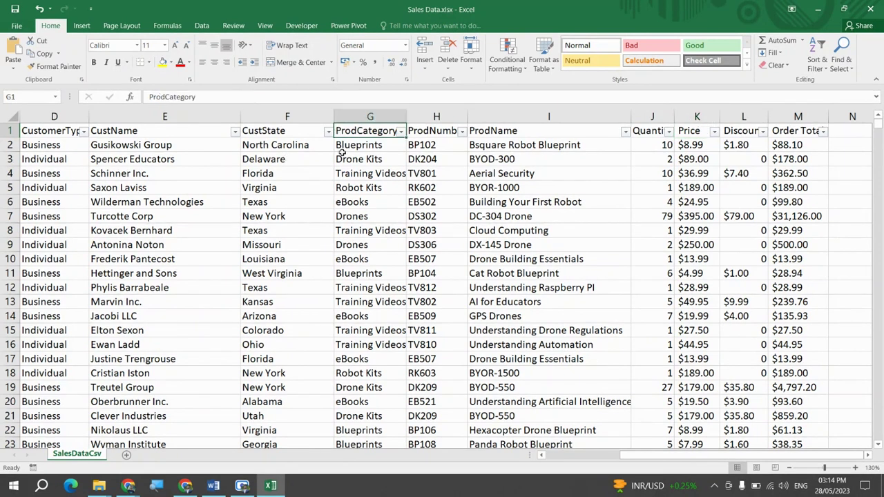
pyautogui.click(328, 132)
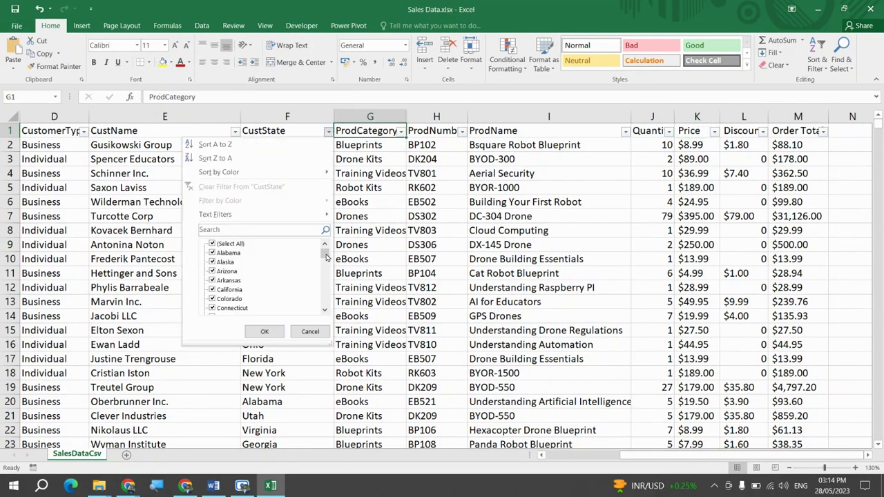
pyautogui.moveTo(327, 257); pyautogui.dragTo(326, 224)
pyautogui.click(335, 207)
pyautogui.click(594, 262)
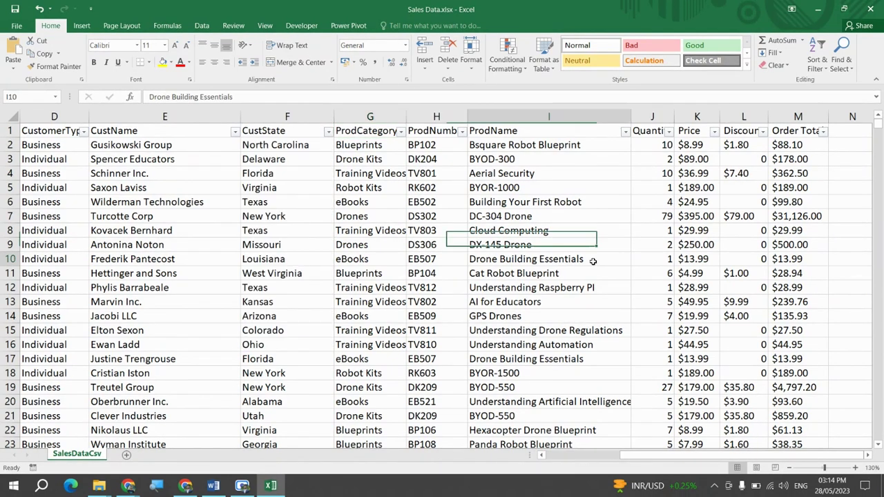
# Go to the Price header in K1, browse its filter values down to $29.99, and close the list without filtering.
pyautogui.click(684, 163)
pyautogui.hotkey('ctrl', 'Up')
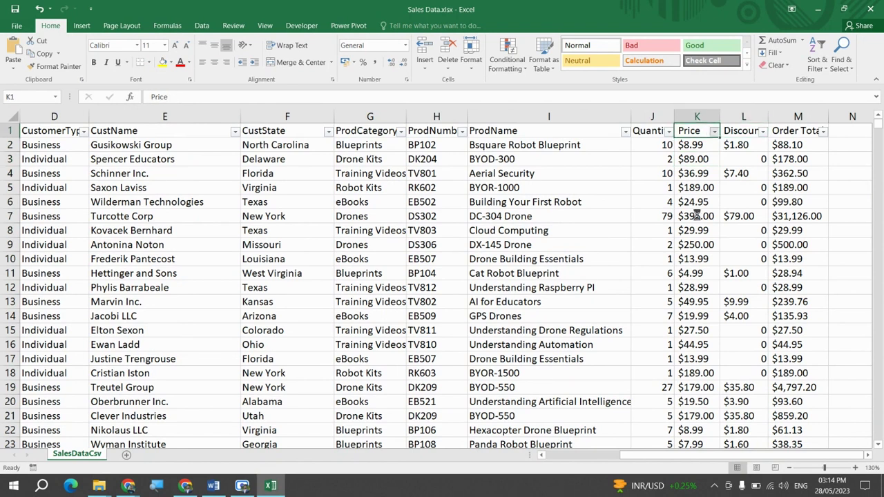
pyautogui.hotkey('alt', 'Down')
pyautogui.press('Down')
pyautogui.press('Down')
pyautogui.press('Down')
pyautogui.press('Down')
pyautogui.press('Down')
pyautogui.press('Down')
pyautogui.press('Down')
pyautogui.press('Down')
pyautogui.press('Down')
pyautogui.press('Down')
pyautogui.press('Down')
pyautogui.press('Down')
pyautogui.press('Down')
pyautogui.press('Down')
pyautogui.press('Down')
pyautogui.press('Down')
pyautogui.press('Down')
pyautogui.press('Down')
pyautogui.press('Down')
pyautogui.press('Down')
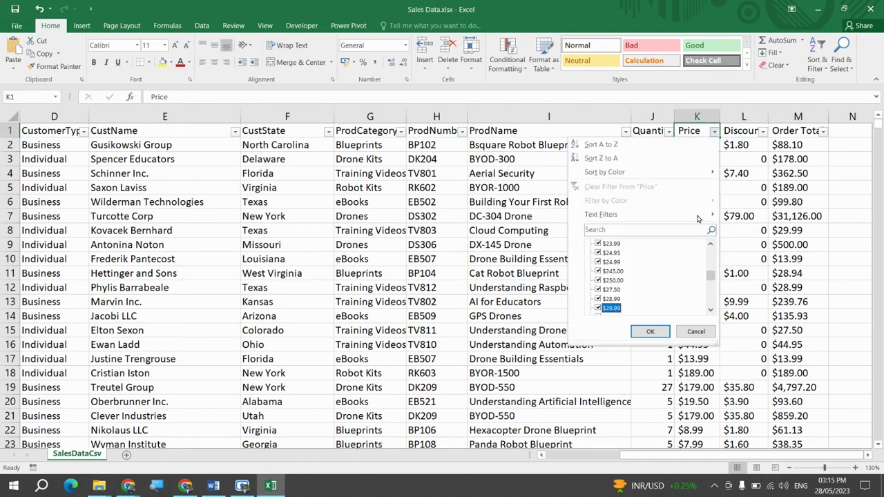
pyautogui.press('Escape')
# Point out the Price and Discount headers and their first values in row 2, finishing on K2.
pyautogui.press('Right')
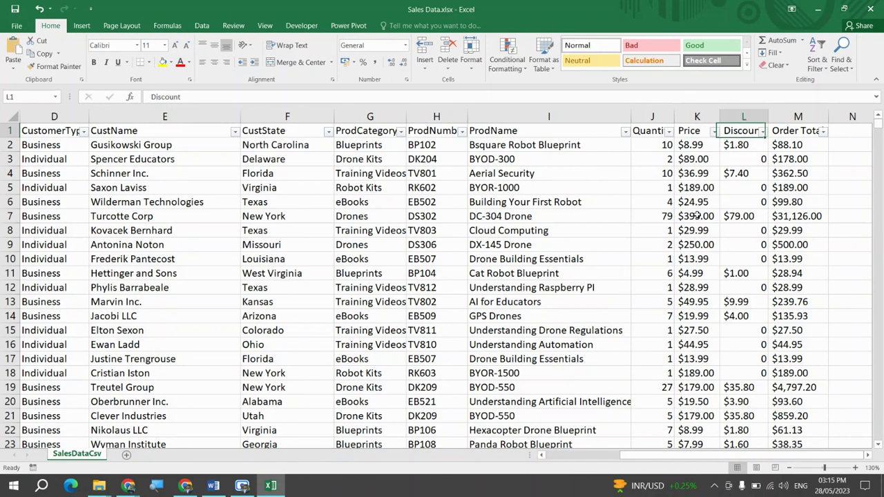
pyautogui.press('Left')
pyautogui.press('Down')
pyautogui.press('Right')
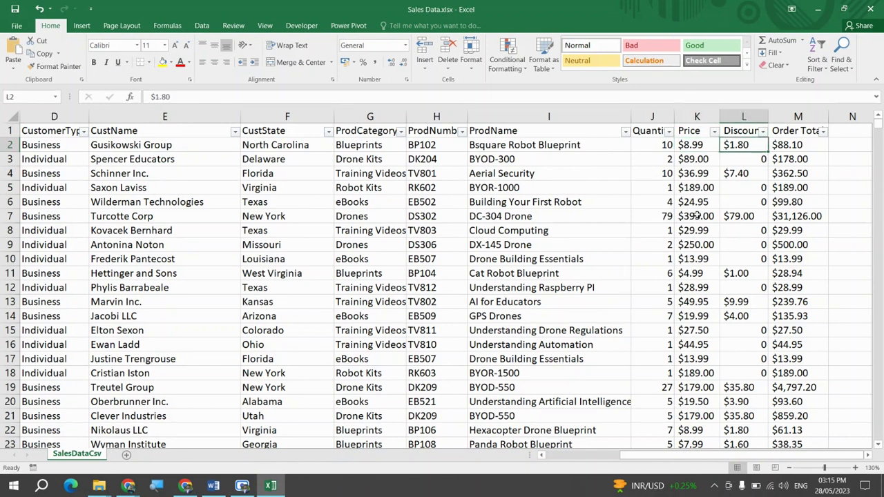
pyautogui.press('Up')
pyautogui.press('Left')
pyautogui.press('Down')
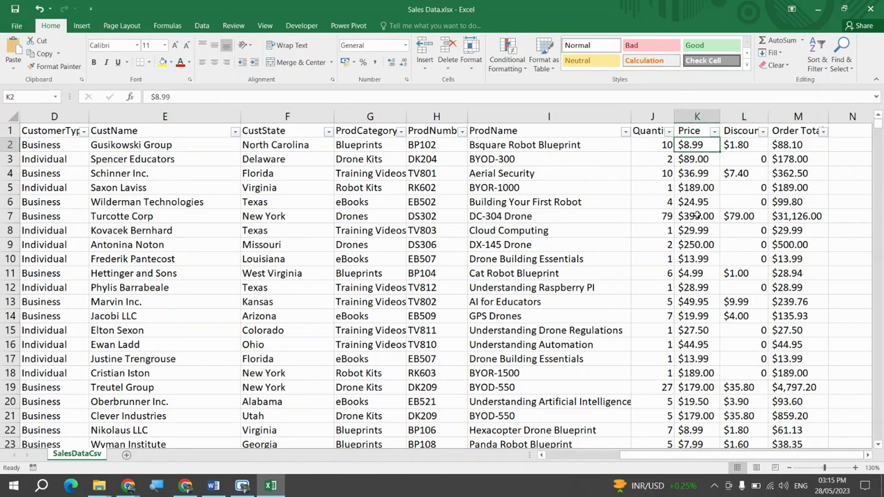
# Examine the characters in front of the dollar sign in K2 in edit mode, then leave the cell for L2.
pyautogui.press('F2')
pyautogui.press('Right')
pyautogui.press('Right')
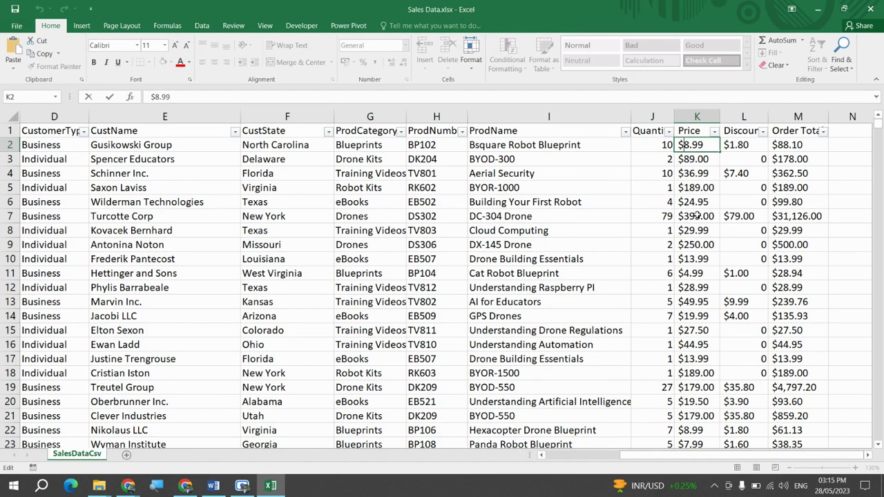
pyautogui.hotkey('shift', 'Left')
pyautogui.hotkey('shift', 'Left')
pyautogui.hotkey('shift', 'Left')
pyautogui.hotkey('shift', 'Left')
pyautogui.press('Tab')
pyautogui.hotkey('shift', 'Tab')
pyautogui.press('F2')
pyautogui.press('Tab')
pyautogui.hotkey('shift', 'Tab')
pyautogui.press('Tab')
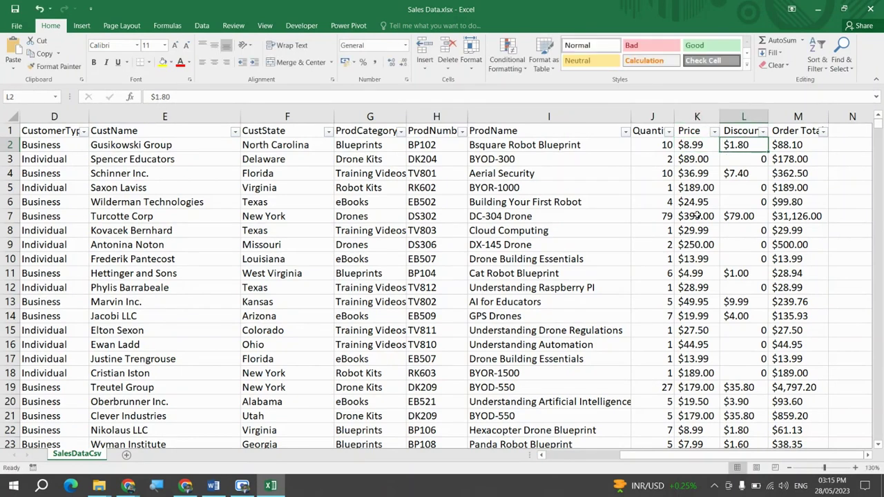
# In N2, the first empty column beside Order Total, enter the formula =TRIM(K2) to clean the Price value.
pyautogui.hotkey('alt', 'Tab')
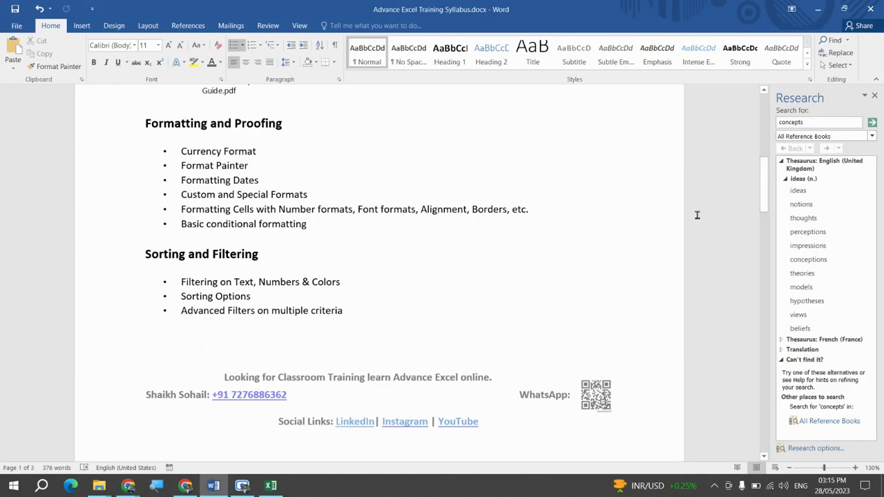
pyautogui.hotkey('alt', 'Tab')
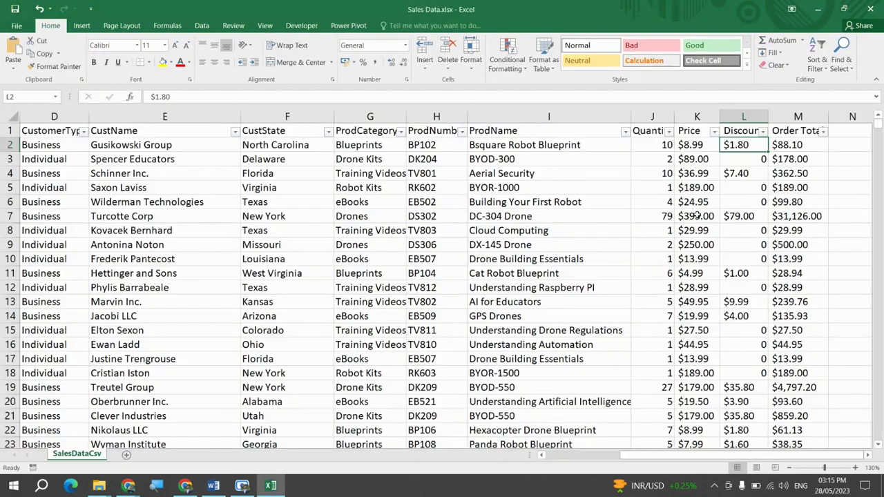
pyautogui.press('Tab')
pyautogui.press('Tab')
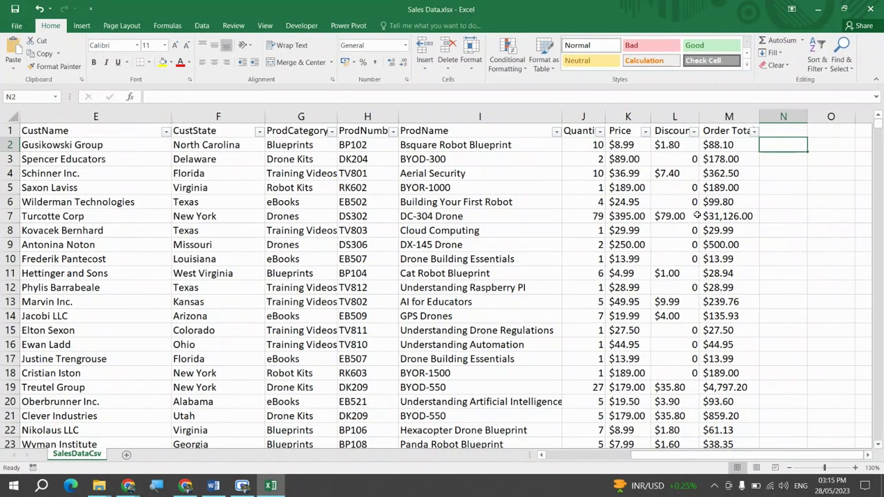
pyautogui.press('Left')
pyautogui.press('Left')
pyautogui.press('Left')
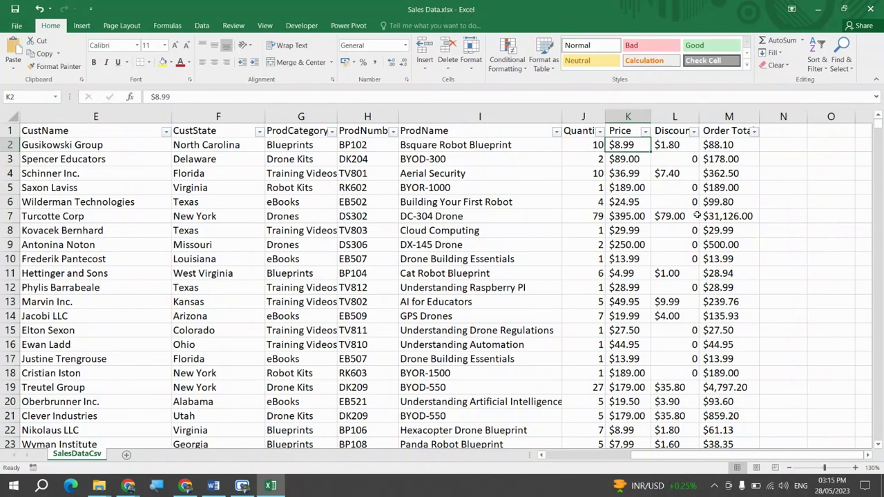
pyautogui.press('Right')
pyautogui.press('Right')
pyautogui.press('Right')
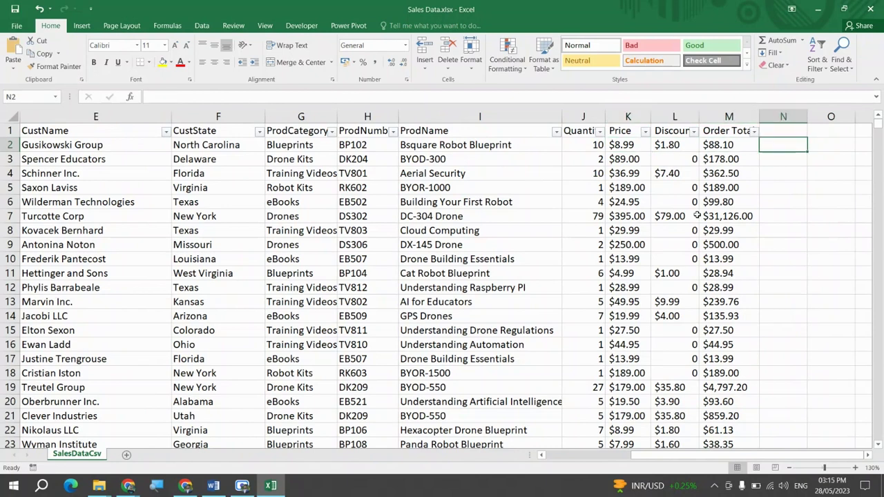
pyautogui.write('=TRIM(')
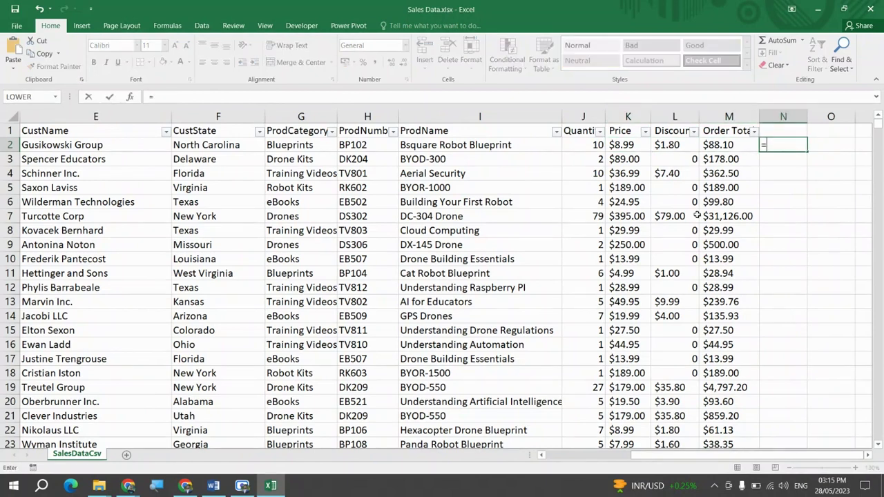
pyautogui.press('Left')
pyautogui.press('Left')
pyautogui.press('Left')
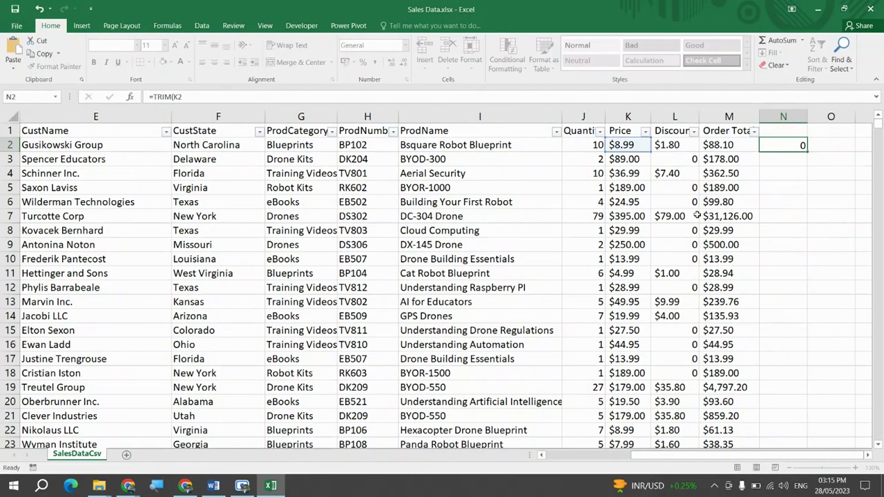
pyautogui.hotkey('ctrl', 'Return')
# Fill the TRIM formula from N2 down column N to the last data row, N4977.
pyautogui.press('Left')
pyautogui.hotkey('ctrl', 'Down')
pyautogui.press('Right')
pyautogui.hotkey('ctrl', 'shift', 'Up')
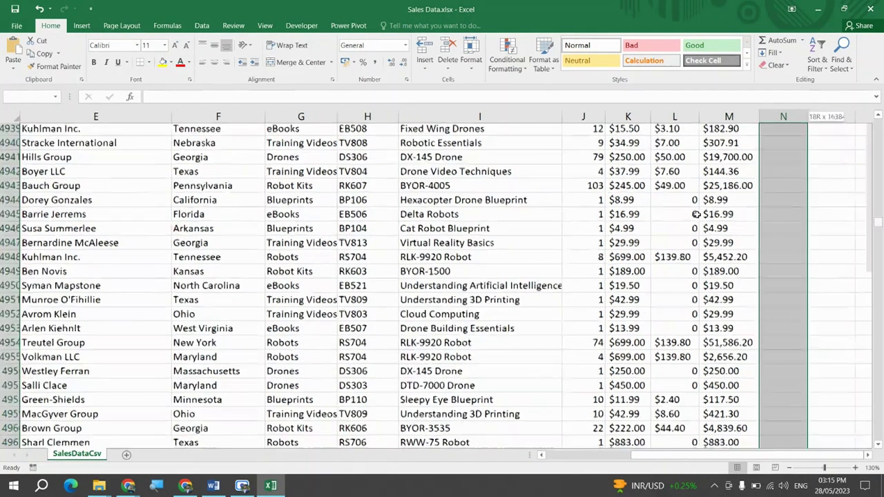
pyautogui.hotkey('ctrl', 'd')
# Select the trimmed prices from N2 to N4977 and copy them.
pyautogui.hotkey('ctrl', 'Up')
pyautogui.hotkey('ctrl', 'shift', 'Down')
pyautogui.hotkey('ctrl', 'c')
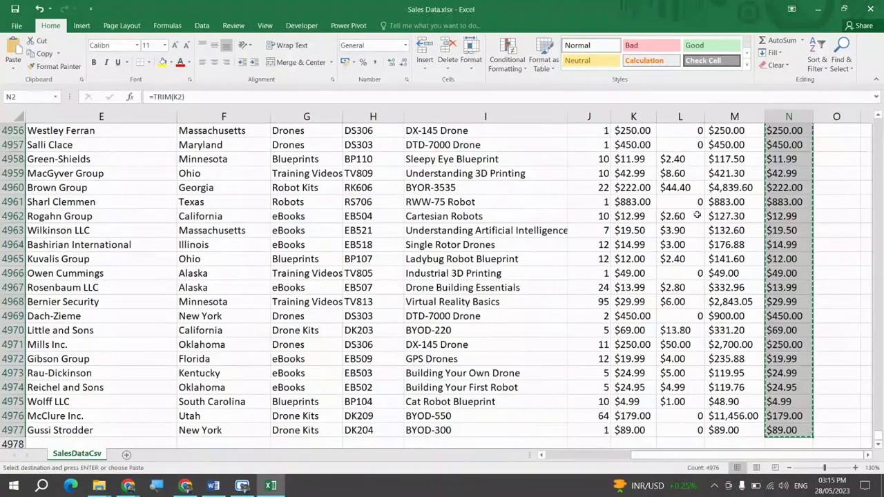
# Paste the copied prices over N2:N4977 as values only, replacing the TRIM formulas.
pyautogui.hotkey('ctrl', 'alt', 'v')
pyautogui.press('v')
pyautogui.press('Return')
pyautogui.press('Up')
pyautogui.press('Down')
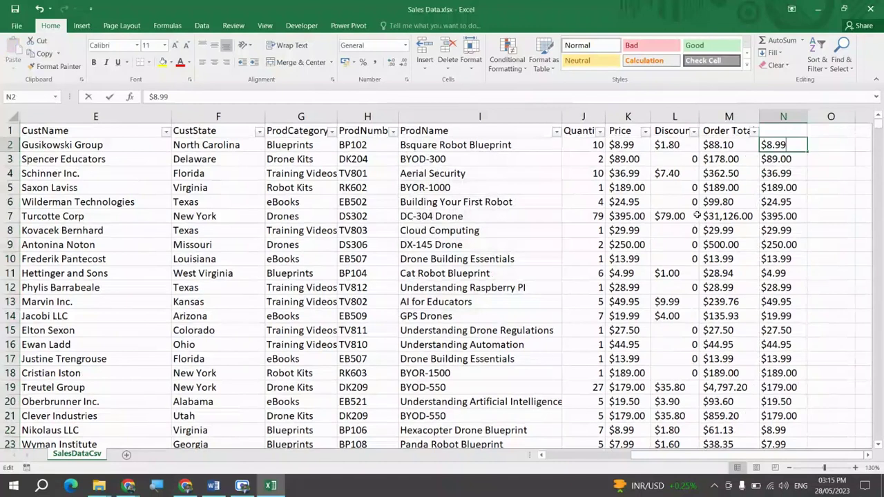
# Examine the end of the original price text in K2 in edit mode, then return to N2.
pyautogui.press('Left')
pyautogui.press('Left')
pyautogui.press('Left')
pyautogui.press('F2')
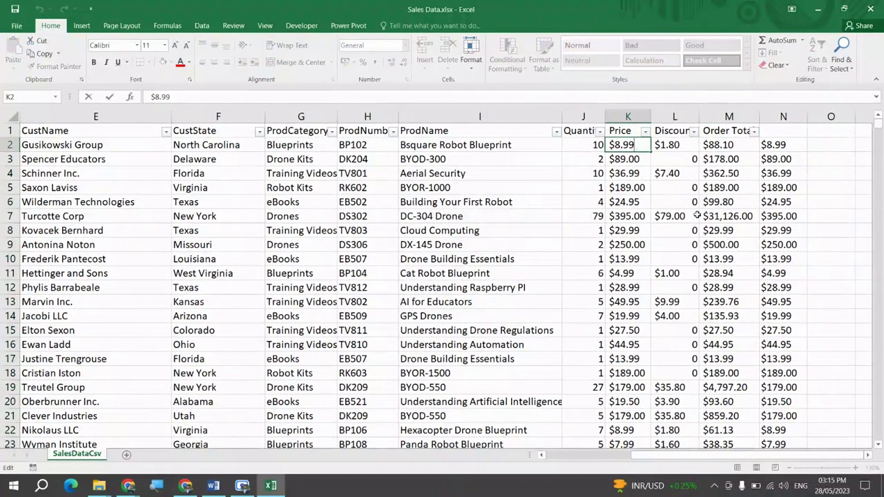
pyautogui.press('Left')
pyautogui.press('Left')
pyautogui.press('Left')
pyautogui.press('Escape')
pyautogui.press('Right')
pyautogui.press('Right')
pyautogui.press('Right')
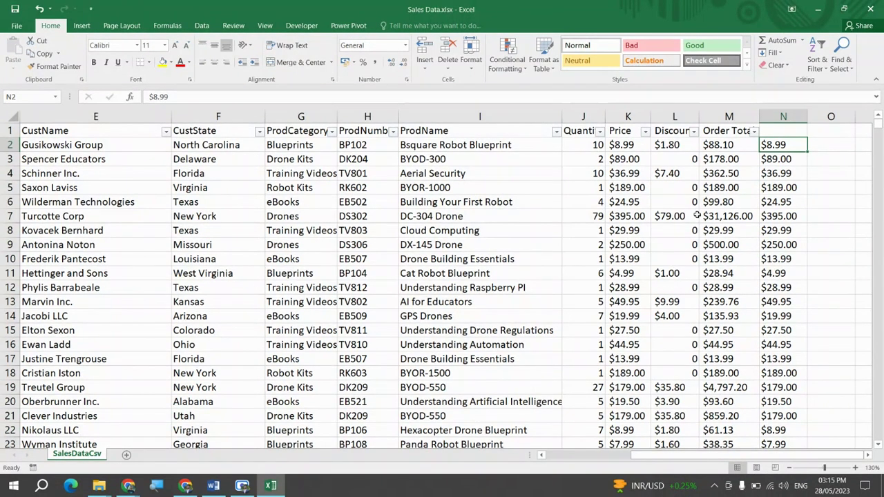
# Undo the pasted values, the fill-down and the TRIM formula in column N.
pyautogui.hotkey('ctrl', 'shift', 'Down')
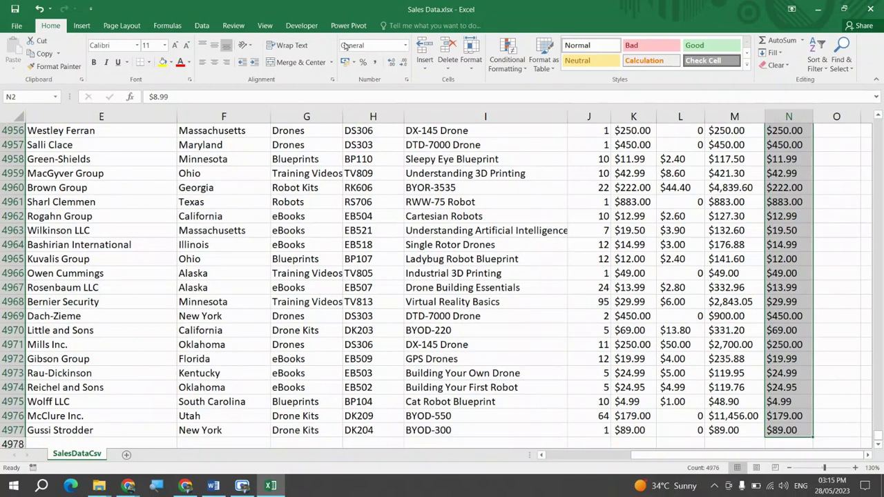
pyautogui.click(203, 25)
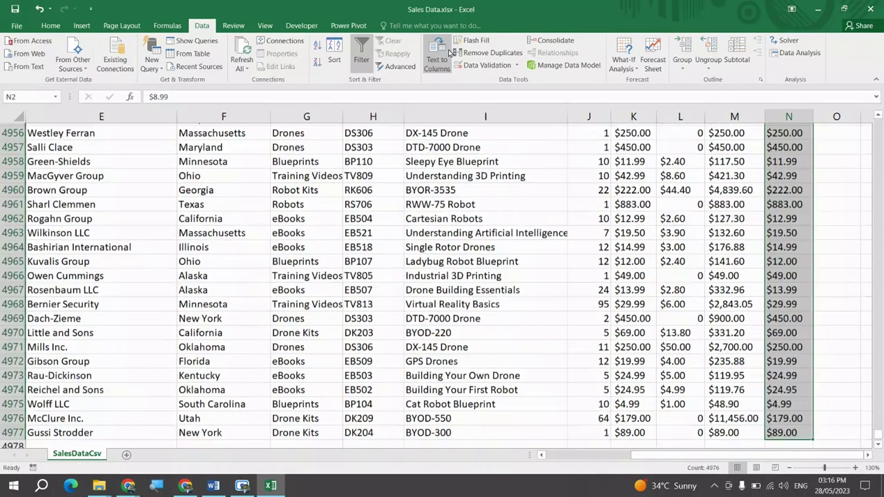
pyautogui.hotkey('ctrl', 'z')
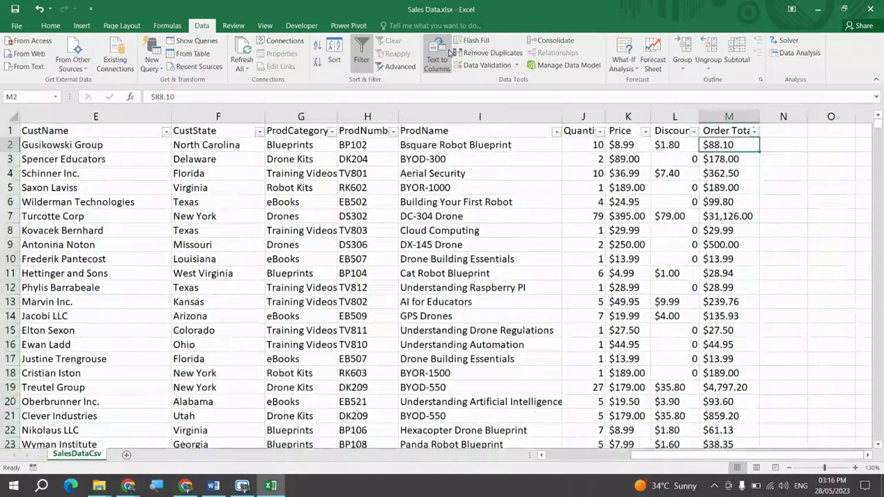
pyautogui.hotkey('ctrl', 'z')
# Examine the start and end of the K2 text in edit mode for extra spaces.
pyautogui.press('F2')
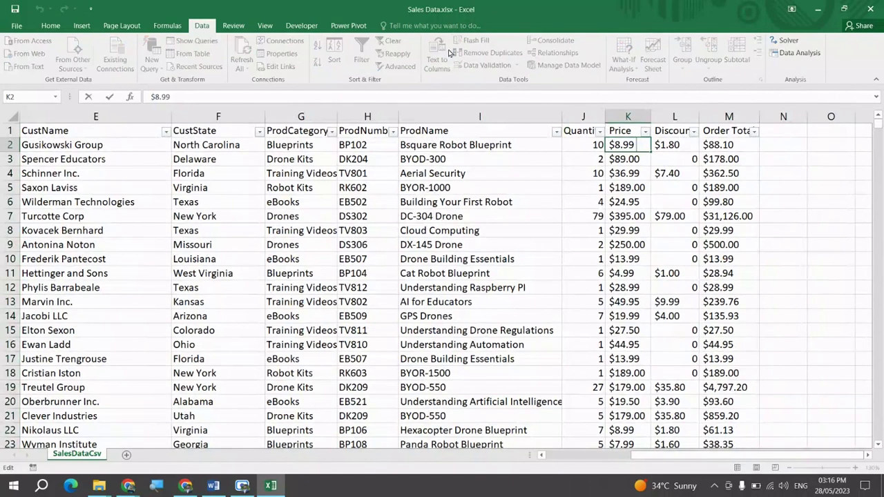
pyautogui.press('Home')
pyautogui.press('Escape')
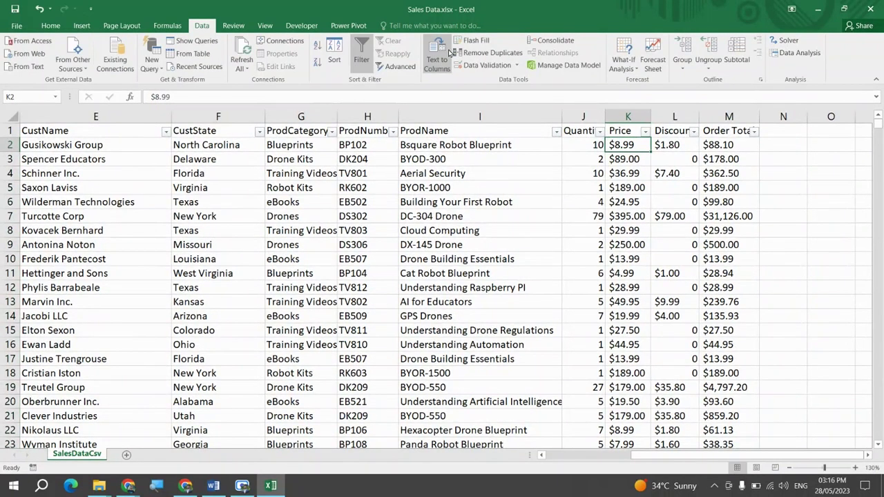
# Select the Price values K2:K4977 and the Quantity values J2:J4977 in turn to compare their summary calculations.
pyautogui.hotkey('ctrl', 'shift', 'Down')
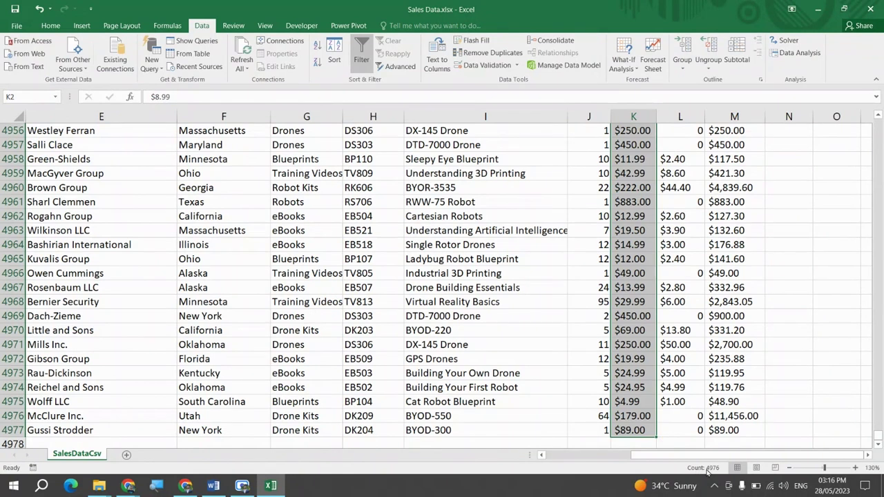
pyautogui.hotkey('ctrl', 'Up')
pyautogui.press('Left')
pyautogui.hotkey('ctrl', 'shift', 'Down')
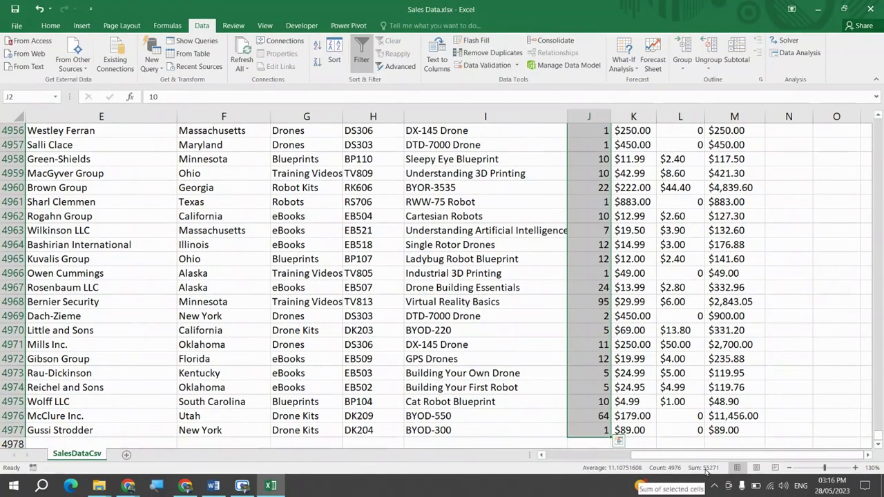
pyautogui.click(633, 301)
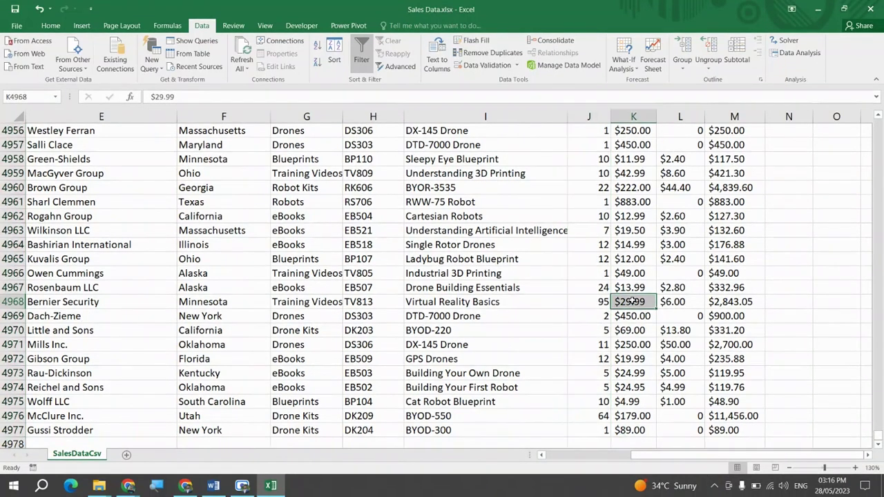
pyautogui.hotkey('ctrl', 'Up')
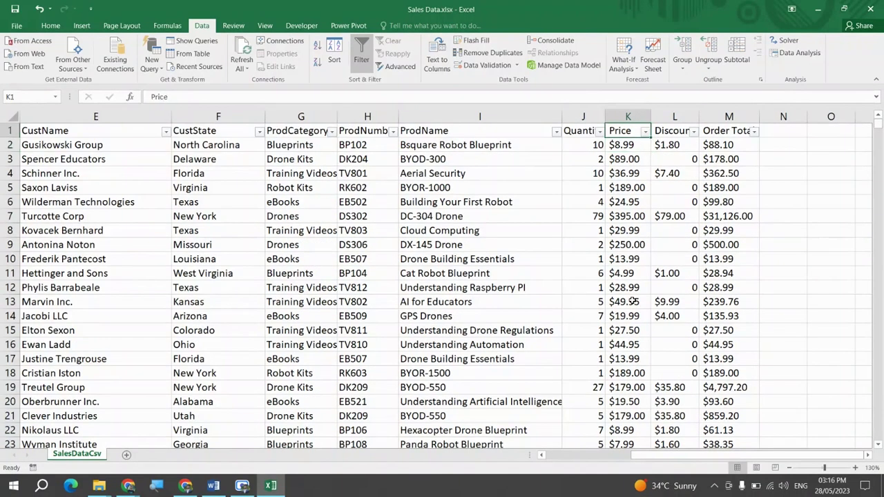
pyautogui.press('Down')
pyautogui.hotkey('ctrl', 'shift', 'Down')
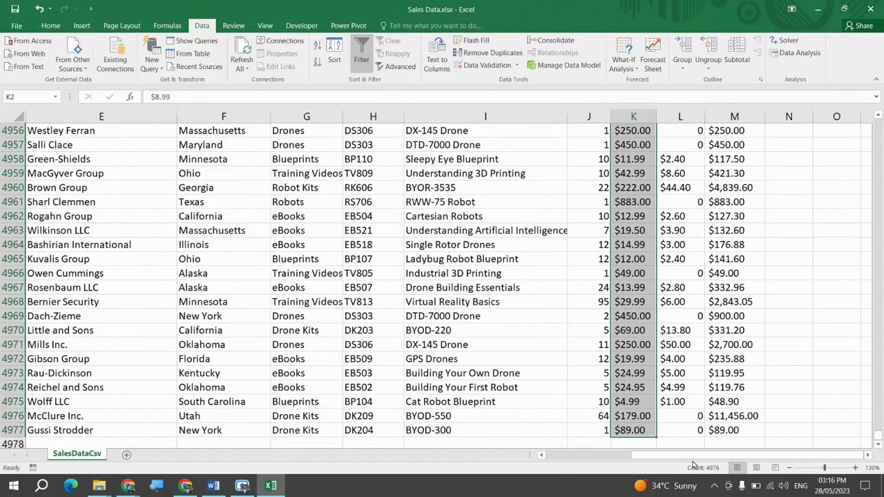
# Check the K2 price for trailing spaces by moving the insertion point backward through its text in edit mode.
pyautogui.press('F2')
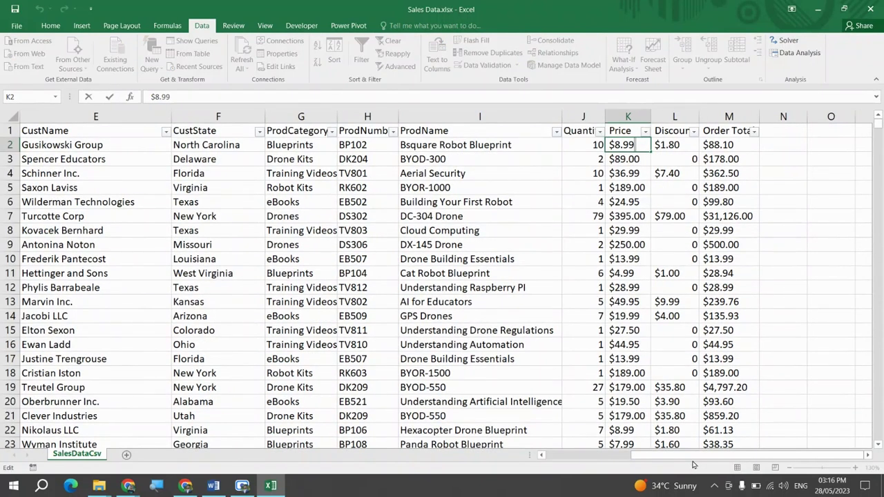
pyautogui.press('Left')
pyautogui.press('Left')
pyautogui.press('Left')
pyautogui.press('Escape')
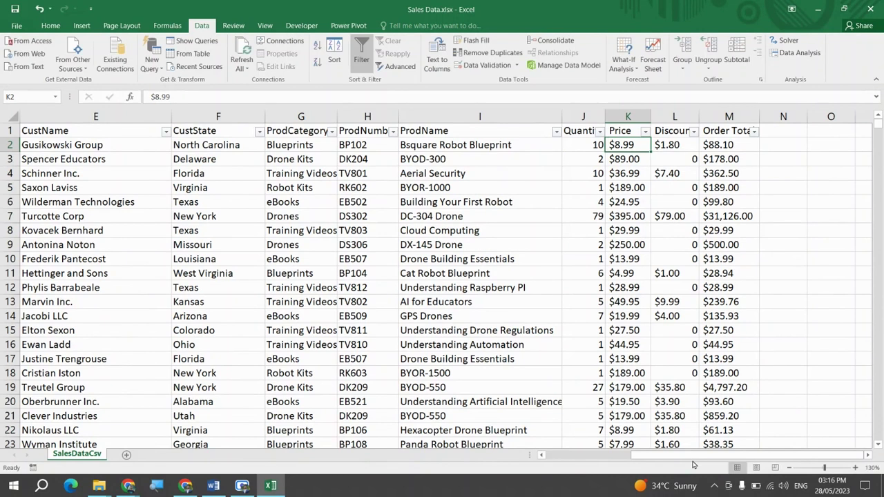
pyautogui.press('F2')
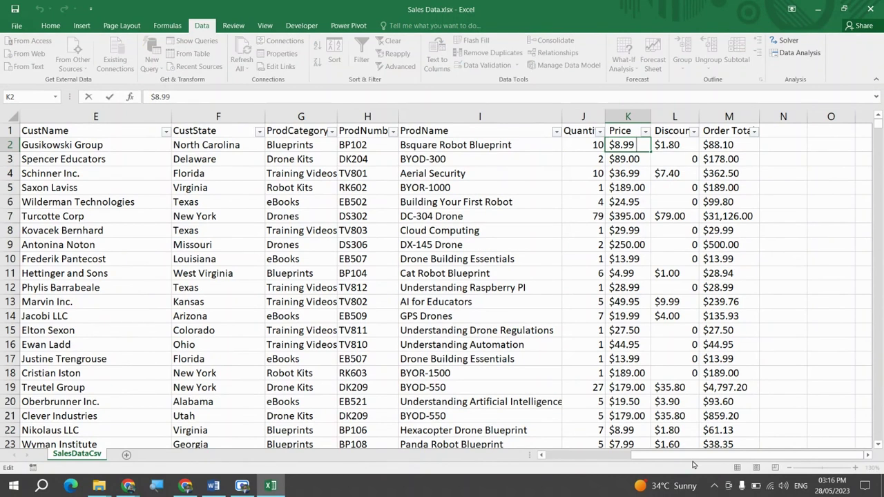
pyautogui.press('Left')
pyautogui.press('Left')
pyautogui.press('Left')
pyautogui.press('Left')
# Move from K2 to L2 and back, and from K2 to K3 and back.
pyautogui.press('Tab')
pyautogui.hotkey('shift', 'Tab')
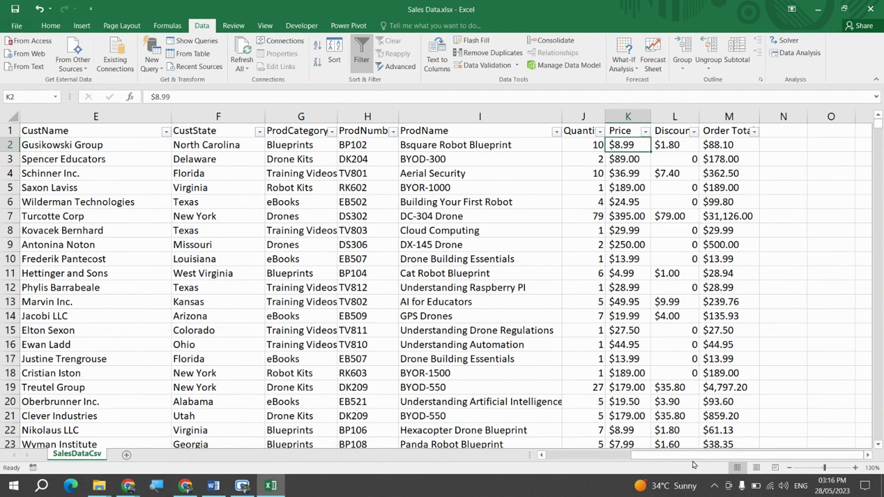
pyautogui.press('F2')
pyautogui.press('Escape')
pyautogui.press('Tab')
pyautogui.hotkey('shift', 'Tab')
pyautogui.press('Return')
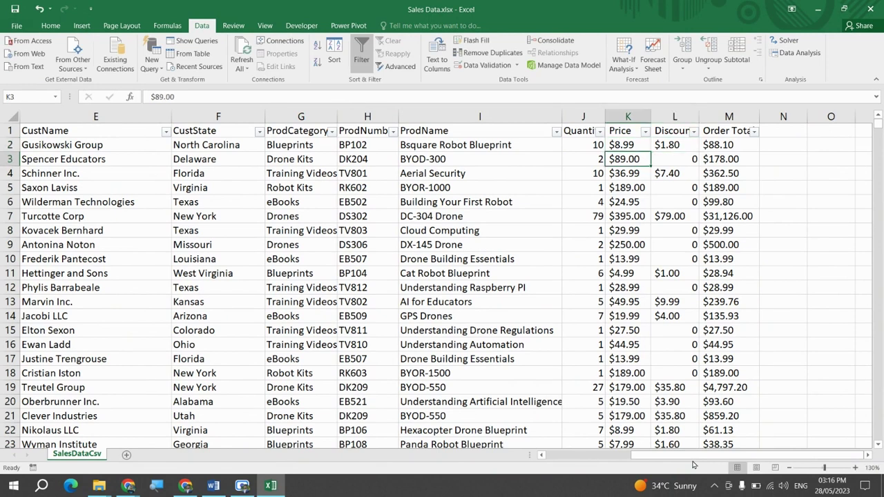
pyautogui.hotkey('shift', 'Return')
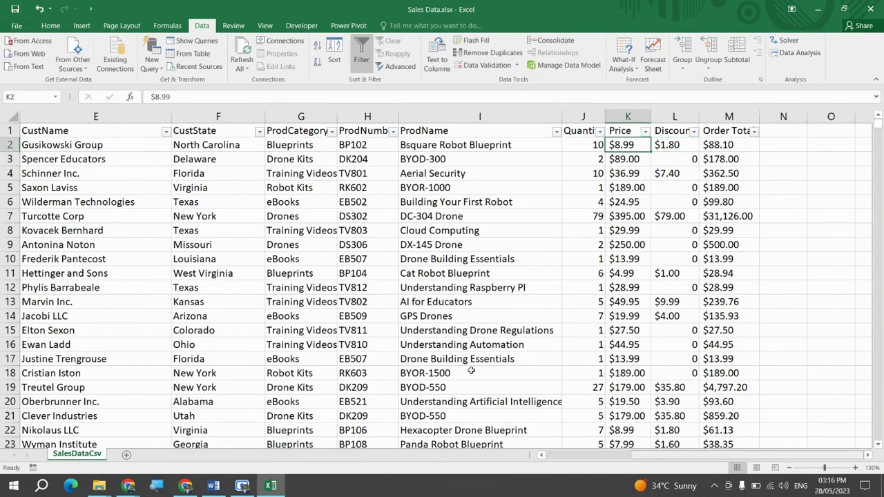
# Enter the formula =TRIM(K2) in N2, the first empty column beside Order Total.
pyautogui.click(57, 26)
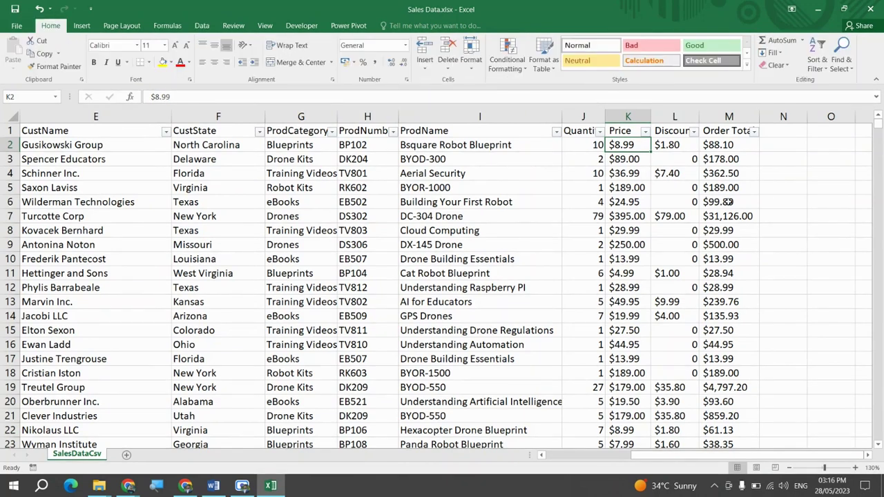
pyautogui.press('Right')
pyautogui.press('Right')
pyautogui.press('Right')
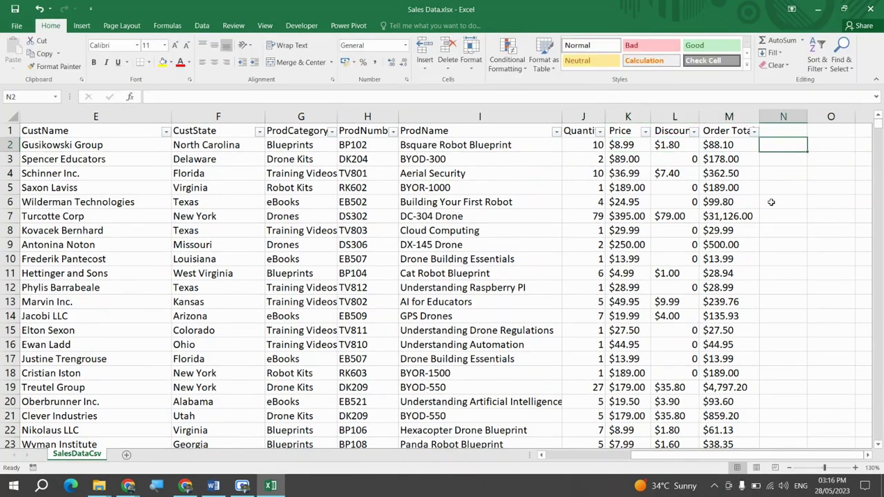
pyautogui.write('=trim')
pyautogui.press('Tab')
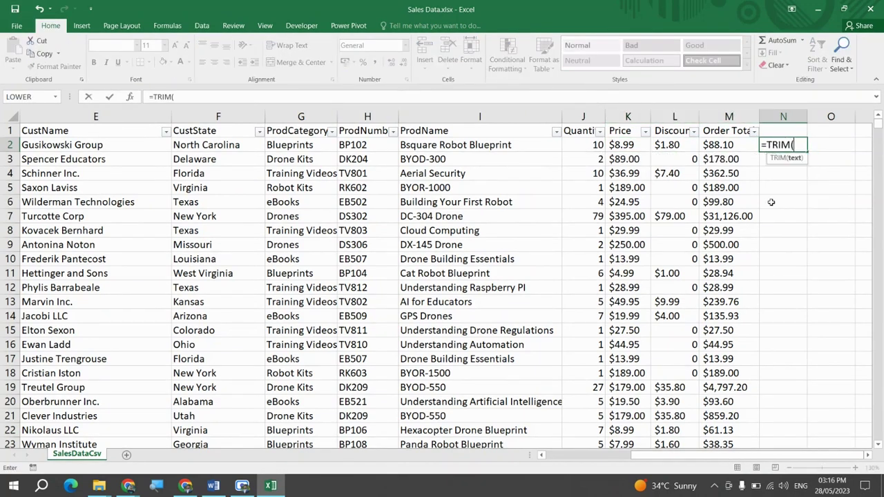
pyautogui.press('BackSpace')
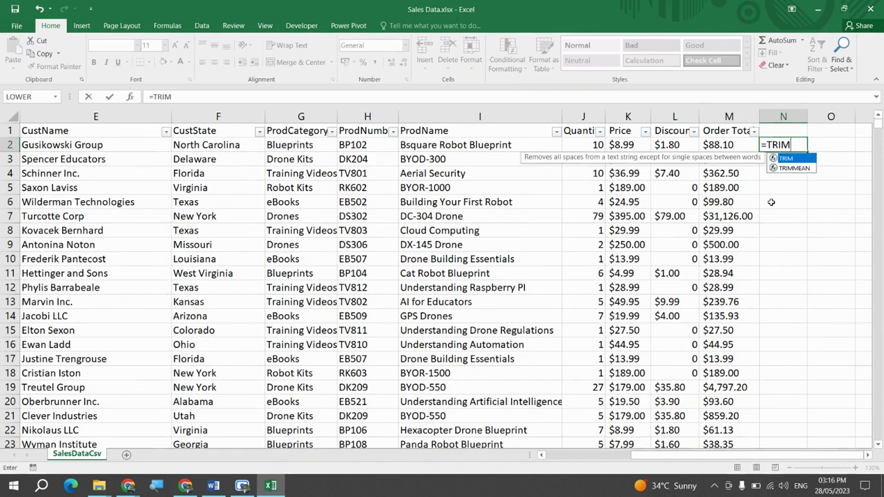
pyautogui.press('Tab')
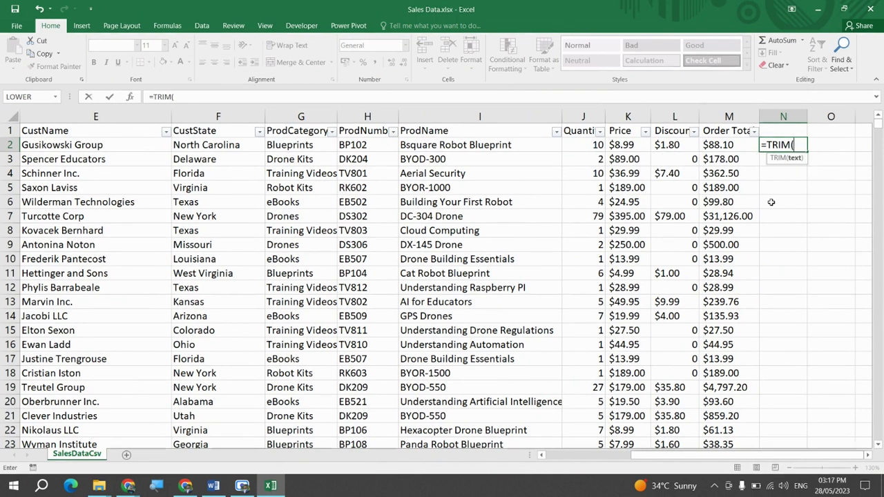
pyautogui.click(627, 145)
pyautogui.press('Return')
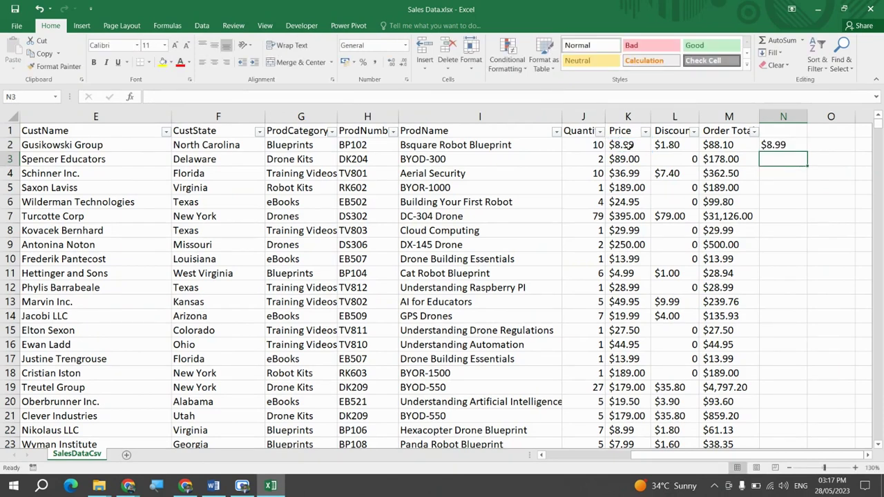
# Fill the TRIM formula from N2 down to the last data row, N4977, and go back to N2.
pyautogui.press('Left')
pyautogui.hotkey('ctrl', 'Down')
pyautogui.press('Right')
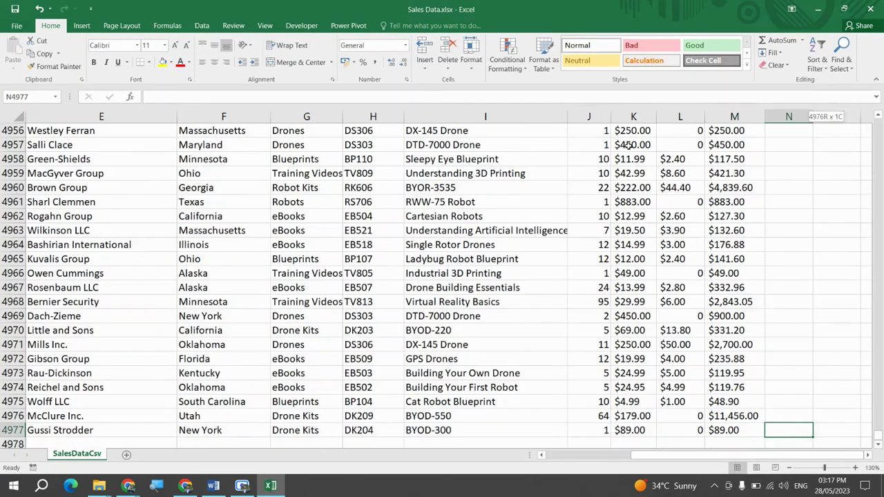
pyautogui.hotkey('ctrl', 'shift', 'Up')
pyautogui.hotkey('ctrl', 'd')
pyautogui.hotkey('ctrl', 'Up')
pyautogui.press('Up')
pyautogui.press('Right')
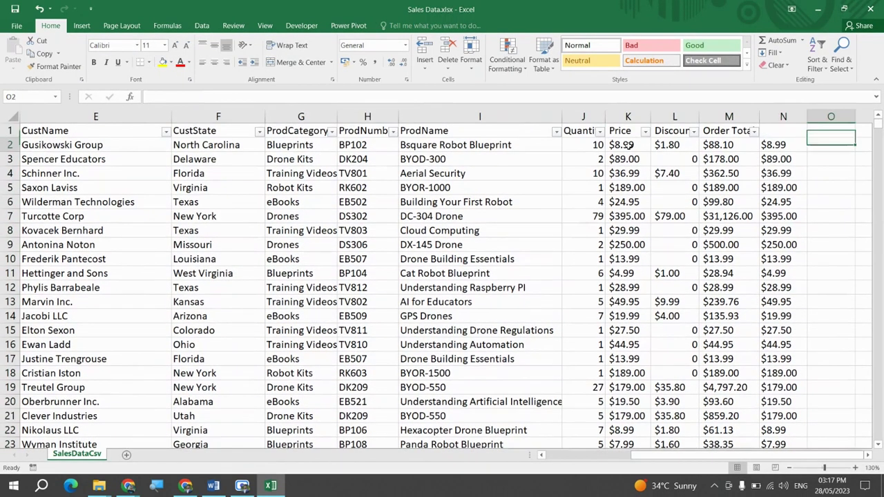
pyautogui.press('Left')
pyautogui.press('Down')
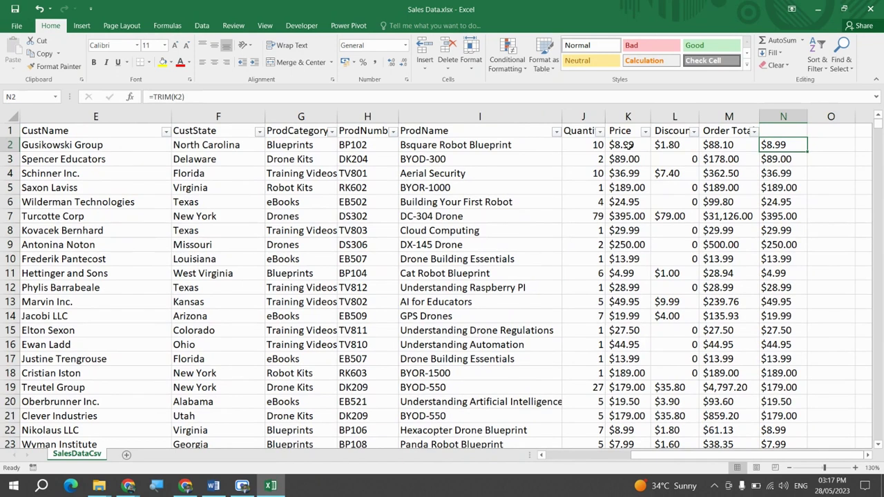
# Copy the trimmed prices in N2:N4977.
pyautogui.press('Up')
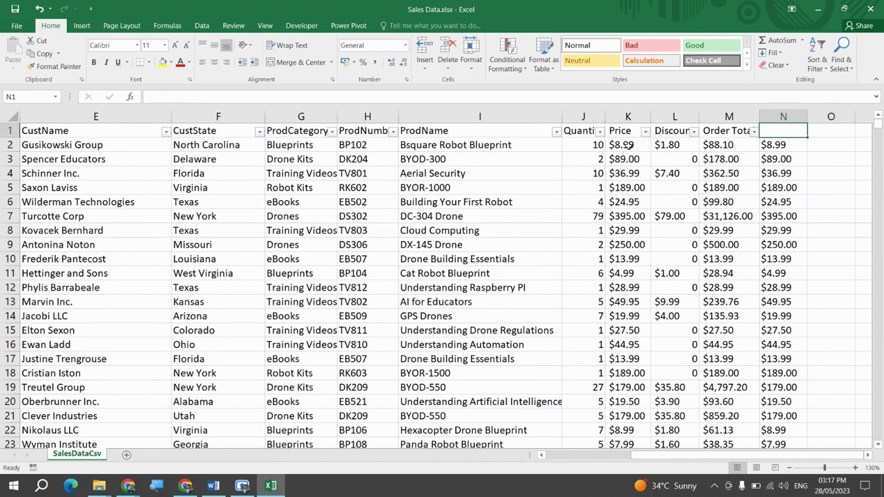
pyautogui.press('Down')
pyautogui.hotkey('ctrl', 'shift', 'Down')
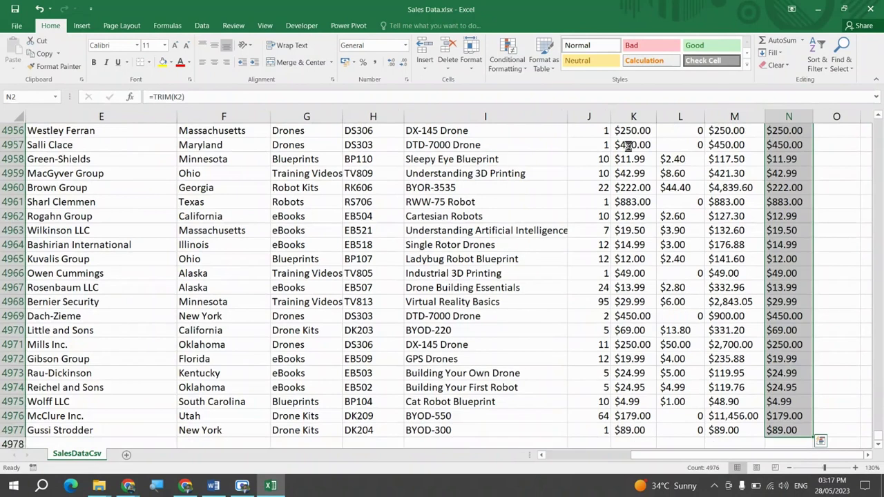
pyautogui.hotkey('ctrl', 'c')
# Paste the trimmed prices as values only over the Price column, starting at K2.
pyautogui.press('Left')
pyautogui.press('Left')
pyautogui.press('Left')
pyautogui.scroll(1, 628, 146)
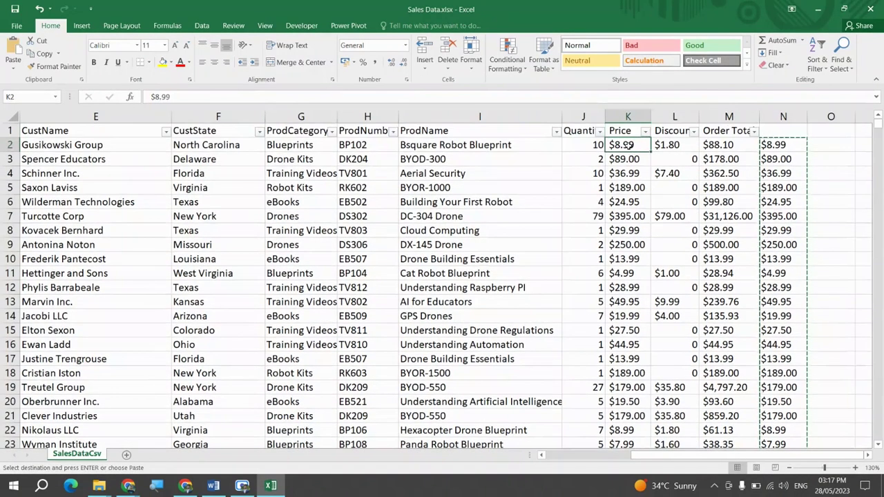
pyautogui.hotkey('ctrl', 'alt', 'v')
pyautogui.press('v')
pyautogui.press('Return')
pyautogui.press('Right')
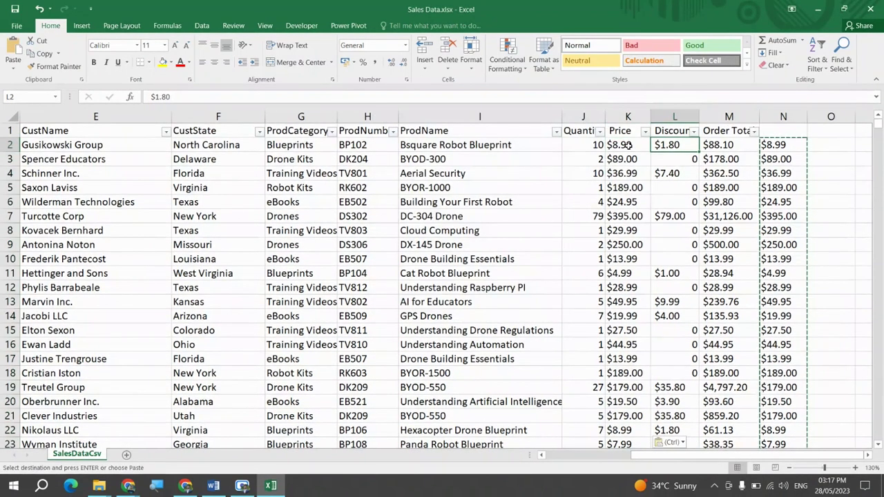
pyautogui.press('Escape')
# Select the entire Price column, K.
pyautogui.press('Right')
pyautogui.press('Right')
pyautogui.hotkey('ctrl', 'shift', 'Down')
pyautogui.press('Left')
pyautogui.press('Left')
pyautogui.press('Left')
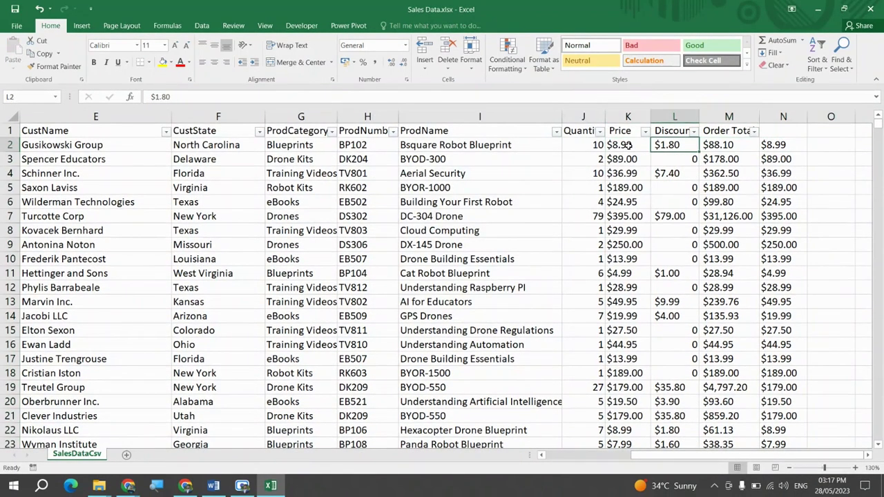
pyautogui.press('Return')
pyautogui.press('Up')
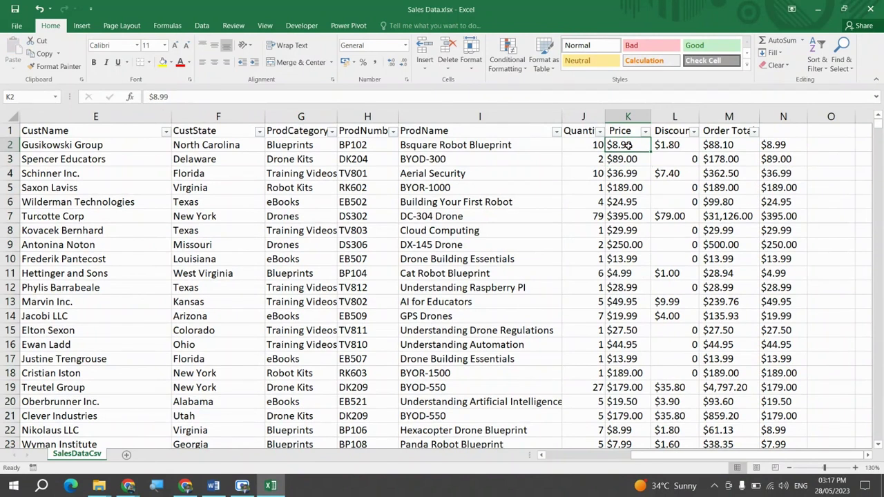
pyautogui.press('Up')
pyautogui.hotkey('ctrl', 'space')
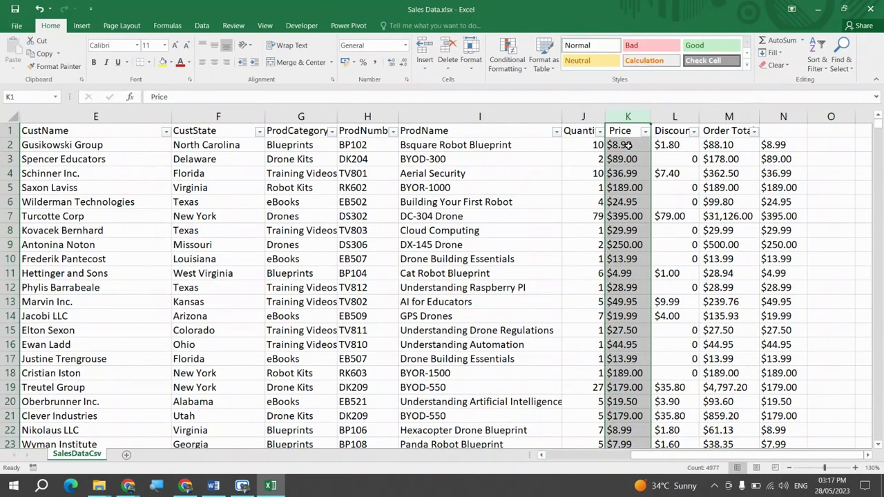
# Replace the TRIM formulas in N2:N4977 with their values by copying the range and pasting values in place.
pyautogui.press('Right')
pyautogui.hotkey('ctrl', 'space')
pyautogui.click(629, 145)
pyautogui.press('Right')
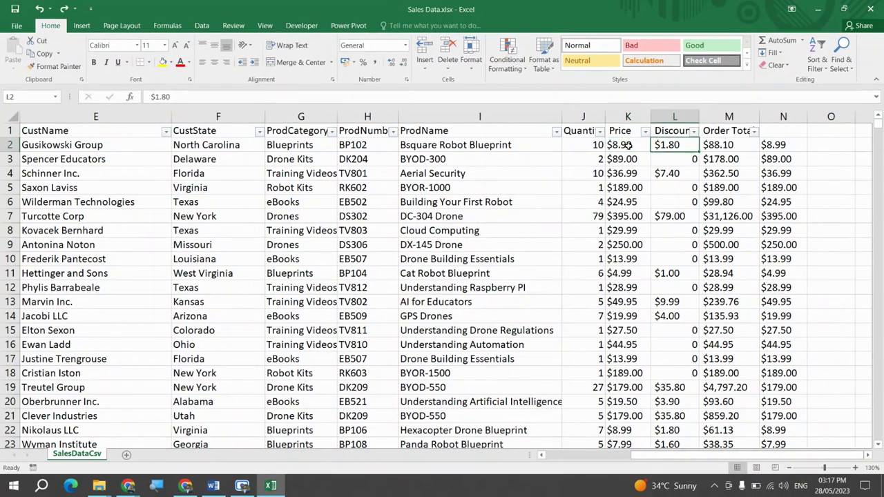
pyautogui.press('Left')
pyautogui.press('Right')
pyautogui.press('Right')
pyautogui.press('Right')
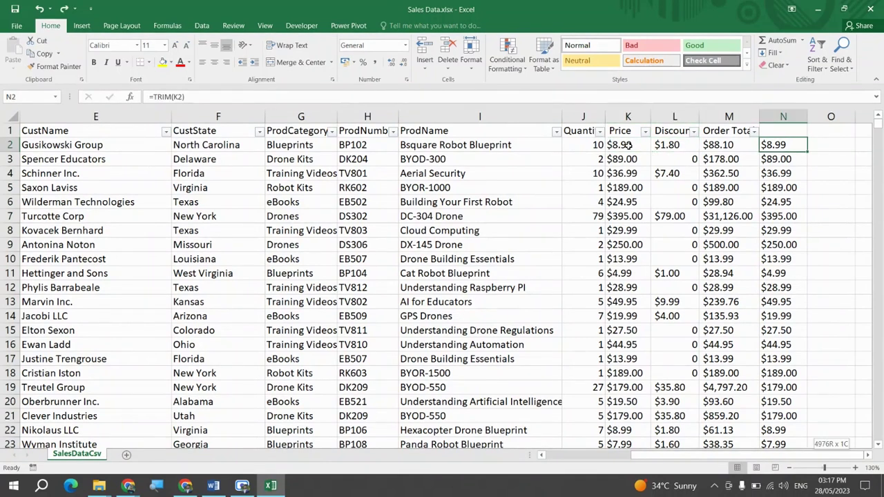
pyautogui.hotkey('ctrl', 'shift', 'Down')
pyautogui.hotkey('ctrl', 'c')
pyautogui.hotkey('ctrl', 'alt', 'v')
pyautogui.press('v')
pyautogui.press('Return')
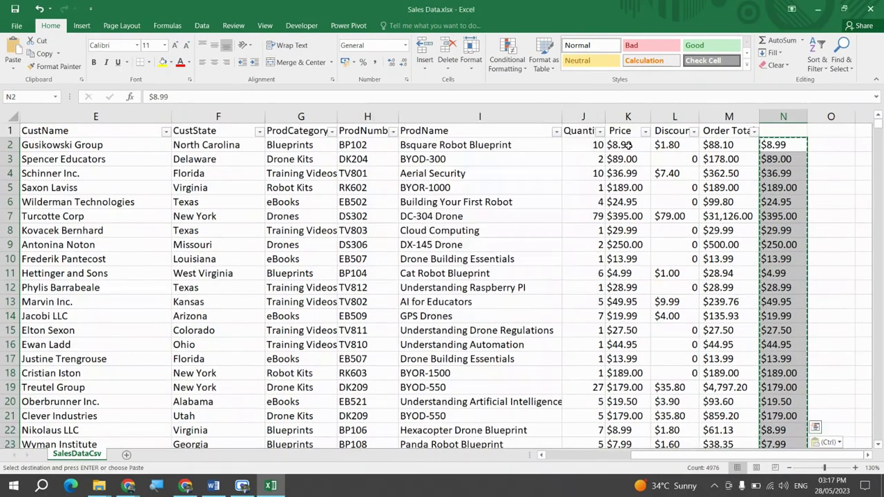
pyautogui.press('Escape')
# Apply the Number format to the trimmed prices in N2:N4977.
pyautogui.click(386, 46)
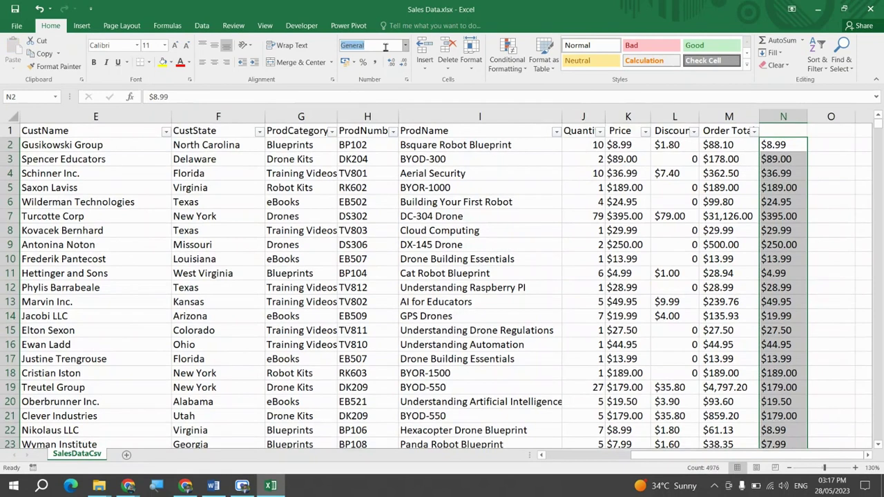
pyautogui.press('Down')
pyautogui.click(385, 47)
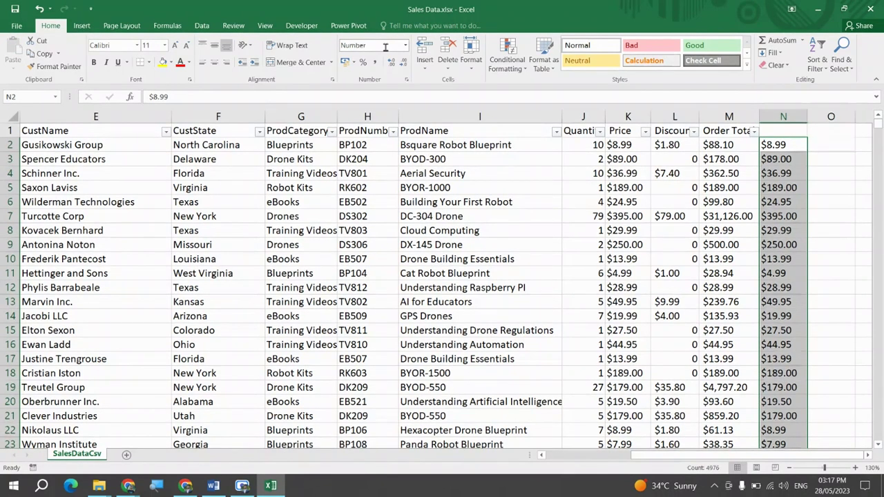
# Examine the stored content of cell N2 for extra characters, leaving it unedited.
pyautogui.hotkey('shift', 'BackSpace')
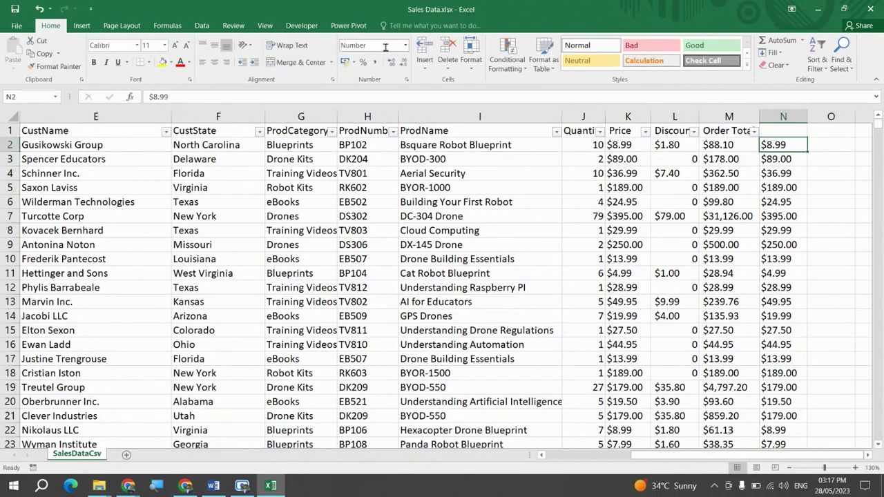
pyautogui.press('Right')
pyautogui.press('Left')
pyautogui.press('Up')
pyautogui.press('Down')
pyautogui.press('Down')
pyautogui.press('Up')
pyautogui.click(151, 97)
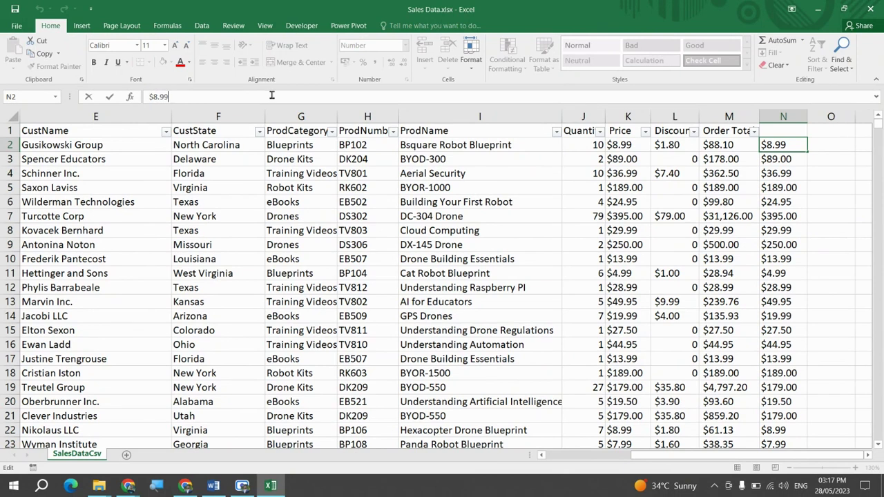
pyautogui.press('Escape')
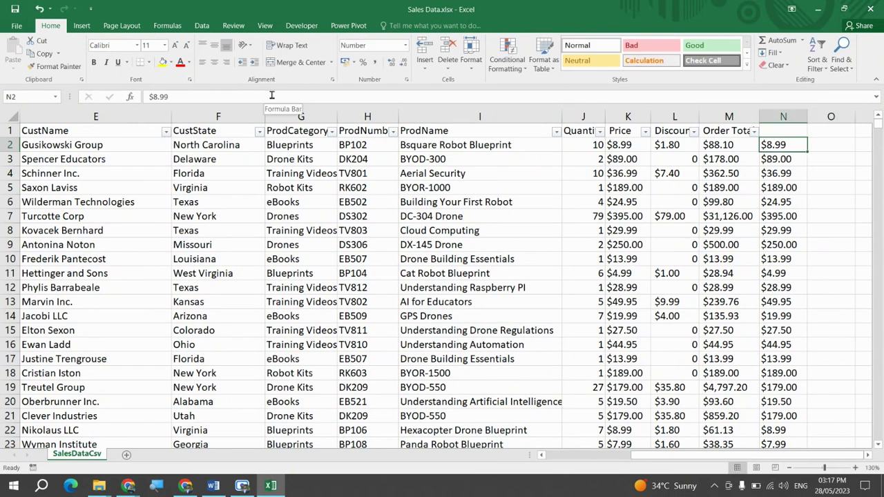
pyautogui.hotkey('ctrl', 'shift', 'Down')
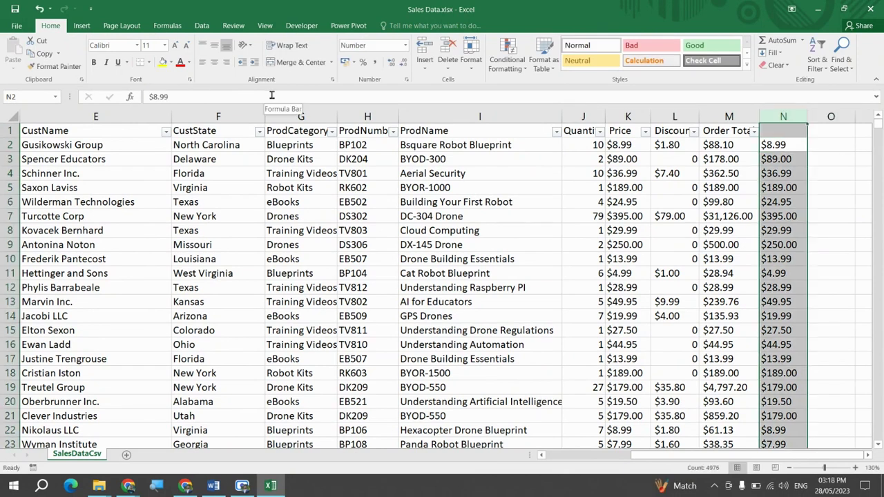
pyautogui.hotkey('alt', 'a')
pyautogui.press('e')
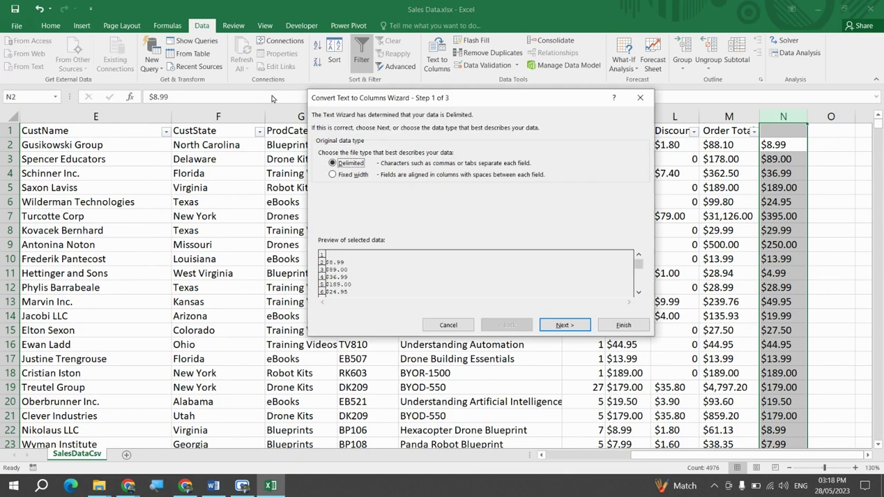
pyautogui.press('f')
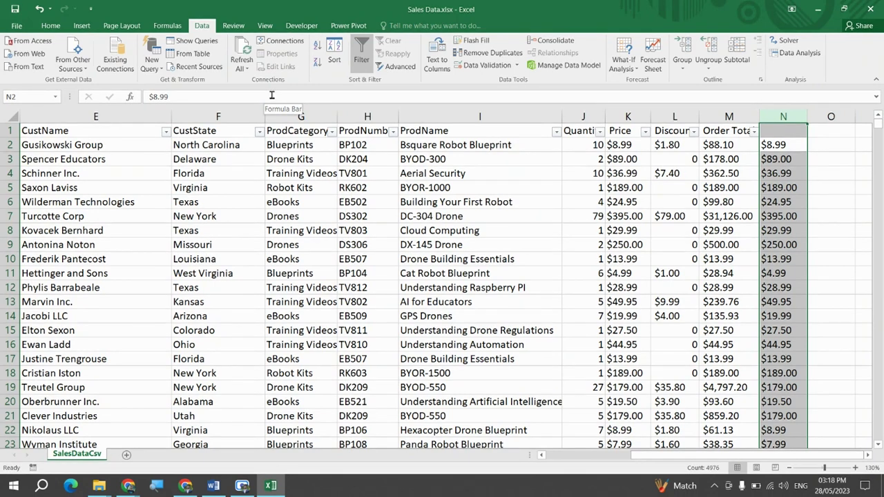
# Start Text to Columns on column N as Fixed width and add a column break directly after the dollar sign.
pyautogui.click(792, 134)
pyautogui.click(786, 116)
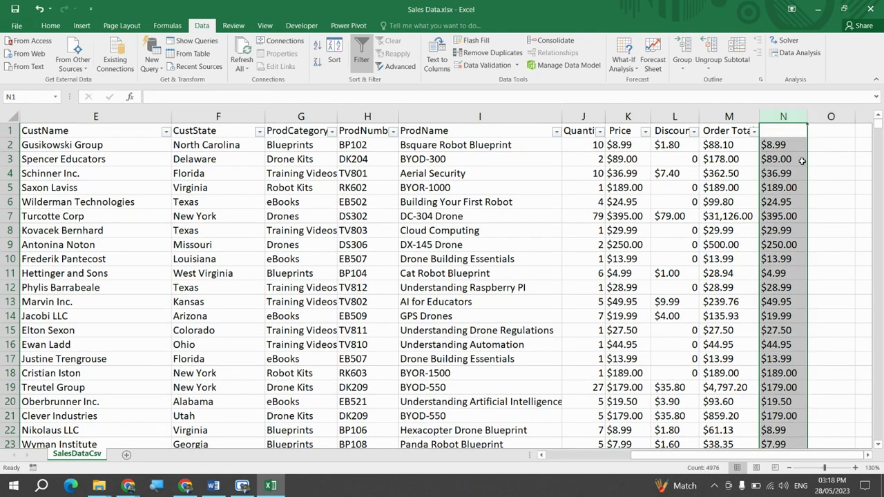
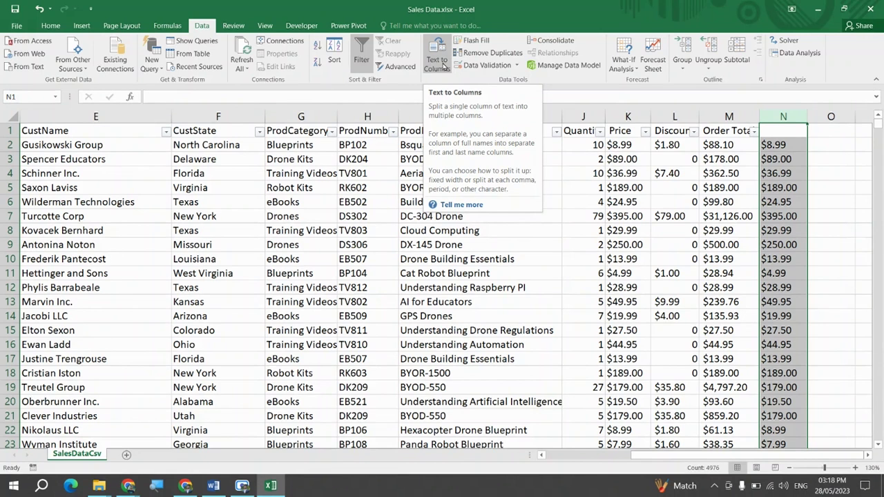
pyautogui.click(443, 66)
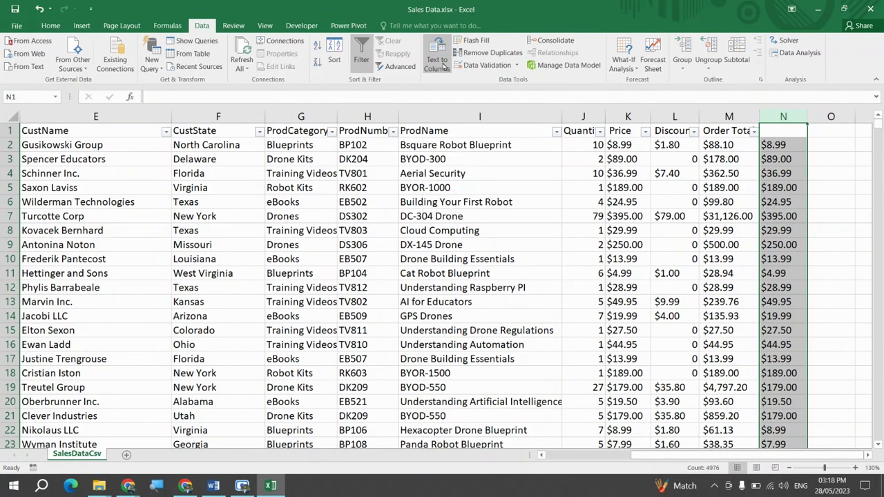
pyautogui.click(444, 67)
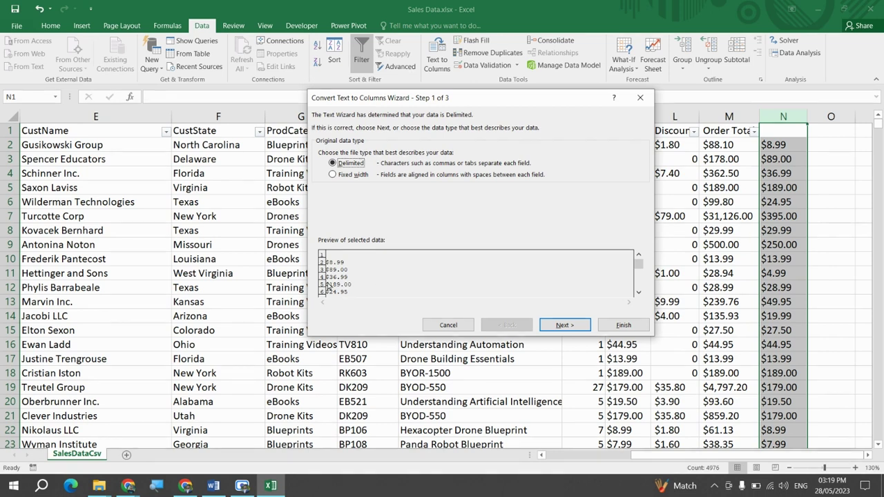
pyautogui.click(353, 175)
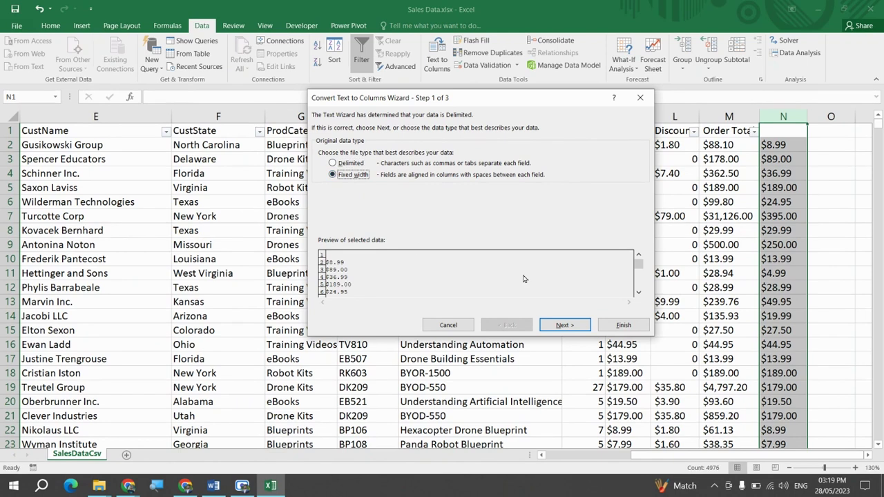
pyautogui.click(562, 325)
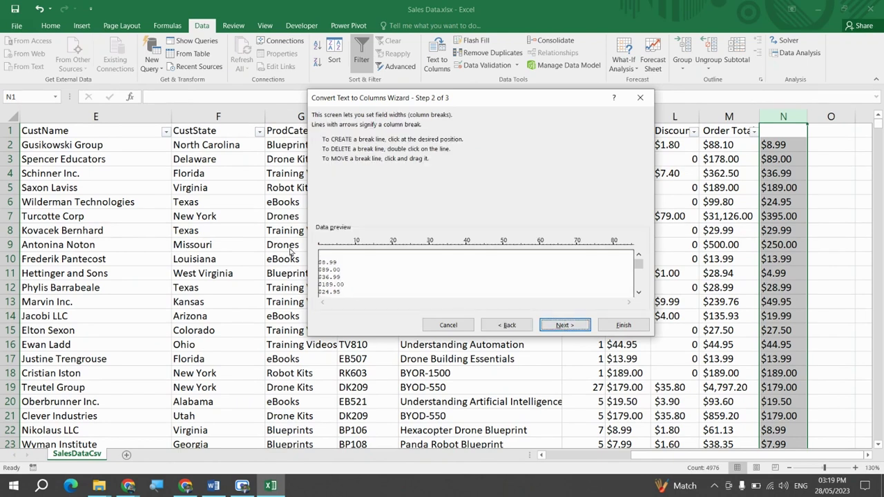
pyautogui.click(322, 273)
# Enlarge the data preview to 200% with Magnifier to inspect the column break, then restore 100% and close Magnifier.
pyautogui.click(159, 486)
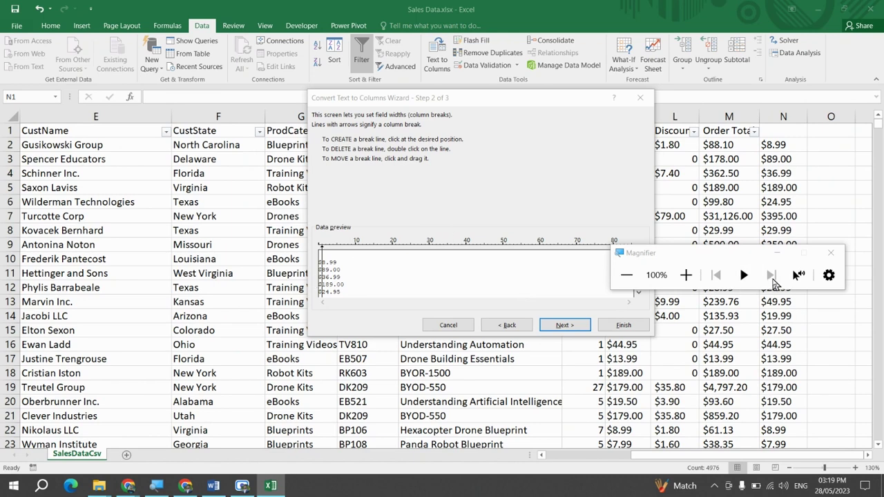
pyautogui.click(685, 276)
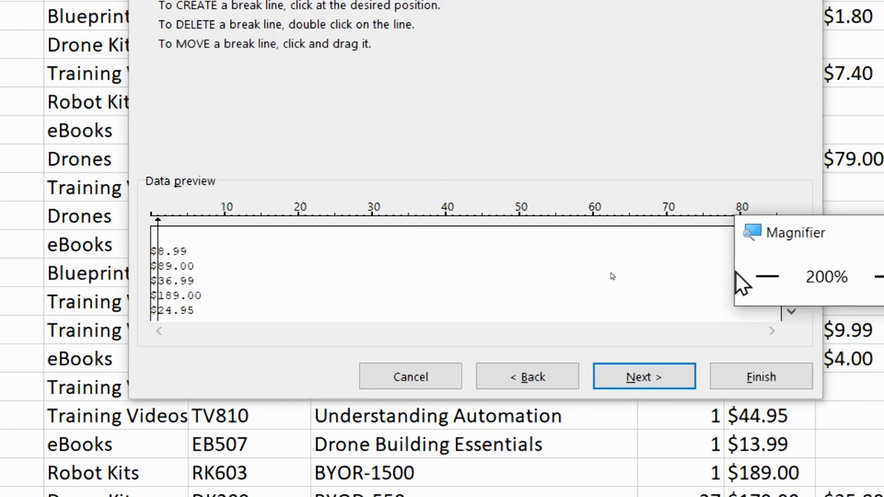
pyautogui.click(765, 278)
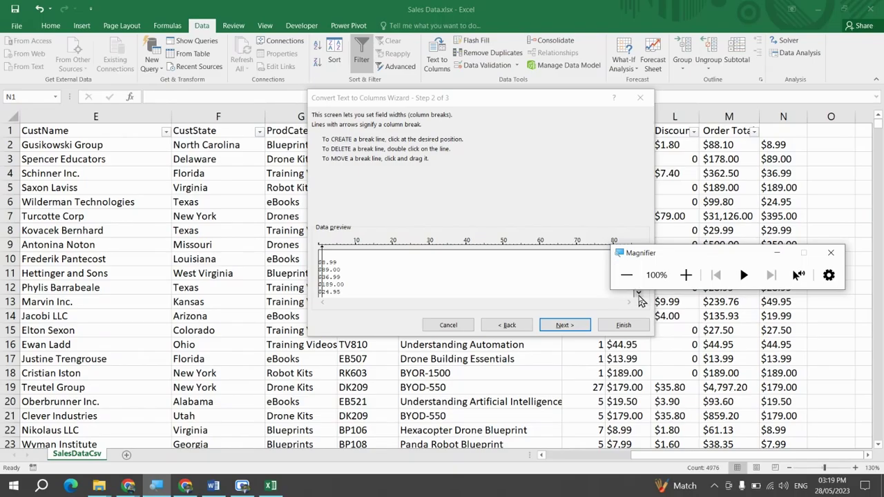
pyautogui.moveTo(721, 259); pyautogui.dragTo(765, 195)
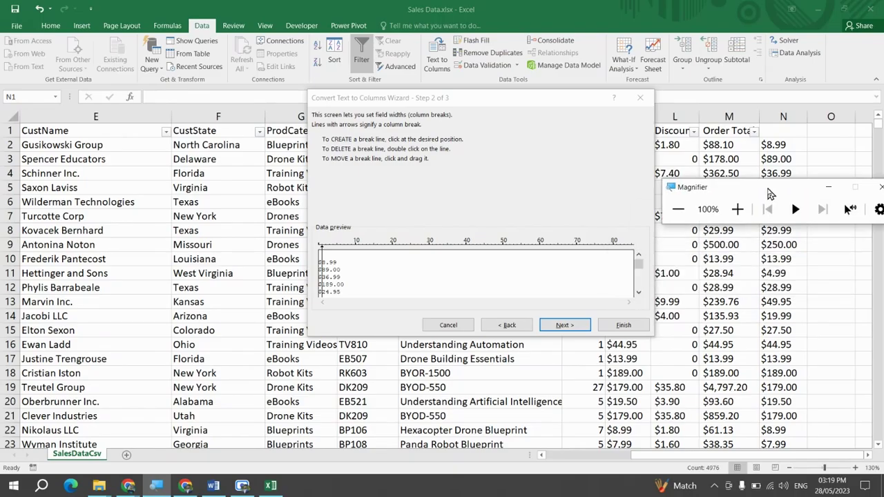
pyautogui.click(879, 190)
# Check the break through the rest of the preview and finish the split with General format and destination $O$1.
pyautogui.click(639, 292)
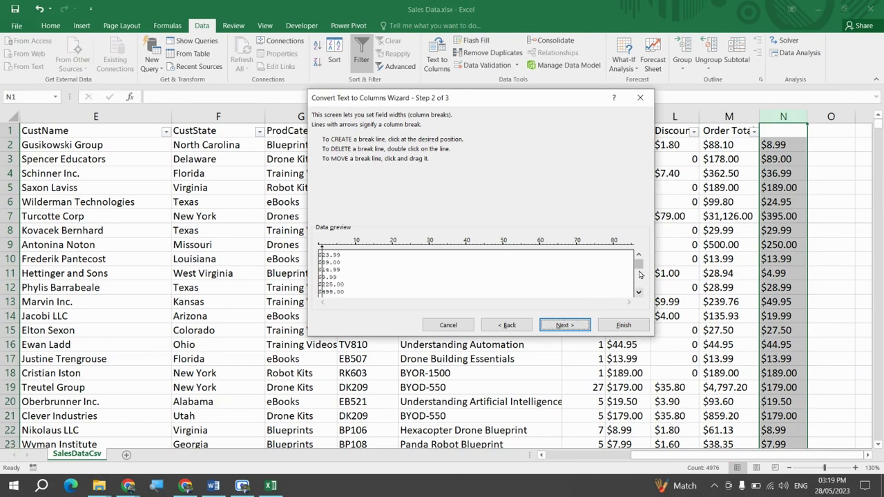
pyautogui.click(639, 271)
pyautogui.moveTo(639, 271)
pyautogui.mouseDown()
pyautogui.moveTo(639, 294)
pyautogui.moveTo(639, 265)
pyautogui.moveTo(639, 285)
pyautogui.mouseUp()
pyautogui.click(582, 325)
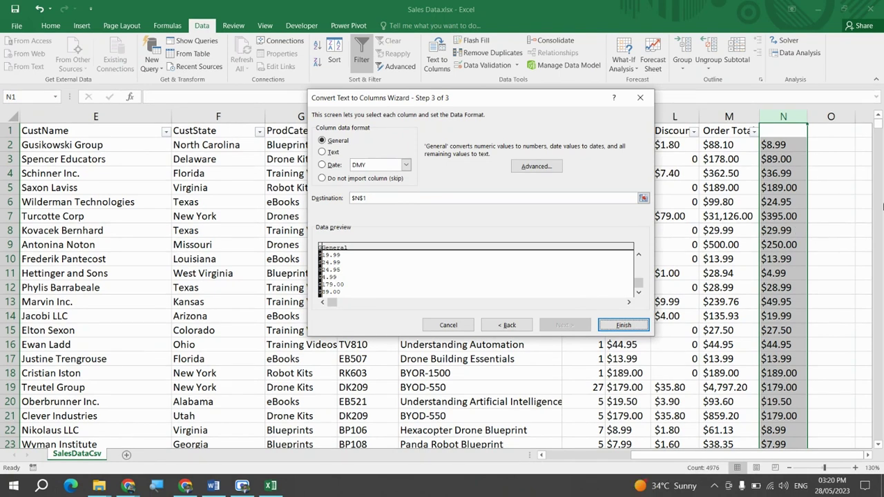
pyautogui.click(373, 198)
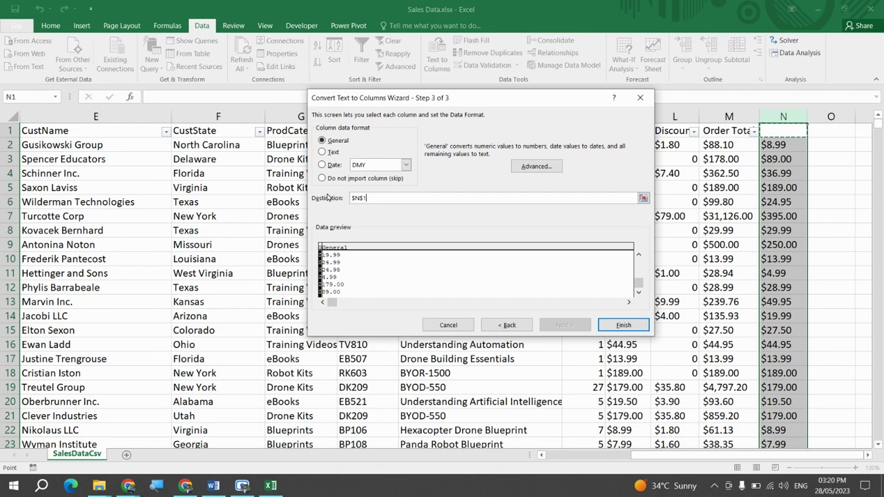
pyautogui.click(829, 135)
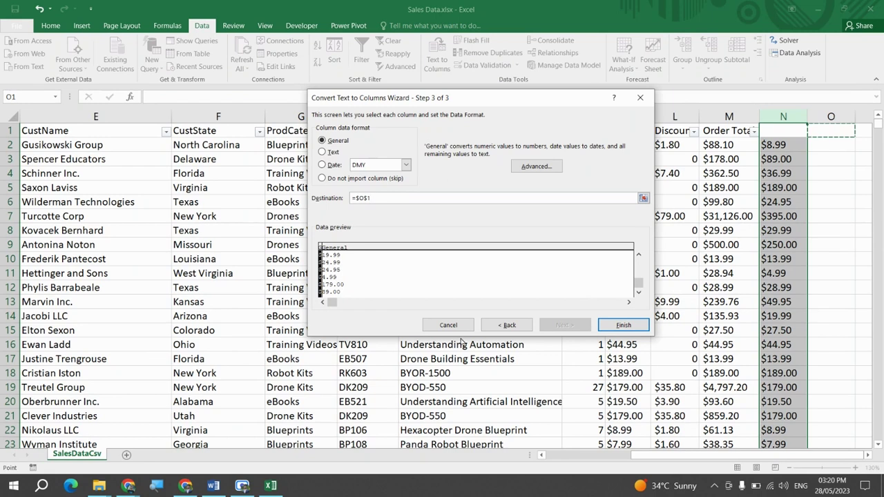
pyautogui.click(623, 325)
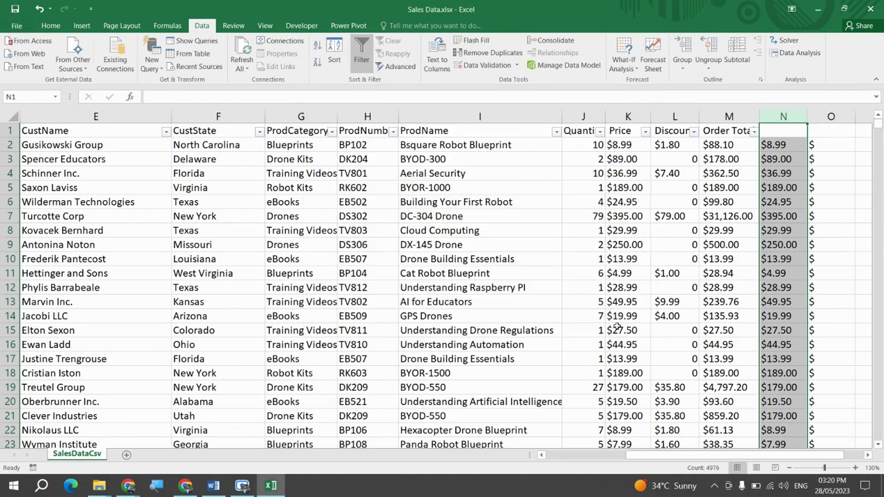
# Examine the separated dollar signs in column O and the numeric prices in column P down to row 4977.
pyautogui.click(848, 204)
pyautogui.press('Right')
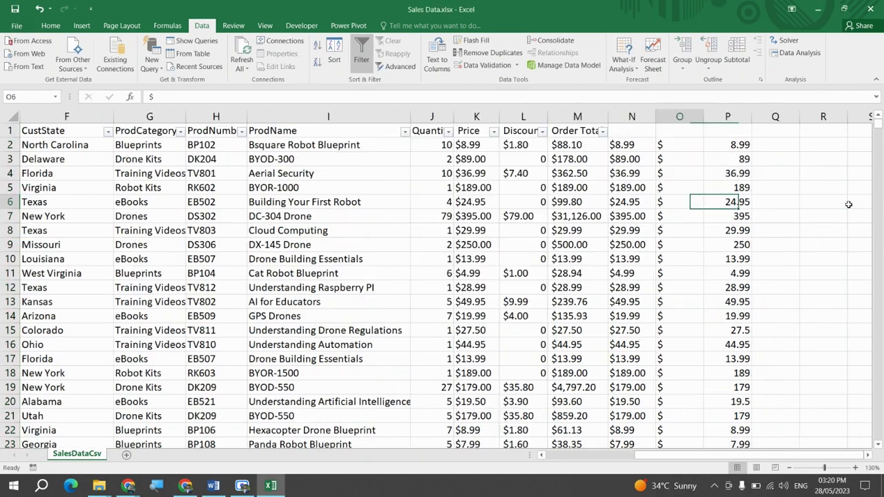
pyautogui.press('Left')
pyautogui.hotkey('ctrl', 'Up')
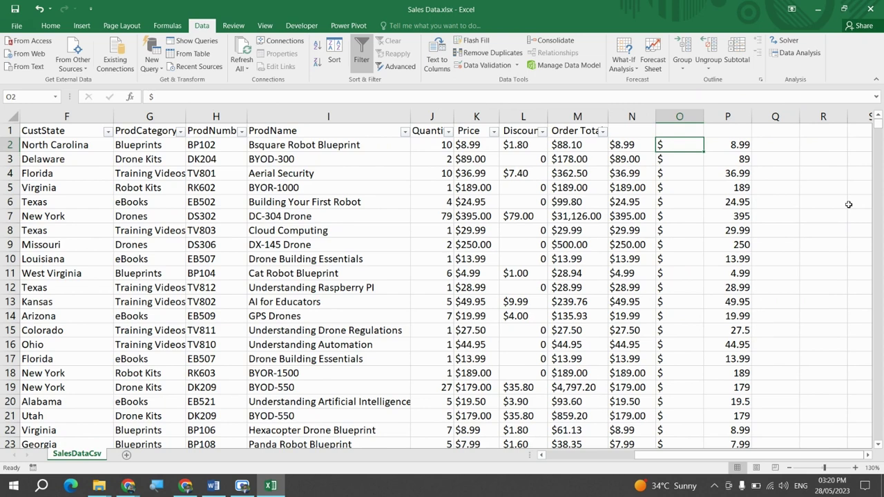
pyautogui.hotkey('ctrl', 'shift', 'Down')
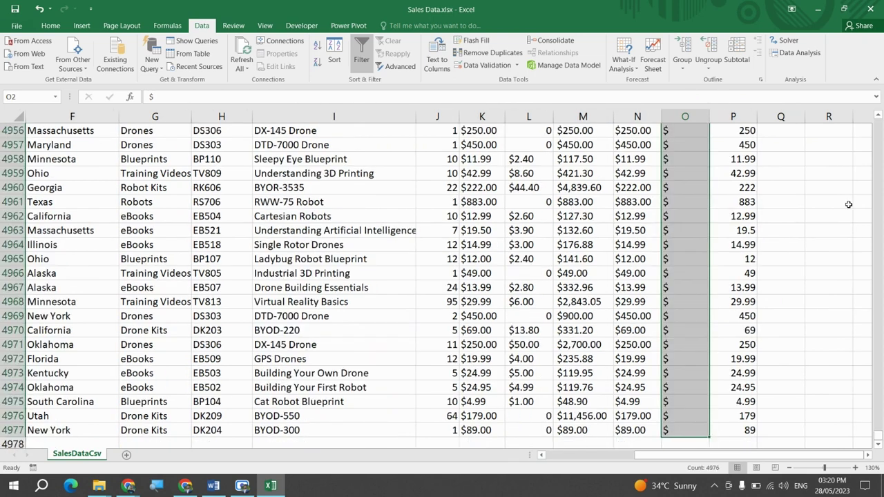
pyautogui.press('Right')
pyautogui.hotkey('ctrl', 'shift', 'Down')
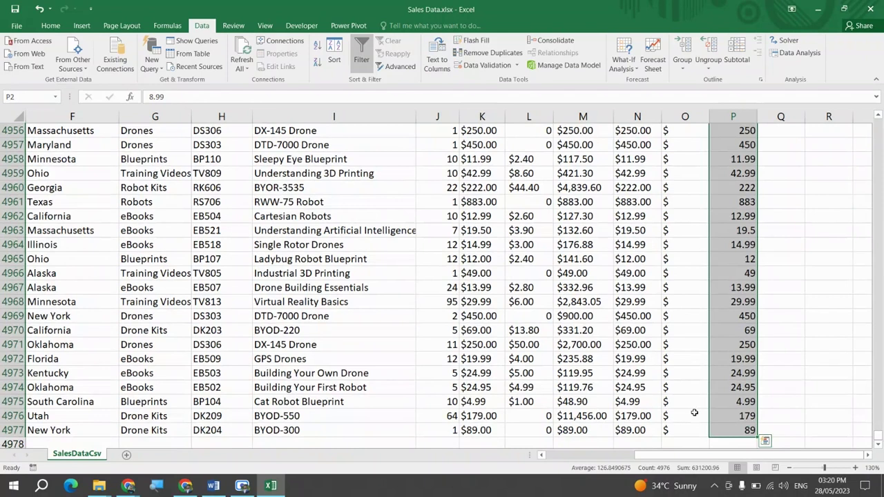
pyautogui.click(750, 331)
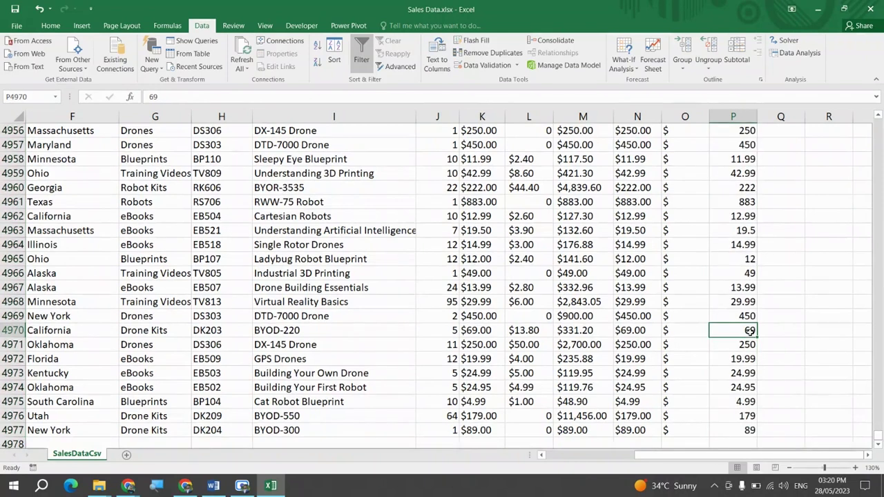
pyautogui.hotkey('ctrl', 'Up')
pyautogui.hotkey('ctrl', 'Up')
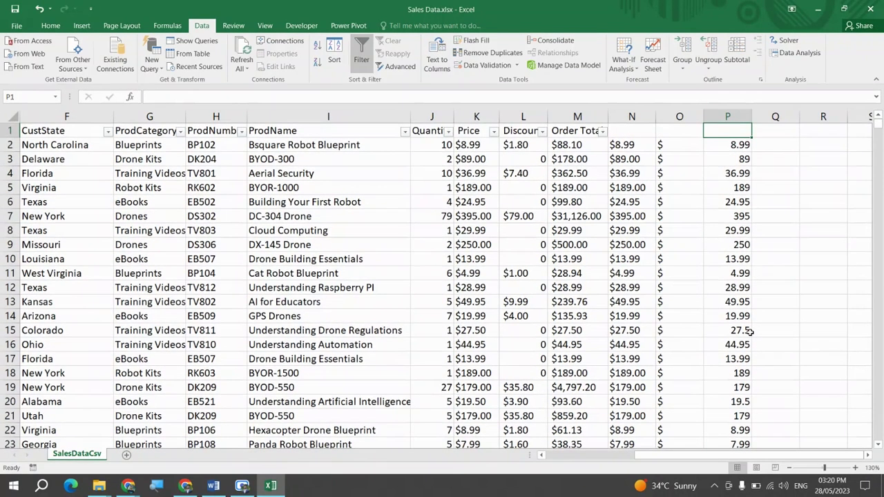
# Review the extent of the split data in columns O and P from row 2, and return to N2.
pyautogui.press('Left')
pyautogui.press('Down')
pyautogui.hotkey('ctrl', 'shift', 'Down')
pyautogui.hotkey('shift', 'Right')
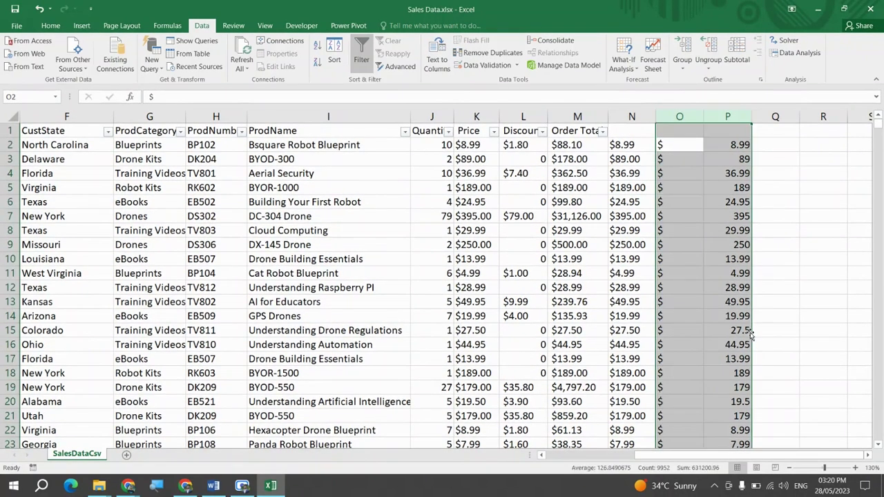
pyautogui.hotkey('shift', 'Left')
pyautogui.hotkey('ctrl', 'shift', 'Up')
pyautogui.hotkey('ctrl', 'shift', 'Down')
pyautogui.hotkey('ctrl', 'shift', 'Up')
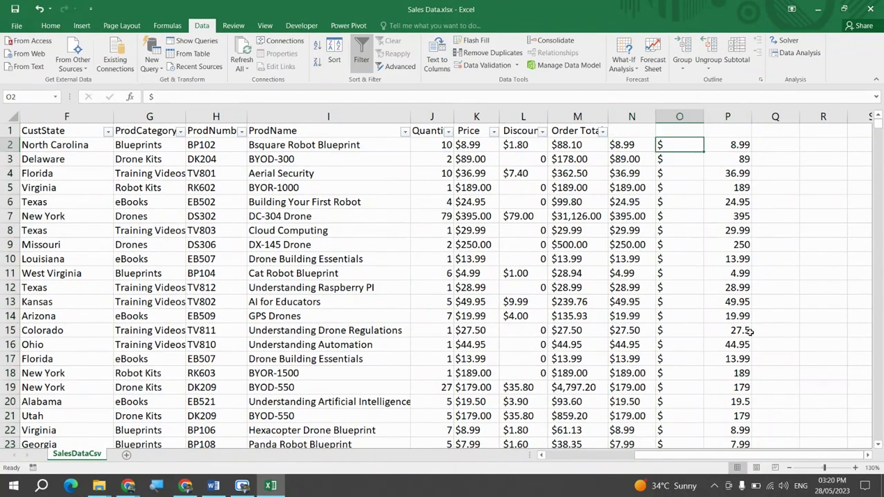
pyautogui.press('Left')
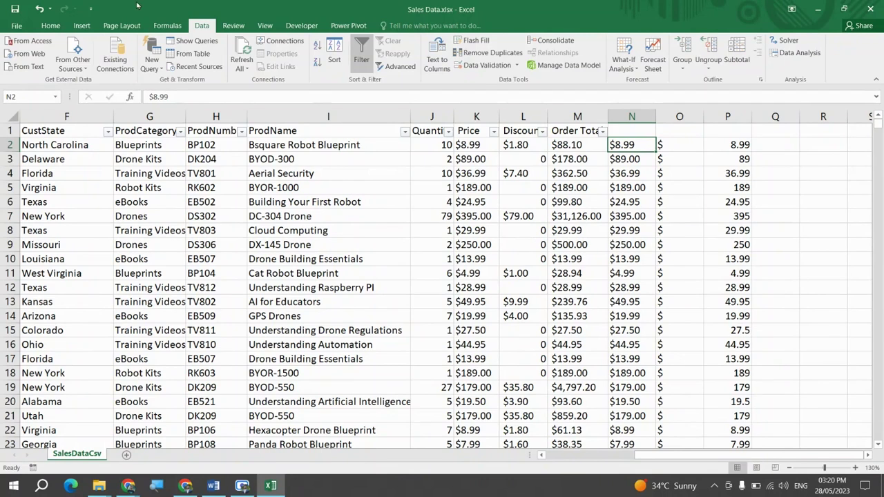
# Apply the Number format to the split prices in column P from P2 to the last row.
pyautogui.click(52, 25)
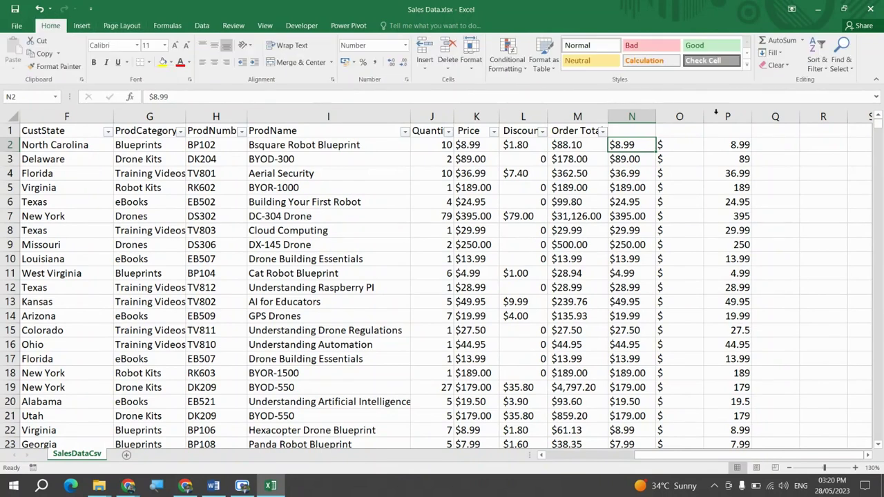
pyautogui.click(701, 144)
pyautogui.click(750, 145)
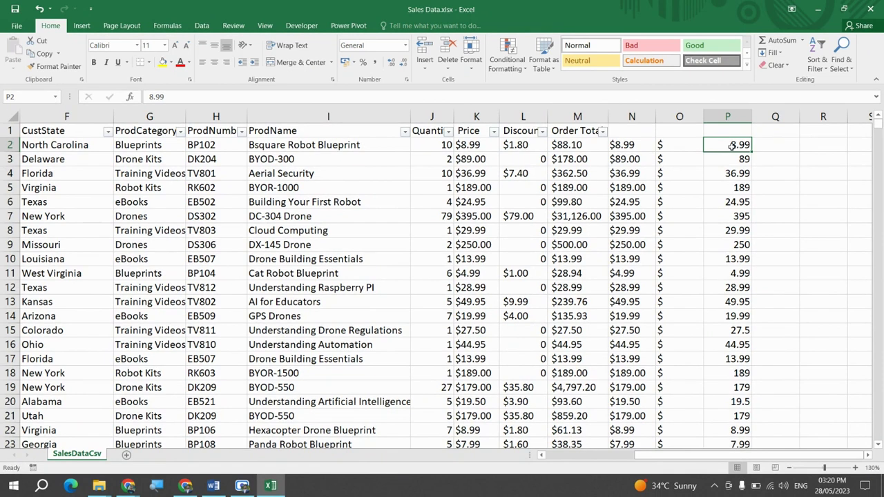
pyautogui.hotkey('ctrl', 'shift', 'Down')
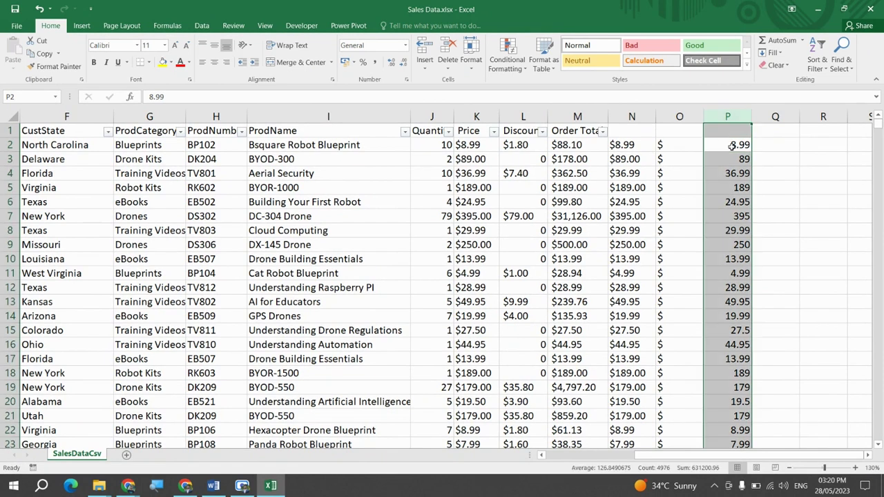
pyautogui.click(379, 45)
pyautogui.write('Number')
pyautogui.press('Return')
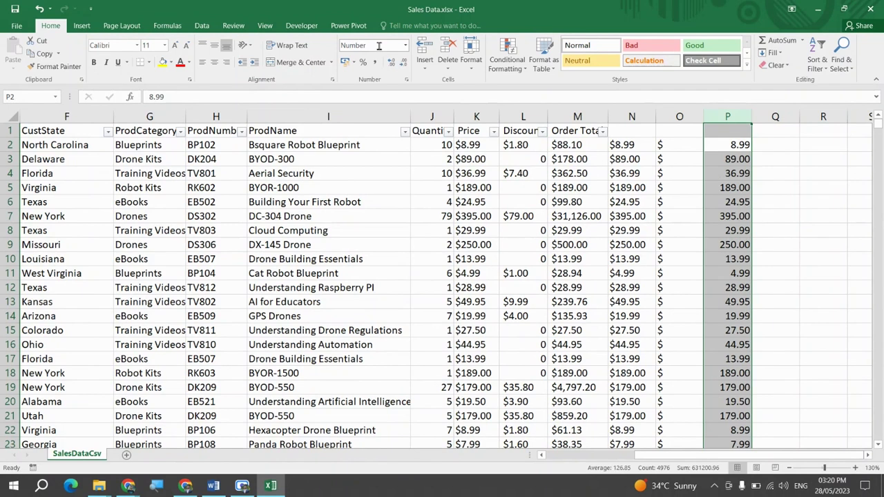
pyautogui.press('Up')
pyautogui.press('Down')
pyautogui.press('Down')
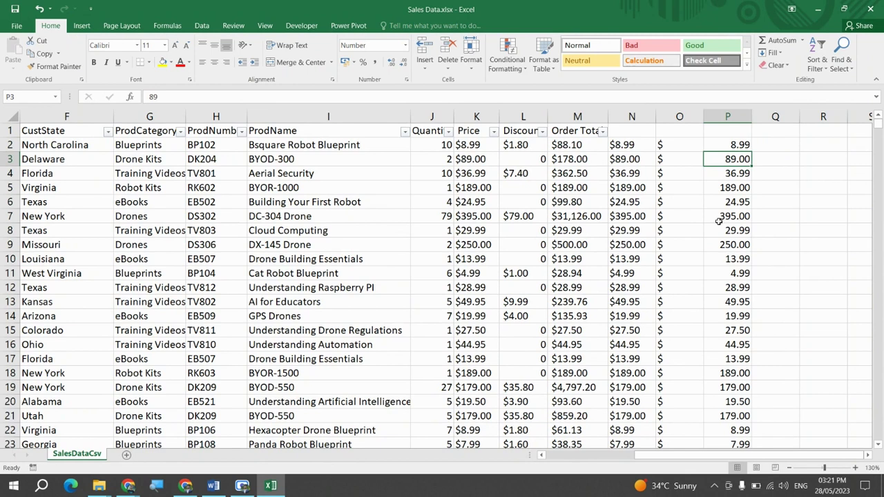
# Copy the numeric prices from P2 down and paste them as values only over the Price column starting at K2.
pyautogui.click(760, 169)
pyautogui.click(730, 157)
pyautogui.press('Up')
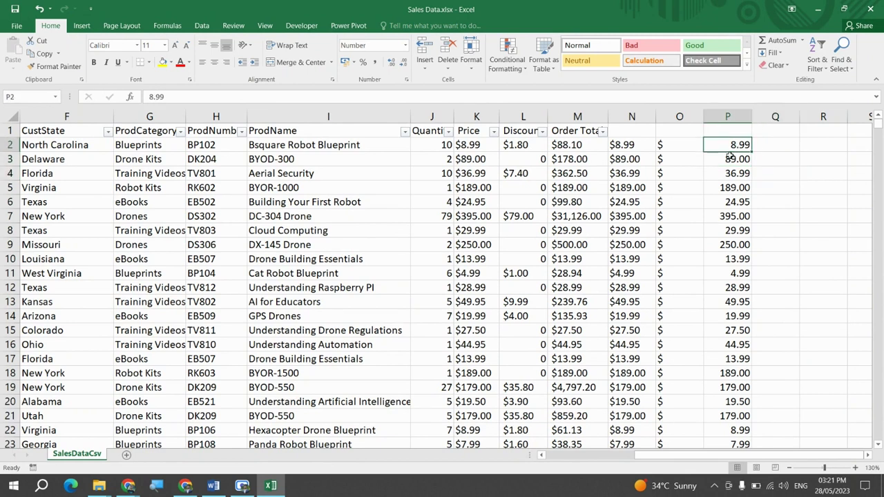
pyautogui.hotkey('ctrl', 'shift', 'Down')
pyautogui.hotkey('ctrl', 'c')
pyautogui.hotkey('ctrl', 'Up')
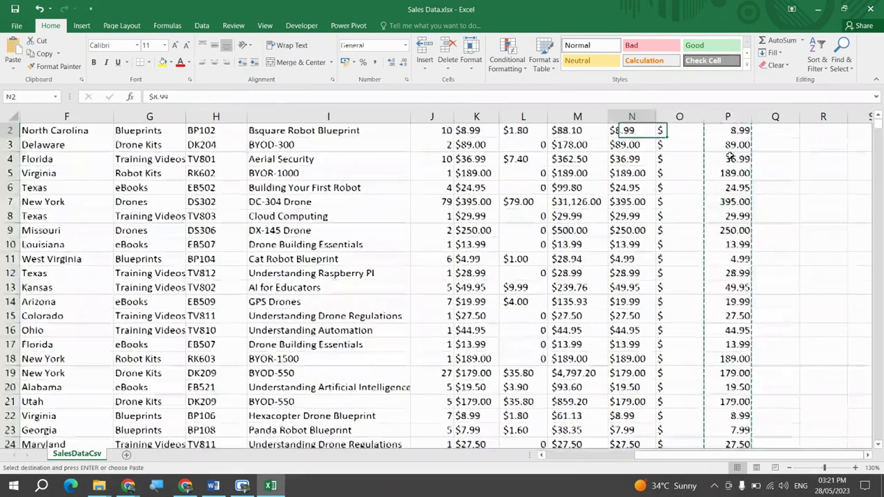
pyautogui.press('Left')
pyautogui.press('Left')
pyautogui.press('Left')
pyautogui.press('Left')
pyautogui.press('Left')
pyautogui.hotkey('ctrl', 'alt', 'v')
pyautogui.press('v')
pyautogui.press('Return')
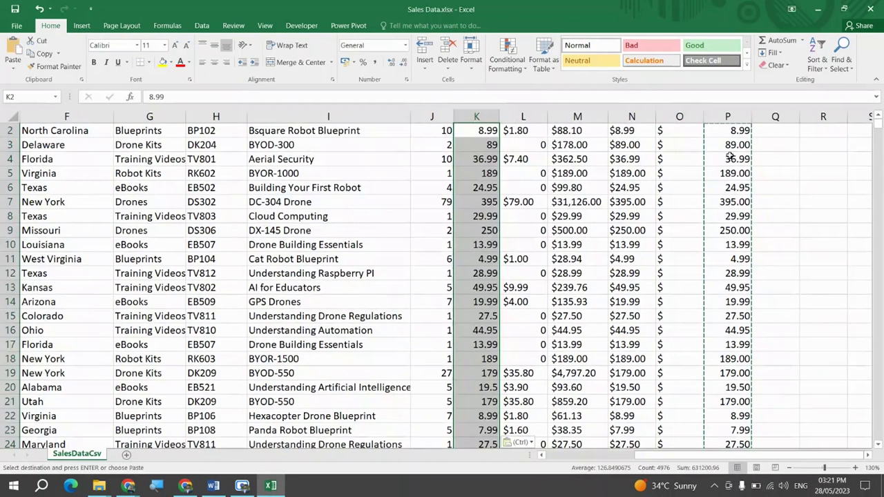
# Apply the Currency format to the pasted Price values from K2 to row 4977.
pyautogui.scroll(1, 730, 158)
pyautogui.hotkey('ctrl', 'shift', 'Down')
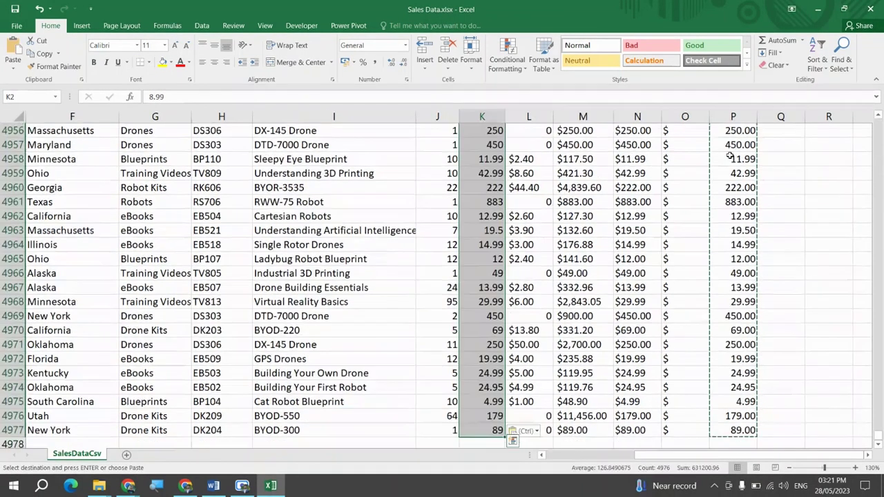
pyautogui.click(366, 45)
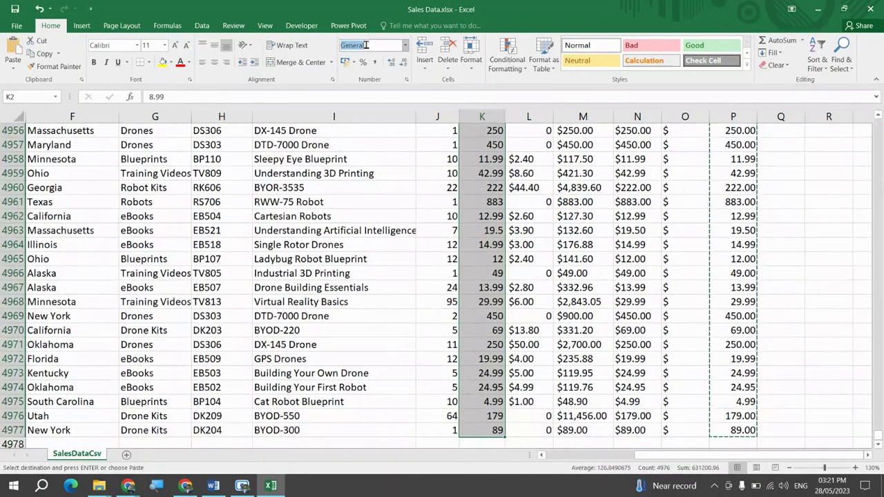
pyautogui.press('Escape')
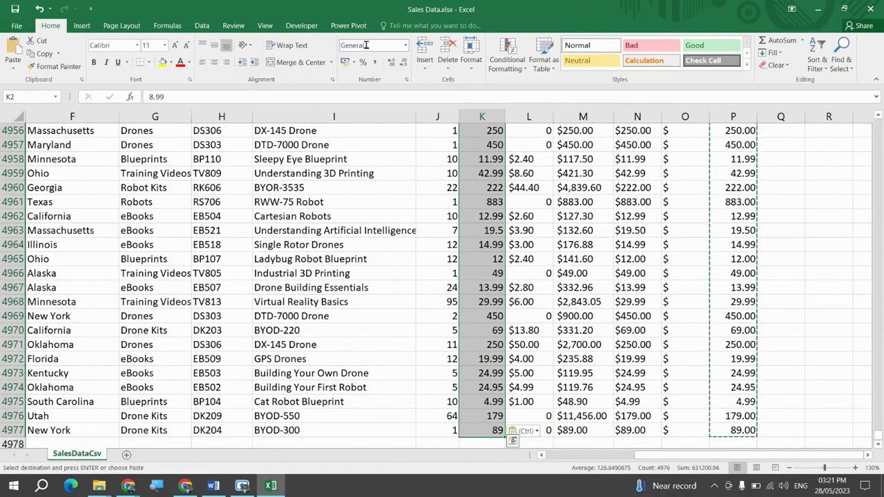
pyautogui.click(366, 44)
pyautogui.write('Currency')
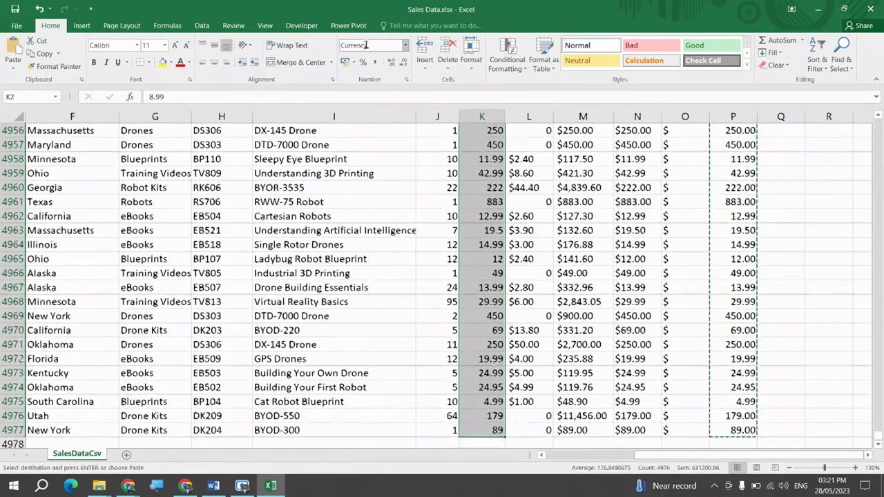
pyautogui.press('Return')
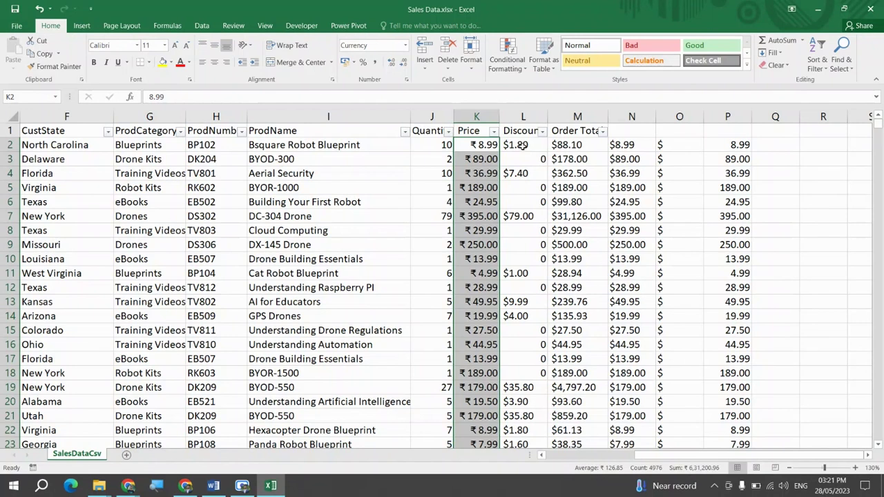
# Open the detailed number format settings for the Price values and try USD and UGX as the currency symbol.
pyautogui.hotkey('ctrl', '1')
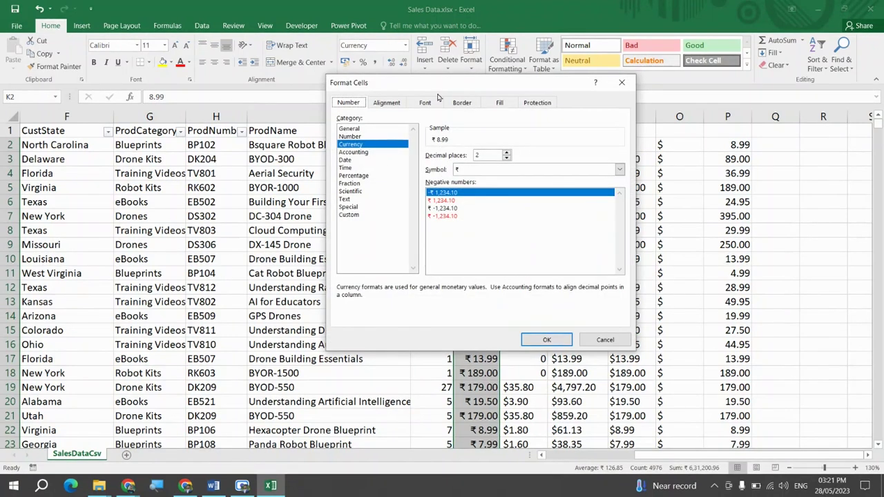
pyautogui.press('Escape')
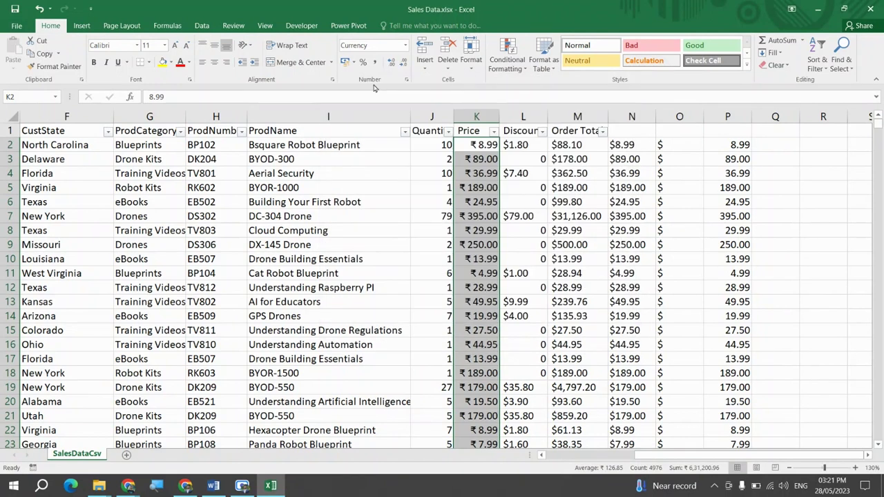
pyautogui.click(407, 82)
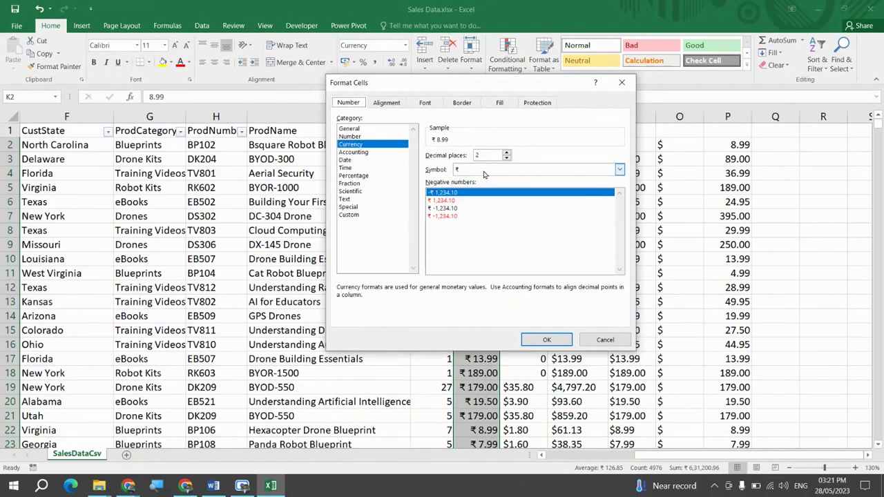
pyautogui.click(520, 170)
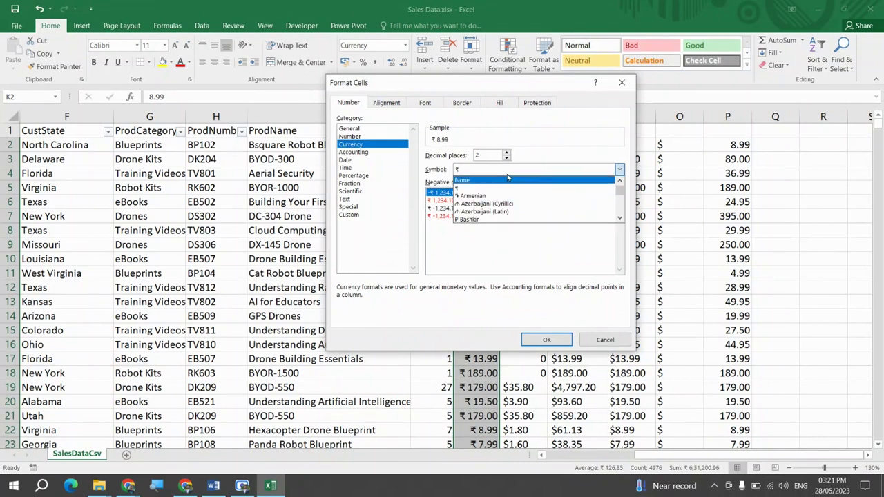
pyautogui.write('usd')
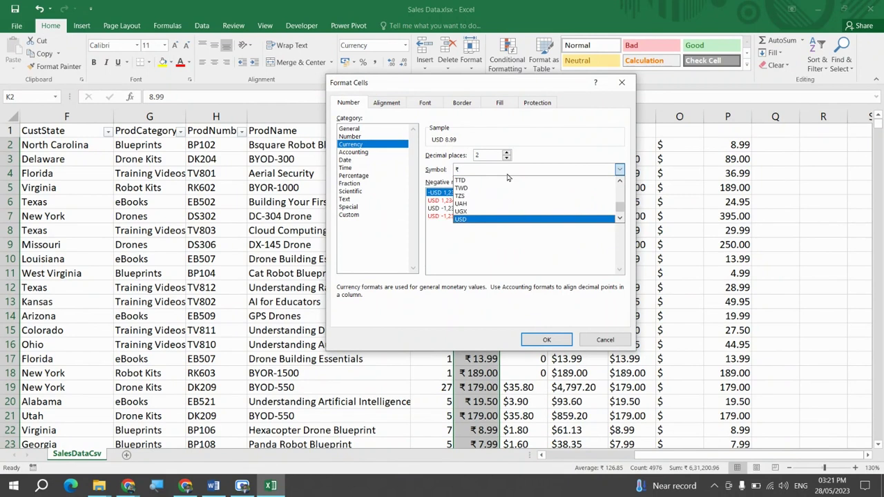
pyautogui.press('Up')
pyautogui.press('Return')
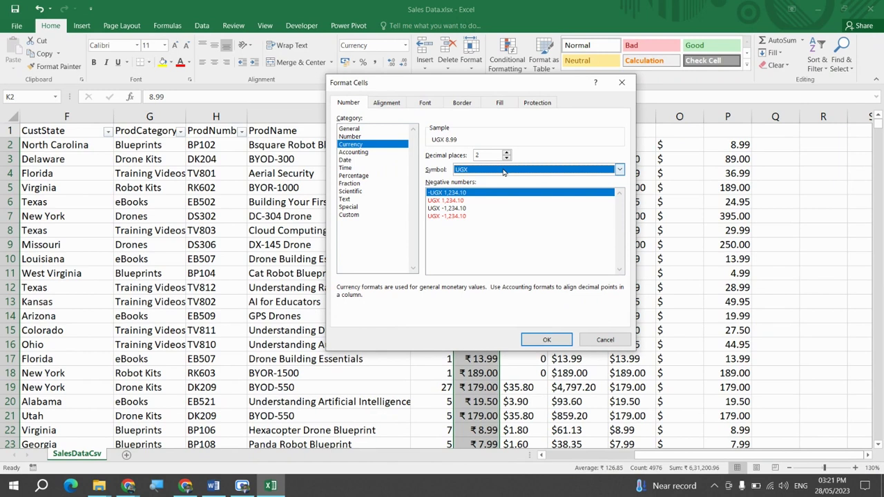
# Set the currency symbol of the Price values to $ English (United States) and apply the format.
pyautogui.click(503, 172)
pyautogui.press('Up')
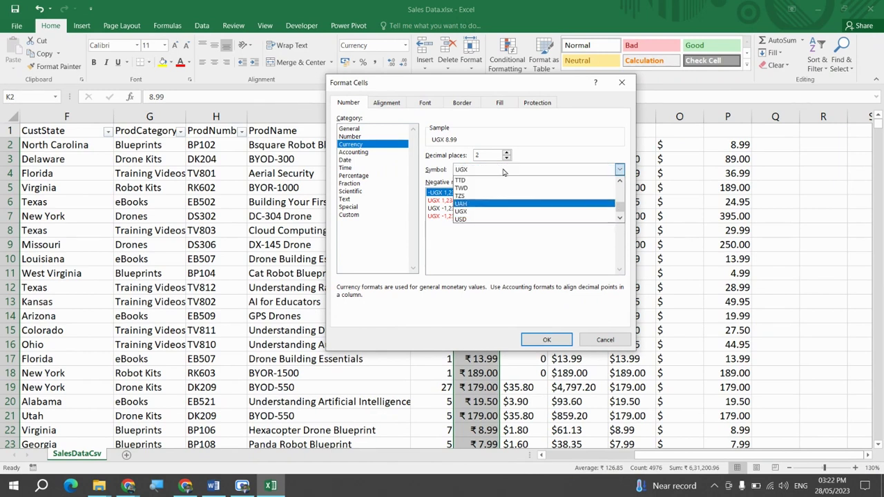
pyautogui.press('Home')
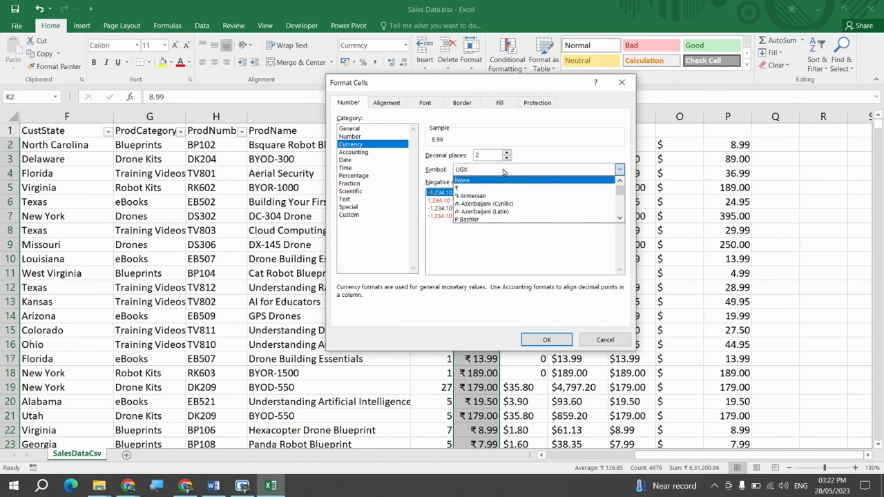
pyautogui.press('Down')
pyautogui.press('Down')
pyautogui.press('Down')
pyautogui.press('Down')
pyautogui.press('Down')
pyautogui.press('Down')
pyautogui.press('Down')
pyautogui.press('Down')
pyautogui.press('Down')
pyautogui.press('Down')
pyautogui.press('Down')
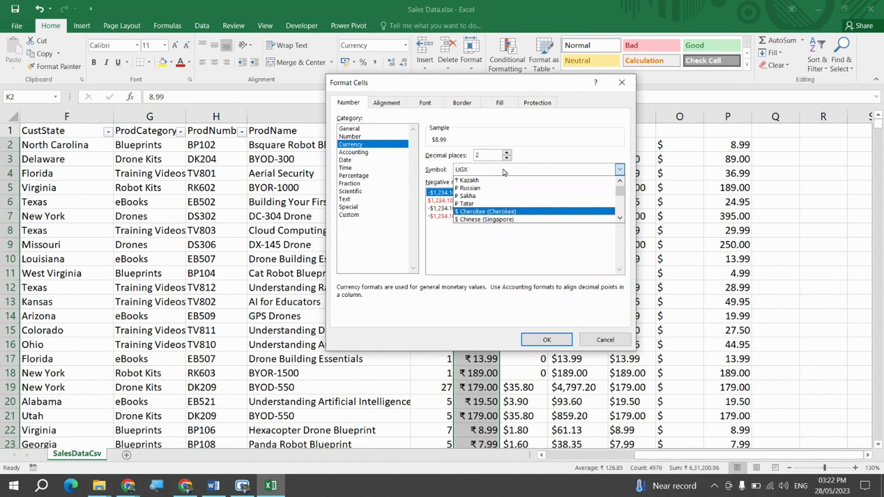
pyautogui.press('Down')
pyautogui.press('Down')
pyautogui.press('Down')
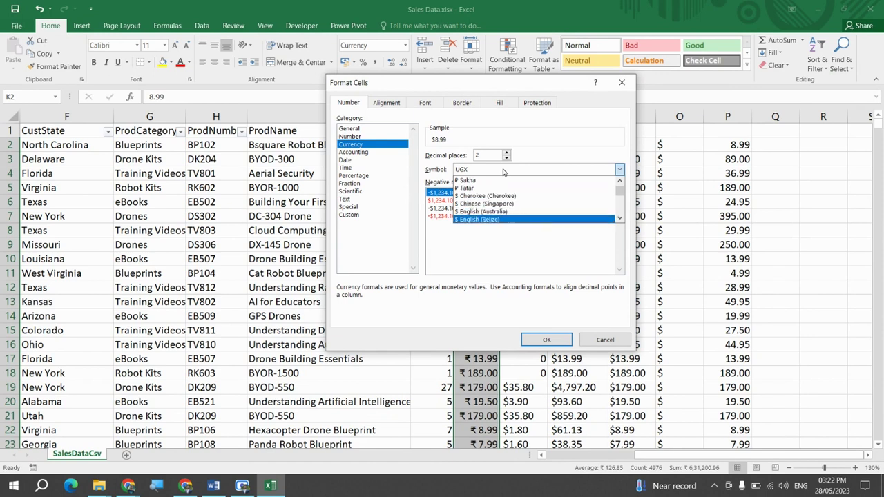
pyautogui.press('Down')
pyautogui.press('Down')
pyautogui.press('Down')
pyautogui.press('Down')
pyautogui.press('Down')
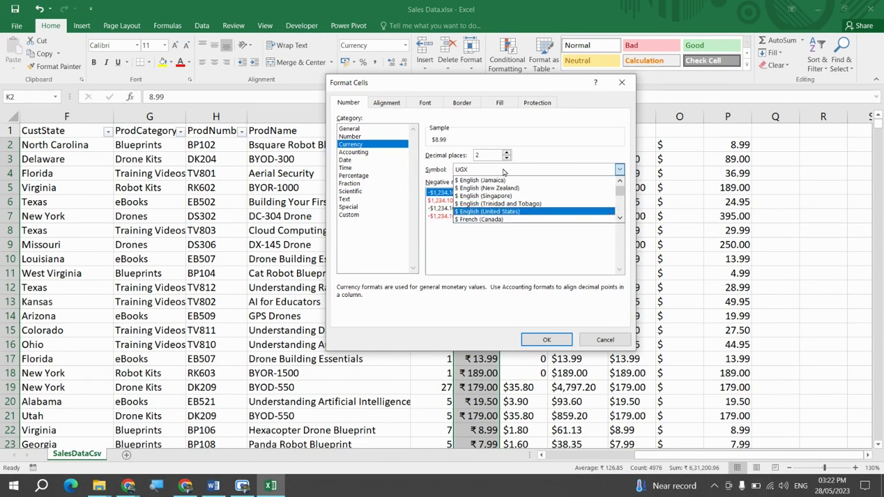
pyautogui.press('Return')
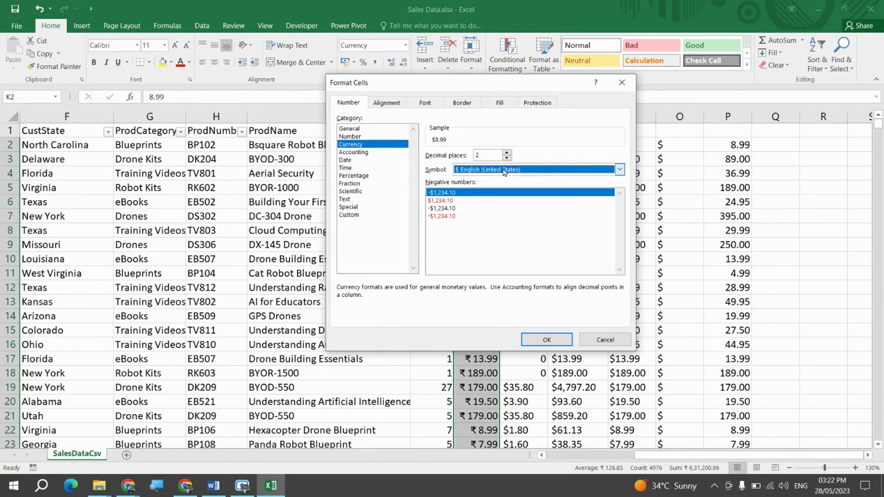
pyautogui.press('Return')
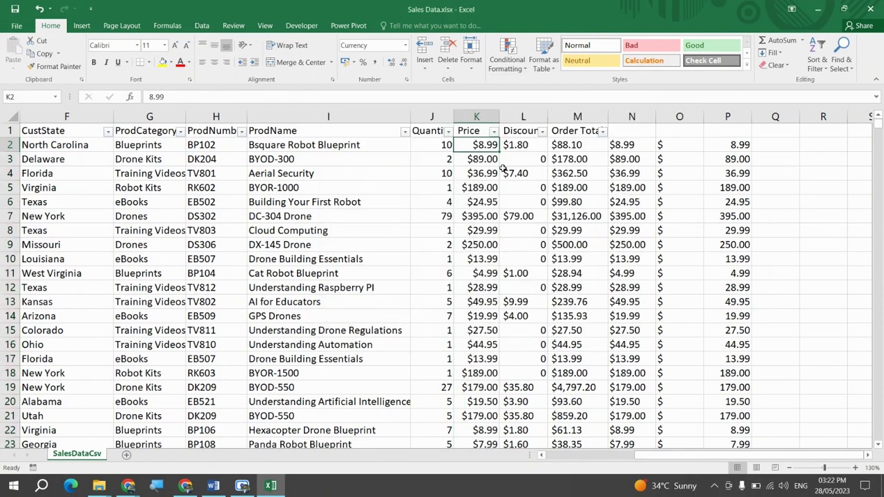
# Review the dollar-formatted Price values through the end of the data, check the first Discount entry, and go to N2.
pyautogui.scroll(-20, 504, 172)
pyautogui.hotkey('ctrl', 'BackSpace')
pyautogui.hotkey('ctrl', 'shift', 'Down')
pyautogui.hotkey('ctrl', 'Up')
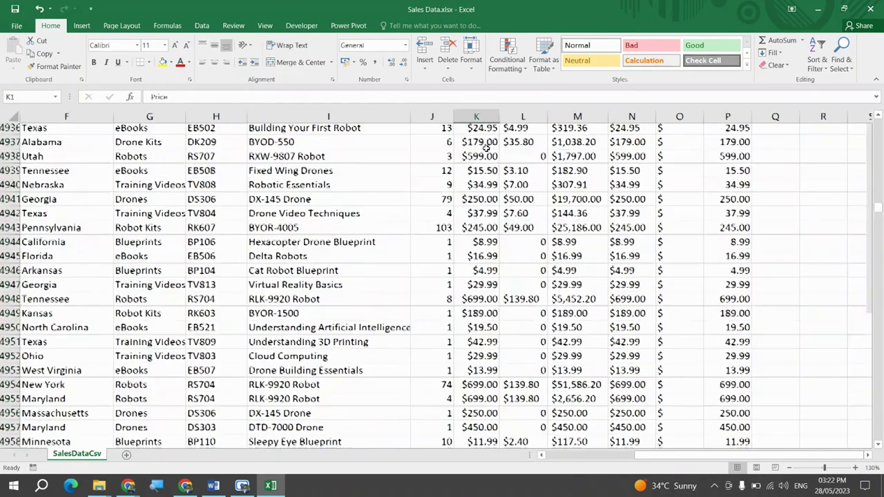
pyautogui.press('Down')
pyautogui.press('Right')
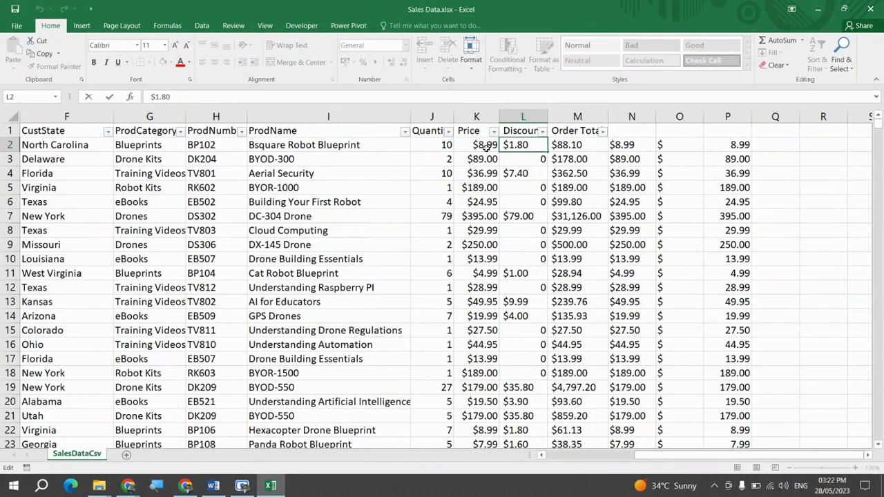
pyautogui.press('Right')
pyautogui.press('Right')
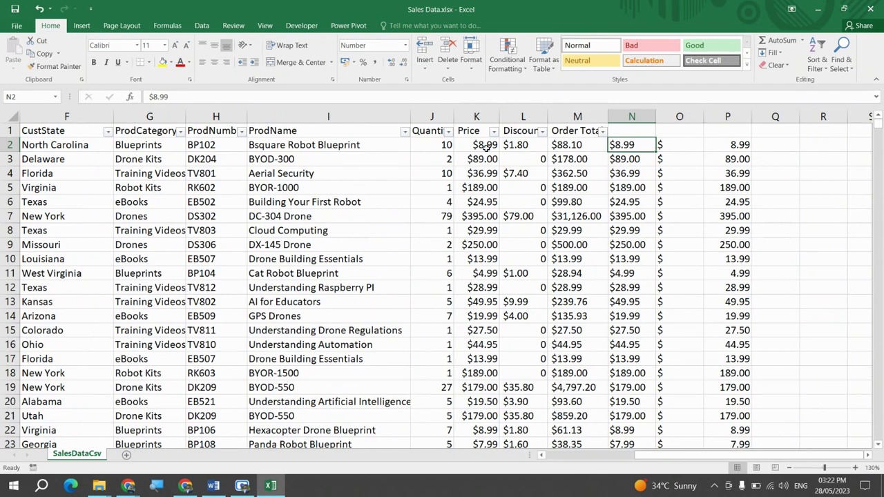
pyautogui.press('Left')
pyautogui.press('Right')
pyautogui.write('=vlo')
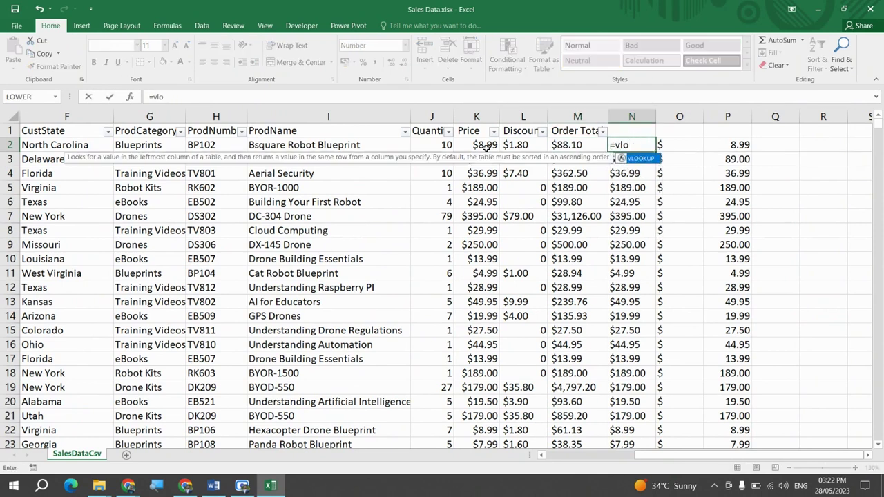
pyautogui.press('Escape')
pyautogui.press('Delete')
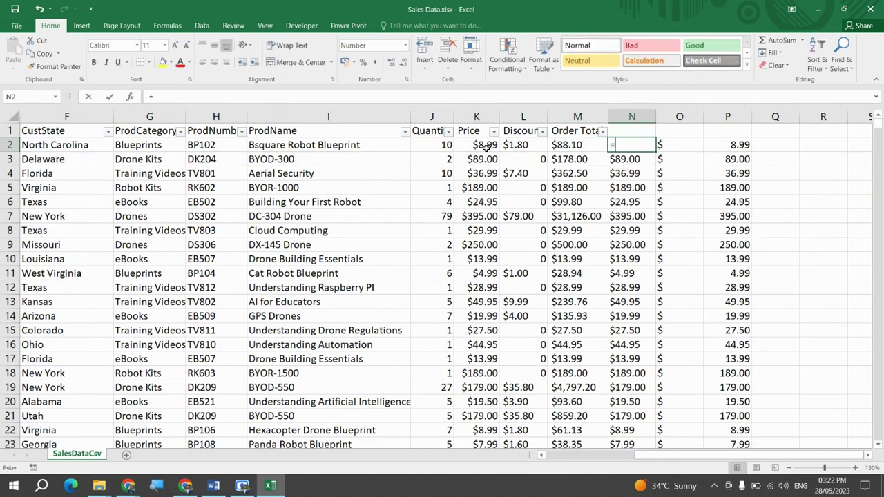
# Enter =TRIM(L2) in N2 to clean the Discount value and fill the formula down to row 4977.
pyautogui.write('=trim')
pyautogui.press('Tab')
pyautogui.press('Left')
pyautogui.press('Left')
pyautogui.press('Left')
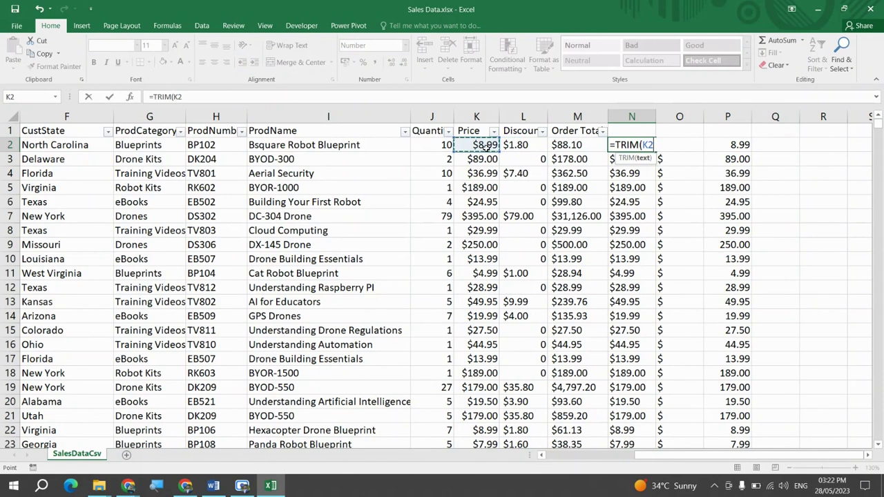
pyautogui.press('Right')
pyautogui.hotkey('ctrl', 'Return')
pyautogui.hotkey('ctrl', 'shift', 'Down')
pyautogui.hotkey('ctrl', 'd')
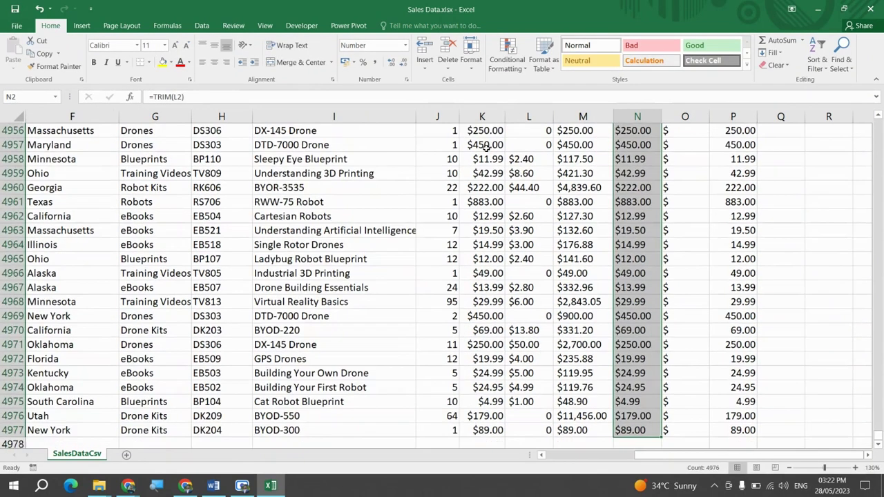
pyautogui.hotkey('ctrl', 'Up')
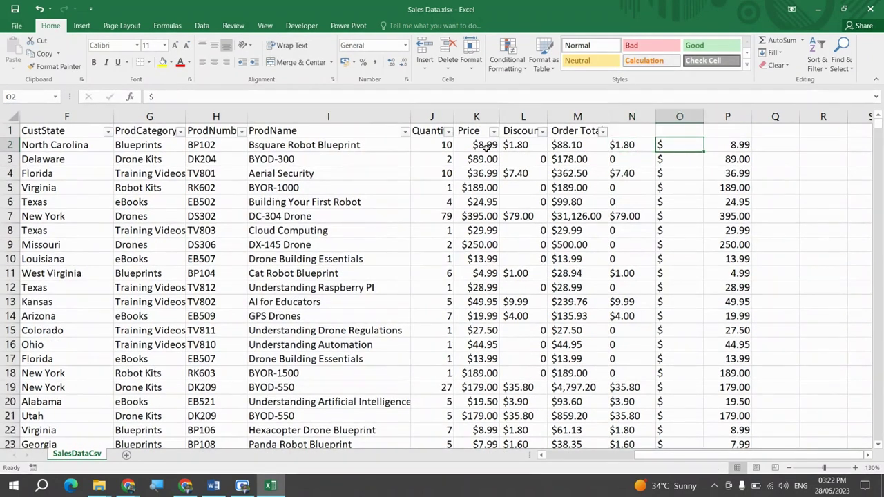
pyautogui.hotkey('ctrl', 'shift', 'Down')
pyautogui.hotkey('alt', 'a')
pyautogui.press('e')
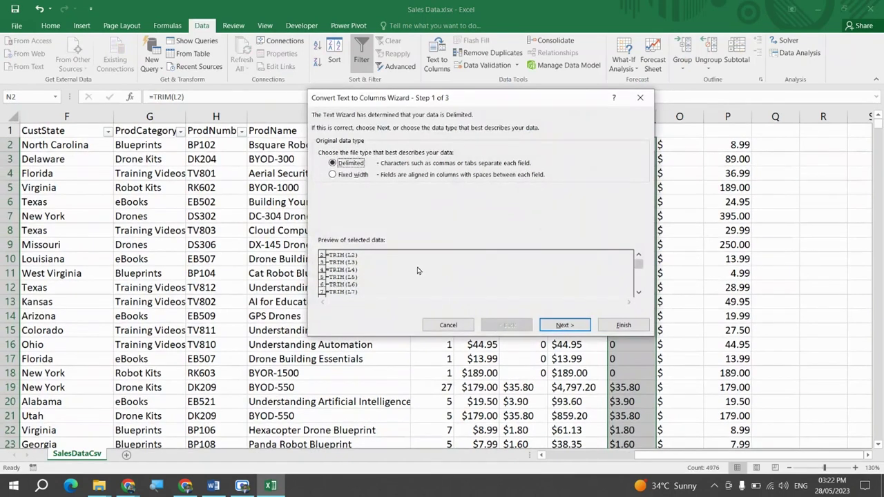
pyautogui.press('f')
pyautogui.hotkey('ctrl', 'c')
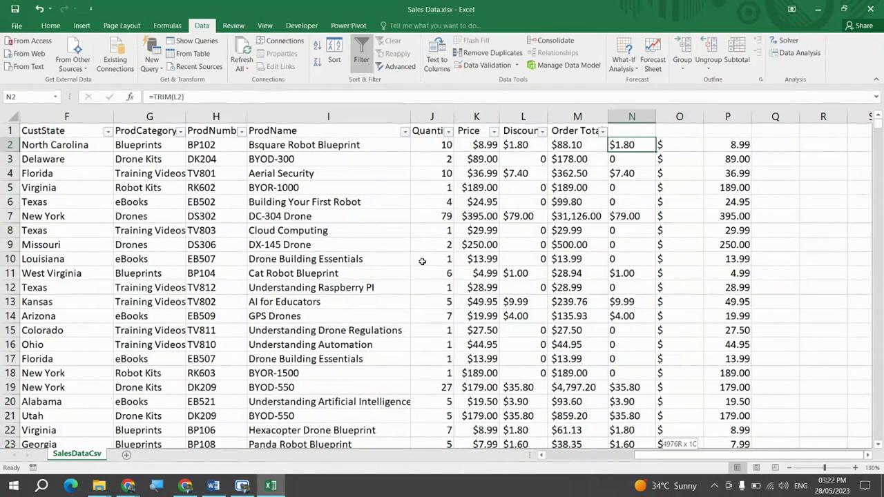
pyautogui.scroll(-3, 422, 261)
pyautogui.press('Right')
pyautogui.press('alt')
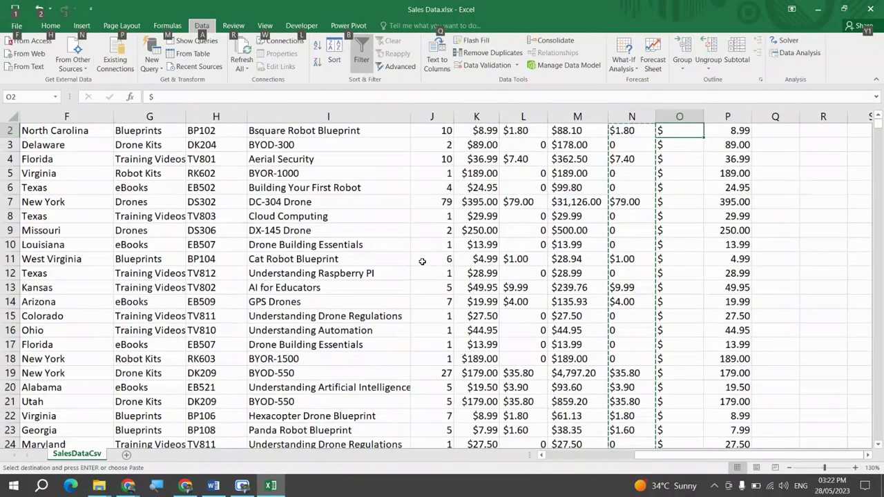
pyautogui.press('v')
pyautogui.press('Escape')
pyautogui.press('Escape')
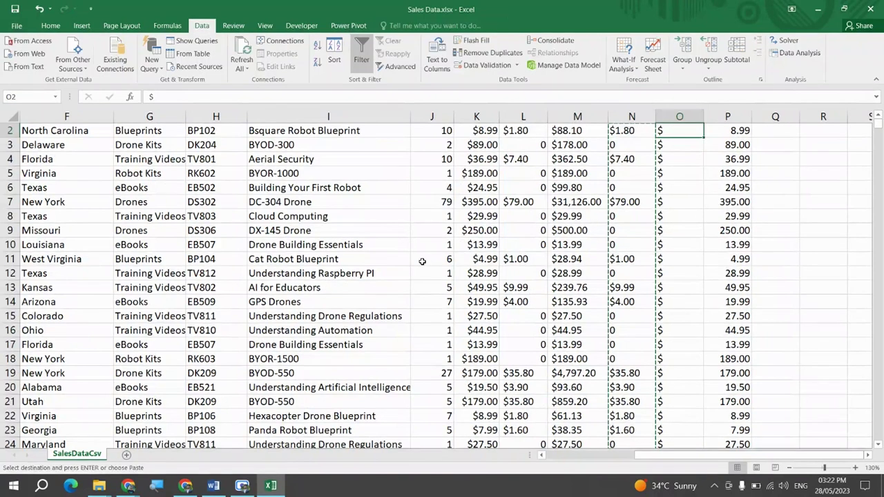
# Copy the trimmed Discount values from N2 through the last row and paste them as values only starting at O2.
pyautogui.press('Left')
pyautogui.press('Up')
pyautogui.press('Down')
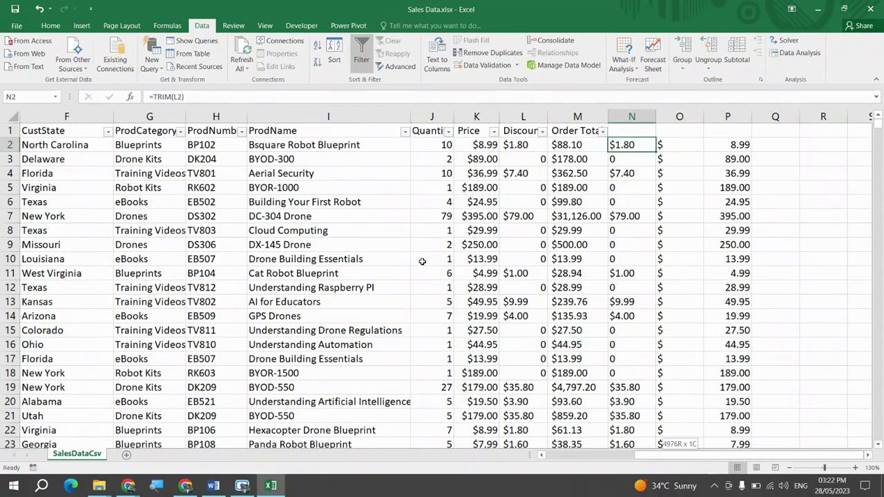
pyautogui.hotkey('ctrl', 'shift', 'Down')
pyautogui.hotkey('ctrl', 'c')
pyautogui.press('Right')
pyautogui.hotkey('ctrl', 'alt', 'v')
pyautogui.press('v')
pyautogui.press('Return')
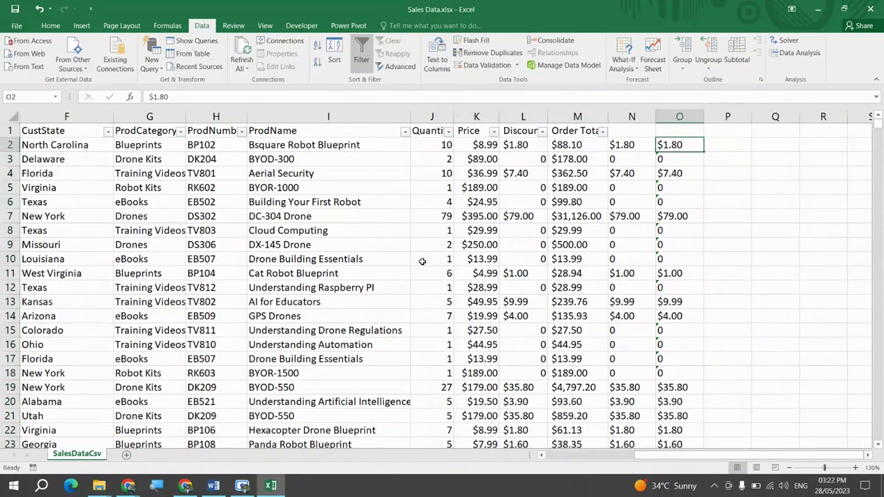
pyautogui.hotkey('ctrl', 'shift', 'Down')
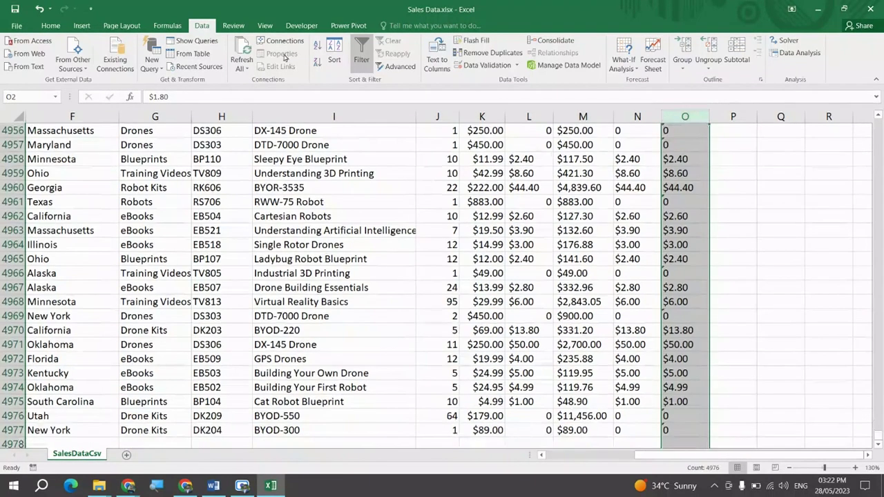
pyautogui.click(437, 59)
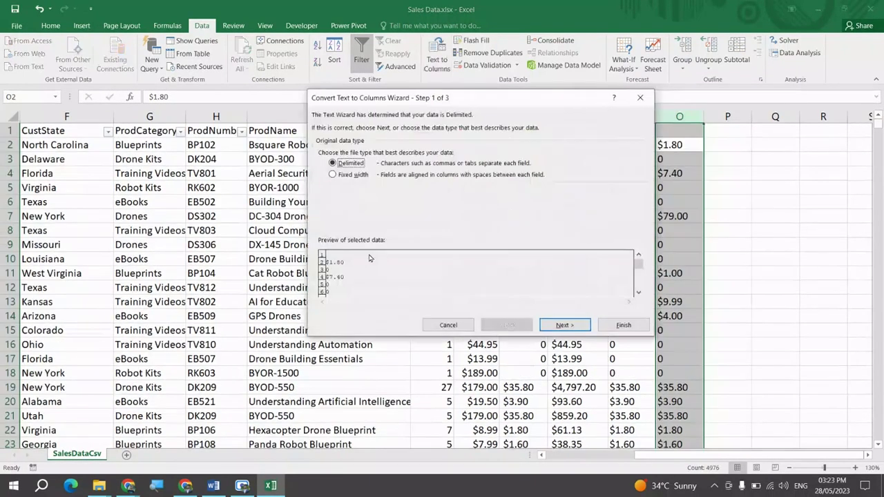
pyautogui.click(349, 175)
pyautogui.press('Escape')
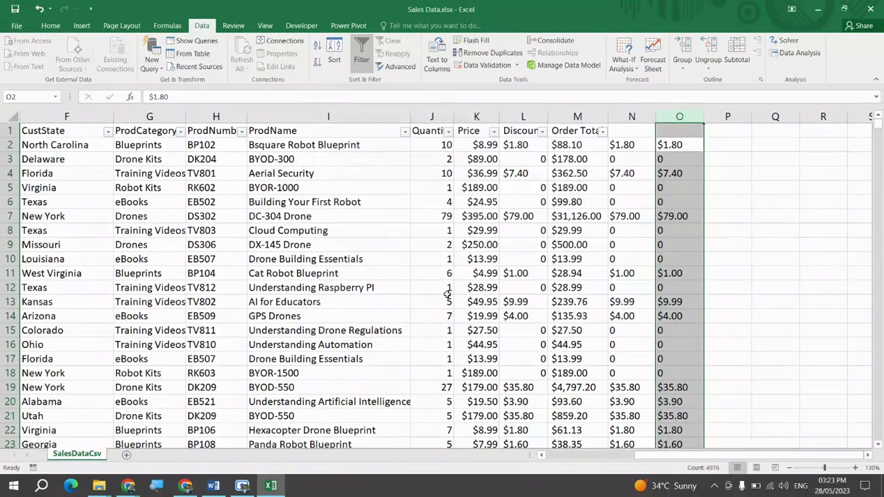
# Check the extent of the pasted Discount values from O3 through the last row and return to O3.
pyautogui.click(681, 160)
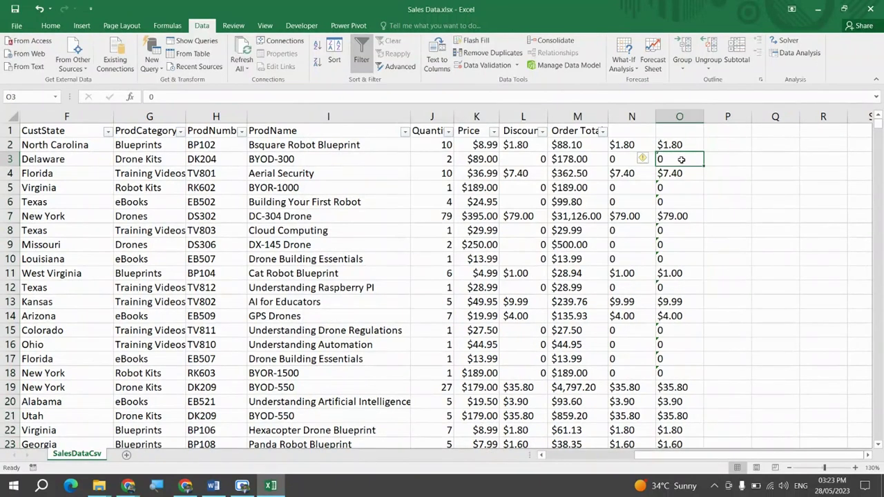
pyautogui.hotkey('ctrl', 'shift', 'Down')
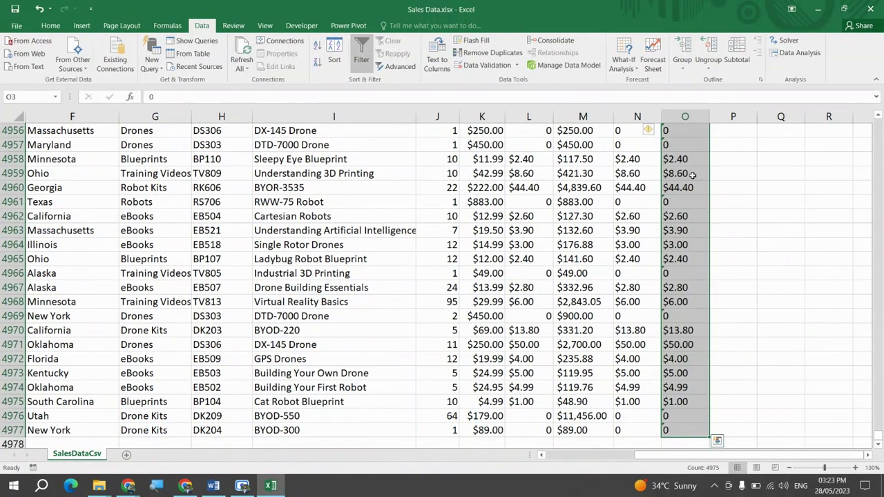
pyautogui.hotkey('shift', 'BackSpace')
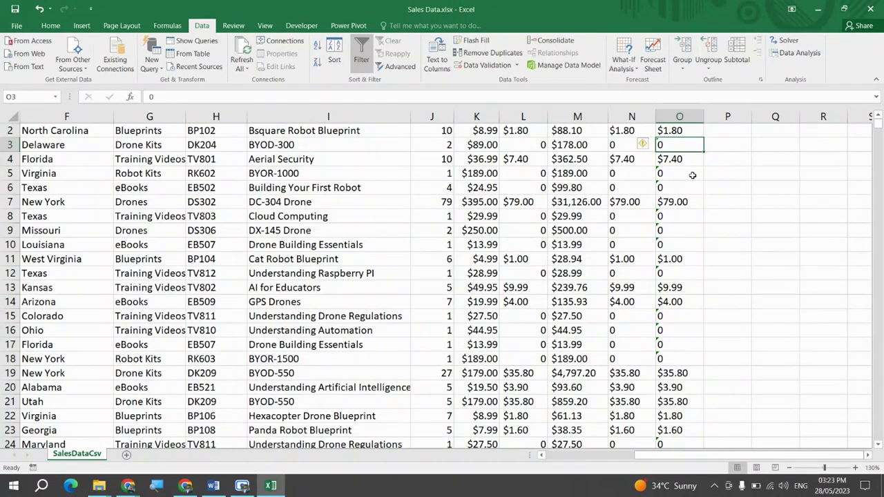
# Try converting the text-stored zero in cell O3 alone to a number, and undo that conversion.
pyautogui.click(648, 144)
pyautogui.click(622, 172)
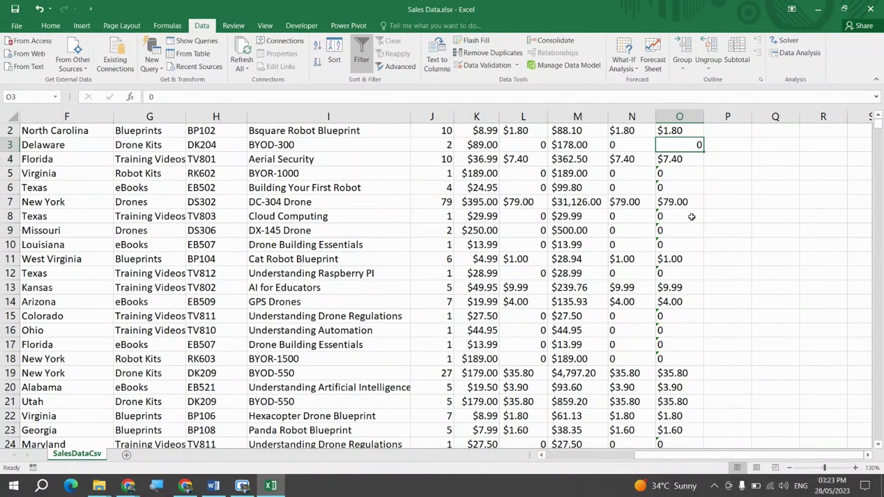
pyautogui.press('Up')
pyautogui.scroll(1, 693, 216)
pyautogui.hotkey('ctrl', 'shift', 'Down')
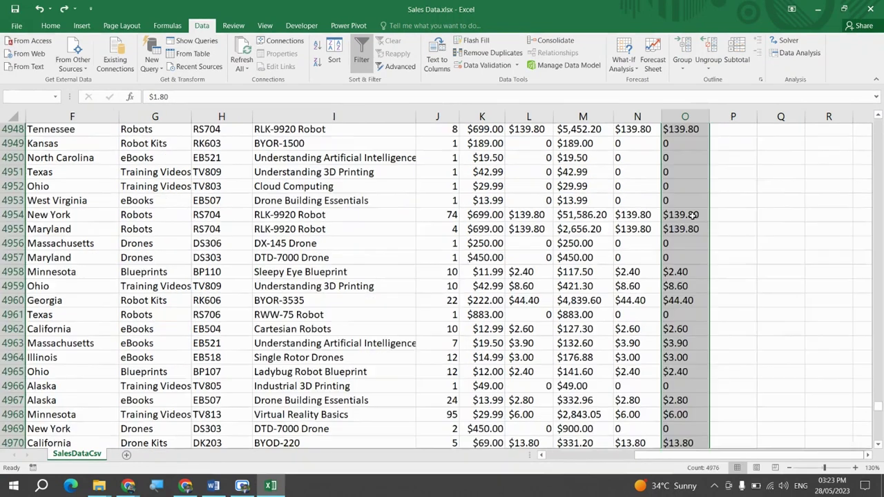
pyautogui.hotkey('ctrl', 'z')
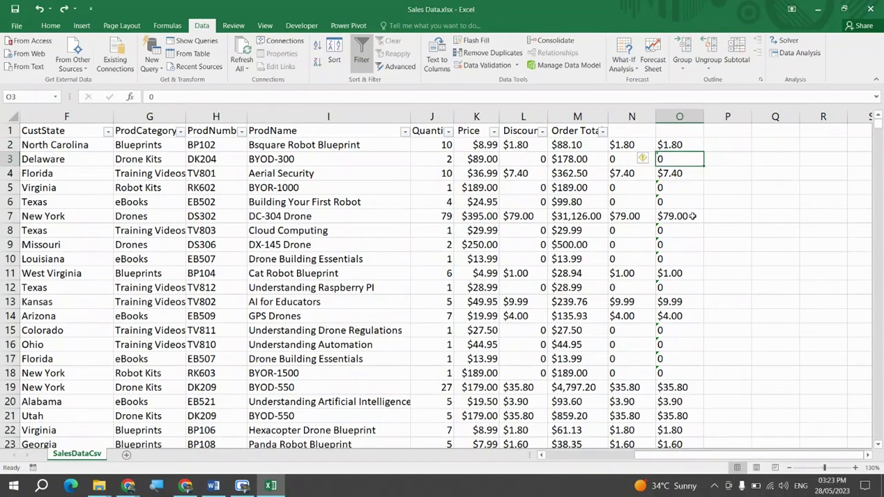
# Convert the text-stored zeros in column O, from O3 down to O4977, to numbers.
pyautogui.hotkey('ctrl', 'shift', 'Down')
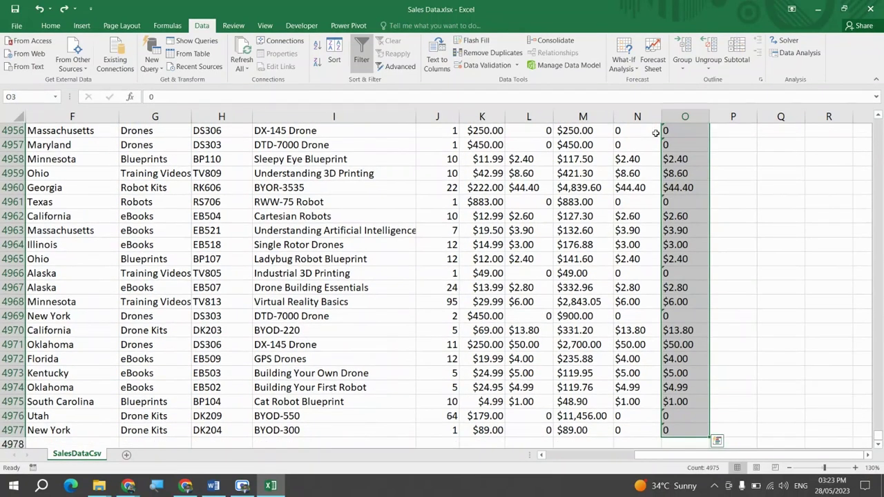
pyautogui.click(655, 133)
pyautogui.click(688, 133)
pyautogui.hotkey('ctrl', 'z')
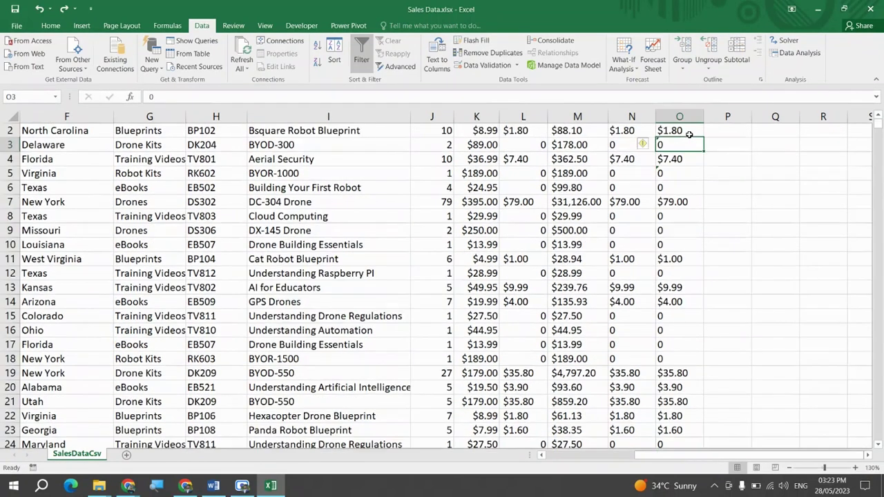
pyautogui.hotkey('ctrl', 'shift', 'Down')
pyautogui.click(649, 130)
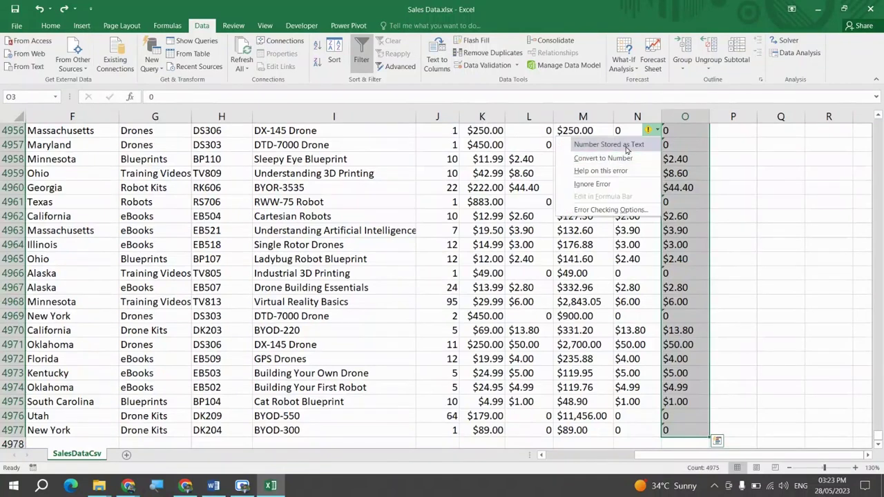
pyautogui.click(613, 158)
pyautogui.click(679, 168)
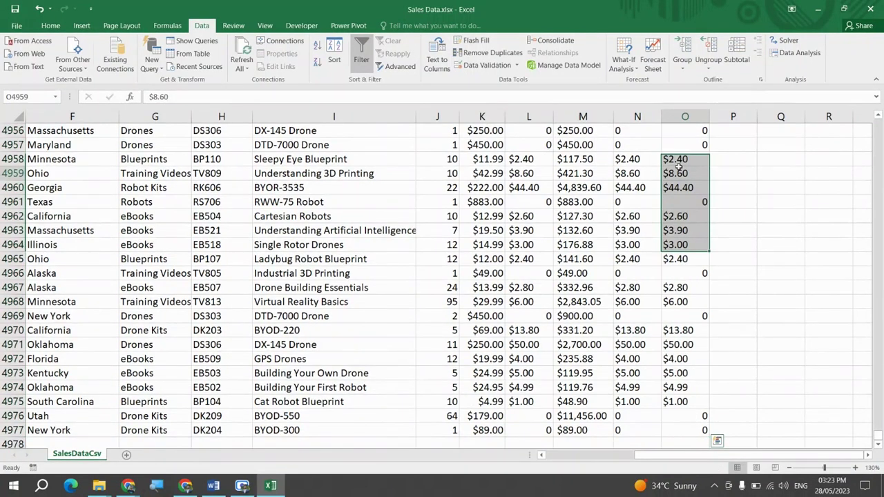
# Remove the existing filter and reapply it to the whole header row 1 so it also covers columns N and O.
pyautogui.hotkey('ctrl', 'Up')
pyautogui.press('Right')
pyautogui.press('Up')
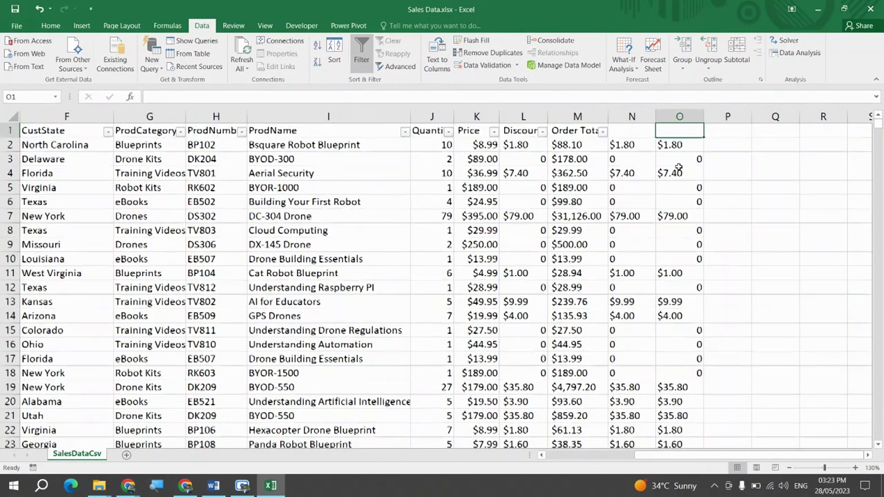
pyautogui.hotkey('ctrl', 'shift', 'l')
pyautogui.press('Left')
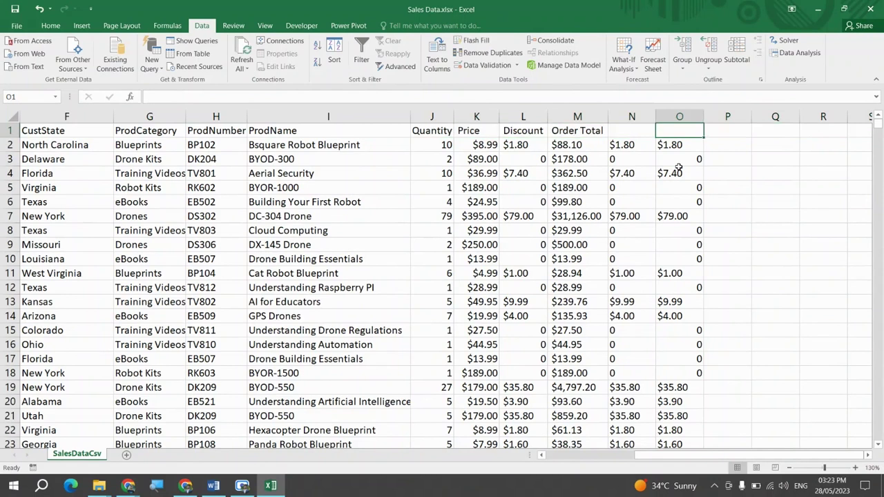
pyautogui.hotkey('shift', 'Home')
pyautogui.click(50, 26)
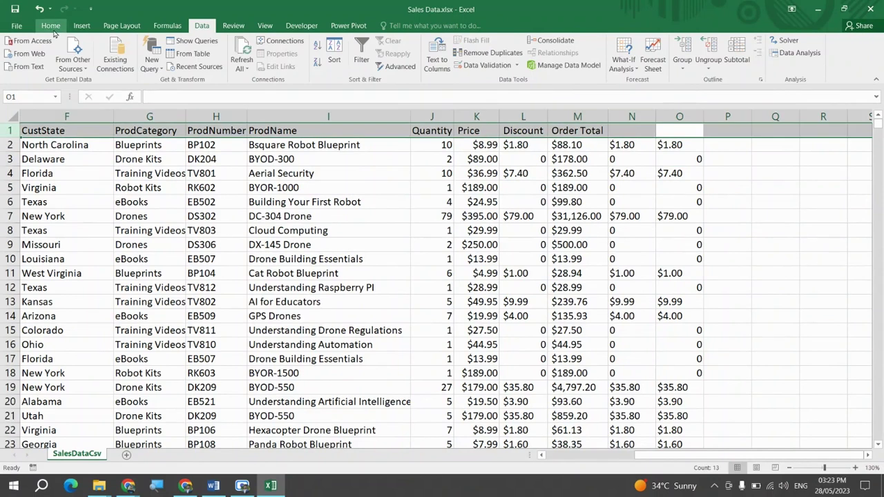
pyautogui.click(816, 55)
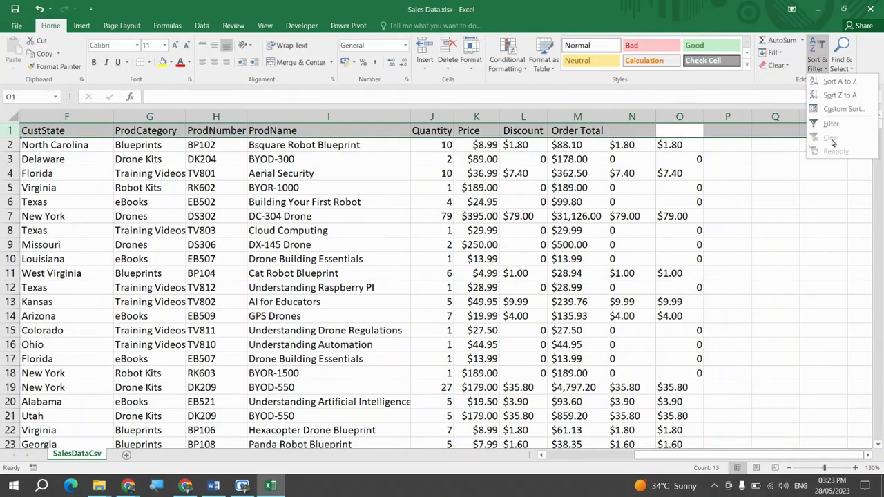
pyautogui.click(832, 124)
# Filter column O to show only the rows with the value 0.
pyautogui.hscroll(2, 711, 145)
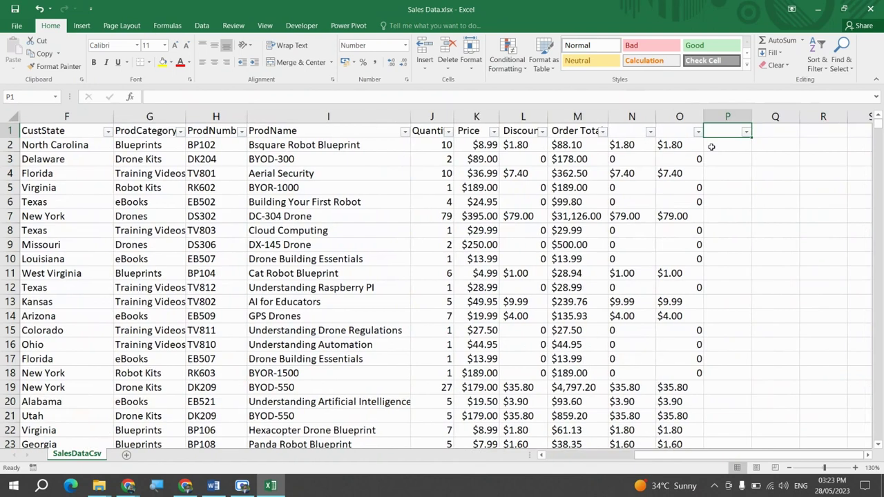
pyautogui.click(698, 132)
pyautogui.click(582, 243)
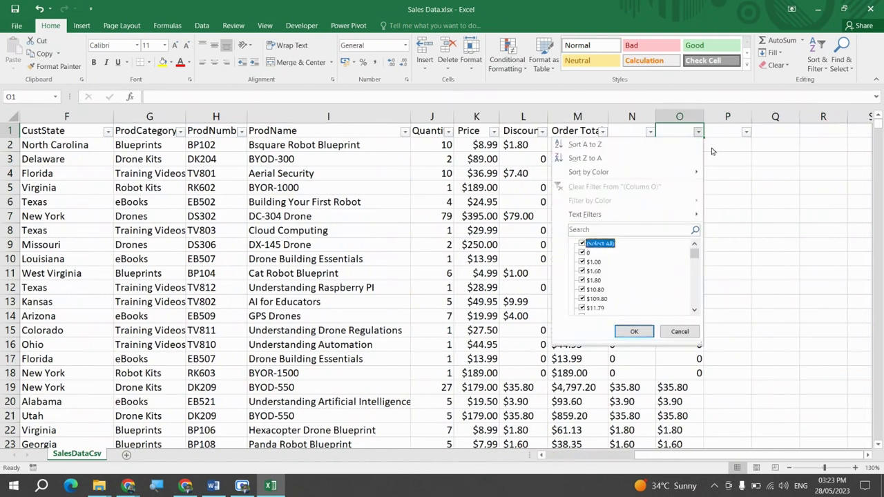
pyautogui.click(581, 253)
pyautogui.click(634, 331)
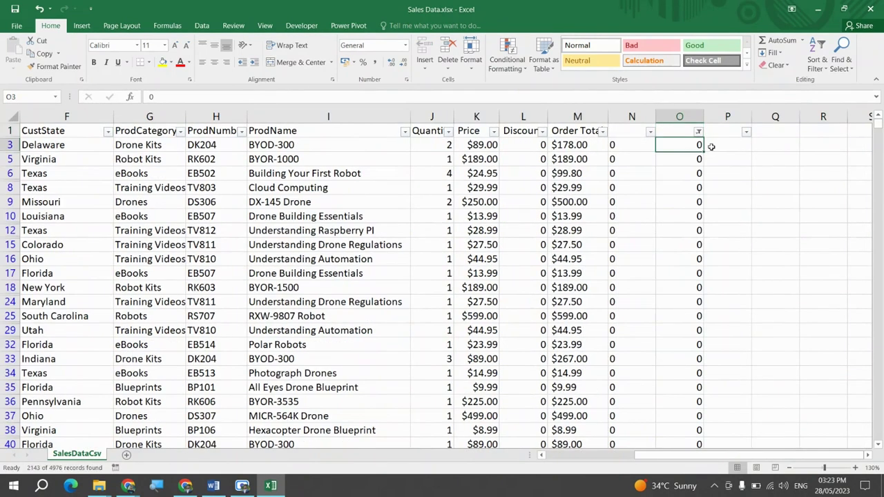
# Fill all the filtered zero cells in column O, from O3 down, with yellow.
pyautogui.hotkey('ctrl', 'shift', 'Down')
pyautogui.hotkey('ctrl', 'Up')
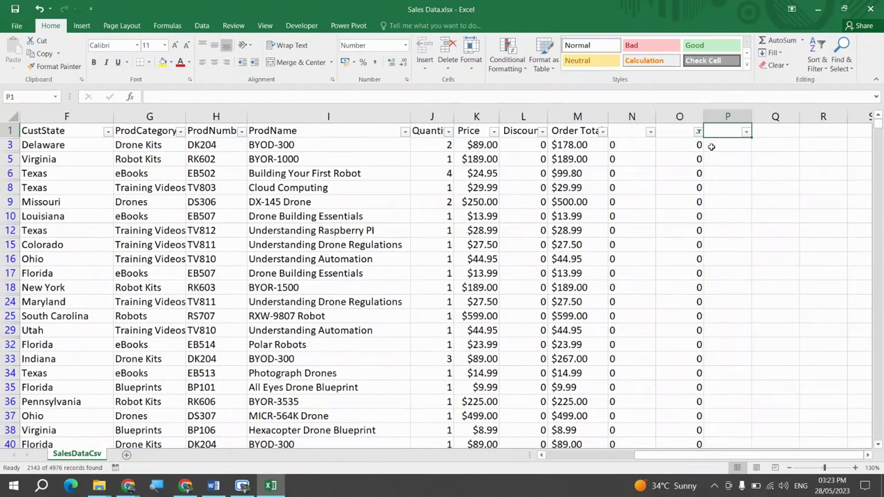
pyautogui.press('Down')
pyautogui.hotkey('ctrl', 'shift', 'Down')
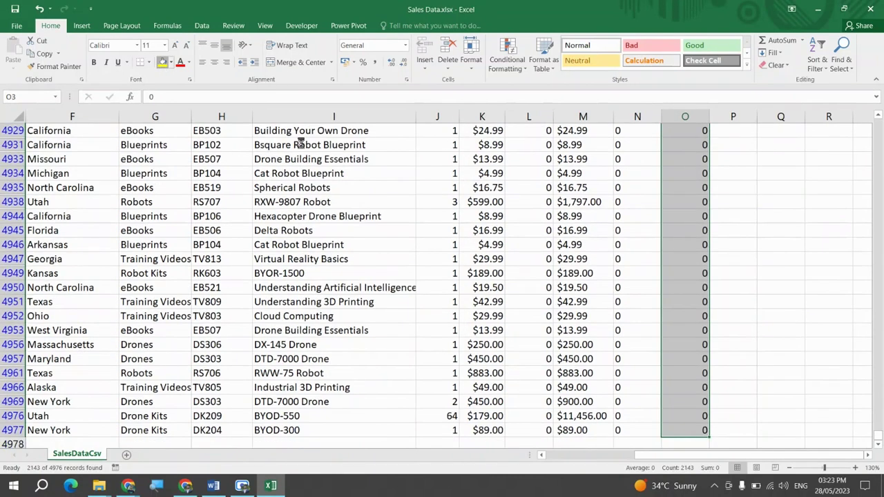
pyautogui.click(161, 62)
pyautogui.click(679, 191)
pyautogui.press('Up')
pyautogui.press('Up')
pyautogui.press('Up')
pyautogui.press('Up')
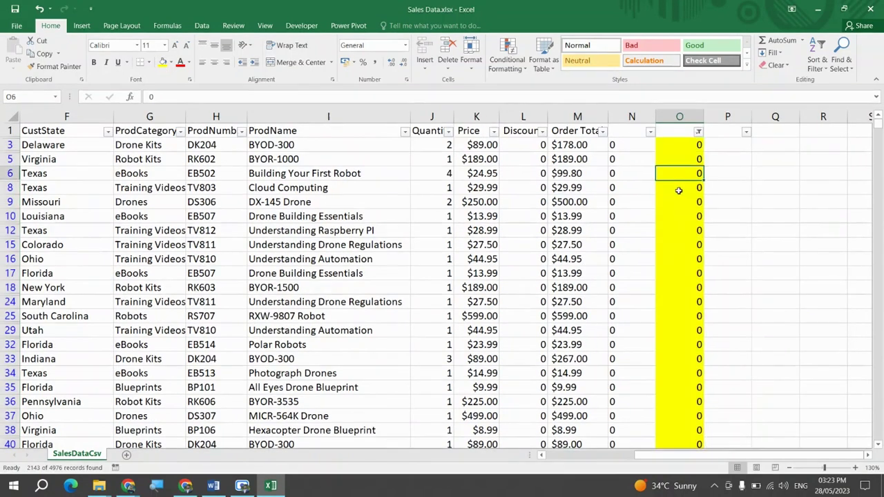
# Reset the filters so all rows are shown again with the header filter buttons kept.
pyautogui.hotkey('ctrl', 'shift', 'l')
pyautogui.hotkey('ctrl', 'shift', 'l')
pyautogui.press('Down')
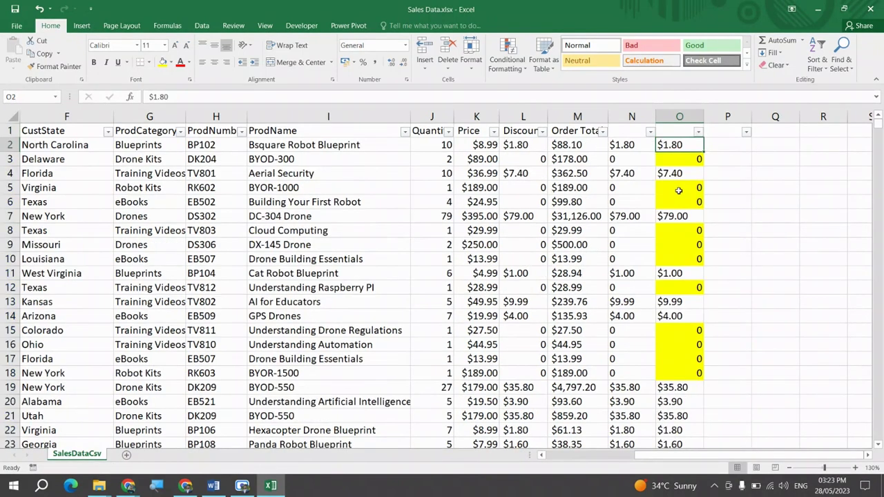
pyautogui.press('Down')
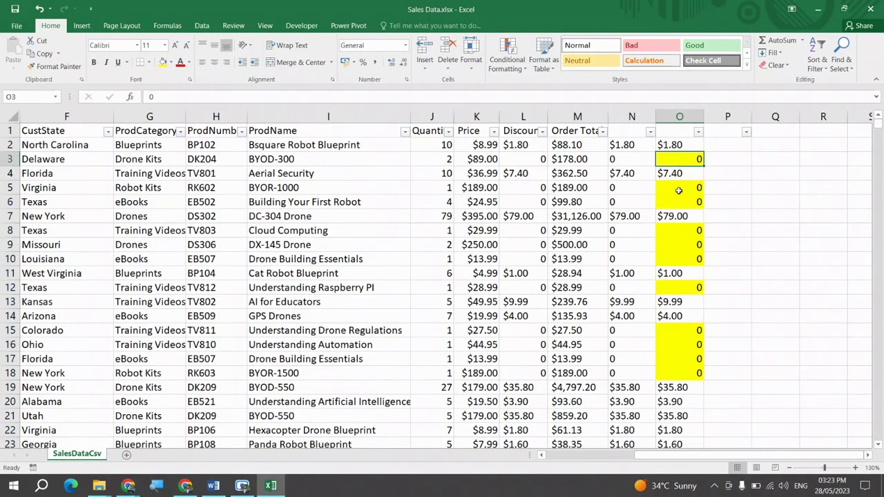
pyautogui.press('Up')
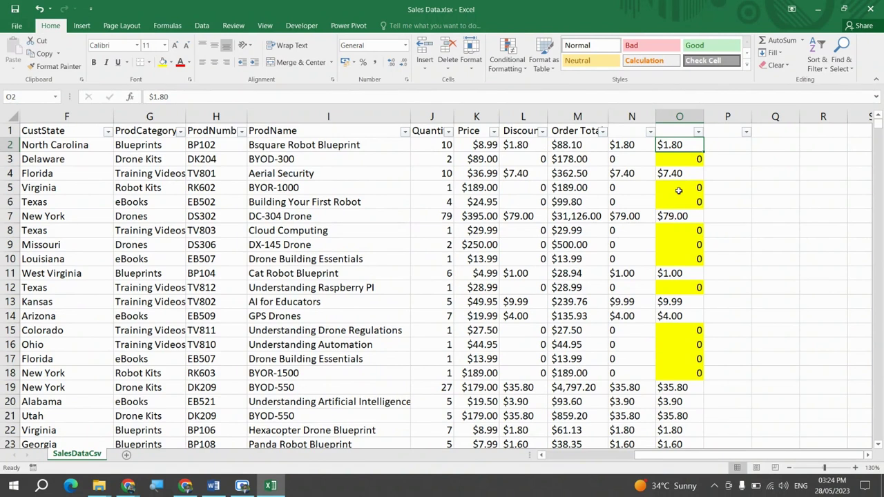
# Replace every "$" with nothing in column O from O2 down to the last row.
pyautogui.hotkey('ctrl', 'shift', 'Down')
pyautogui.hotkey('ctrl', 'h')
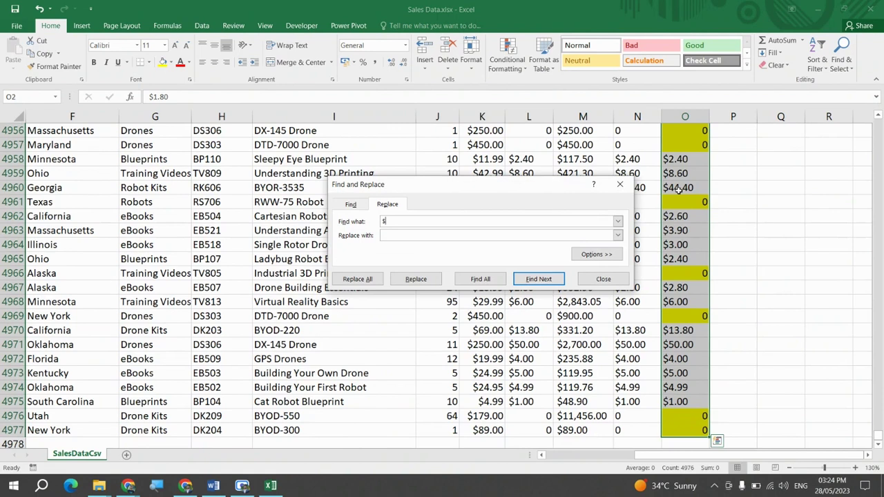
pyautogui.write('$')
pyautogui.press('Tab')
pyautogui.press('Tab')
pyautogui.press('Tab')
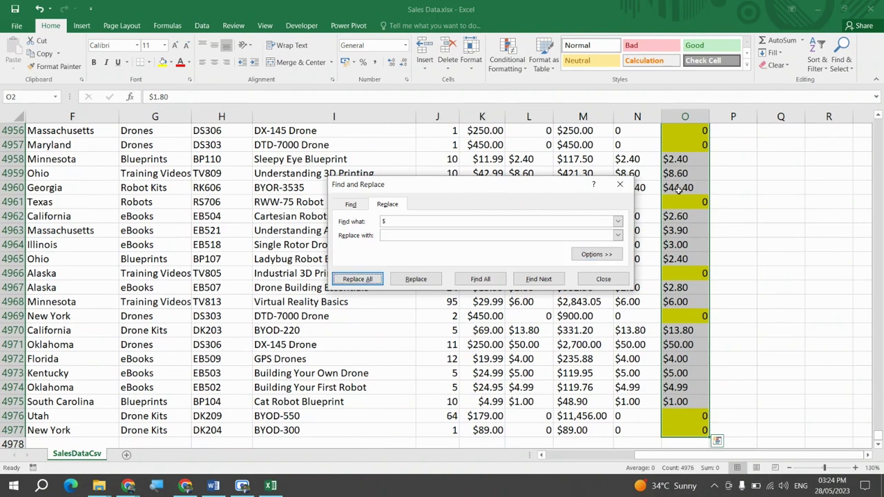
pyautogui.press('Return')
pyautogui.press('Return')
pyautogui.press('Escape')
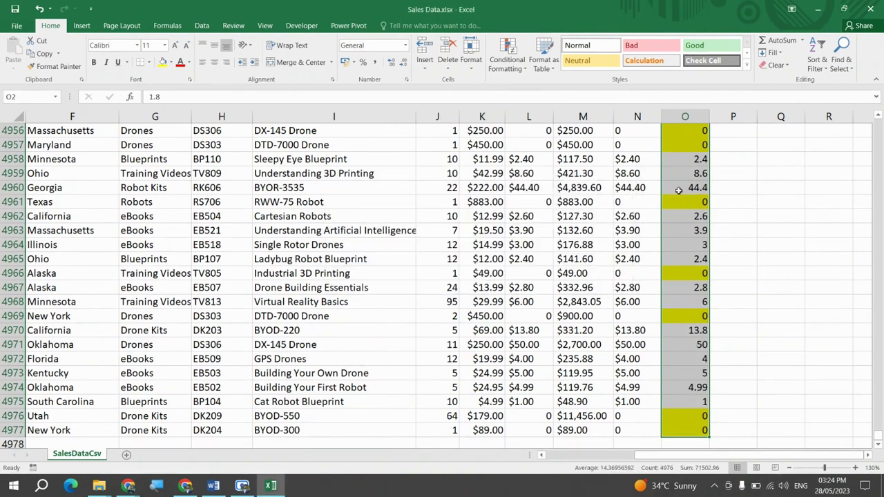
# Copy the cleaned values of column O from O2 down and paste them as values only into the Discount column at L2.
pyautogui.hotkey('ctrl', 'shift', 'Up')
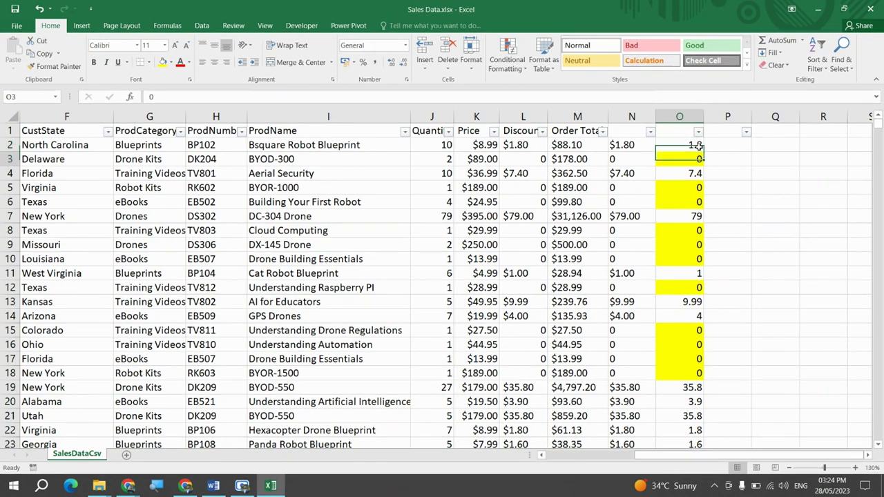
pyautogui.hotkey('ctrl', 'shift', 'Down')
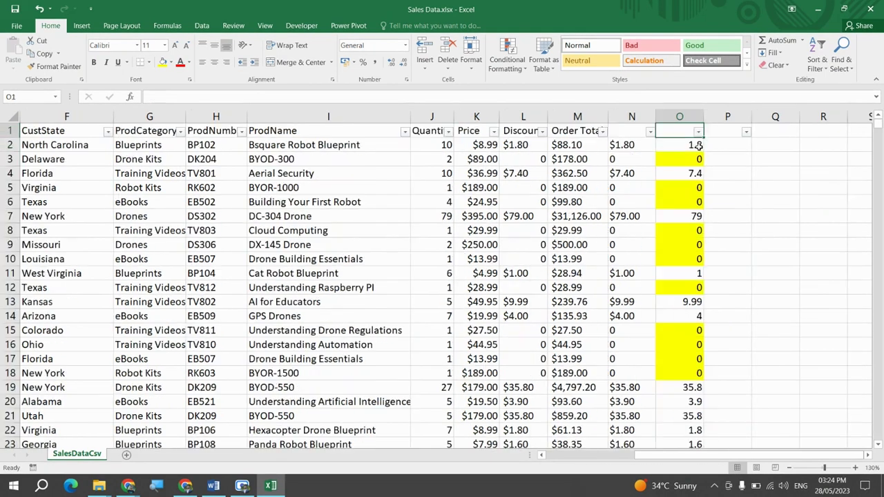
pyautogui.hotkey('ctrl', 'c')
pyautogui.press('Left')
pyautogui.press('Left')
pyautogui.press('Left')
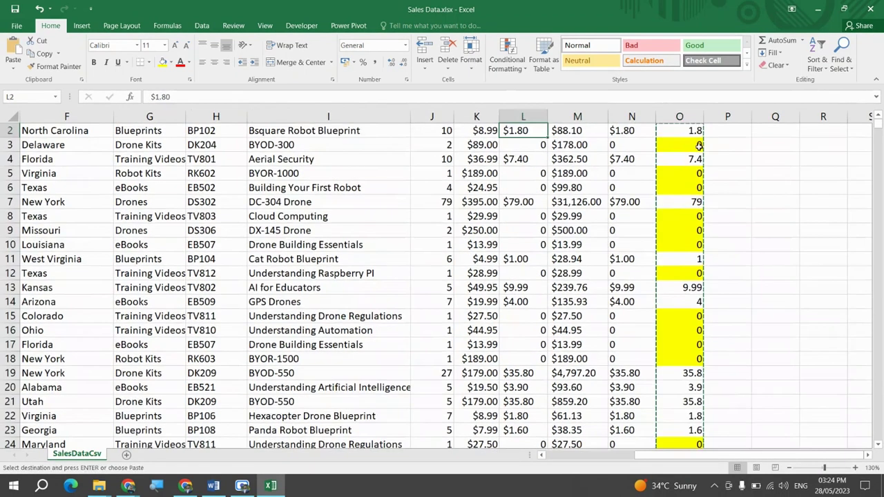
pyautogui.hotkey('ctrl', 'alt', 'v')
pyautogui.press('v')
pyautogui.press('Return')
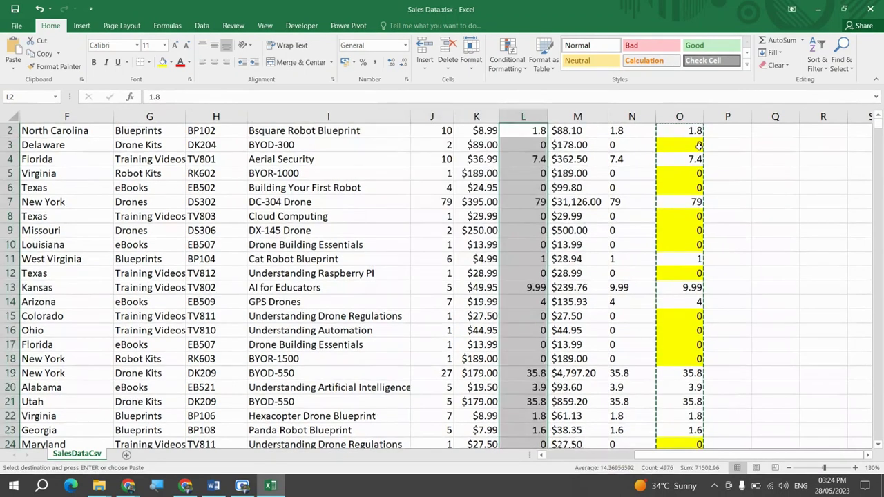
pyautogui.scroll(1, 699, 145)
pyautogui.press('Left')
pyautogui.hotkey('ctrl', 'c')
pyautogui.press('Right')
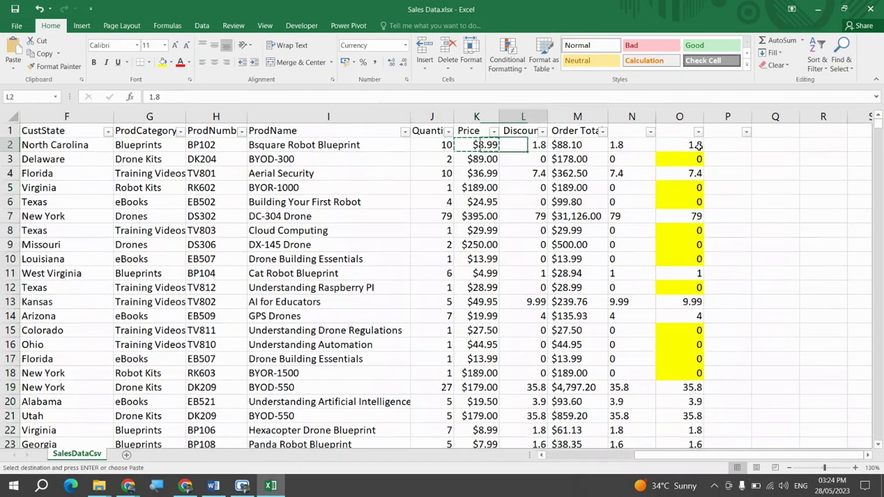
pyautogui.hotkey('ctrl', 'shift', 'Down')
pyautogui.press('Escape')
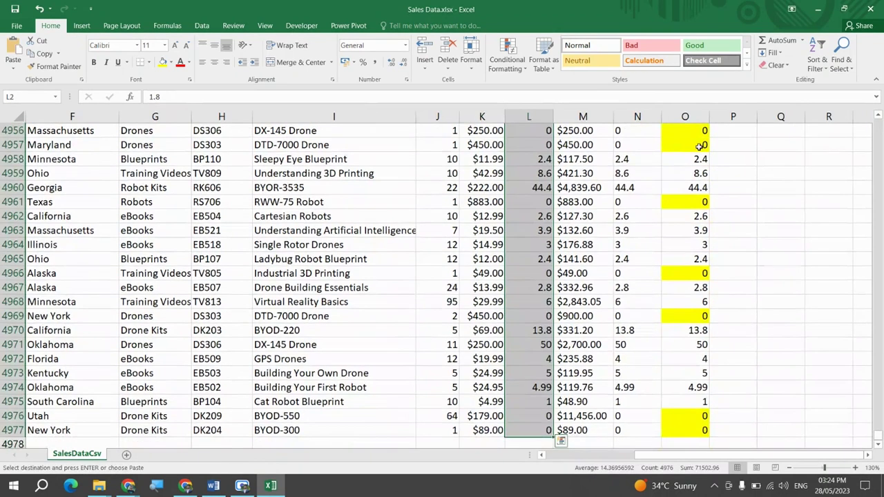
pyautogui.press('Left')
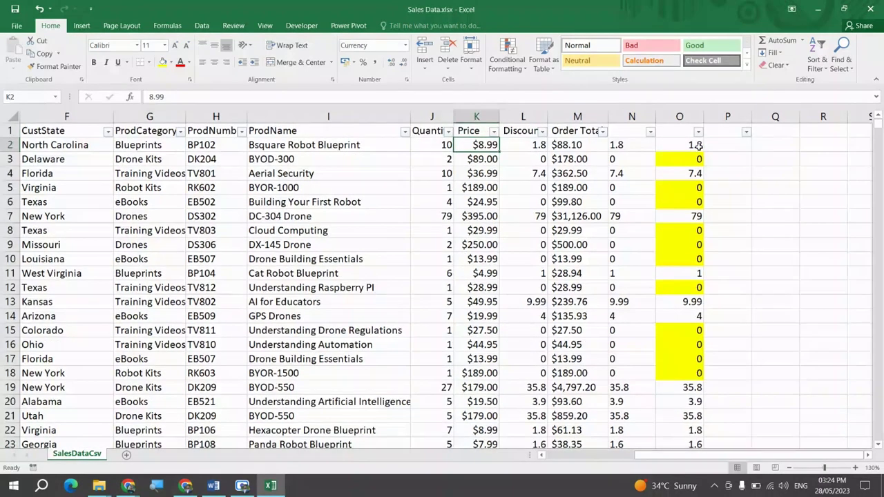
pyautogui.press('Right')
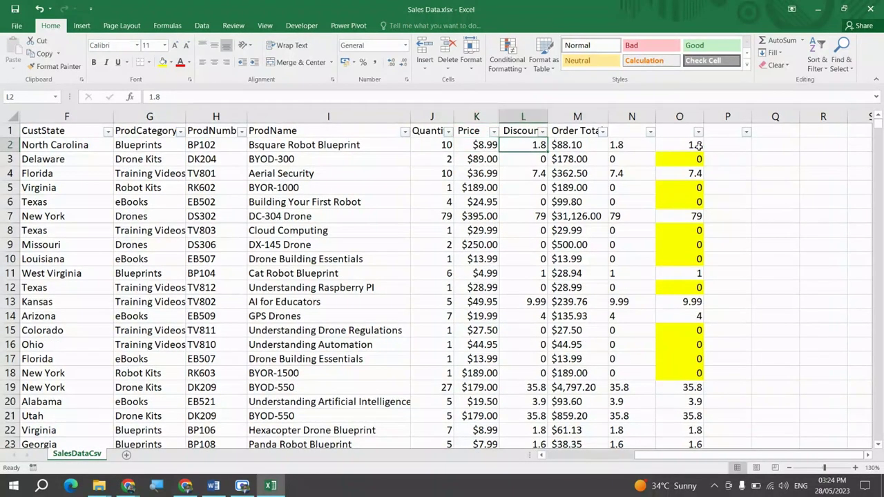
pyautogui.hotkey('ctrl', 'shift', 'Down')
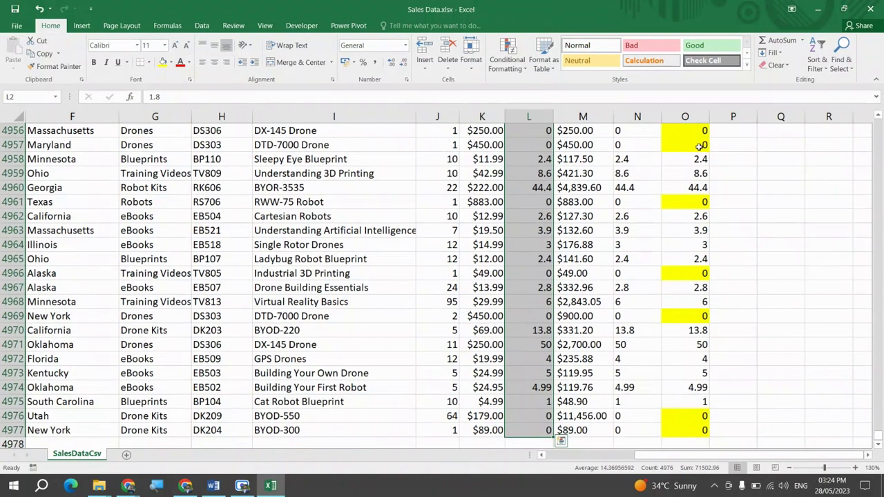
pyautogui.hotkey('ctrl', 'shift', 'Up')
pyautogui.press('Right')
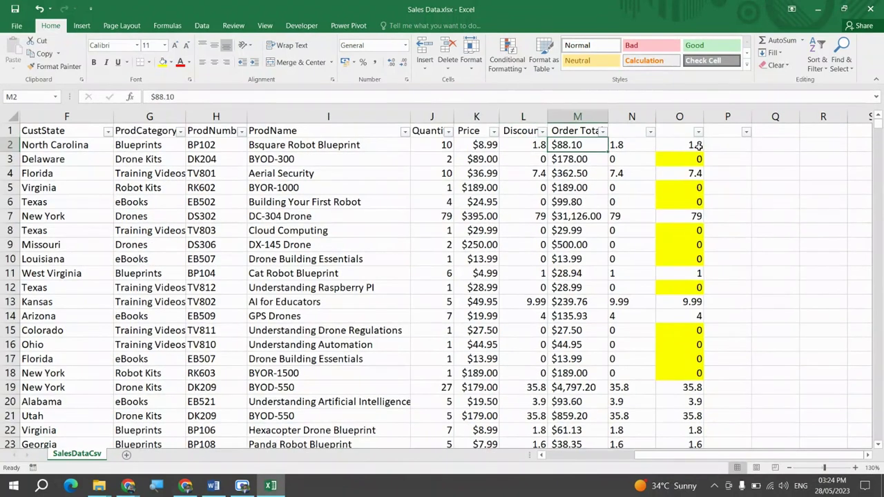
# Copy the Price cell K2 and paste only its formats onto the Discount values from L2 down to the last row.
pyautogui.press('Left')
pyautogui.press('Left')
pyautogui.hotkey('ctrl', 'c')
pyautogui.press('Right')
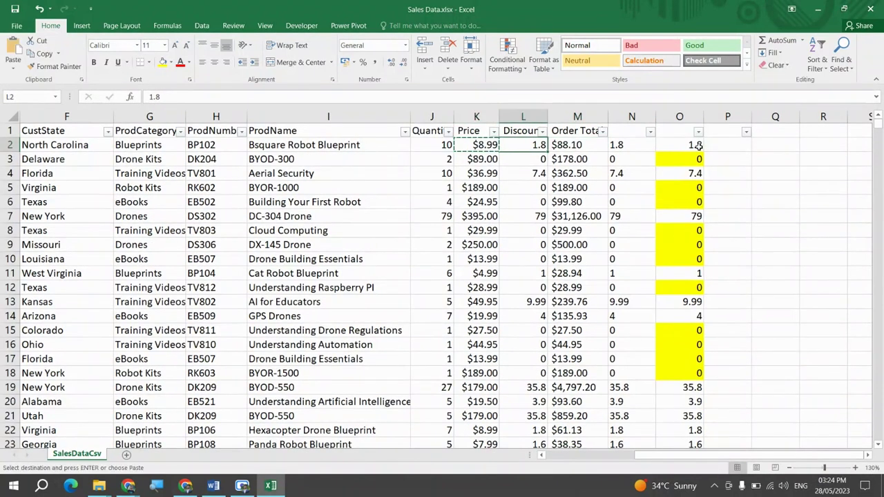
pyautogui.hotkey('ctrl', 'shift', 'Down')
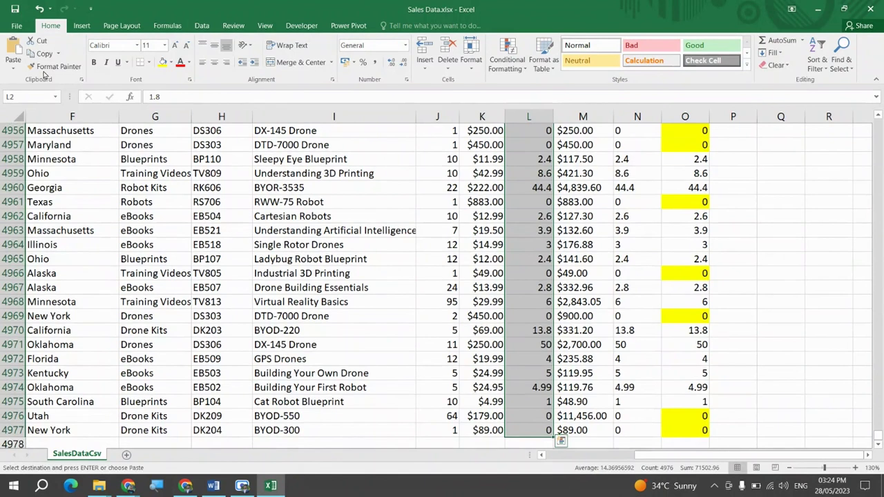
pyautogui.click(13, 66)
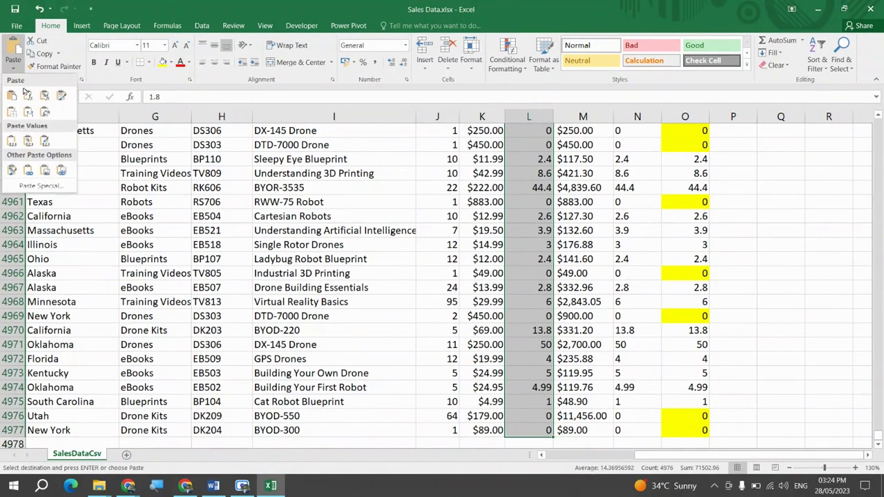
pyautogui.click(41, 186)
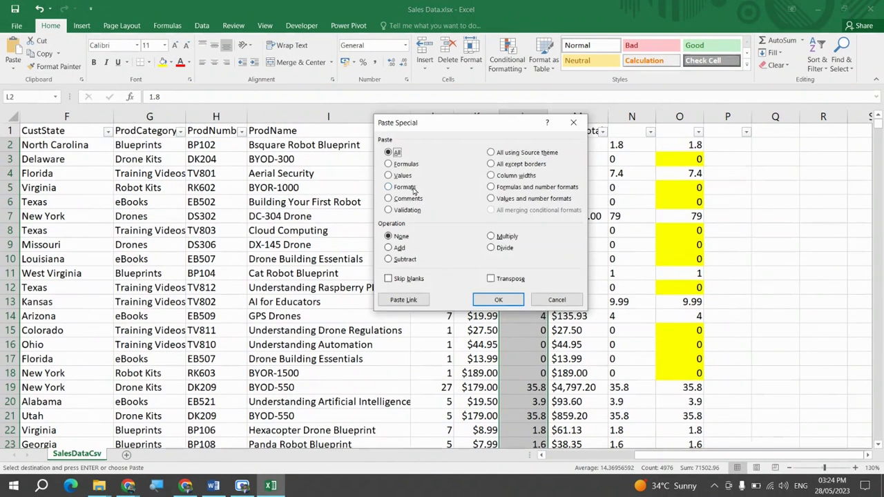
pyautogui.click(400, 187)
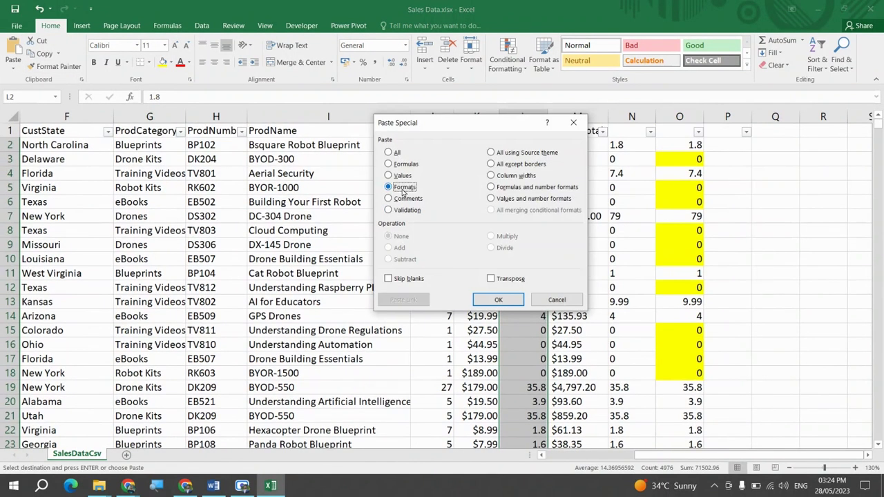
pyautogui.click(498, 299)
pyautogui.press('Left')
pyautogui.press('Right')
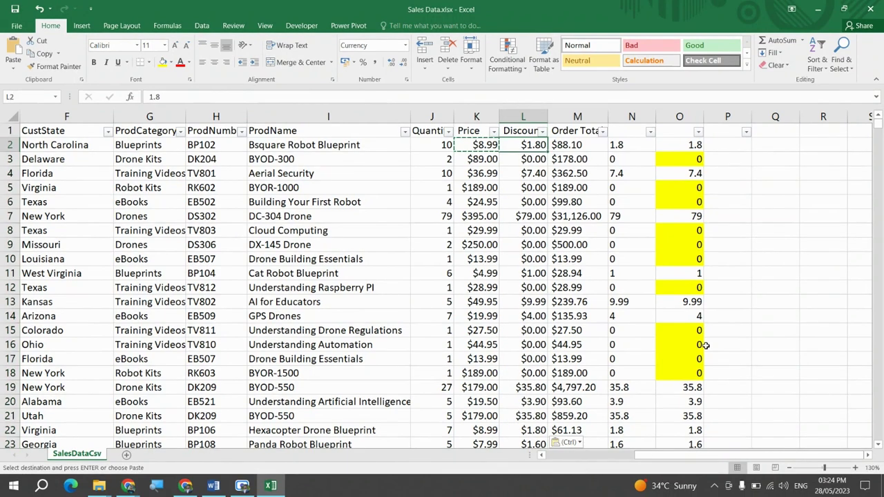
pyautogui.press('Escape')
# Inspect the reformatted Discount values and the column's filter list, leaving the column unfiltered.
pyautogui.press('Down')
pyautogui.press('Right')
pyautogui.press('Left')
pyautogui.press('Down')
pyautogui.press('Down')
pyautogui.press('Down')
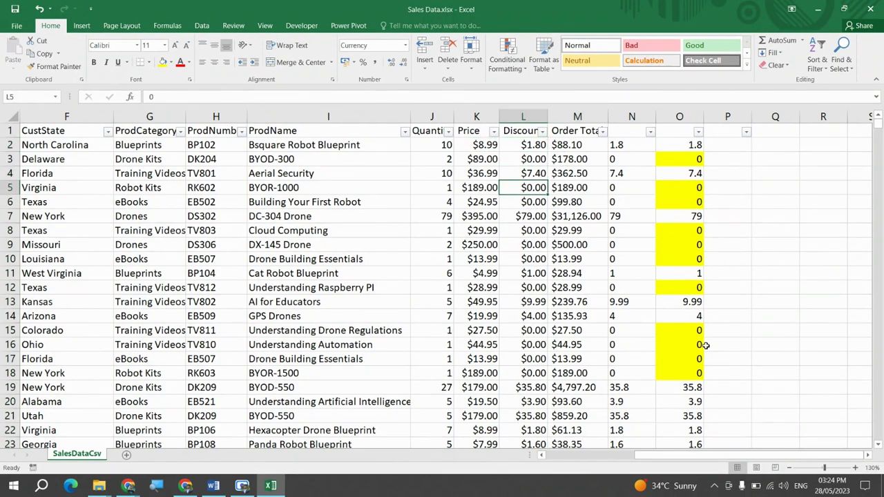
pyautogui.hotkey('ctrl', 'Up')
pyautogui.hotkey('alt', 'Down')
pyautogui.press('Up')
pyautogui.press('Down')
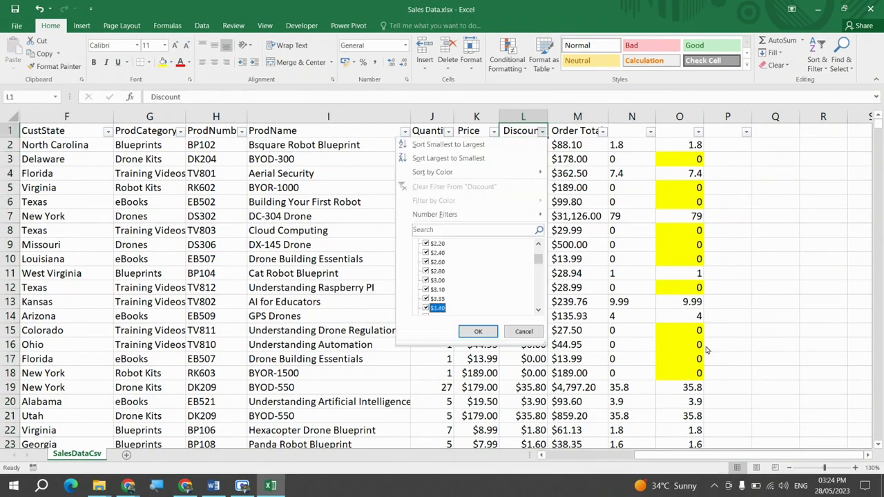
pyautogui.press('Down')
pyautogui.press('Down')
pyautogui.press('Escape')
pyautogui.press('Down')
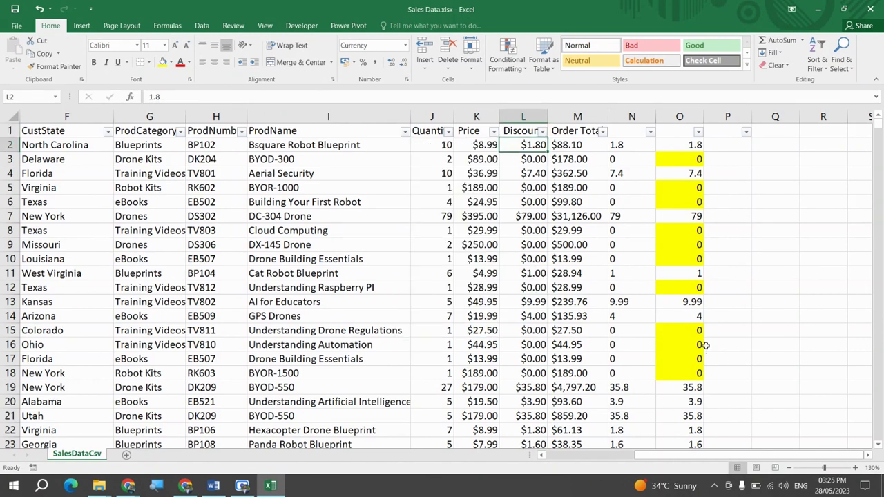
# Change the formula in N2 to =TRIM(M2) and fill it down column N to the last row.
pyautogui.press('Right')
pyautogui.press('Right')
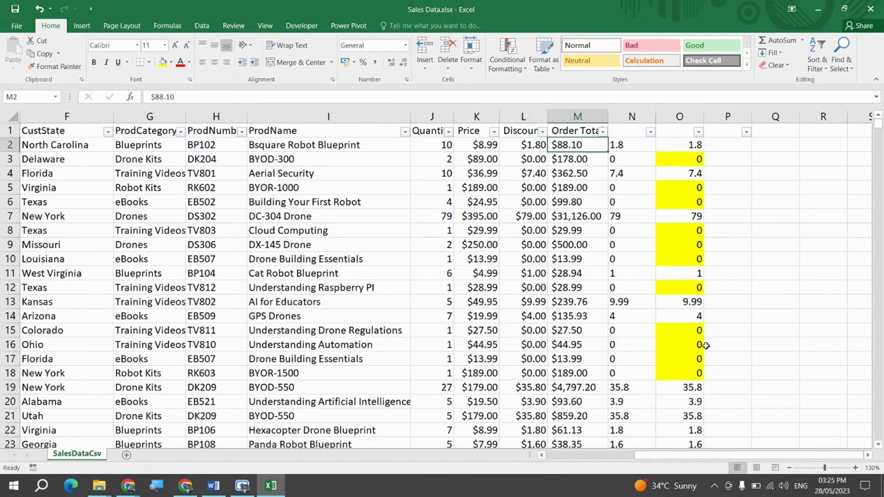
pyautogui.press('F2')
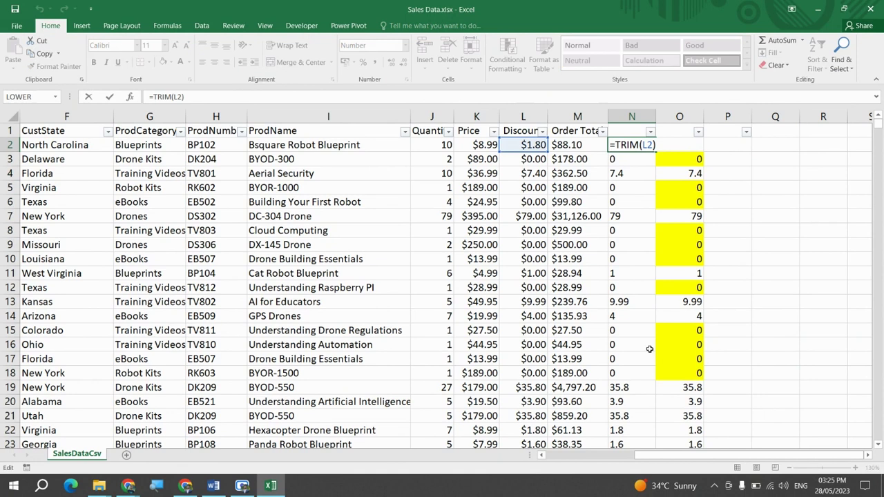
pyautogui.press('F2')
pyautogui.press('Right')
pyautogui.hotkey('ctrl', 'Return')
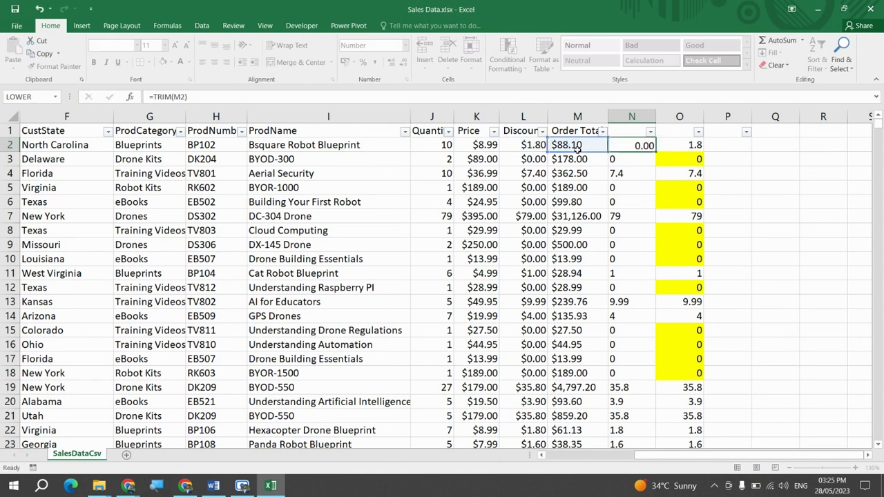
pyautogui.hotkey('ctrl', 'shift', 'Down')
pyautogui.hotkey('ctrl', 'd')
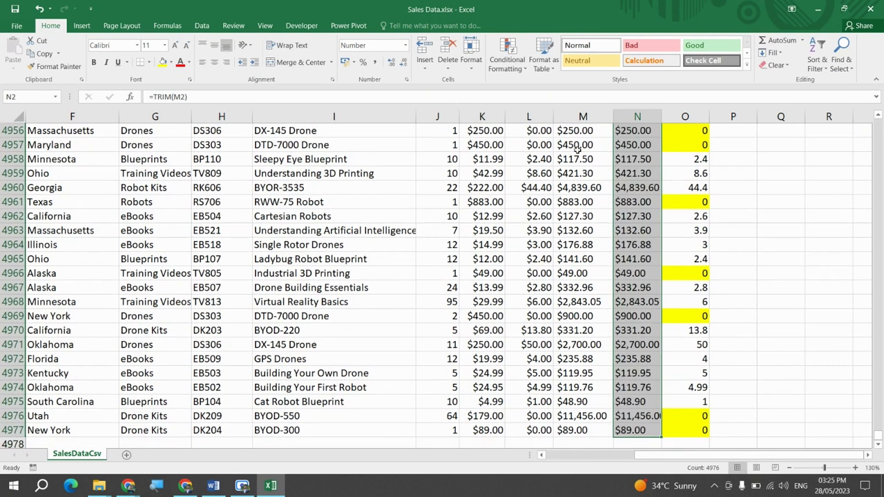
pyautogui.hotkey('ctrl', 'Up')
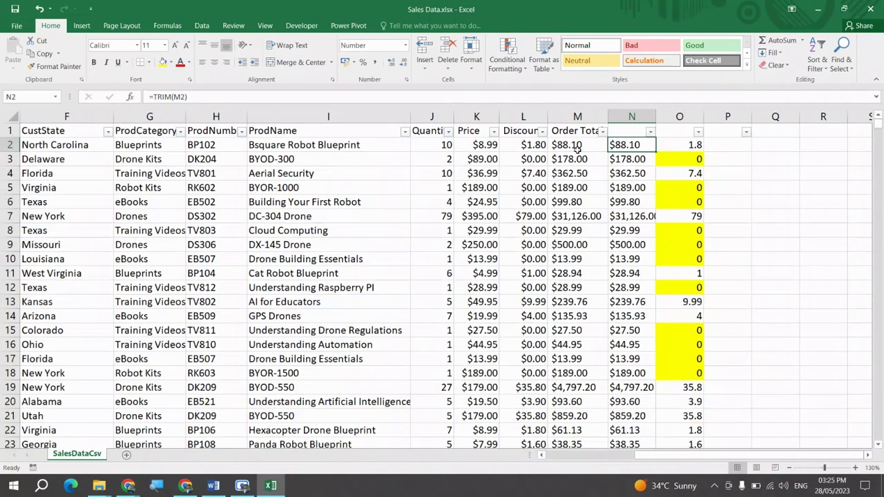
# Copy the trimmed results of column N from N2 down and paste their values and formats into column O at O2.
pyautogui.press('Right')
pyautogui.hotkey('ctrl', 'shift', 'Down')
pyautogui.hotkey('ctrl', 'c')
pyautogui.hotkey('ctrl', 'Up')
pyautogui.hotkey('ctrl', 'alt', 'v')
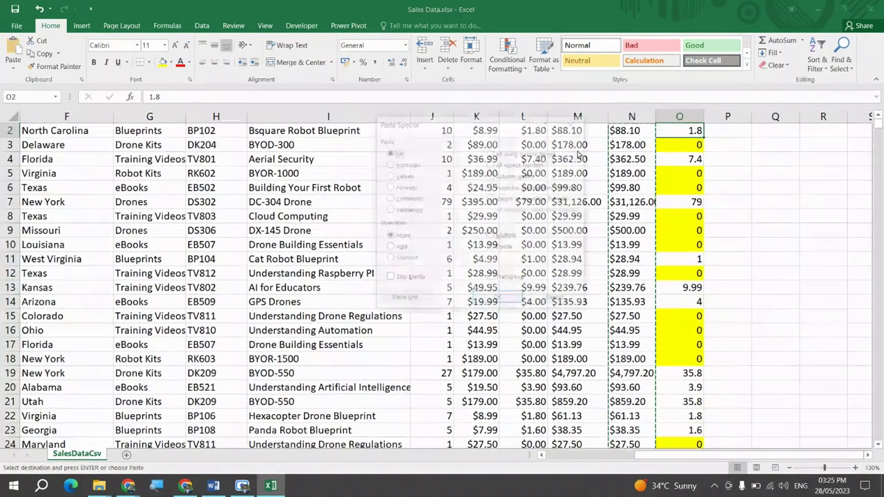
pyautogui.press('v')
pyautogui.press('Return')
pyautogui.hotkey('ctrl', 'alt', 'v')
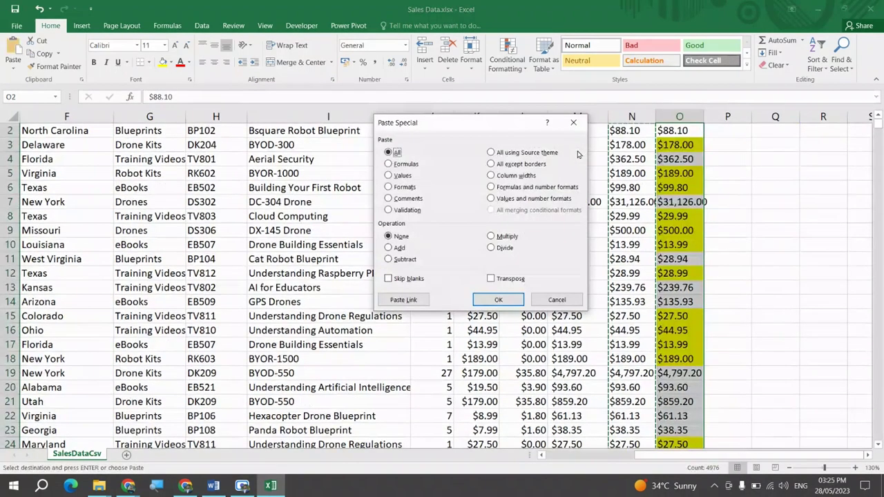
pyautogui.press('t')
pyautogui.press('Return')
pyautogui.press('Escape')
pyautogui.scroll(1, 577, 148)
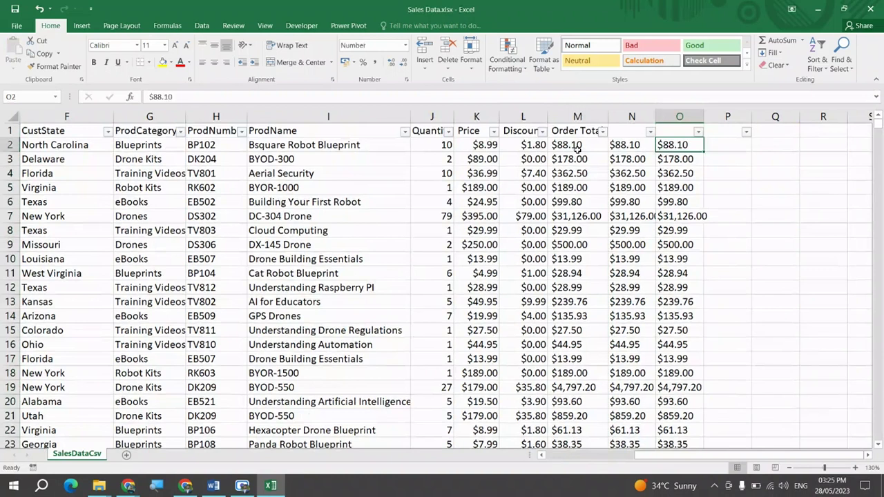
# Replace every "$" with nothing in the trimmed order totals in column O, from O2 down to the last row.
pyautogui.hotkey('ctrl', 'shift', 'Down')
pyautogui.hotkey('ctrl', 'h')
pyautogui.hotkey('alt', 't')
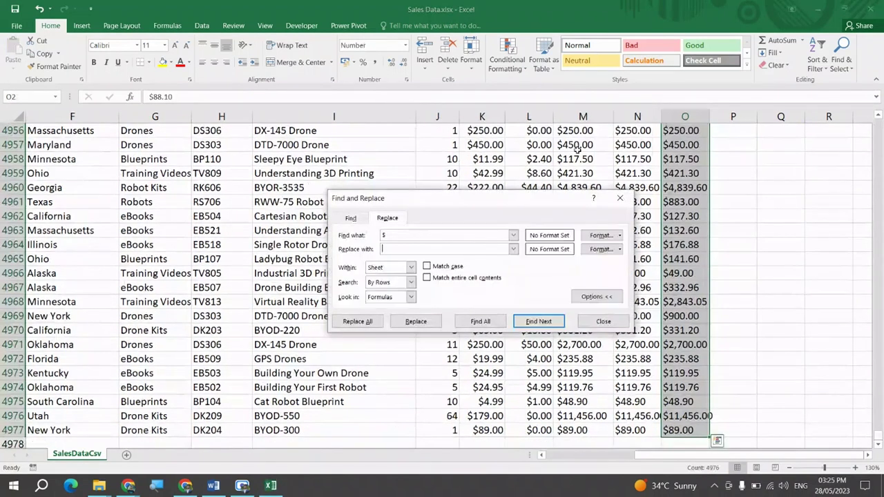
pyautogui.hotkey('alt', 't')
pyautogui.hotkey('alt', 'a')
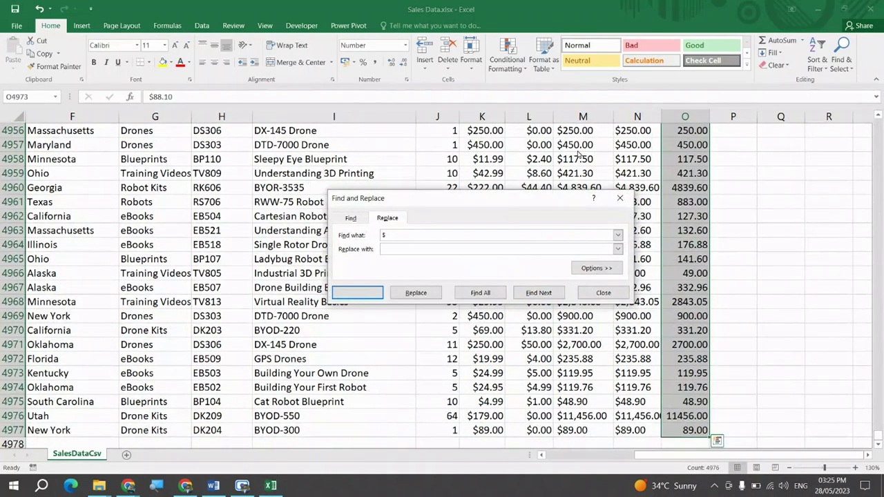
pyautogui.press('Return')
pyautogui.press('Escape')
pyautogui.hotkey('ctrl', 'Up')
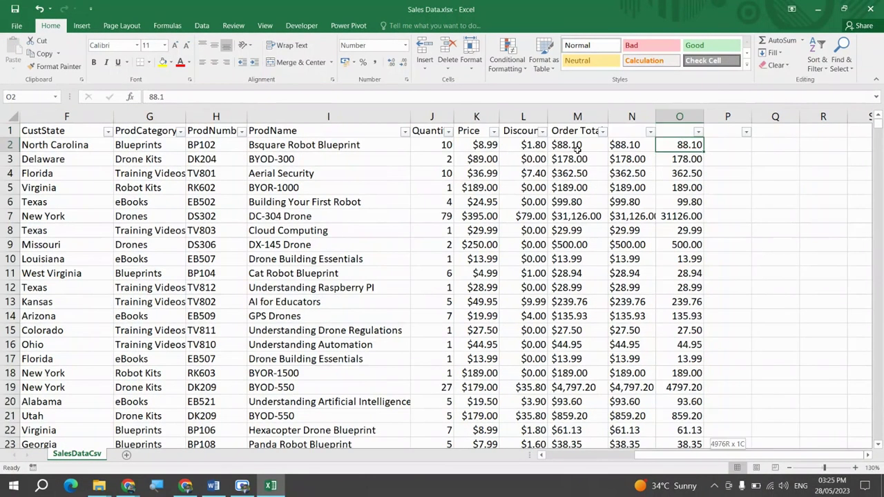
# Copy the cleaned order totals from O2 down and paste them as values only into the Order Total column at M2.
pyautogui.hotkey('ctrl', 'shift', 'Down')
pyautogui.hotkey('ctrl', 'c')
pyautogui.press('Left')
pyautogui.press('Left')
pyautogui.hotkey('ctrl', 'alt', 'v')
pyautogui.press('v')
pyautogui.press('Return')
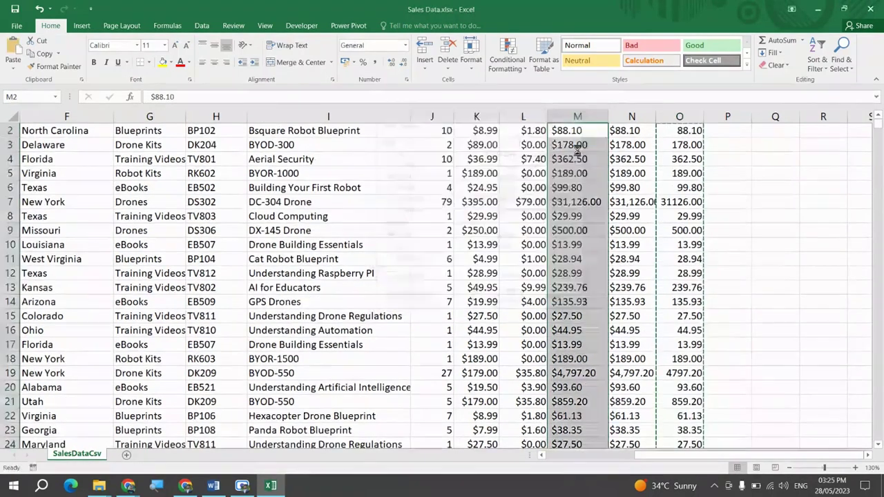
pyautogui.press('Up')
pyautogui.press('Right')
pyautogui.hotkey('ctrl', 'space')
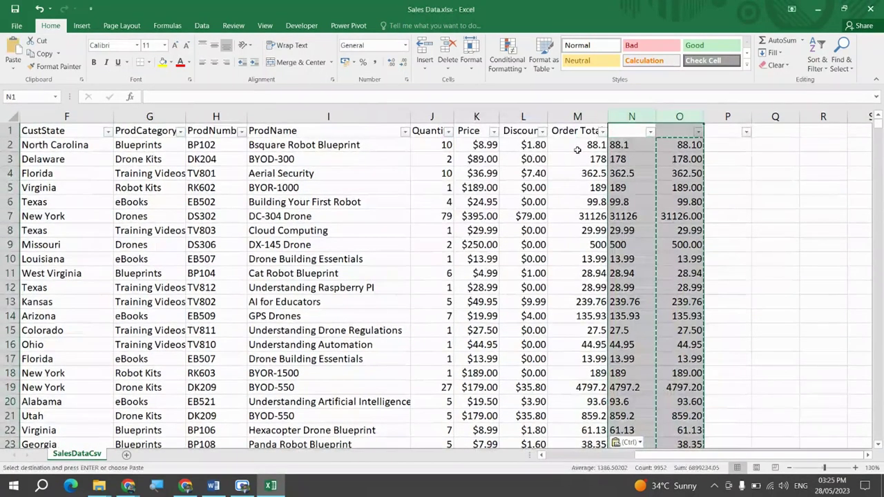
pyautogui.press('Escape')
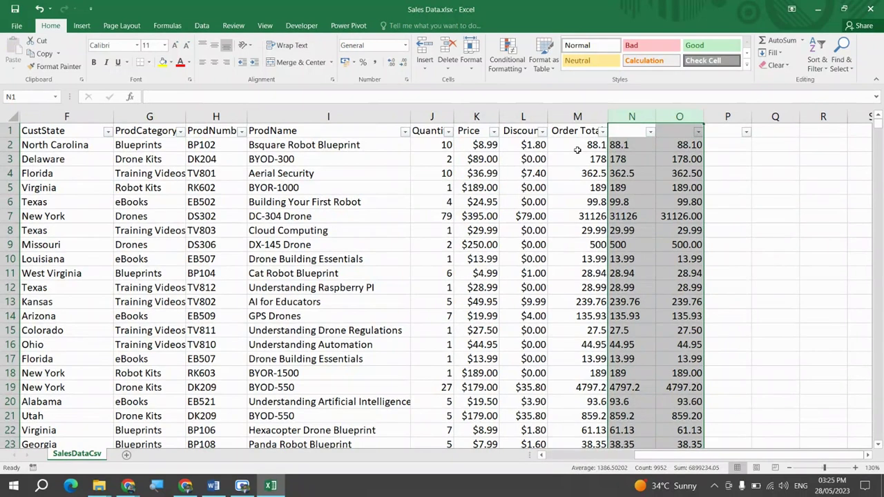
pyautogui.press('Right')
pyautogui.press('Right')
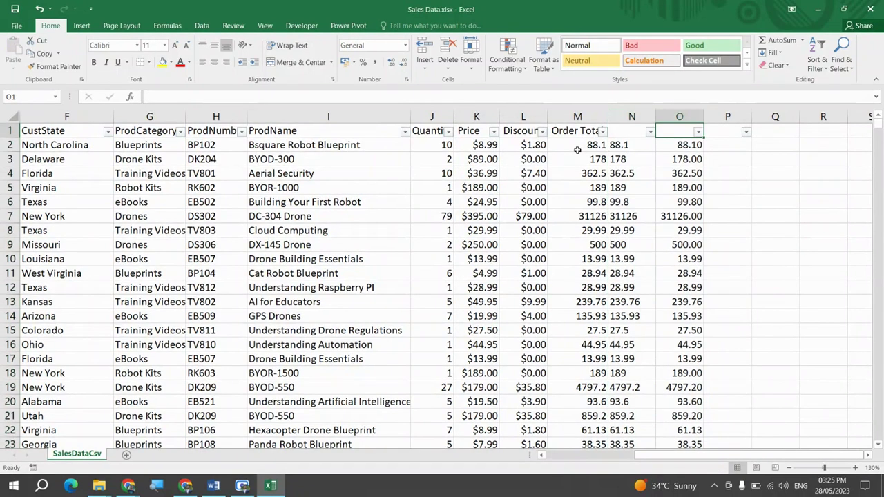
pyautogui.press('Left')
pyautogui.press('Left')
pyautogui.hotkey('ctrl', 'space')
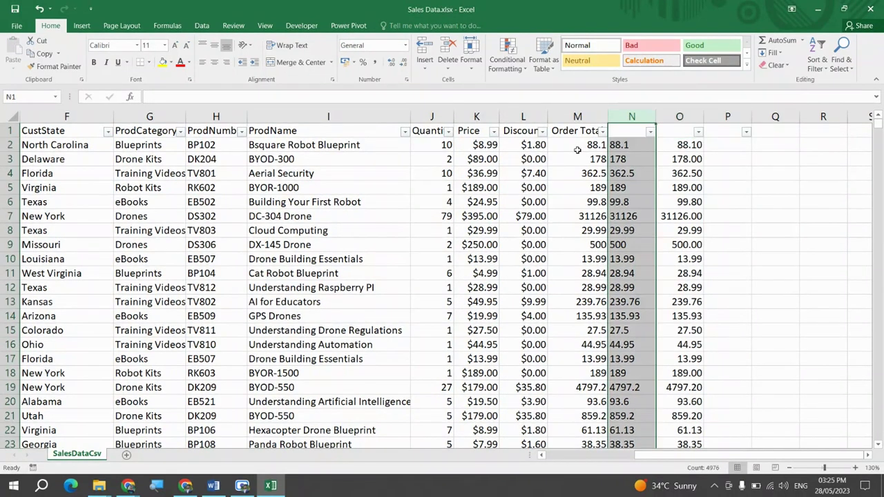
pyautogui.press('Right')
pyautogui.press('Left')
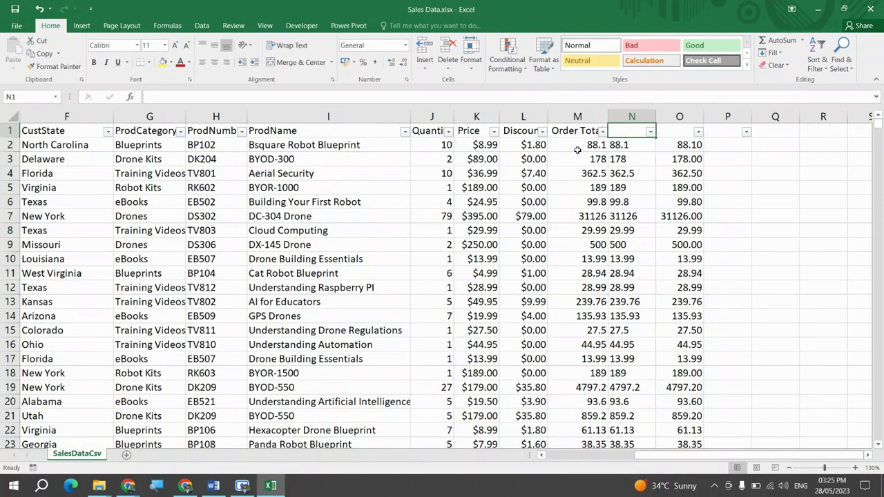
# Delete the helper columns N through R beside the Order Total column.
pyautogui.hotkey('ctrl', 'space')
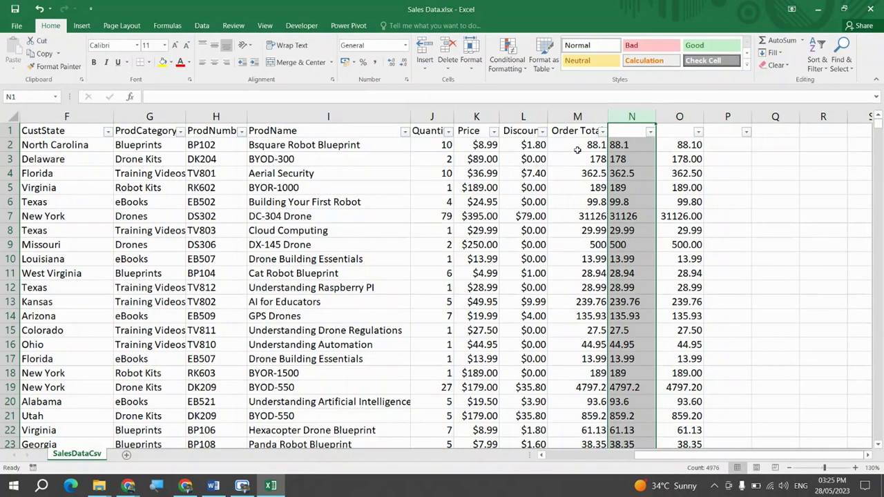
pyautogui.hotkey('shift', 'Right')
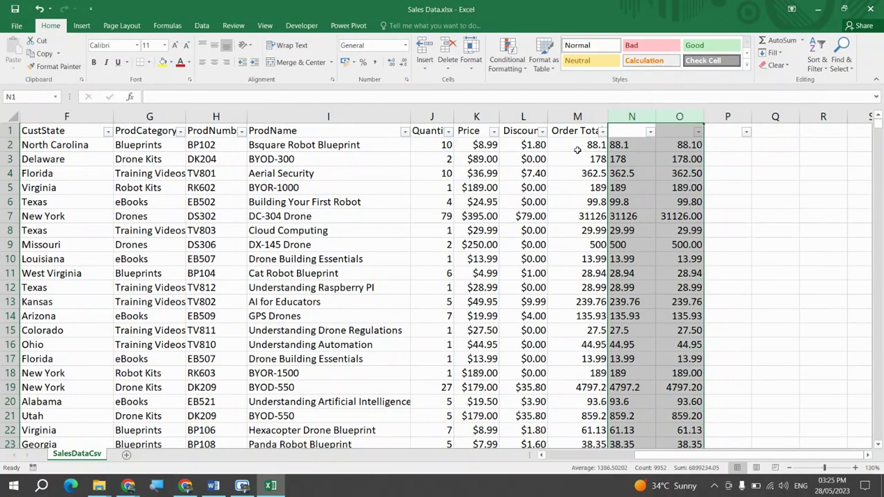
pyautogui.hotkey('shift', 'Right')
pyautogui.hotkey('shift', 'Right')
pyautogui.hotkey('shift', 'Right')
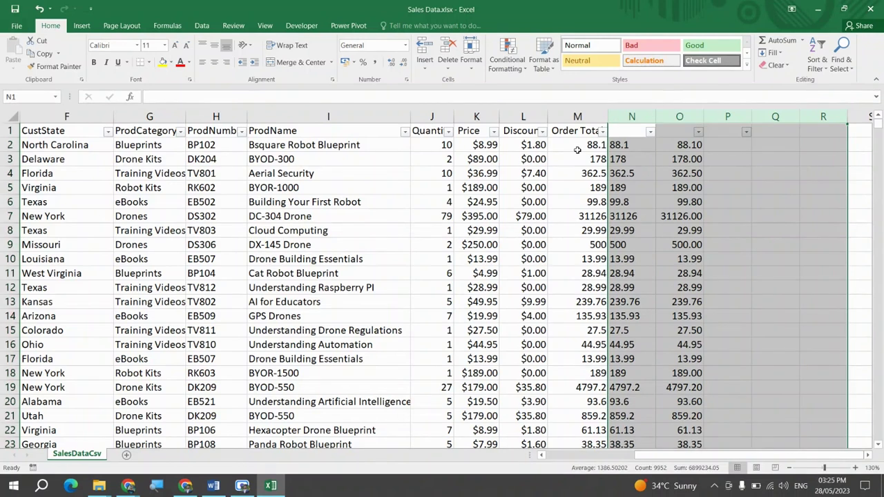
pyautogui.press('Delete')
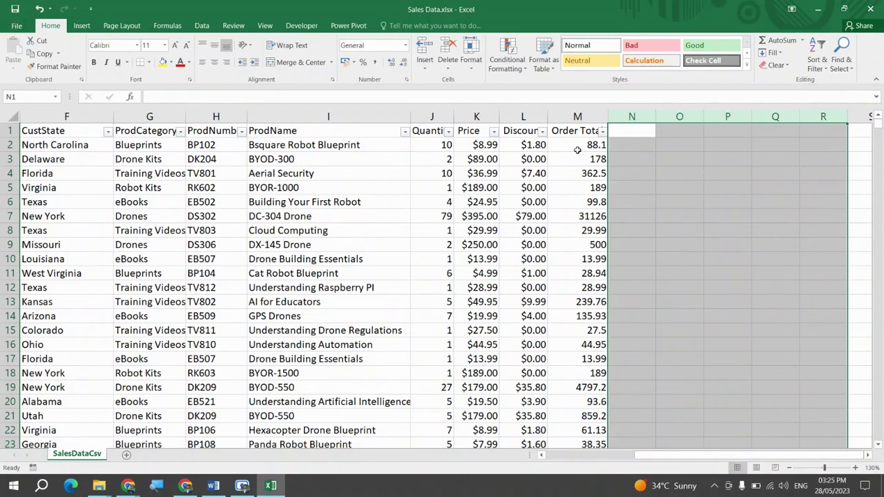
# Examine the Price, Discount and Order Total columns from row 2 down to the last row.
pyautogui.press('Left')
pyautogui.press('Left')
pyautogui.press('Down')
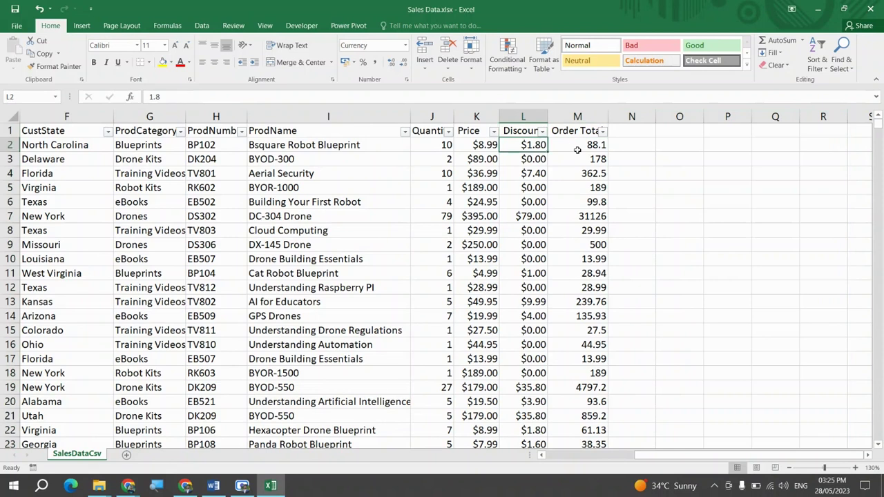
pyautogui.press('Right')
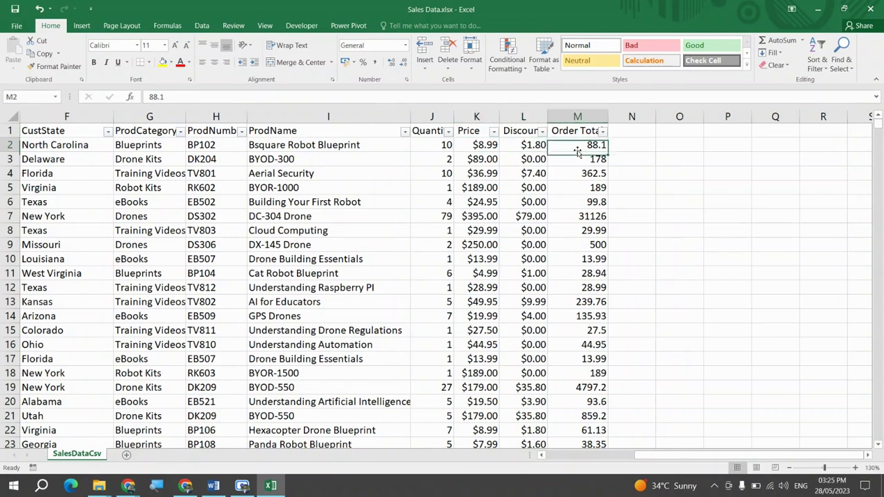
pyautogui.hotkey('shift', 'Left')
pyautogui.hotkey('shift', 'Left')
pyautogui.hotkey('ctrl', 'Down')
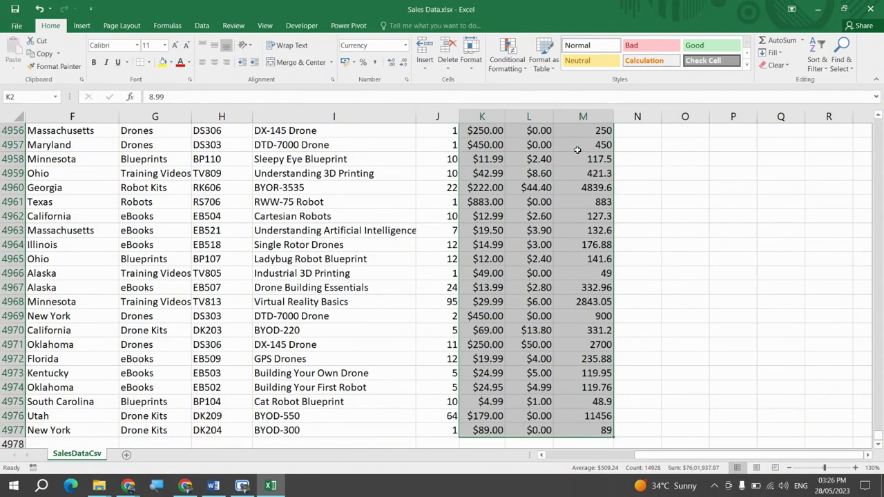
pyautogui.hotkey('ctrl', 'Up')
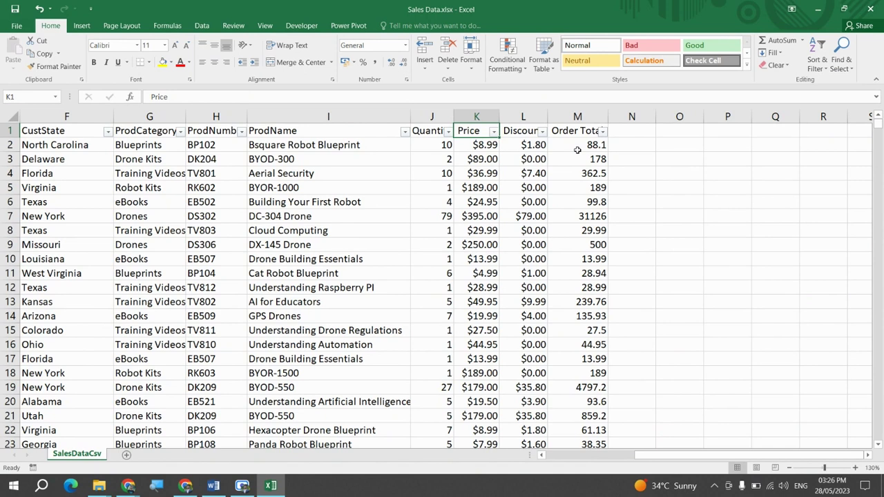
pyautogui.press('Right')
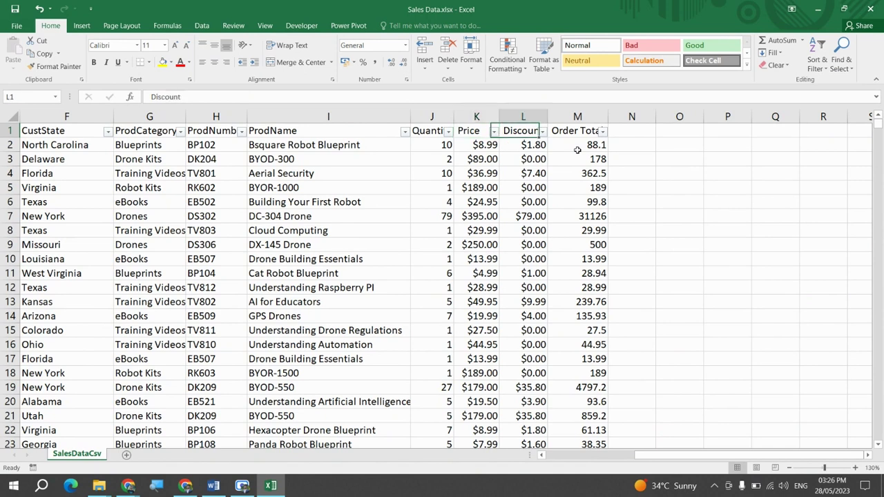
# Examine the Price and Discount columns from row 2 down to the last row.
pyautogui.press('Left')
pyautogui.press('Down')
pyautogui.hotkey('ctrl', 'shift', 'Down')
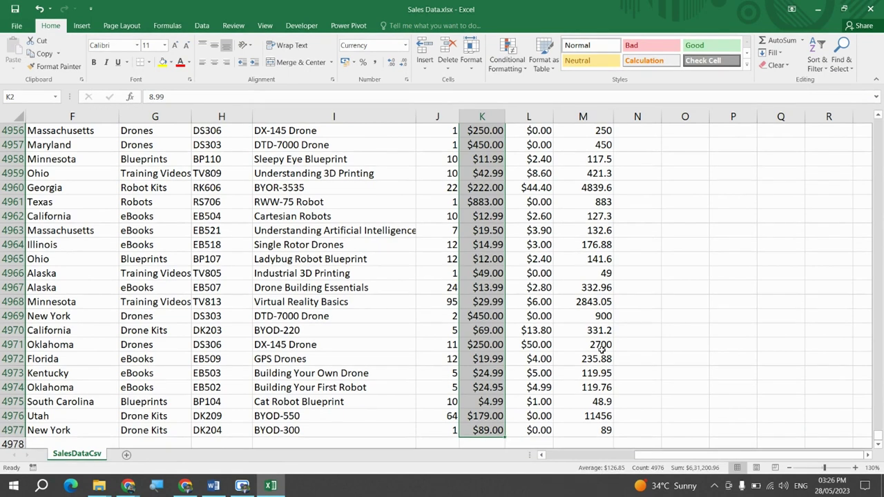
pyautogui.press('Right')
pyautogui.hotkey('ctrl', 'shift', 'Down')
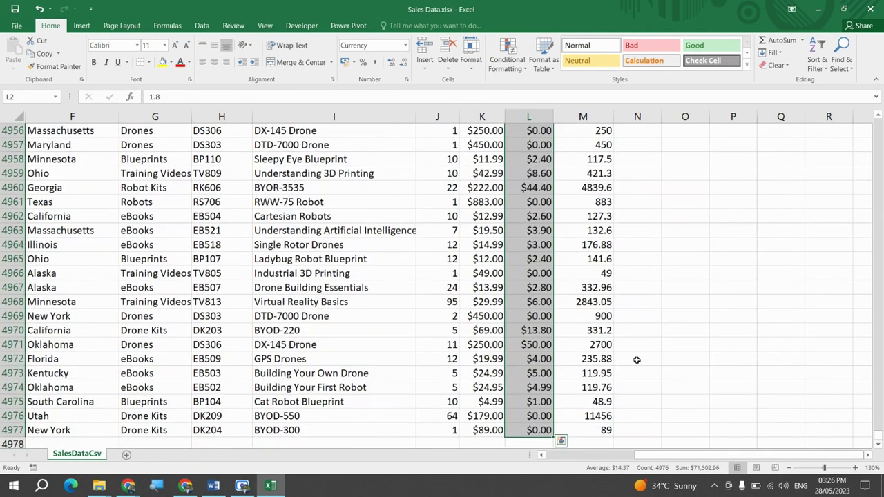
pyautogui.press('Right')
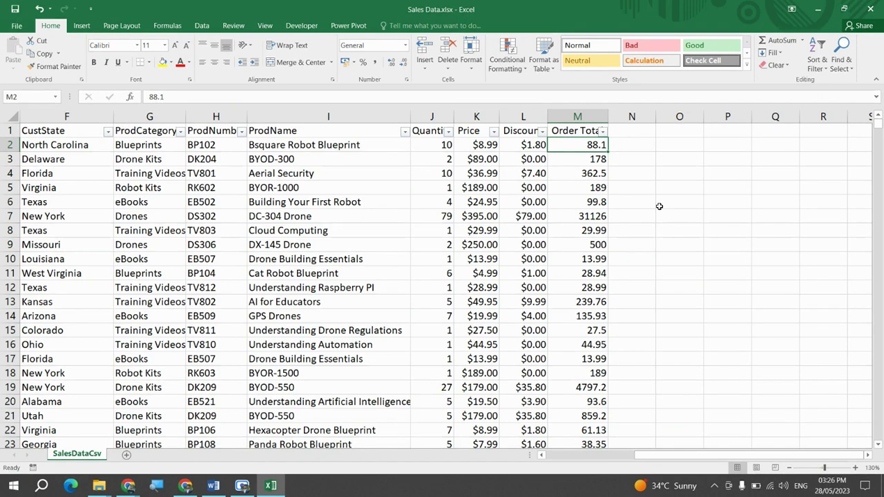
pyautogui.press('Right')
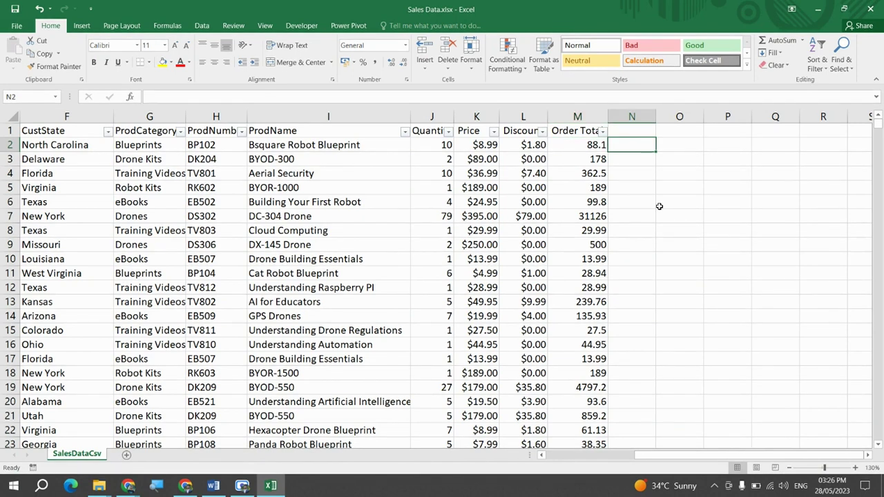
pyautogui.write('=')
pyautogui.press('Escape')
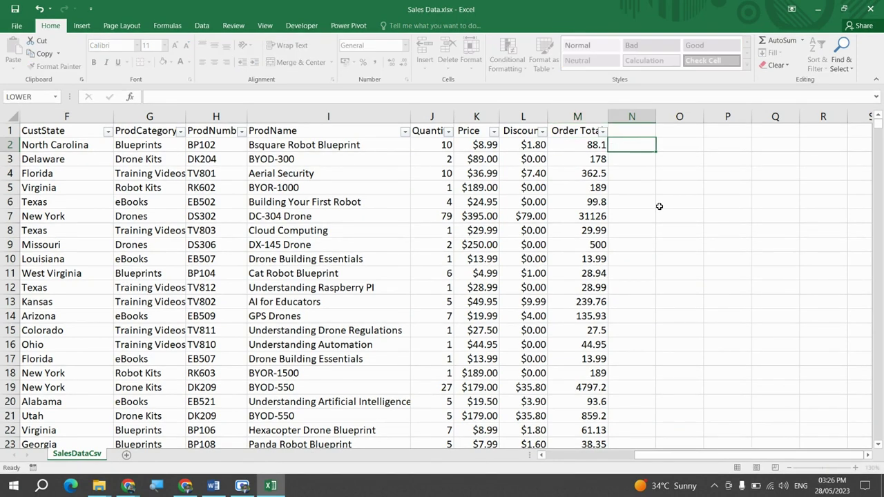
pyautogui.press('Left')
pyautogui.press('Left')
pyautogui.press('Left')
pyautogui.press('Left')
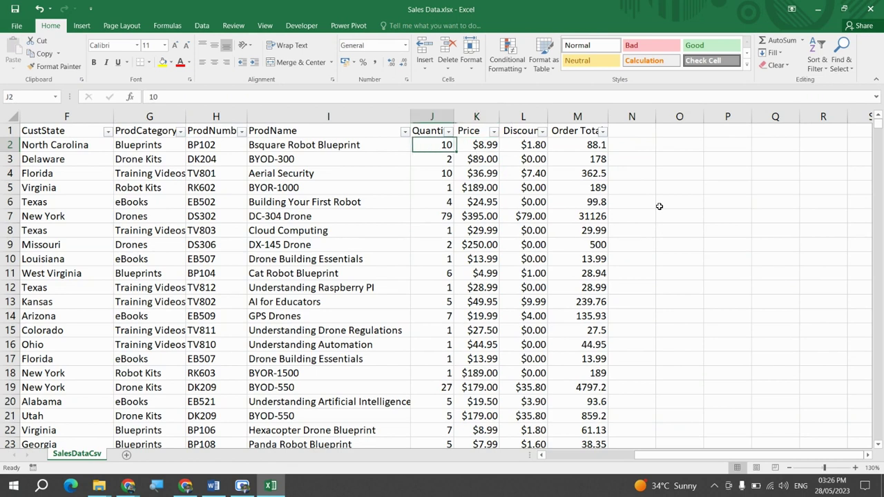
# Enter the formula =K2*J2 in N2 to multiply the price by the quantity.
pyautogui.press('Right')
pyautogui.press('Right')
pyautogui.press('Right')
pyautogui.press('Right')
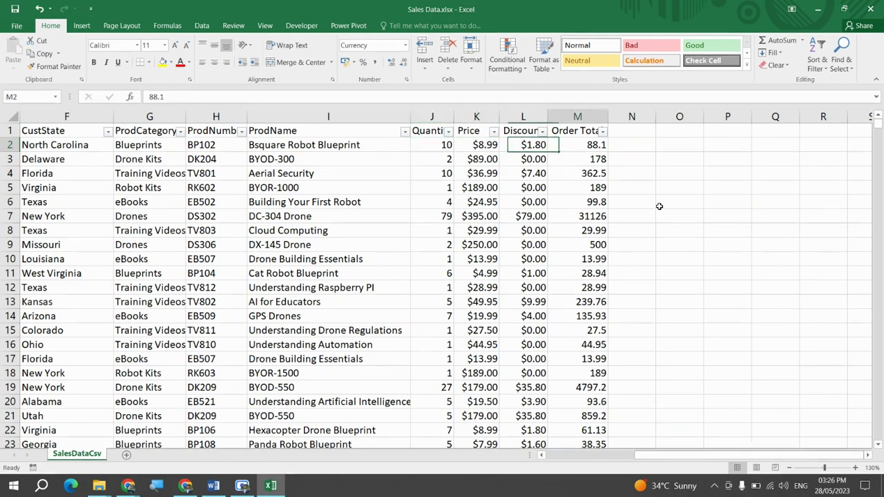
pyautogui.write('=')
pyautogui.press('Left')
pyautogui.press('Left')
pyautogui.press('Left')
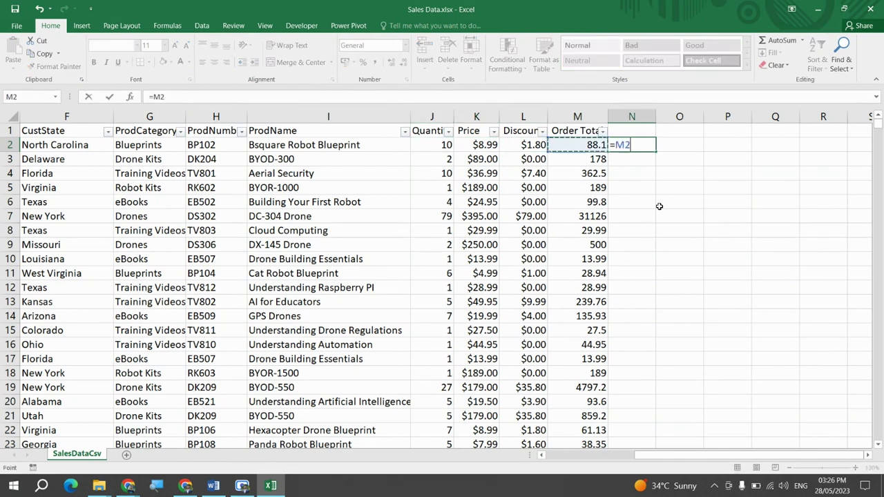
pyautogui.write('*')
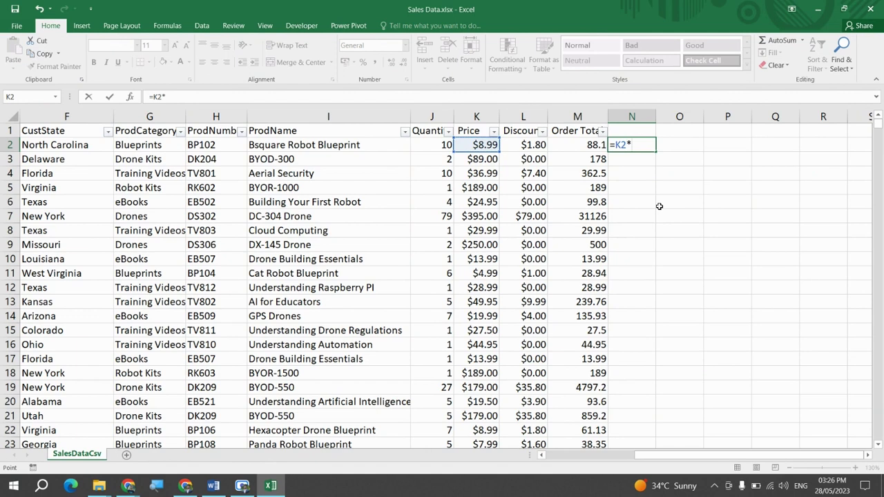
pyautogui.press('Left')
pyautogui.press('Left')
pyautogui.press('Left')
pyautogui.press('Left')
pyautogui.press('Left')
pyautogui.press('Right')
pyautogui.hotkey('ctrl', 'Return')
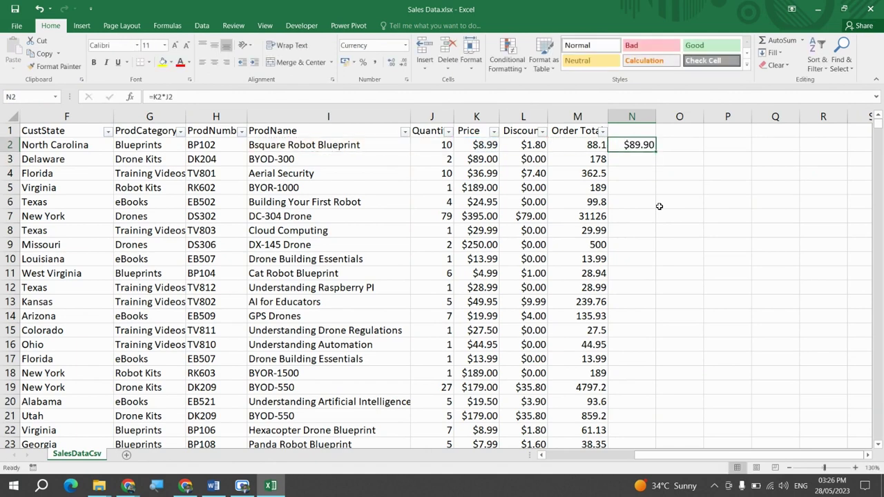
# Extend the formula in N2 to =(K2*J2)-L2 so the discount is subtracted.
pyautogui.press('F2')
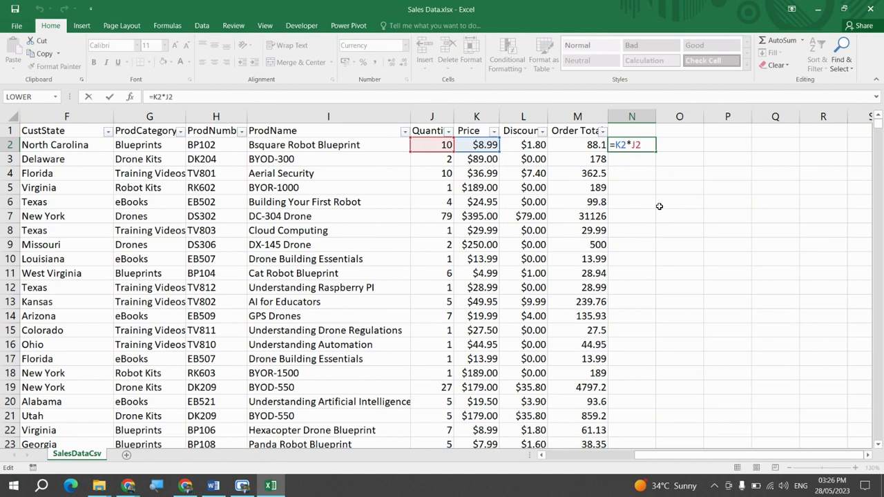
pyautogui.write(')')
pyautogui.write('(')
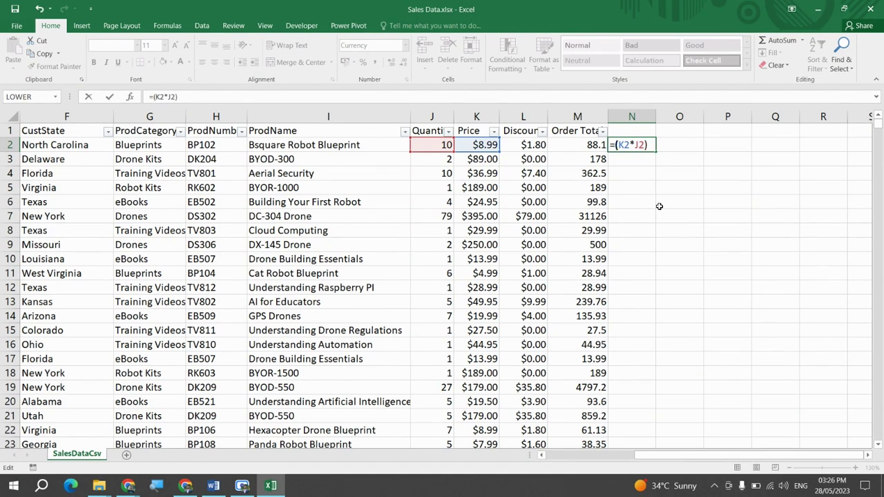
pyautogui.press('End')
pyautogui.write('-')
pyautogui.click(538, 145)
pyautogui.hotkey('ctrl', 'Return')
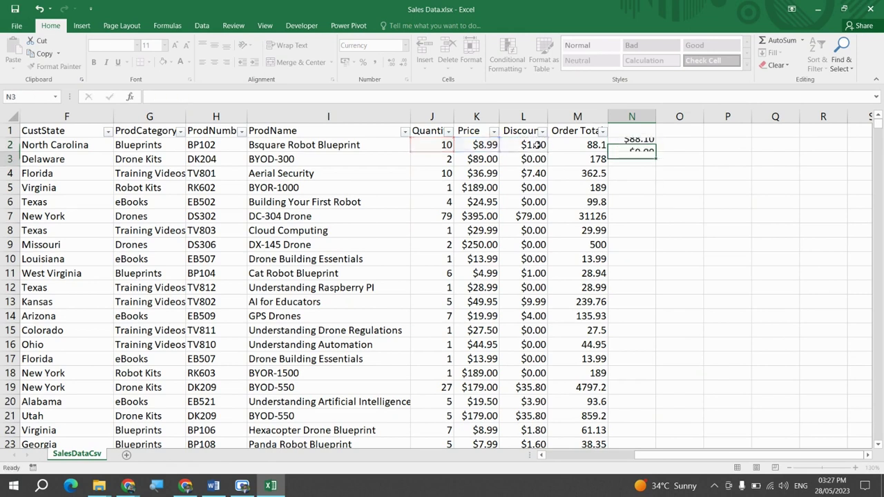
# Fill the recalculated order total formula from N2 down to the last data row, N4977.
pyautogui.press('Left')
pyautogui.hotkey('ctrl', 'Down')
pyautogui.press('Right')
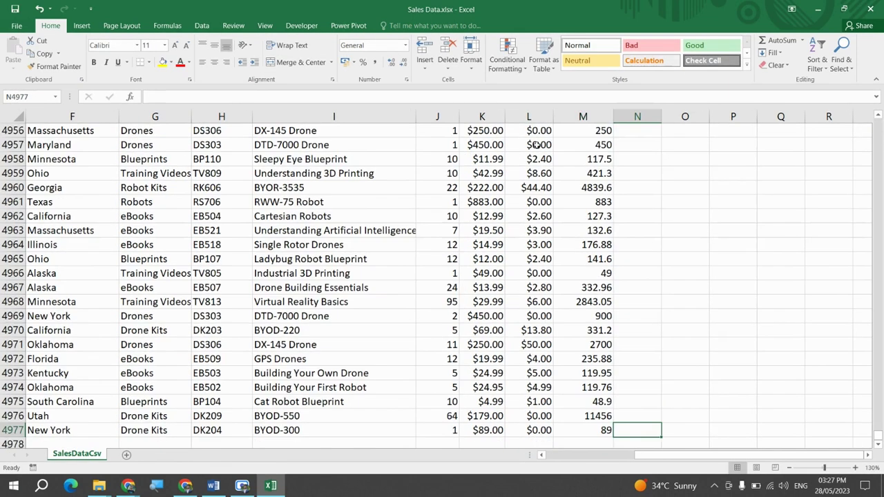
pyautogui.hotkey('ctrl', 'shift', 'Up')
pyautogui.hotkey('ctrl', 'd')
pyautogui.hotkey('ctrl', 'Up')
pyautogui.press('Up')
pyautogui.press('Down')
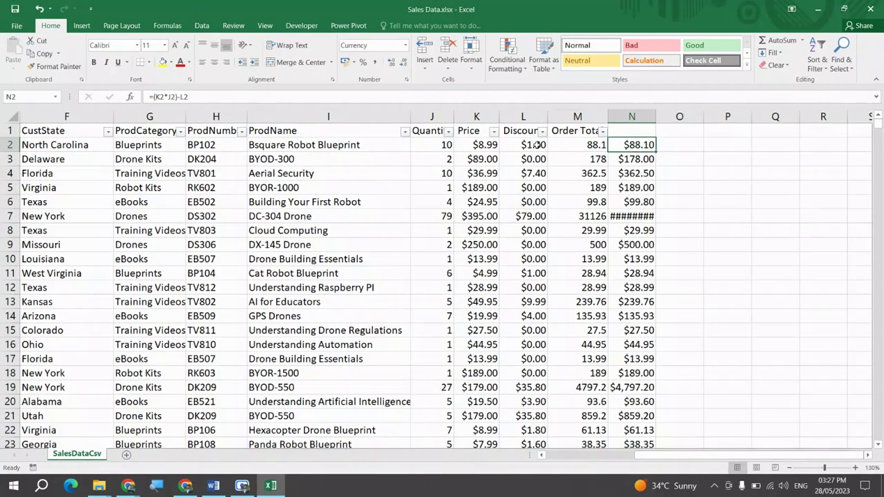
# Apply the Discount column's currency formatting from L2 to the Order Total values, from M2 down to the last row.
pyautogui.press('Left')
pyautogui.hotkey('ctrl', 'shift', 'Down')
pyautogui.hotkey('ctrl', 'c')
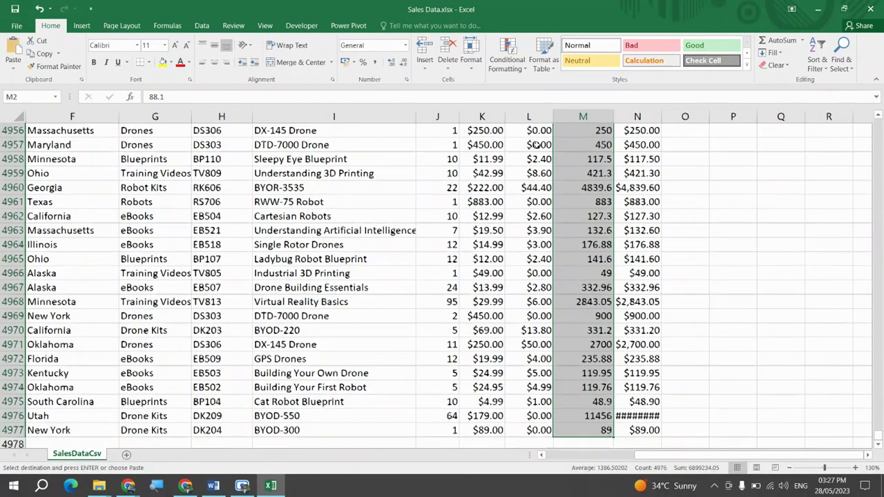
pyautogui.hotkey('ctrl', 'alt', 'v')
pyautogui.press('Return')
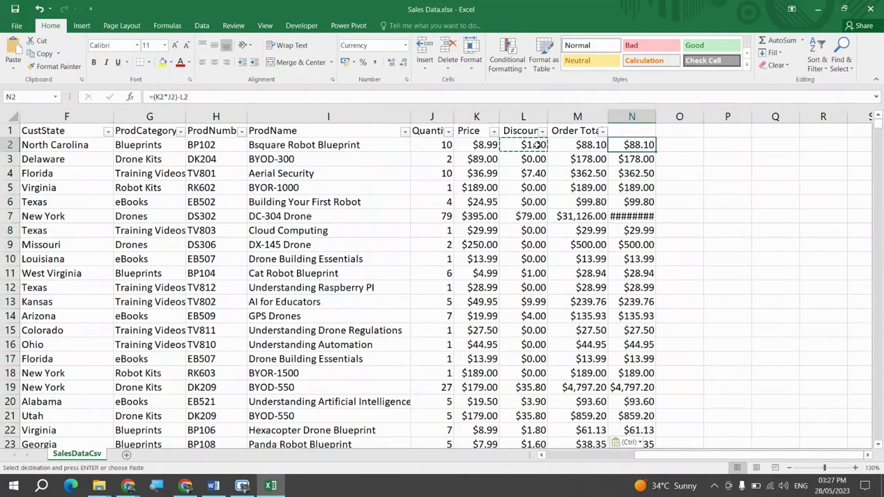
# AutoFit the width of column N to its recalculated totals.
pyautogui.hotkey('ctrl', 'shift', 'Down')
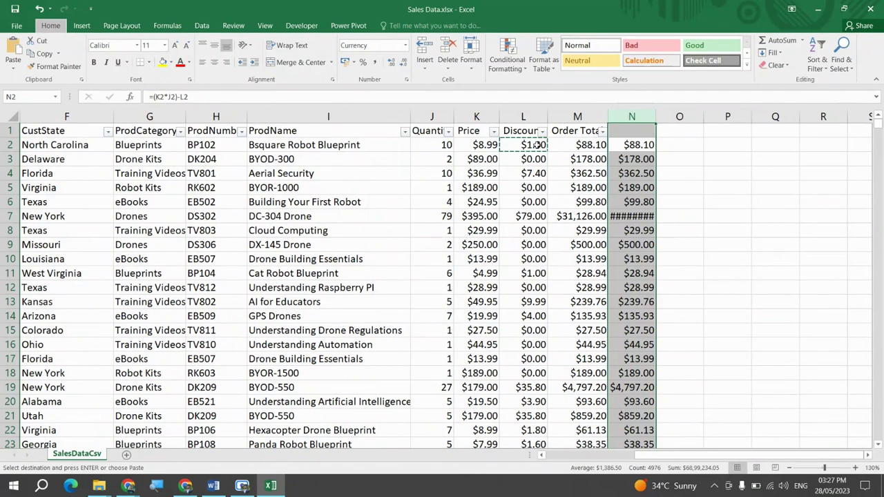
pyautogui.hotkey('alt', 'h')
pyautogui.press('o')
pyautogui.press('i')
pyautogui.hotkey('ctrl', 'Up')
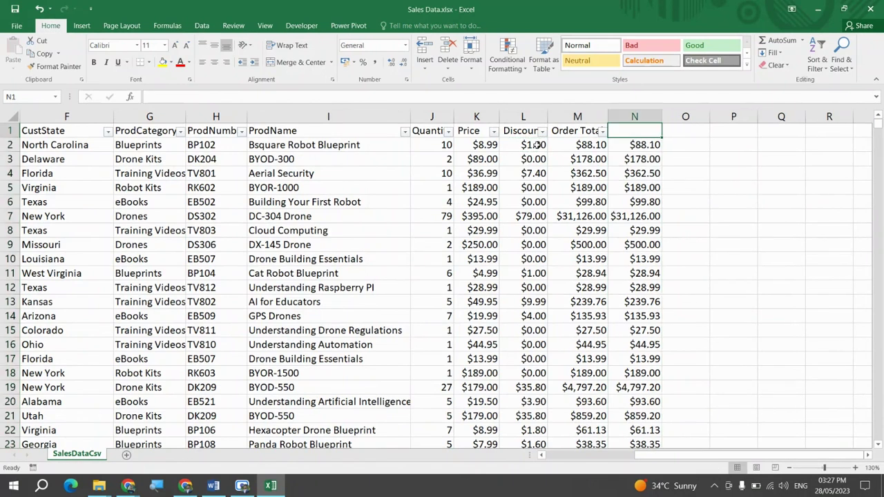
# Enter the formula =N2=M2 in O2 to compare the recalculated total with the Order Total.
pyautogui.press('Right')
pyautogui.press('Down')
pyautogui.write('=')
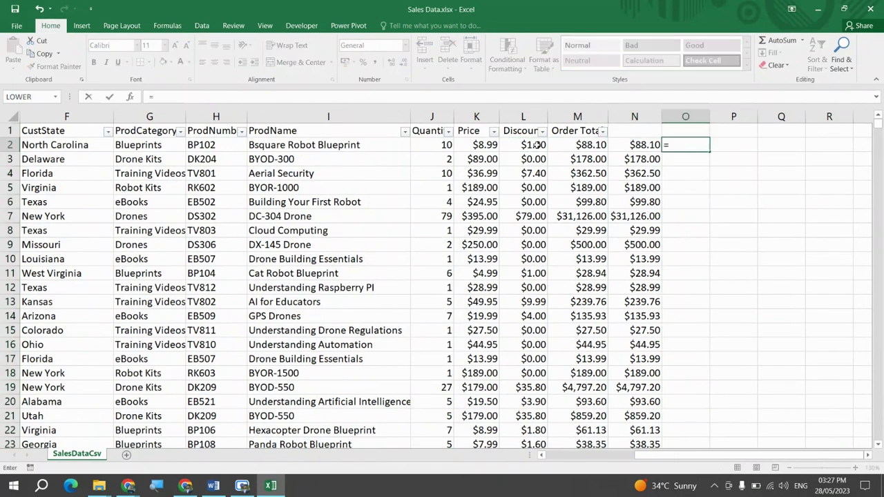
pyautogui.press('Left')
pyautogui.write('=')
pyautogui.press('Left')
pyautogui.press('Left')
pyautogui.press('Return')
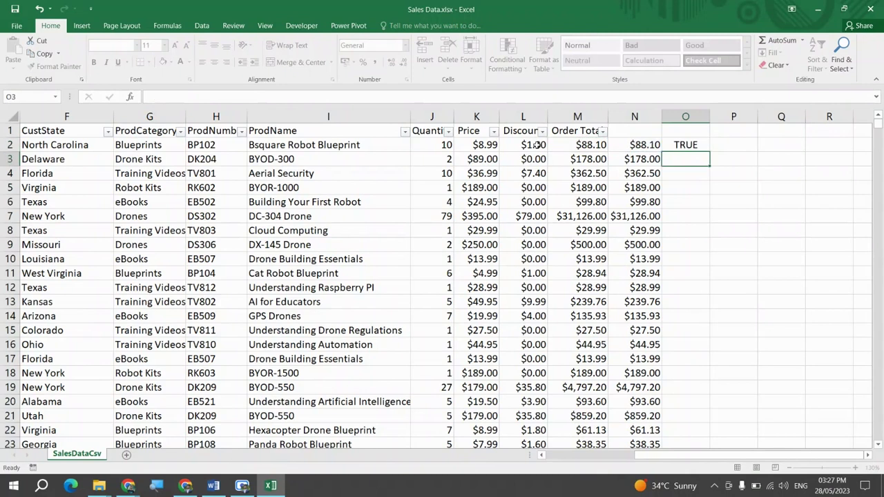
# Fill the comparison formula from O2 down to the last data row.
pyautogui.press('Up')
pyautogui.press('Left')
pyautogui.hotkey('ctrl', 'Down')
pyautogui.press('Right')
pyautogui.hotkey('ctrl', 'shift', 'Up')
pyautogui.hotkey('ctrl', 'd')
pyautogui.hotkey('ctrl', 'Up')
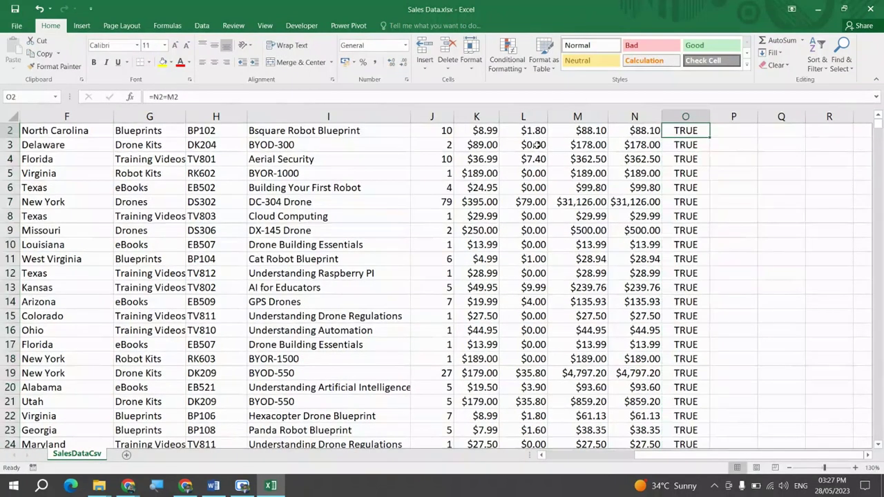
# Turn the filter off and reapply it to row 1 so that it also covers columns N and O.
pyautogui.press('Up')
pyautogui.hotkey('shift', 'space')
pyautogui.hotkey('alt', 'd')
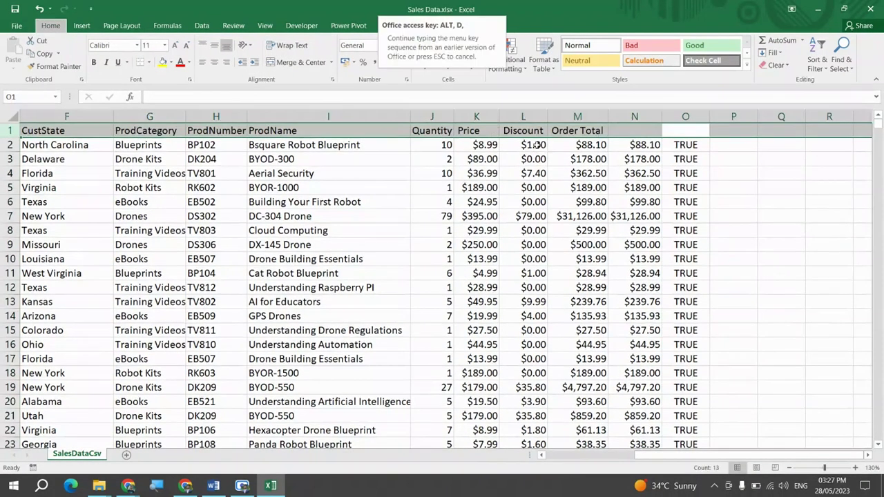
pyautogui.press('f')
pyautogui.press('f')
# Check the values listed in the filters of columns O and N without filtering anything.
pyautogui.hotkey('alt', 'Down')
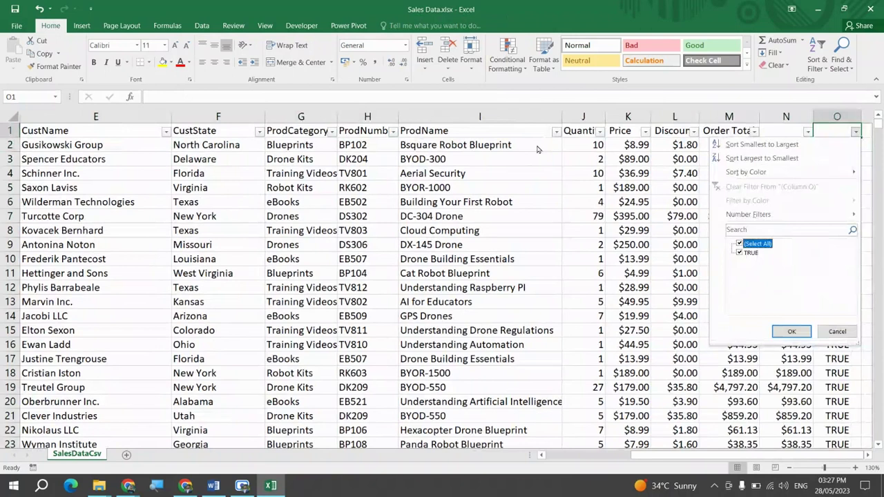
pyautogui.press('Escape')
pyautogui.press('Left')
pyautogui.hotkey('alt', 'Down')
pyautogui.press('Escape')
pyautogui.press('Down')
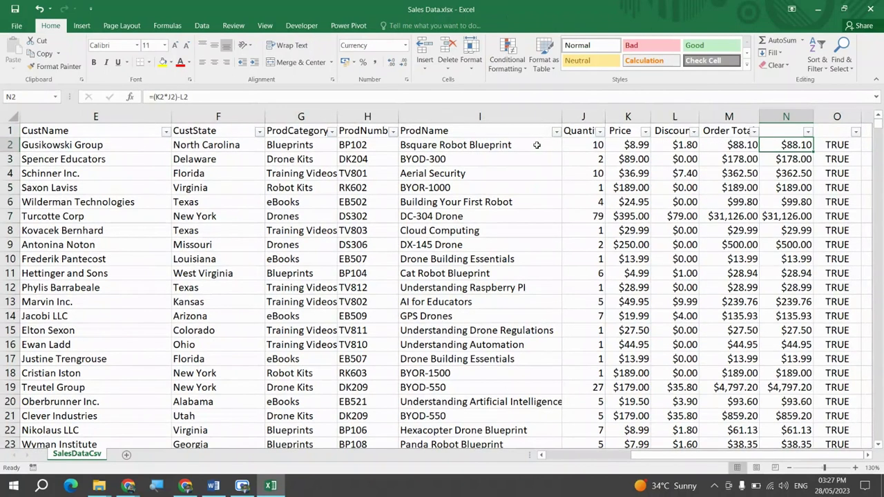
# Clear the formula in N2 and enter =J2*K2 instead, multiplying quantity by price.
pyautogui.press('F2')
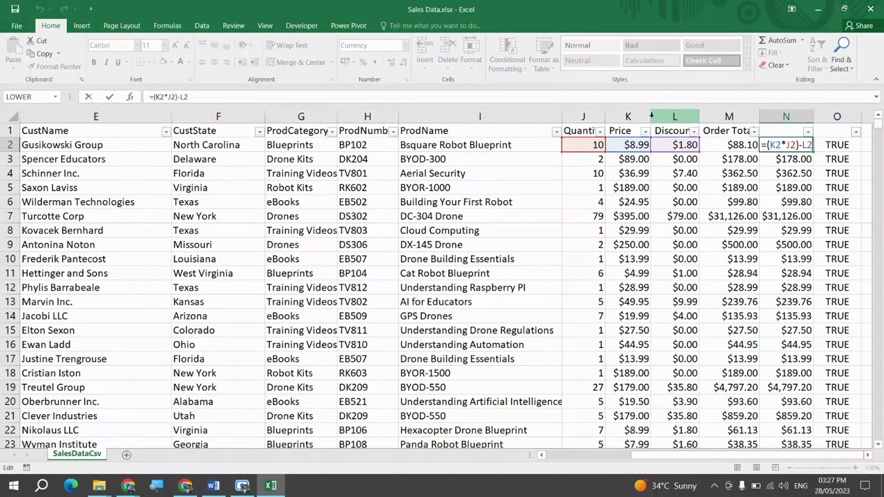
pyautogui.press('Escape')
pyautogui.press('Delete')
pyautogui.write('=')
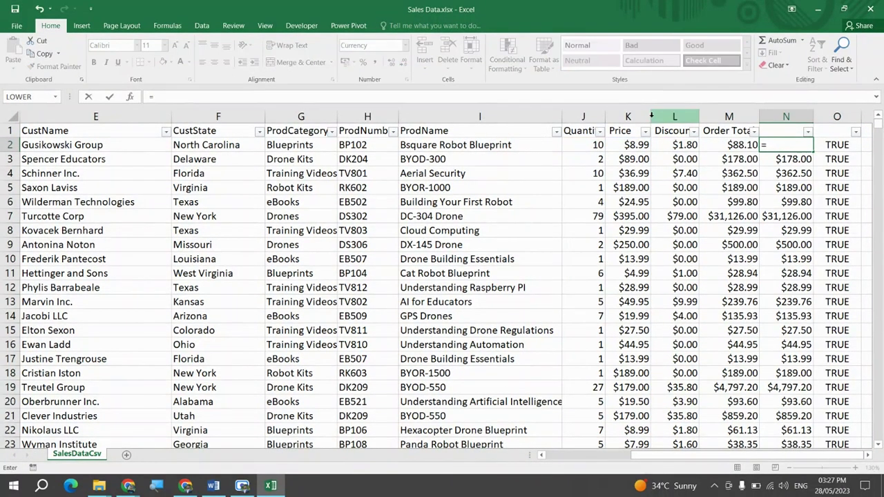
pyautogui.press('Left')
pyautogui.press('Left')
pyautogui.press('Left')
pyautogui.press('Left')
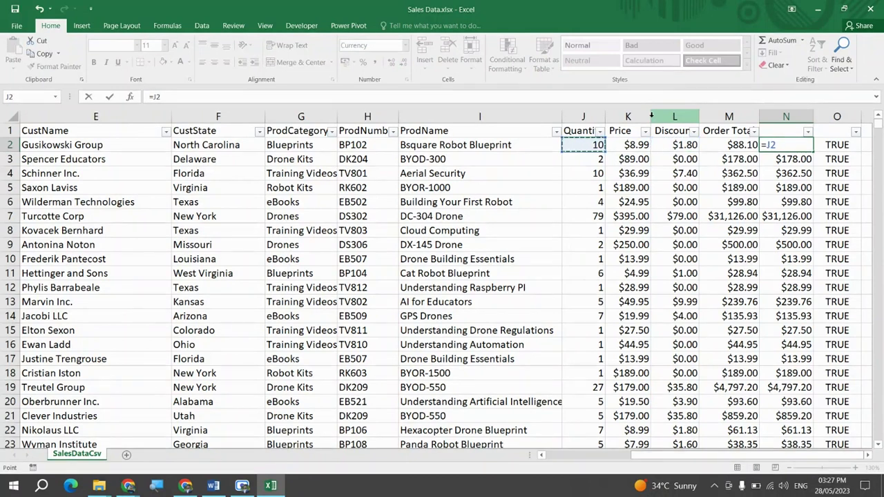
pyautogui.write('*')
pyautogui.click(632, 145)
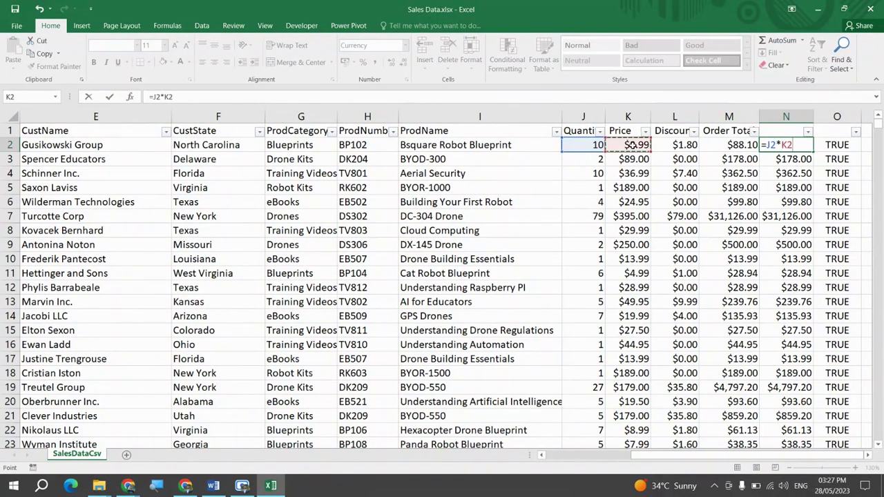
pyautogui.hotkey('ctrl', 'Return')
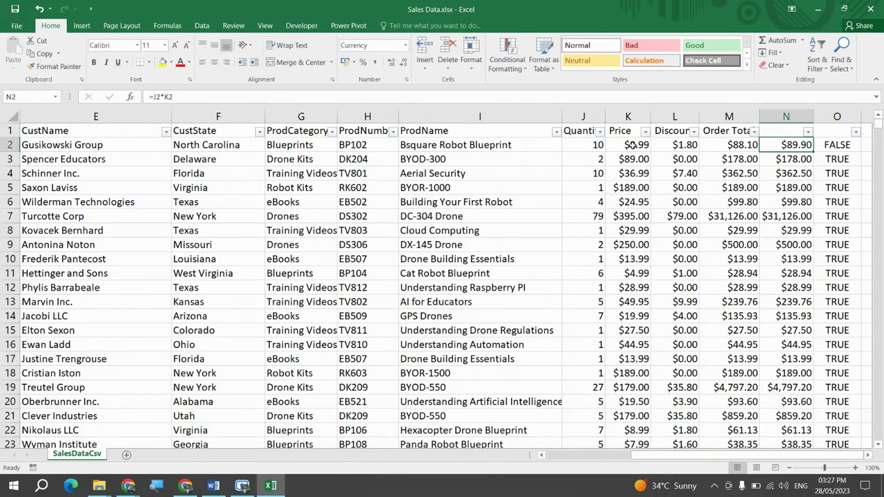
# Extend the formula in N2 to =J2*K2-L2 to subtract the discount without parentheses.
pyautogui.press('F2')
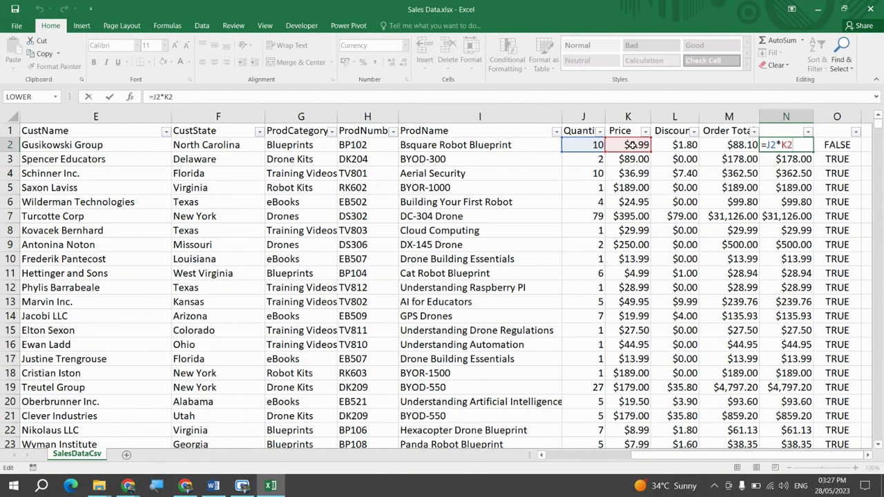
pyautogui.write('-')
pyautogui.click(680, 145)
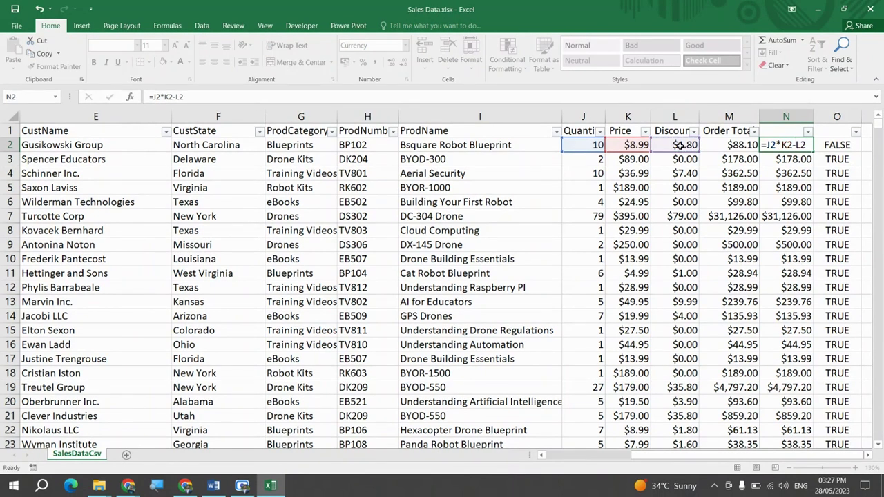
pyautogui.hotkey('ctrl', 'Return')
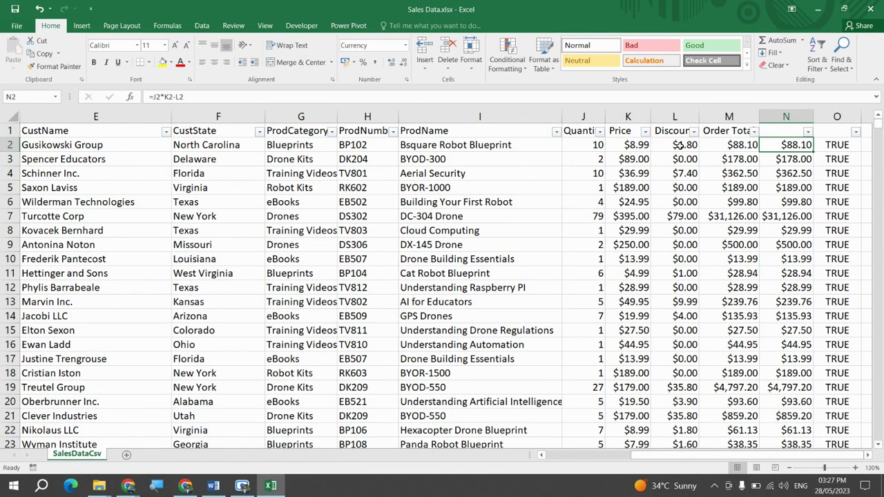
# Fill the N2 formula down column N to row 4977 and check the comparison formula in O2.
pyautogui.hotkey('ctrl', 'shift', 'Down')
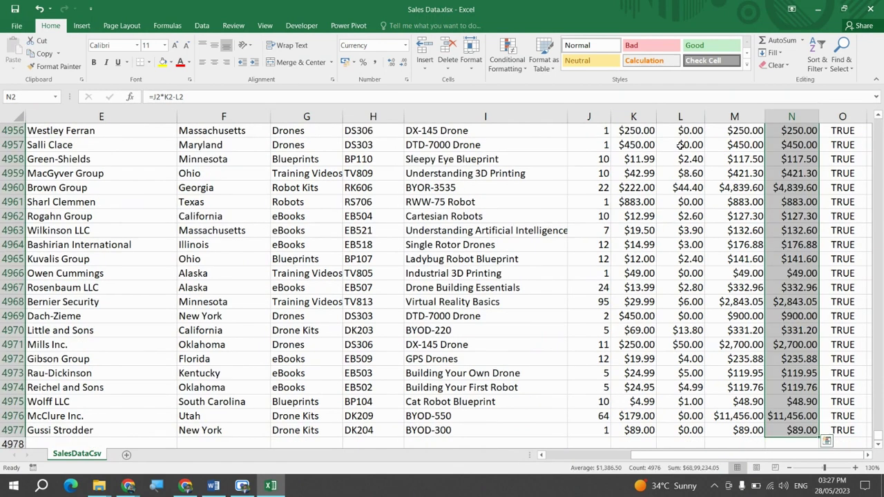
pyautogui.hotkey('ctrl', 'Up')
pyautogui.press('Right')
pyautogui.press('Down')
pyautogui.press('F2')
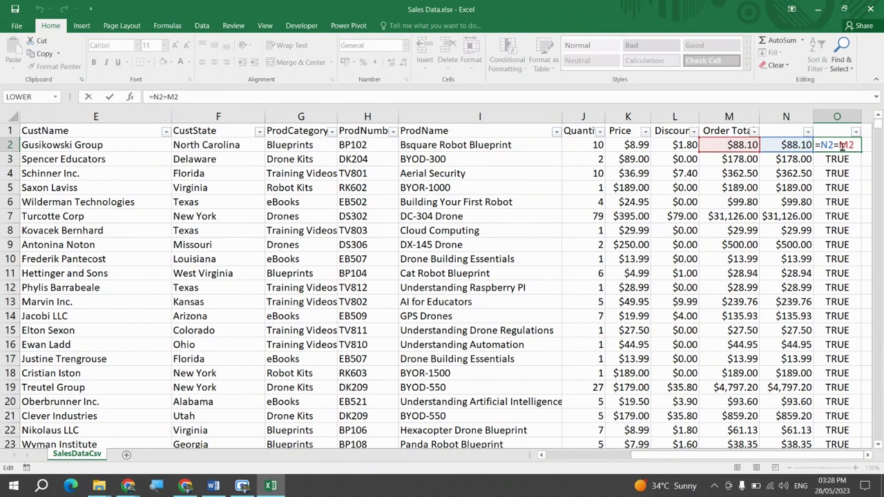
pyautogui.hotkey('ctrl', 'Return')
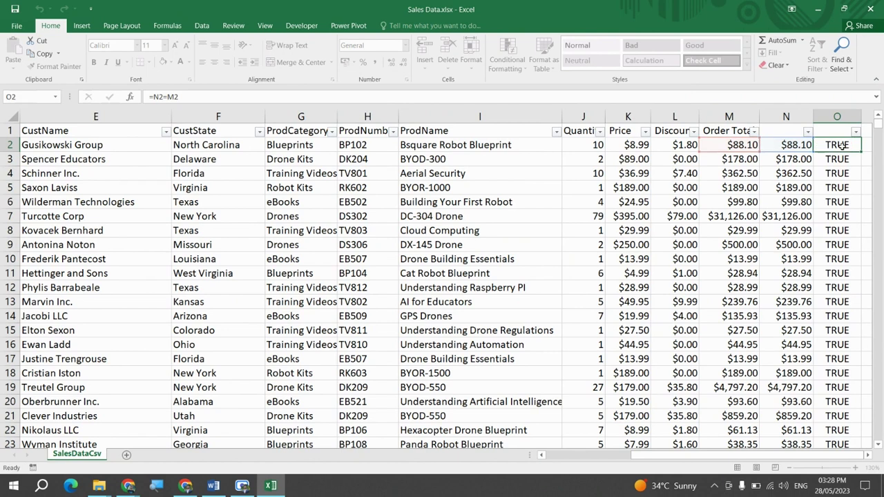
# Replace the comparison formula in O2 with =AND(N2=M2).
pyautogui.write('=')
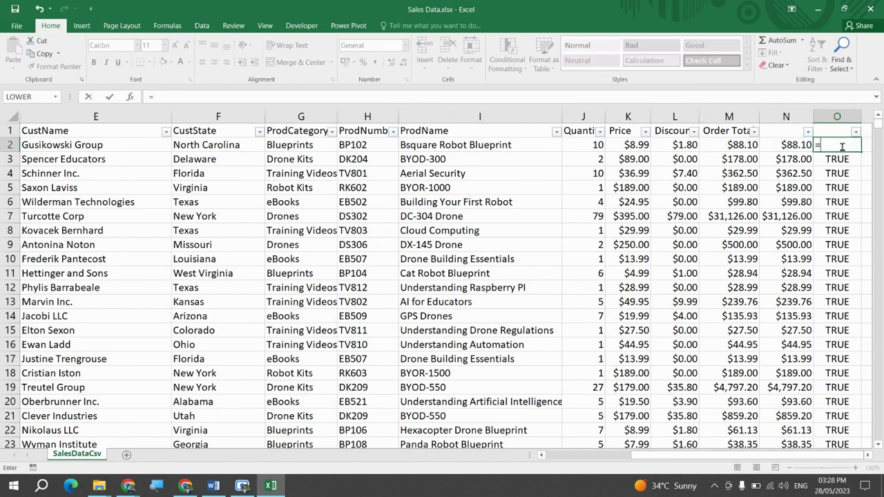
pyautogui.write('and')
pyautogui.press('Tab')
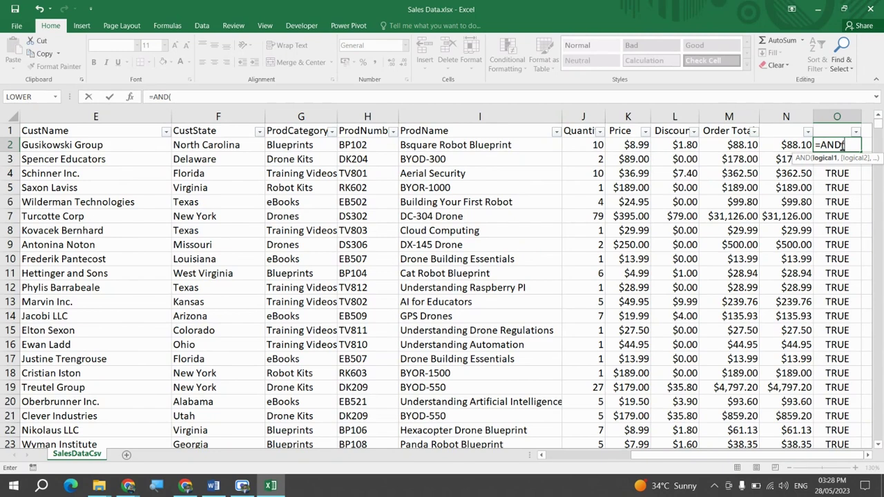
pyautogui.click(799, 143)
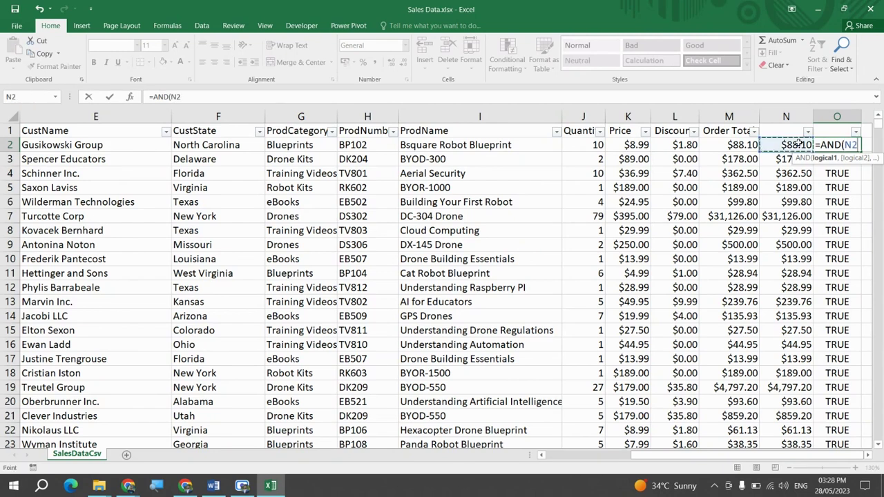
pyautogui.write('=')
pyautogui.click(751, 145)
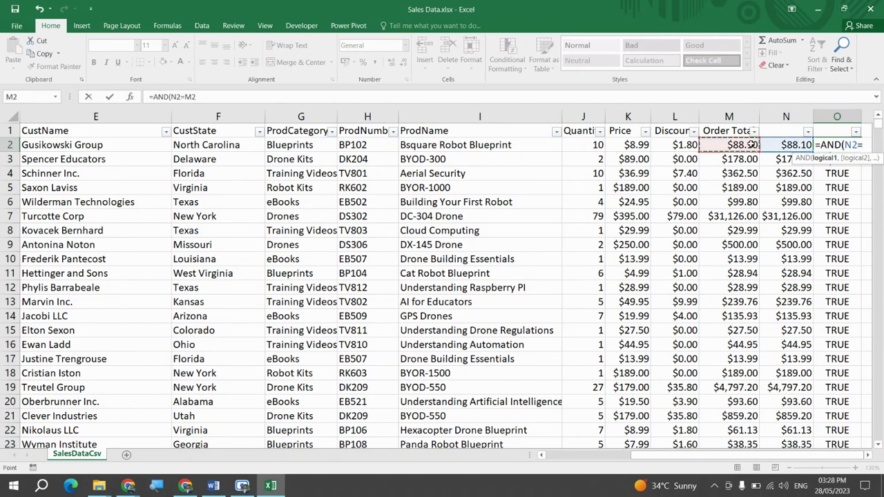
pyautogui.write(')')
pyautogui.hotkey('ctrl', 'Return')
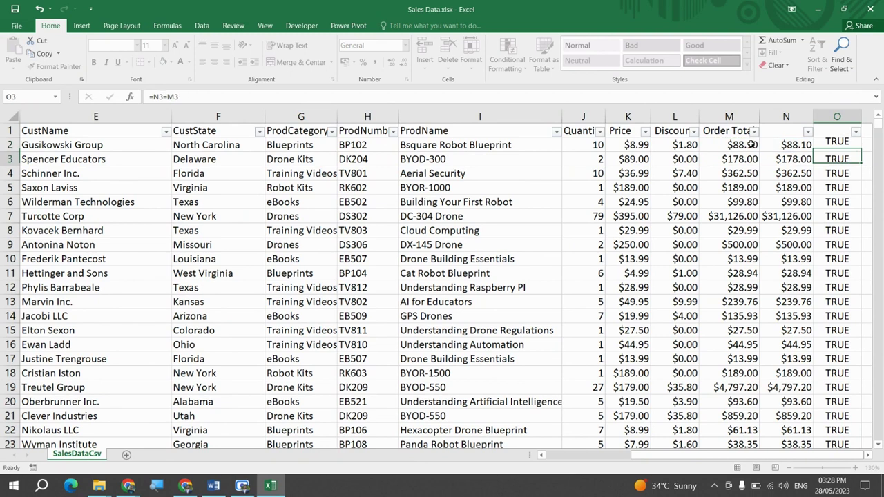
# Fill the O2 formula down column O to row 4977 and check the values listed in that column's filter.
pyautogui.hotkey('ctrl', 'Down')
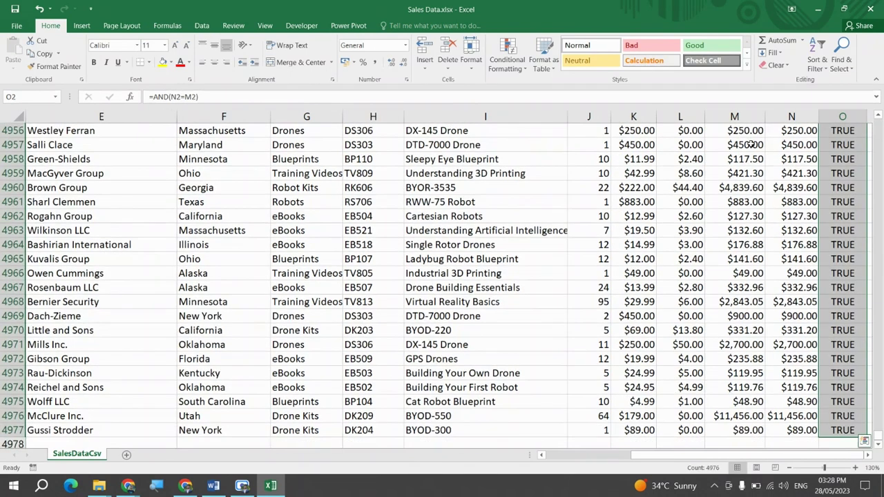
pyautogui.hotkey('ctrl', 'Up')
pyautogui.press('Up')
pyautogui.hotkey('alt', 'Down')
pyautogui.press('Escape')
pyautogui.press('Down')
pyautogui.press('Left')
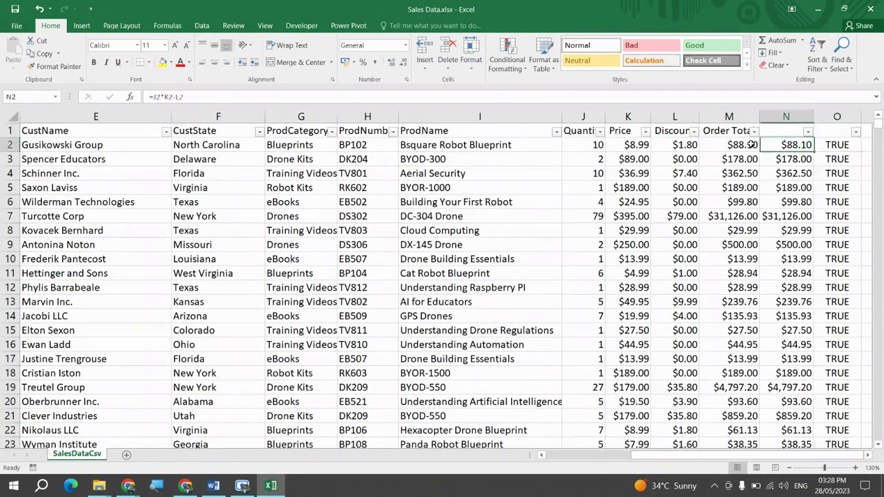
# Test the comparison in O2 by entering a in N2, and undo the entry.
pyautogui.write('a')
pyautogui.press('Return')
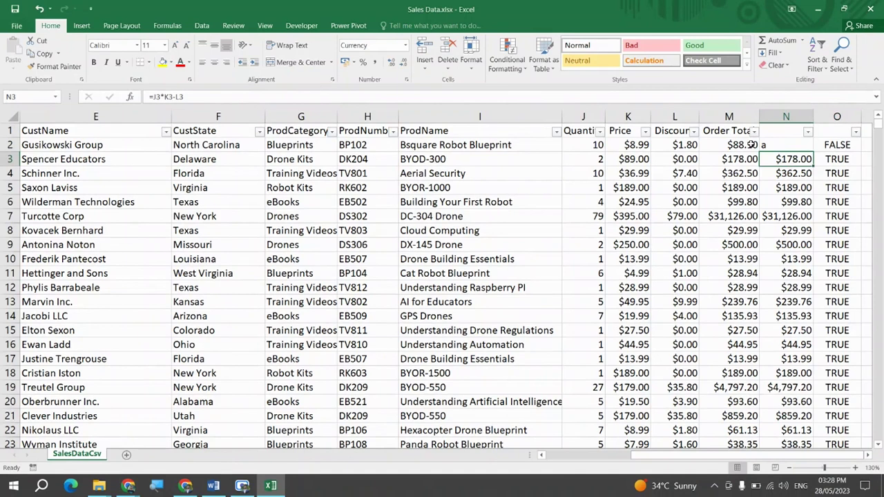
pyautogui.press('Up')
pyautogui.press('Right')
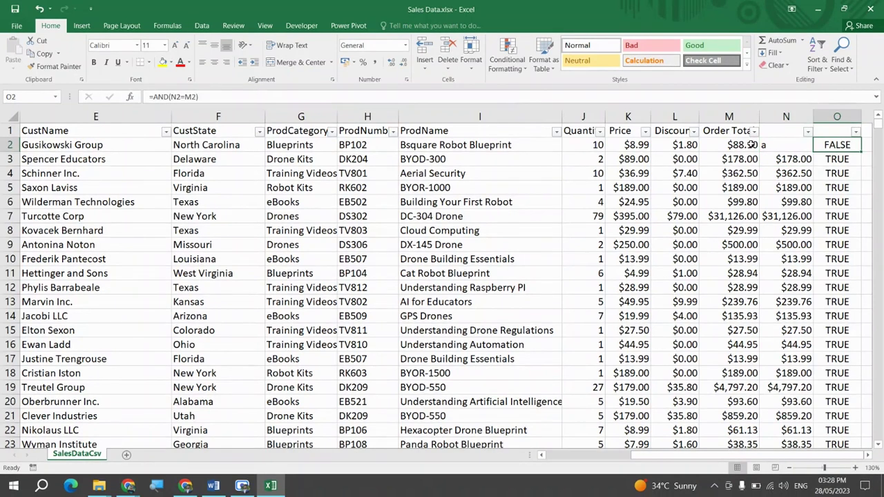
pyautogui.hotkey('ctrl', 'z')
pyautogui.press('Right')
pyautogui.press('Left')
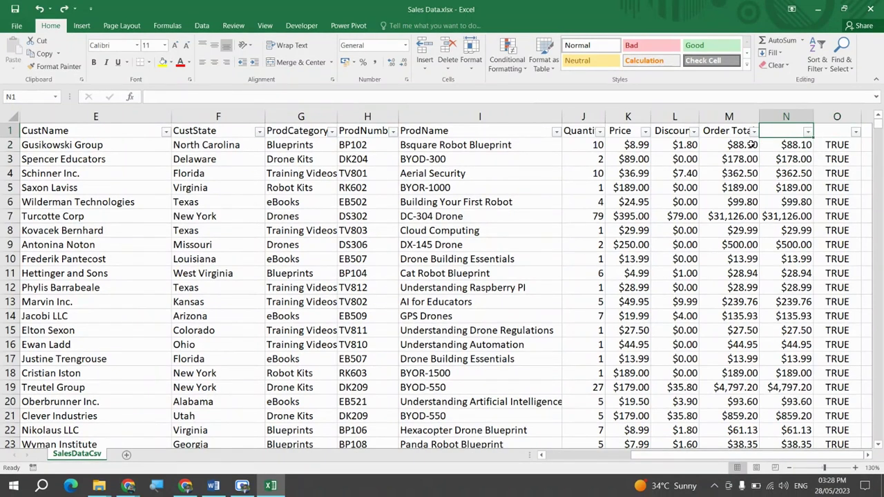
# Enter =FORMULATEXT(O2) in Q2 to display the comparison formula as text.
pyautogui.press('Right')
pyautogui.press('Right')
pyautogui.press('Right')
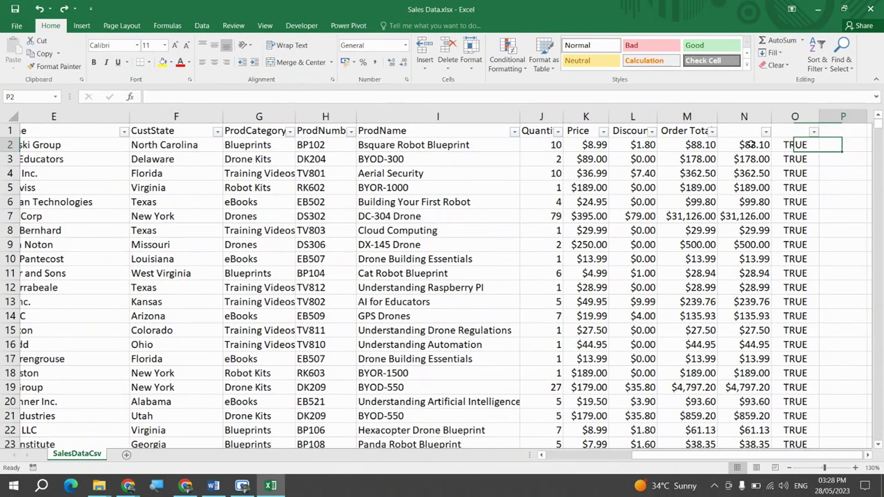
pyautogui.write('=')
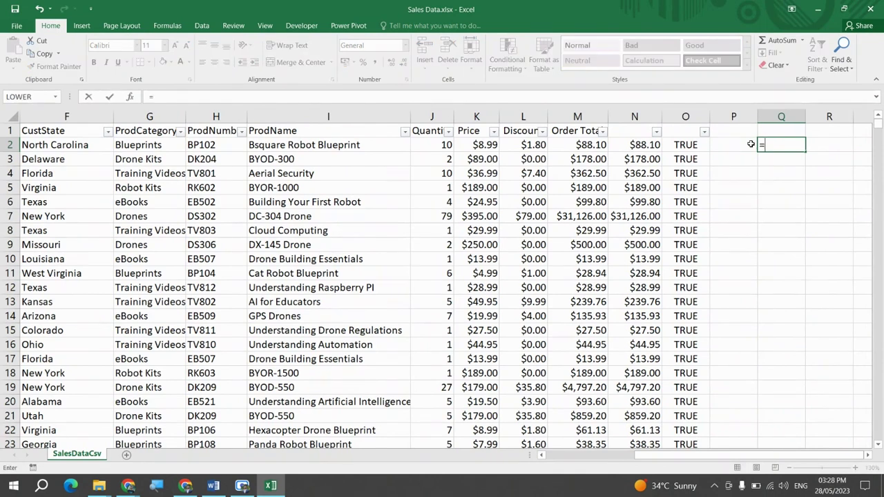
pyautogui.write('t')
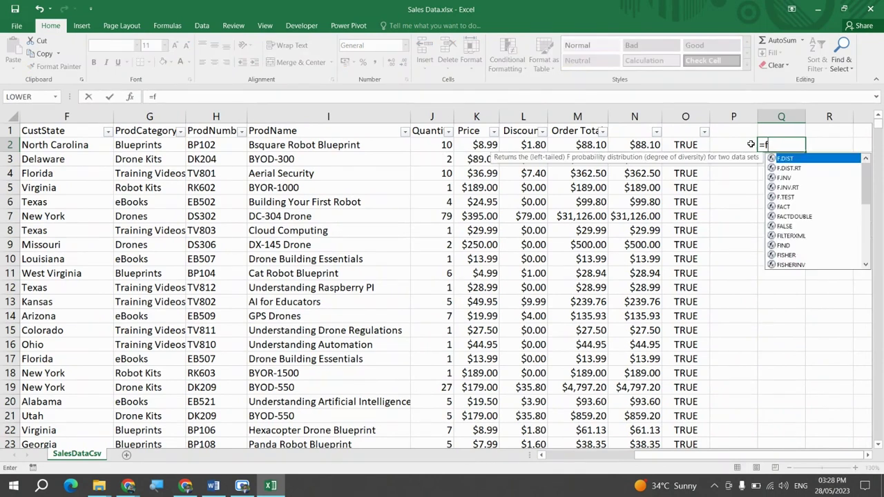
pyautogui.press('BackSpace')
pyautogui.write('formuk')
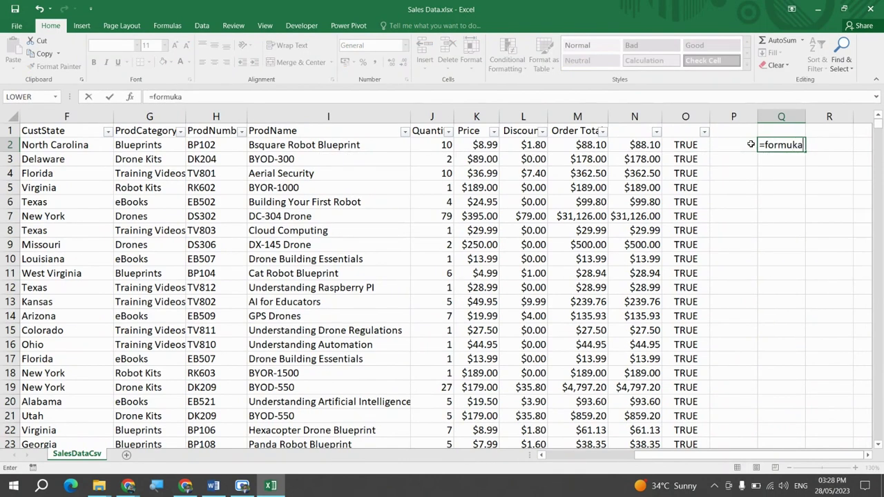
pyautogui.press('BackSpace')
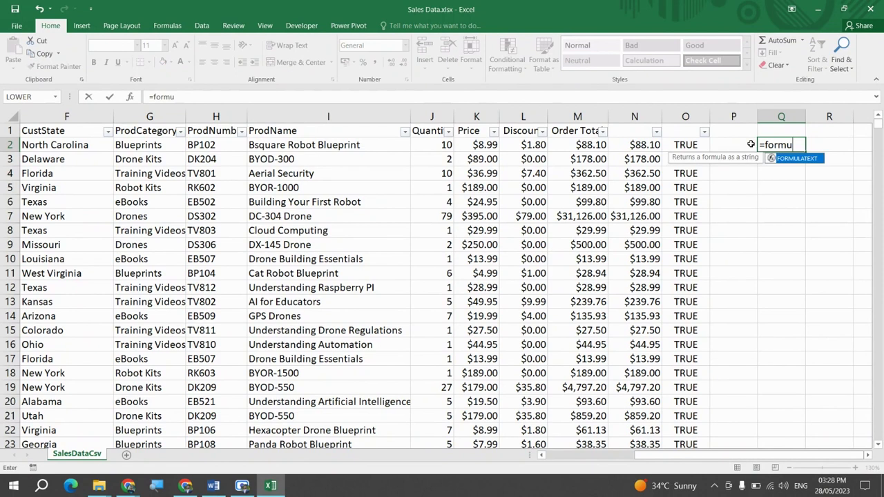
pyautogui.press('Tab')
pyautogui.write('o2')
pyautogui.press('Return')
pyautogui.press('Up')
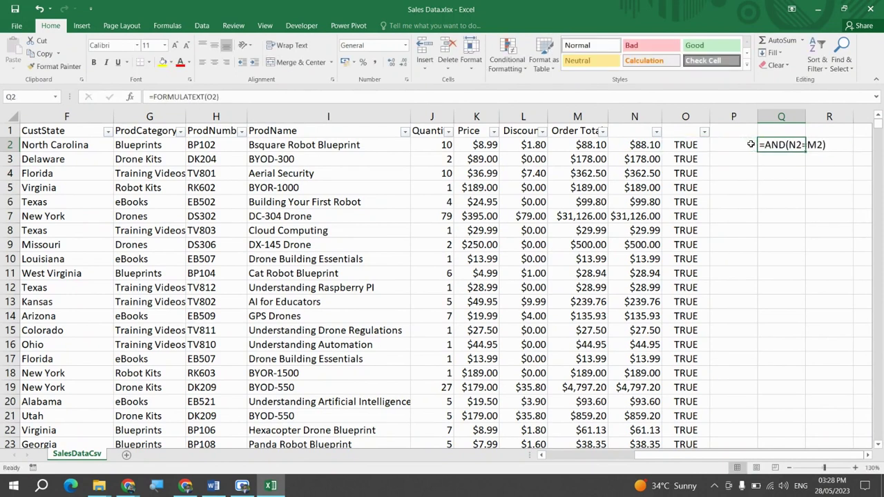
# Copy the FORMULATEXT formula from Q2 into P2 and fit column P to its contents.
pyautogui.press('Right')
pyautogui.hscroll(1, 751, 144)
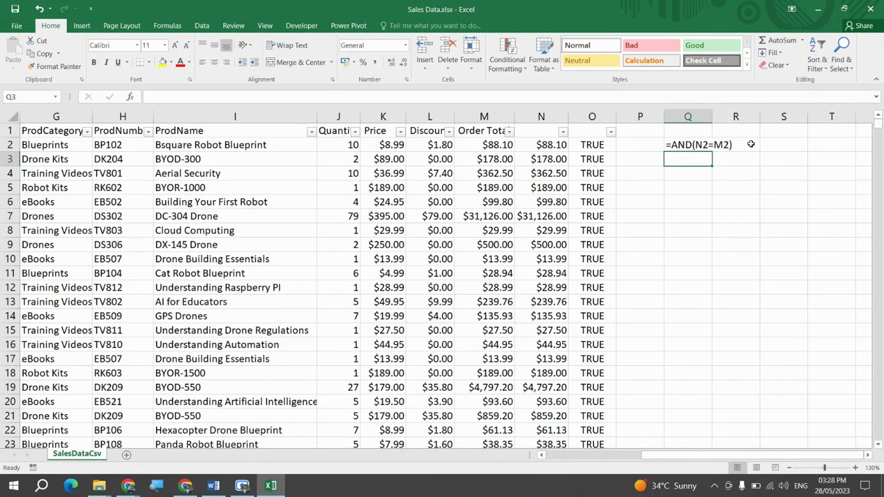
pyautogui.press('Left')
pyautogui.press('Left')
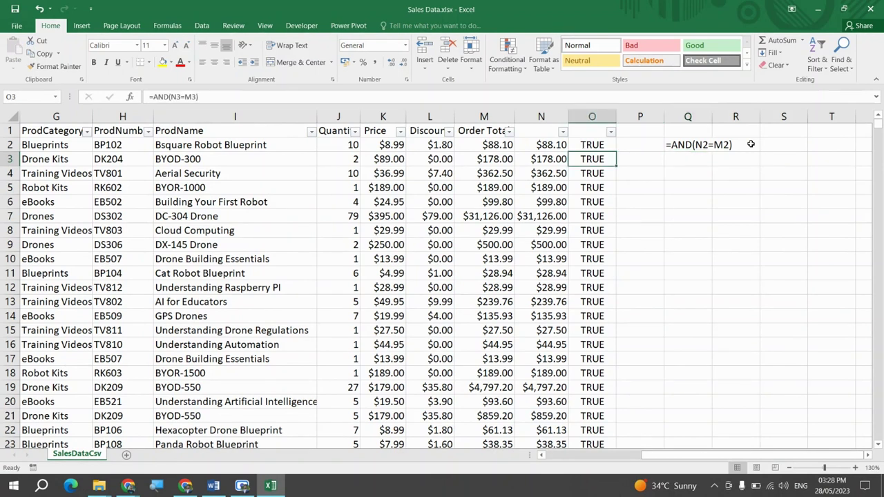
pyautogui.press('Up')
pyautogui.press('Left')
pyautogui.press('Right')
pyautogui.press('Right')
pyautogui.press('Right')
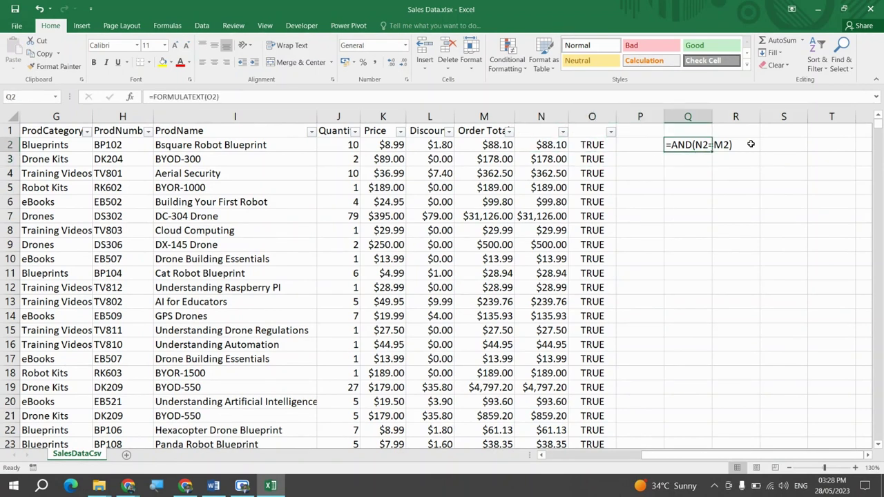
pyautogui.hotkey('ctrl', 'c')
pyautogui.press('Left')
pyautogui.press('Return')
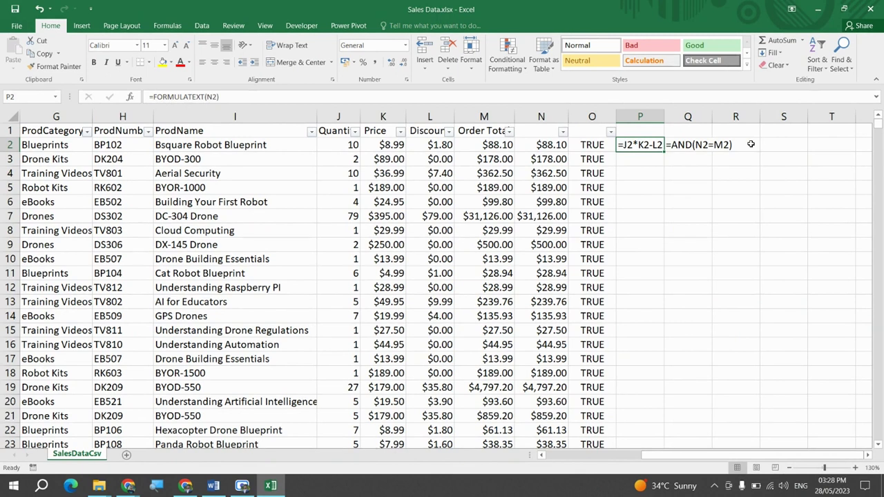
pyautogui.press('Right')
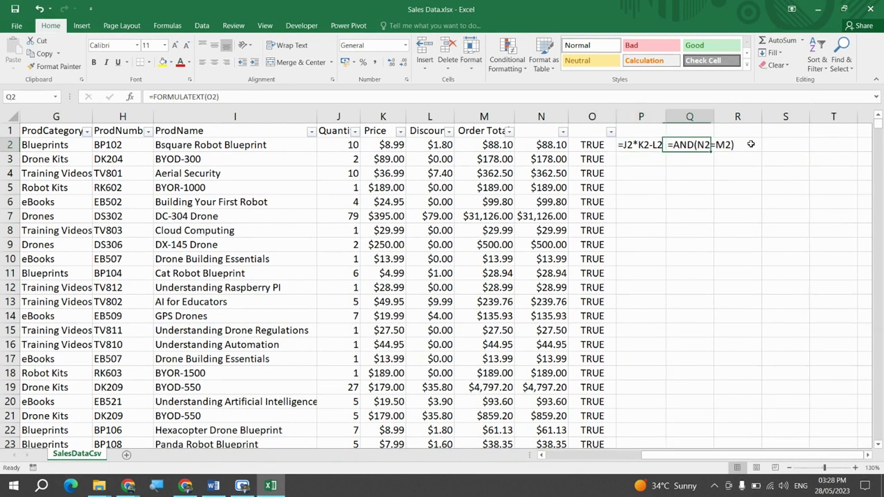
# Add parentheses around the multiplication in N2 so that the formula reads =(J2*K2)-L2.
pyautogui.press('Left')
pyautogui.press('Left')
pyautogui.press('Left')
pyautogui.press('F2')
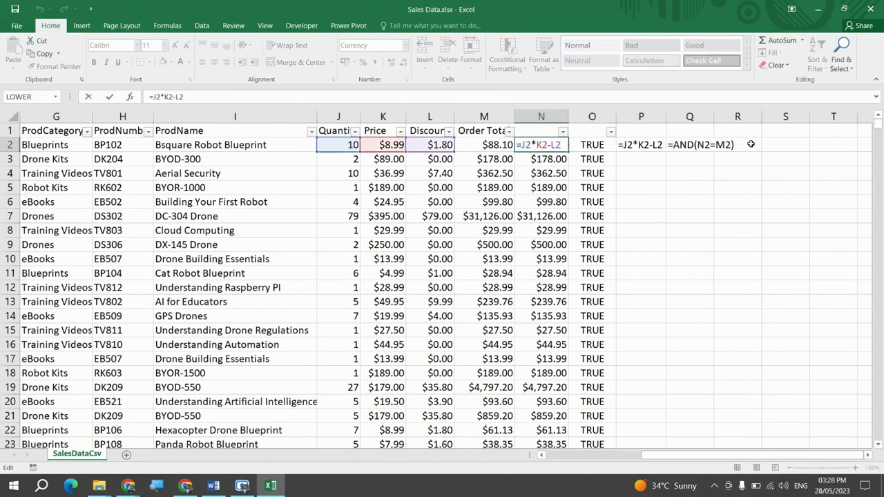
pyautogui.press('Left')
pyautogui.press('Left')
pyautogui.press('Left')
pyautogui.write(')')
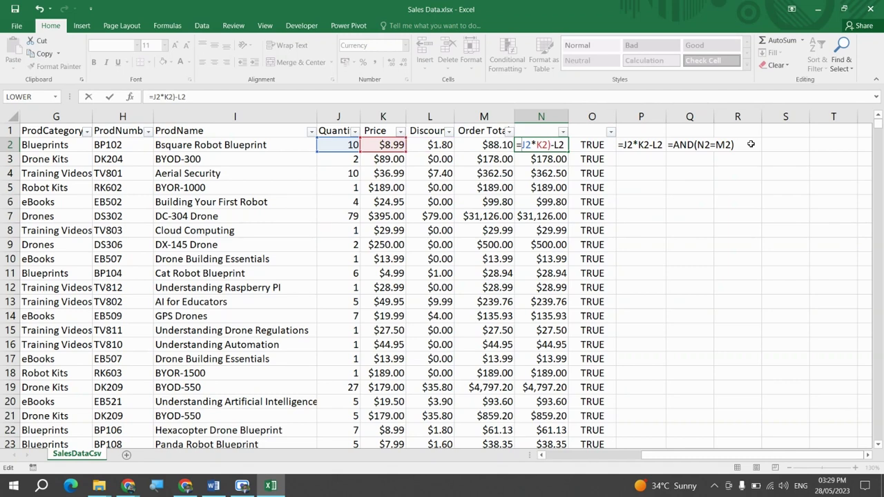
pyautogui.write('(')
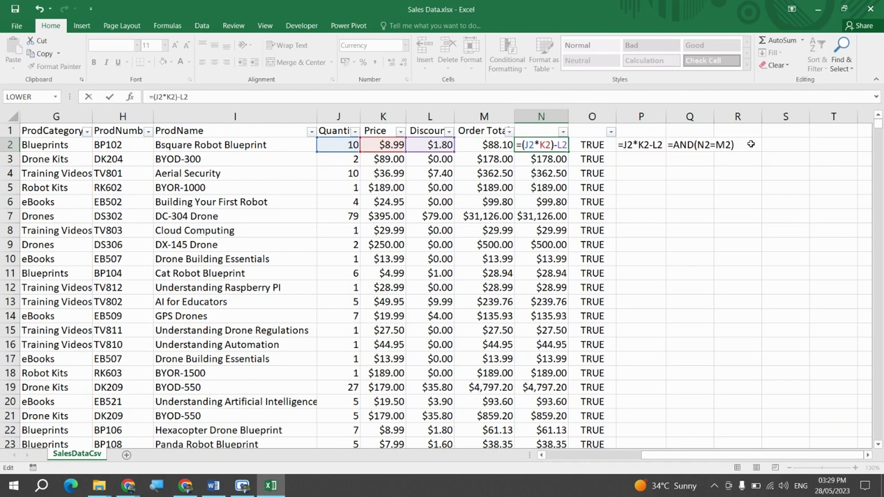
# Examine the parenthesised multiplication and the discount subtraction in the N2 formula without changing it.
pyautogui.hotkey('shift', 'Right')
pyautogui.hotkey('shift', 'Right')
pyautogui.hotkey('shift', 'Right')
pyautogui.hotkey('shift', 'Right')
pyautogui.hotkey('shift', 'Right')
pyautogui.press('Right')
pyautogui.press('Right')
pyautogui.press('Right')
pyautogui.press('Right')
pyautogui.press('Right')
pyautogui.press('Left')
pyautogui.press('Left')
pyautogui.press('Left')
pyautogui.press('Left')
pyautogui.press('Left')
pyautogui.press('Left')
pyautogui.press('Left')
pyautogui.press('Left')
pyautogui.press('Right')
pyautogui.press('Right')
pyautogui.press('Right')
pyautogui.press('Right')
pyautogui.press('Right')
pyautogui.press('Right')
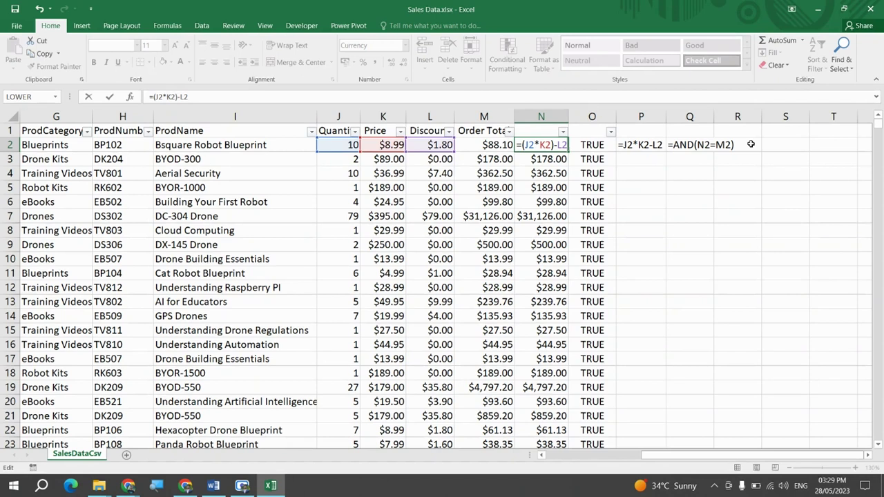
# Confirm the edited N2 formula and fill it down column N to row 4977.
pyautogui.hotkey('ctrl', 'Return')
pyautogui.hotkey('ctrl', 'shift', 'Down')
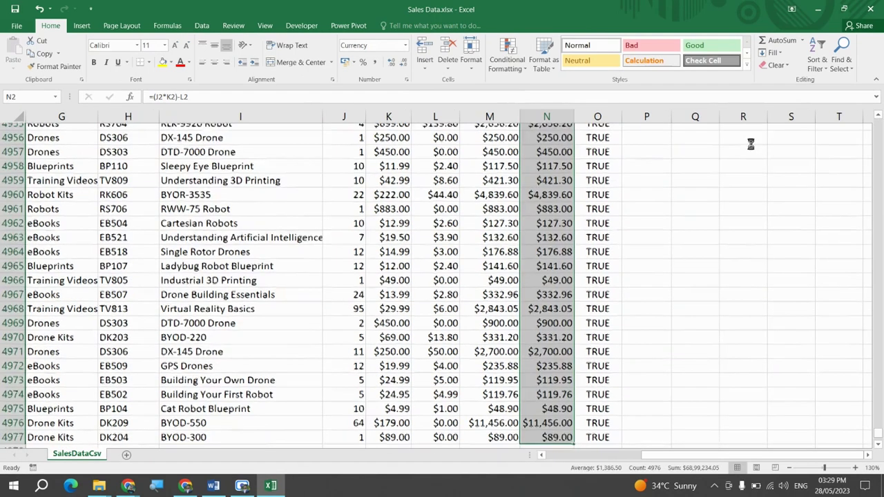
pyautogui.hotkey('ctrl', 'Up')
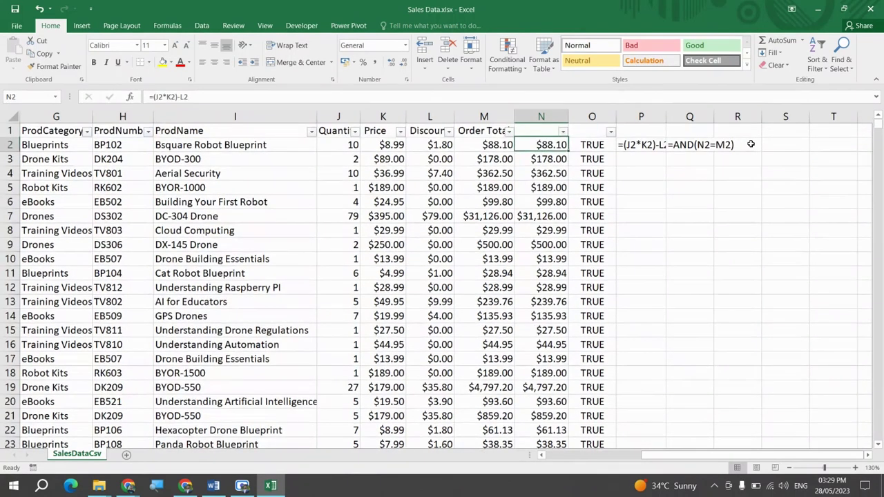
# Fit the width of column P to the formula text in P2.
pyautogui.press('Right')
pyautogui.press('Right')
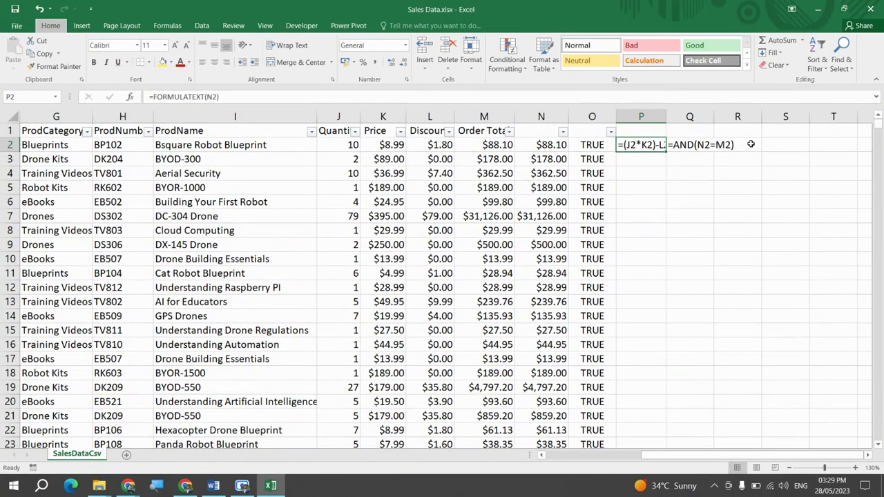
pyautogui.hotkey('alt', 'h')
pyautogui.press('o')
pyautogui.press('i')
pyautogui.press('Right')
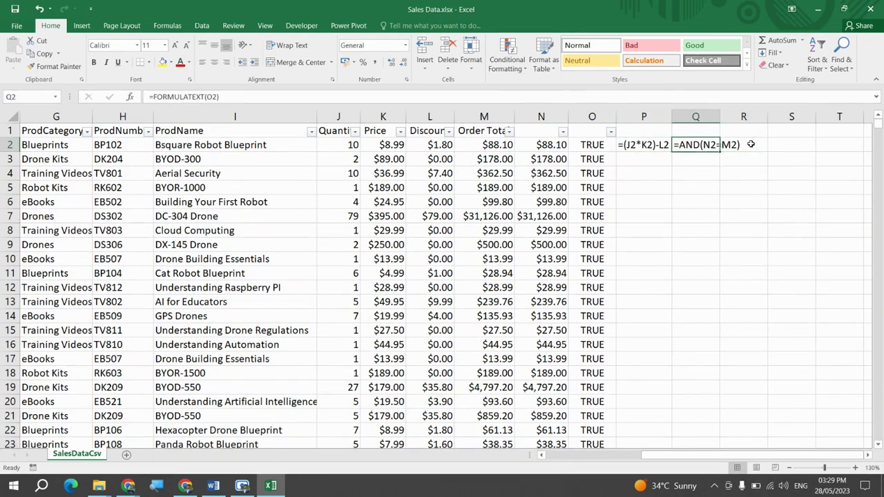
pyautogui.press('Down')
pyautogui.press('Down')
pyautogui.press('Left')
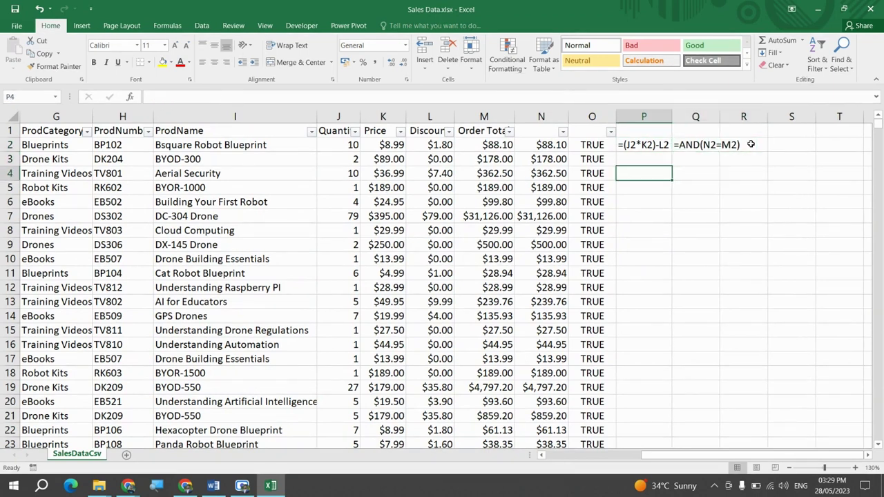
pyautogui.press('Up')
pyautogui.press('Up')
pyautogui.press('Up')
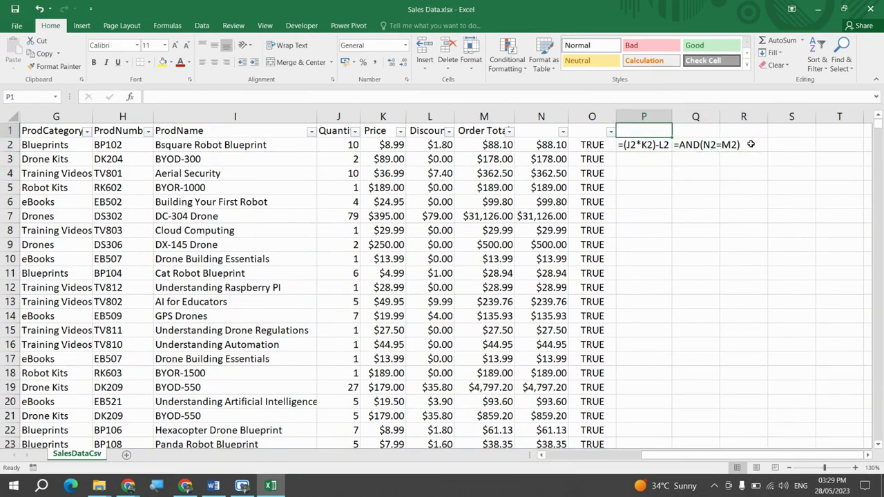
pyautogui.press('Right')
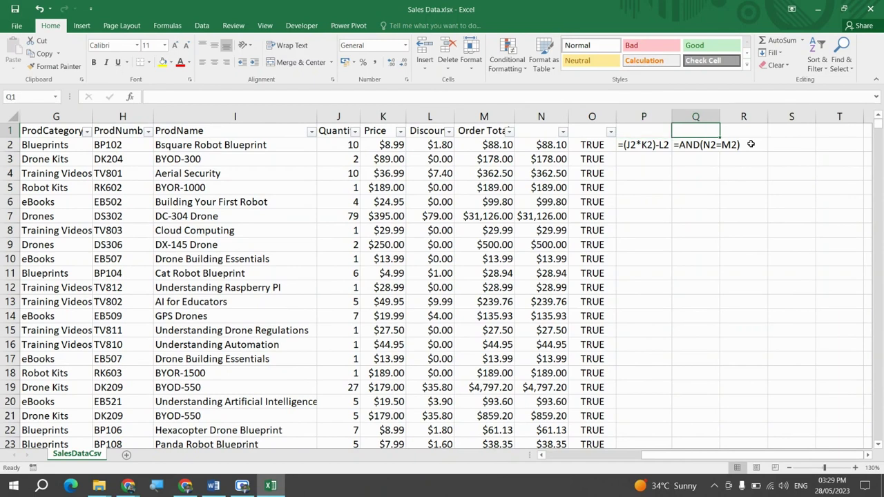
# Enter the heading AND FUNCTION in Q1, above the displayed AND formula.
pyautogui.write('AND FUNC')
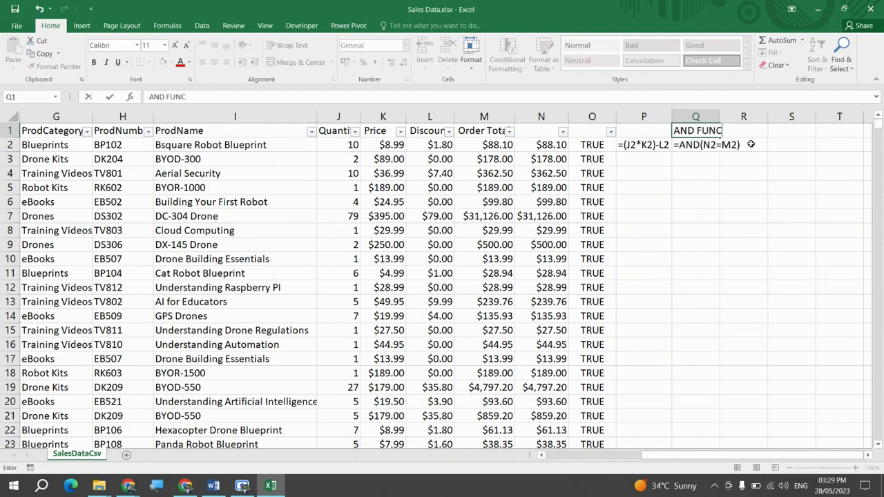
pyautogui.write('TIO')
pyautogui.press('BackSpace')
pyautogui.press('BackSpace')
pyautogui.write('TION')
pyautogui.press('Return')
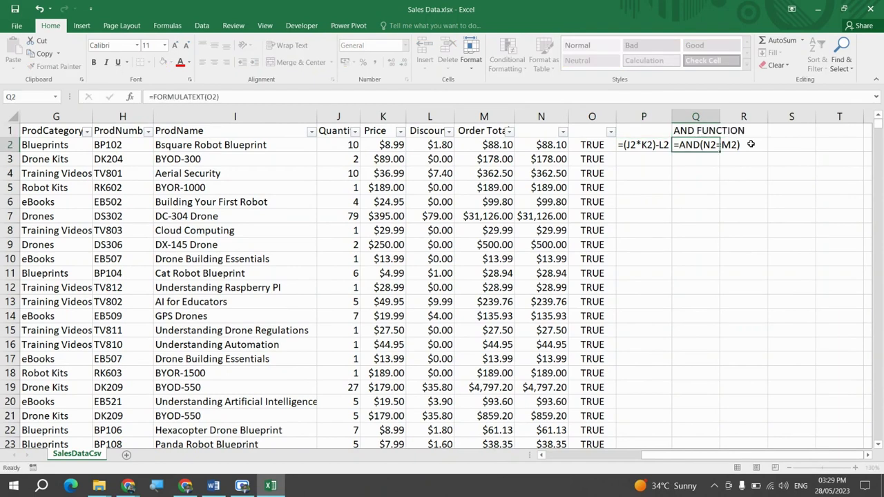
# Delete the helper columns after Order Total, including the recalculated totals, AND checks, displayed formulas and AND FUNCTION heading.
pyautogui.press('Up')
pyautogui.press('Left')
pyautogui.press('Left')
pyautogui.press('Left')
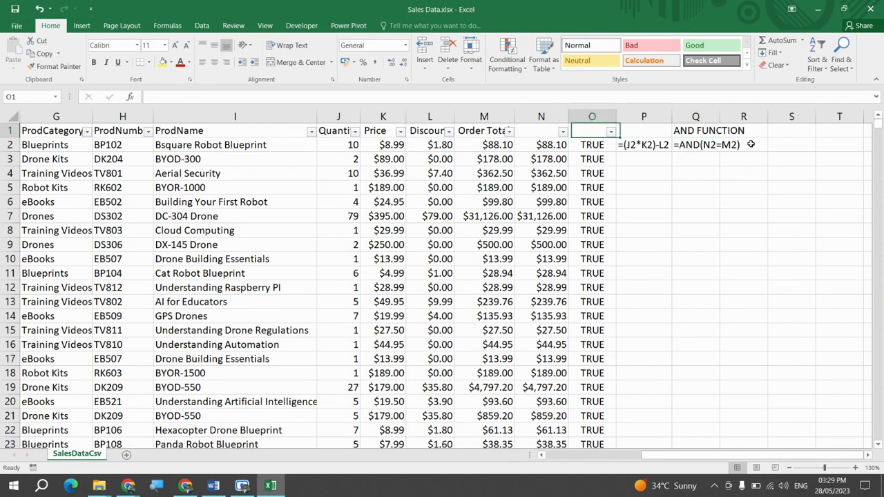
pyautogui.press('Down')
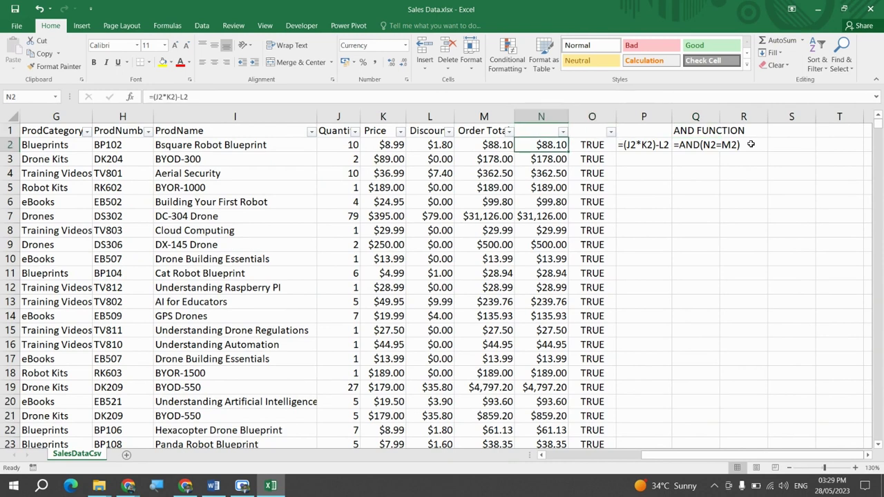
pyautogui.press('Left')
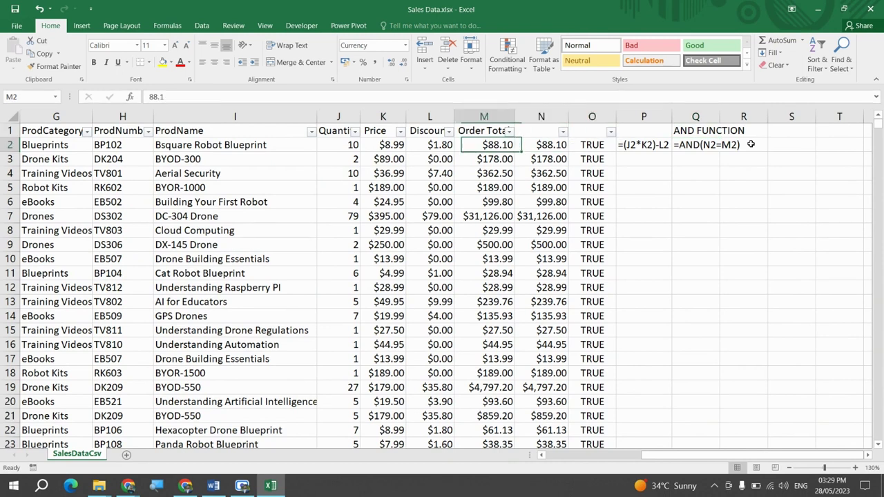
pyautogui.press('Right')
pyautogui.hotkey('ctrl', 'shift', 'Down')
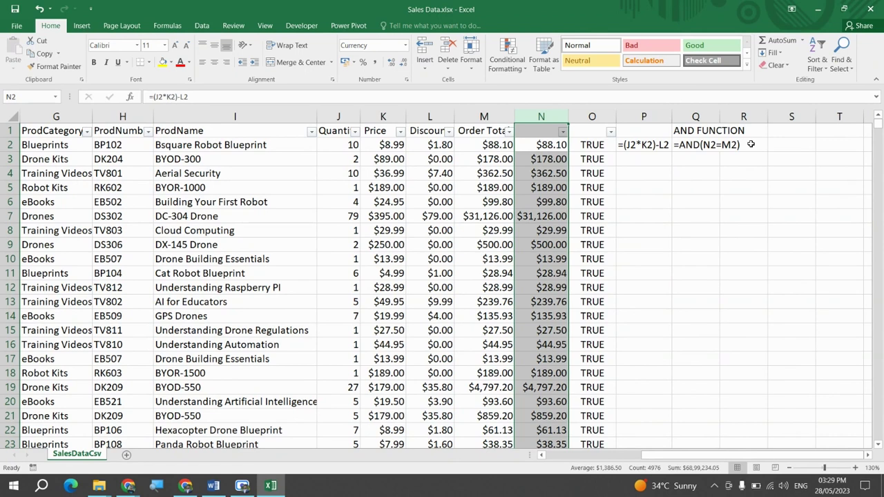
pyautogui.hotkey('shift', 'Right')
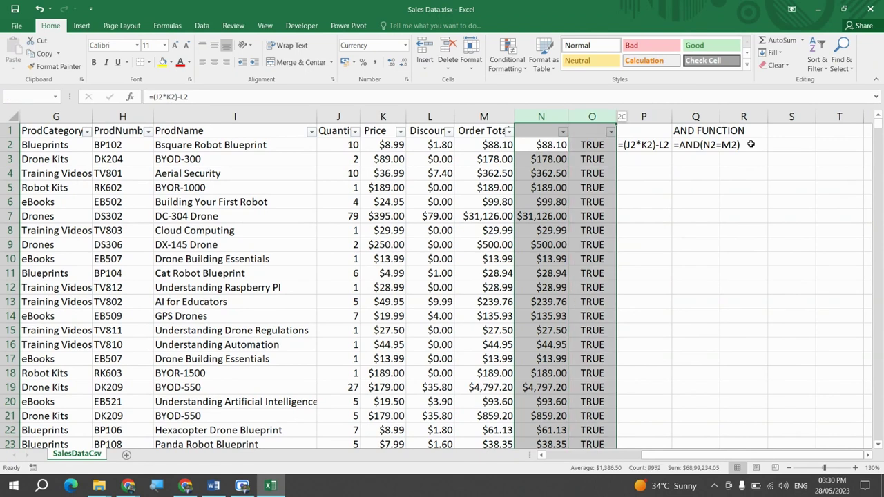
pyautogui.hotkey('shift', 'Right')
pyautogui.hotkey('shift', 'Right')
pyautogui.hotkey('shift', 'Right')
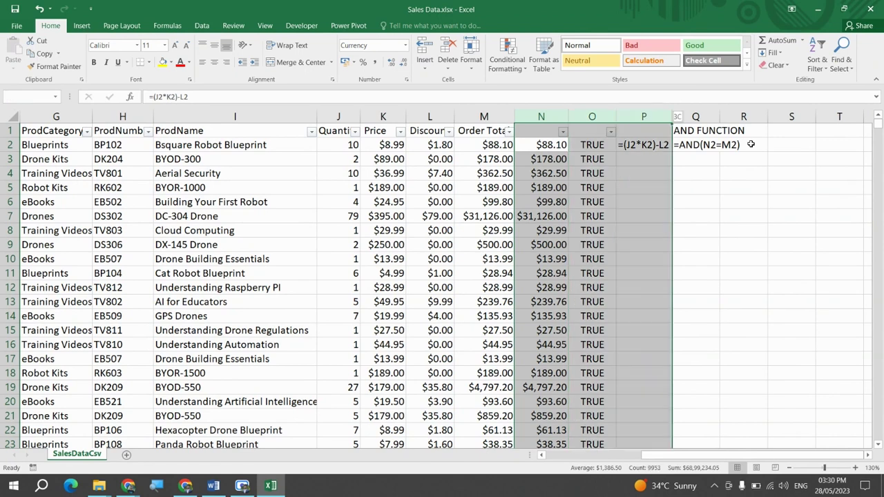
pyautogui.hotkey('ctrl', '-')
pyautogui.press('Left')
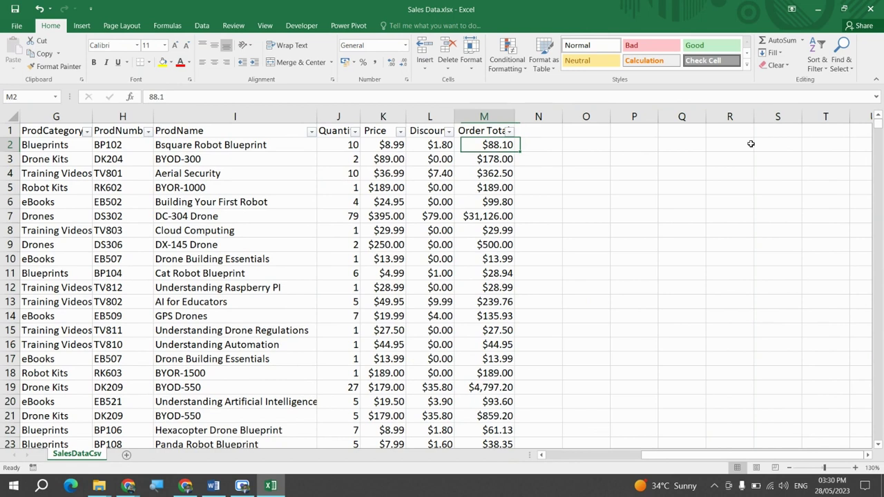
# Look through the cleaned sales table, going across its headers and first record and selecting the whole dataset.
pyautogui.press('Left')
pyautogui.press('Right')
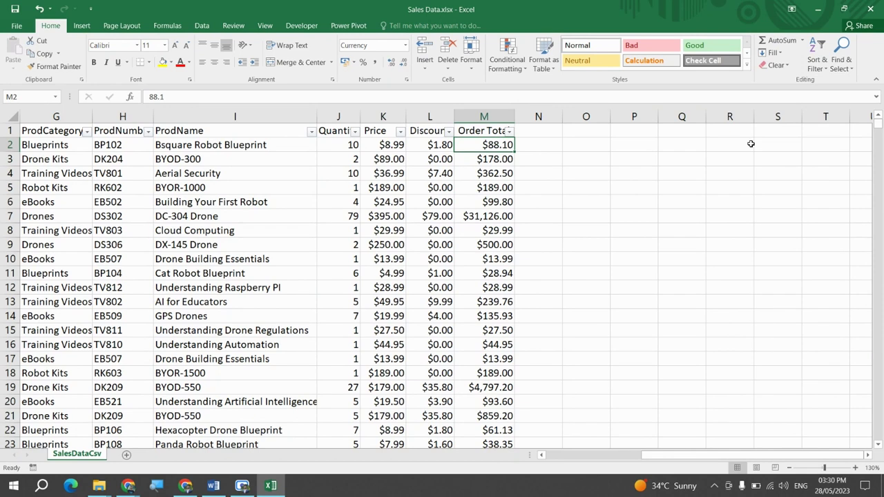
pyautogui.press('Left')
pyautogui.press('Up')
pyautogui.press('Left')
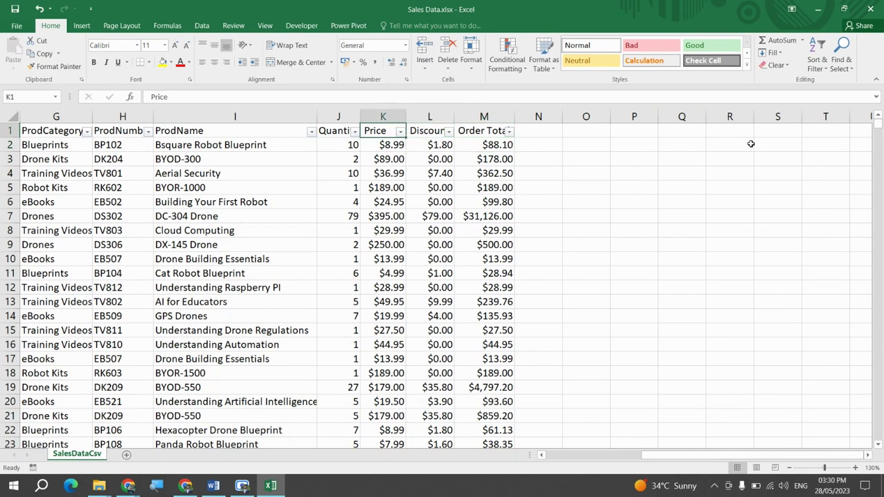
pyautogui.press('Left')
pyautogui.press('Left')
pyautogui.press('Left')
pyautogui.press('Left')
pyautogui.press('Left')
pyautogui.press('Left')
pyautogui.press('Left')
pyautogui.press('Left')
pyautogui.press('Left')
pyautogui.press('Down')
pyautogui.press('Right')
pyautogui.press('Right')
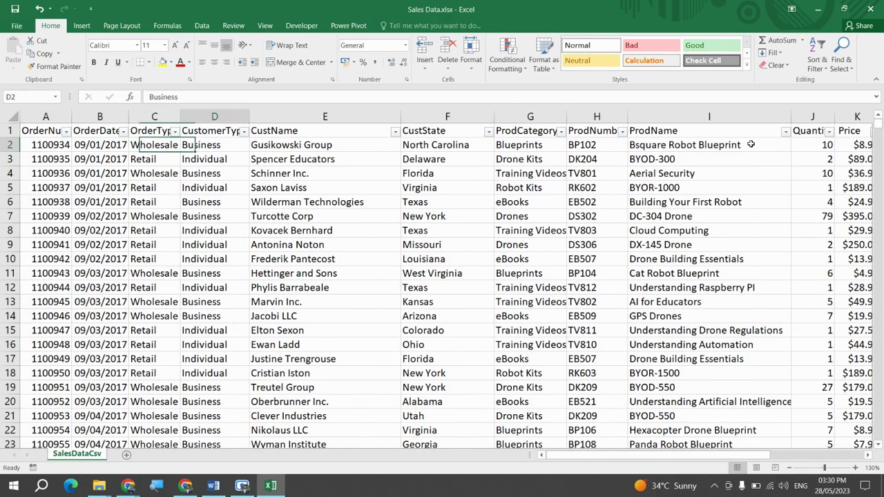
pyautogui.press('Left')
pyautogui.press('Up')
pyautogui.hotkey('ctrl', 'a')
pyautogui.hotkey('ctrl', 'Right')
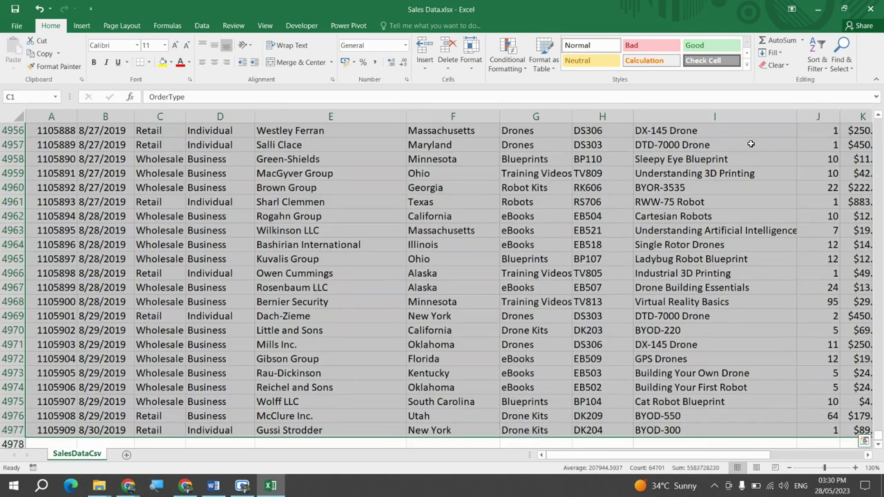
pyautogui.press('Right')
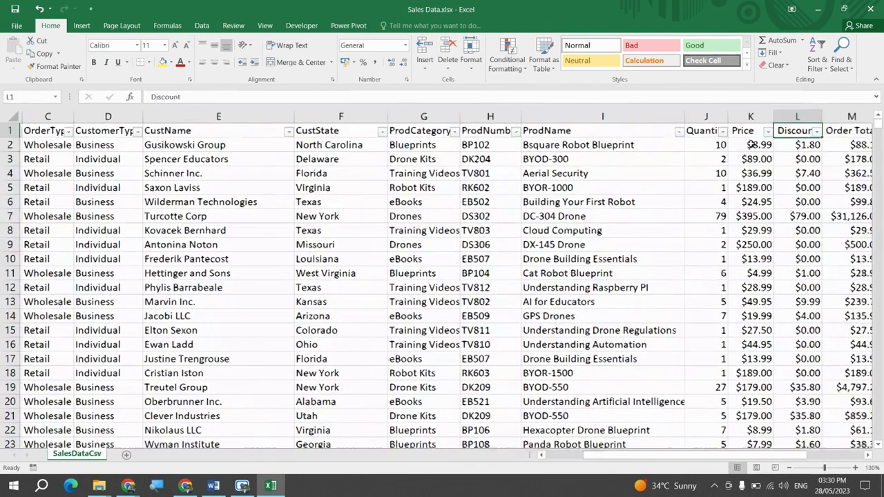
pyautogui.press('Down')
pyautogui.press('Right')
pyautogui.press('Right')
pyautogui.press('Right')
pyautogui.press('Left')
pyautogui.press('Left')
pyautogui.press('Left')
pyautogui.press('Right')
pyautogui.press('Right')
pyautogui.press('Right')
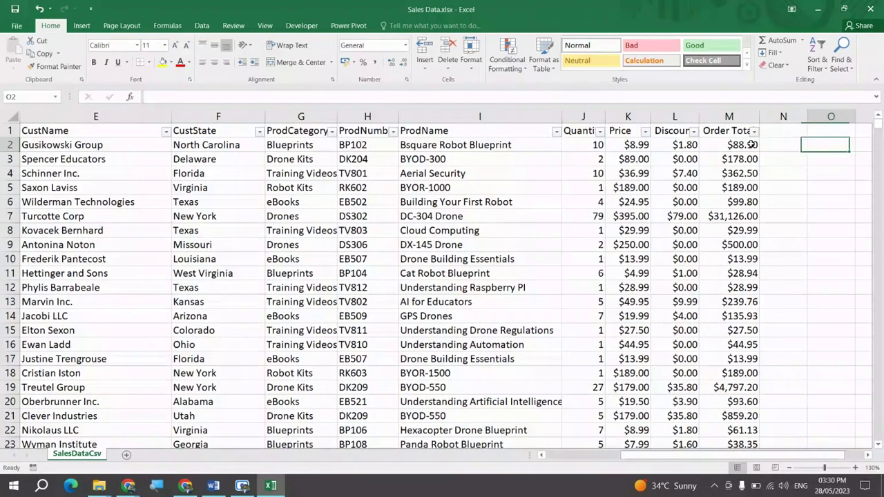
# Start a list of covered topics beside the data by entering BASIC OVERVIEW in P1.
pyautogui.press('Up')
pyautogui.press('Right')
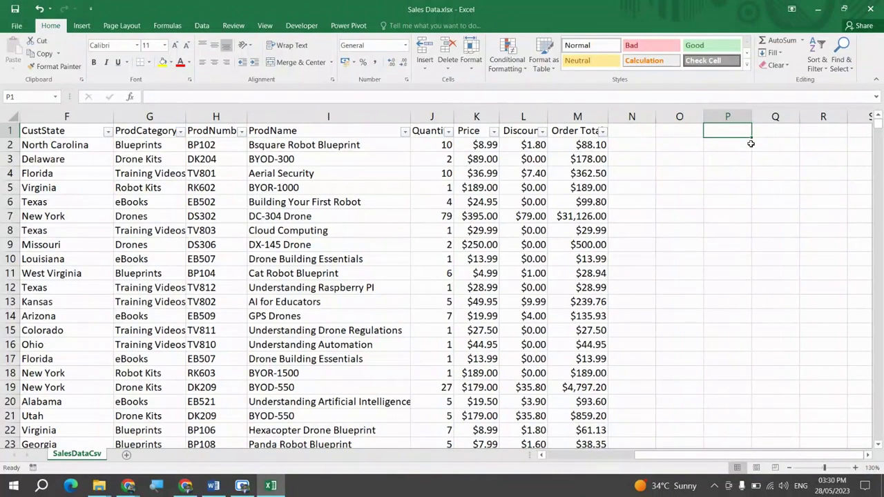
pyautogui.write('BA')
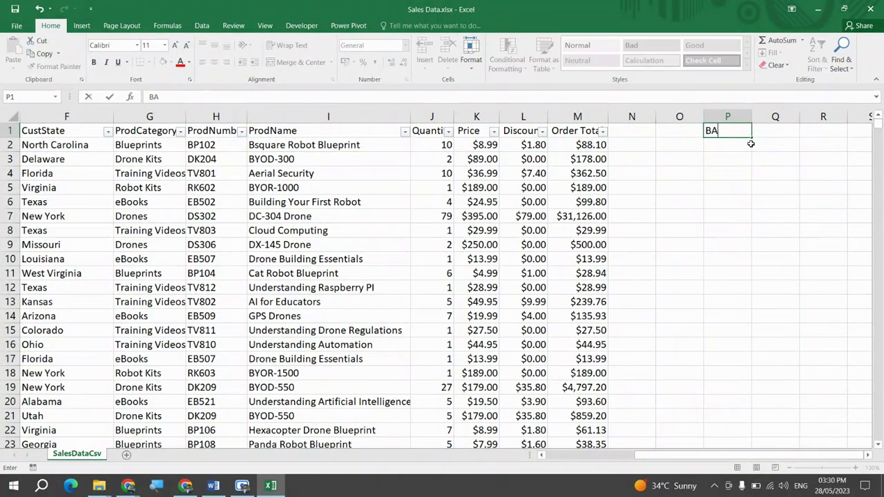
pyautogui.write('SIC OVERVIEW')
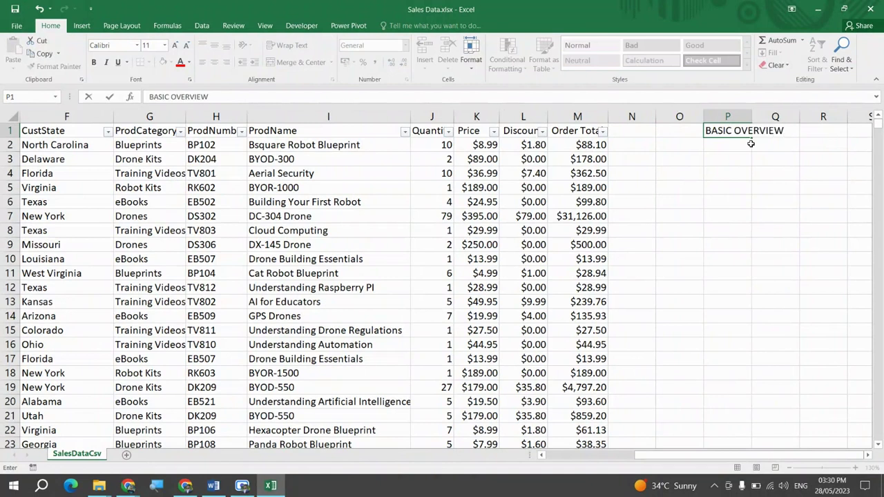
pyautogui.press('Return')
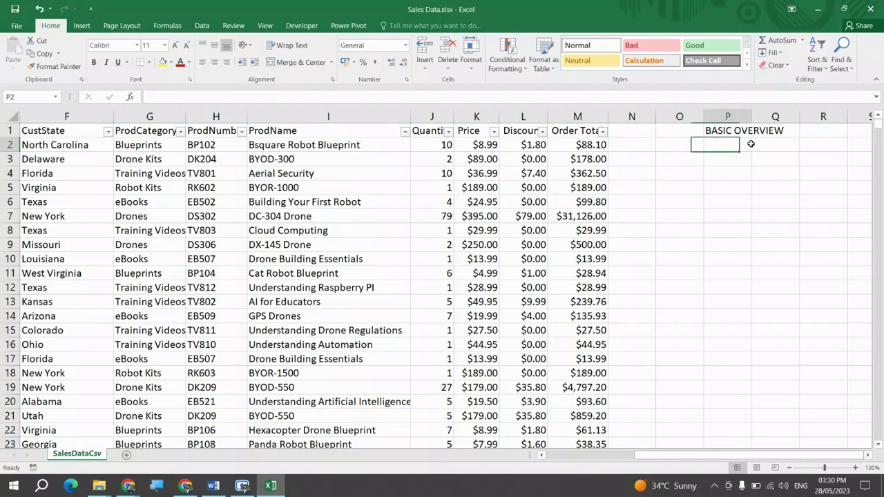
pyautogui.write('F')
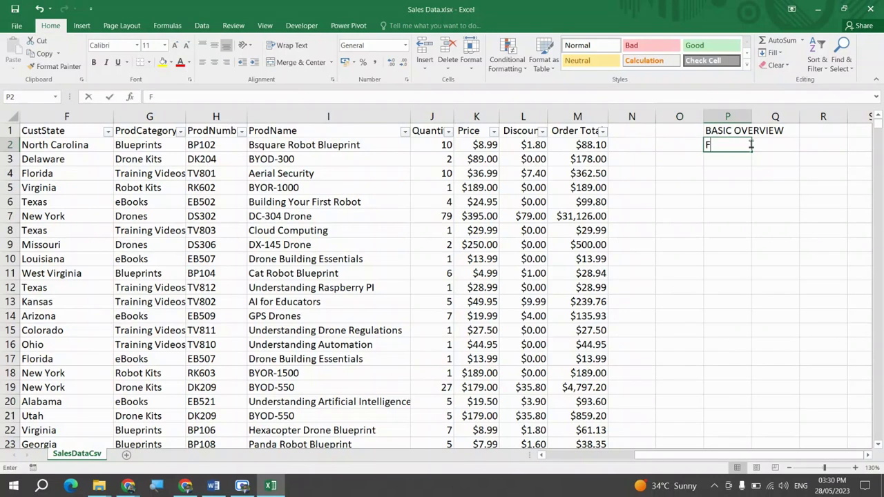
pyautogui.write('ORMATING')
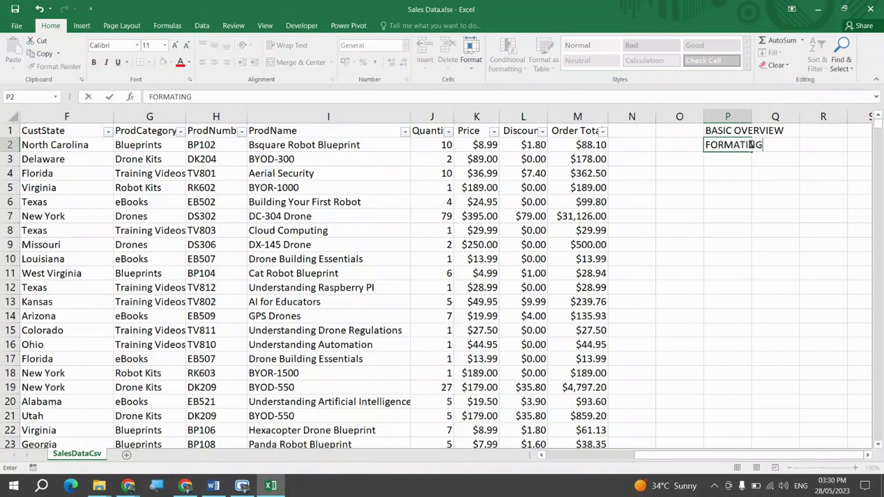
pyautogui.press('Escape')
# Add NAVIGATIONS in P2 and CURRENCY FORMAT in P3 to the topic list.
pyautogui.write('NA')
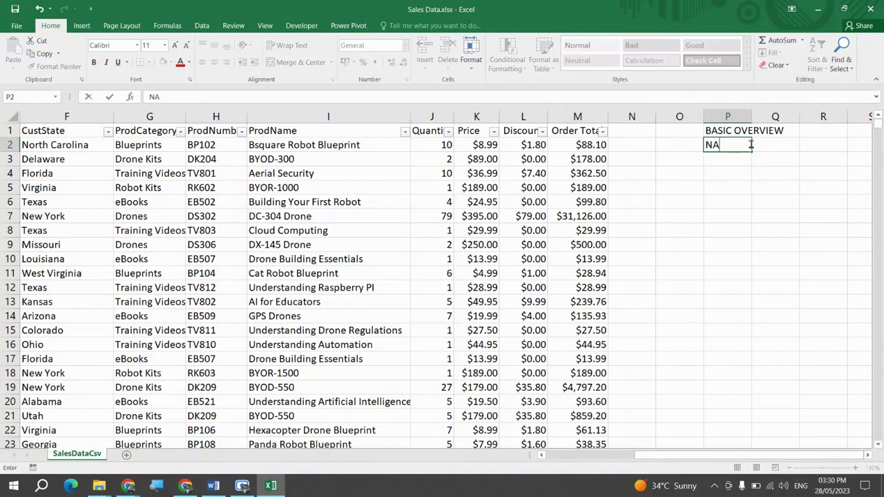
pyautogui.write('VIGATIONS')
pyautogui.press('Return')
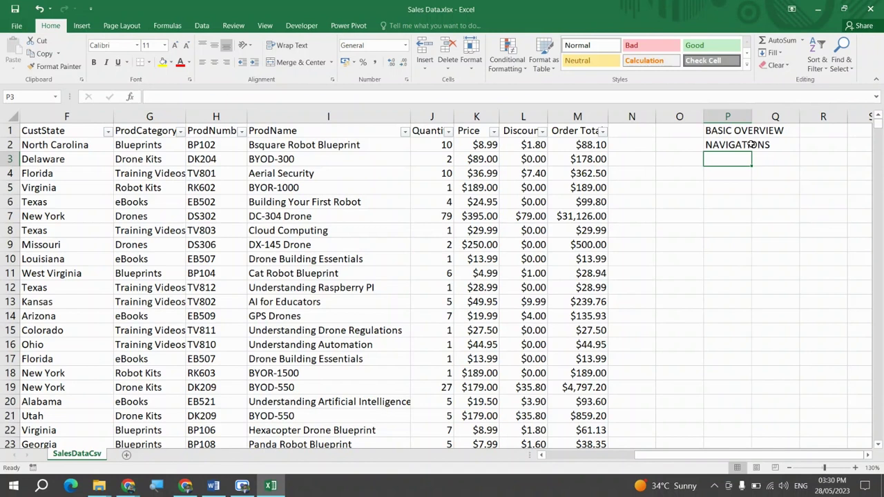
pyautogui.write('CURRENCY FORMAT')
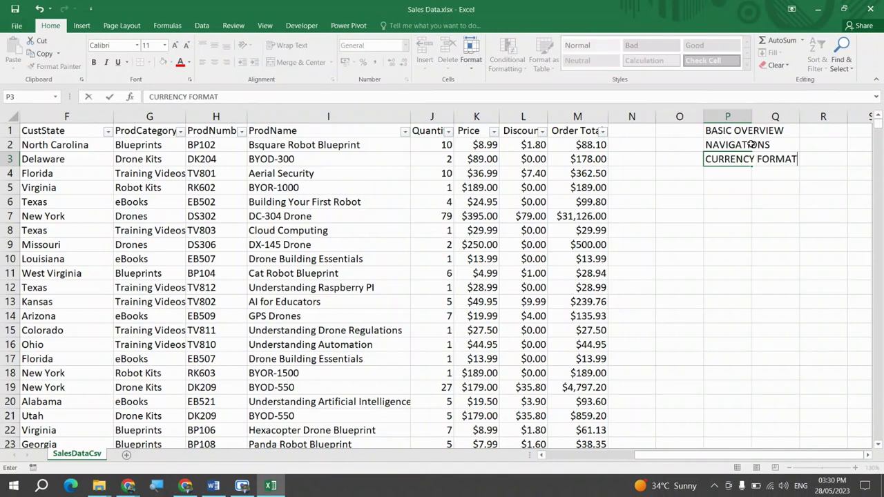
pyautogui.press('Return')
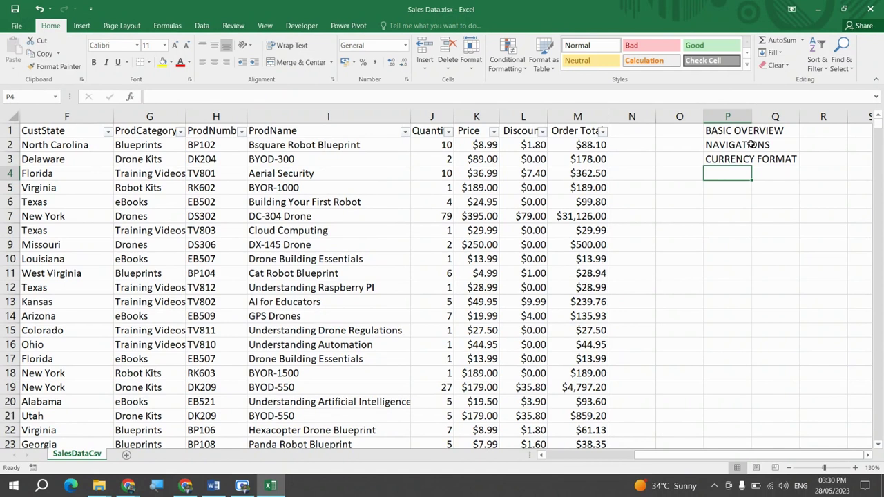
# Add AND FUNCTION in P4 and SELECTION TECHNIQUES in P5 to the topic list.
pyautogui.write('AND FUN')
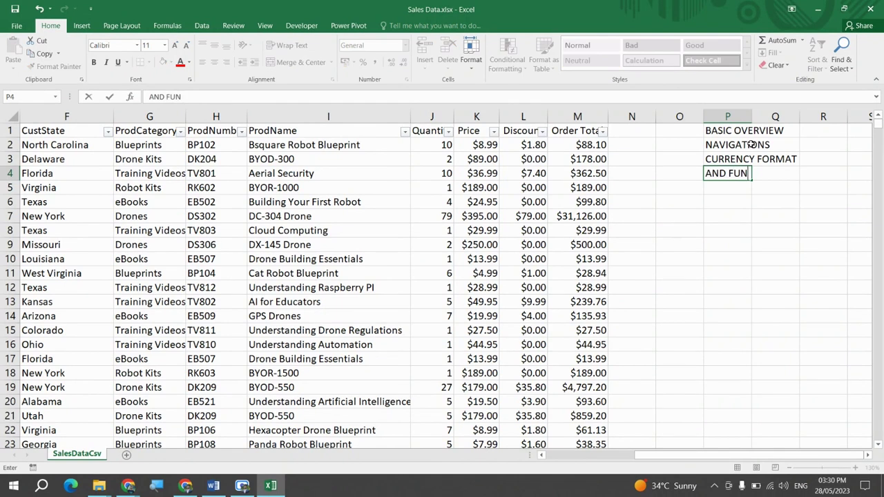
pyautogui.write('CTION')
pyautogui.press('Return')
pyautogui.write('SELEC')
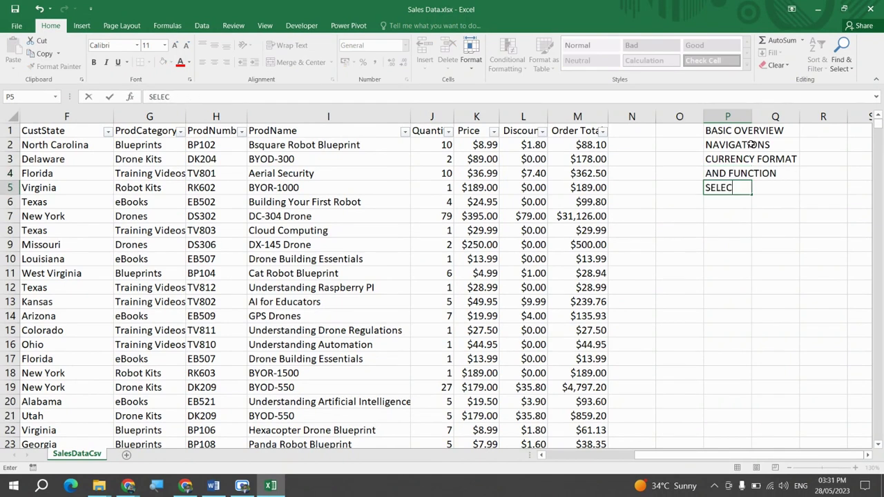
pyautogui.write('TION TECH')
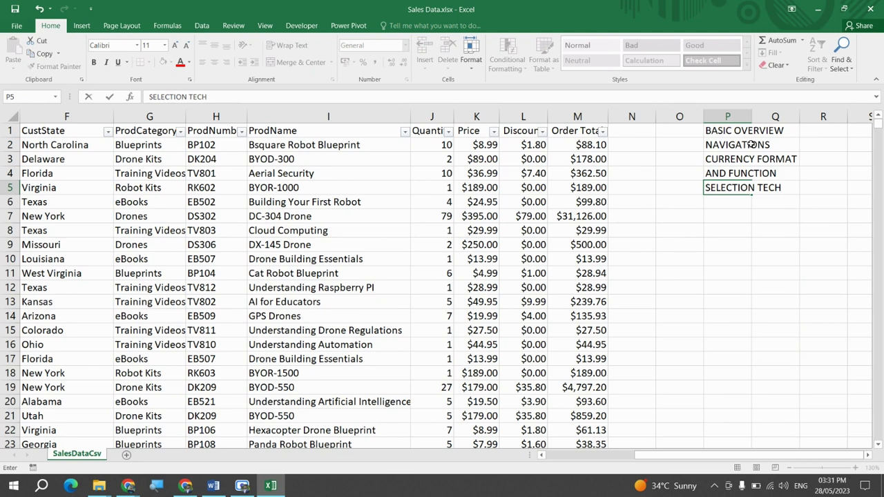
pyautogui.write('NIQUES')
pyautogui.press('Return')
pyautogui.press('Up')
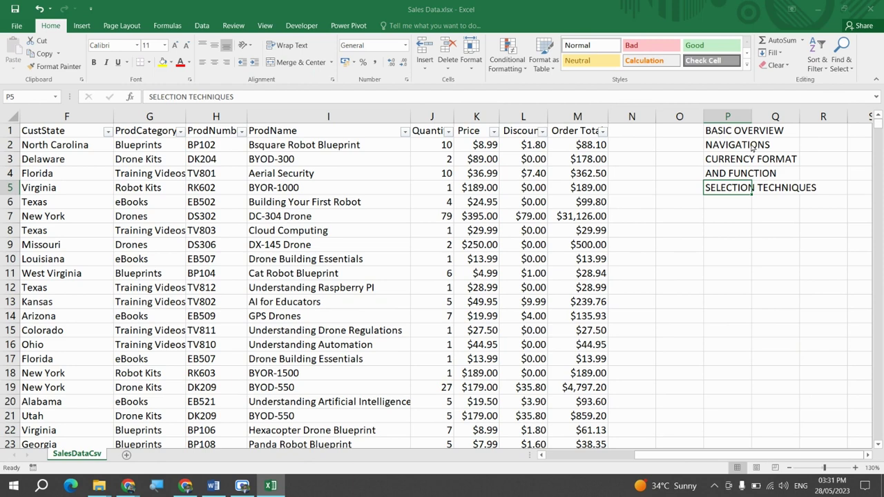
# Review the introduction and formatting topics in the Word training syllabus, and return to the Excel sales workbook.
pyautogui.hotkey('alt', 'Tab')
pyautogui.scroll(5, 508, 193)
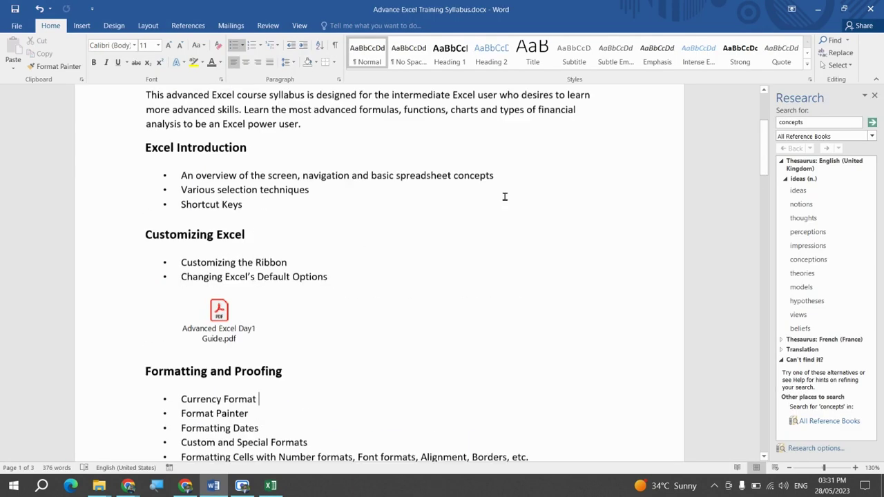
pyautogui.scroll(-1, 505, 197)
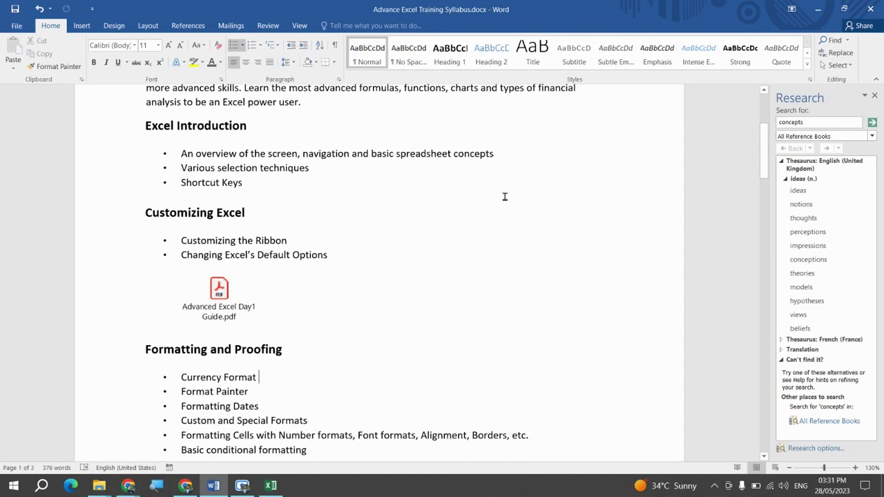
pyautogui.scroll(-3, 505, 197)
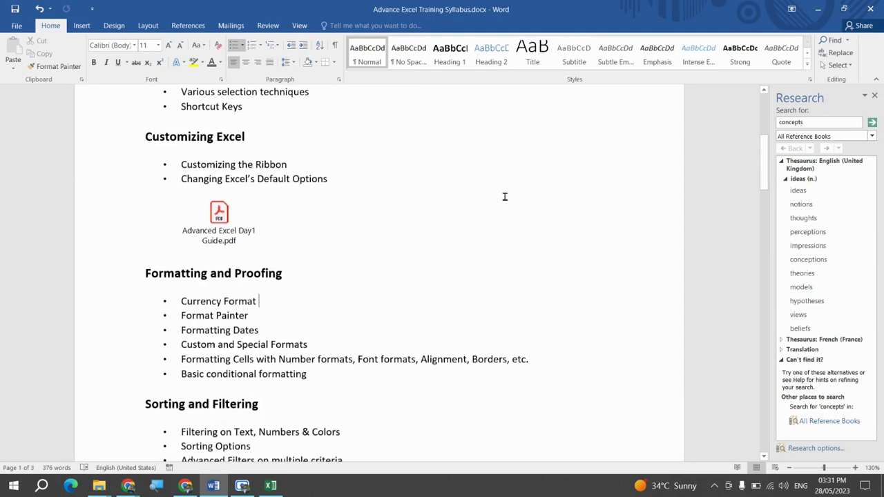
pyautogui.scroll(-1, 504, 196)
pyautogui.hotkey('alt', 'Tab')
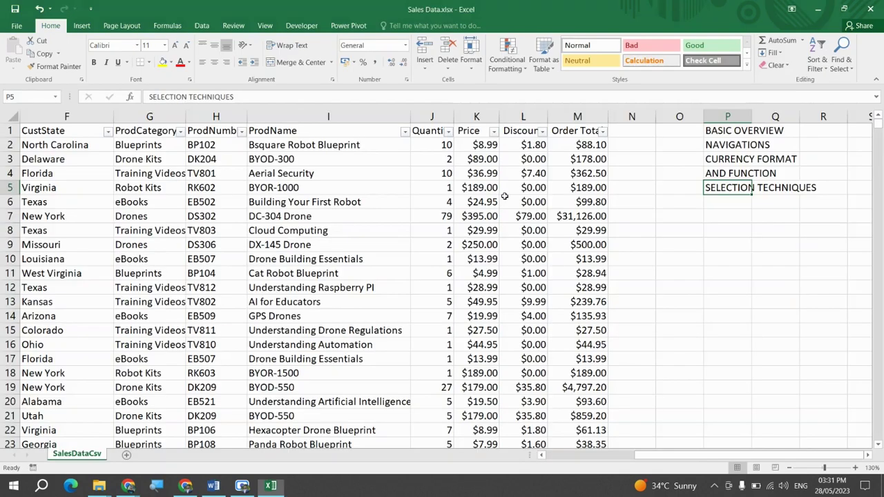
pyautogui.hotkey('ctrl', 'Up')
pyautogui.hotkey('ctrl', 'Left')
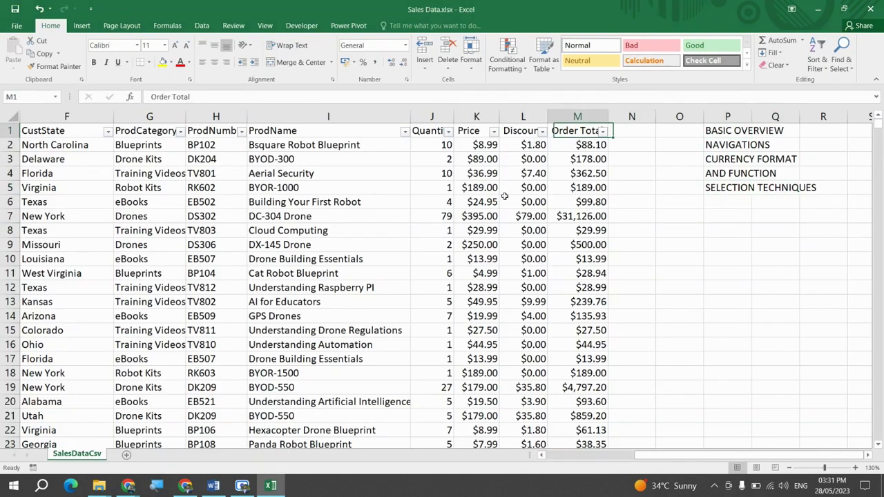
pyautogui.press('Left')
pyautogui.press('Left')
pyautogui.press('Right')
pyautogui.press('Down')
pyautogui.press('Left')
pyautogui.press('Left')
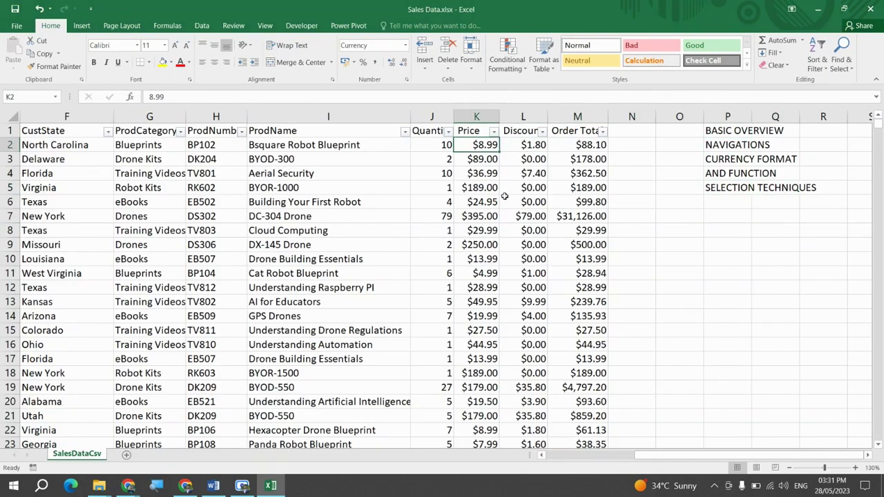
# Paste only the format of the first Quantity value onto all Discount and Order Total values to strip their currency formatting.
pyautogui.press('Right')
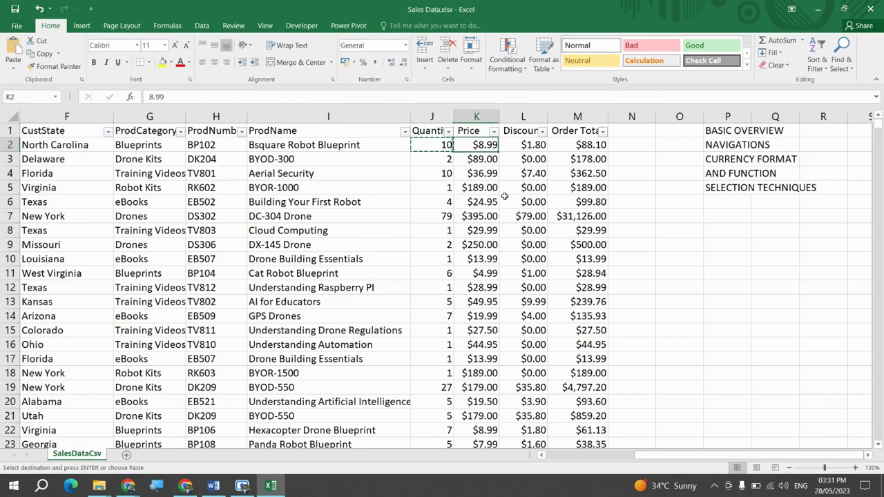
pyautogui.press('Right')
pyautogui.hotkey('shift', 'Right')
pyautogui.hotkey('ctrl', 'shift', 'Down')
pyautogui.hotkey('ctrl', 'c')
pyautogui.scroll(8, 504, 199)
pyautogui.hotkey('ctrl', 'alt', 'v')
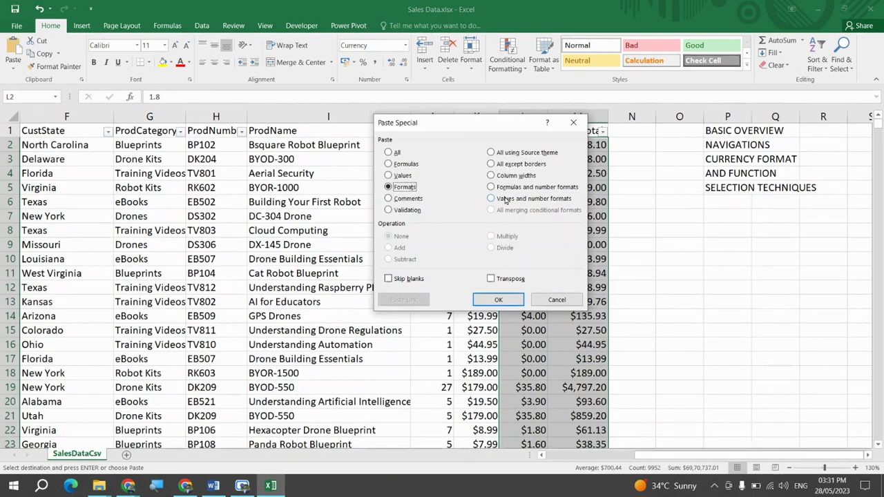
pyautogui.press('v')
pyautogui.press('Return')
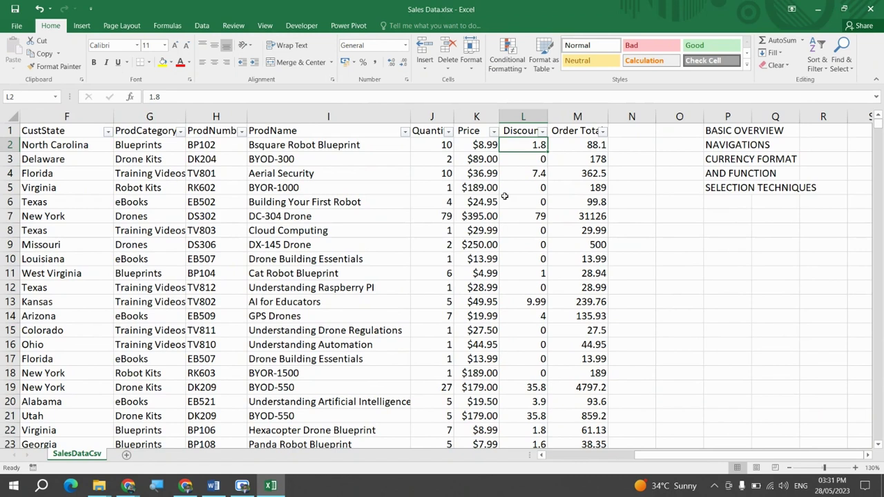
# Apply the two-decimal dollar currency format to all Discount and Order Total values.
pyautogui.click(491, 143)
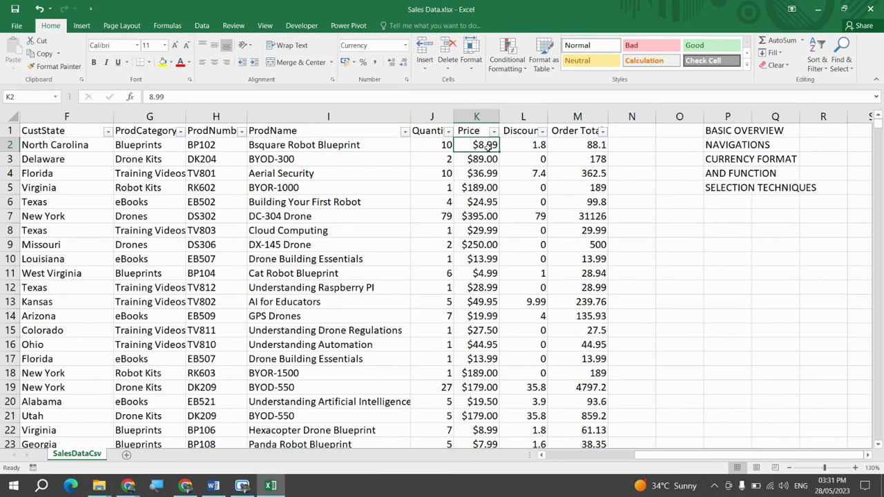
pyautogui.click(481, 160)
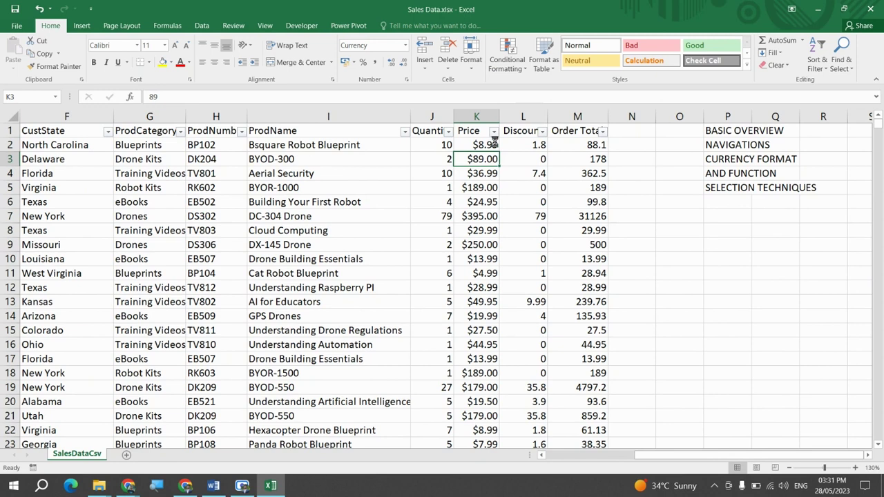
pyautogui.moveTo(523, 145); pyautogui.dragTo(578, 144)
pyautogui.hotkey('ctrl', 'shift', 'Down')
pyautogui.hotkey('ctrl', 'shift', '4')
pyautogui.click(427, 134)
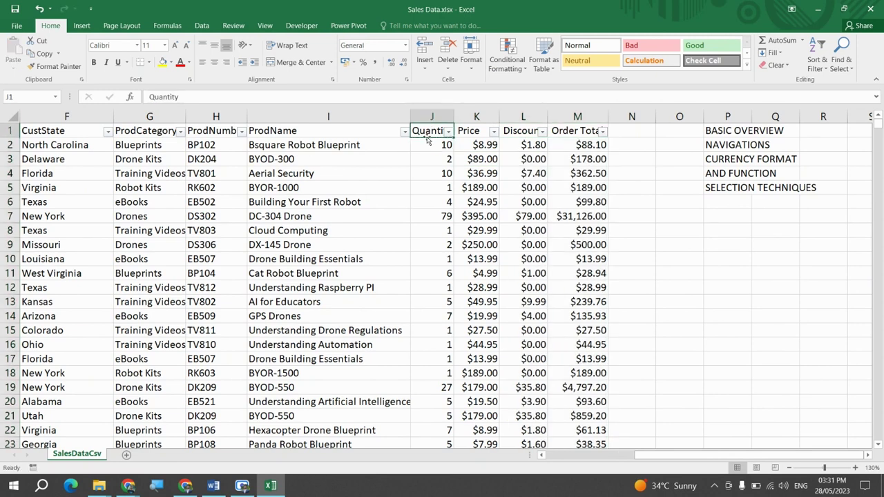
# Look over the sales data's column headers from OrderNum to CustName, starting at A1.
pyautogui.hotkey('ctrl', 'Home')
pyautogui.press('Right')
pyautogui.press('Left')
pyautogui.press('Right')
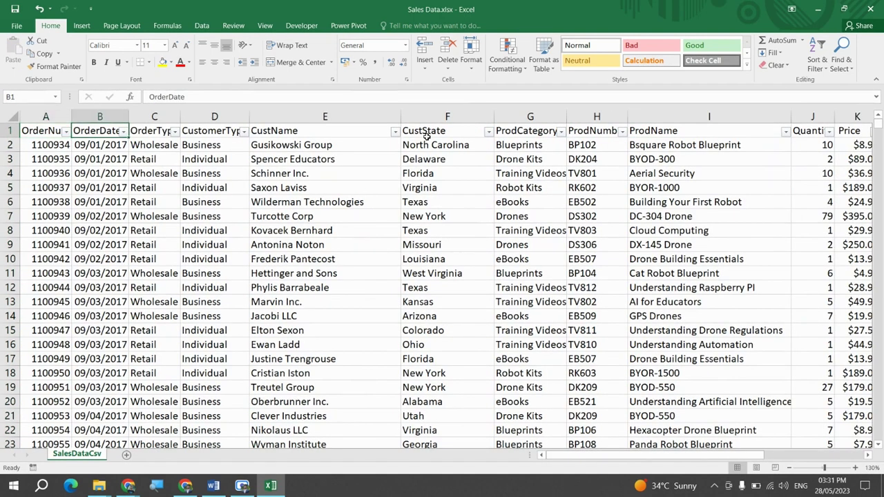
pyautogui.press('Right')
pyautogui.press('Right')
pyautogui.press('Right')
pyautogui.press('Right')
pyautogui.press('Left')
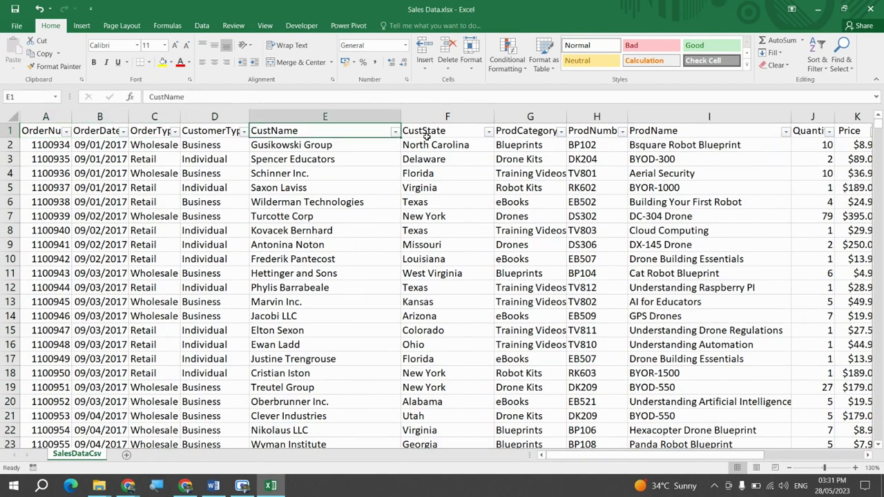
pyautogui.hotkey('ctrl', 'Home')
pyautogui.press('Right')
pyautogui.press('Right')
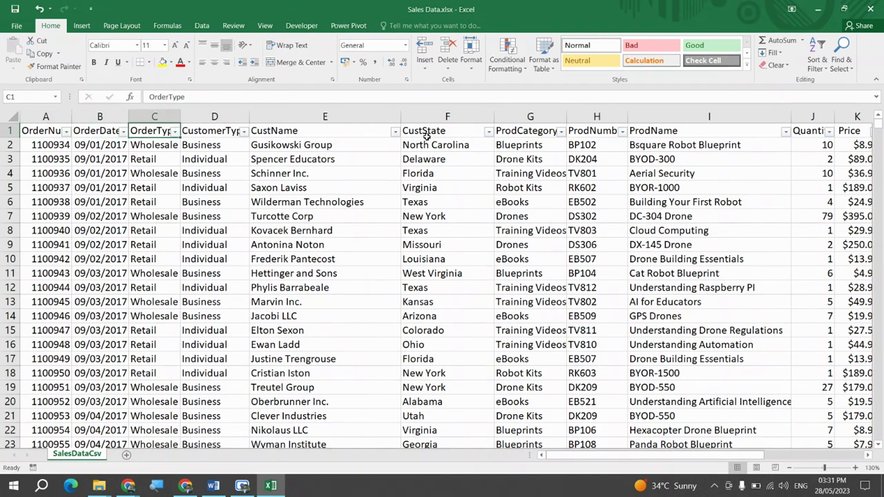
pyautogui.press('Left')
pyautogui.press('Right')
pyautogui.press('Left')
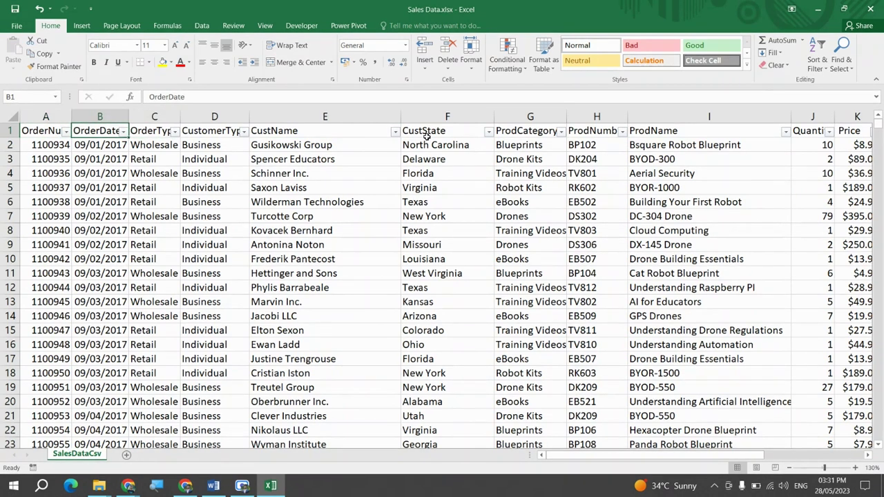
pyautogui.press('Left')
pyautogui.hotkey('ctrl', 'Right')
pyautogui.hotkey('ctrl', 'Left')
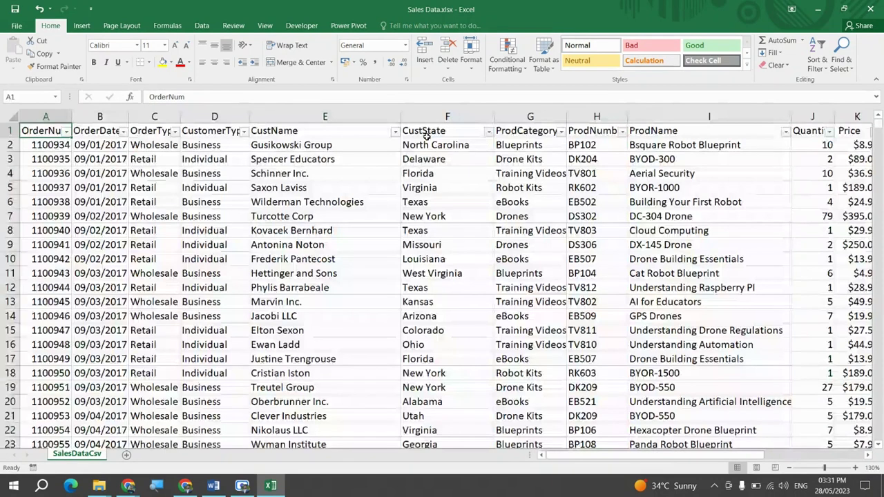
pyautogui.press('Right')
pyautogui.press('Right')
pyautogui.press('Down')
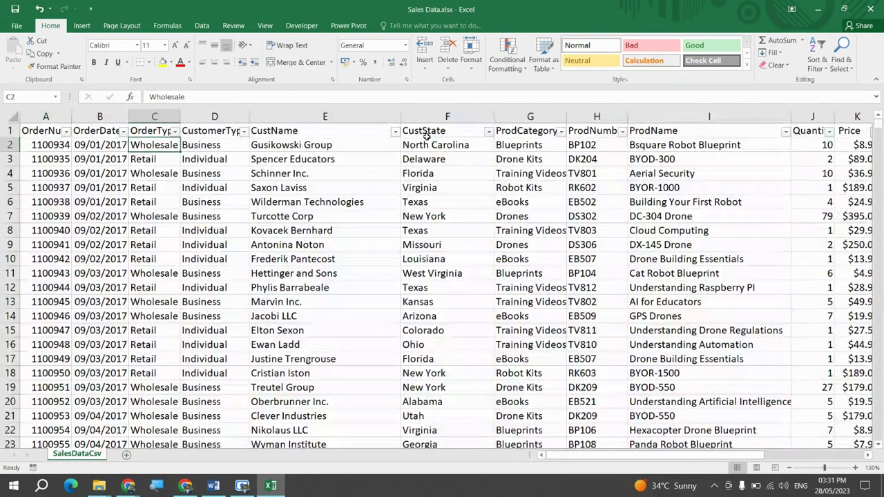
pyautogui.press('Up')
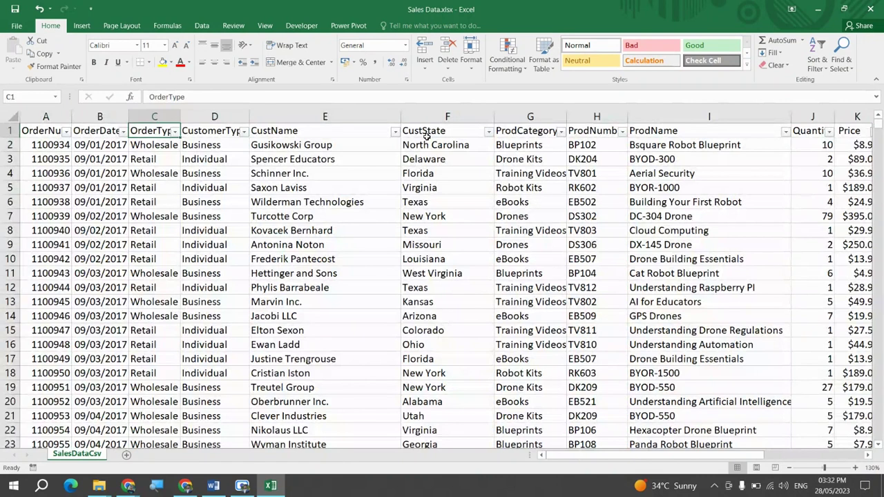
# Check the filter lists of the OrderNum and OrderDate columns without applying a filter.
pyautogui.press('Left')
pyautogui.press('Left')
pyautogui.hotkey('alt', 'Down')
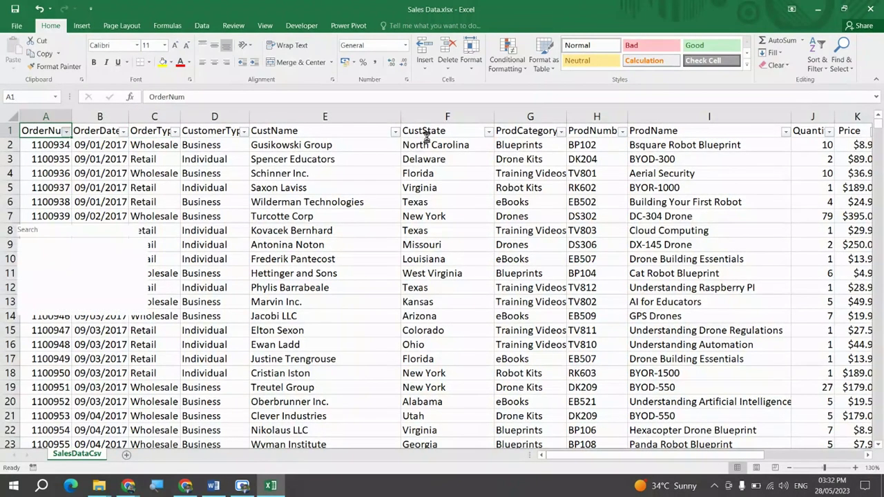
pyautogui.press('Escape')
pyautogui.press('Right')
pyautogui.hotkey('alt', 'Down')
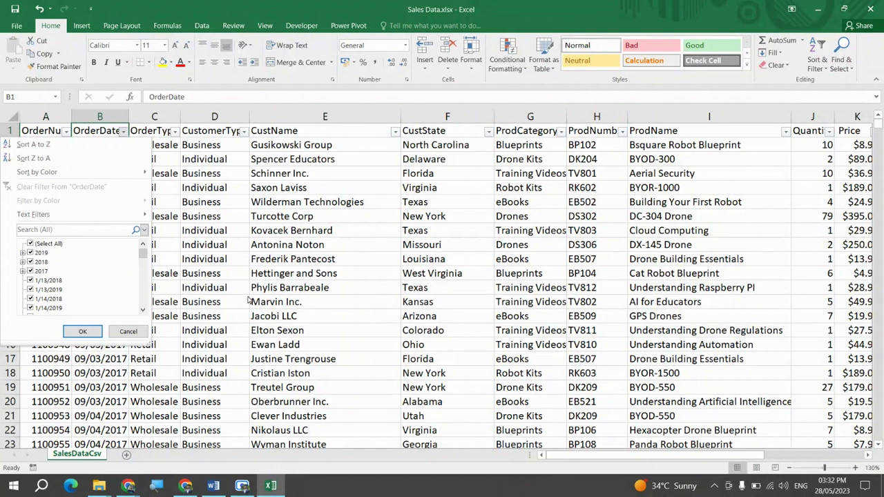
pyautogui.press('Escape')
# Inspect the date entries in B2 and B3 and leave both cells unedited.
pyautogui.press('Down')
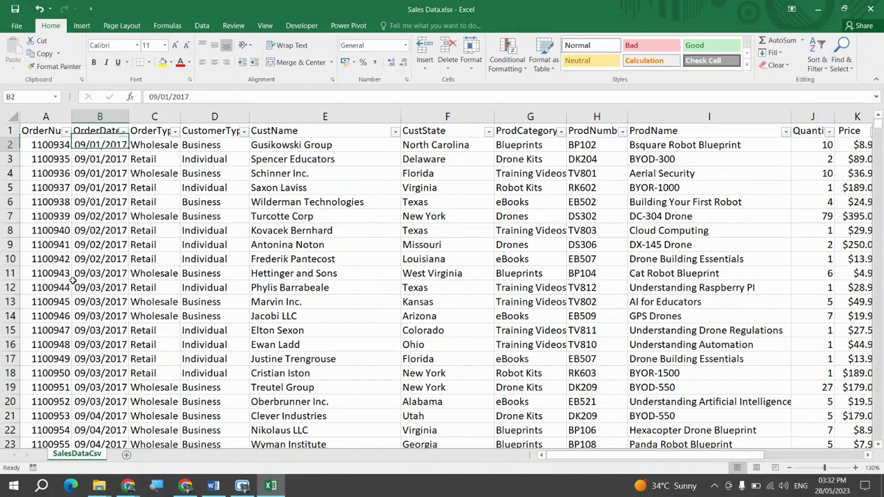
pyautogui.press('Right')
pyautogui.press('Left')
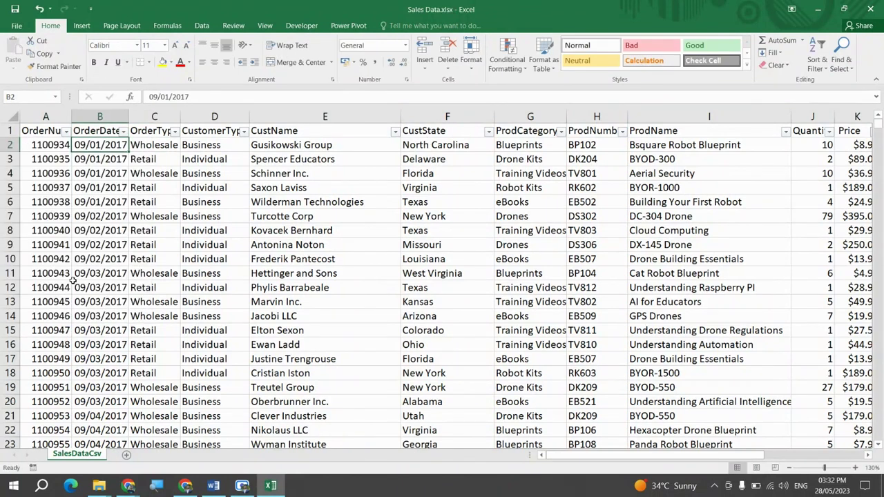
pyautogui.press('Down')
pyautogui.press('F2')
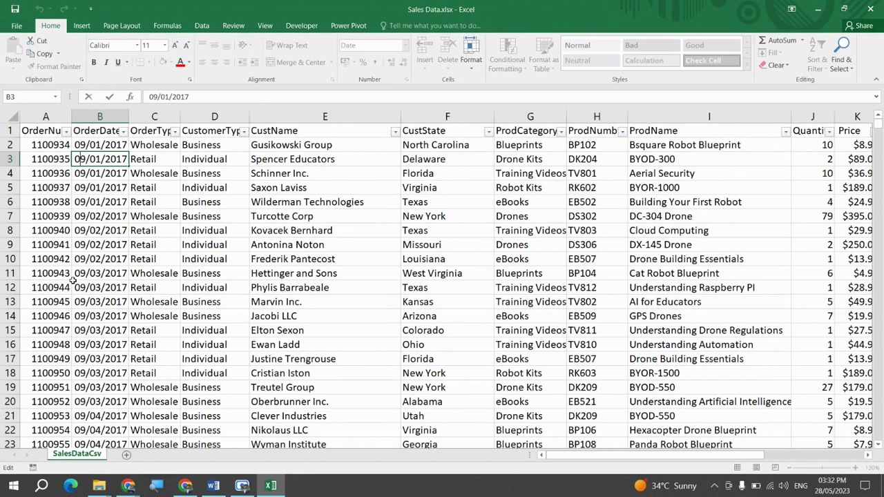
pyautogui.press('Escape')
# Open the OrderDate column's filter and limit its search scope to Month.
pyautogui.press('Up')
pyautogui.press('Up')
pyautogui.hotkey('alt', 'Down')
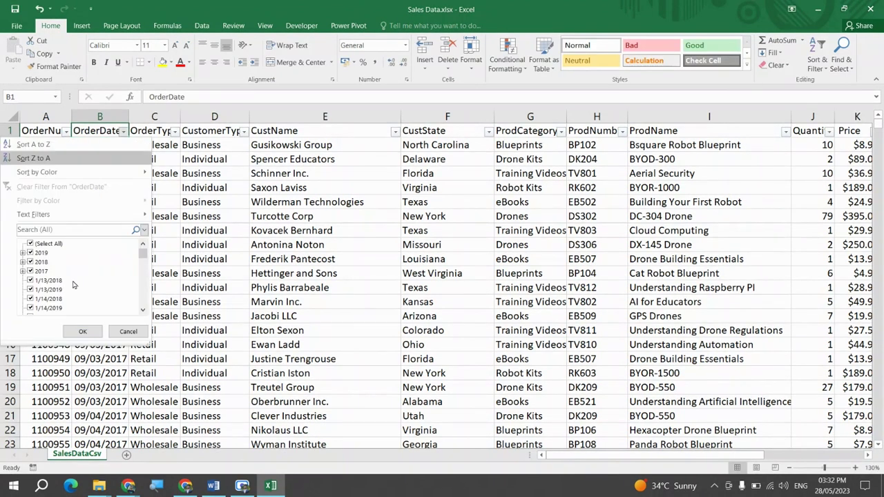
pyautogui.press('Tab')
pyautogui.hotkey('alt', 'Down')
pyautogui.press('Down')
pyautogui.press('Down')
pyautogui.press('Return')
# Filter the OrderDate column so that only the rows dated 1/13/2018 are shown.
pyautogui.press('Tab')
pyautogui.press('space')
pyautogui.press('Down')
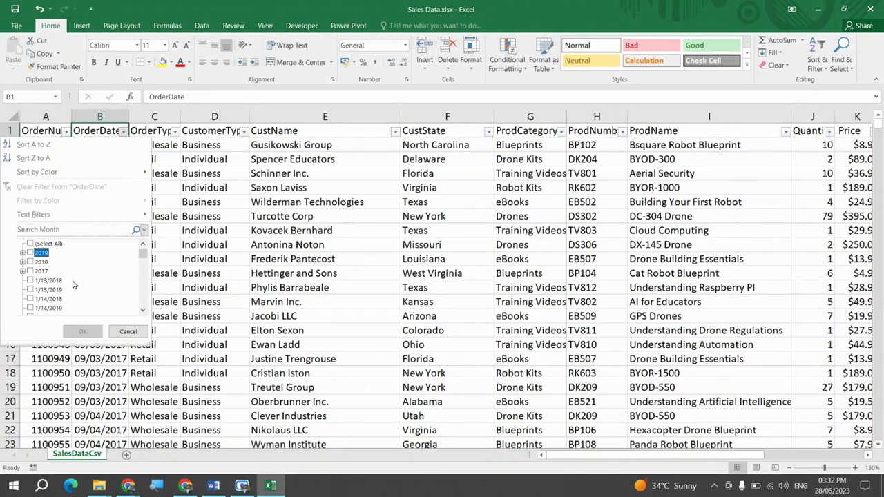
pyautogui.press('Down')
pyautogui.press('Down')
pyautogui.press('Down')
pyautogui.press('Up')
pyautogui.press('Up')
pyautogui.press('Up')
pyautogui.press('Up')
pyautogui.press('Down')
pyautogui.press('Down')
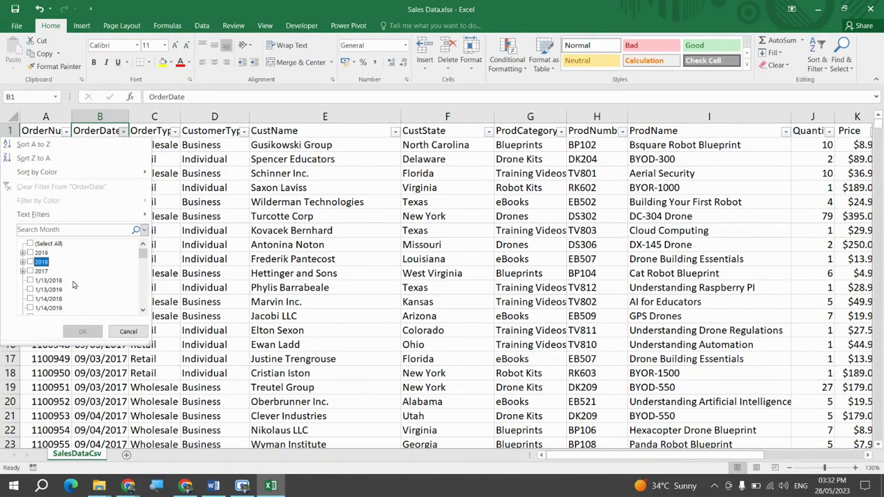
pyautogui.press('Down')
pyautogui.press('Down')
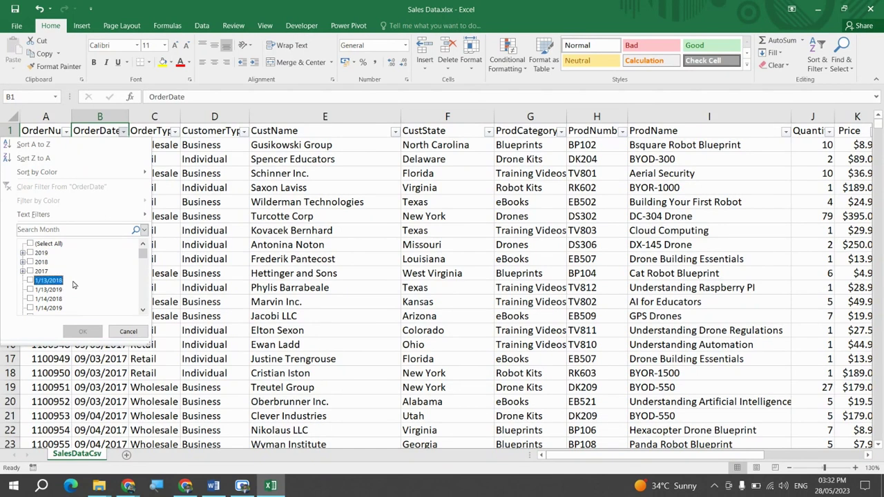
pyautogui.press('space')
pyautogui.press('Return')
# Inspect the date entry in B931 without editing it and clear the OrderDate filter.
pyautogui.press('F2')
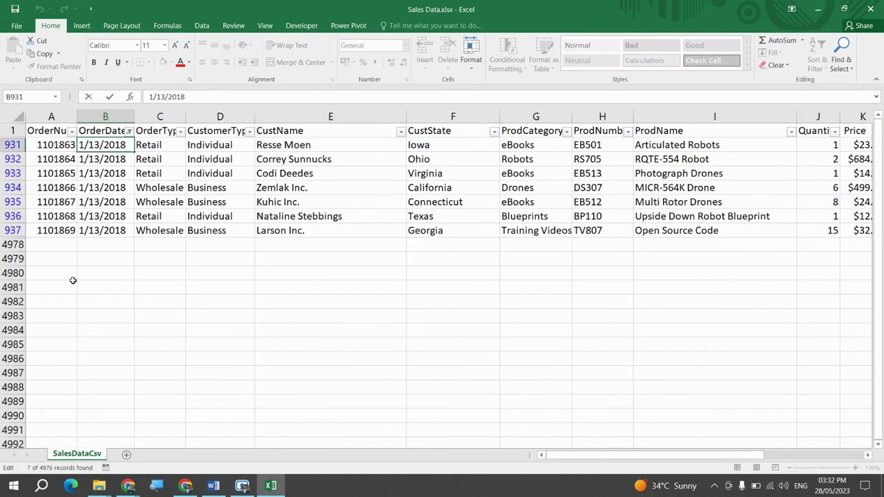
pyautogui.press('Escape')
pyautogui.press('Right')
pyautogui.press('Left')
pyautogui.hotkey('ctrl', 'Up')
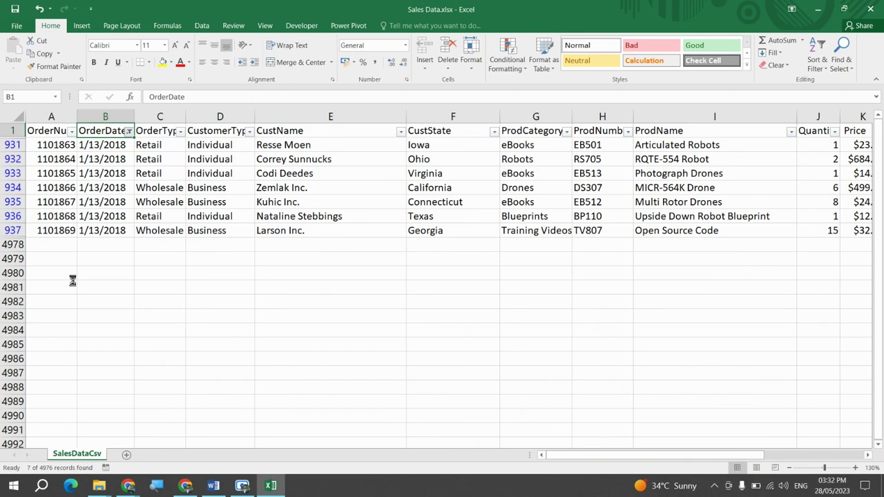
# Copy the date format of B2 onto the whole OrderDate column using Paste Special with Formats.
pyautogui.press('Down')
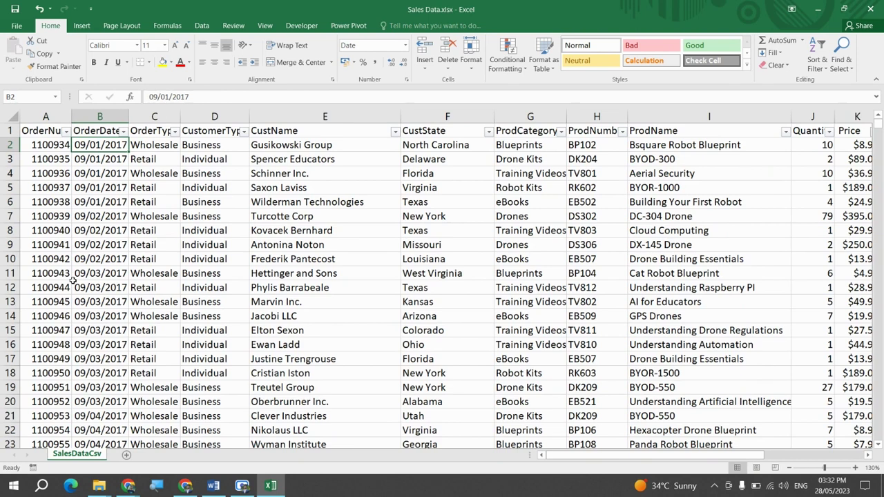
pyautogui.hotkey('ctrl', 'c')
pyautogui.hotkey('ctrl', 'shift', 'Down')
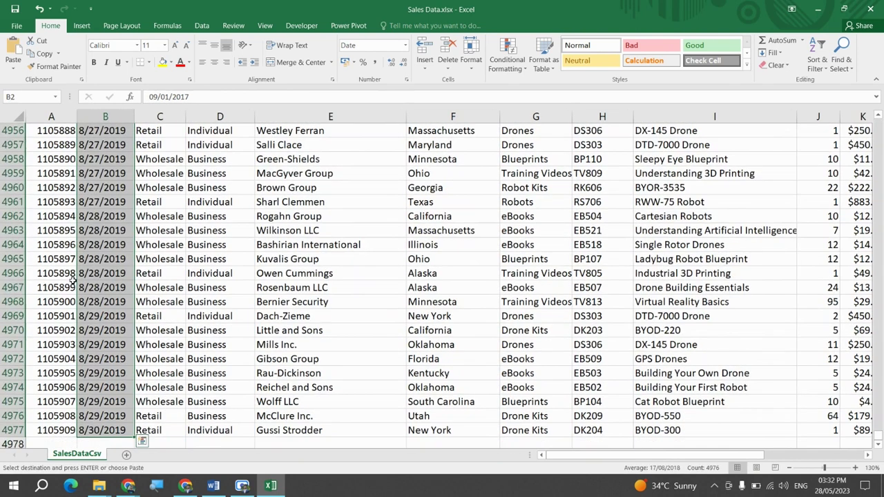
pyautogui.hotkey('ctrl', 'alt', 'v')
pyautogui.press('t')
pyautogui.press('Return')
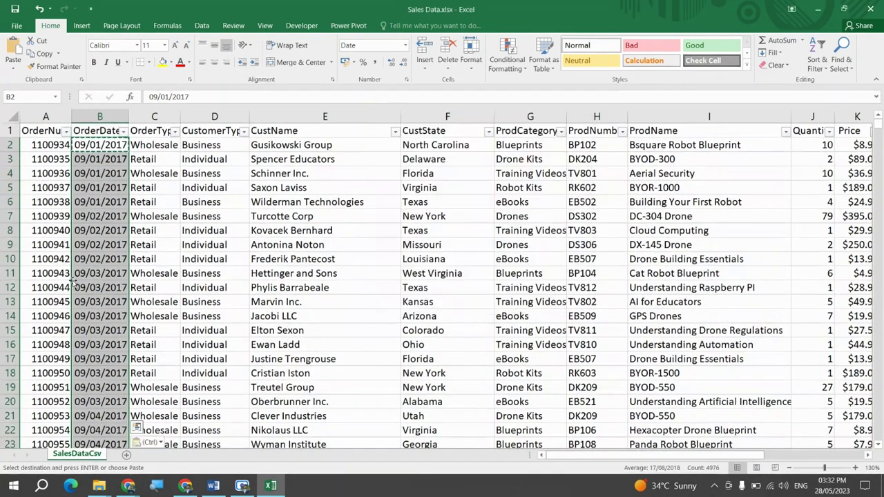
# Recheck how the dates are grouped in the OrderDate column's filter list.
pyautogui.press('Up')
pyautogui.hotkey('alt', 'Down')
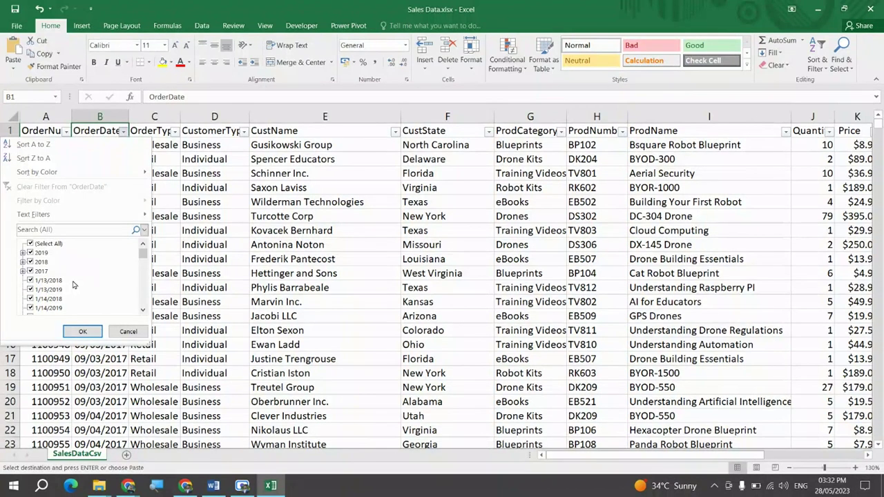
pyautogui.press('Escape')
pyautogui.press('Escape')
pyautogui.press('Down')
pyautogui.press('Up')
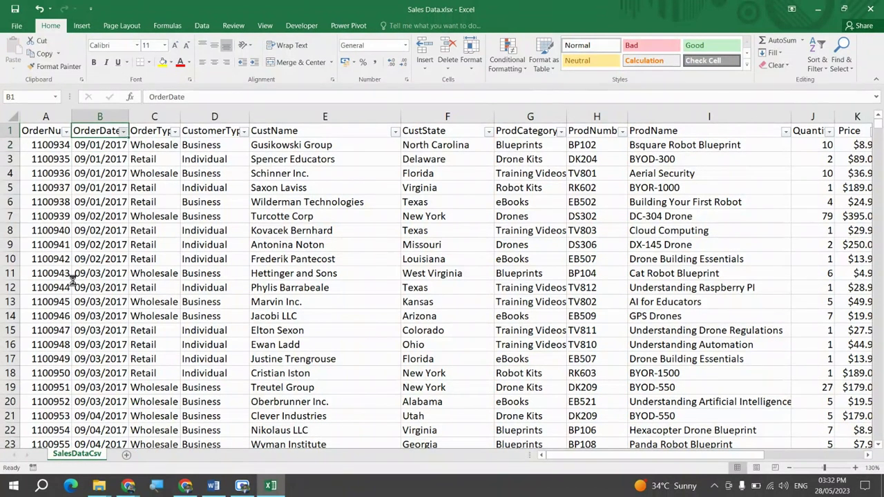
pyautogui.hotkey('alt', 'Down')
pyautogui.press('Escape')
# Apply the day-month-year format, as in 09-Jan-17, to all values in the OrderDate column.
pyautogui.press('Down')
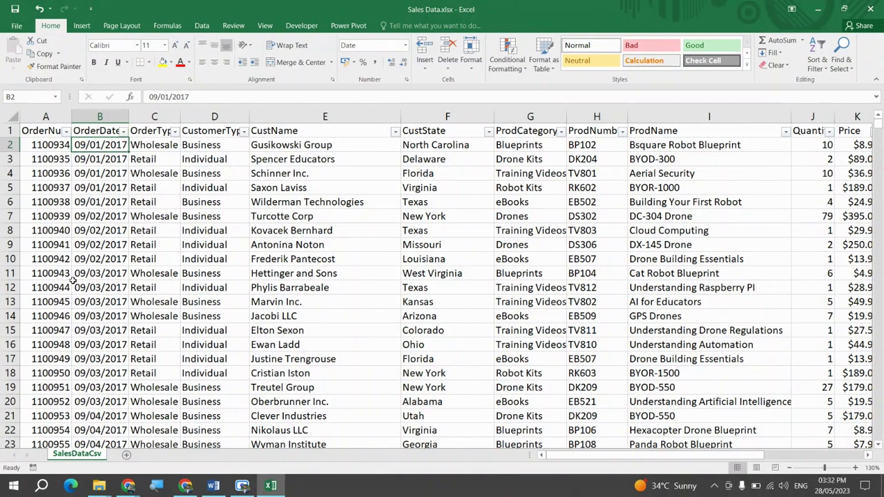
pyautogui.hotkey('ctrl', 'shift', 'Down')
pyautogui.hotkey('ctrl', 'BackSpace')
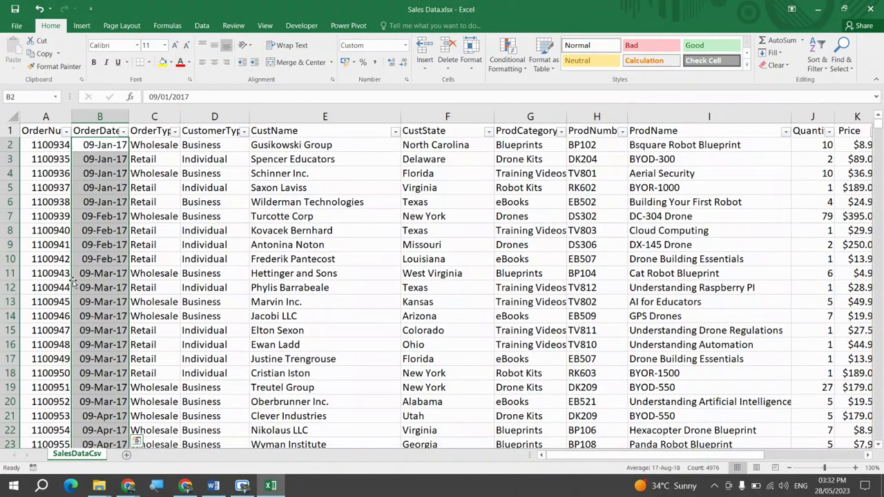
# Open the OrderDate column's filter and set its search scope to Date.
pyautogui.press('Up')
pyautogui.hotkey('alt', 'Down')
pyautogui.hotkey('alt', 'Down')
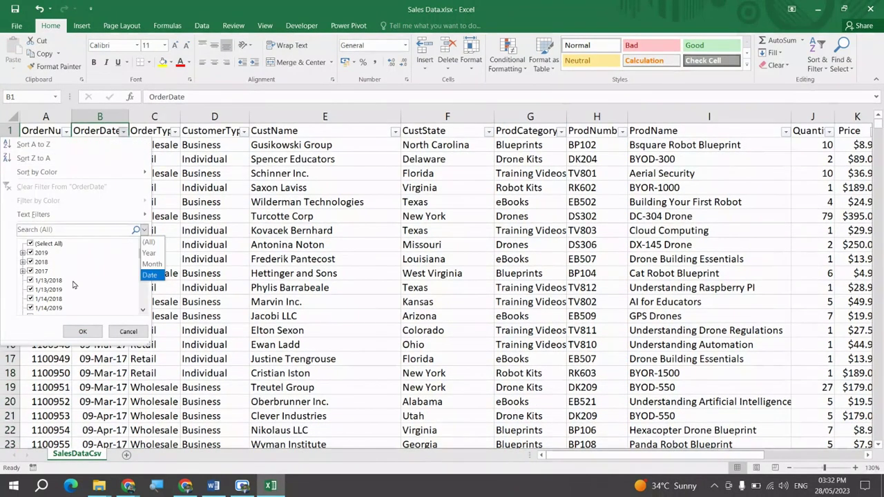
pyautogui.press('Return')
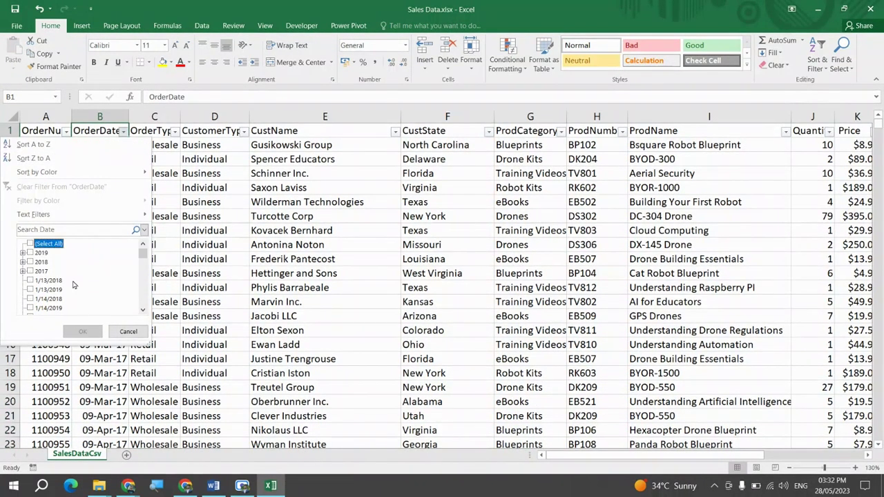
# Deselect everything in the OrderDate filter list and tick the ungrouped entries one by one, from 1/13/2018 to 1/15/2018.
pyautogui.press('space')
pyautogui.press('Down')
pyautogui.press('Down')
pyautogui.press('Down')
pyautogui.press('Down')
pyautogui.press('space')
pyautogui.press('Down')
pyautogui.press('space')
pyautogui.press('Down')
pyautogui.press('space')
pyautogui.press('Down')
pyautogui.press('space')
pyautogui.press('Down')
pyautogui.press('space')
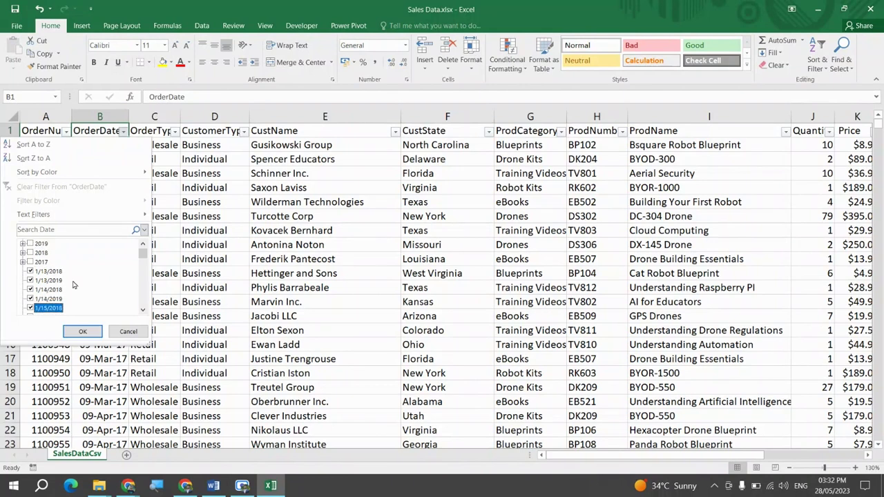
# Select all entries in the OrderDate filter list, then exclude the 2019, 2018 and 2017 groups.
pyautogui.press('Home')
pyautogui.press('space')
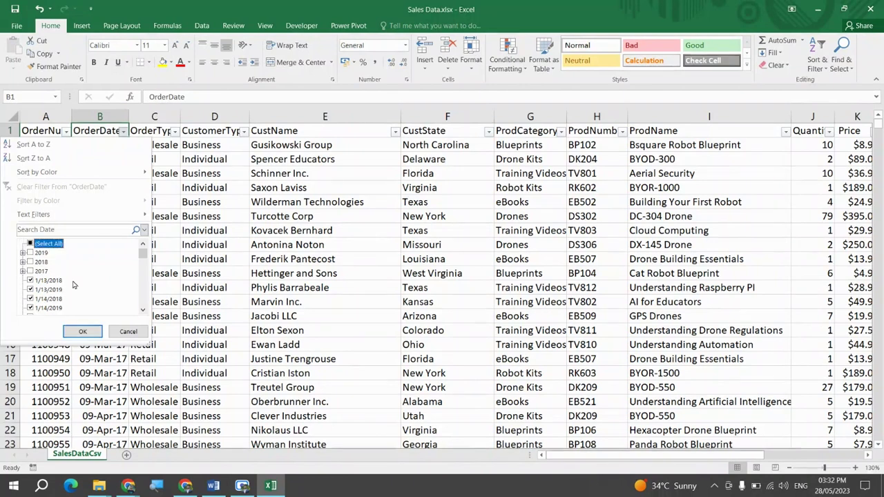
pyautogui.press('Down')
pyautogui.press('space')
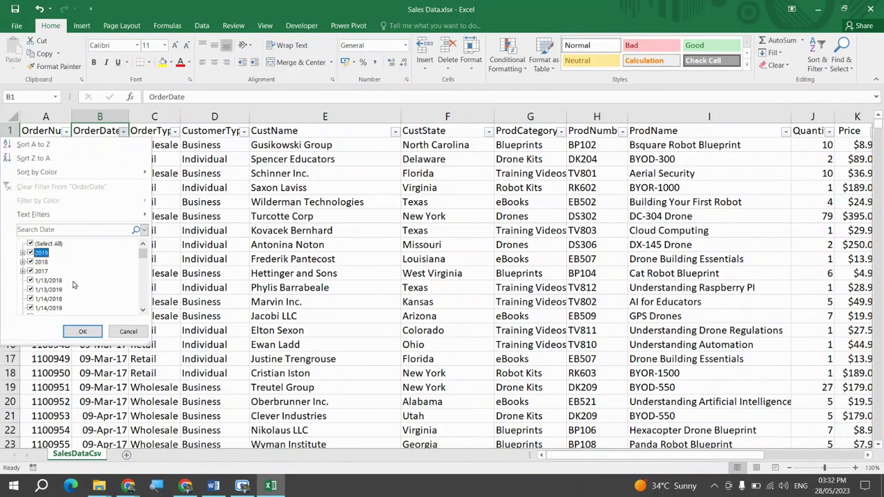
pyautogui.press('Down')
pyautogui.press('space')
pyautogui.press('Down')
pyautogui.press('space')
# Review the remaining ungrouped entries down to the end of the OrderDate filter list and apply the filter.
pyautogui.press('Down')
pyautogui.press('Down')
pyautogui.press('Down')
pyautogui.press('Down')
pyautogui.press('Down')
pyautogui.press('Down')
pyautogui.press('Down')
pyautogui.press('Down')
pyautogui.press('Down')
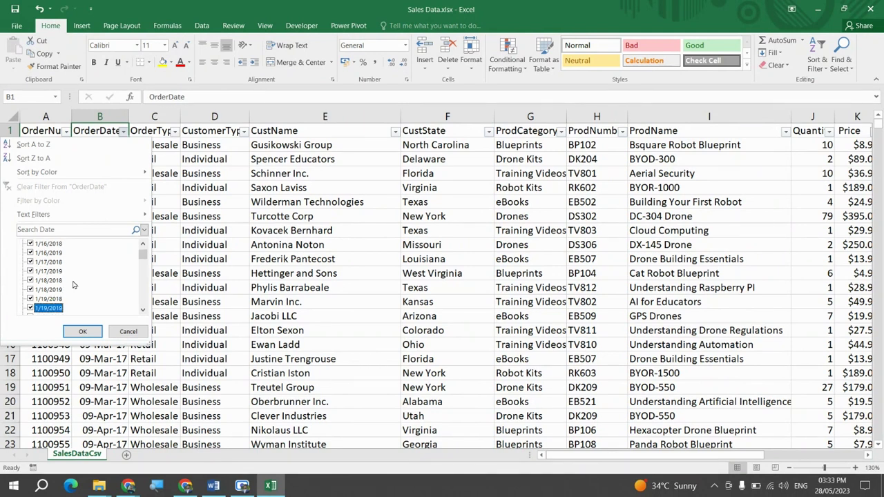
pyautogui.press('Down')
pyautogui.press('Down')
pyautogui.press('Down')
pyautogui.press('Down')
pyautogui.press('Down')
pyautogui.press('Down')
pyautogui.press('Down')
pyautogui.press('Down')
pyautogui.moveTo(143, 258); pyautogui.dragTo(144, 273)
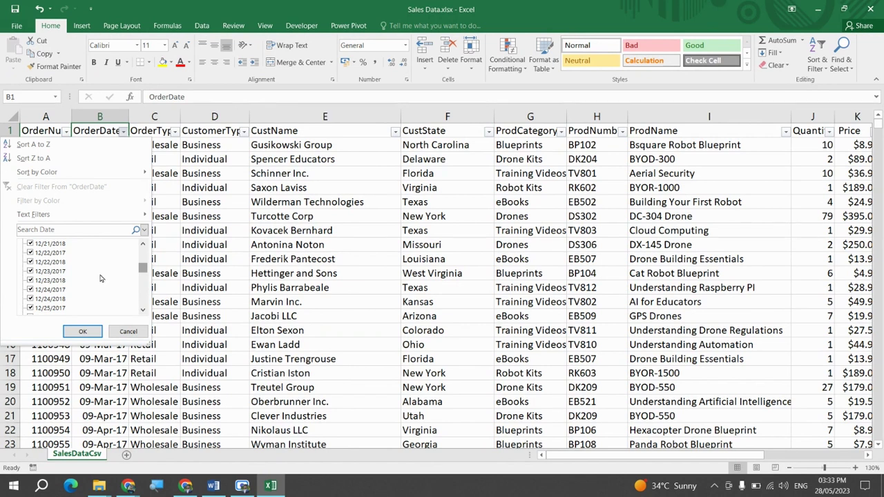
pyautogui.moveTo(142, 268); pyautogui.dragTo(142, 301)
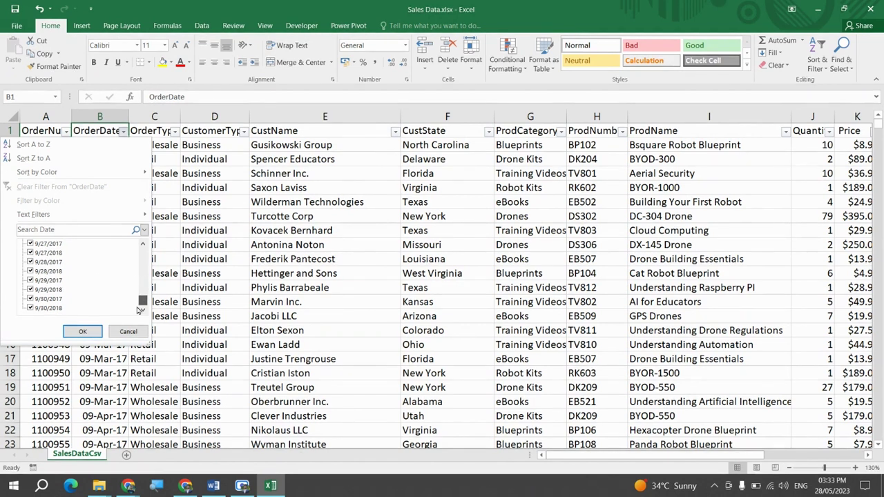
pyautogui.click(83, 332)
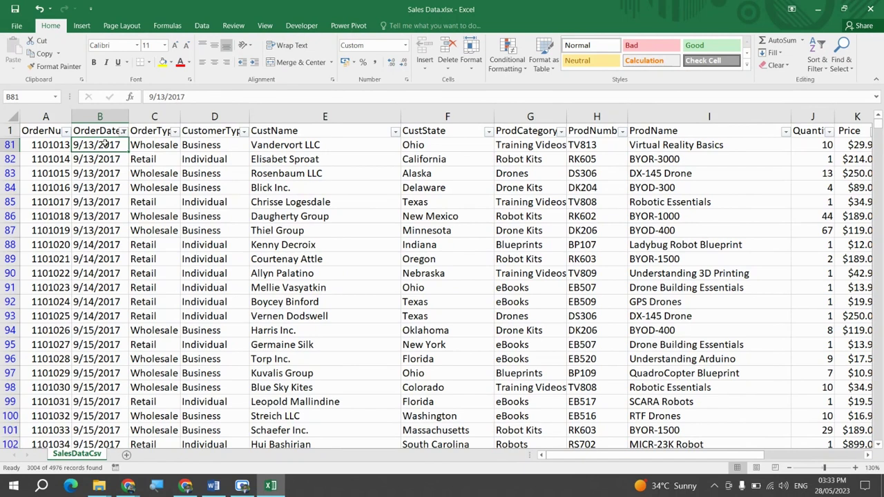
# Remove the filter from the sales data and return to the OrderDate header.
pyautogui.hotkey('shift', 'Right')
pyautogui.hotkey('ctrl', 'shift', 'Down')
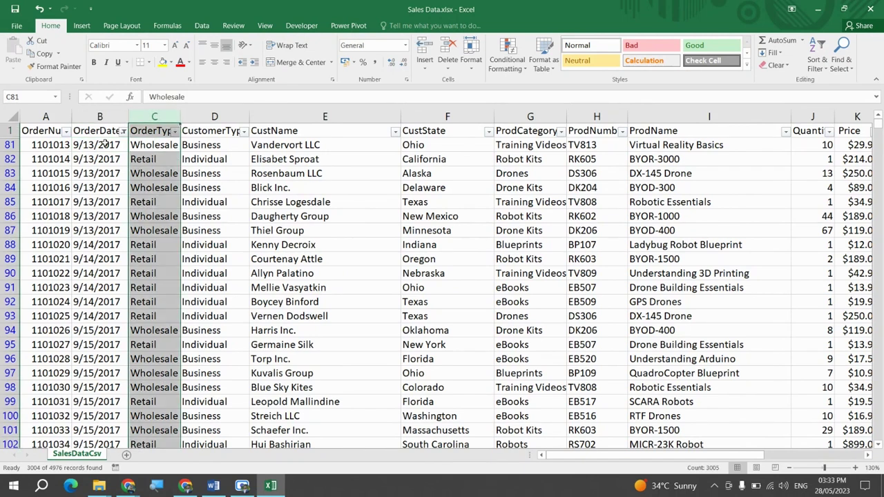
pyautogui.click(103, 141)
pyautogui.hotkey('ctrl', 'space')
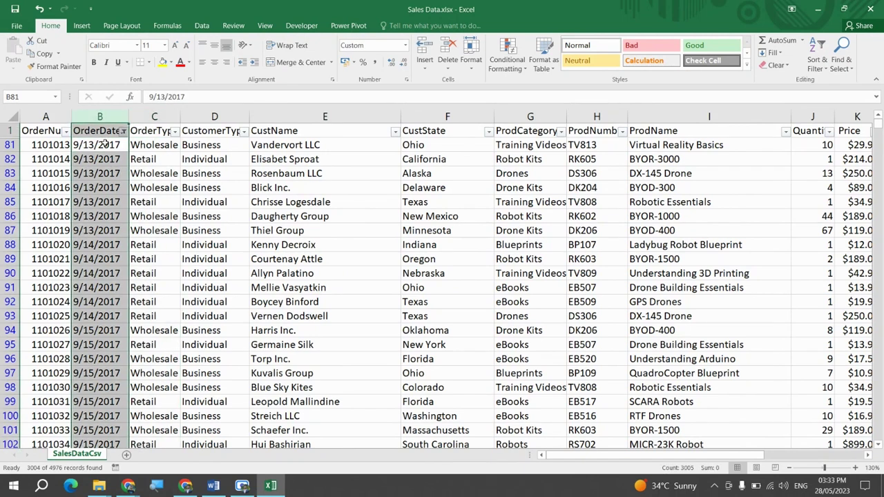
pyautogui.hotkey('ctrl', 'shift', 'l')
pyautogui.hotkey('ctrl', 'Up')
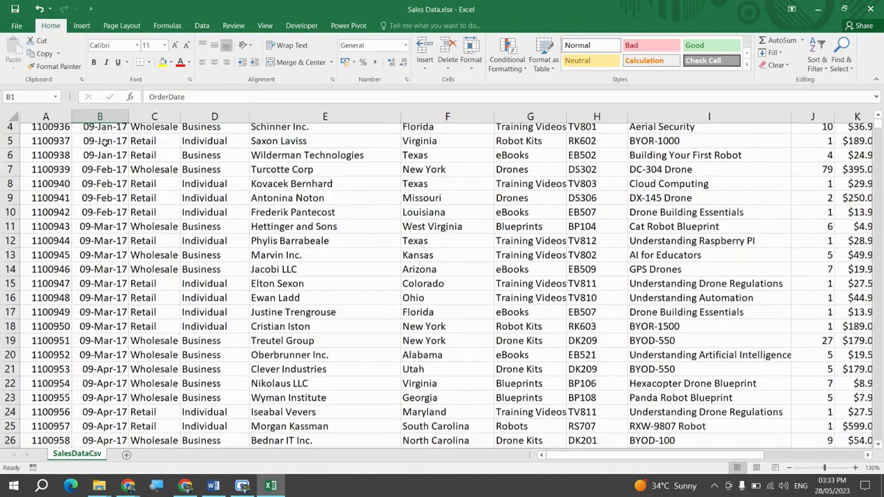
# Select and copy the entire OrderDate column B.
pyautogui.hotkey('shift', 'Right')
pyautogui.hotkey('shift', 'Left')
pyautogui.hotkey('ctrl', 'space')
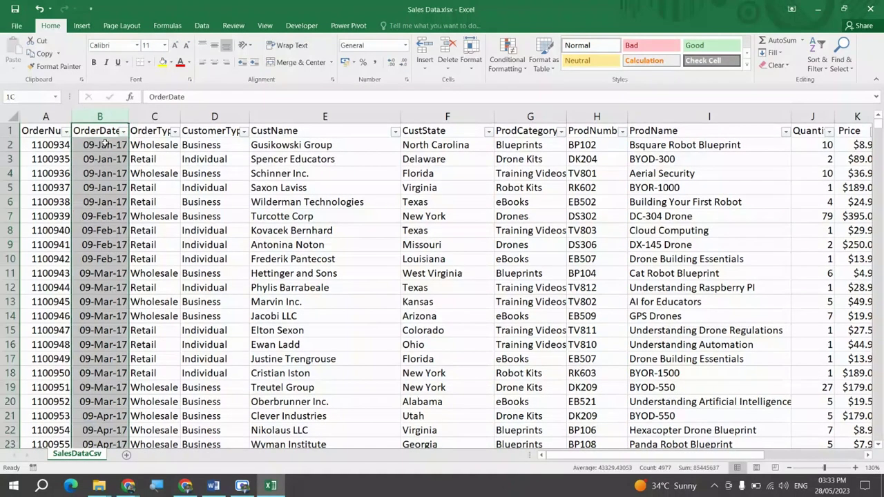
pyautogui.hotkey('ctrl', 'c')
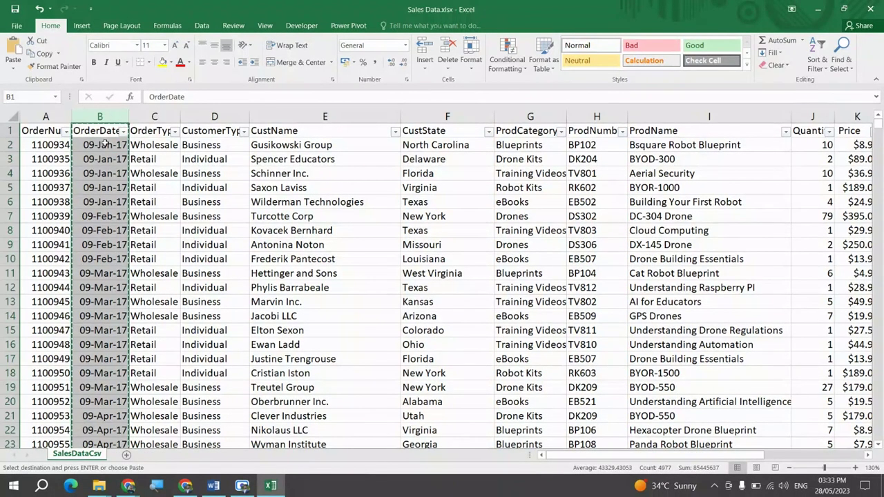
pyautogui.press('Escape')
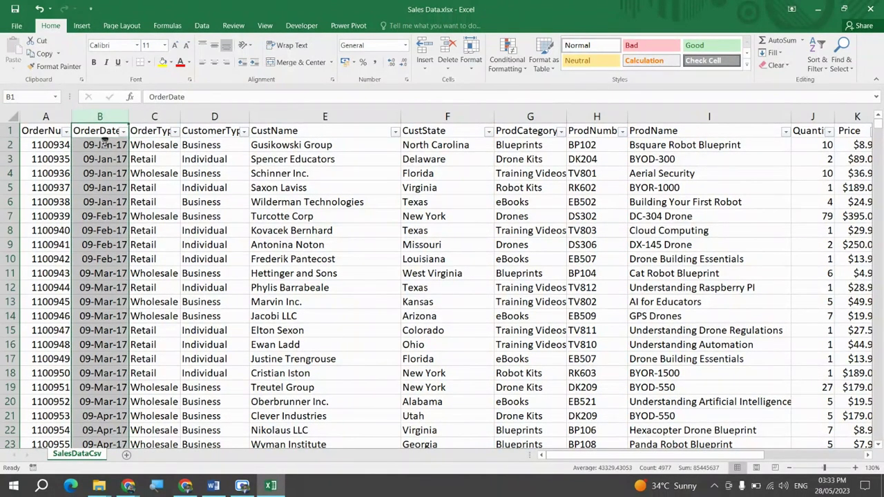
pyautogui.hotkey('ctrl', 'c')
# Try pasting the copied OrderDate column into column O, then undo the paste.
pyautogui.hotkey('ctrl', 'Right')
pyautogui.hotkey('ctrl', 'Right')
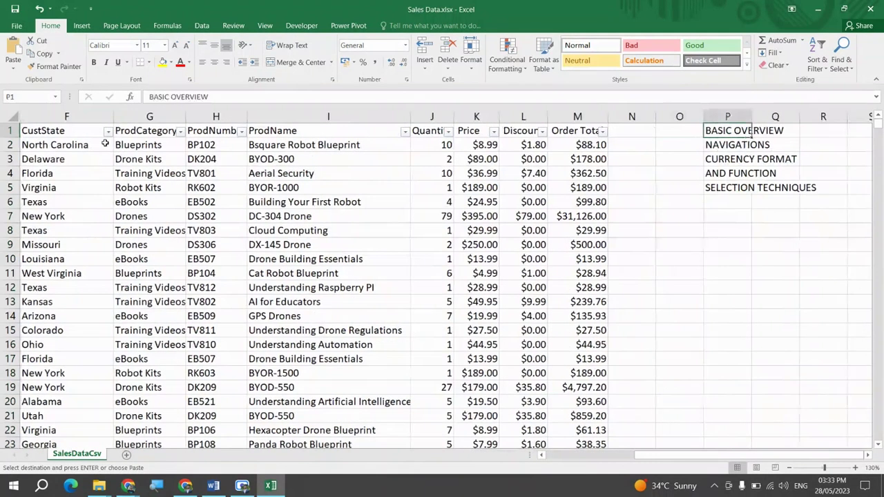
pyautogui.press('Left')
pyautogui.press('Return')
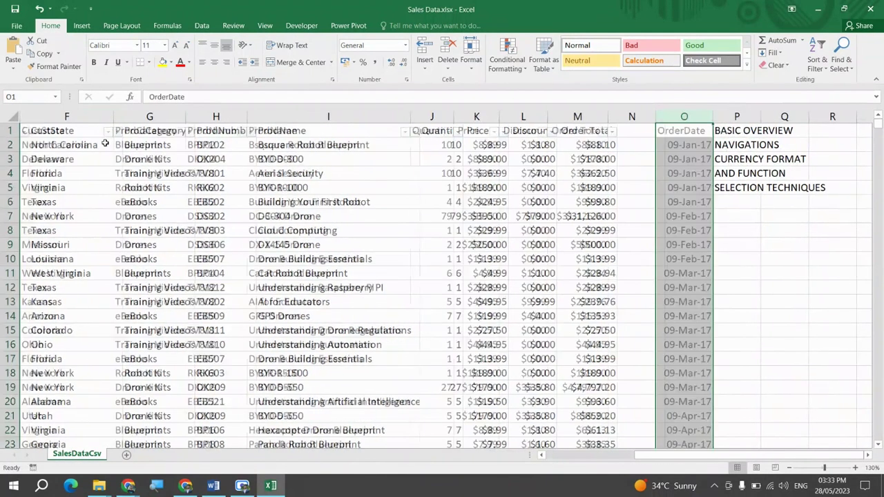
pyautogui.hotkey('ctrl', 'Left')
pyautogui.hotkey('ctrl', 'Left')
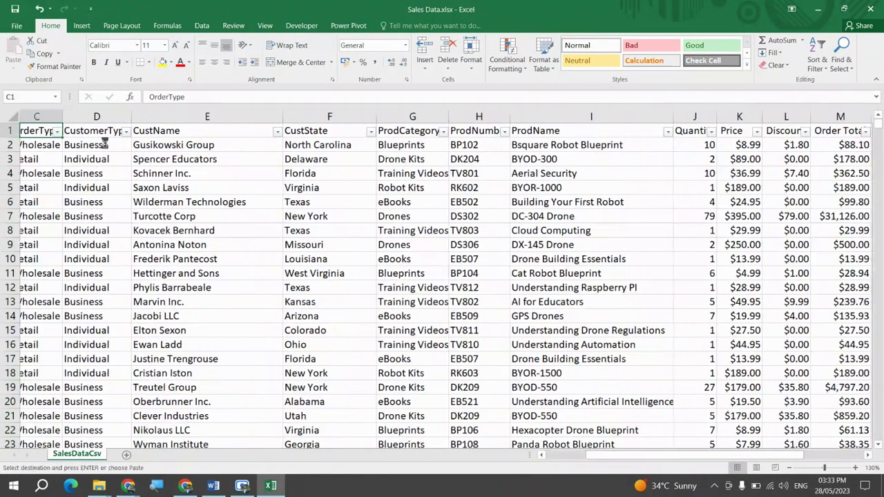
pyautogui.hotkey('ctrl', 'z')
# Paste the copied OrderDate column into the empty column O, just before the topic list.
pyautogui.hotkey('ctrl', 'Left')
pyautogui.hotkey('ctrl', 'Left')
pyautogui.press('Right')
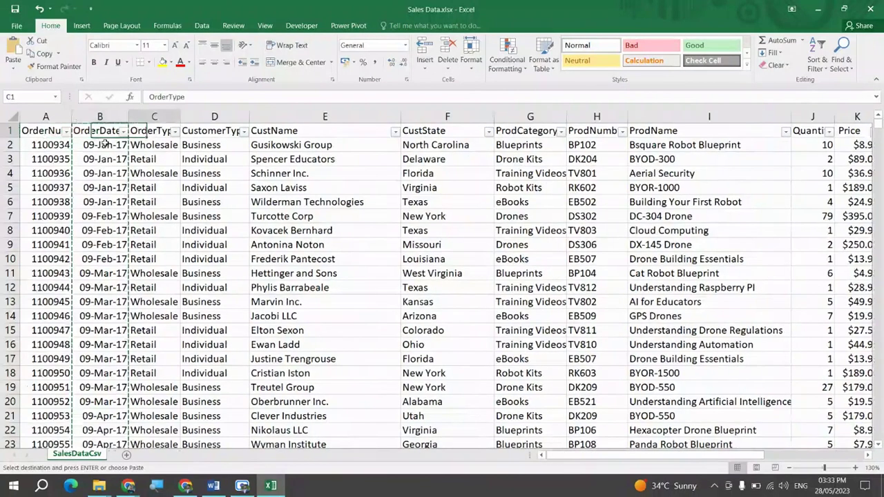
pyautogui.hotkey('ctrl', 'space')
pyautogui.hotkey('ctrl', 'Right')
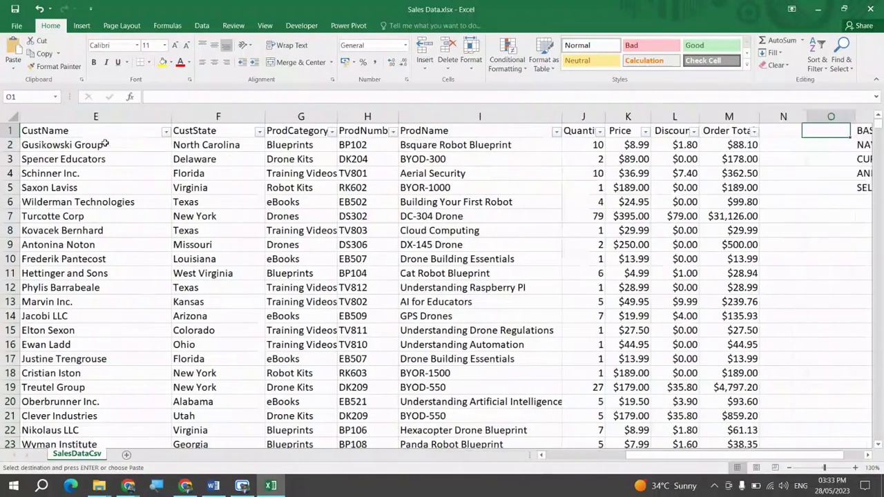
pyautogui.press('Right')
pyautogui.press('Right')
pyautogui.hotkey('ctrl', 'space')
pyautogui.press('Return')
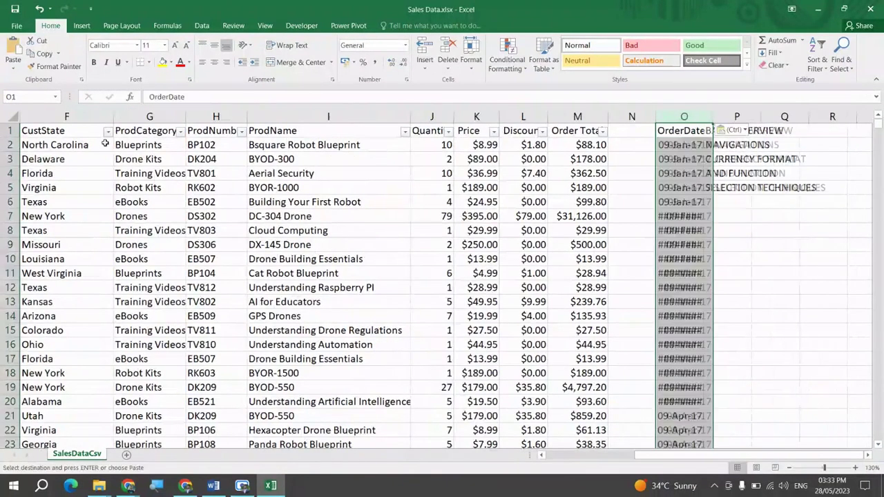
# Move the topic list in P1:P5 to cell C4 of a new worksheet and return to the SalesDataCsv sheet.
pyautogui.press('Right')
pyautogui.hotkey('shift', 'Down')
pyautogui.hotkey('shift', 'Down')
pyautogui.hotkey('shift', 'Down')
pyautogui.hotkey('shift', 'Down')
pyautogui.hotkey('ctrl', 'c')
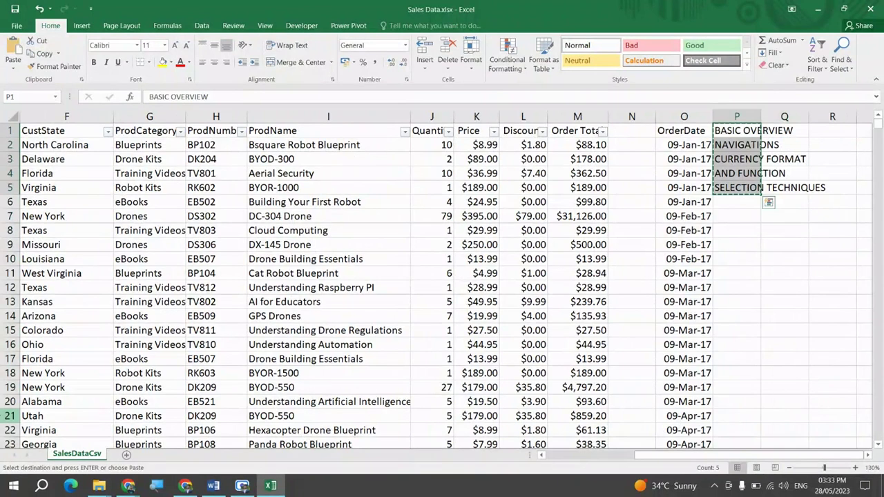
pyautogui.hotkey('shift', 'F11')
pyautogui.click(126, 158)
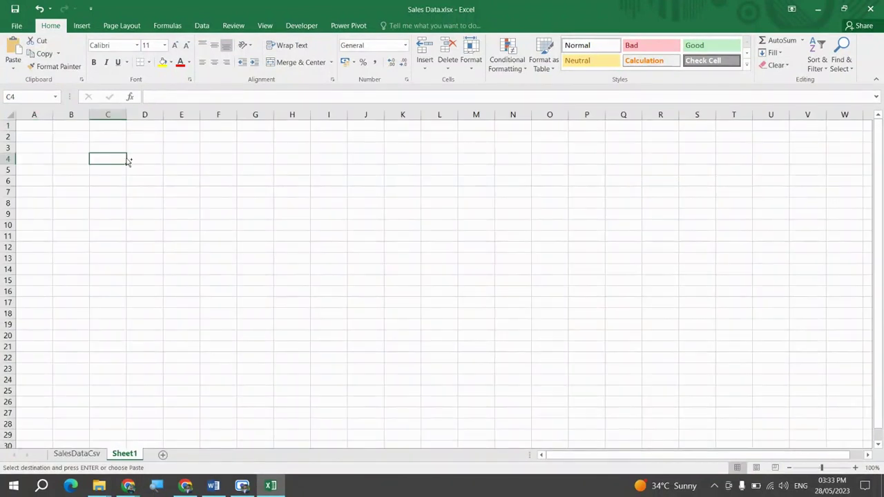
pyautogui.press('Return')
pyautogui.click(61, 454)
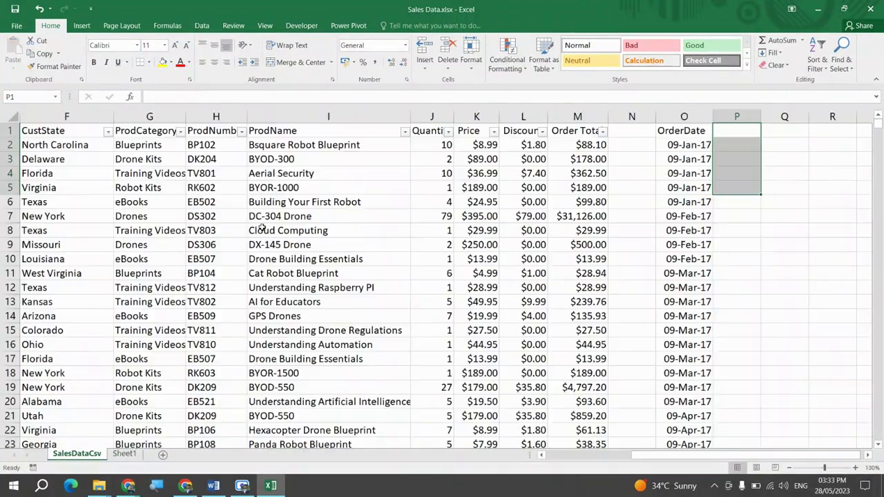
# Inspect the stored date value in cell O2 without changing it.
pyautogui.click(723, 148)
pyautogui.doubleClick(689, 145)
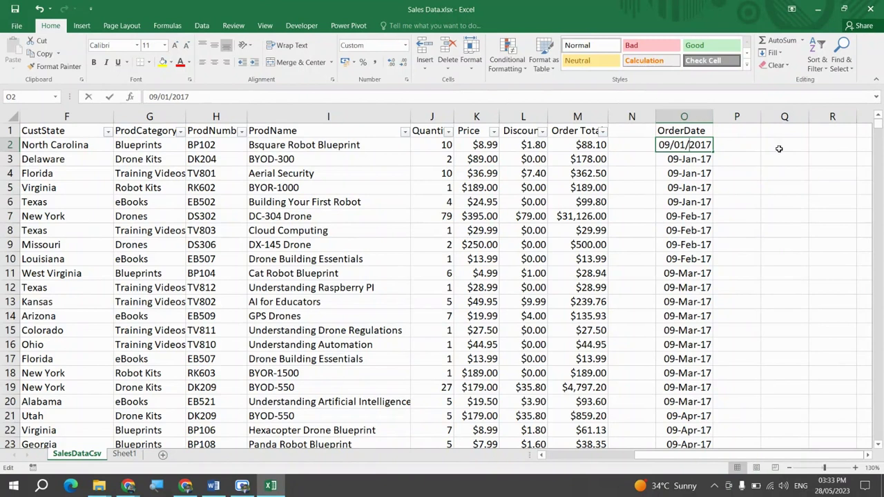
pyautogui.press('Escape')
pyautogui.press('F2')
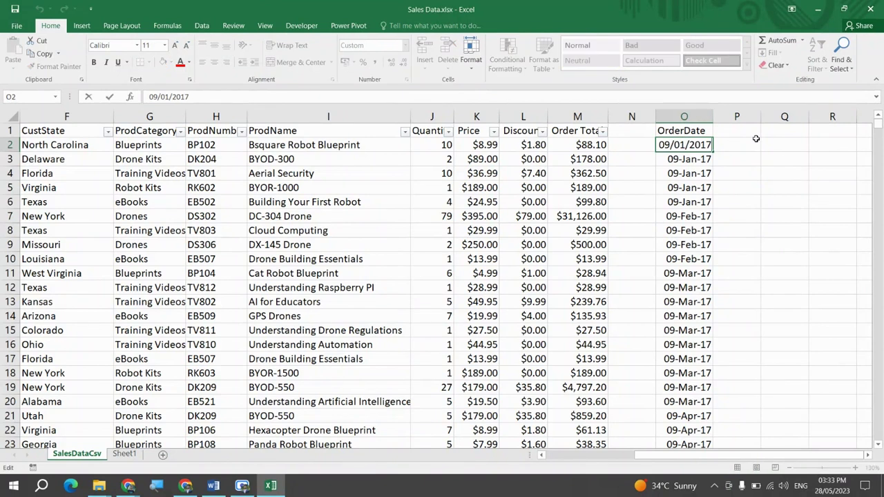
pyautogui.press('Escape')
# Reapply the filter across header row 1 so that it covers the copied OrderDate column O.
pyautogui.press('Up')
pyautogui.hotkey('shift', 'space')
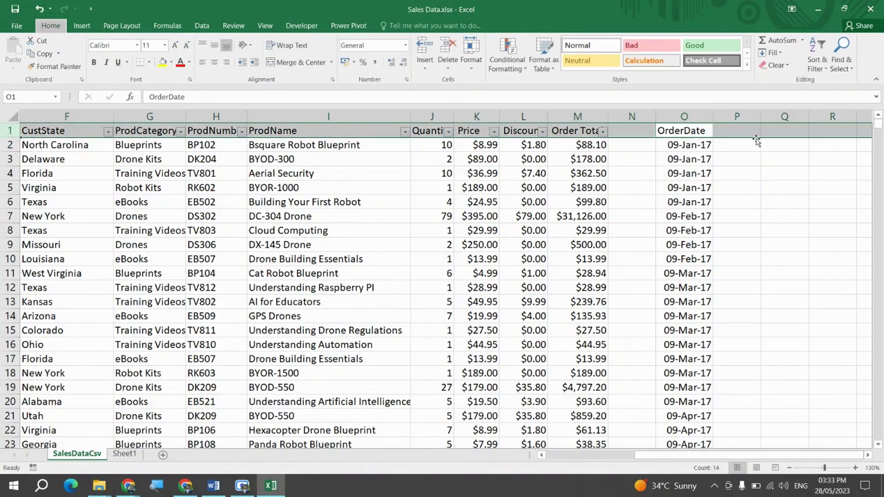
pyautogui.hotkey('ctrl', 'shift', 'l')
pyautogui.hotkey('ctrl', 'shift', 'l')
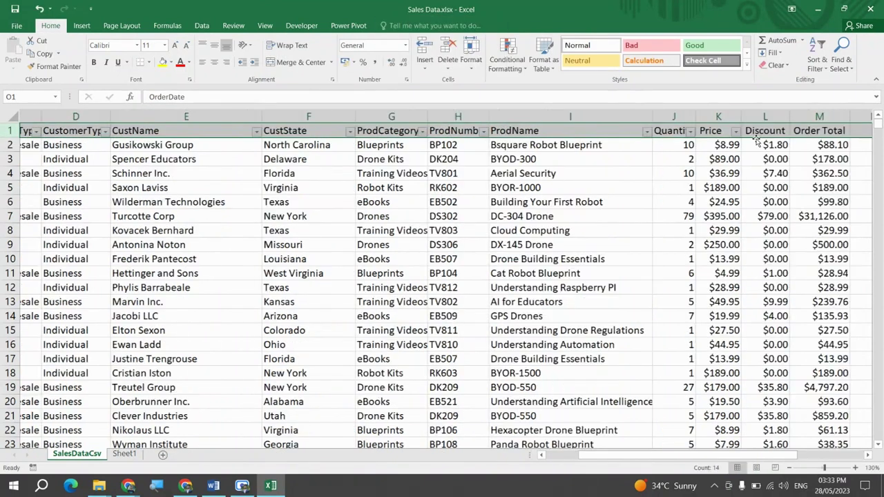
# Filter the copied OrderDate column O to exclude the 2019, 2018 and 2017 groups.
pyautogui.hotkey('alt', 'Down')
pyautogui.press('e')
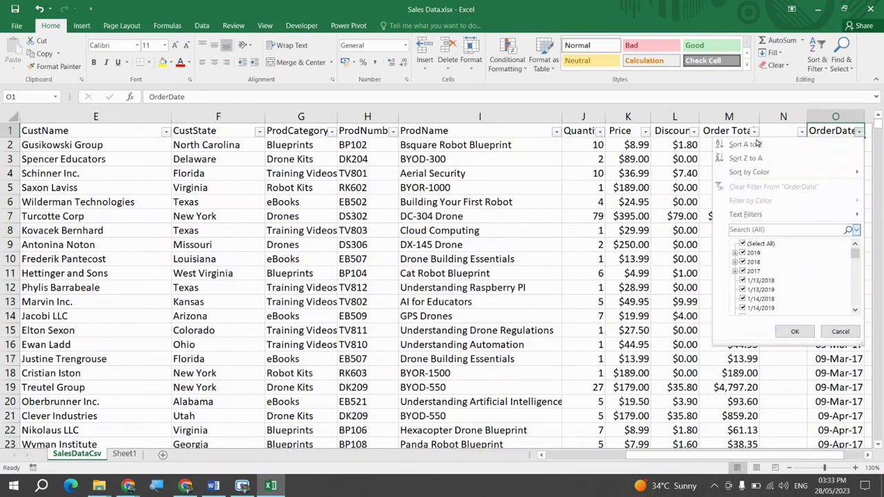
pyautogui.press('Down')
pyautogui.press('space')
pyautogui.press('Down')
pyautogui.press('Down')
pyautogui.press('Up')
pyautogui.press('Up')
pyautogui.press('space')
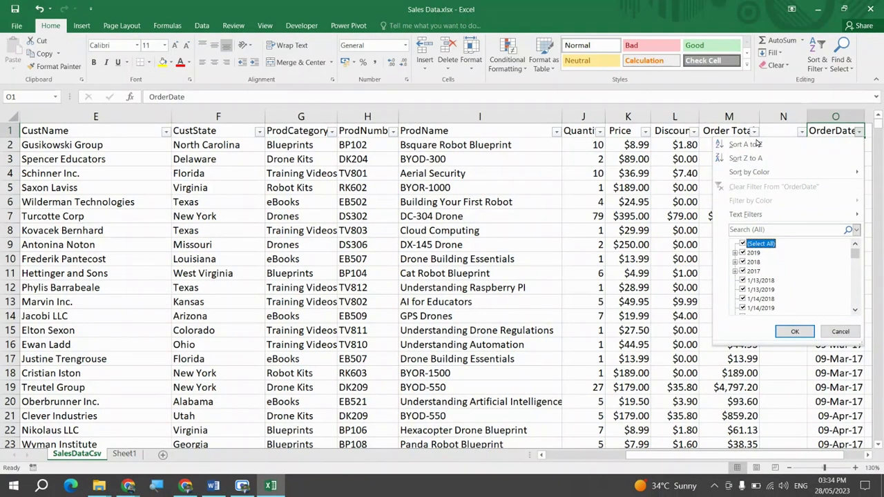
pyautogui.press('Down')
pyautogui.press('space')
pyautogui.press('Down')
pyautogui.press('space')
pyautogui.press('Down')
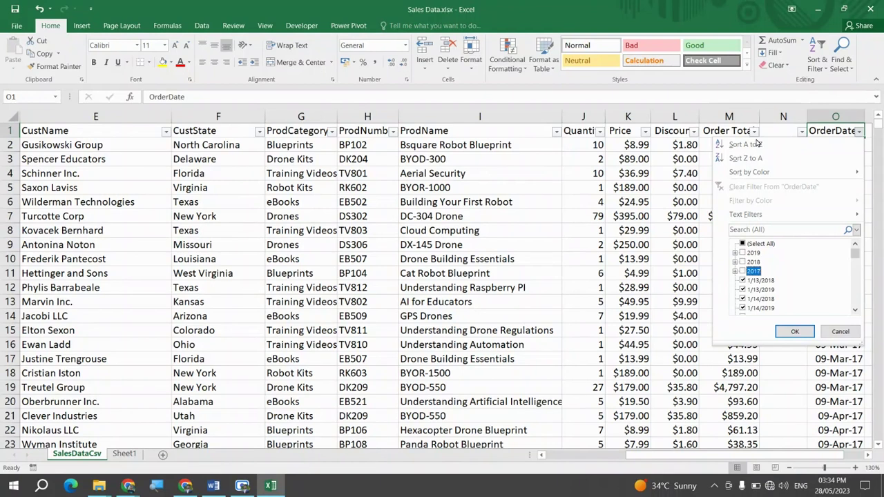
pyautogui.press('Return')
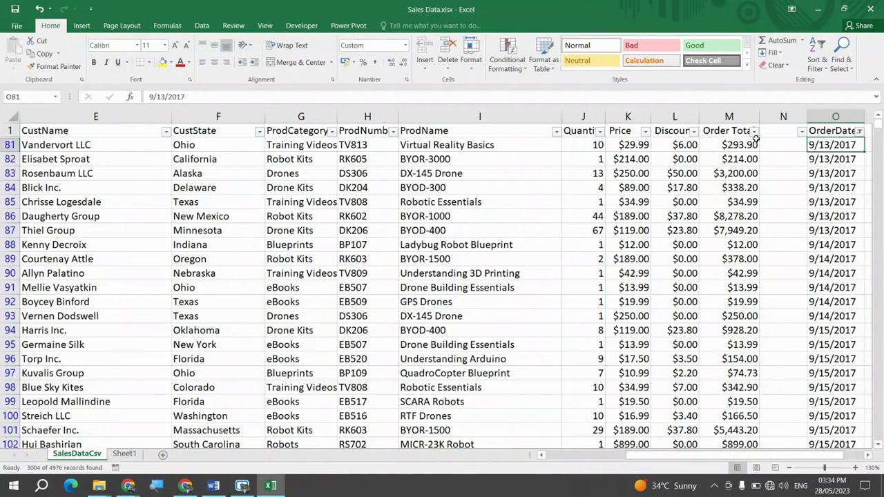
pyautogui.press('Right')
pyautogui.press('Left')
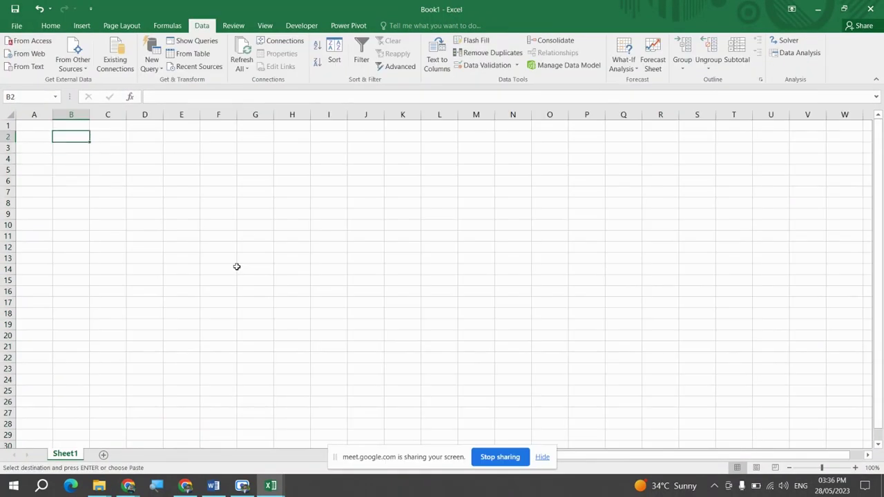
# In workbook Book1, paste the copied text dates starting at B2 and remove the duplicates from column B.
pyautogui.hotkey('ctrl', 'alt', 'v')
pyautogui.press('Return')
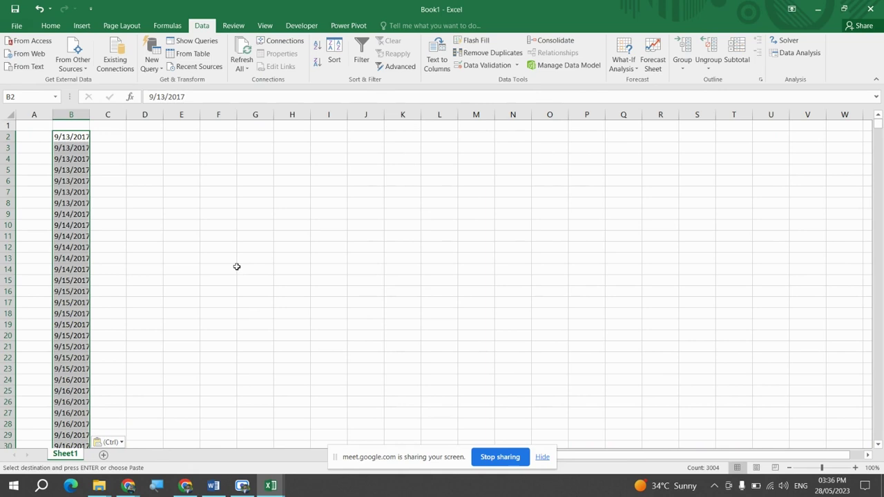
pyautogui.click(72, 114)
pyautogui.click(488, 52)
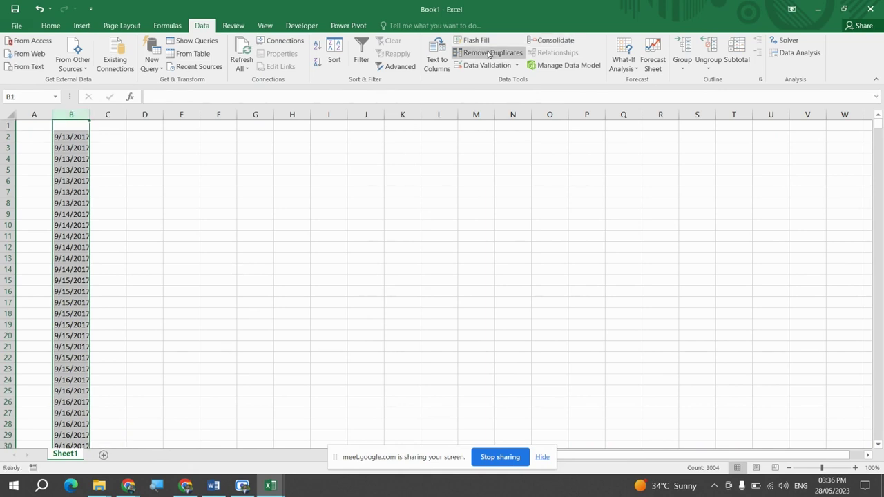
pyautogui.click(515, 290)
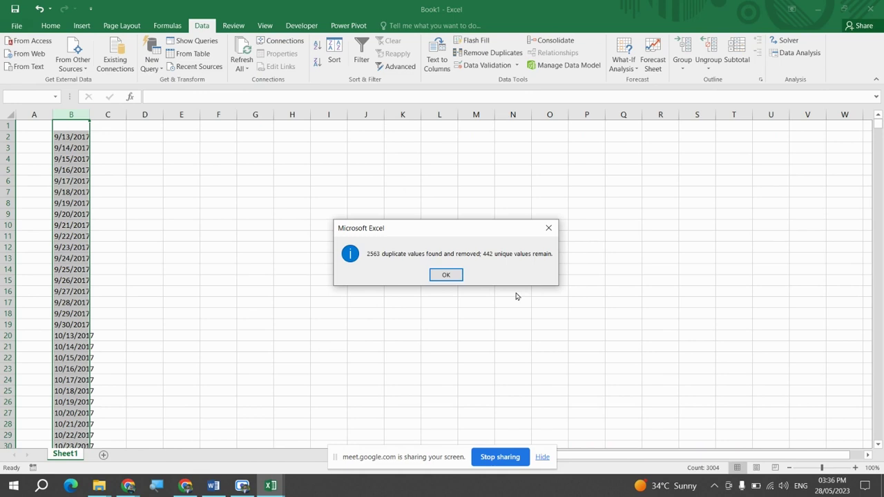
pyautogui.click(444, 276)
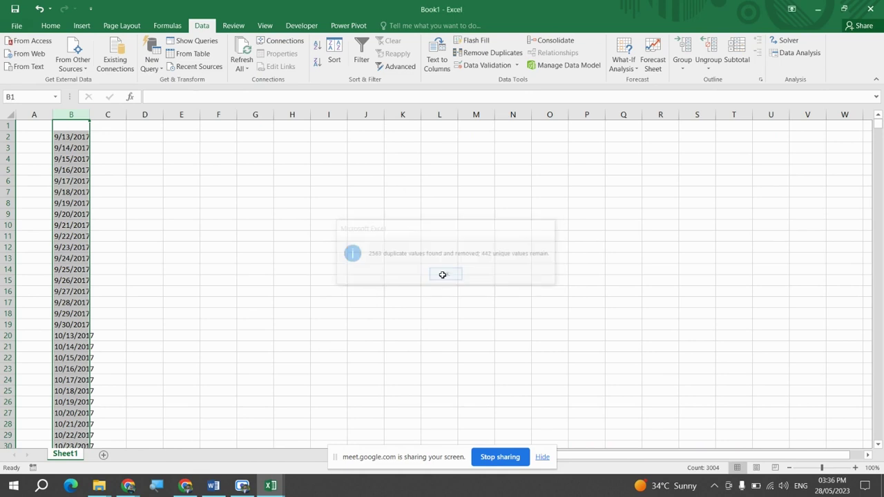
# Copy the unique text dates from column B, starting at B2, into column C starting at C2.
pyautogui.press('Down')
pyautogui.hotkey('ctrl', 'shift', 'Down')
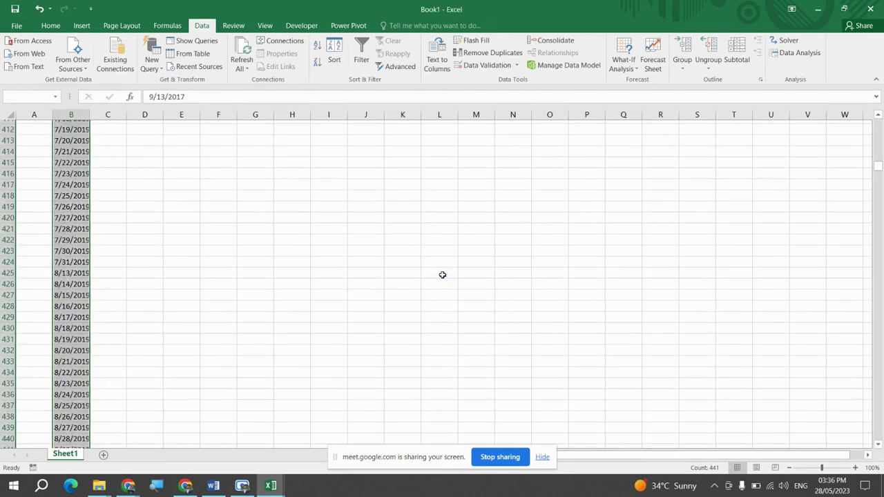
pyautogui.hotkey('ctrl', 'c')
pyautogui.press('Right')
pyautogui.hotkey('ctrl', 'v')
pyautogui.press('Escape')
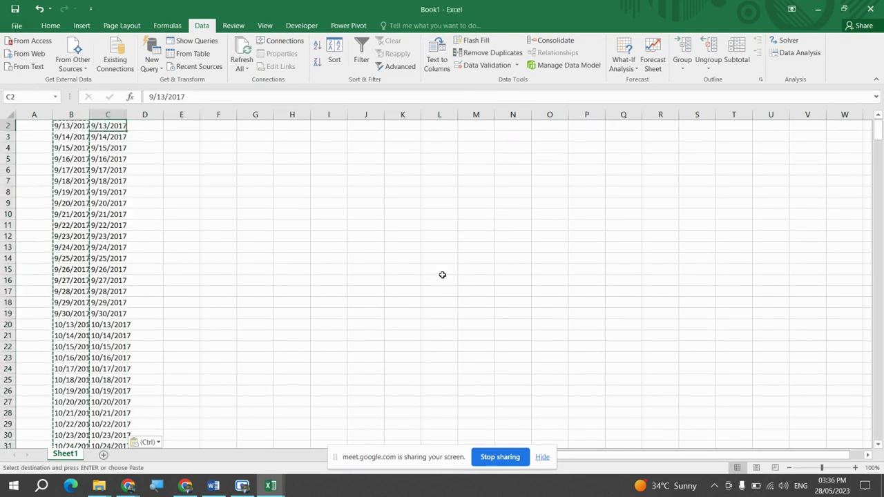
pyautogui.scroll(1, 442, 275)
pyautogui.press('Right')
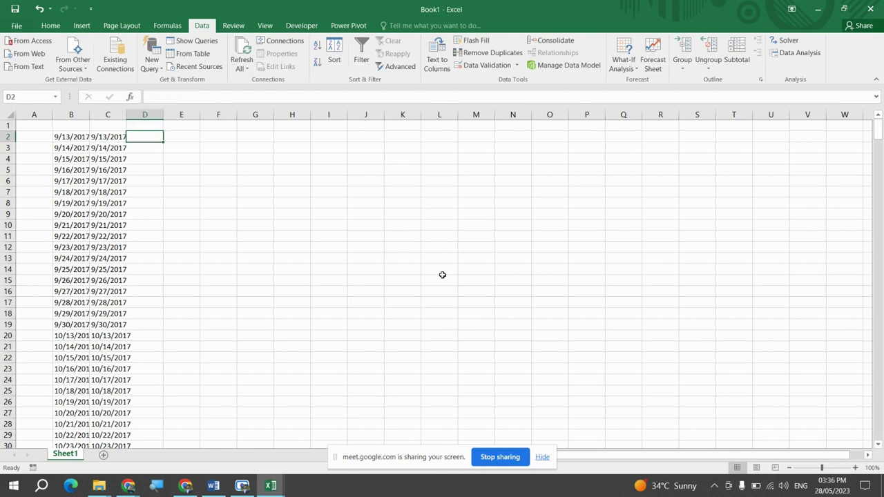
# Split the copied dates in column C into separate columns with Text to Columns, using Delimited with "/" as the other delimiter.
pyautogui.press('Left')
pyautogui.hotkey('ctrl', 'shift', 'Down')
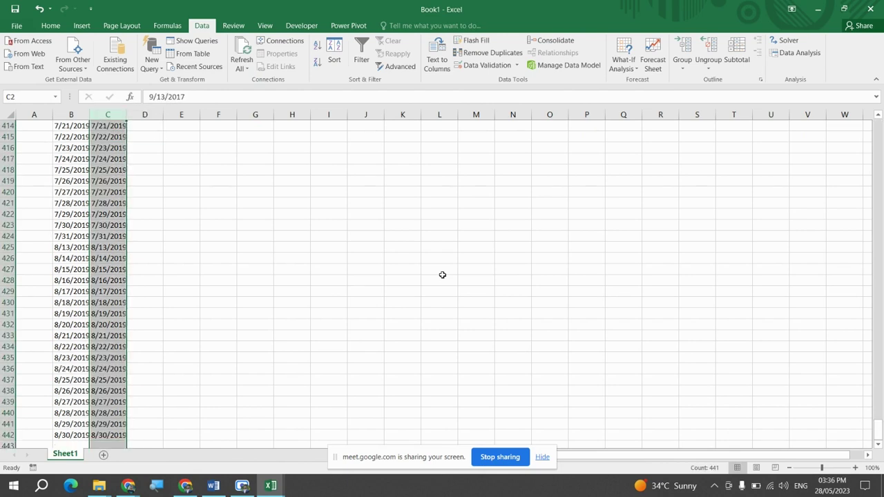
pyautogui.click(436, 59)
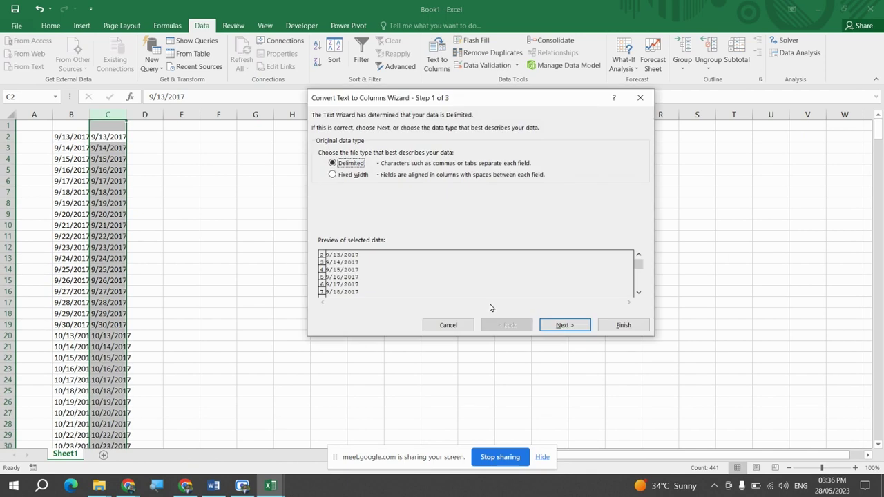
pyautogui.click(558, 325)
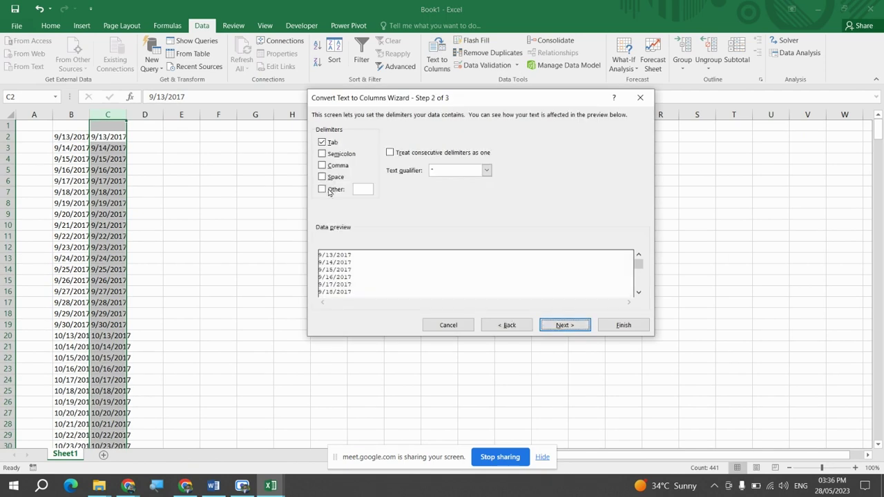
pyautogui.click(515, 325)
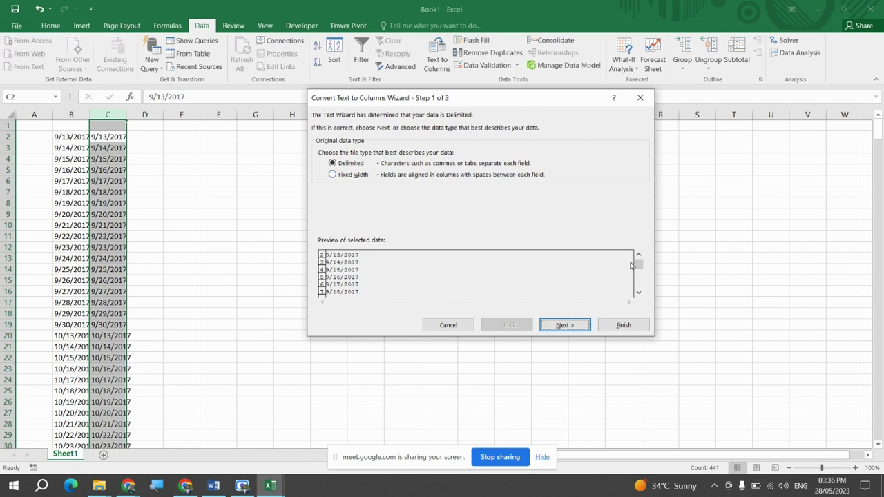
pyautogui.moveTo(638, 264); pyautogui.dragTo(639, 287)
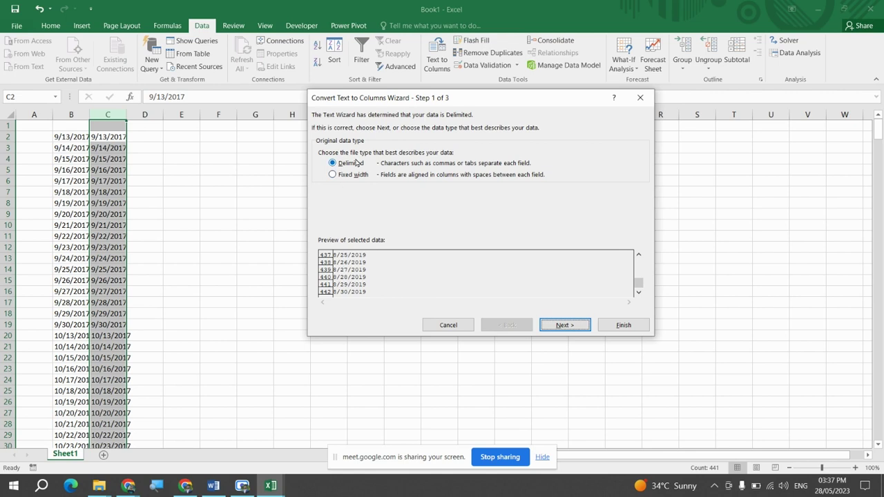
pyautogui.click(566, 326)
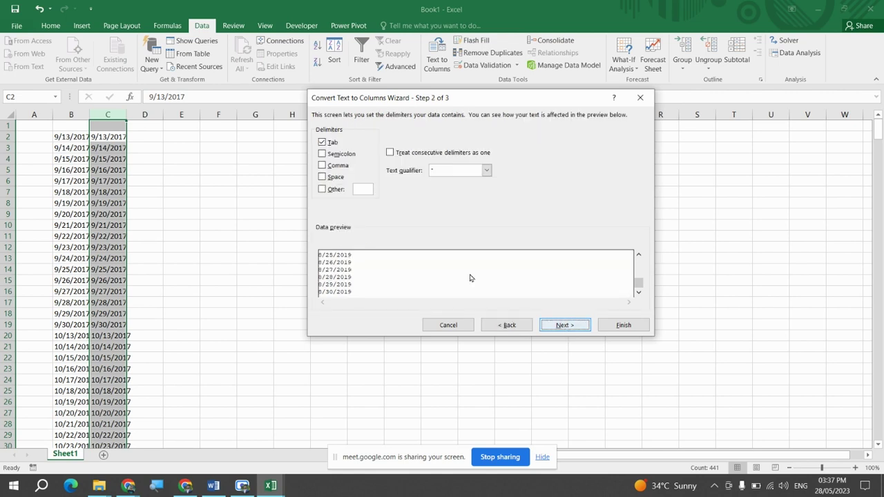
pyautogui.click(368, 189)
pyautogui.write('/')
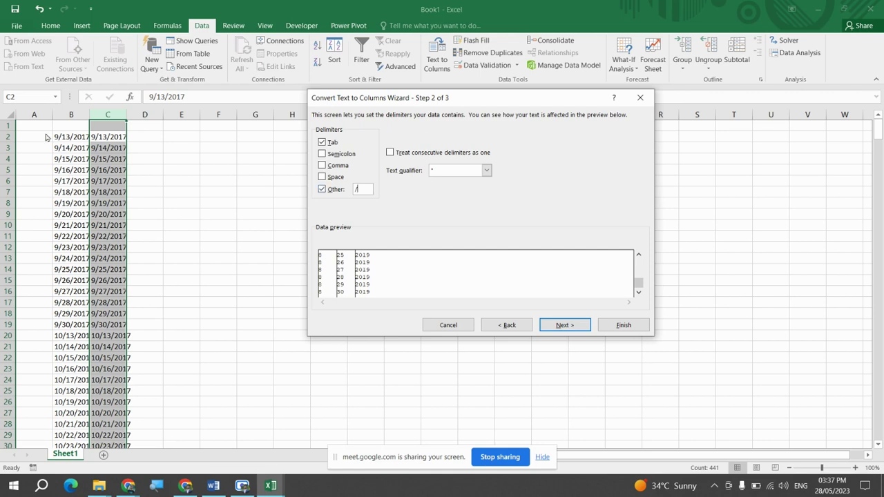
pyautogui.click(572, 323)
pyautogui.click(627, 329)
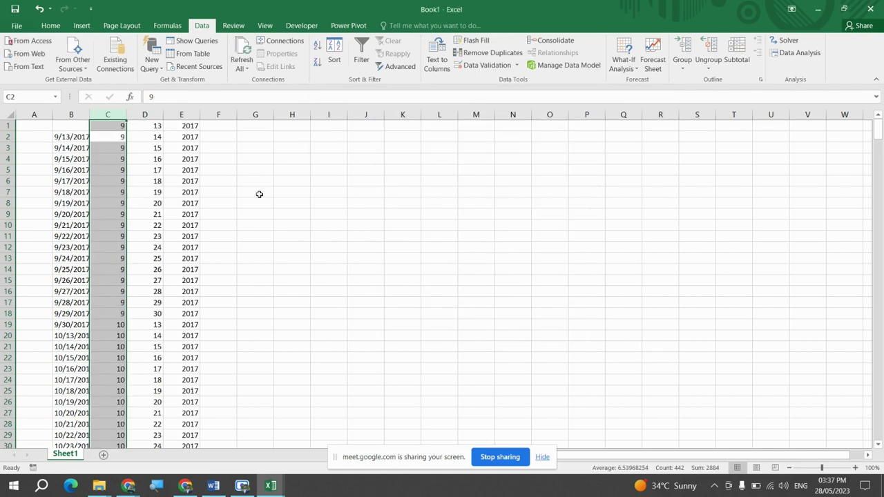
pyautogui.press('Up')
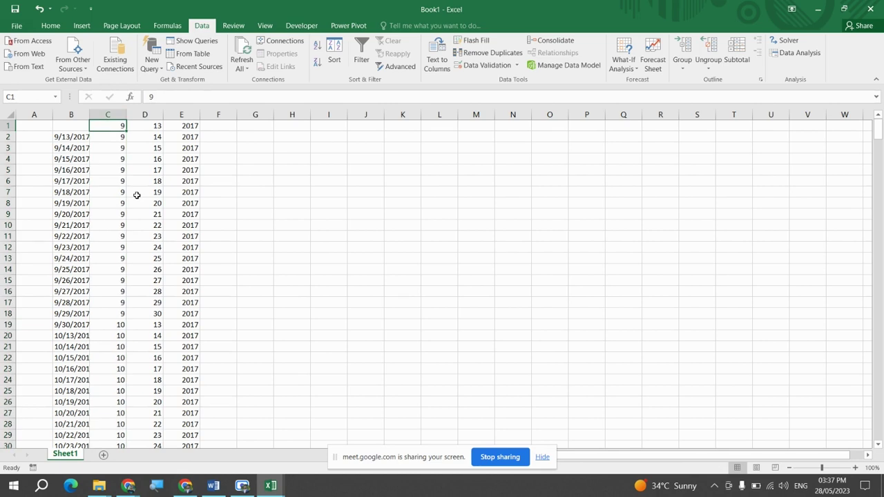
pyautogui.press('Right')
pyautogui.press('Right')
pyautogui.press('Right')
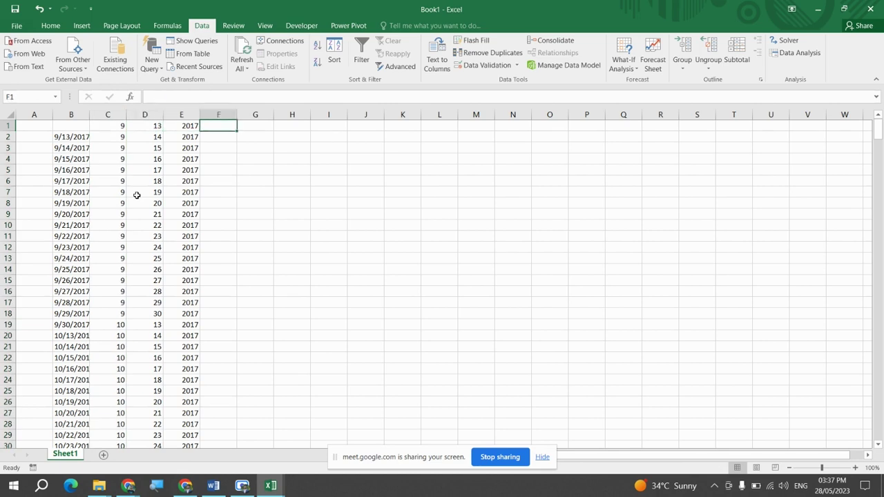
pyautogui.press('Right')
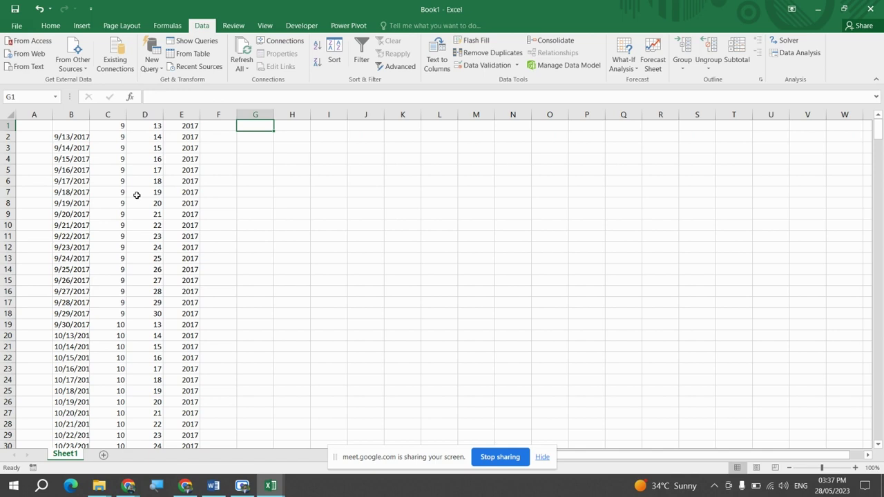
pyautogui.write('=DATE(')
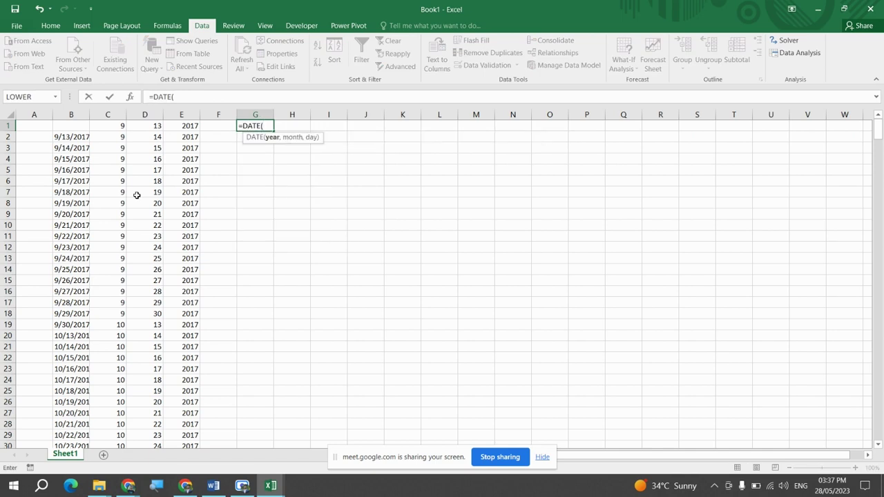
pyautogui.press('Escape')
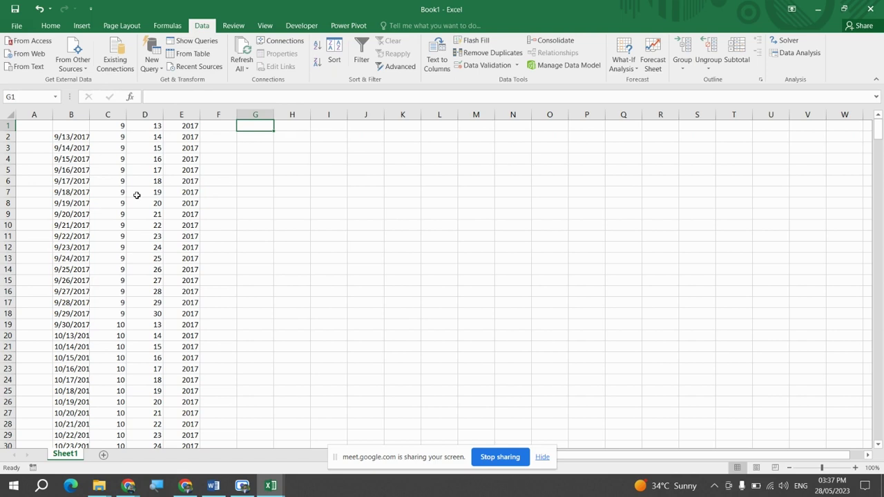
# Check the split month, day and year values in columns C to E against the source dates, down to the last row 442.
pyautogui.press('Left')
pyautogui.press('Left')
pyautogui.press('Left')
pyautogui.press('Left')
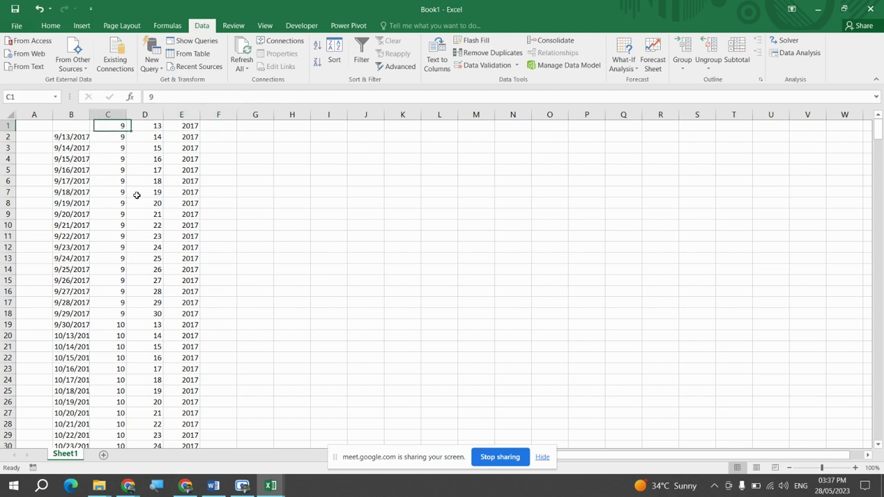
pyautogui.press('Right')
pyautogui.press('Left')
pyautogui.press('Down')
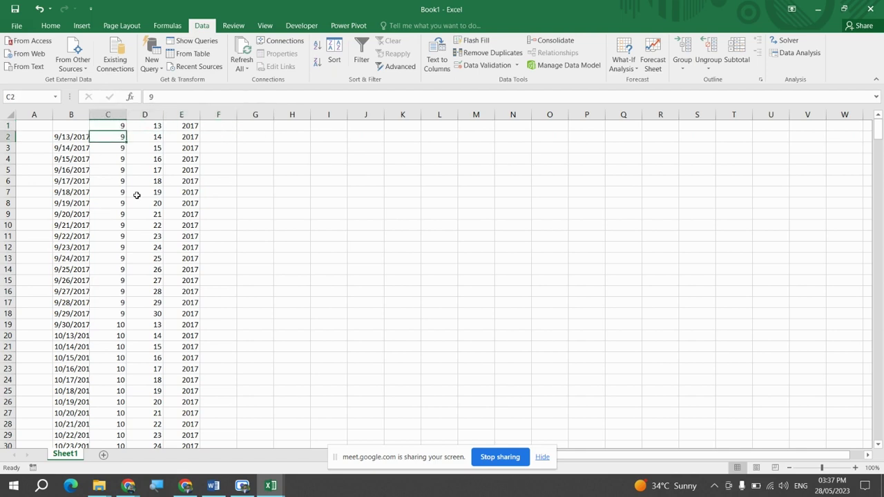
pyautogui.press('Up')
pyautogui.hotkey('shift', 'Right')
pyautogui.hotkey('shift', 'Right')
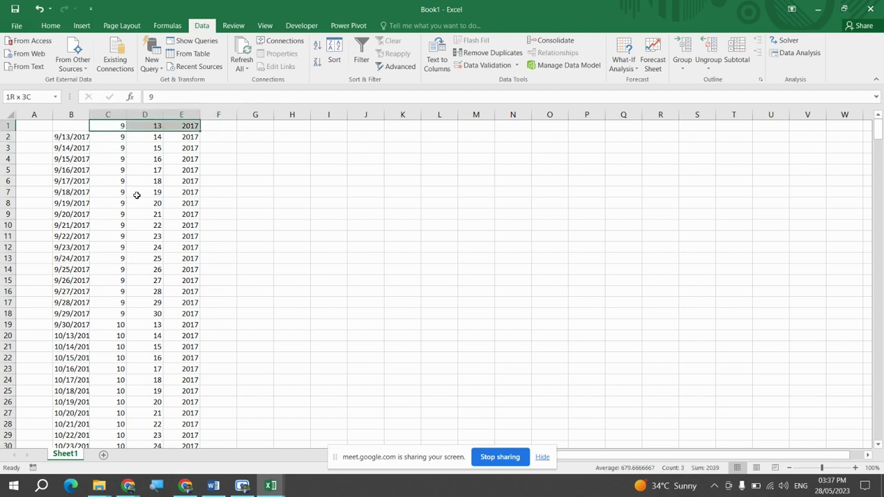
pyautogui.hotkey('ctrl', 'shift', 'Down')
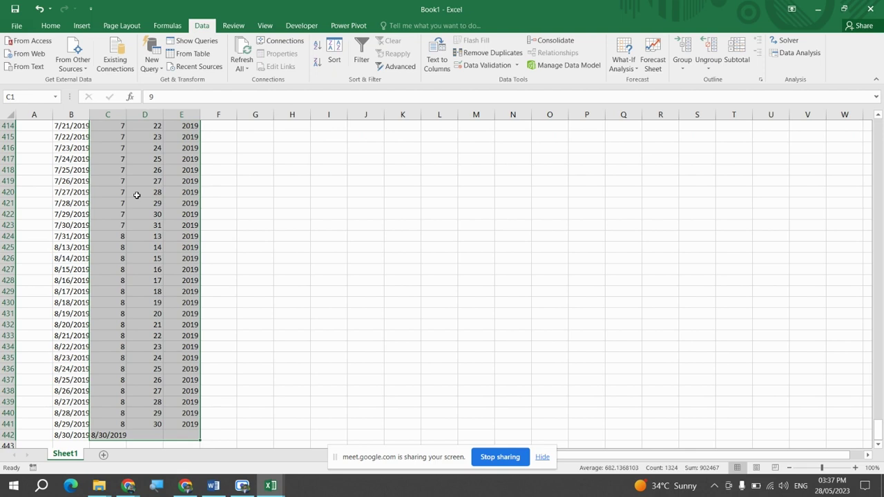
pyautogui.hotkey('ctrl', 'Down')
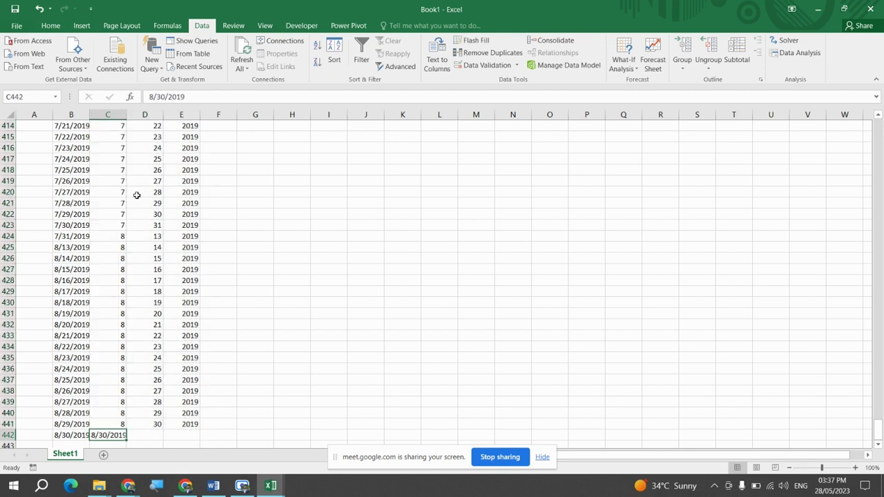
pyautogui.press('Right')
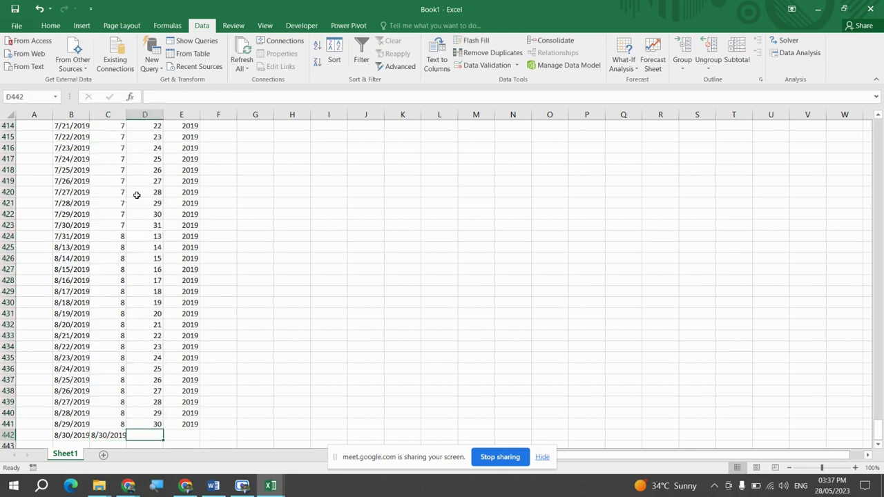
# Clear the split values from columns C to E, keeping the text dates in column B.
pyautogui.press('Left')
pyautogui.press('Up')
pyautogui.hotkey('ctrl', 'shift', 'Up')
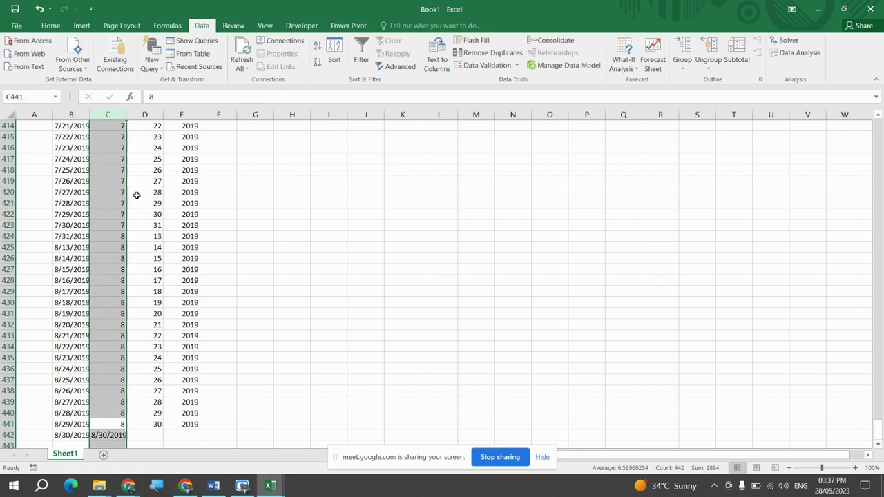
pyautogui.hotkey('ctrl', 'shift', 'Right')
pyautogui.press('Delete')
pyautogui.press('Left')
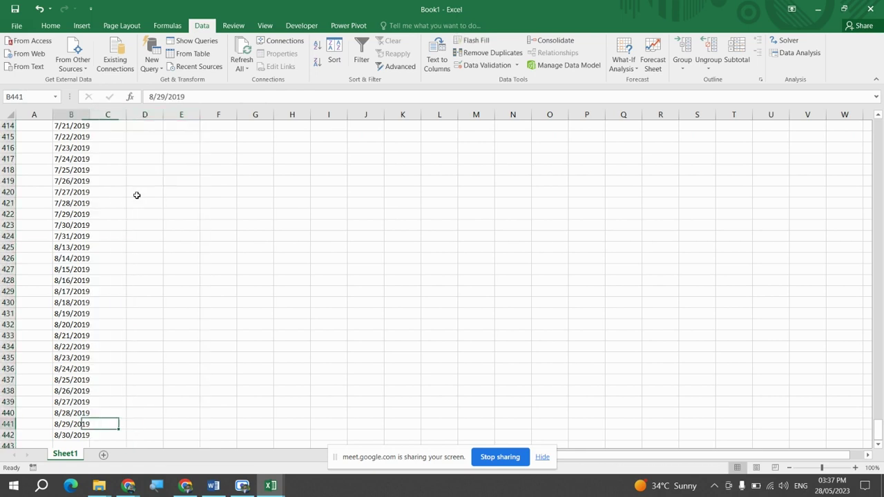
# Delete the blank row 1 above the list so that the dates start in B1.
pyautogui.hotkey('ctrl', 'Up')
pyautogui.press('Up')
pyautogui.hotkey('shift', 'space')
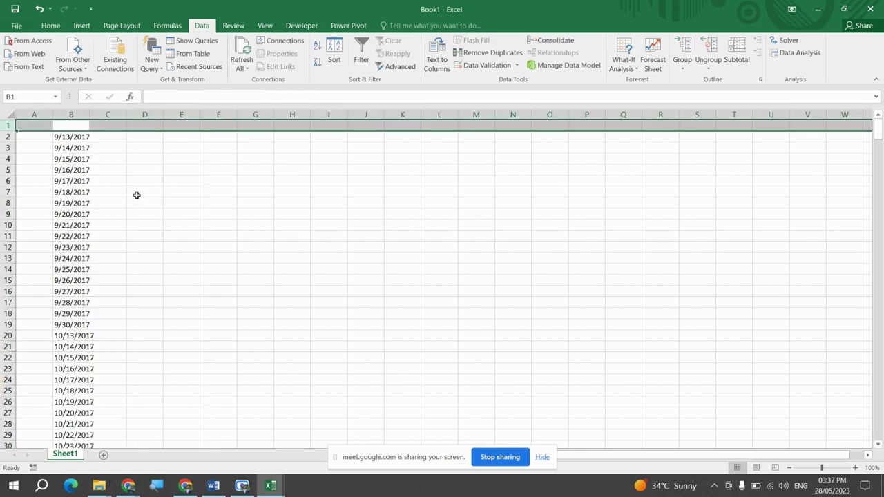
pyautogui.hotkey('ctrl', '-')
pyautogui.press('Right')
pyautogui.press('Left')
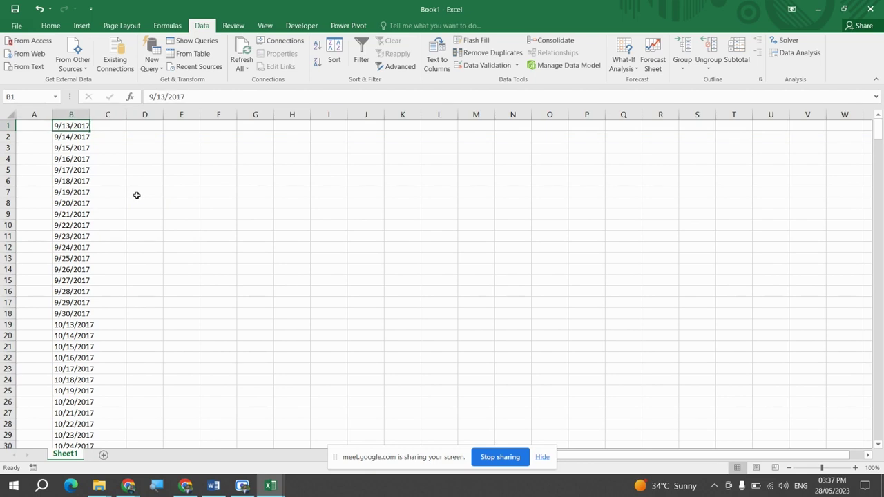
# Split column B with Text to Columns, using Delimited with "/" as the delimiter, General format and destination C1.
pyautogui.hotkey('ctrl', 'space')
pyautogui.hotkey('alt', 'a')
pyautogui.press('e')
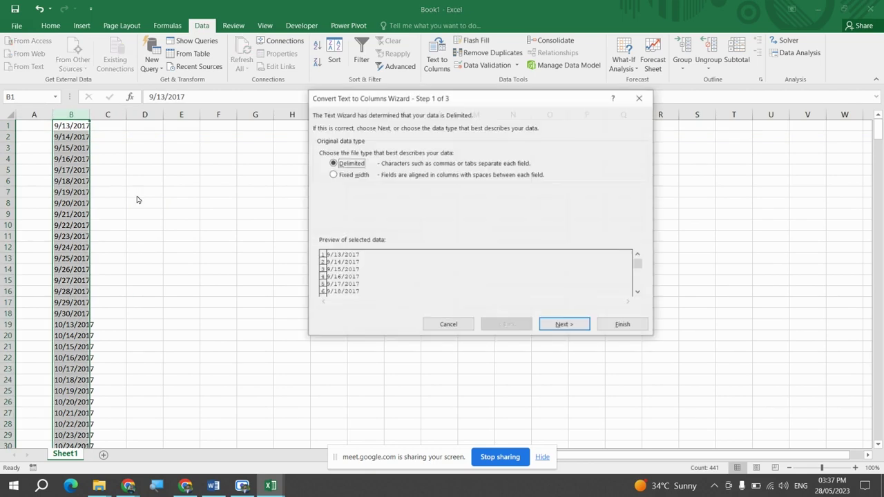
pyautogui.click(559, 325)
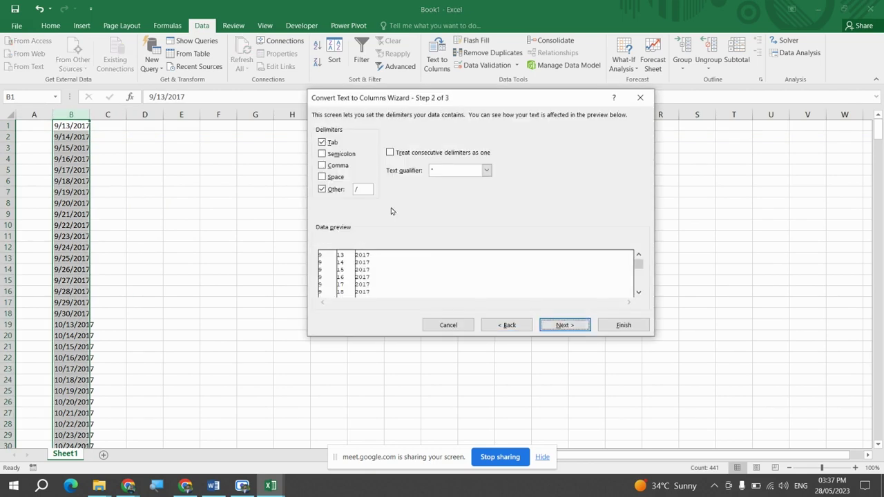
pyautogui.click(564, 325)
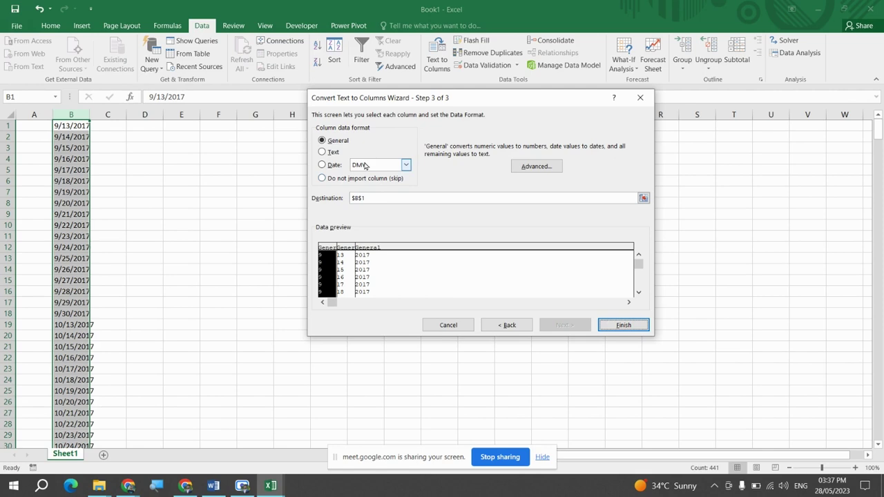
pyautogui.click(375, 198)
pyautogui.click(112, 123)
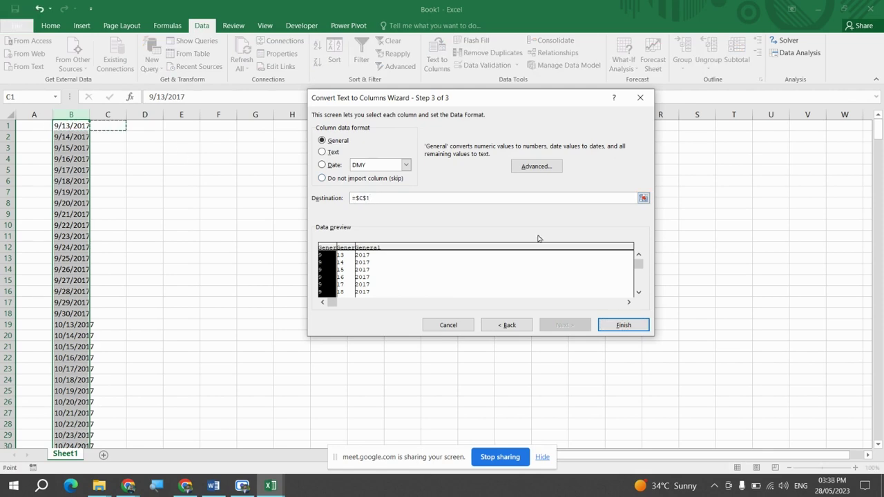
pyautogui.click(620, 327)
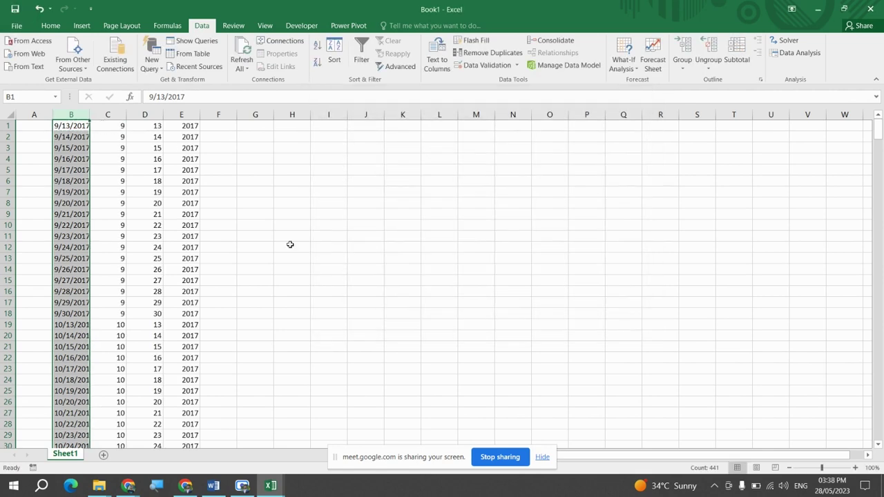
# Enter =DATE(E1,C1,D1) in F1 to rebuild the first date from its year, month and day.
pyautogui.click(259, 216)
pyautogui.click(234, 126)
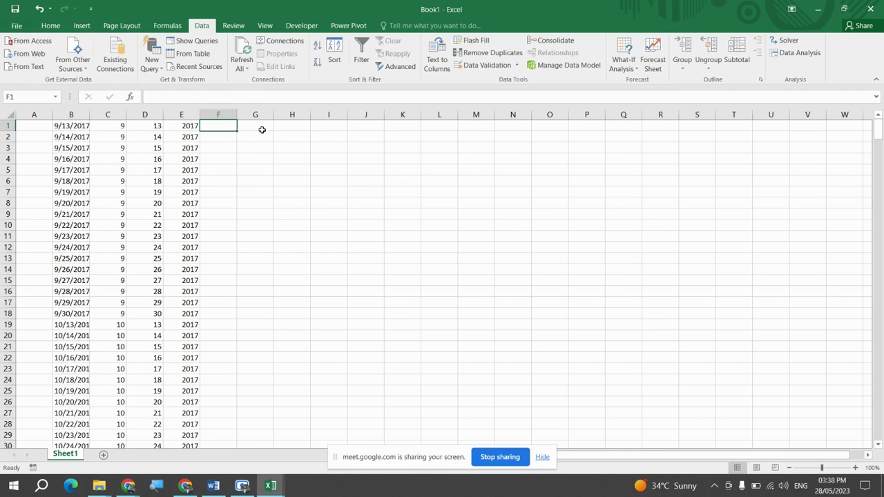
pyautogui.write('=DATE(')
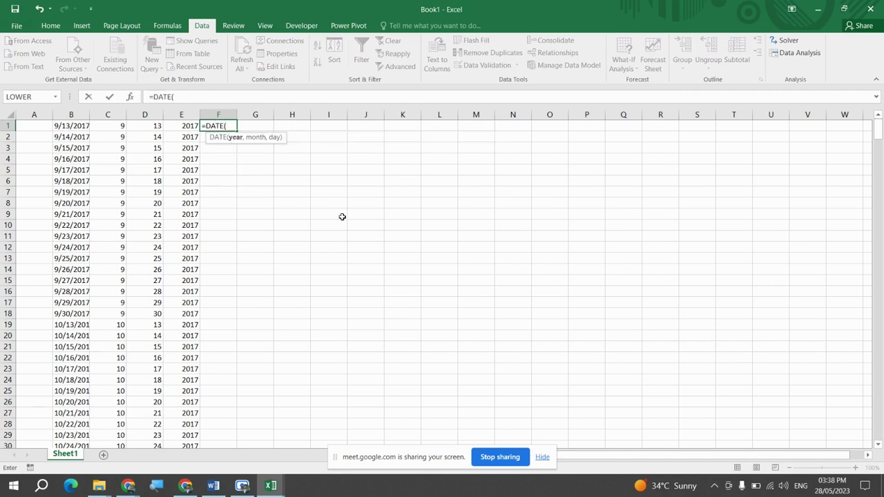
pyautogui.press('Left')
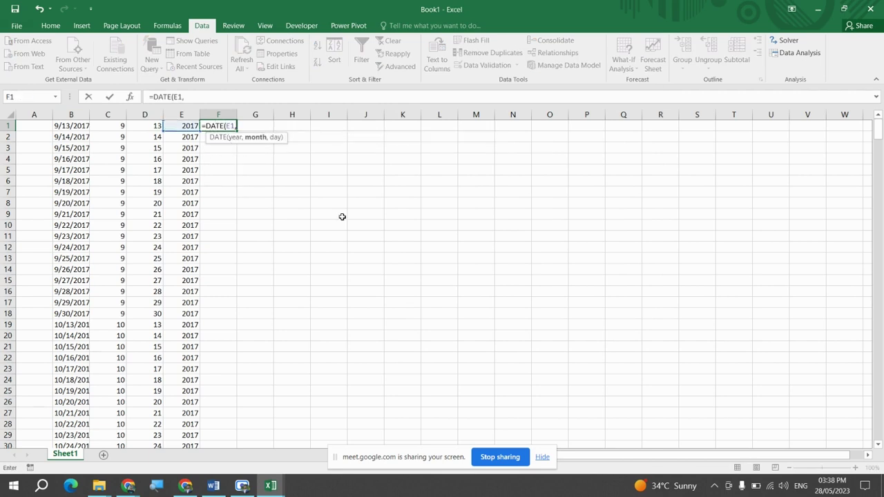
pyautogui.write(',')
pyautogui.press('Left')
pyautogui.press('Left')
pyautogui.press('Left')
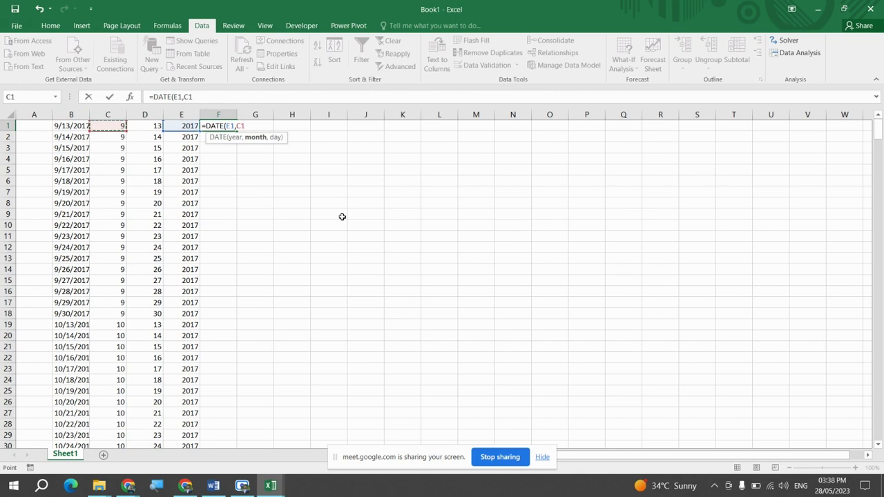
pyautogui.write(',')
pyautogui.press('Left')
pyautogui.press('Left')
pyautogui.write(')')
pyautogui.press('Return')
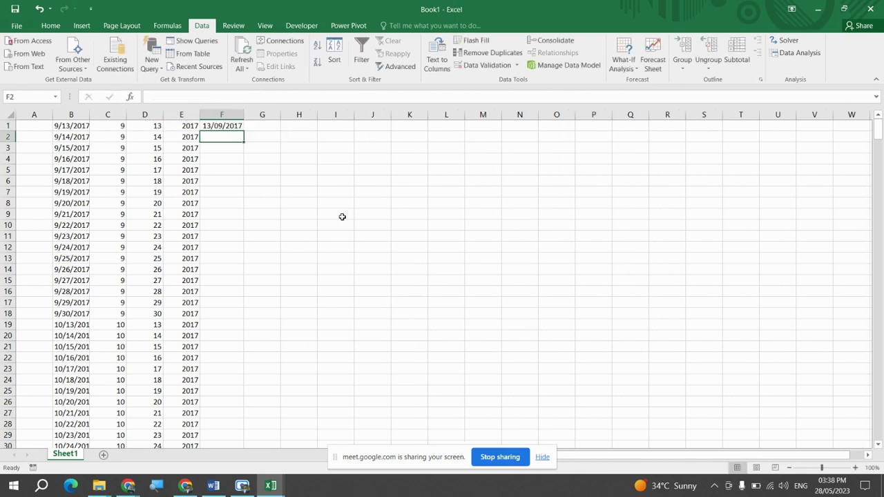
# Fill the DATE formula from F1 down column F to the last data row, F441.
pyautogui.press('Left')
pyautogui.hotkey('ctrl', 'Down')
pyautogui.press('Right')
pyautogui.hotkey('ctrl', 'shift', 'Up')
pyautogui.hotkey('ctrl', 'd')
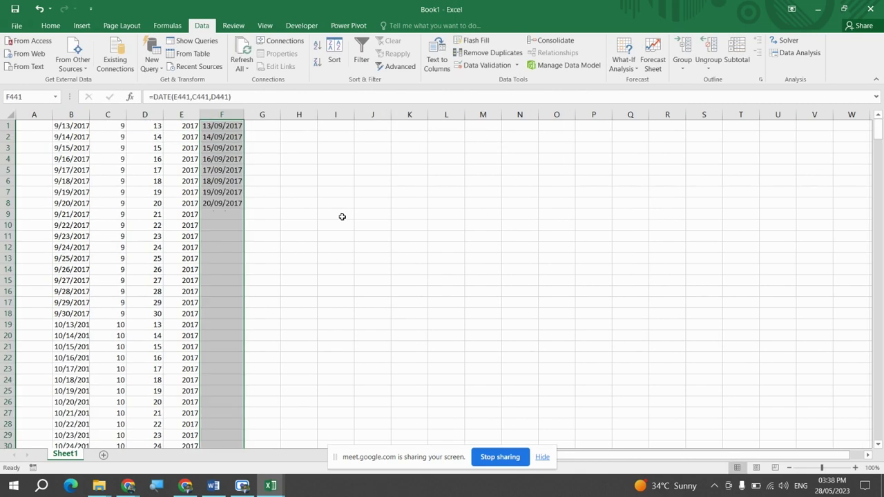
# Replace the DATE formulas in F1:F441 with their values using Paste Special Values.
pyautogui.hotkey('ctrl', 'c')
pyautogui.hotkey('ctrl', 'alt', 'v')
pyautogui.press('v')
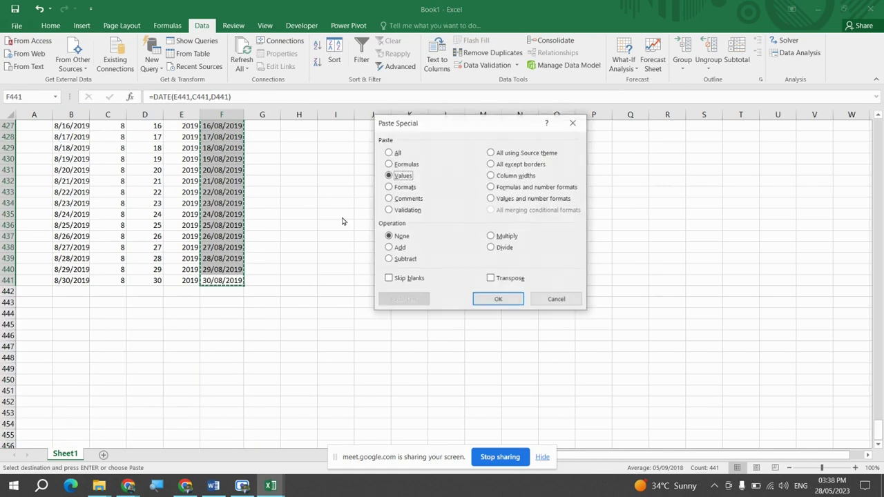
pyautogui.press('Return')
pyautogui.press('Escape')
pyautogui.press('Up')
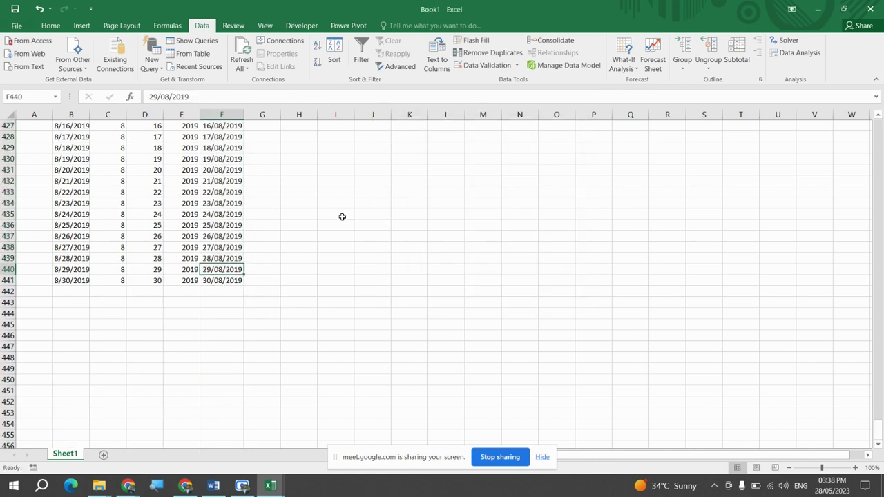
# Switch to the Sales Data.xlsx workbook and select cell P2, beside the first OrderDate value on the SalesDataCsv sheet.
pyautogui.hotkey('alt', 'Tab')
pyautogui.hotkey('ctrl', 'Up')
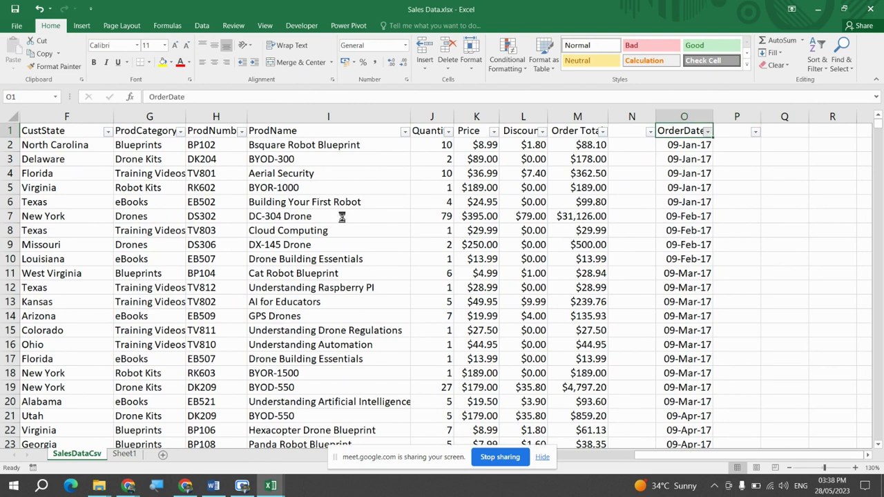
pyautogui.hotkey('alt', 'Down')
pyautogui.press('Down')
pyautogui.press('Escape')
pyautogui.press('Right')
pyautogui.press('Down')
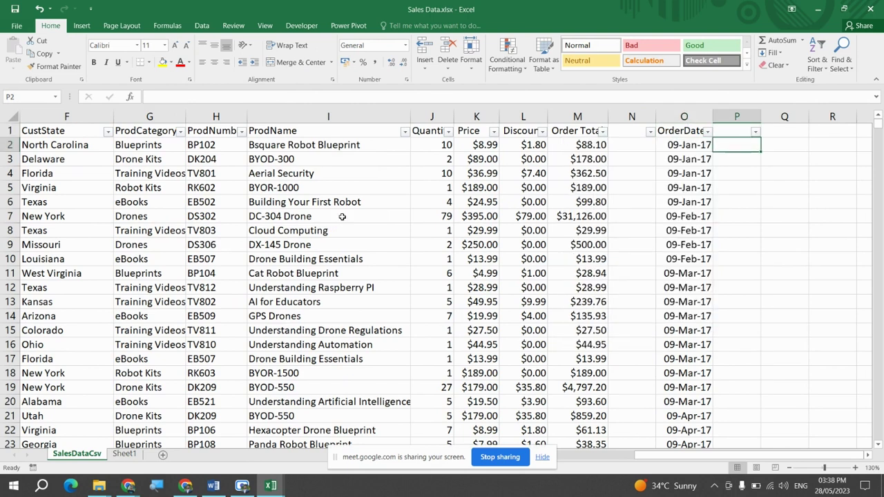
pyautogui.write('=VLOO')
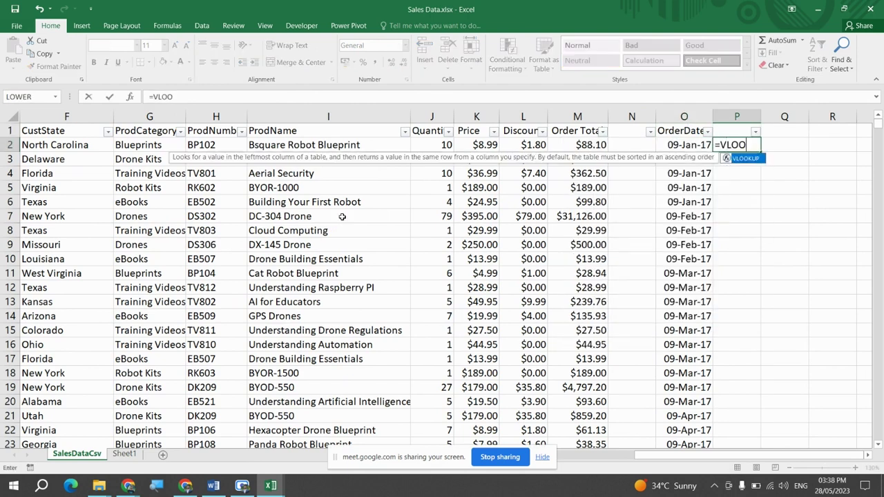
pyautogui.press('Tab')
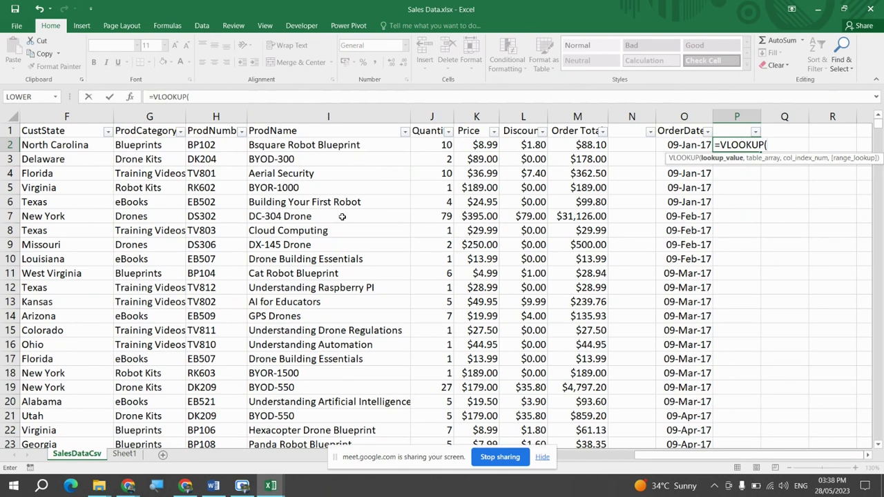
pyautogui.press('Left')
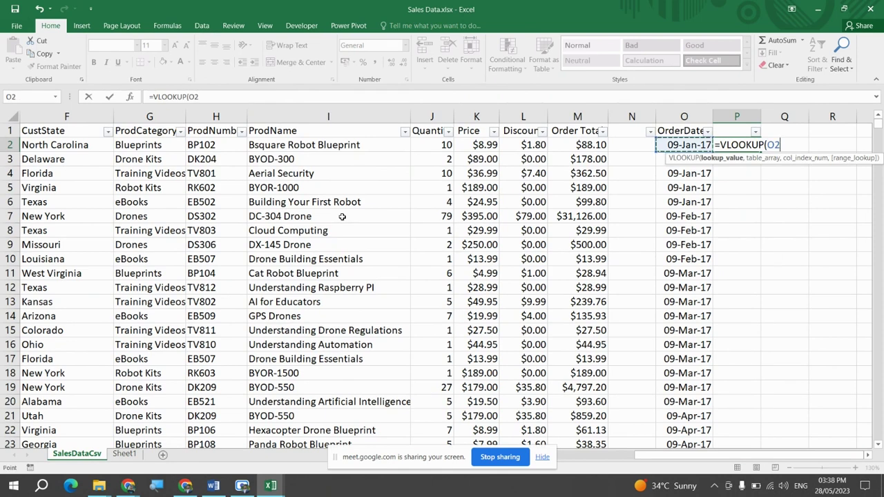
pyautogui.write(',')
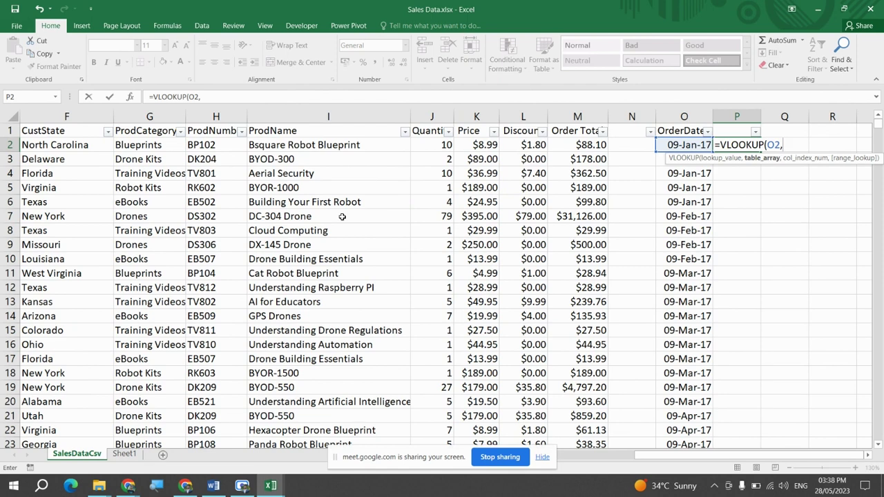
pyautogui.hotkey('alt', 'Tab')
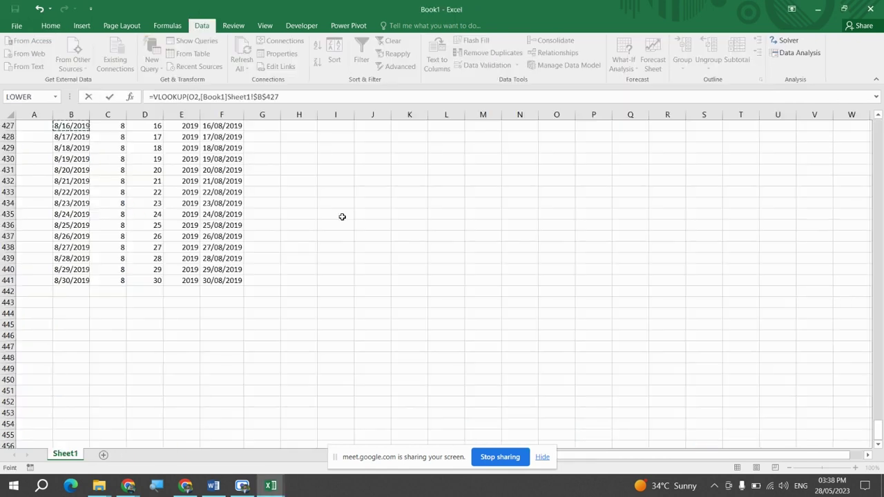
pyautogui.hotkey('ctrl', 'shift', 'Up')
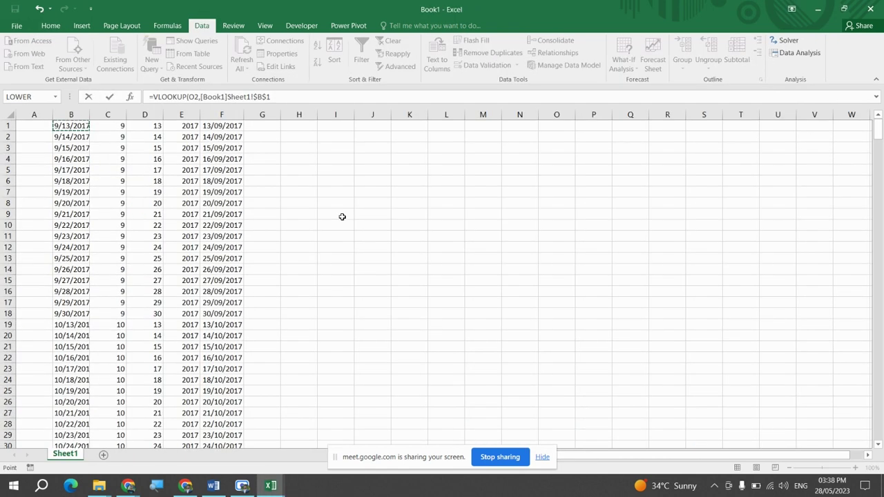
pyautogui.hotkey('ctrl', 'shift', 'Down')
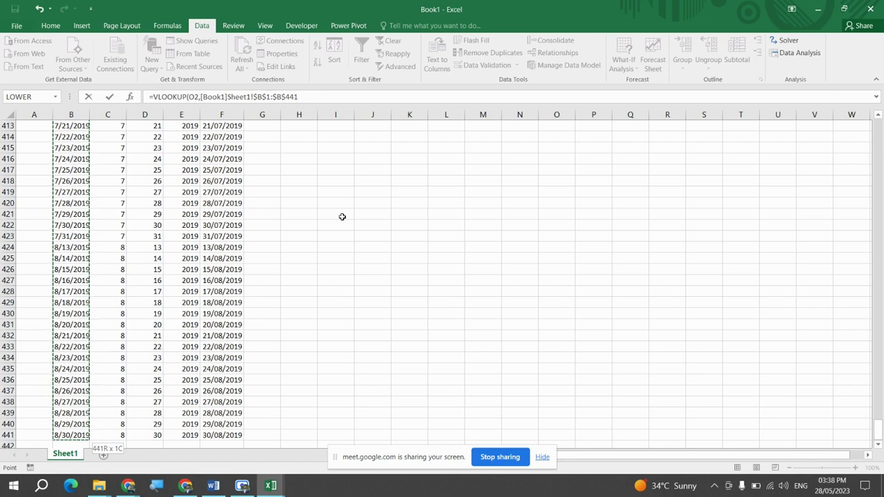
pyautogui.hotkey('shift', 'Right')
pyautogui.hotkey('shift', 'Right')
pyautogui.hotkey('shift', 'Right')
pyautogui.hotkey('shift', 'Right')
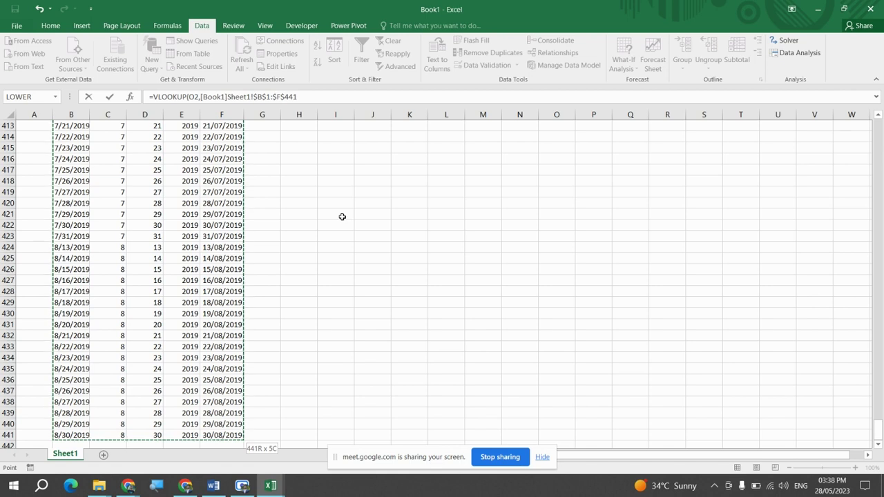
pyautogui.press('BackSpace')
pyautogui.press('BackSpace')
pyautogui.press('BackSpace')
pyautogui.press('BackSpace')
pyautogui.press('BackSpace')
pyautogui.press('BackSpace')
pyautogui.press('BackSpace')
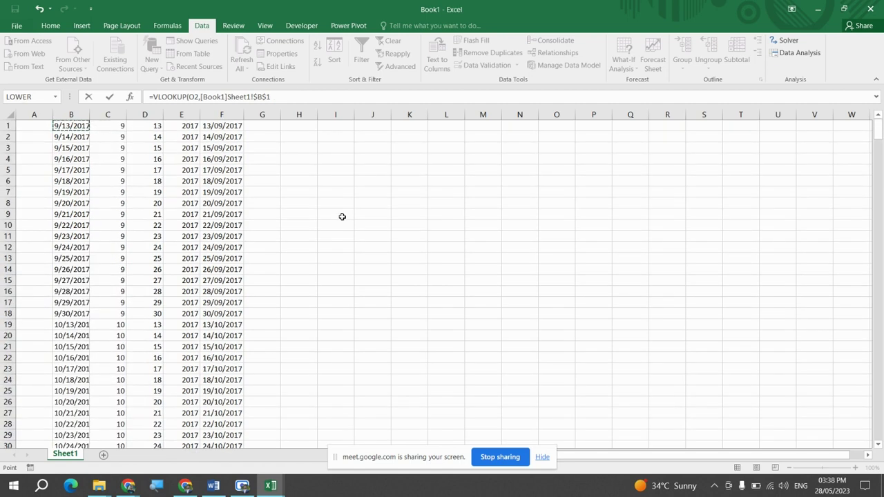
pyautogui.press('Escape')
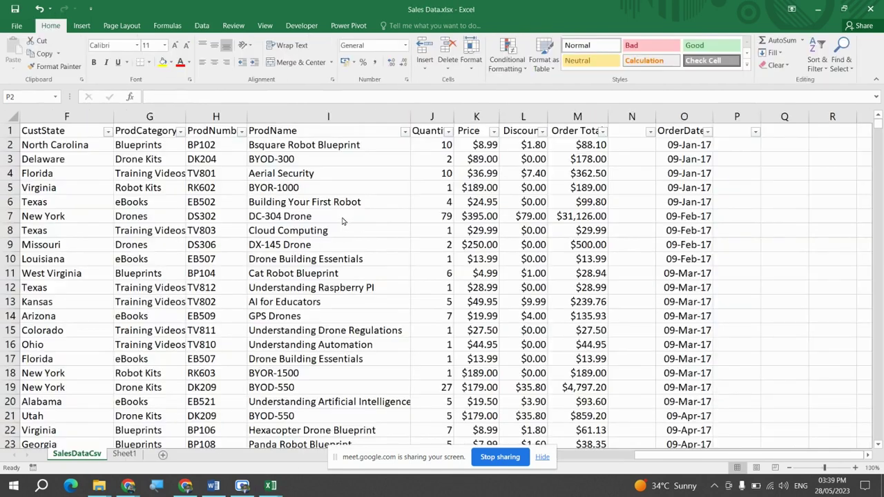
# Start a formula in cell P2, beside the first OrderDate value.
pyautogui.write('=')
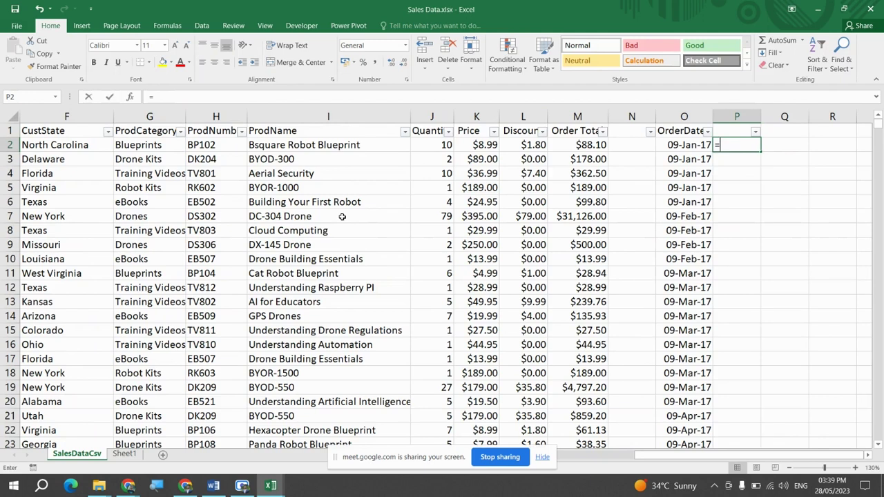
# Start a VLOOKUP formula in P2 that uses the order date in O2 as the lookup value.
pyautogui.write('VLOO')
pyautogui.press('Tab')
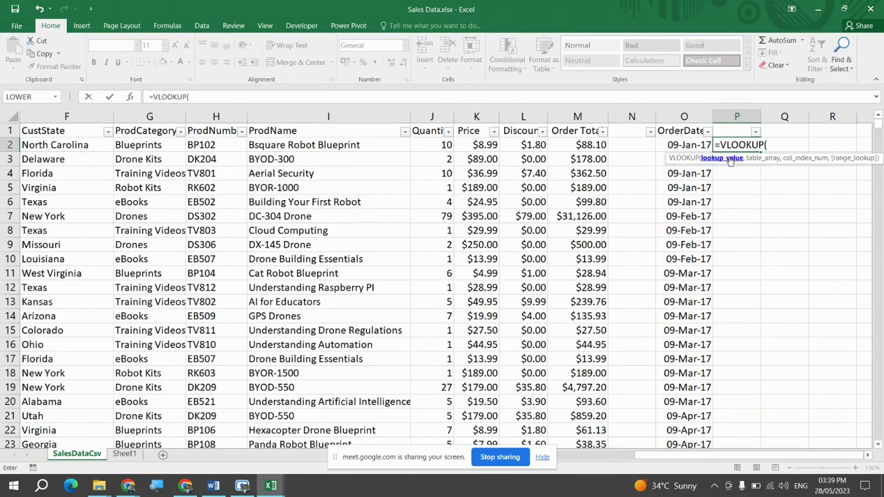
pyautogui.click(682, 145)
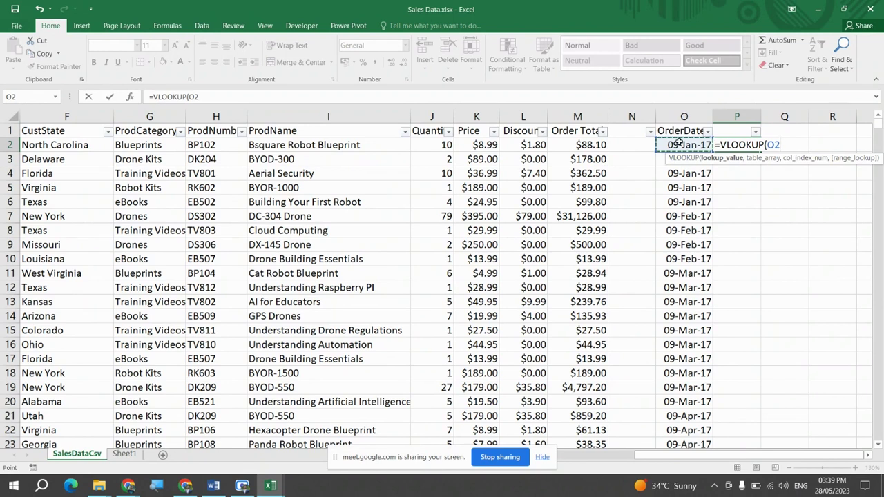
pyautogui.write(',')
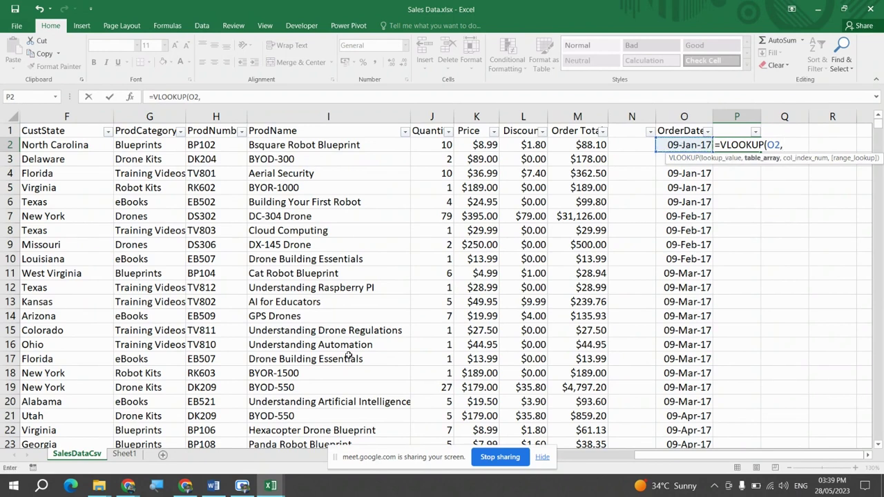
# Set the VLOOKUP table array to the range $B$1:$F$441 on Sheet1 of the Book1 workbook.
pyautogui.hotkey('alt', 'Tab')
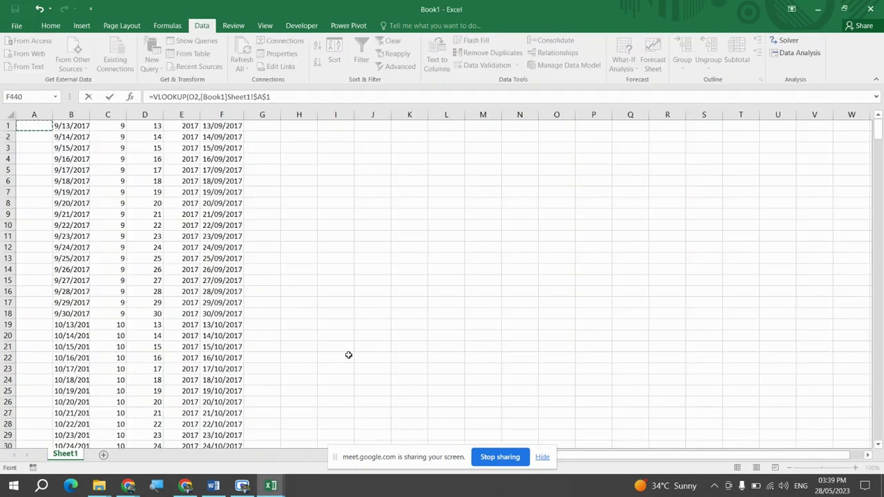
pyautogui.press('Right')
pyautogui.hotkey('ctrl', 'shift', 'Down')
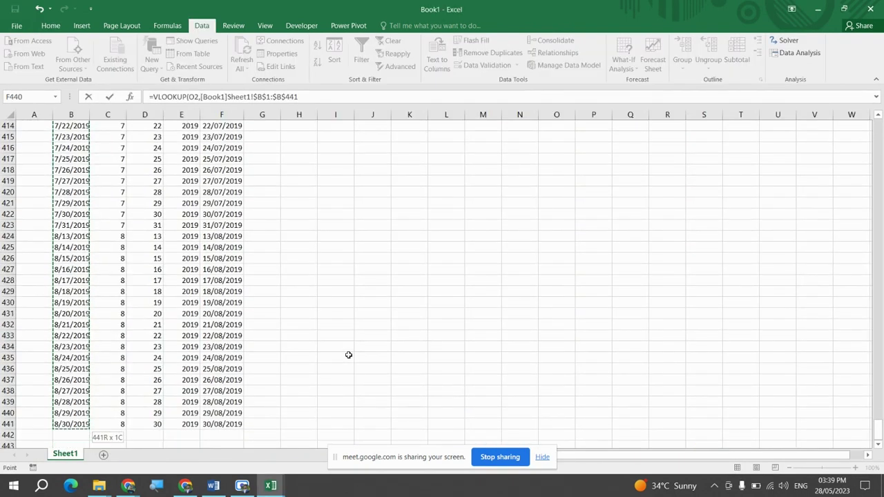
pyautogui.hotkey('shift', 'Right')
pyautogui.hotkey('shift', 'Right')
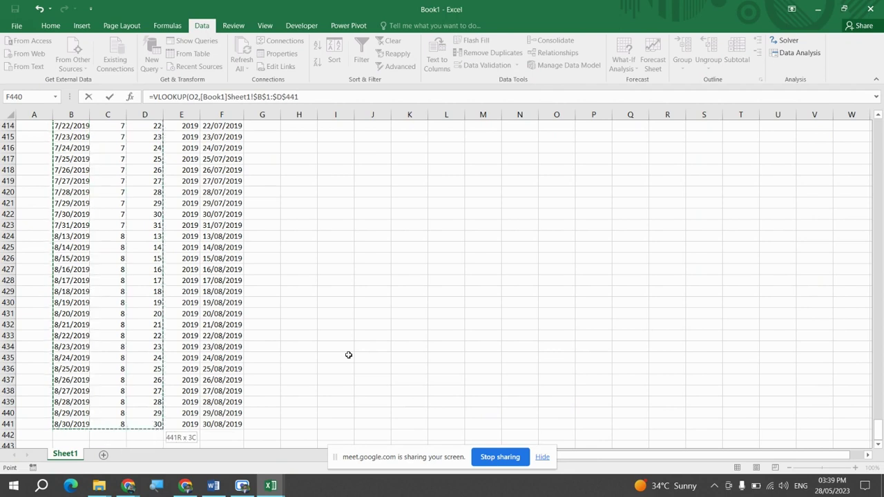
pyautogui.hotkey('shift', 'Right')
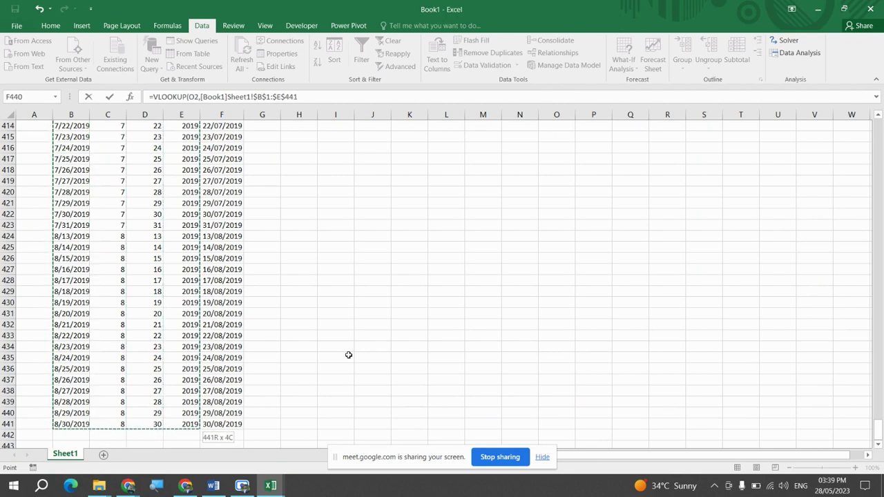
pyautogui.hotkey('shift', 'Right')
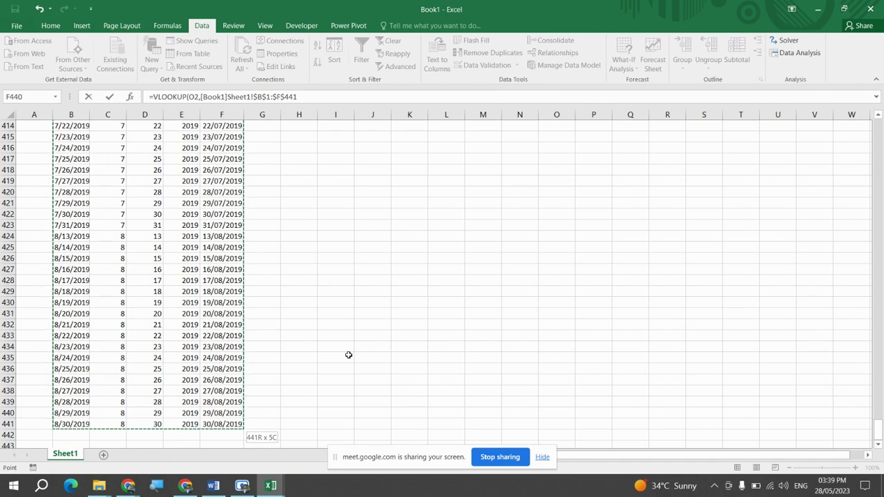
pyautogui.click(71, 114)
pyautogui.moveTo(259, 438); pyautogui.dragTo(237, 424)
pyautogui.write(',')
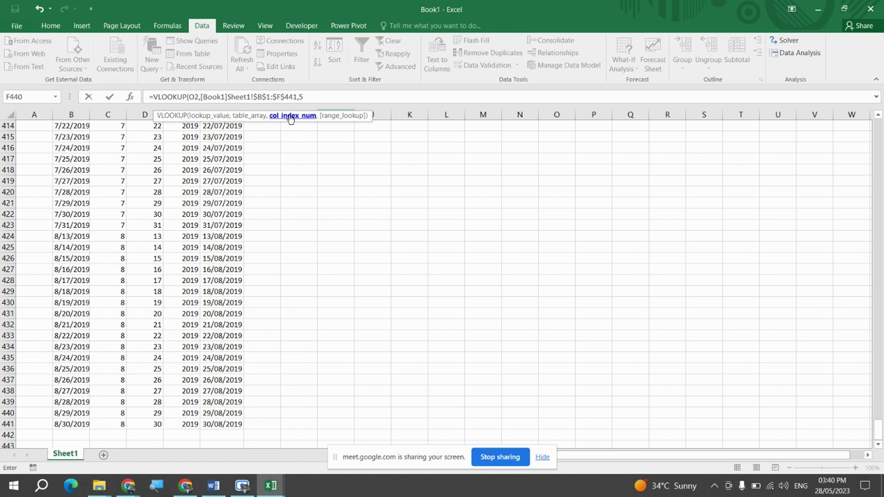
# Complete the VLOOKUP with column index 5 and 0 for an exact match.
pyautogui.write('5,')
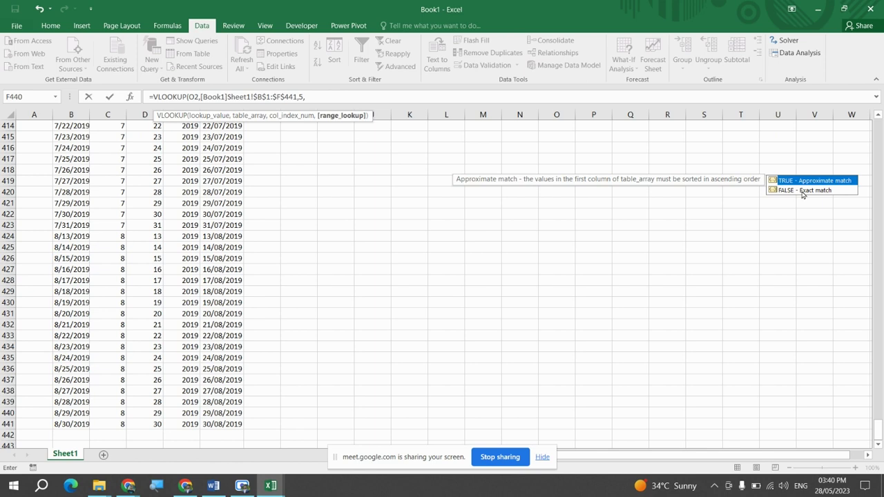
pyautogui.write('0)')
pyautogui.press('Return')
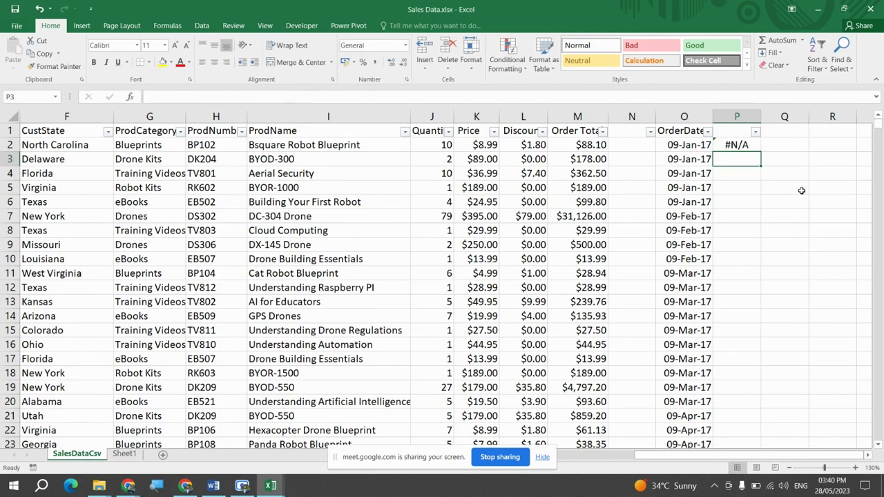
# Fill the P2 lookup formula down column P to the last data row, 4977.
pyautogui.press('Left')
pyautogui.hotkey('ctrl', 'Down')
pyautogui.press('Right')
pyautogui.hotkey('ctrl', 'shift', 'Up')
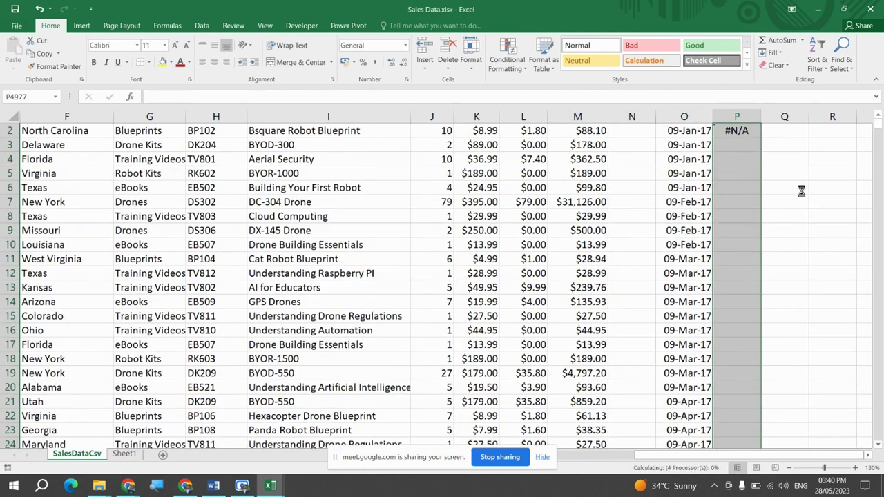
pyautogui.hotkey('ctrl', 'd')
pyautogui.hotkey('ctrl', 'Up')
pyautogui.press('Up')
pyautogui.press('Left')
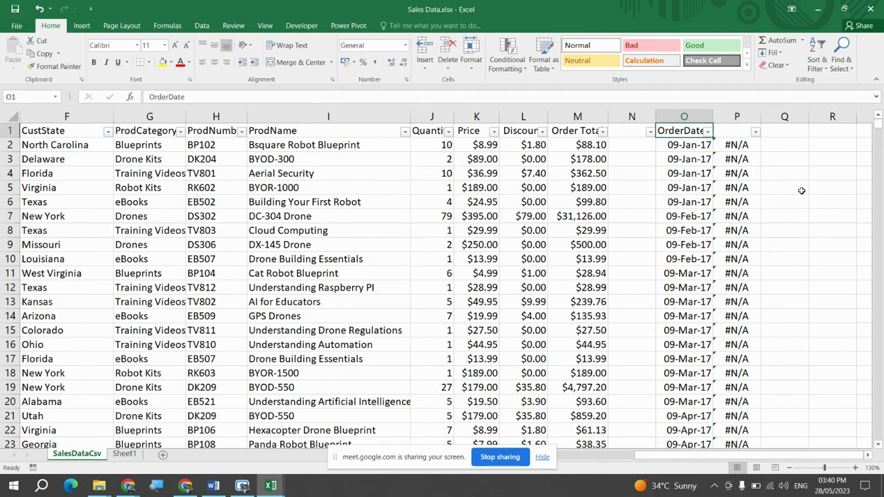
# Filter column P to show only the #N/A rows.
pyautogui.press('Right')
pyautogui.hotkey('alt', 'Down')
pyautogui.press('Escape')
pyautogui.press('Down')
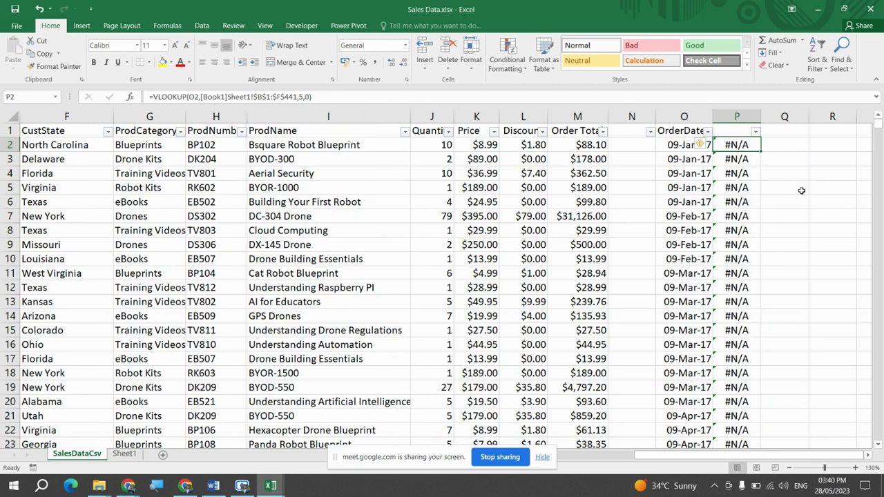
pyautogui.press('Up')
pyautogui.hotkey('alt', 'Down')
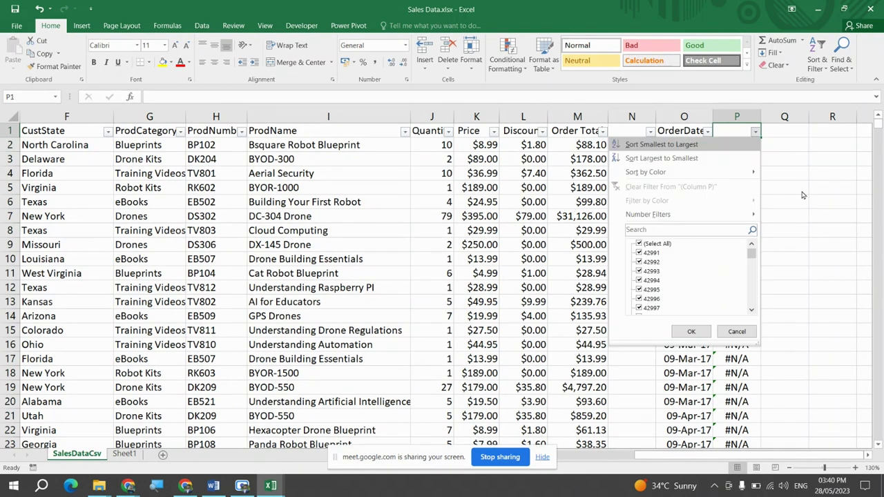
pyautogui.press('Down')
pyautogui.press('Down')
pyautogui.press('Down')
pyautogui.press('Escape')
pyautogui.hotkey('alt', 'Down')
pyautogui.press('Down')
pyautogui.press('Down')
pyautogui.press('Down')
pyautogui.press('Down')
pyautogui.press('Down')
pyautogui.press('Down')
pyautogui.press('Down')
pyautogui.press('Down')
pyautogui.press('Down')
pyautogui.press('Down')
pyautogui.press('Down')
pyautogui.press('Down')
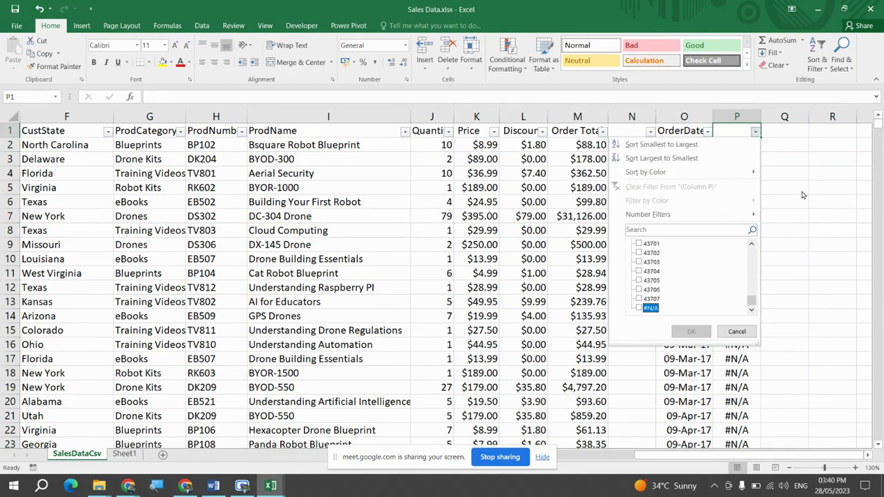
pyautogui.press('space')
pyautogui.press('Return')
# Examine the date values listed in the OrderDate filter for the rows that remain visible.
pyautogui.press('Left')
pyautogui.hotkey('alt', 'Down')
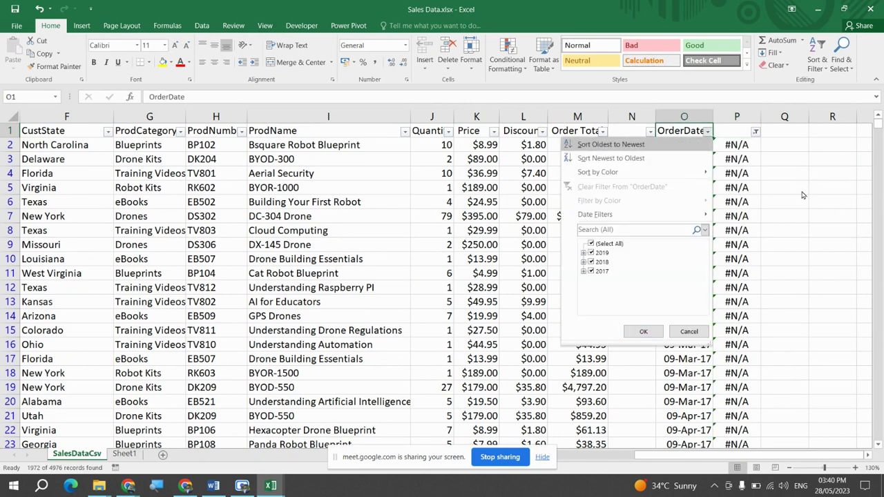
pyautogui.press('Down')
pyautogui.press('Down')
pyautogui.press('Down')
pyautogui.press('Down')
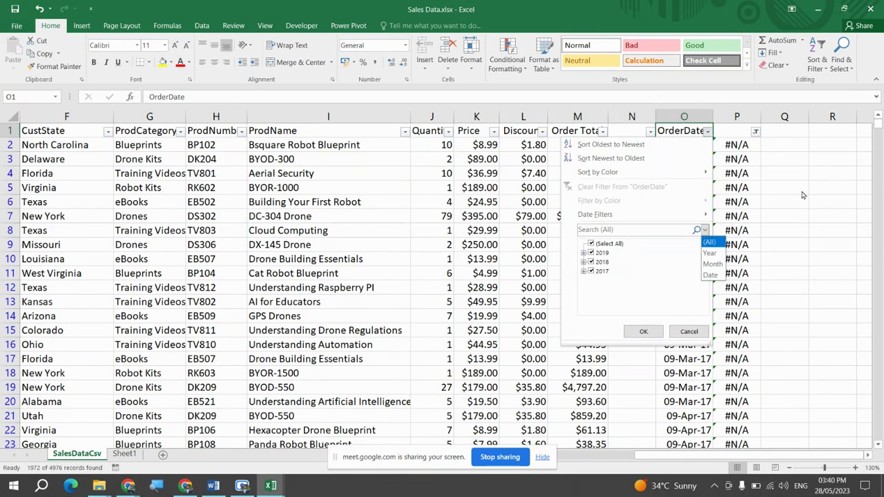
pyautogui.press('Escape')
pyautogui.press('Escape')
# Replace the lookup in P2 with =O2 and select the visible column P cells down to the last row.
pyautogui.press('Down')
pyautogui.press('Right')
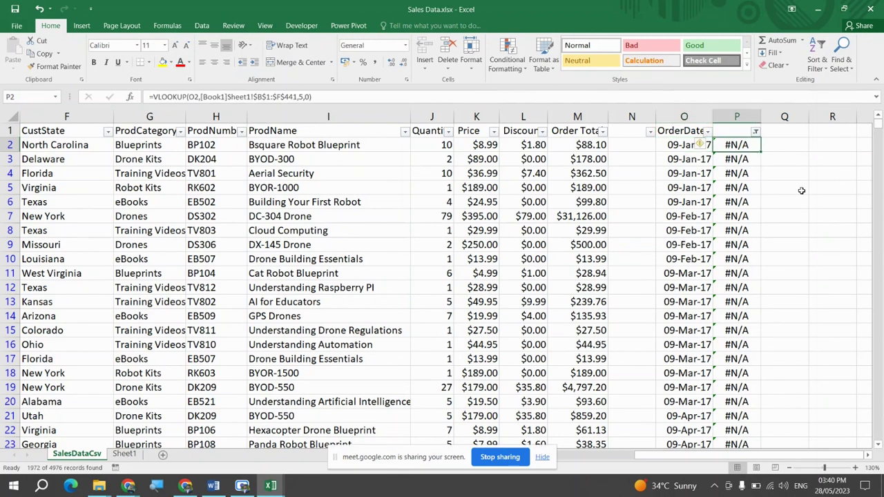
pyautogui.write('=O2')
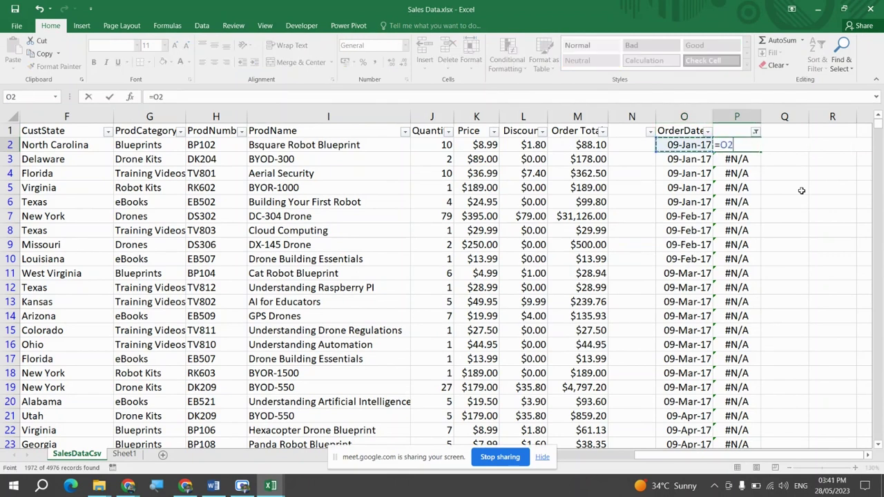
pyautogui.press('Return')
pyautogui.press('Up')
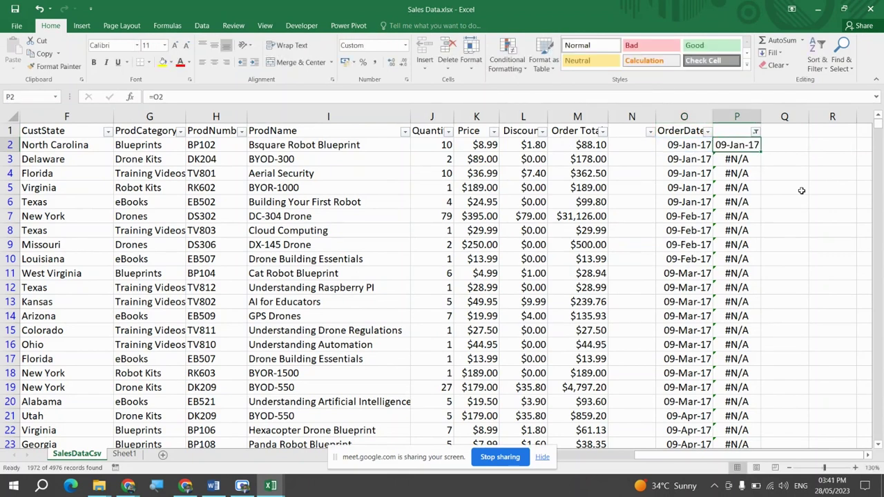
pyautogui.hotkey('ctrl', 'shift', 'Down')
pyautogui.hotkey('ctrl', 'BackSpace')
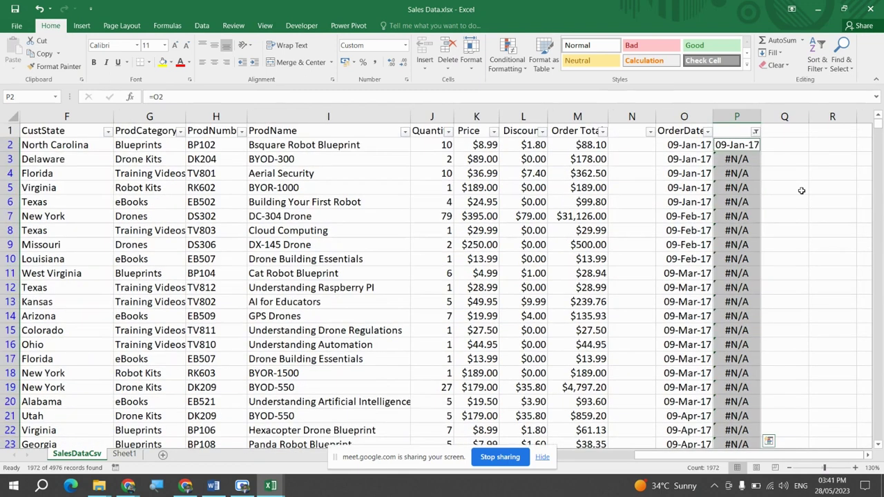
pyautogui.hotkey('ctrl', 'shift', 'Down')
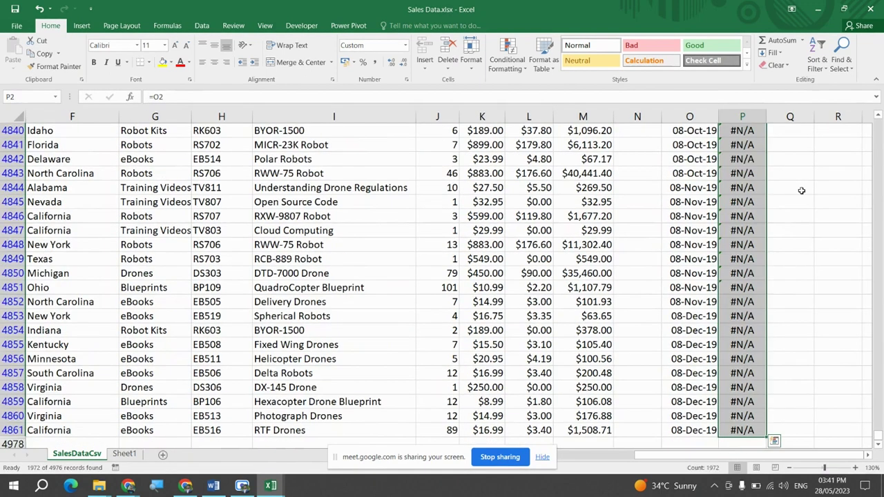
# Check the unfiltered OrderDate filter list and filter column P again to show only the #N/A rows.
pyautogui.press('Left')
pyautogui.press('Up')
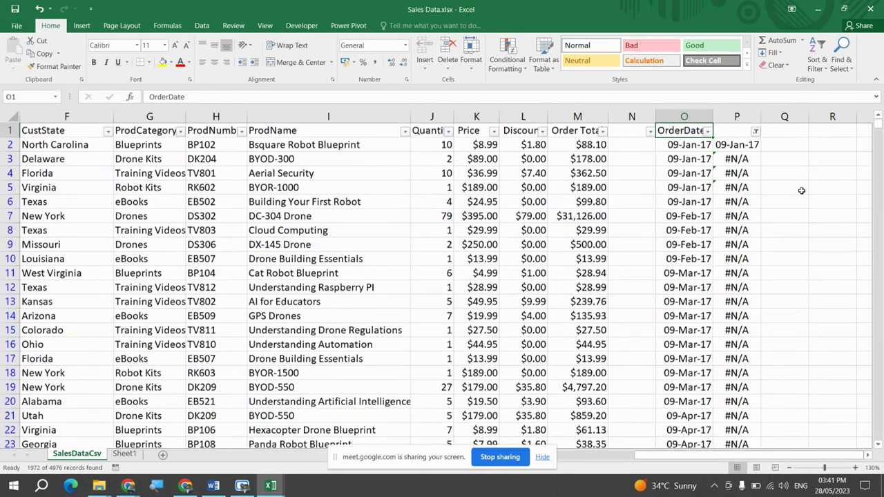
pyautogui.hotkey('alt', 'Down')
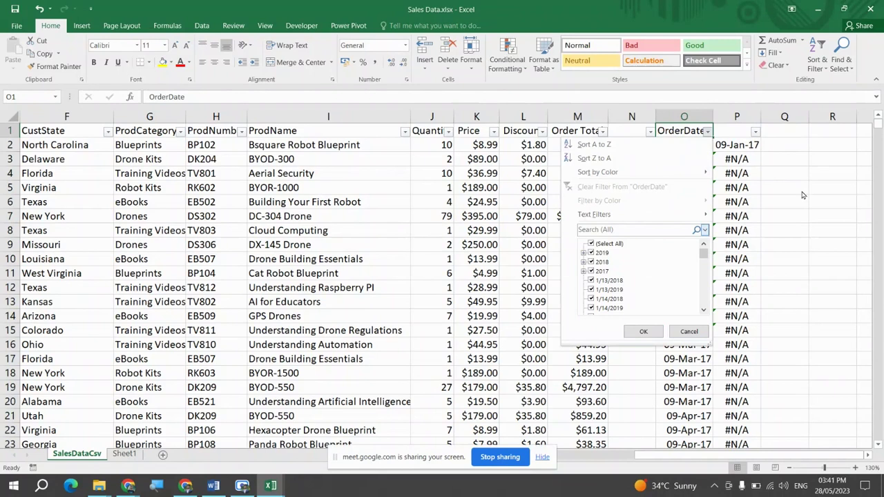
pyautogui.press('Escape')
pyautogui.press('Right')
pyautogui.hotkey('alt', 'Down')
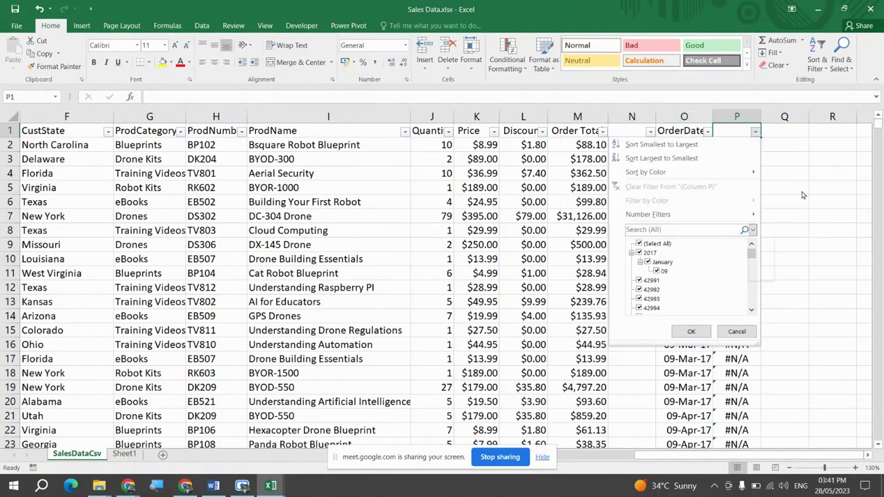
pyautogui.press('Tab')
pyautogui.press('space')
pyautogui.press('End')
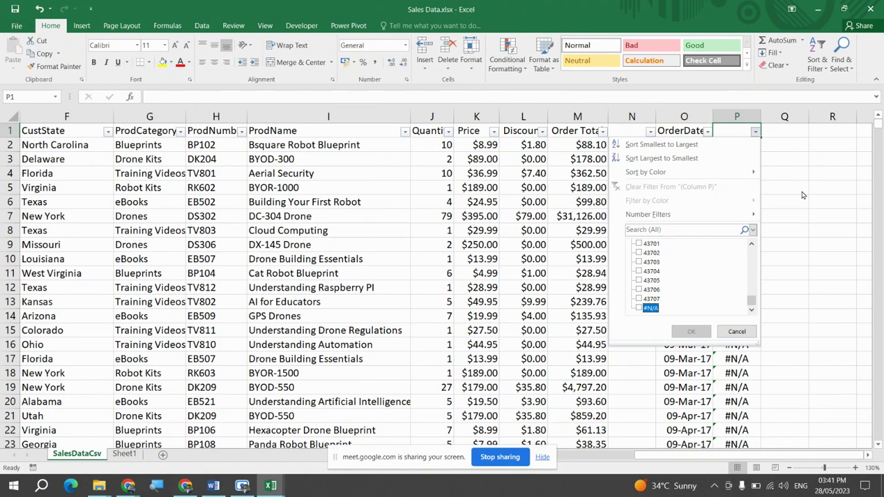
pyautogui.press('space')
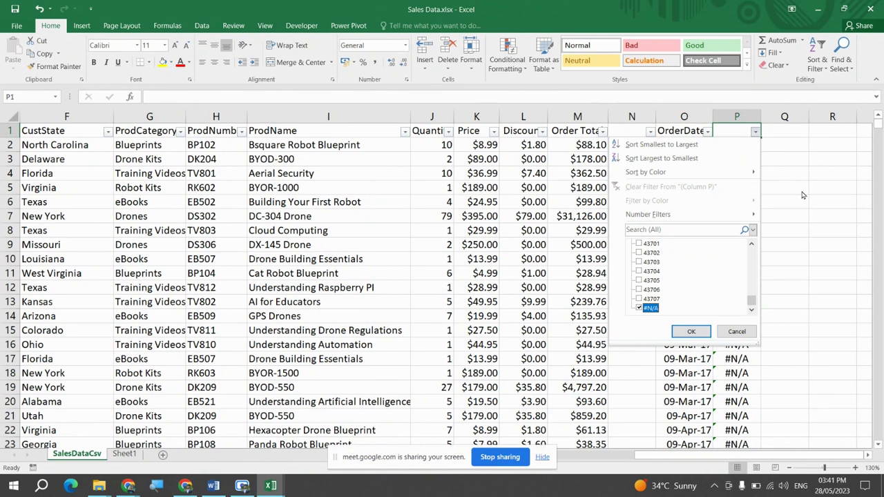
pyautogui.press('Return')
# Review the years offered in the OrderDate filter for the #N/A rows.
pyautogui.press('Left')
pyautogui.press('Down')
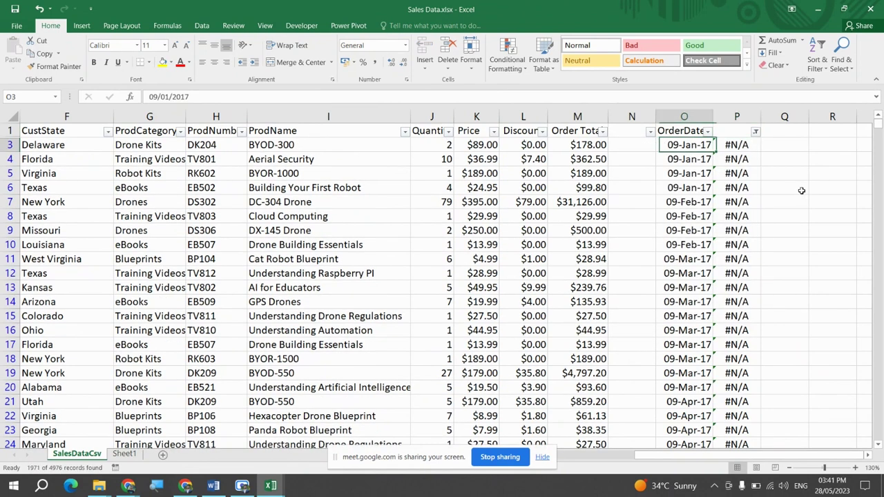
pyautogui.press('Up')
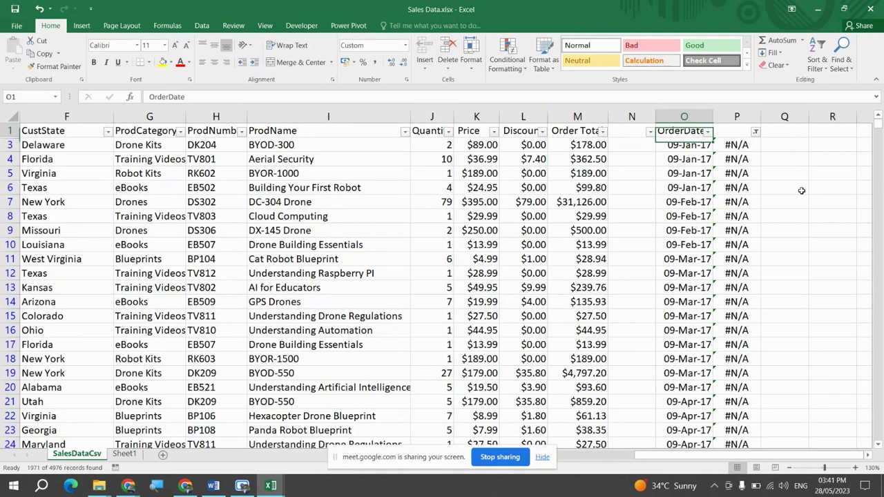
pyautogui.hotkey('alt', 'Down')
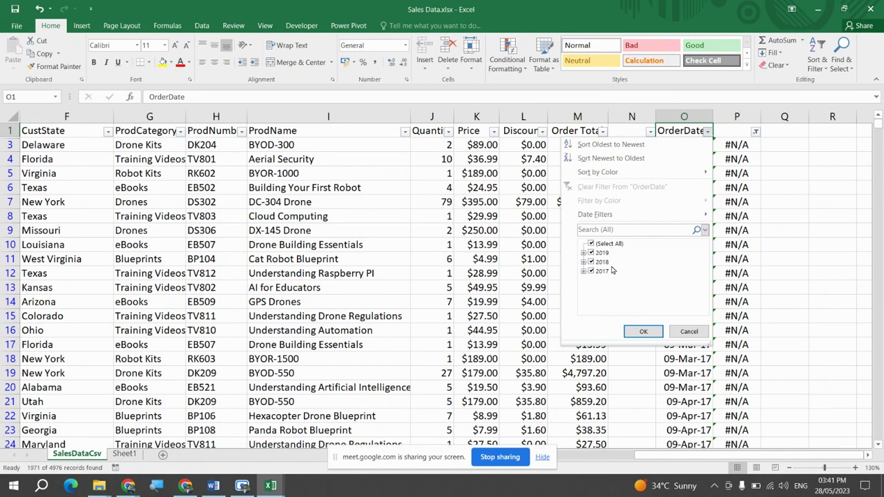
pyautogui.press('Escape')
# Enter =O3 in P3 and fill it down the visible #N/A rows of column P.
pyautogui.press('Down')
pyautogui.press('Right')
pyautogui.write('=')
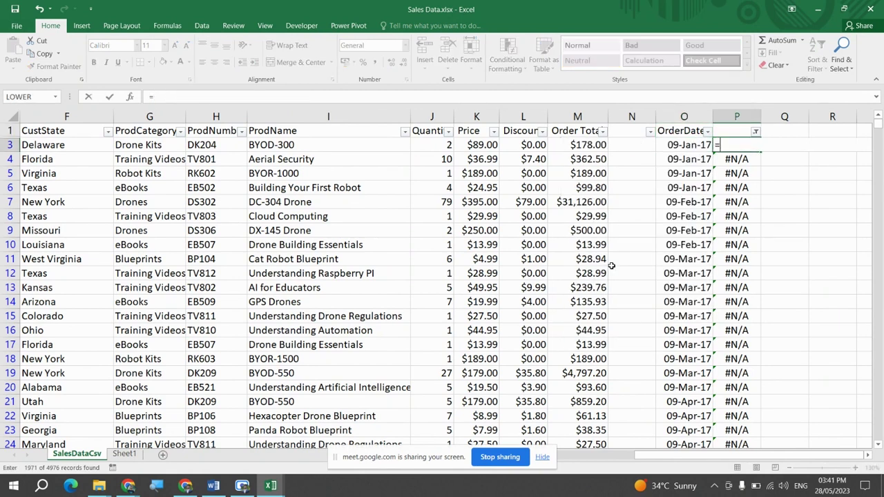
pyautogui.press('Left')
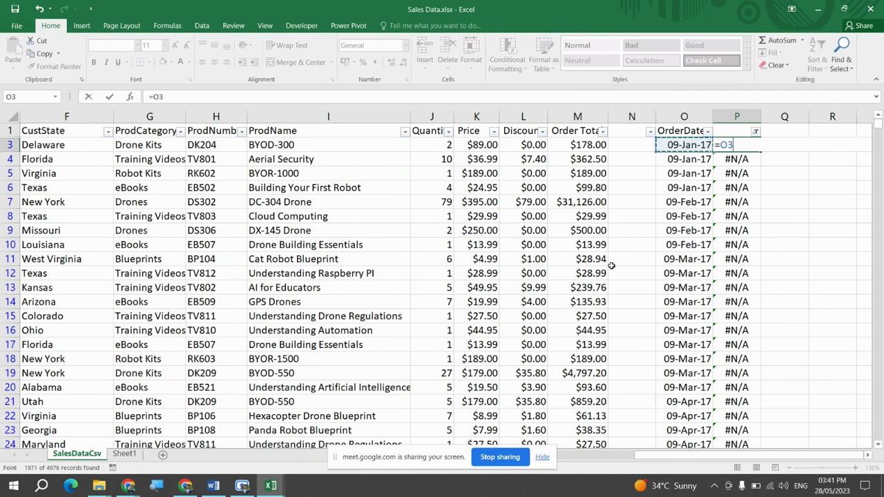
pyautogui.press('Return')
pyautogui.press('Up')
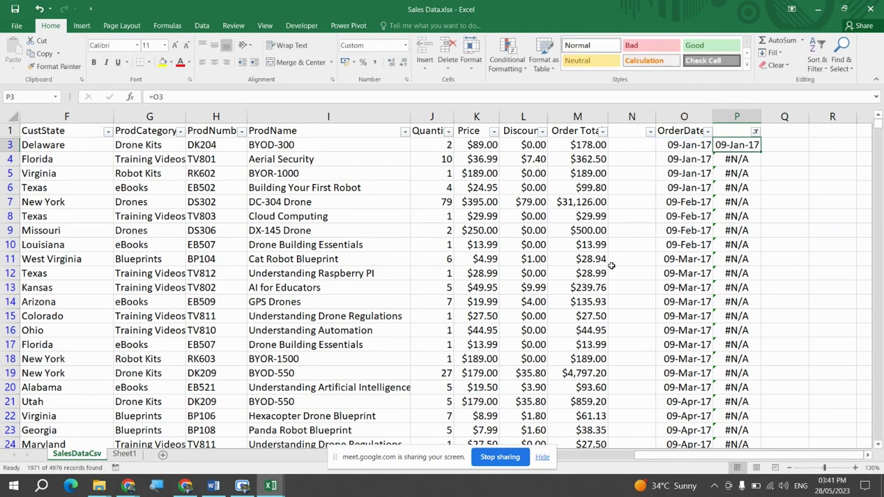
pyautogui.hotkey('ctrl', 'shift', 'Down')
pyautogui.hotkey('ctrl', 'd')
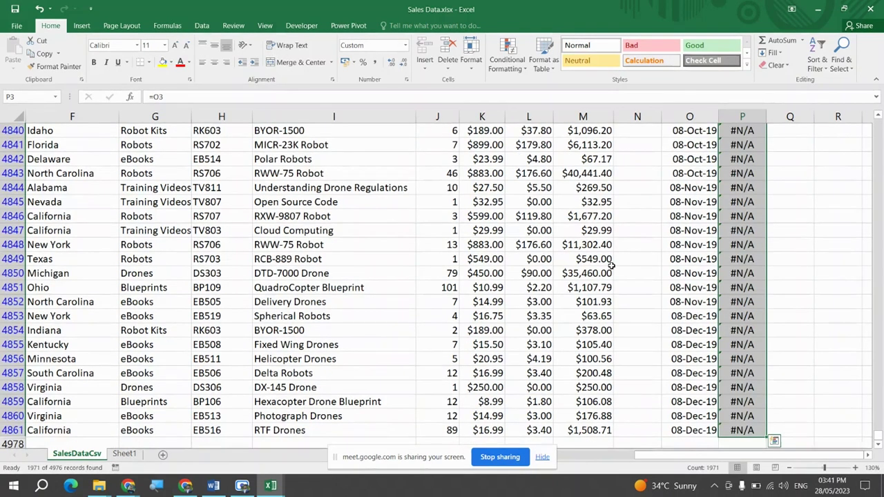
# Fill the =O3 formula from P3 down the selected visible rows of column P and clear the column P filter.
pyautogui.hotkey('ctrl', 'BackSpace')
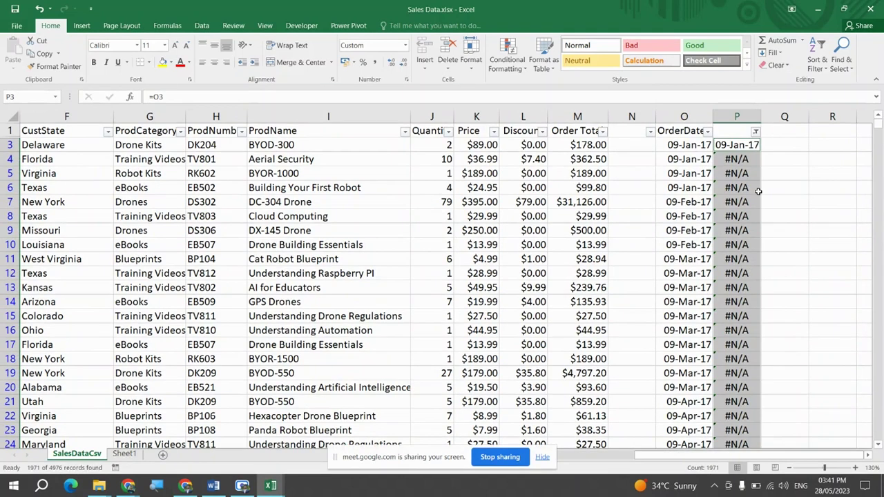
pyautogui.hotkey('ctrl', 'd')
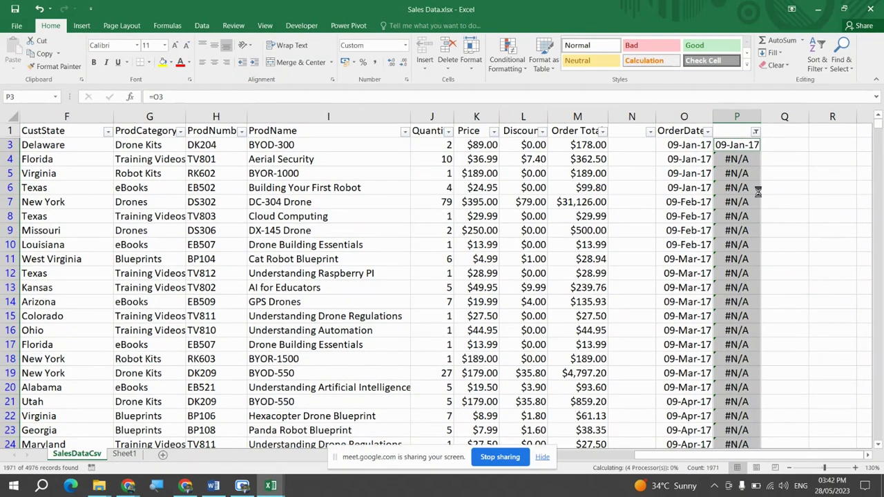
pyautogui.press('Up')
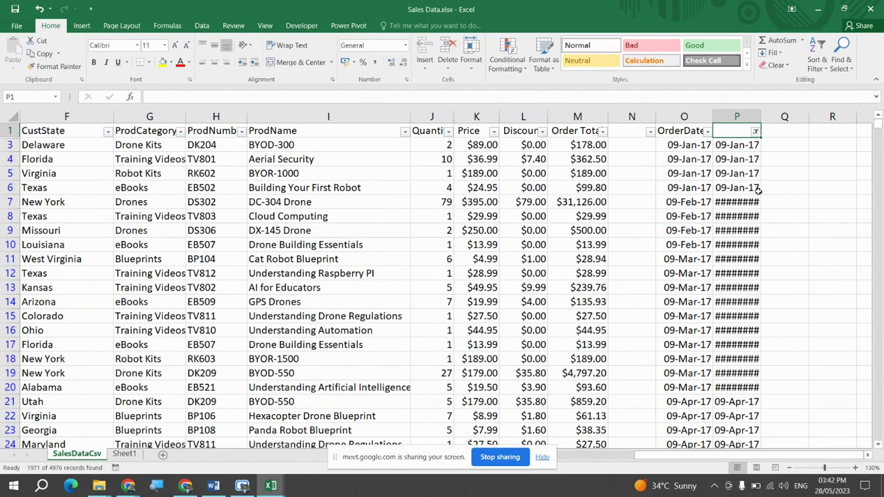
pyautogui.hotkey('alt', 'Down')
pyautogui.press('Escape')
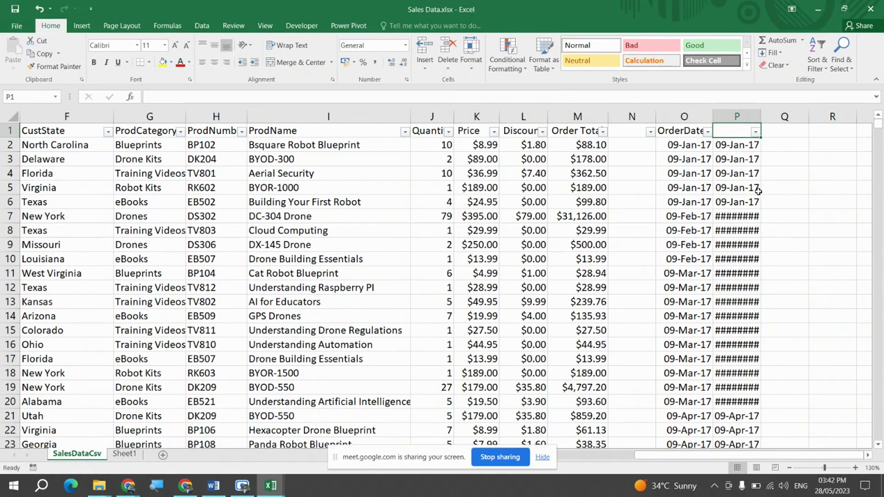
# Autofit the width of column P to its dates and check the values offered in its filter list.
pyautogui.hotkey('ctrl', 'shift', 'Down')
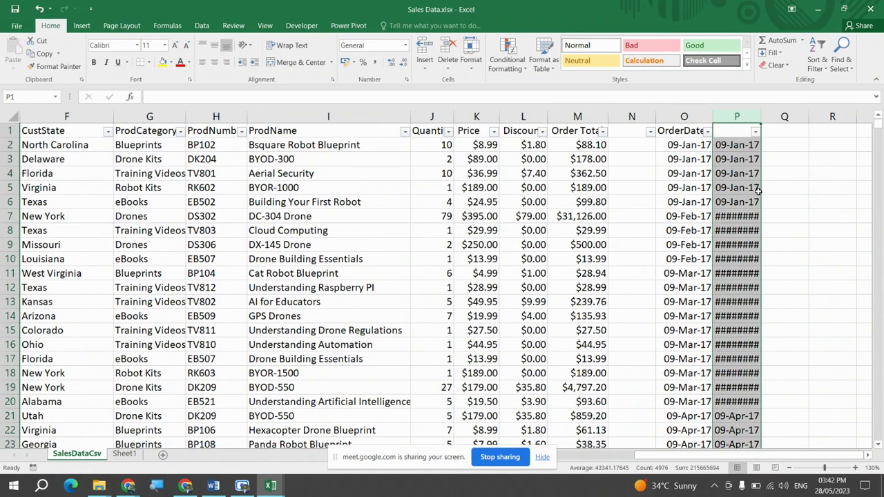
pyautogui.hotkey('alt', 'h')
pyautogui.press('o')
pyautogui.press('i')
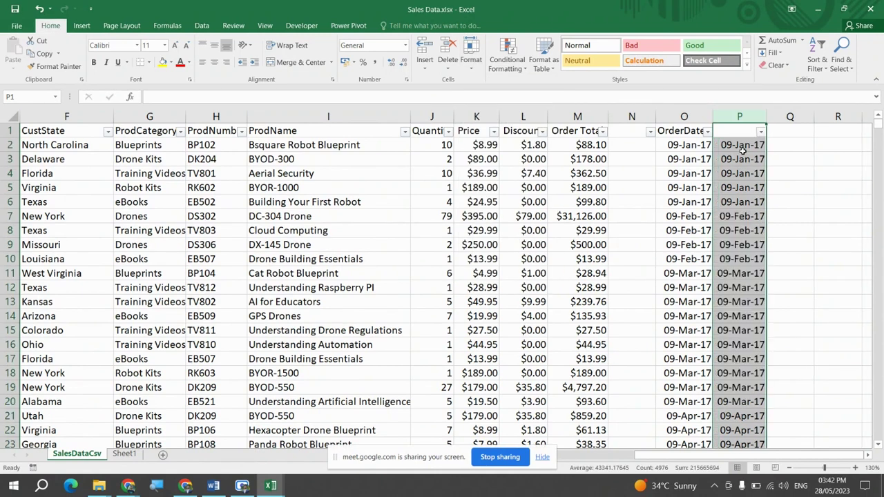
pyautogui.click(761, 132)
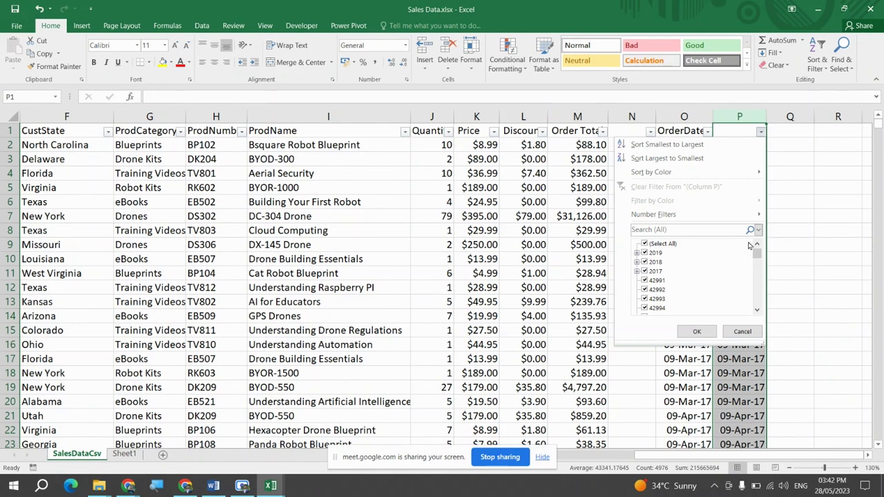
pyautogui.moveTo(759, 257); pyautogui.dragTo(758, 277)
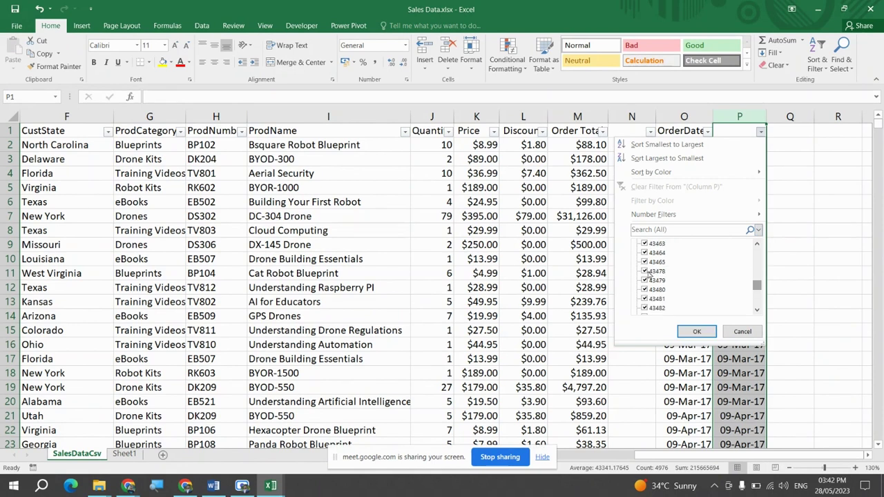
pyautogui.press('Escape')
# Copy P2 and paste only its formats down column P to the last row, checking the column's filter list.
pyautogui.press('Down')
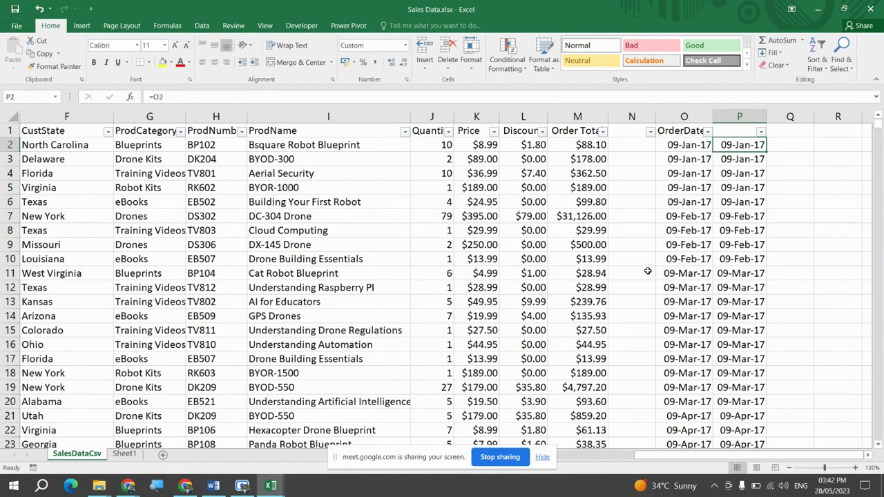
pyautogui.hotkey('ctrl', 'c')
pyautogui.hotkey('ctrl', 'shift', 'Down')
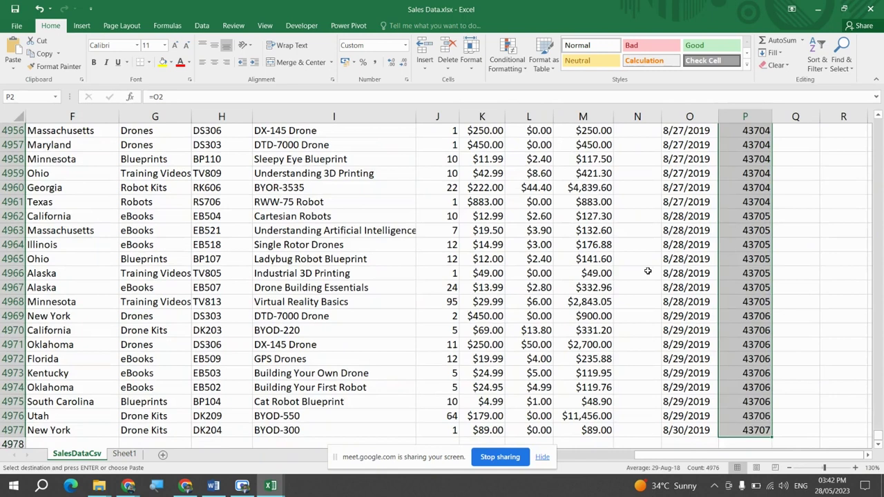
pyautogui.hotkey('ctrl', 'BackSpace')
pyautogui.hotkey('ctrl', 'alt', 'v')
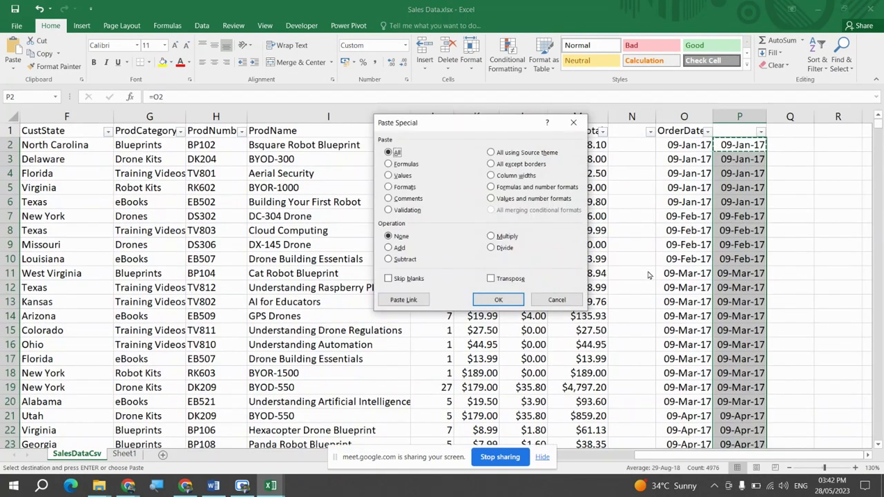
pyautogui.press('t')
pyautogui.press('Return')
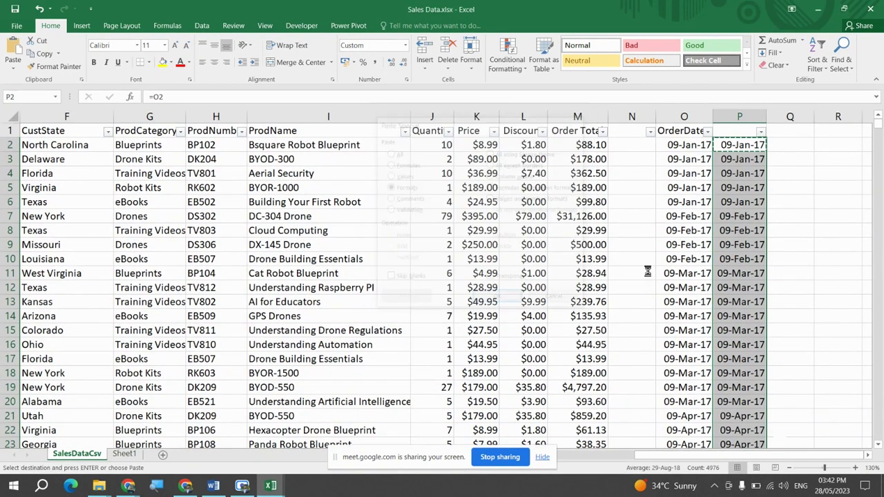
pyautogui.press('Escape')
pyautogui.press('Up')
pyautogui.hotkey('alt', 'Down')
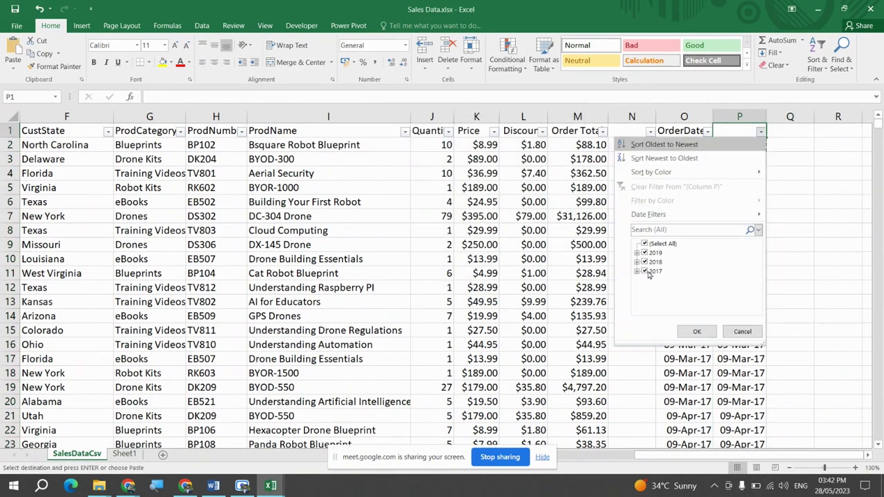
pyautogui.press('Escape')
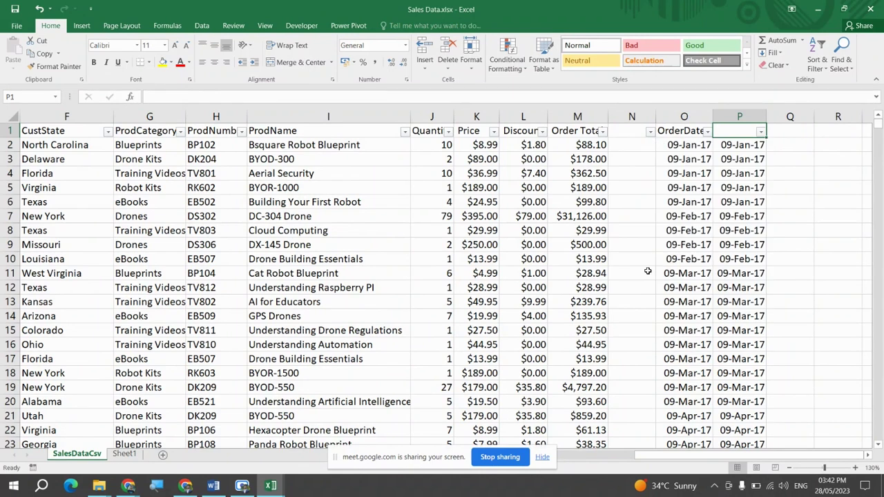
# Copy the dates from P2 down to the last row and paste them as values into the OrderDate column from B2.
pyautogui.press('Down')
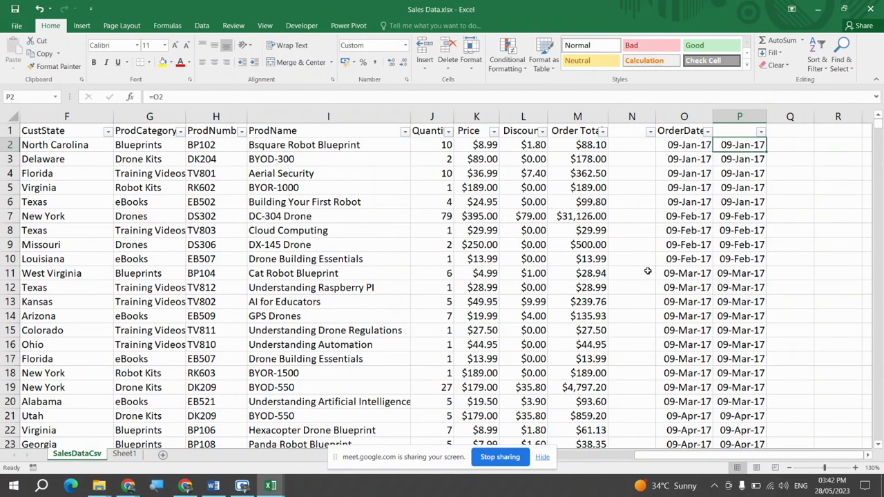
pyautogui.hotkey('ctrl', 'shift', 'Down')
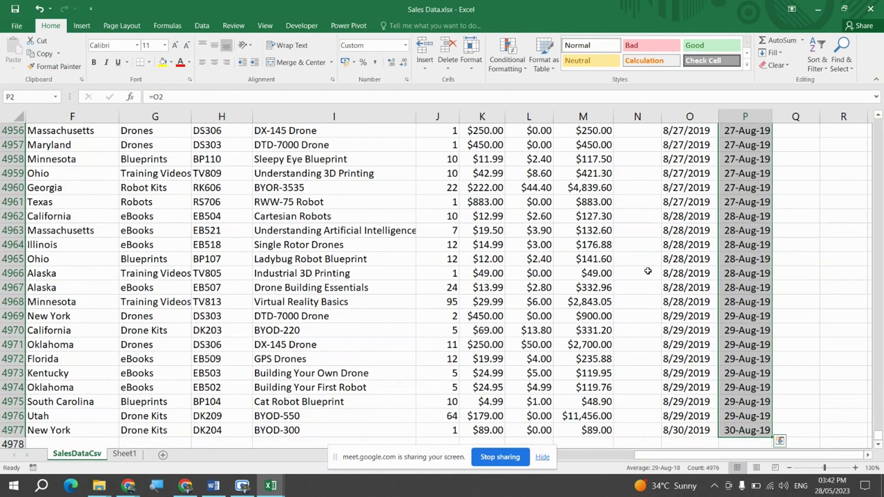
pyautogui.hotkey('ctrl', 'c')
pyautogui.hotkey('ctrl', 'Up')
pyautogui.press('Left')
pyautogui.press('Left')
pyautogui.press('Left')
pyautogui.press('Home')
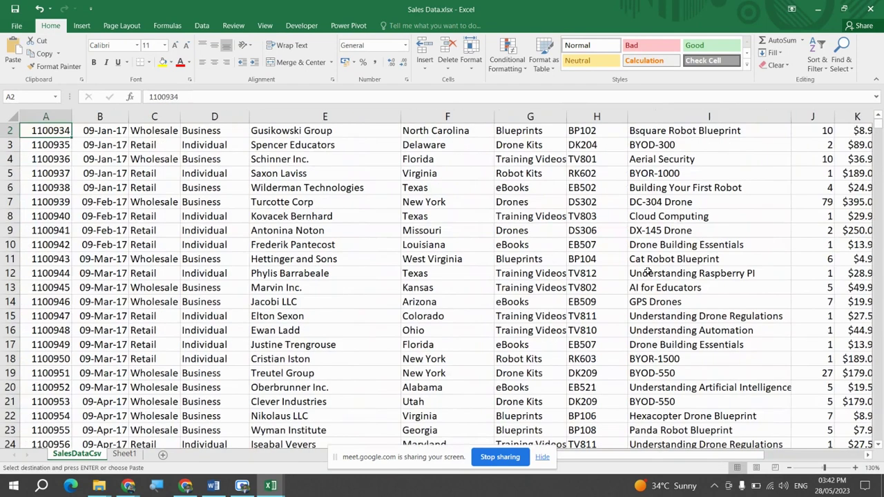
pyautogui.press('Right')
pyautogui.press('Up')
pyautogui.press('Down')
pyautogui.hotkey('ctrl', 'alt', 'v')
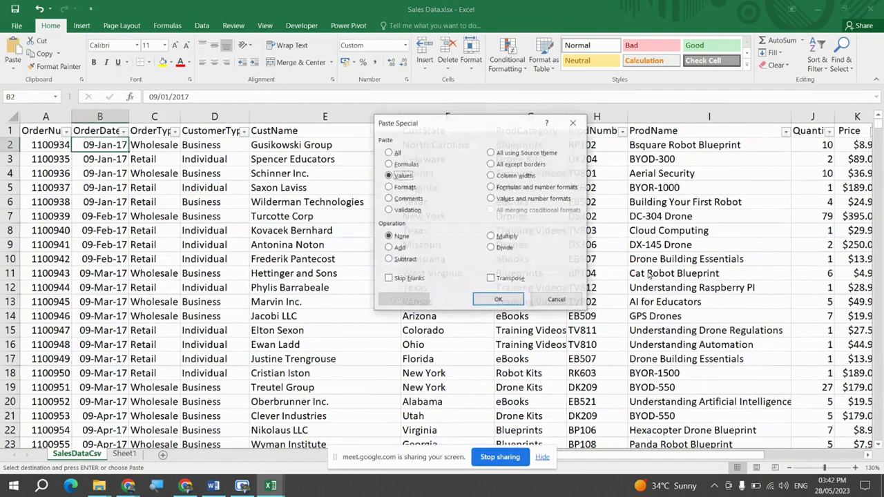
pyautogui.press('Return')
# Check the years in the OrderDate filter list of column B and fill the B1 header with yellow.
pyautogui.press('Up')
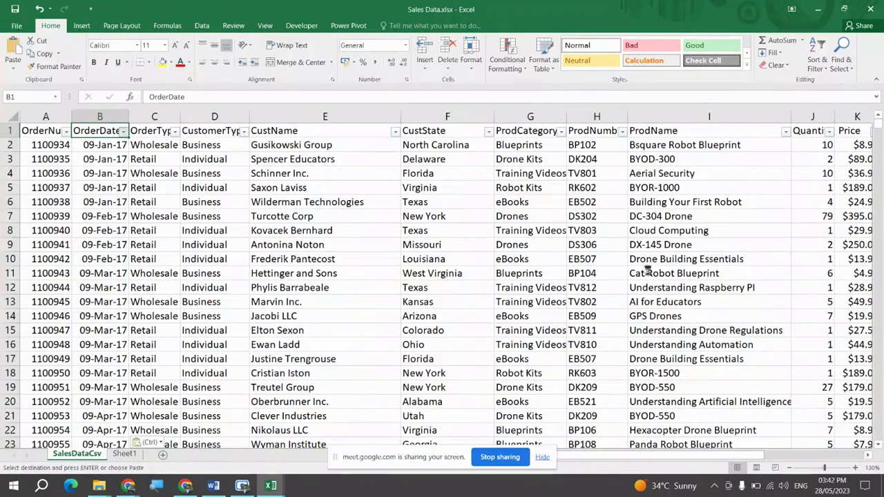
pyautogui.hotkey('alt', 'Down')
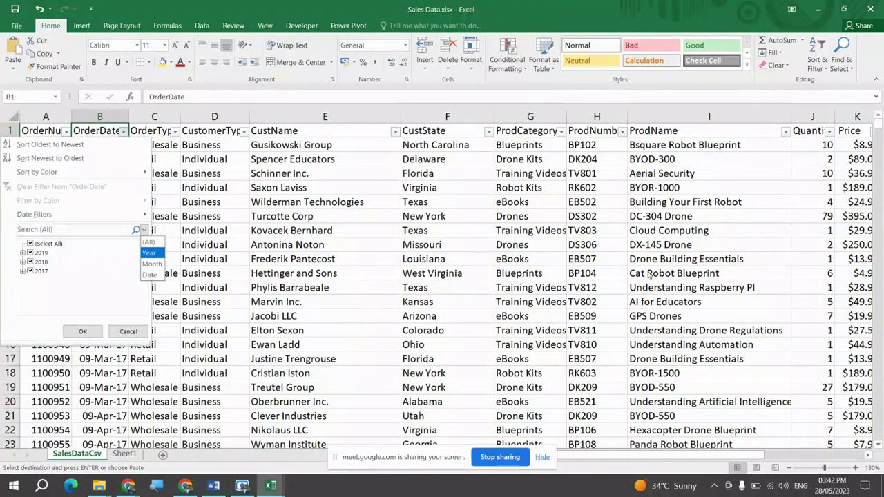
pyautogui.press('Escape')
pyautogui.press('Down')
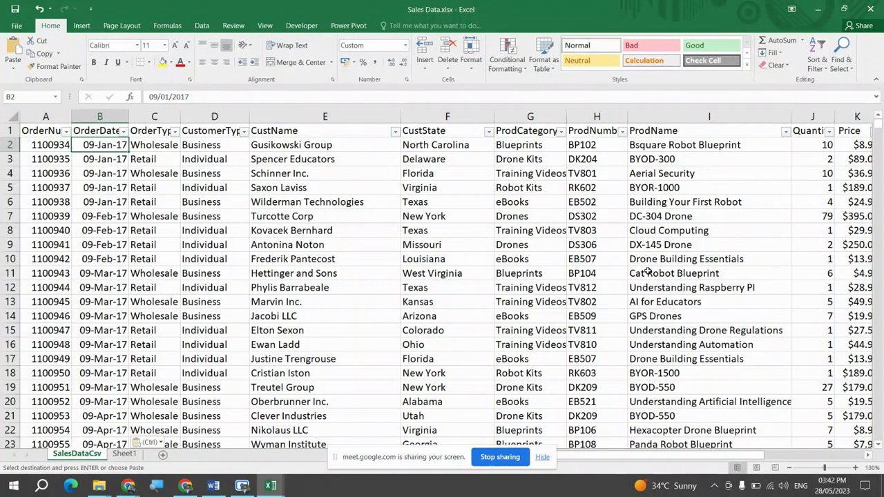
pyautogui.press('Up')
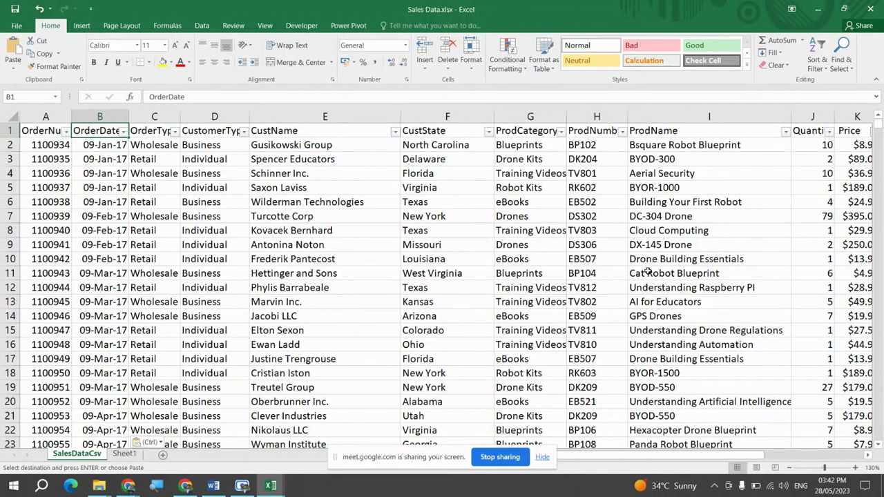
pyautogui.press('Down')
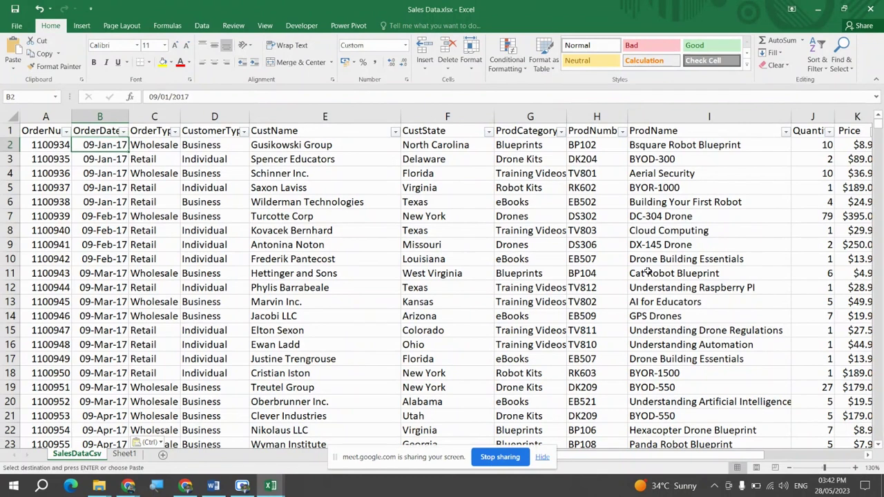
pyautogui.press('Up')
pyautogui.press('Right')
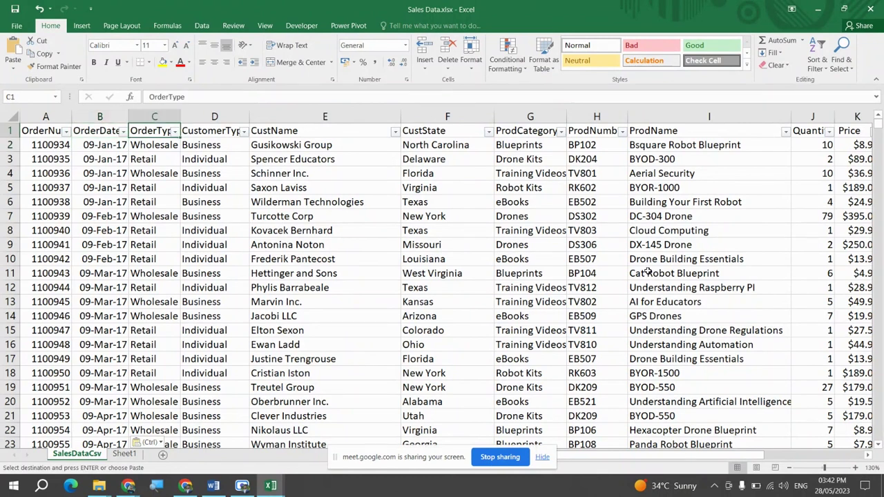
pyautogui.press('Left')
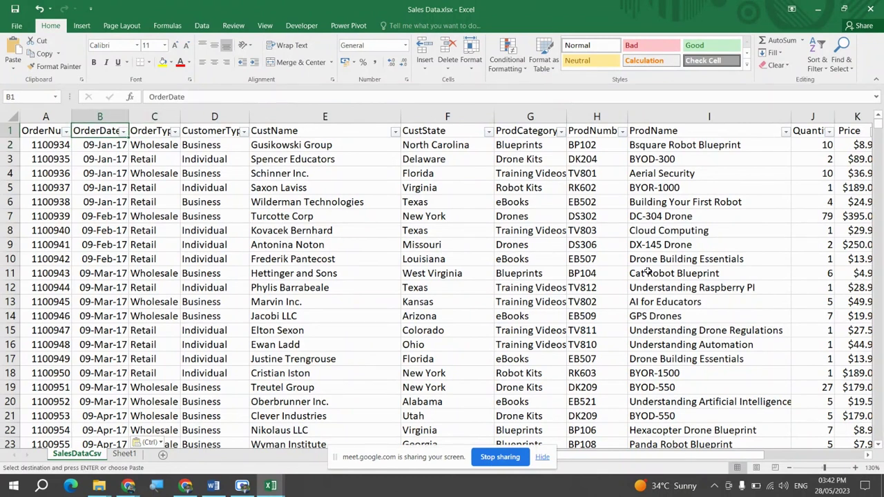
pyautogui.click(163, 63)
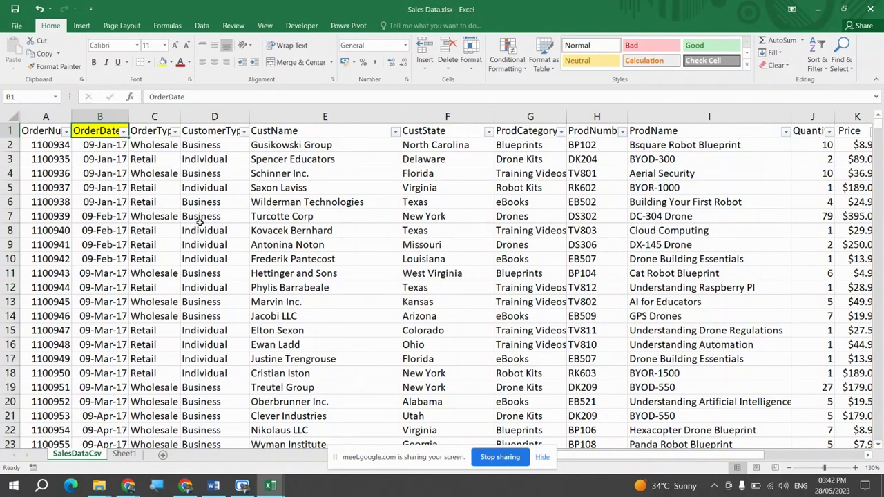
# Check the filter lists of OrderType and CustomerType and fill both header cells with yellow.
pyautogui.press('Right')
pyautogui.hotkey('alt', 'Down')
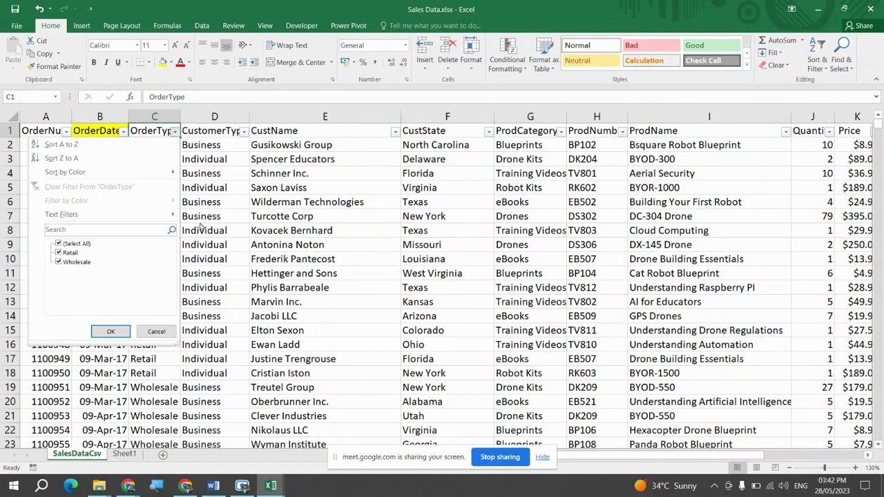
pyautogui.press('Escape')
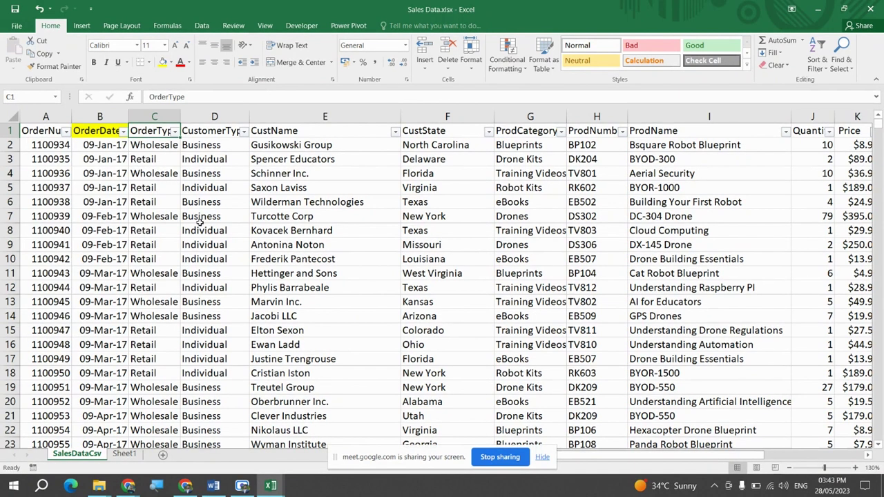
pyautogui.press('F4')
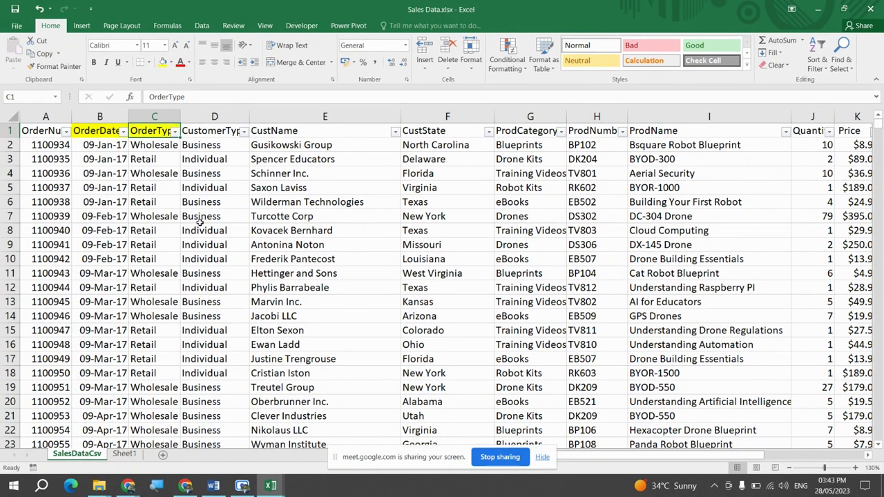
pyautogui.press('Right')
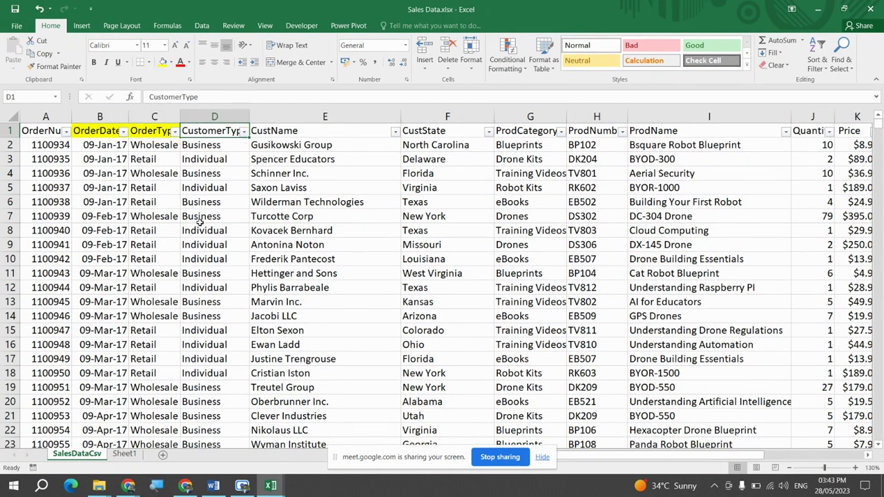
pyautogui.hotkey('alt', 'Down')
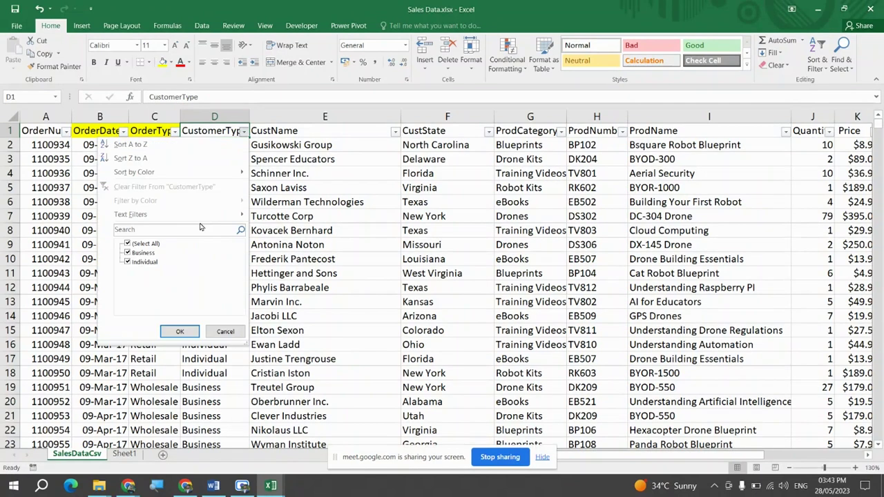
pyautogui.press('Escape')
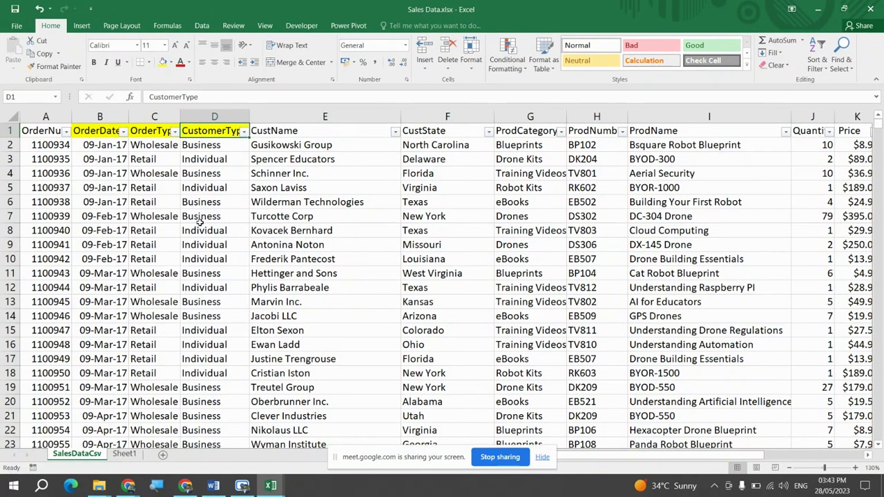
# Check the CustName and CustState filter lists and fill the CustState header with yellow.
pyautogui.press('Right')
pyautogui.hotkey('alt', 'Down')
pyautogui.press('Escape')
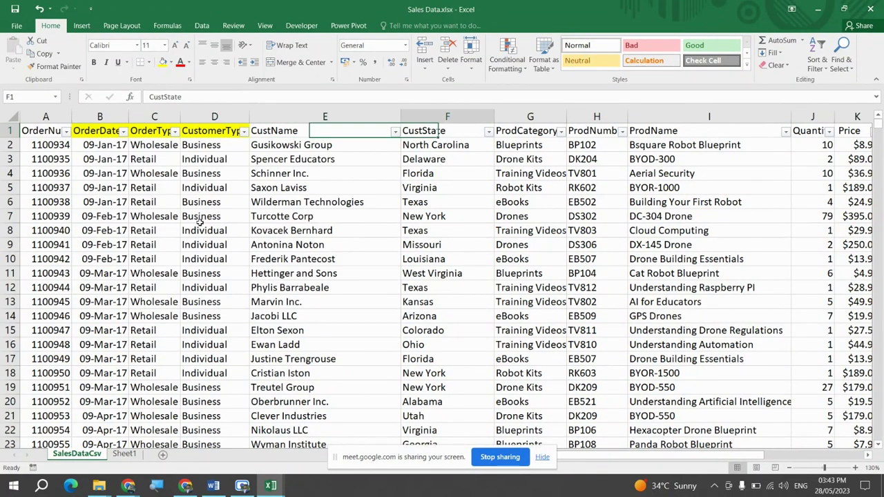
pyautogui.press('Right')
pyautogui.hotkey('alt', 'Down')
pyautogui.press('Escape')
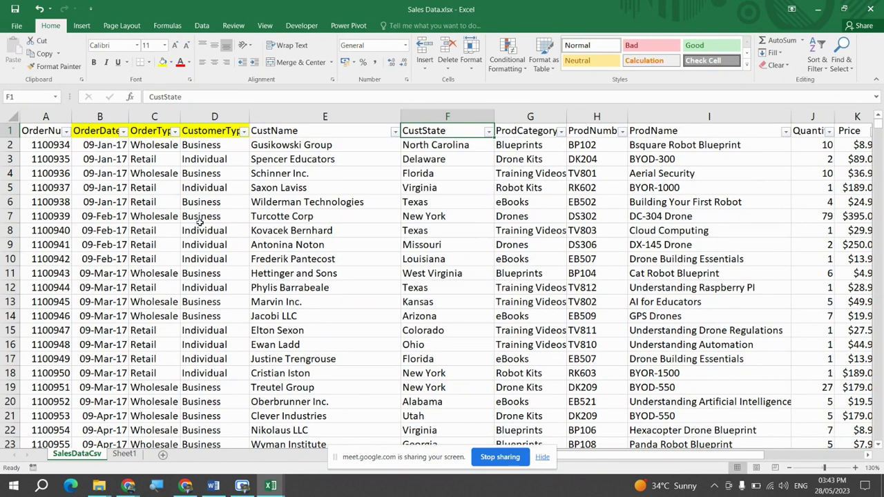
pyautogui.press('F4')
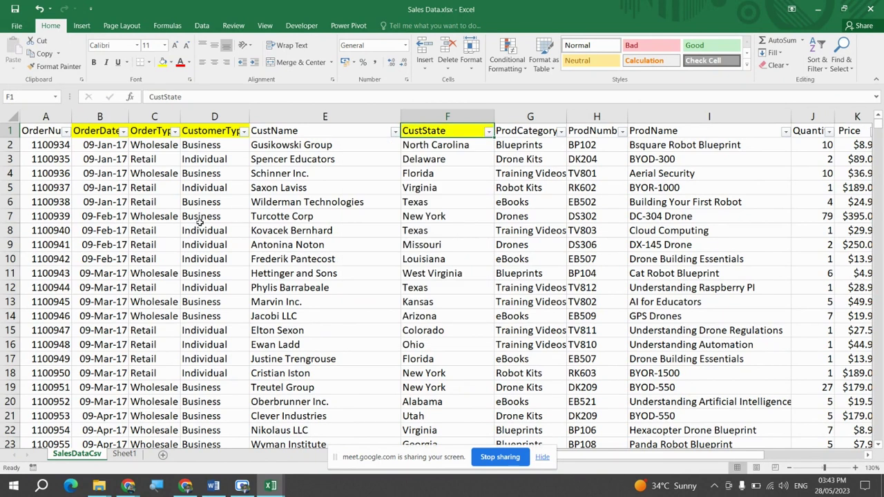
# Check the category values in the ProdCategory filter list.
pyautogui.press('Right')
pyautogui.hotkey('alt', 'Down')
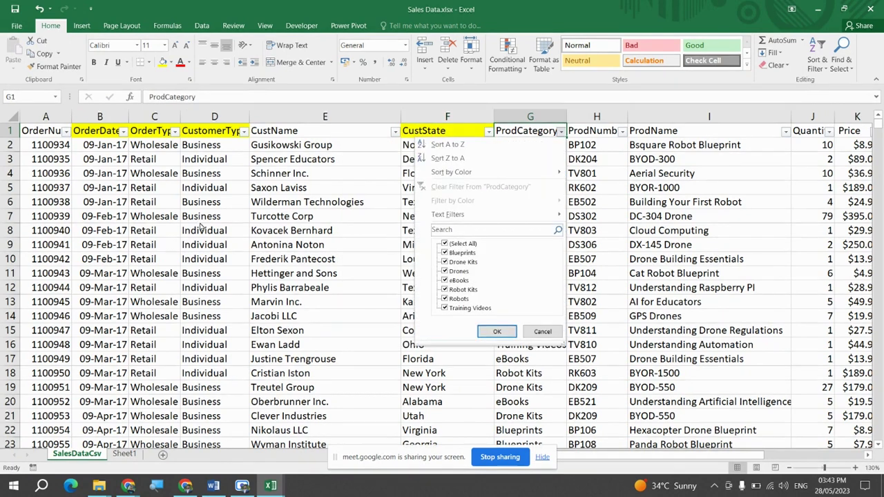
pyautogui.press('Escape')
pyautogui.press('Right')
pyautogui.press('Down')
pyautogui.press('Up')
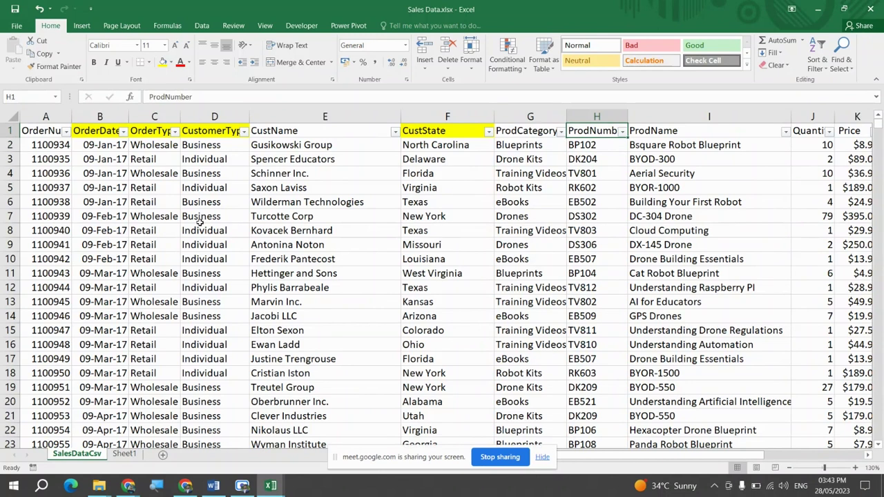
pyautogui.press('Left')
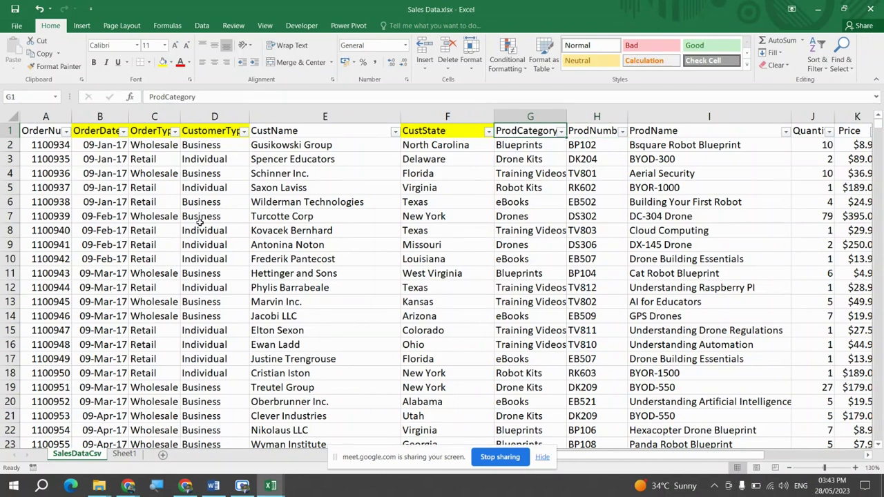
# Copy the yellow header formatting from CustState to ProdCategory and on to ProdNumber.
pyautogui.press('Left')
pyautogui.press('Left')
pyautogui.press('Left')
pyautogui.press('Left')
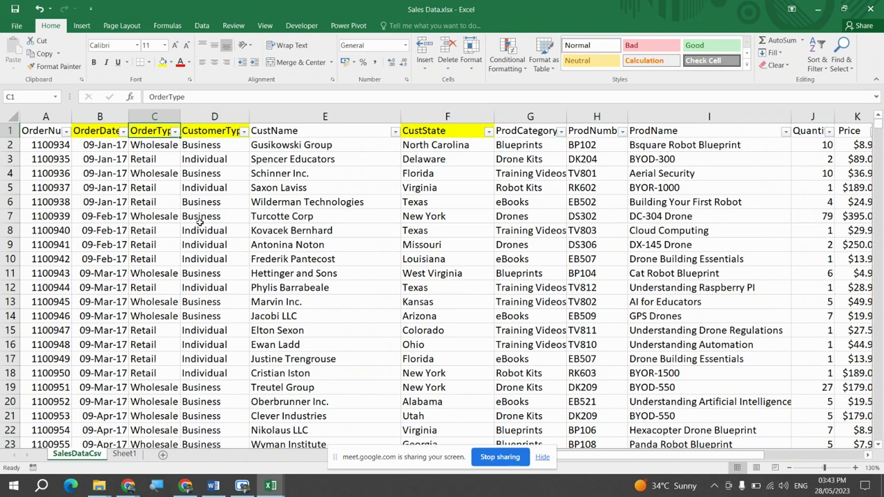
pyautogui.press('Right')
pyautogui.press('Right')
pyautogui.press('Right')
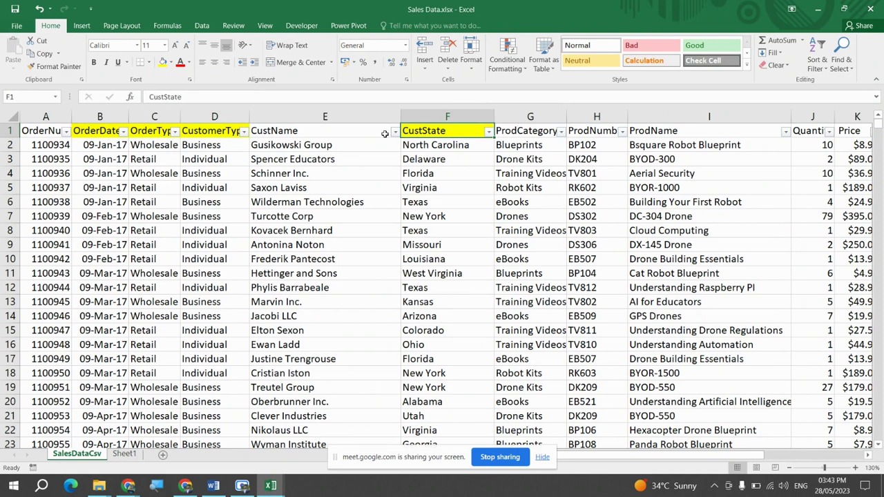
pyautogui.click(55, 66)
pyautogui.click(535, 127)
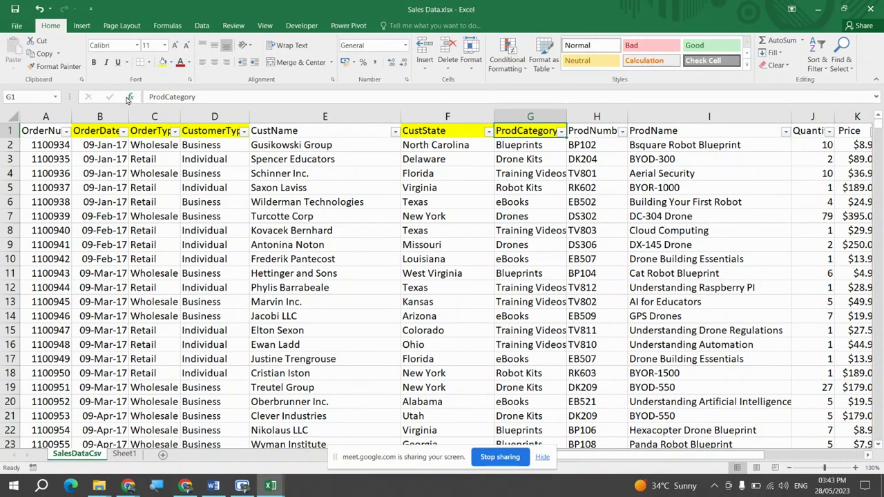
pyautogui.click(55, 66)
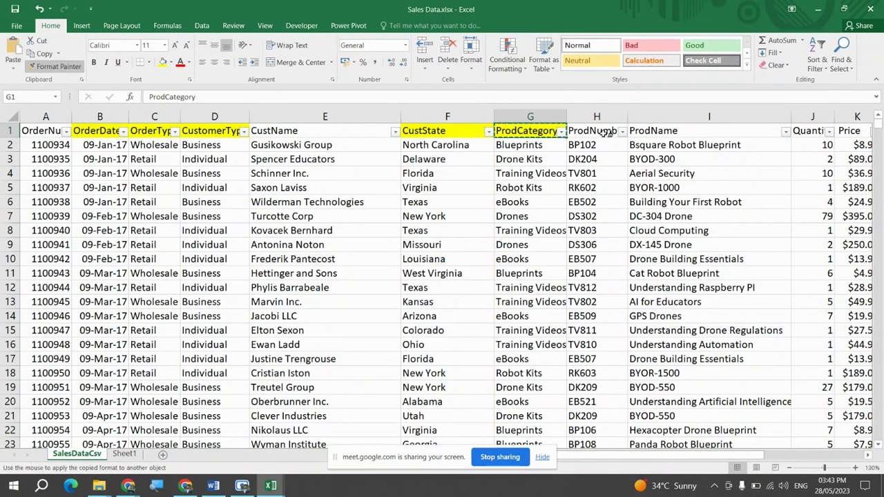
pyautogui.click(603, 131)
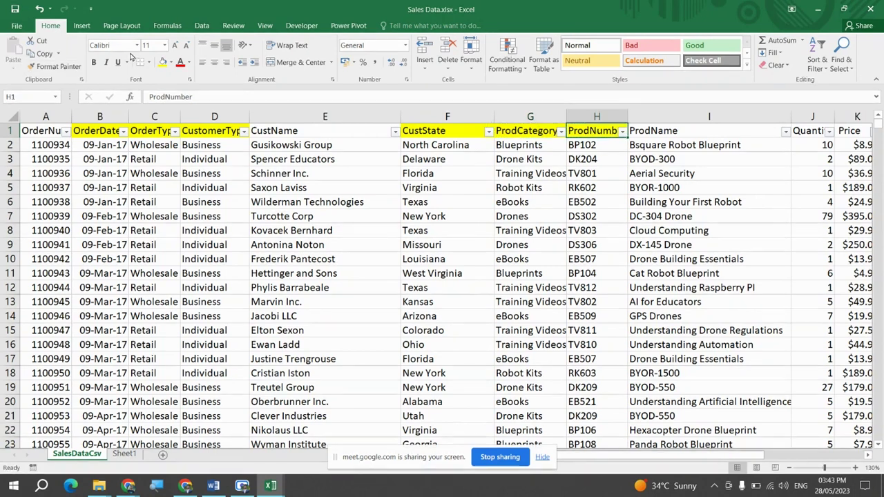
# Fill the Quantity header cell with yellow, replacing the formatting copied from ProdNumber with a direct fill.
pyautogui.click(55, 66)
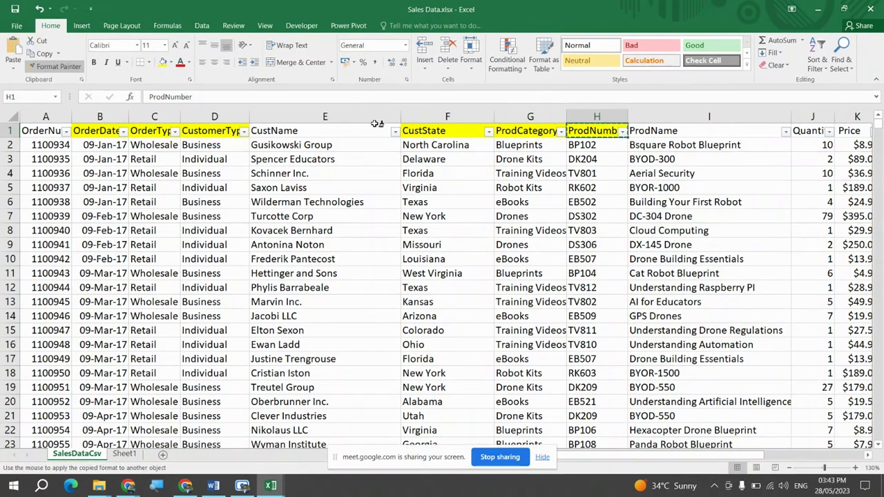
pyautogui.click(807, 131)
pyautogui.press('Right')
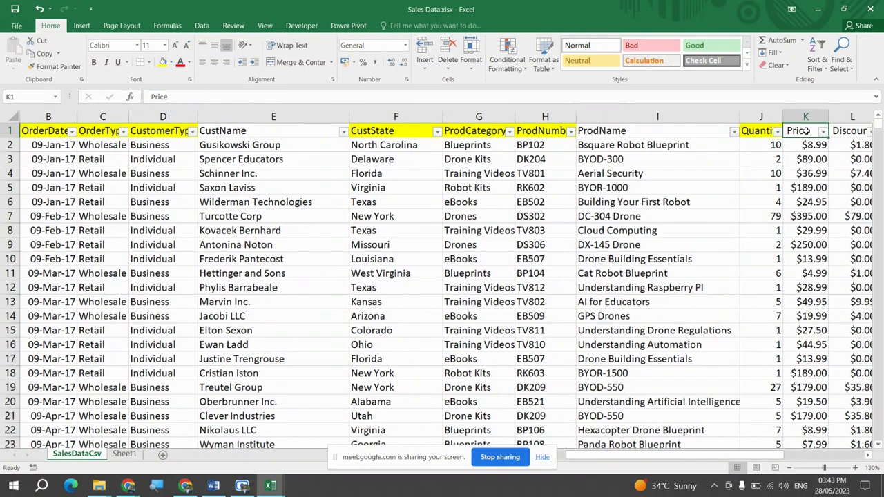
pyautogui.press('Left')
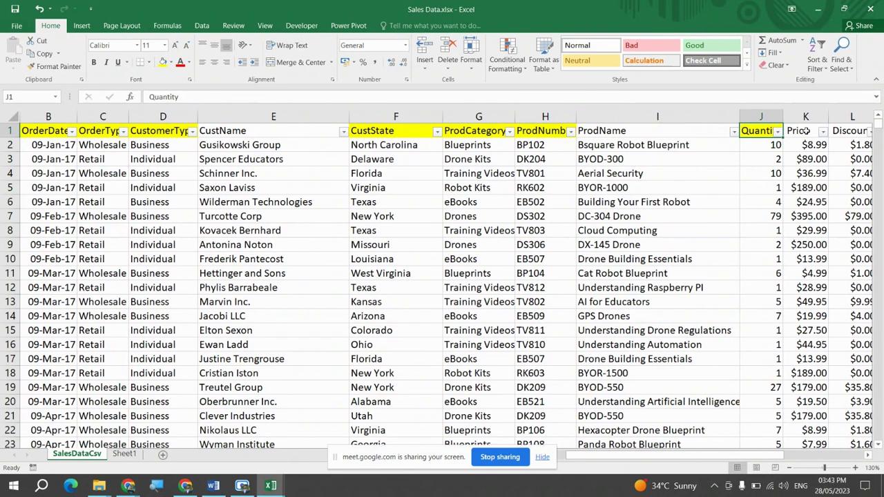
pyautogui.hotkey('ctrl', 'c')
pyautogui.press('Escape')
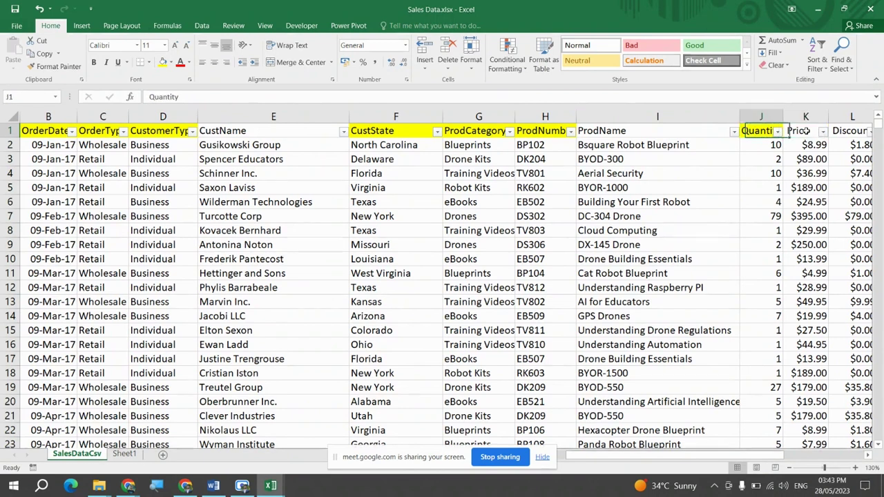
pyautogui.hotkey('ctrl', 'z')
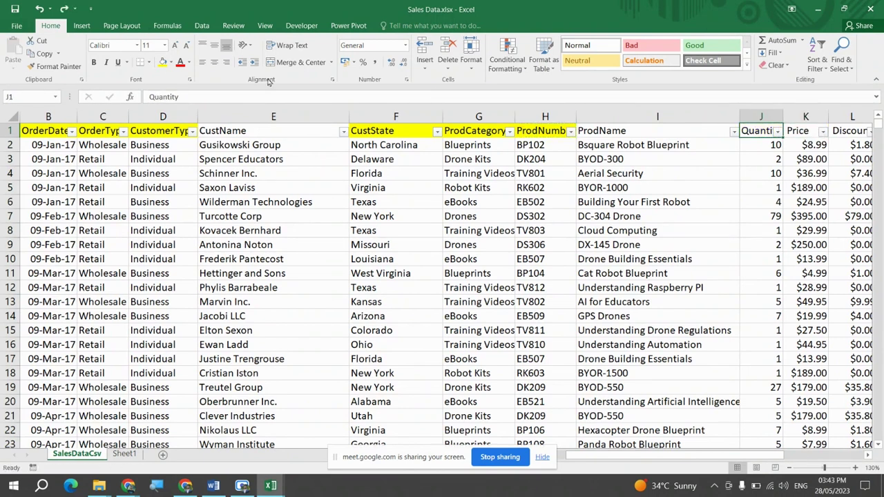
pyautogui.click(162, 62)
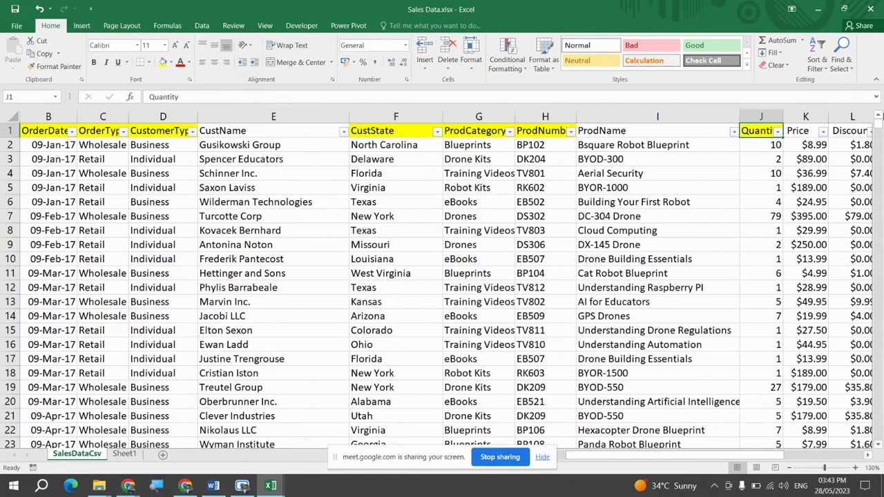
# Repeat the yellow fill on the Price, Discount and Order Total header cells.
pyautogui.press('Right')
pyautogui.press('Right')
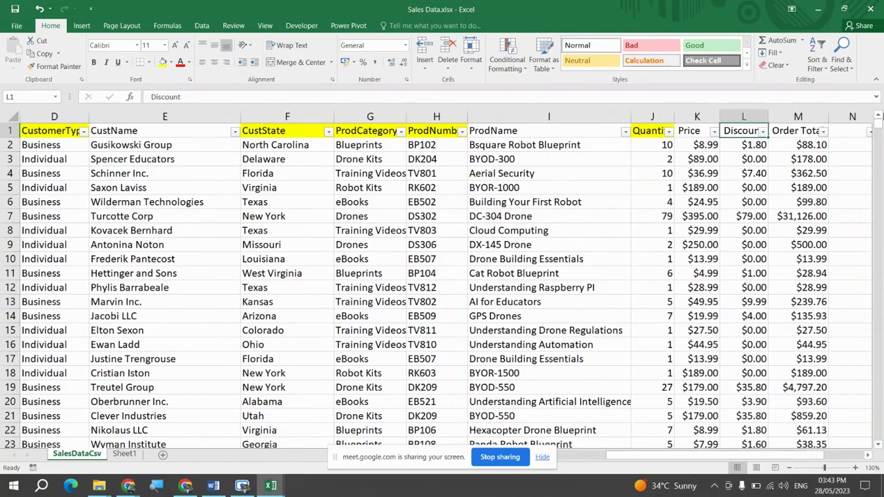
pyautogui.press('Right')
pyautogui.press('Left')
pyautogui.press('Left')
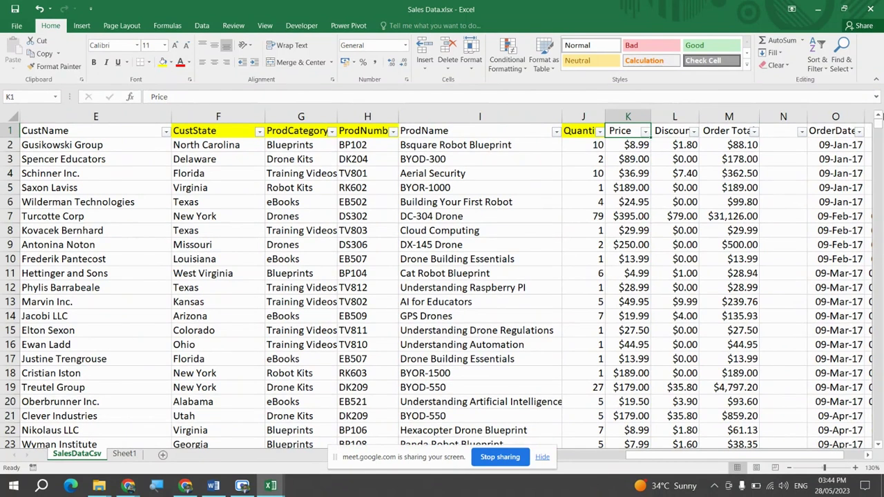
pyautogui.press('F4')
pyautogui.press('Right')
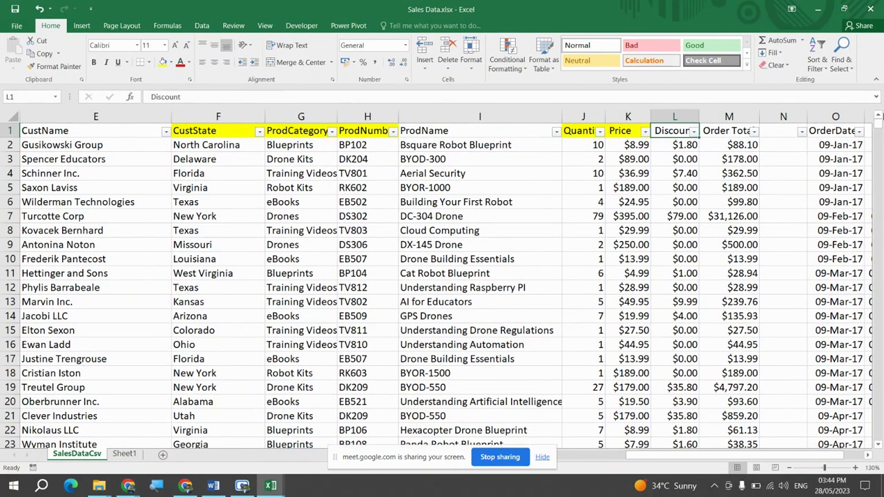
pyautogui.press('F4')
pyautogui.press('Right')
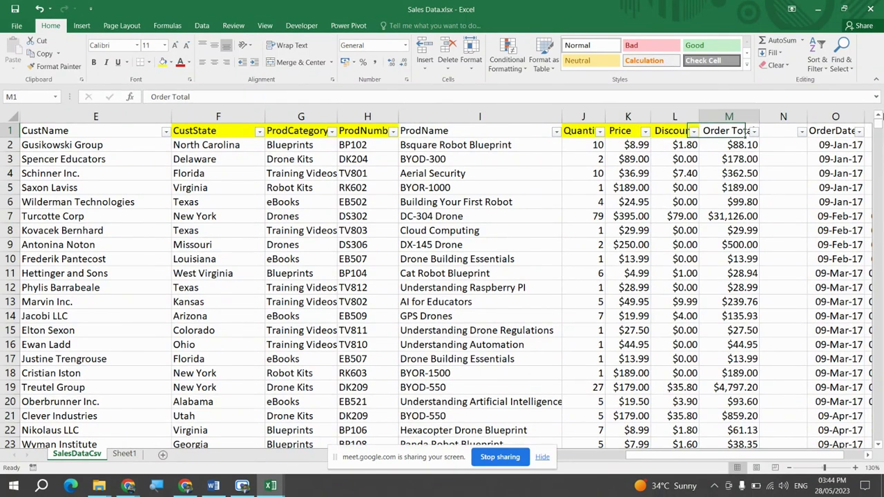
pyautogui.press('F4')
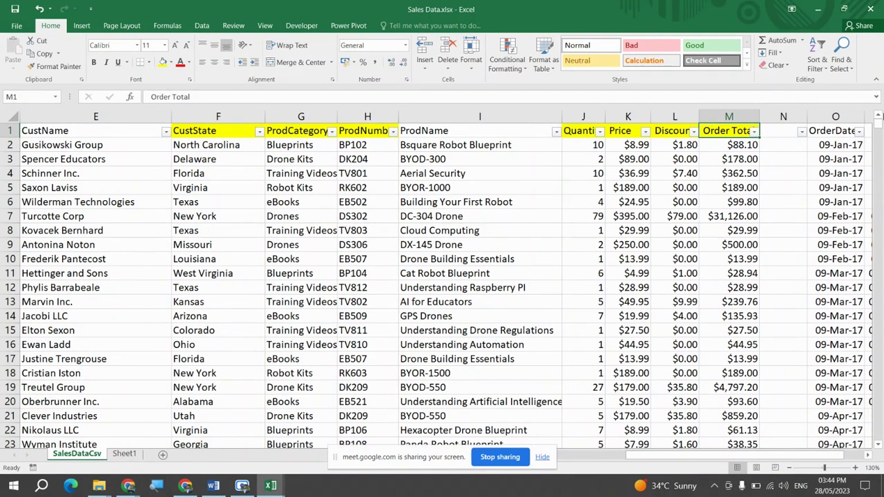
# Examine the dates and formulas in helper column P beside OrderDate, from row 2 down to the last row.
pyautogui.press('Right')
pyautogui.press('Right')
pyautogui.press('Down')
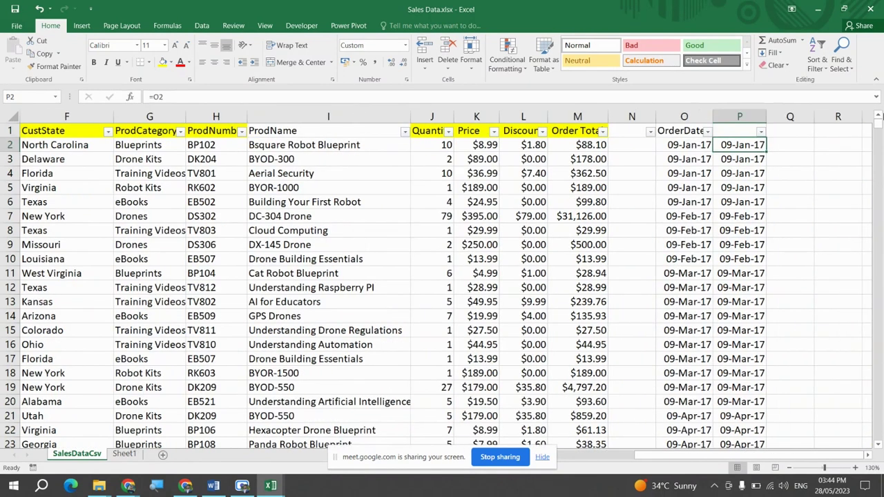
pyautogui.press('Right')
pyautogui.press('Left')
pyautogui.press('Right')
pyautogui.press('Left')
pyautogui.press('Left')
pyautogui.press('Right')
pyautogui.hotkey('ctrl', 'Down')
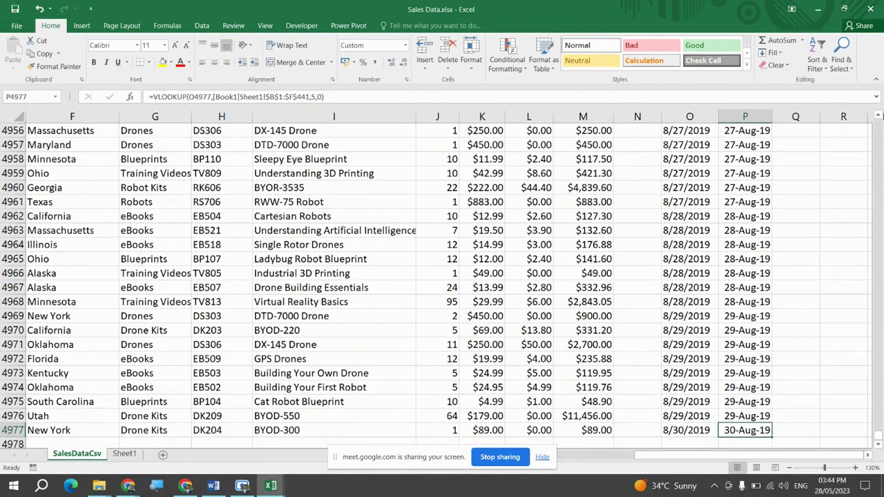
pyautogui.press('Up')
pyautogui.press('Up')
pyautogui.hotkey('ctrl', 'c')
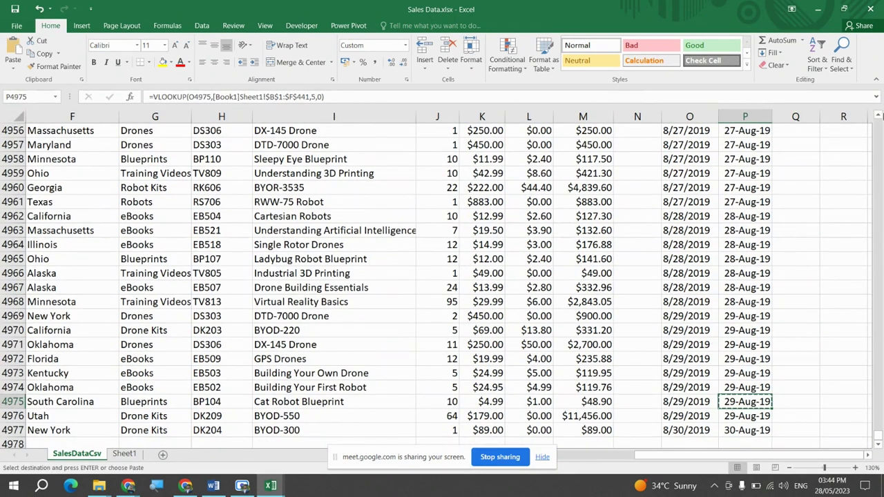
pyautogui.hotkey('ctrl', 'Up')
pyautogui.press('Escape')
pyautogui.press('Up')
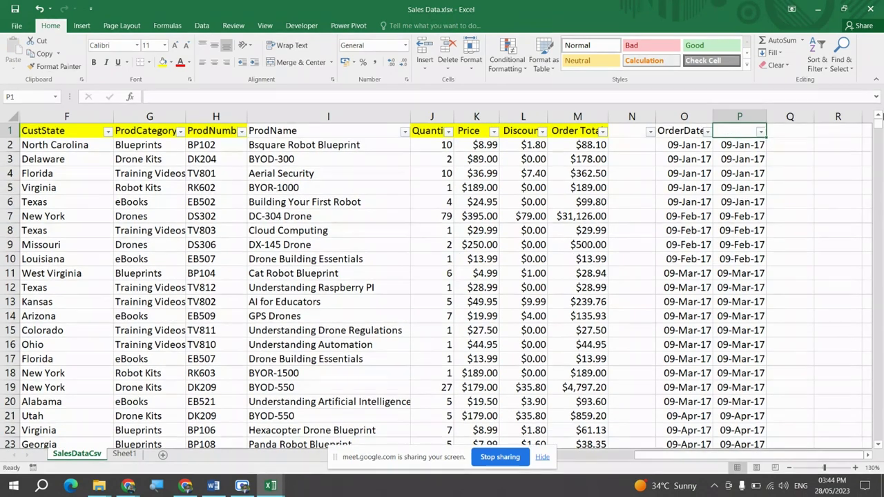
pyautogui.press('Right')
pyautogui.press('Down')
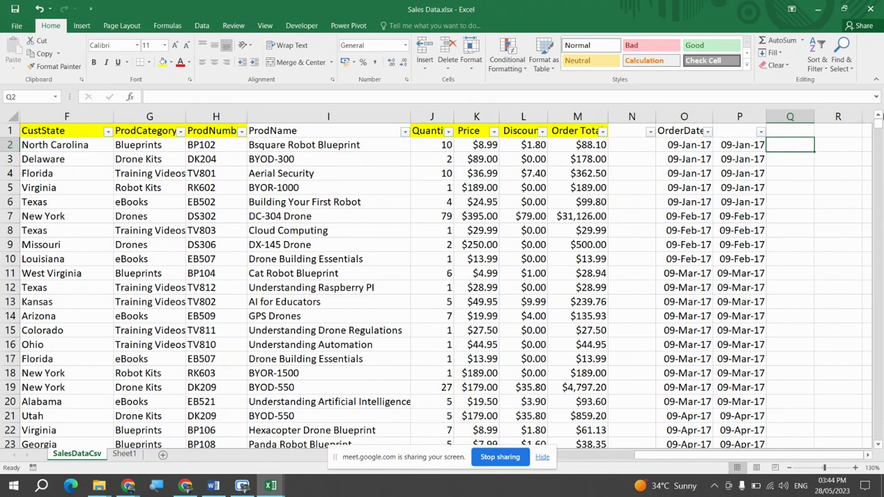
# Undo the yellow fills on the Order Total, Discount, Price and Quantity header cells.
pyautogui.hotkey('ctrl', 'z')
pyautogui.hotkey('ctrl', 'z')
pyautogui.hotkey('ctrl', 'z')
pyautogui.press('Right')
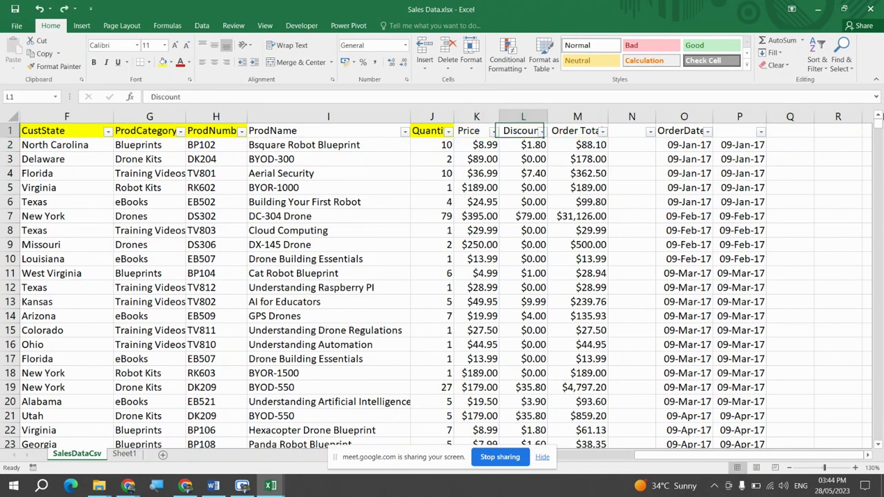
pyautogui.press('Left')
pyautogui.press('Left')
pyautogui.hotkey('ctrl', 'z')
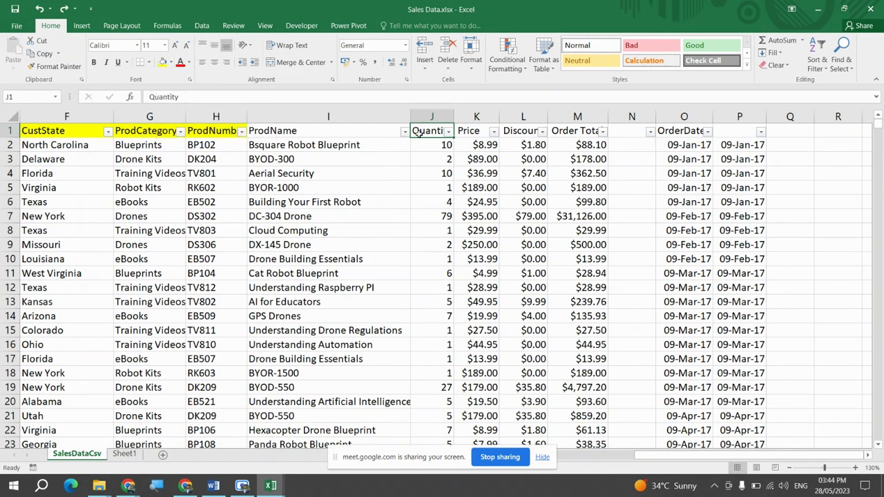
# Fill the Quantity, Discount and Order Total header cells with yellow, leaving out Price.
pyautogui.click(164, 64)
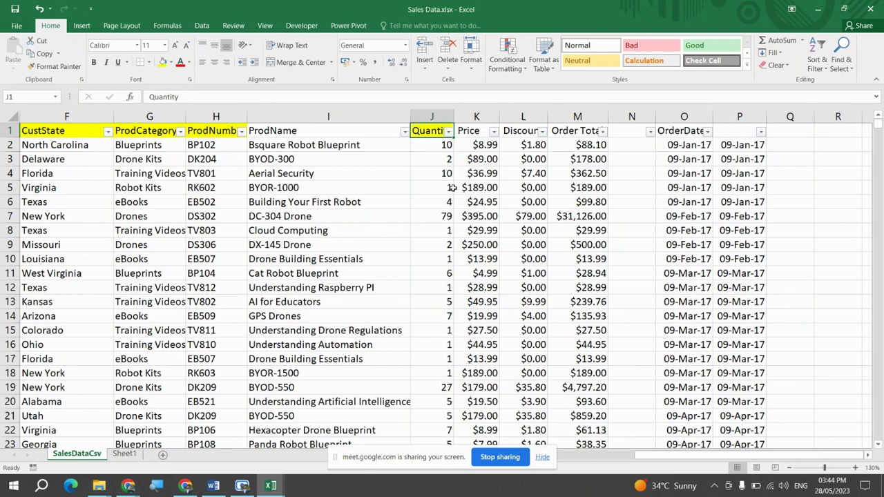
pyautogui.click(475, 126)
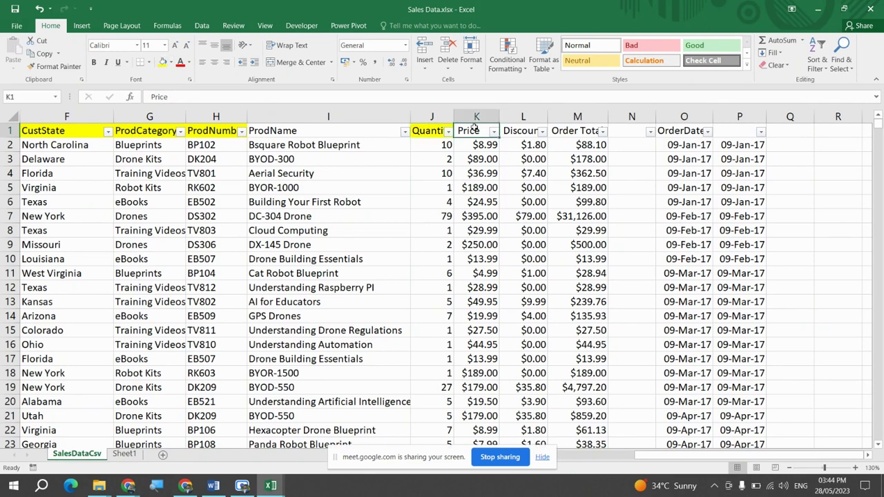
pyautogui.press('Right')
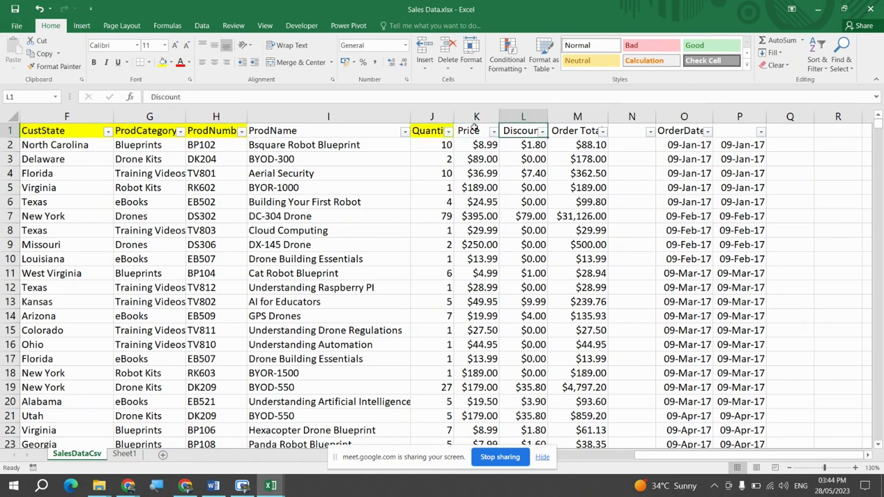
pyautogui.click(476, 126)
pyautogui.press('Right')
pyautogui.press('F4')
pyautogui.press('Right')
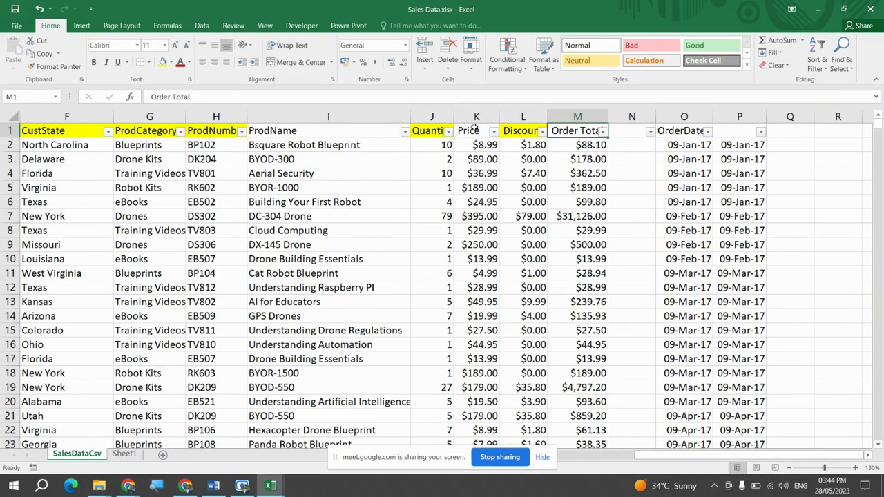
pyautogui.press('F4')
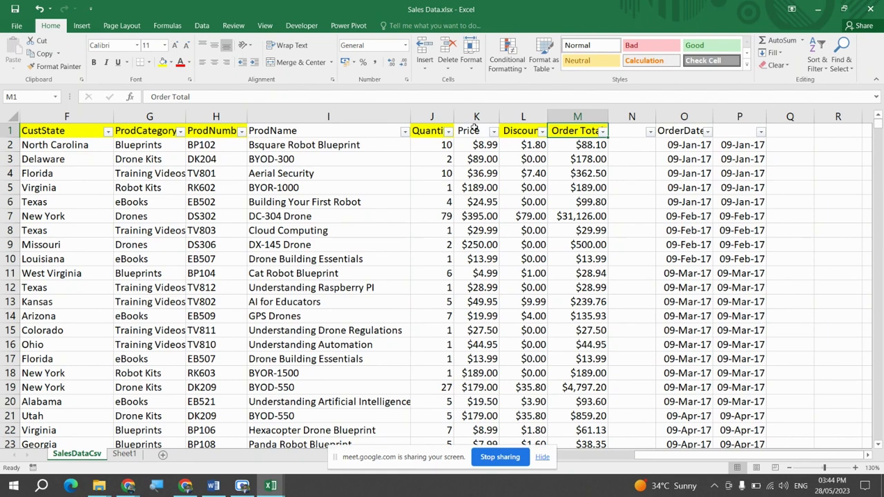
# Remove the yellow fill from the Discount and Quantity header cells.
pyautogui.press('Right')
pyautogui.press('Left')
pyautogui.press('Left')
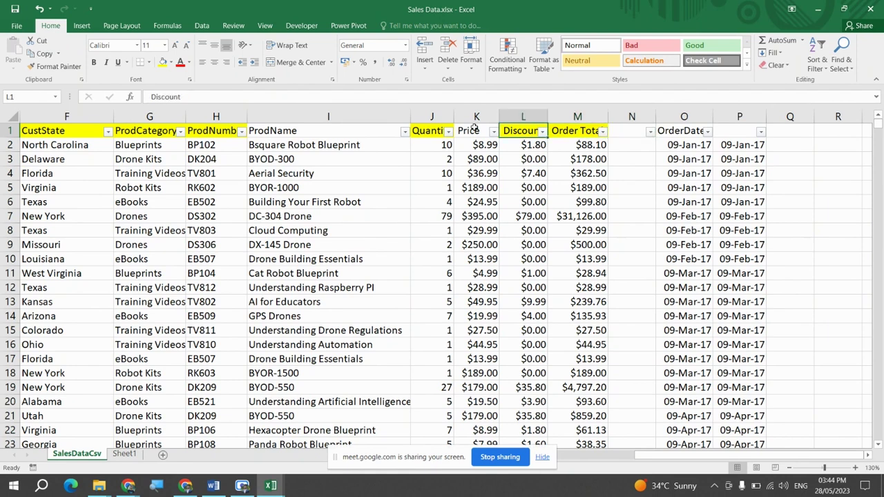
pyautogui.press('Left')
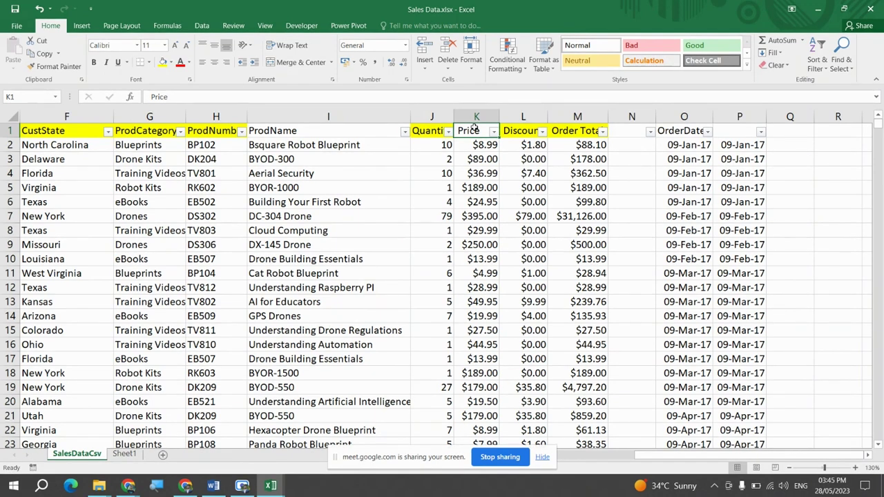
pyautogui.press('Right')
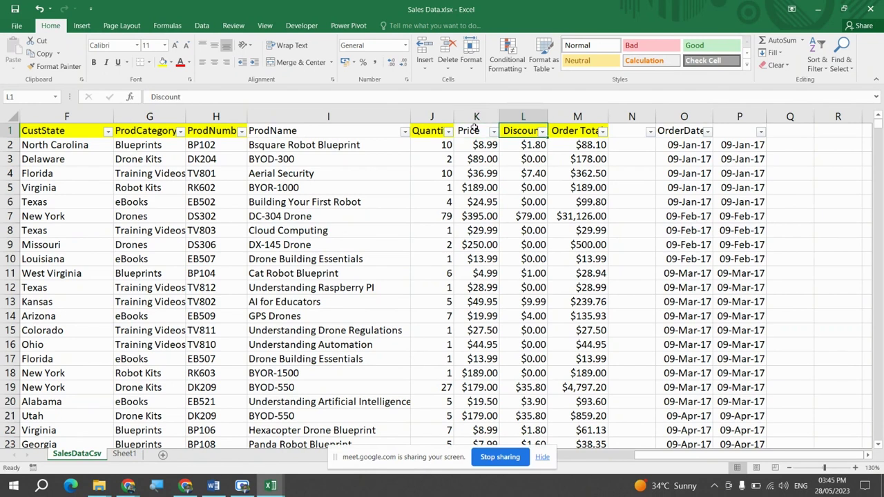
pyautogui.click(171, 62)
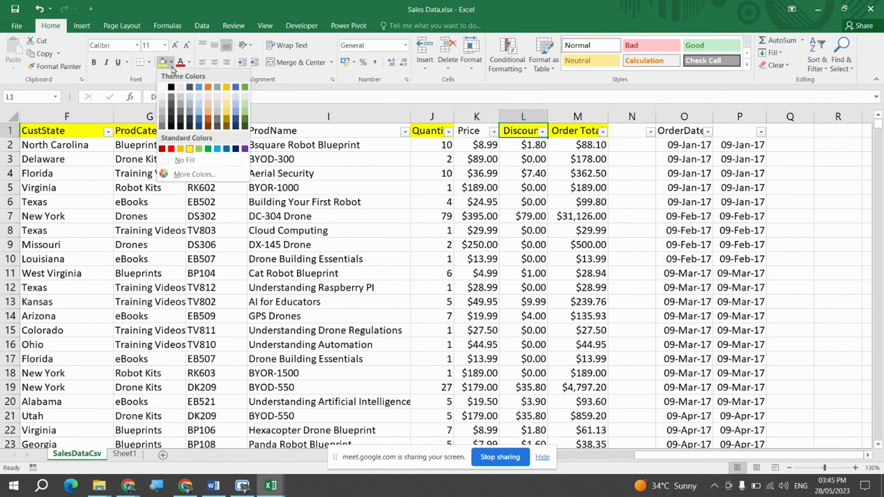
pyautogui.click(181, 159)
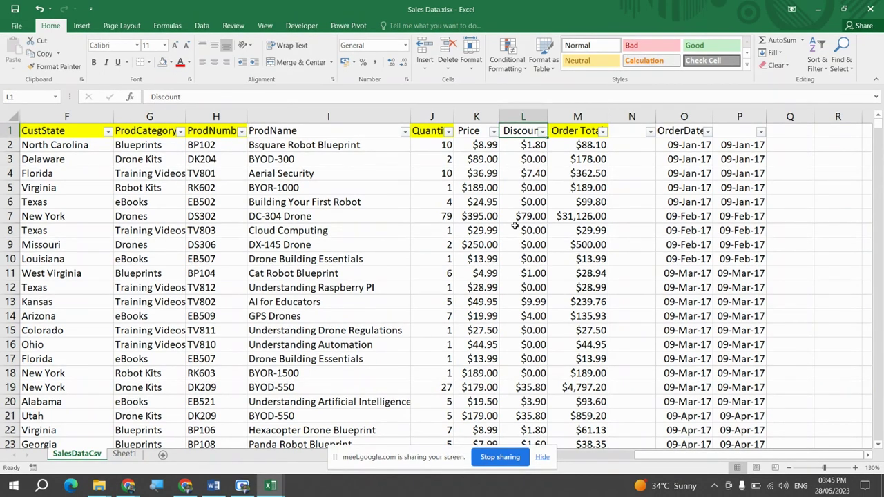
pyautogui.click(429, 131)
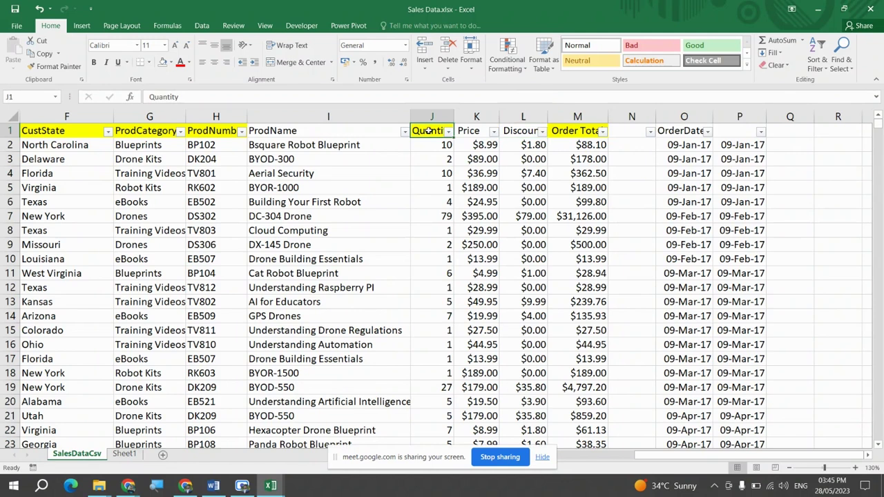
pyautogui.click(173, 63)
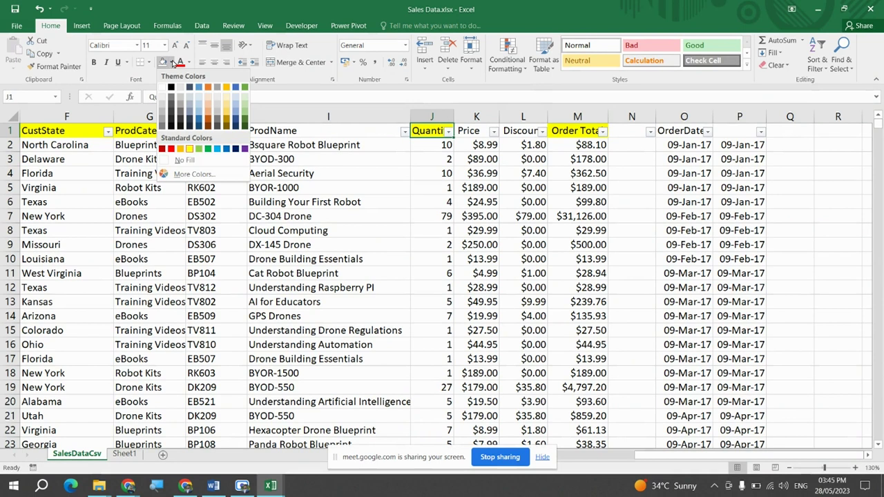
pyautogui.click(212, 160)
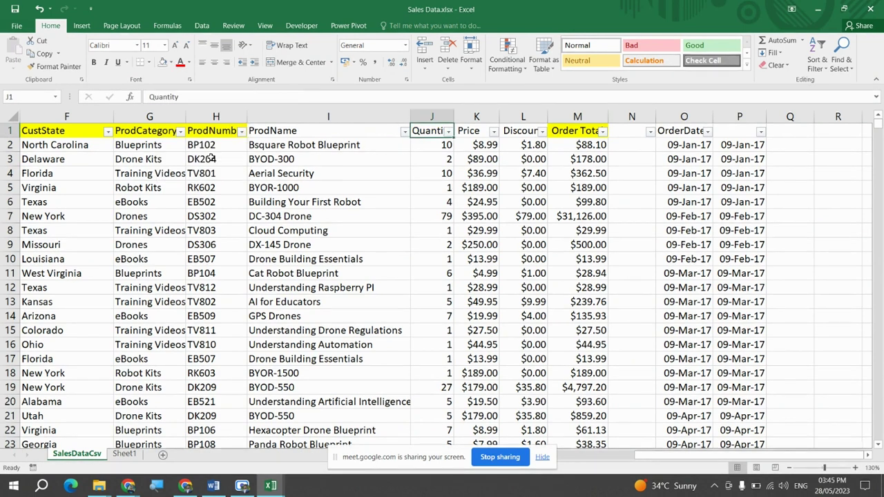
# Fill the Quantity, Price and Discount header cells with yellow.
pyautogui.hotkey('shift', 'Right')
pyautogui.hotkey('shift', 'Right')
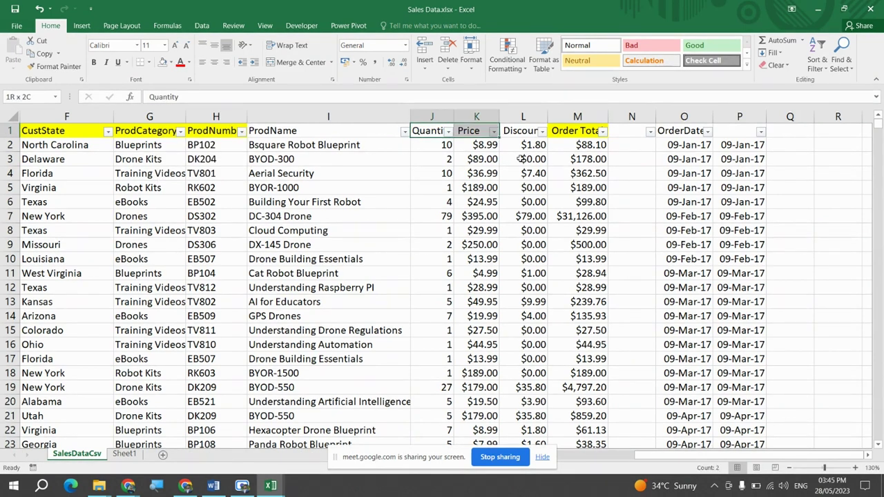
pyautogui.click(172, 63)
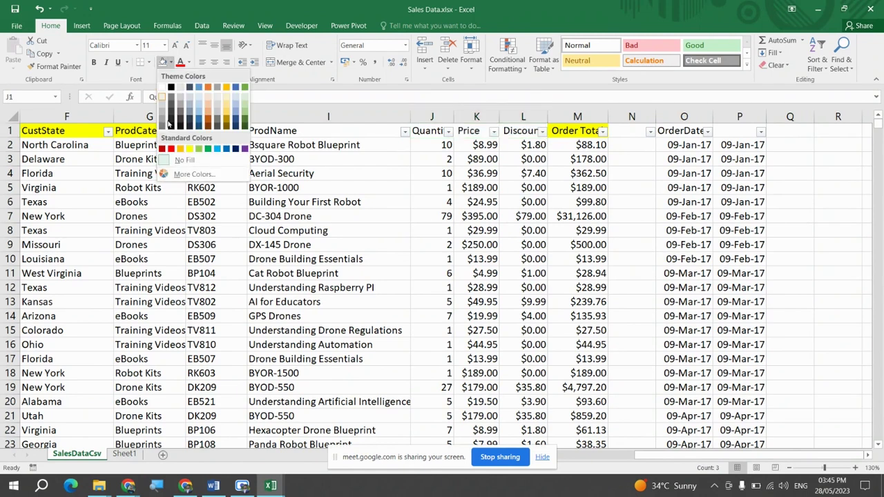
pyautogui.click(189, 149)
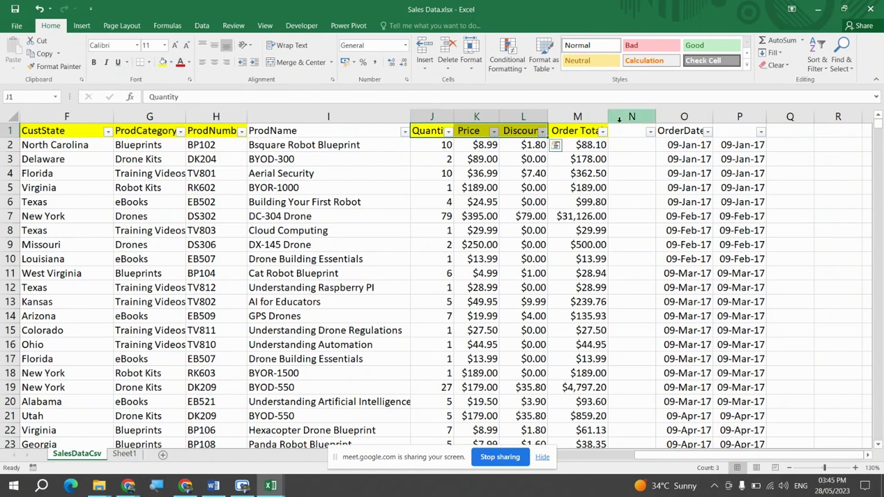
pyautogui.click(584, 134)
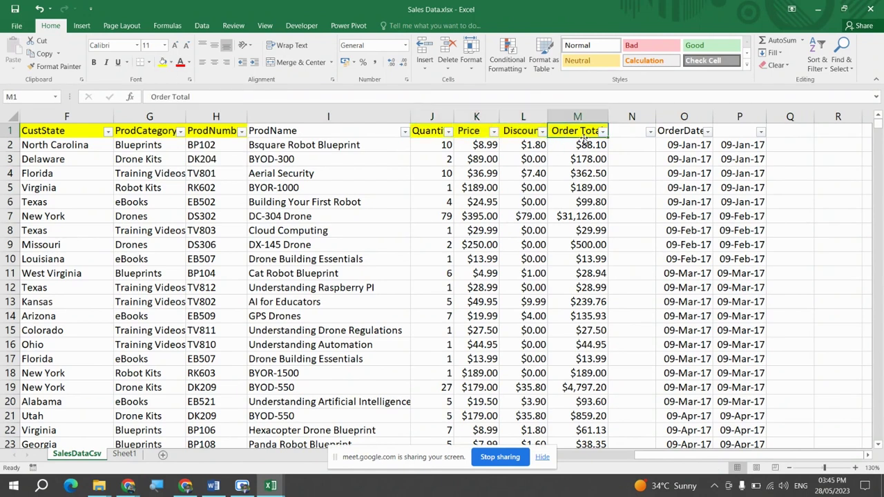
# Delete the helper columns beyond Order Total, including the copied OrderDate column and the dates in column P.
pyautogui.click(746, 147)
pyautogui.press('Left')
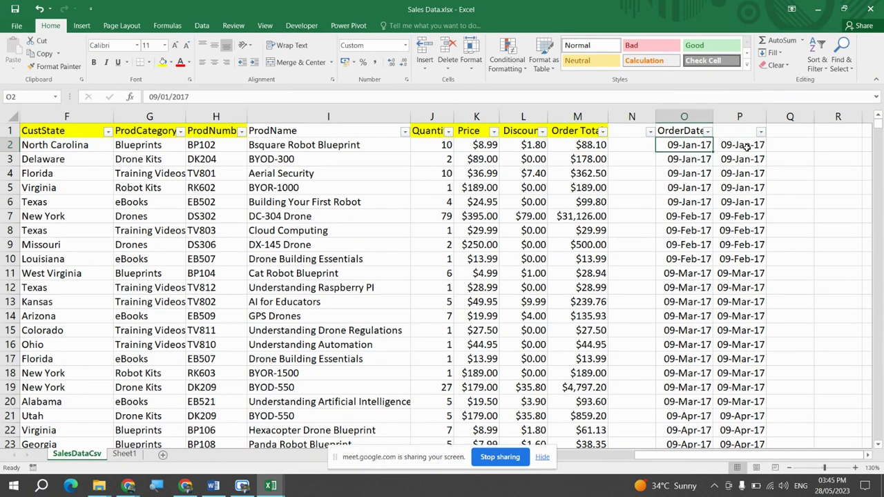
pyautogui.hotkey('ctrl', 'shift', 'Down')
pyautogui.hotkey('shift', 'Right')
pyautogui.hotkey('ctrl', 'z')
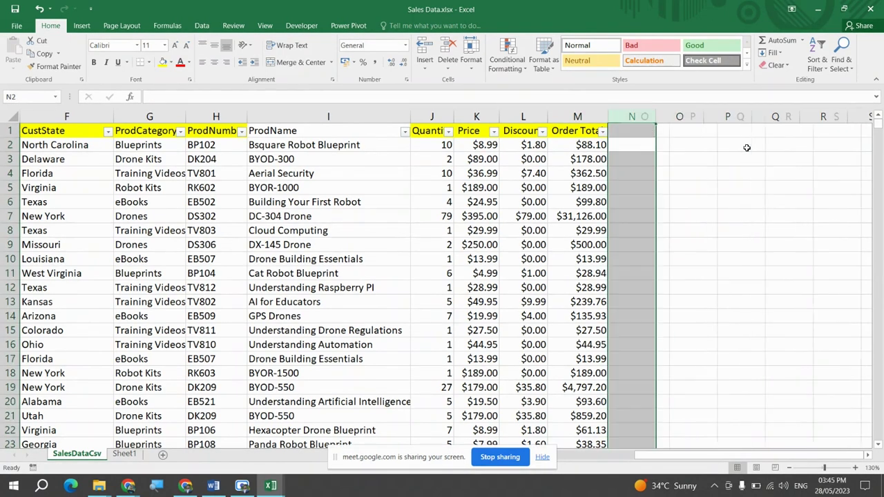
pyautogui.press('Left')
pyautogui.press('Up')
# Select the whole sales table from the OrderNum header down to the last row to check its extent.
pyautogui.hotkey('ctrl', 'Home')
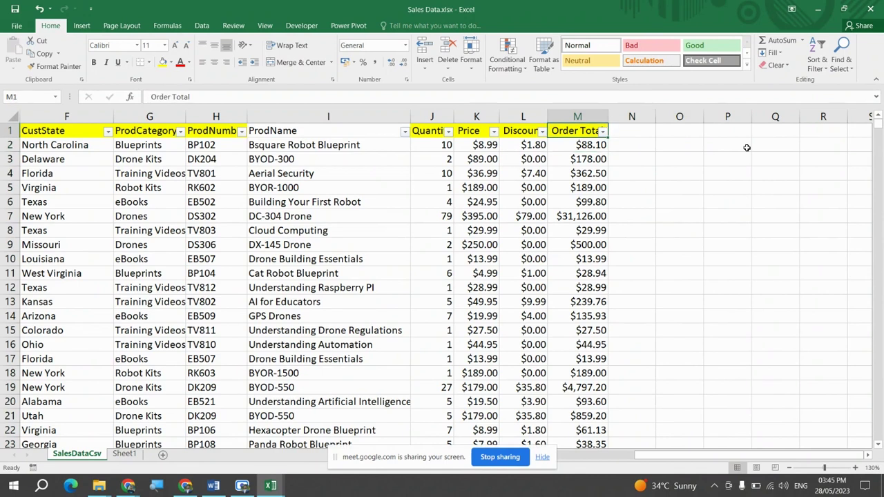
pyautogui.hotkey('ctrl', 'shift', 'Right')
pyautogui.hotkey('ctrl', 'shift', 'Down')
pyautogui.hotkey('ctrl', 'Down')
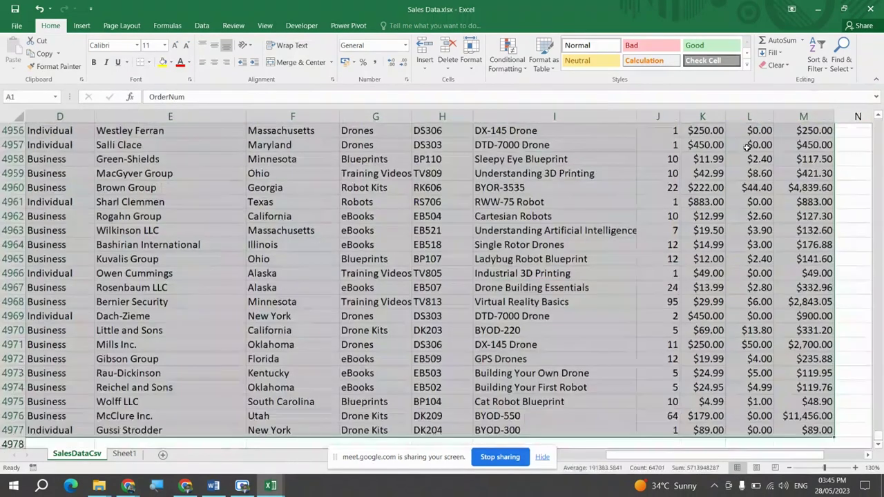
# Review the header cells one by one from OrderNum across to Order Total.
pyautogui.hotkey('ctrl', 'Home')
pyautogui.press('Right')
pyautogui.press('Right')
pyautogui.press('Right')
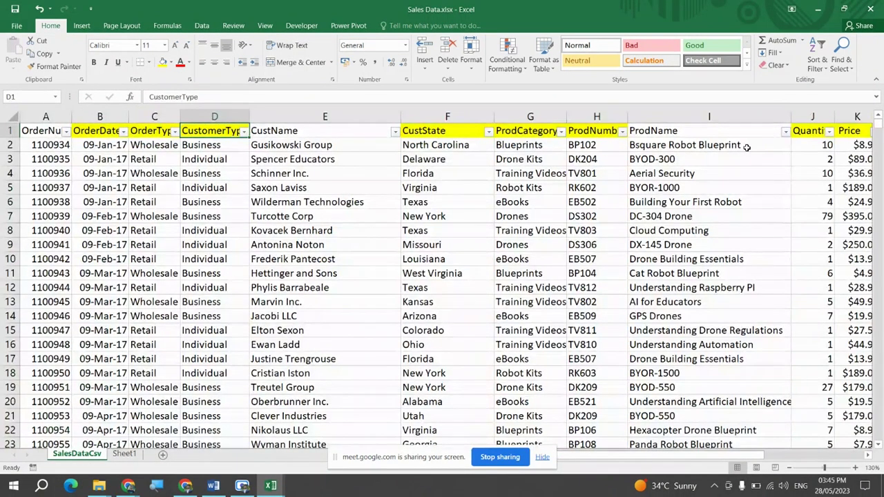
pyautogui.press('Right')
pyautogui.press('Right')
pyautogui.press('Right')
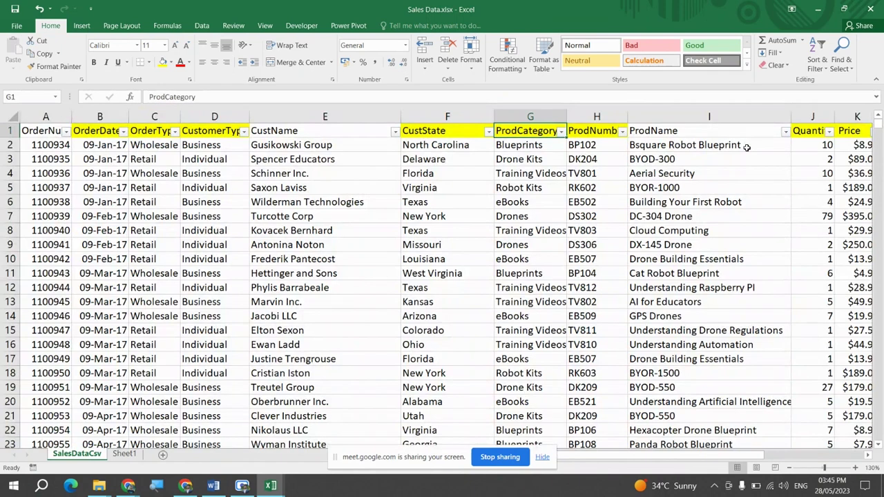
pyautogui.press('Right')
pyautogui.press('Right')
pyautogui.press('Right')
pyautogui.press('Right')
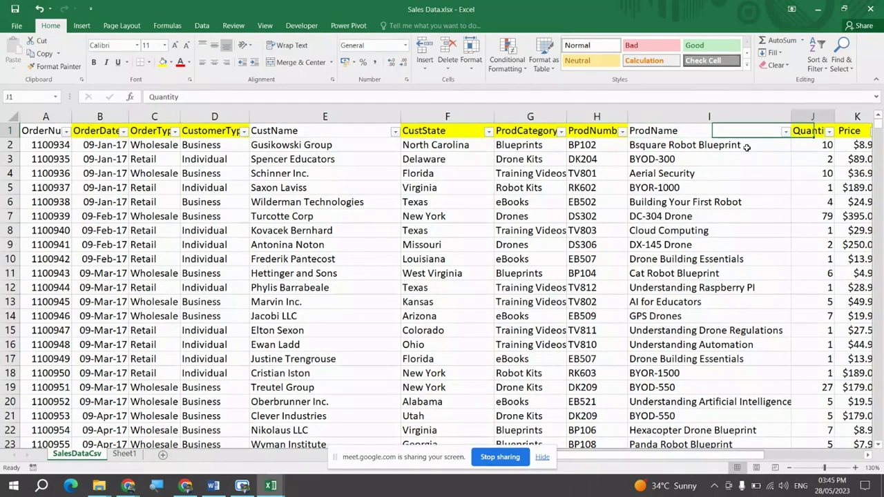
pyautogui.press('Right')
pyautogui.press('Right')
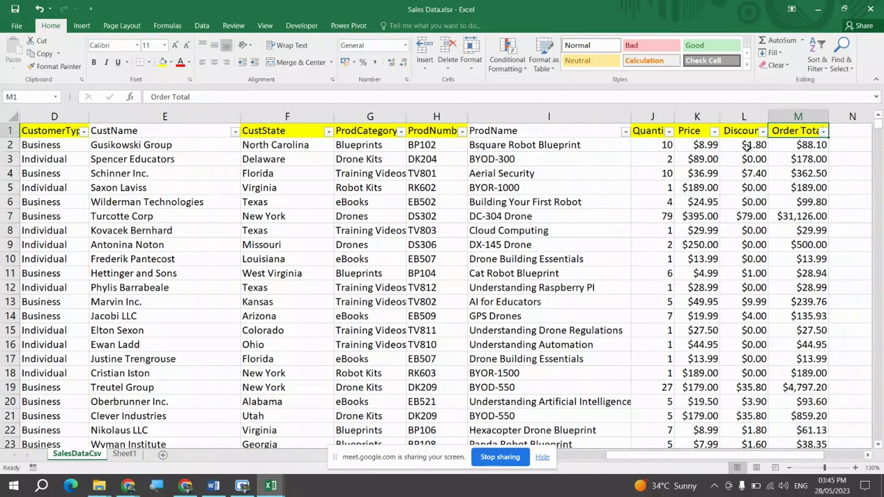
# Check the filter value lists of the numeric columns, from Quantity across to Order Total, without applying any filter.
pyautogui.press('Left')
pyautogui.press('Left')
pyautogui.press('Left')
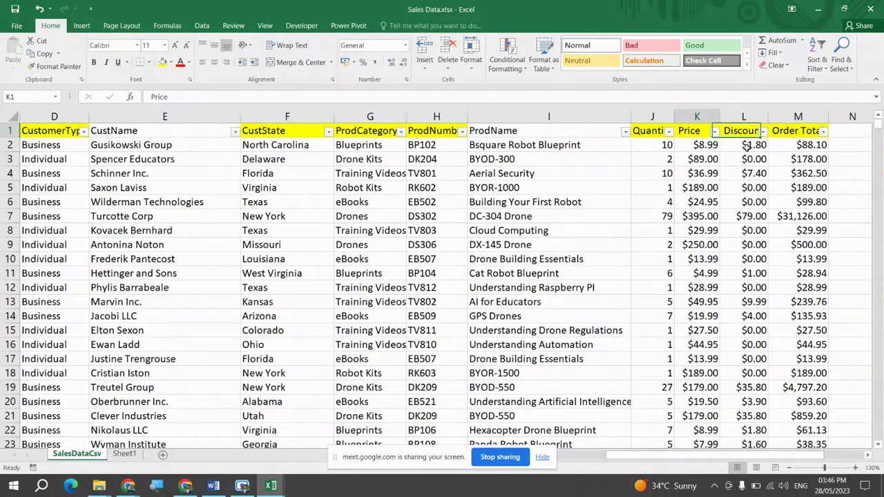
pyautogui.hotkey('alt', 'Down')
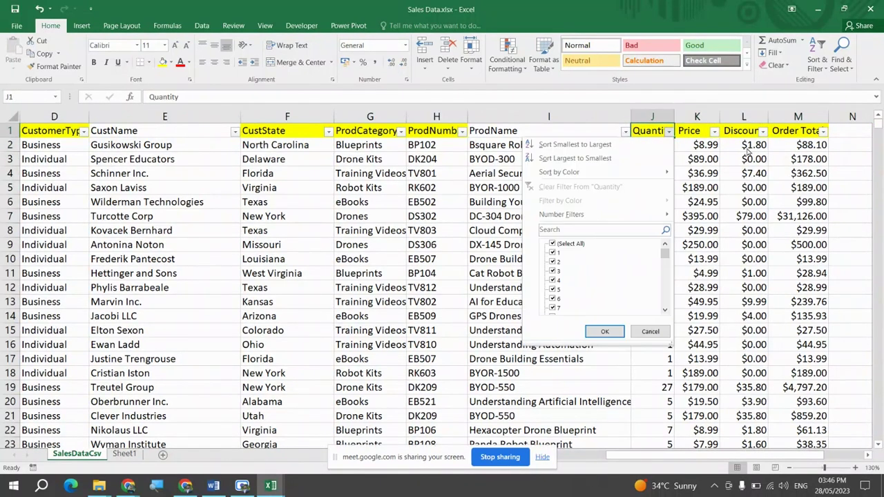
pyautogui.press('Escape')
pyautogui.press('Right')
pyautogui.hotkey('alt', 'Down')
pyautogui.press('Escape')
pyautogui.press('Right')
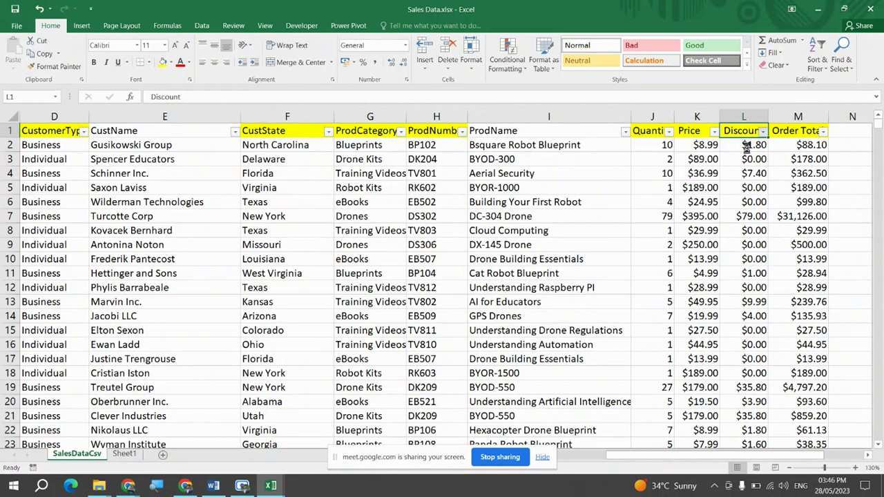
pyautogui.press('Right')
pyautogui.hotkey('alt', 'Down')
pyautogui.press('Escape')
pyautogui.press('Left')
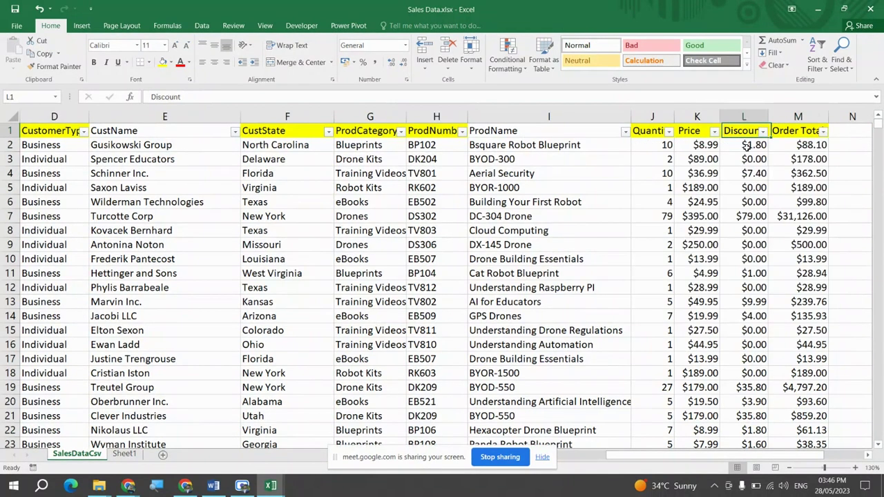
pyautogui.press('Left')
pyautogui.press('Left')
# Switch to the Advance Excel Training Syllabus document in Word and review the Formatting and Proofing topics.
pyautogui.hotkey('ctrl', 'Home')
pyautogui.hotkey('alt', 'Tab')
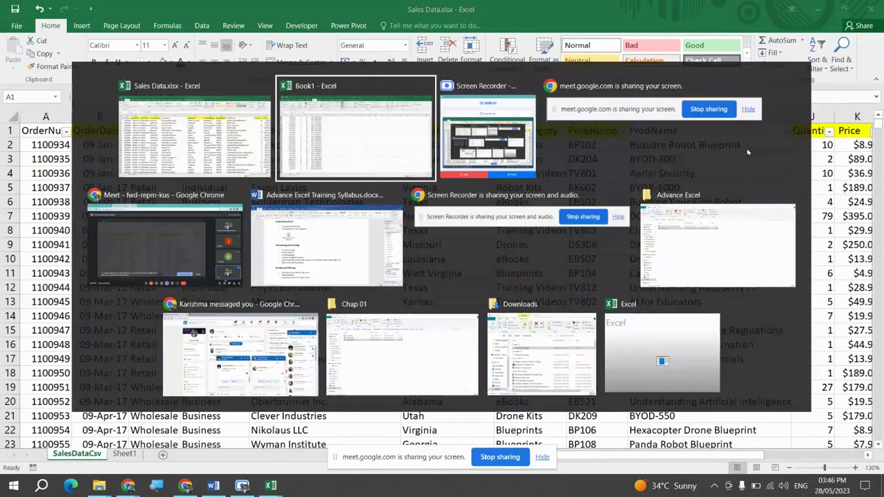
pyautogui.hotkey('alt', 'Tab')
pyautogui.hotkey('alt', 'Tab')
pyautogui.hotkey('alt', 'Tab')
pyautogui.hotkey('alt', 'Tab')
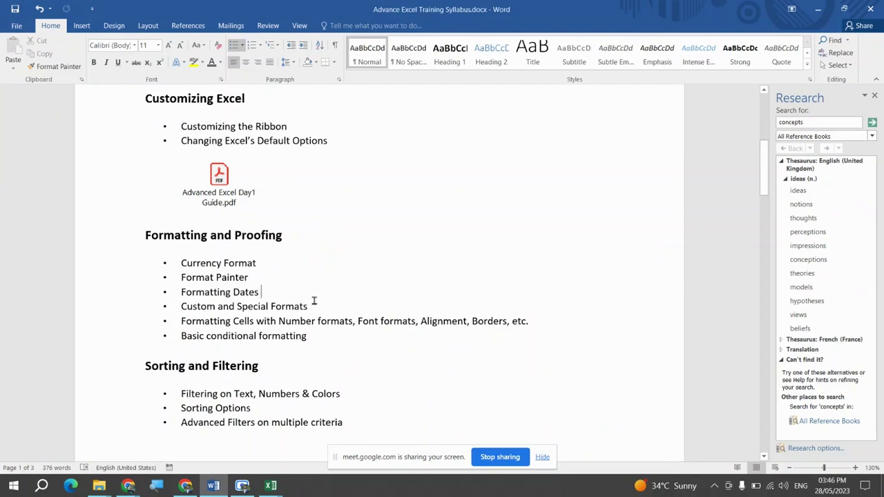
# Return to the Sales Data workbook in Excel and format all OrderDate values with the Date type *14 March 2012.
pyautogui.hotkey('alt', 'Tab')
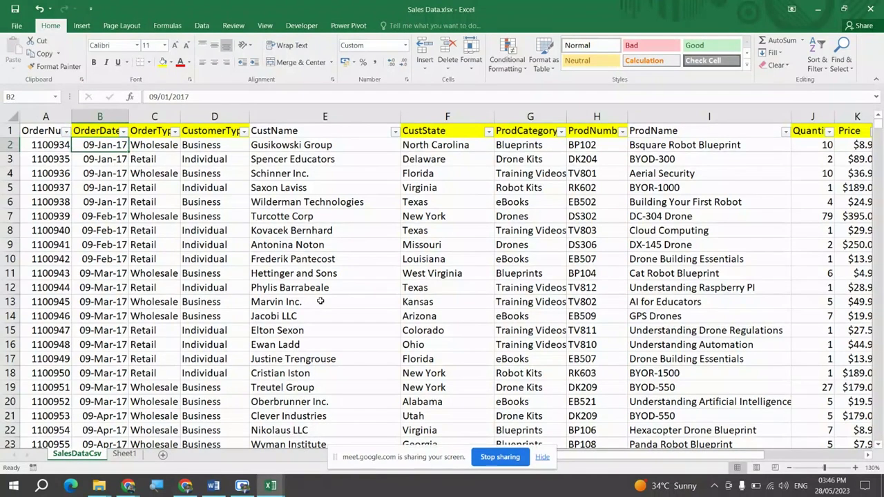
pyautogui.hotkey('ctrl', 'shift', 'Down')
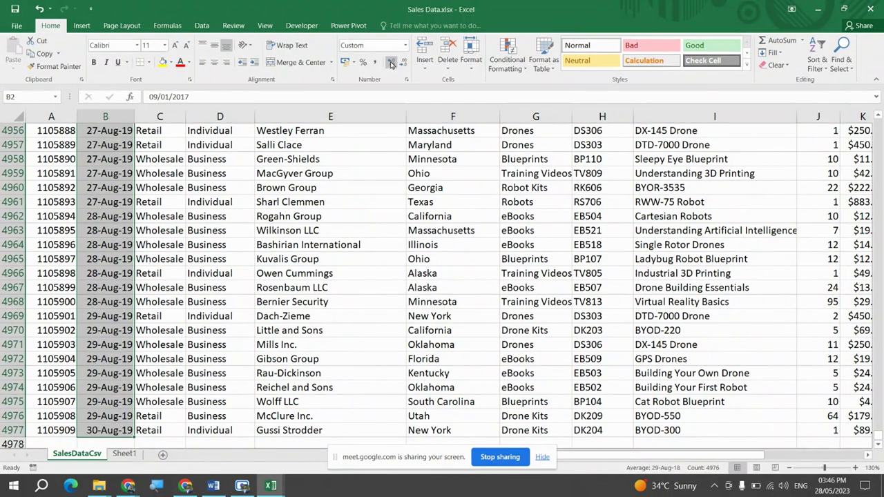
pyautogui.click(407, 80)
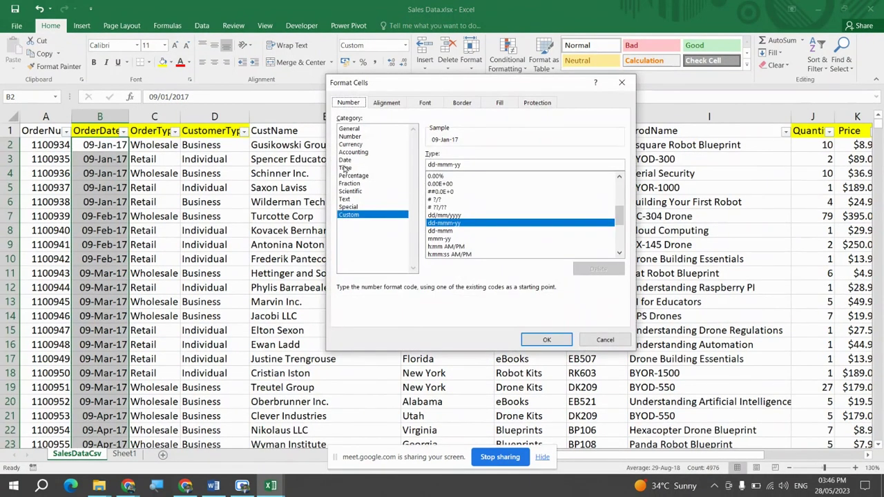
pyautogui.click(345, 160)
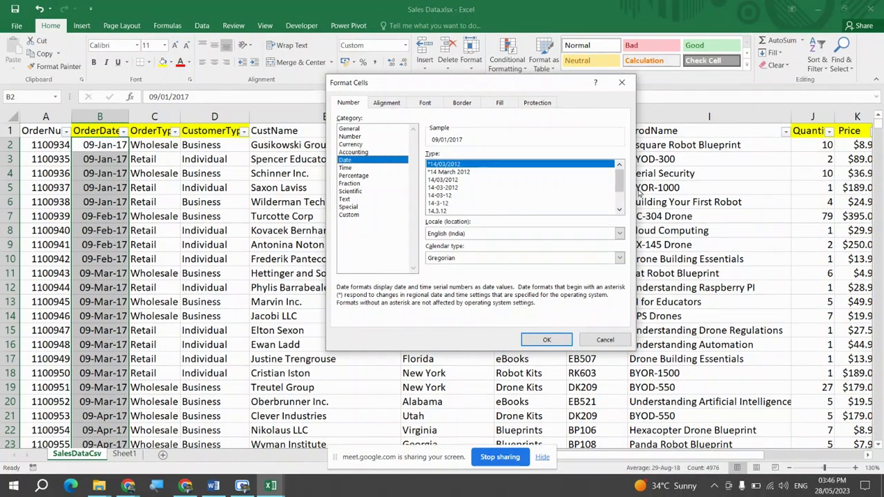
pyautogui.click(620, 210)
pyautogui.click(620, 211)
pyautogui.click(620, 210)
pyautogui.click(620, 211)
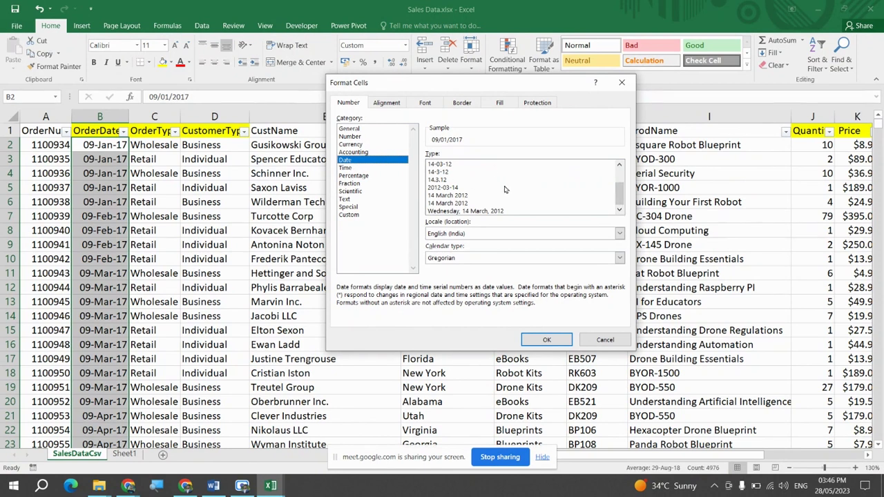
pyautogui.moveTo(619, 189); pyautogui.dragTo(621, 179)
pyautogui.click(467, 172)
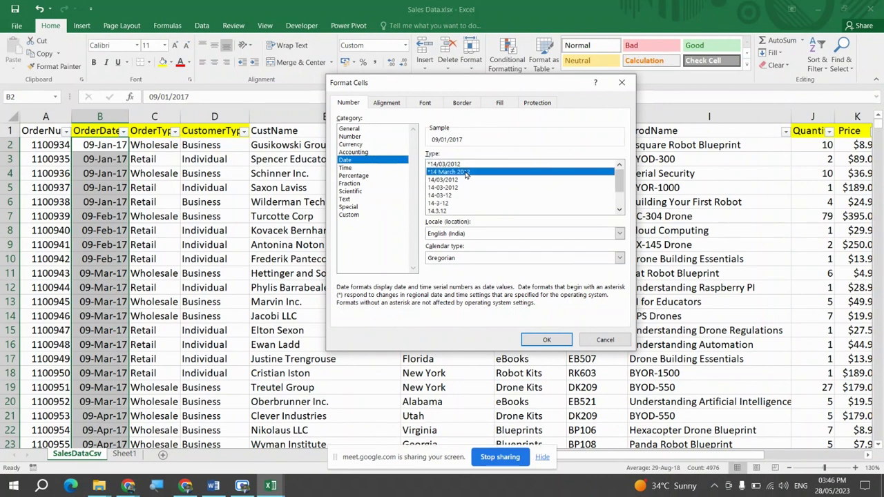
pyautogui.click(542, 340)
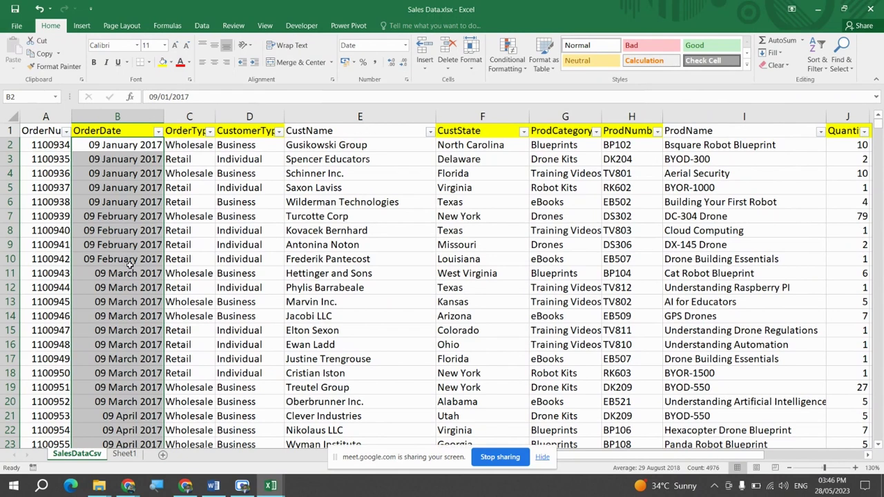
# Format all OrderDate values with the Date type 14 March 2012 that has no asterisk.
pyautogui.hotkey('ctrl', '1')
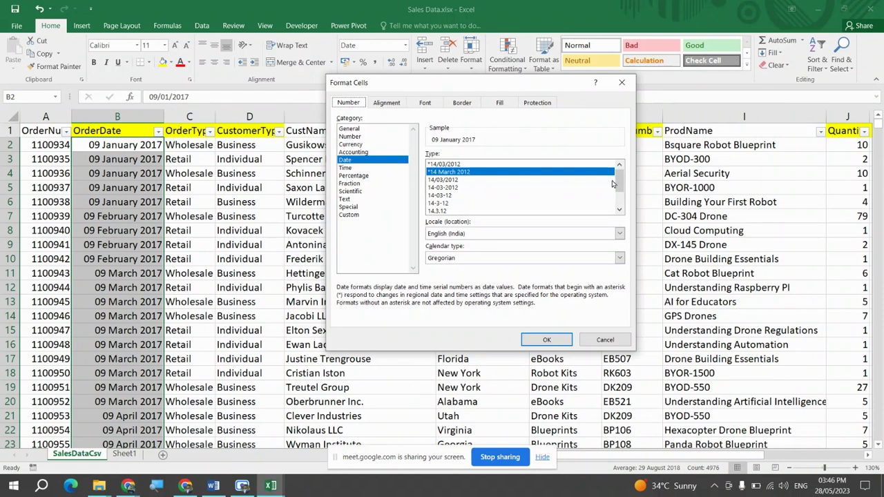
pyautogui.moveTo(621, 185); pyautogui.dragTo(621, 198)
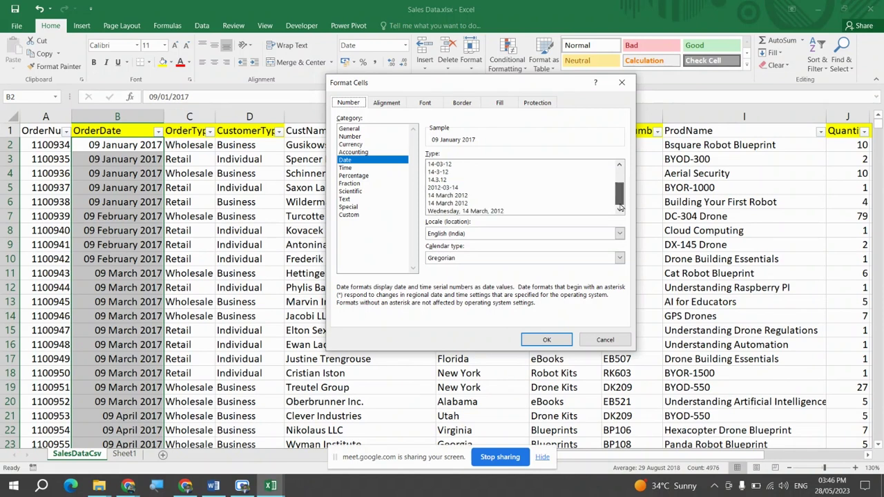
pyautogui.click(455, 196)
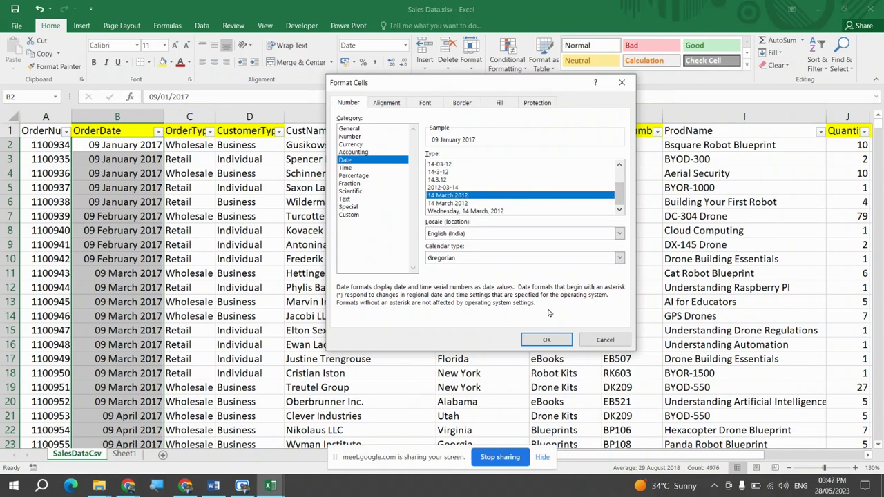
pyautogui.click(546, 340)
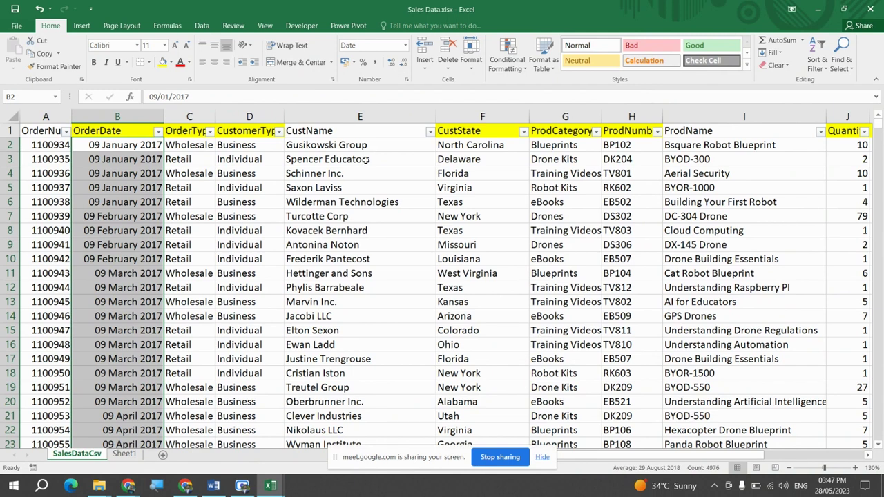
# Apply the custom number format dd mmmm yyyy;@ to the OrderDate values by removing the locale prefix from the code.
pyautogui.hotkey('ctrl', '1')
pyautogui.click(342, 215)
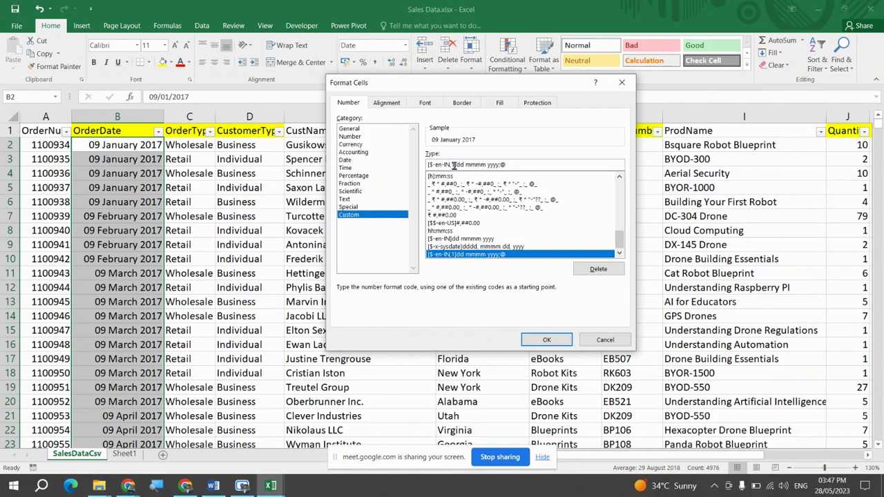
pyautogui.moveTo(457, 164); pyautogui.dragTo(349, 170)
pyautogui.press('BackSpace')
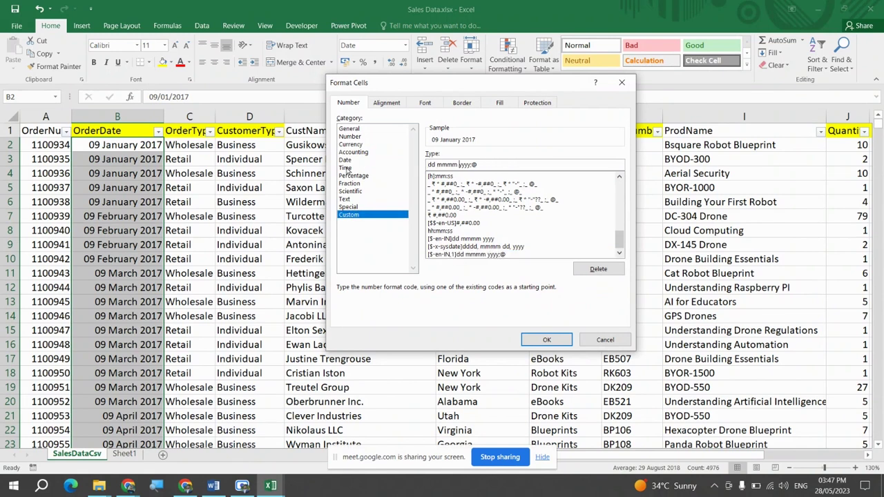
pyautogui.press('Return')
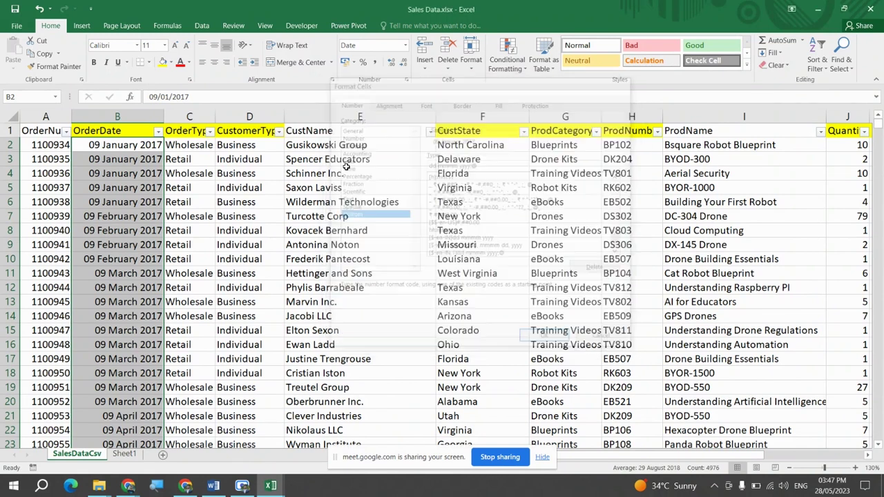
pyautogui.press('Up')
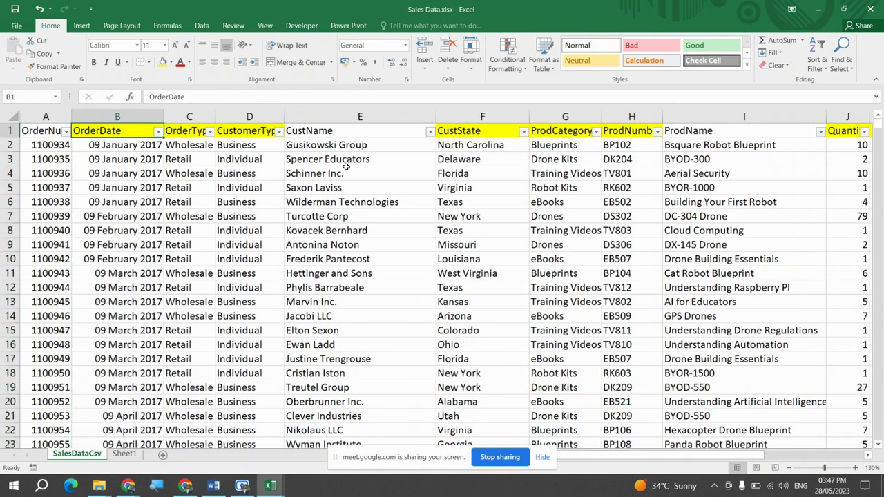
# Start a custom number format for all OrderDate values, reducing the existing code to dd MMM yyyy.
pyautogui.press('Down')
pyautogui.hotkey('ctrl', 'shift', 'Down')
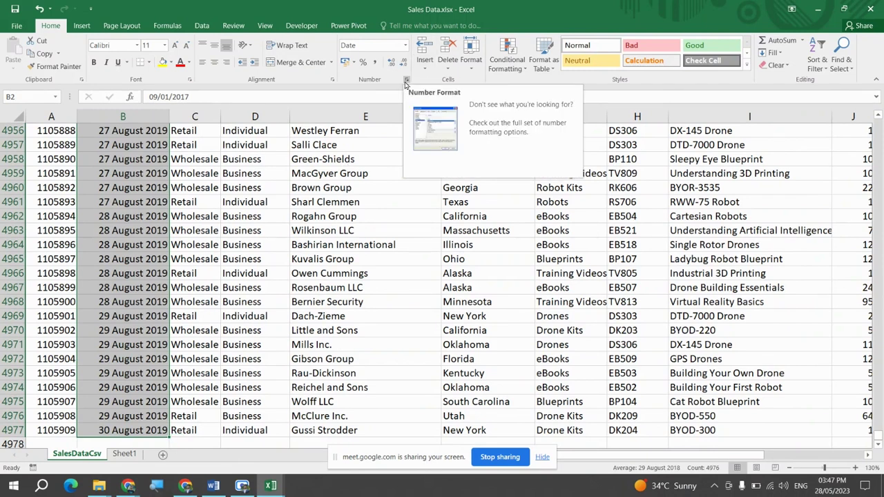
pyautogui.click(406, 80)
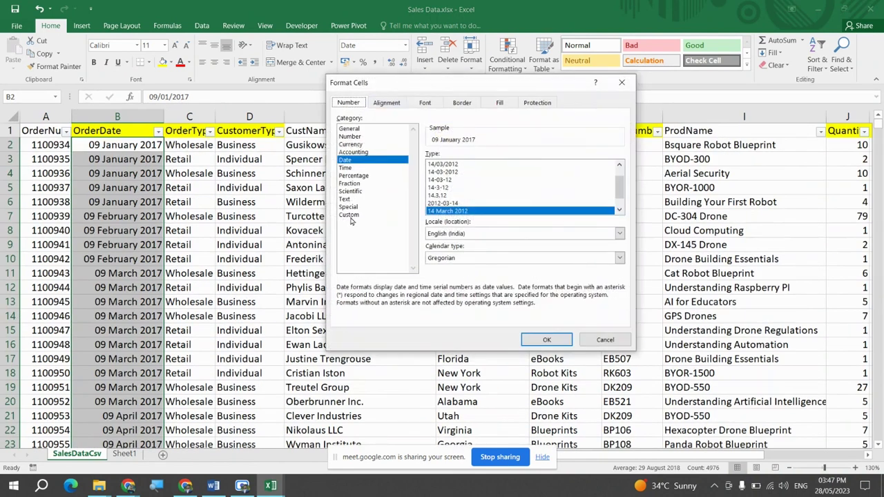
pyautogui.click(349, 216)
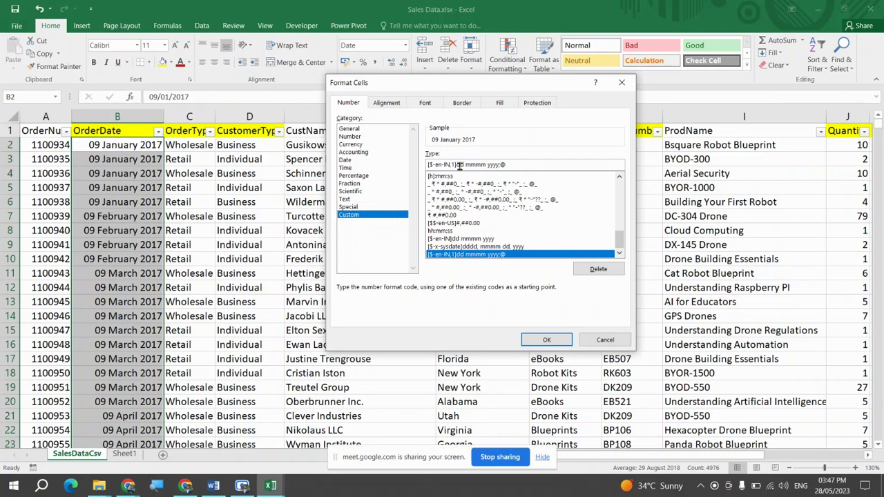
pyautogui.moveTo(458, 166); pyautogui.dragTo(351, 174)
pyautogui.press('BackSpace')
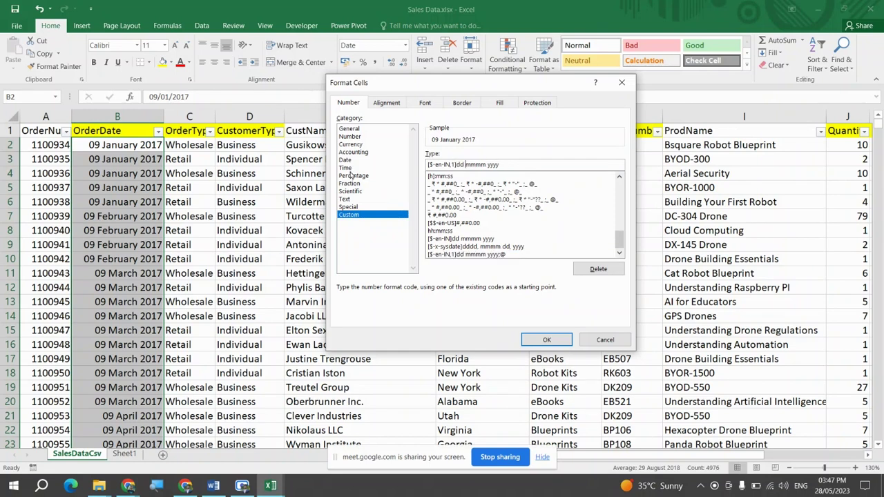
pyautogui.press('Right')
pyautogui.hotkey('shift', 'Home')
pyautogui.press('BackSpace')
pyautogui.hotkey('shift', 'Right')
pyautogui.hotkey('shift', 'Right')
pyautogui.hotkey('shift', 'Right')
pyautogui.hotkey('shift', 'Right')
pyautogui.write('MMM')
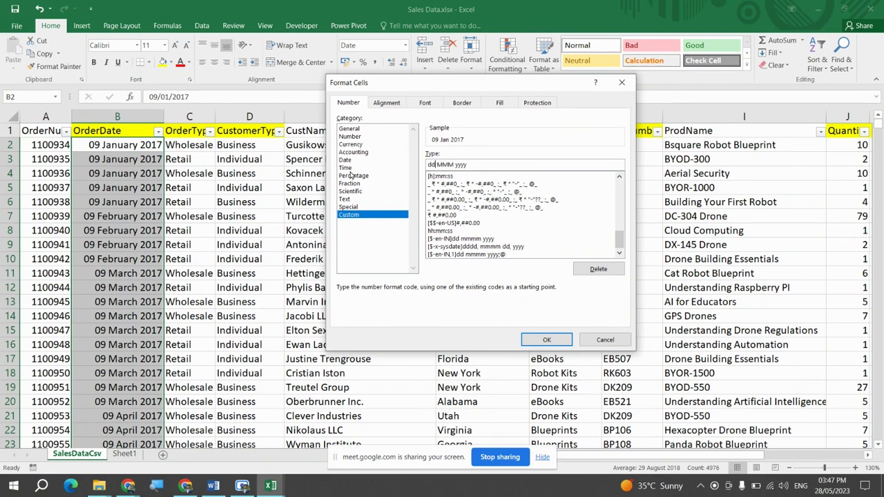
# Replace the spaces in the format code with hyphens to make dd-MMM-yyyy and apply it to the OrderDate values.
pyautogui.press('Delete')
pyautogui.write('-')
pyautogui.press('Right')
pyautogui.press('Right')
pyautogui.press('Right')
pyautogui.press('Delete')
pyautogui.write('-')
pyautogui.press('Return')
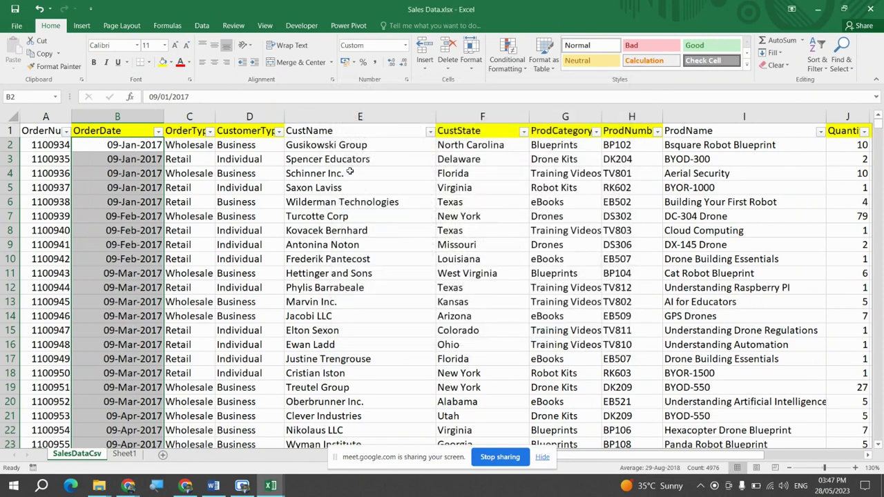
# Apply the existing custom format dd-mmm-yy to all OrderDate values.
pyautogui.press('Up')
pyautogui.press('Down')
pyautogui.hotkey('ctrl', 'shift', 'Down')
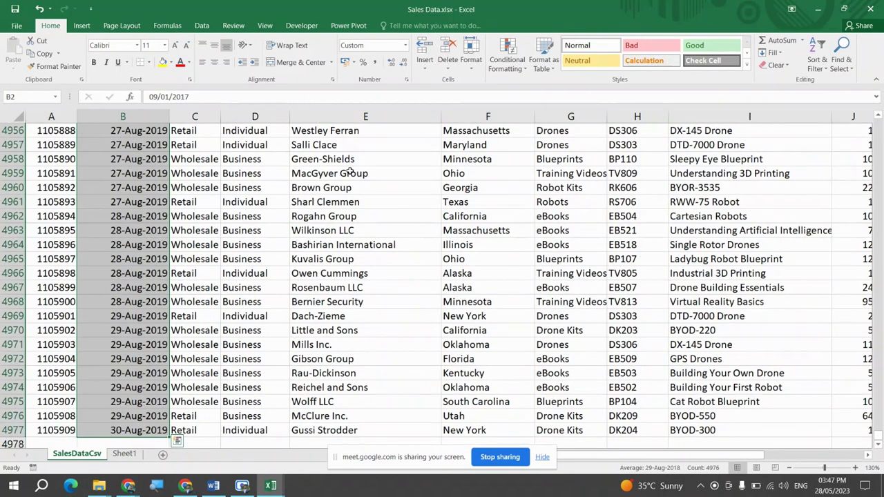
pyautogui.press('Up')
pyautogui.press('Down')
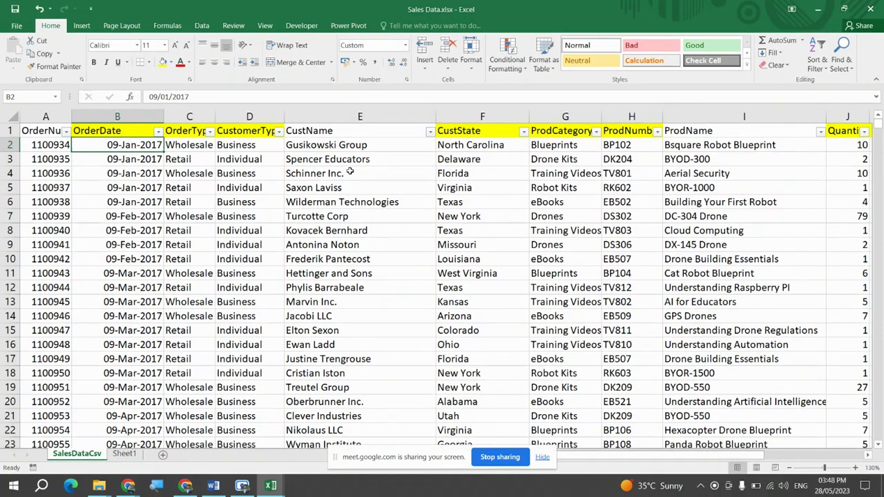
pyautogui.hotkey('ctrl', 'shift', 'Down')
pyautogui.hotkey('ctrl', 'BackSpace')
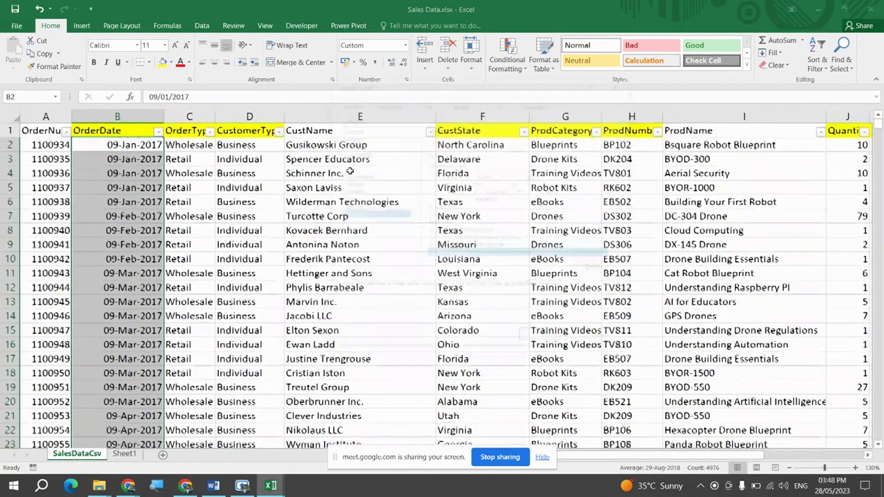
pyautogui.hotkey('ctrl', '1')
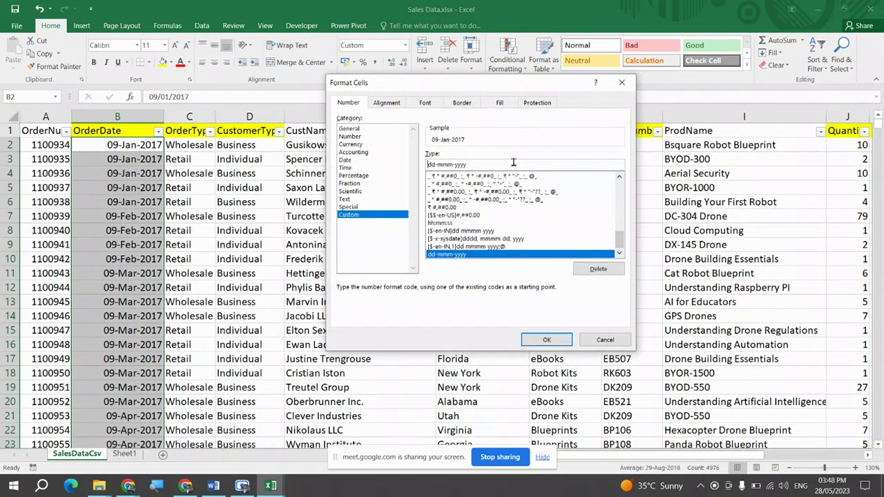
pyautogui.hotkey('shift', 'Right')
pyautogui.hotkey('shift', 'Right')
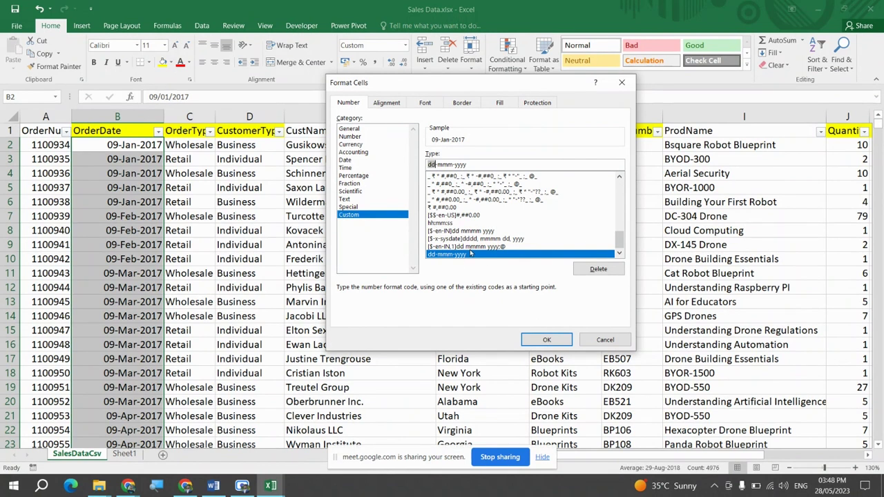
pyautogui.moveTo(620, 241); pyautogui.dragTo(619, 217)
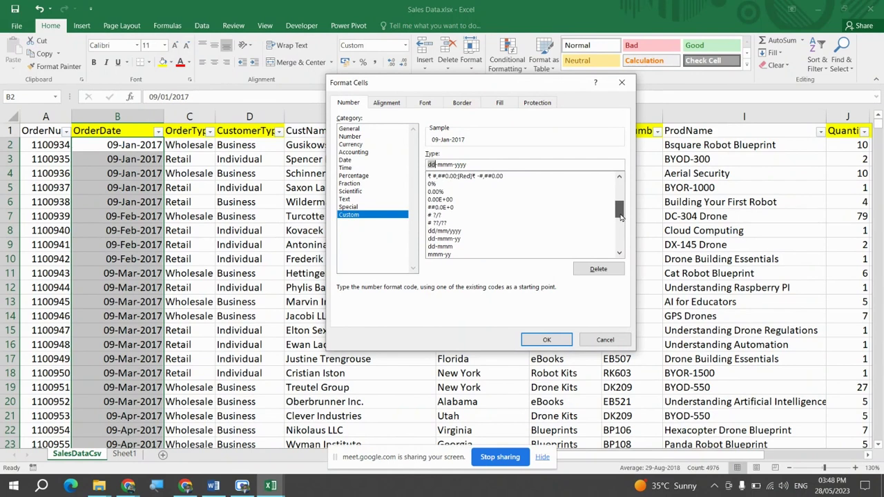
pyautogui.click(480, 240)
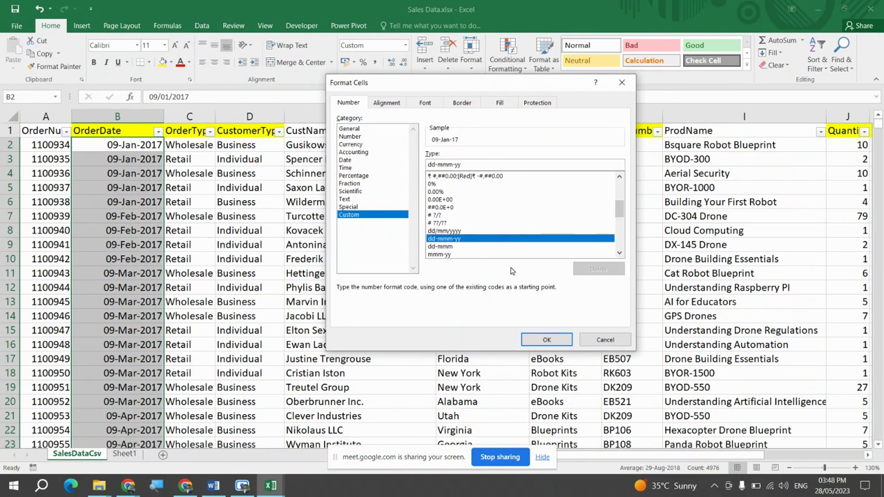
pyautogui.click(543, 340)
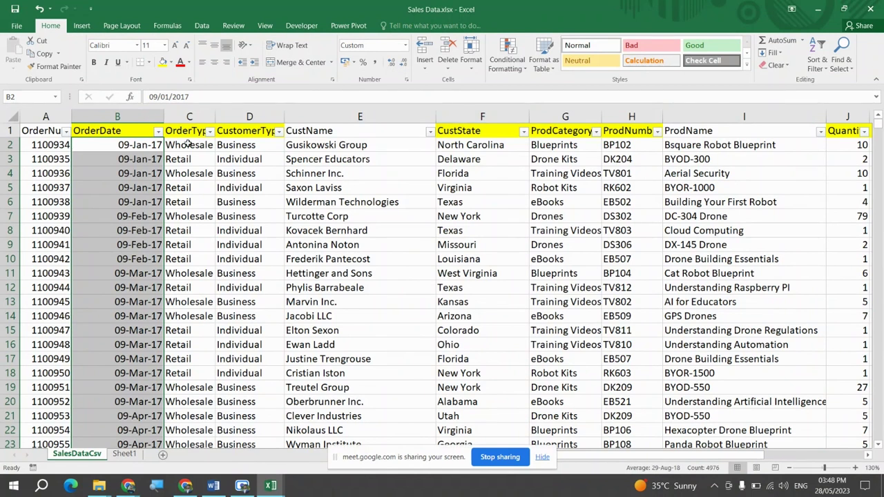
# Centre all values in the OrderDate column horizontally, leaving out the header.
pyautogui.press('Up')
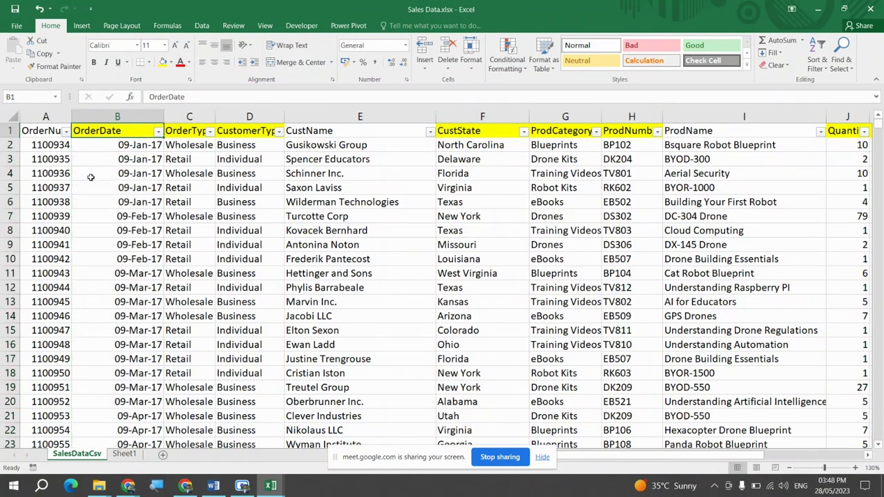
pyautogui.press('Down')
pyautogui.hotkey('ctrl', 'shift', 'Down')
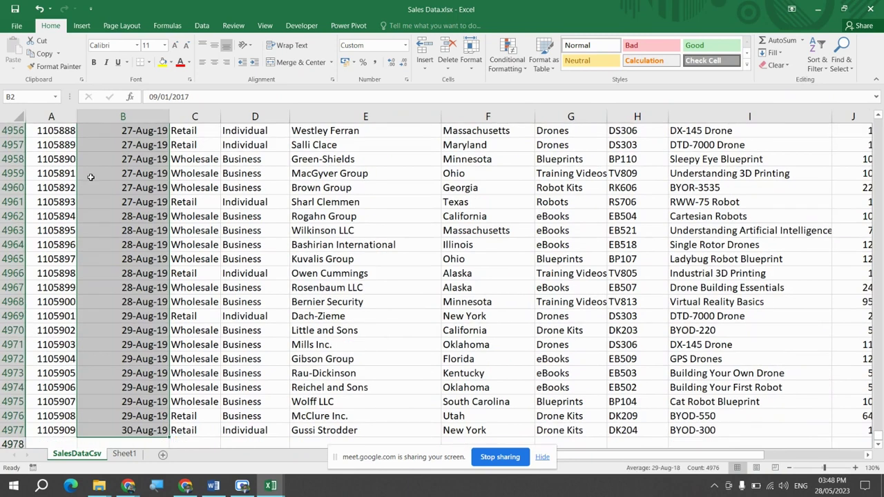
pyautogui.press('Up')
pyautogui.press('Down')
pyautogui.hotkey('ctrl', 'shift', 'Down')
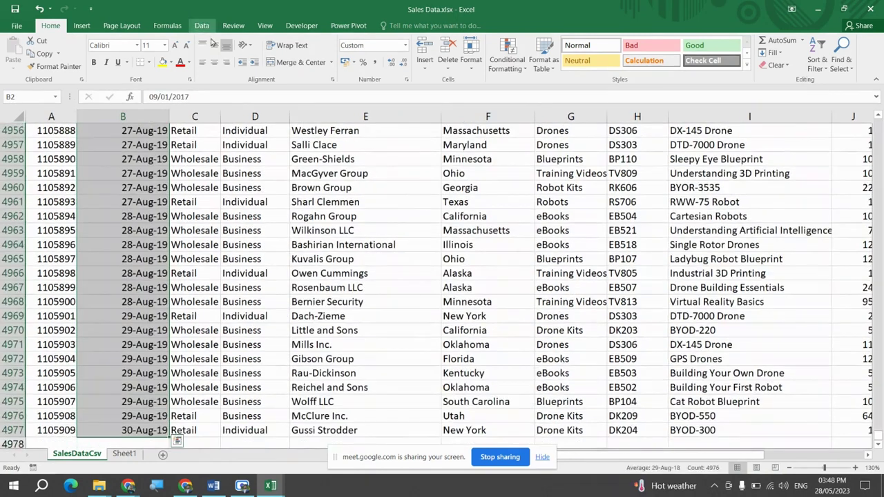
pyautogui.hotkey('ctrl', 'BackSpace')
pyautogui.click(189, 131)
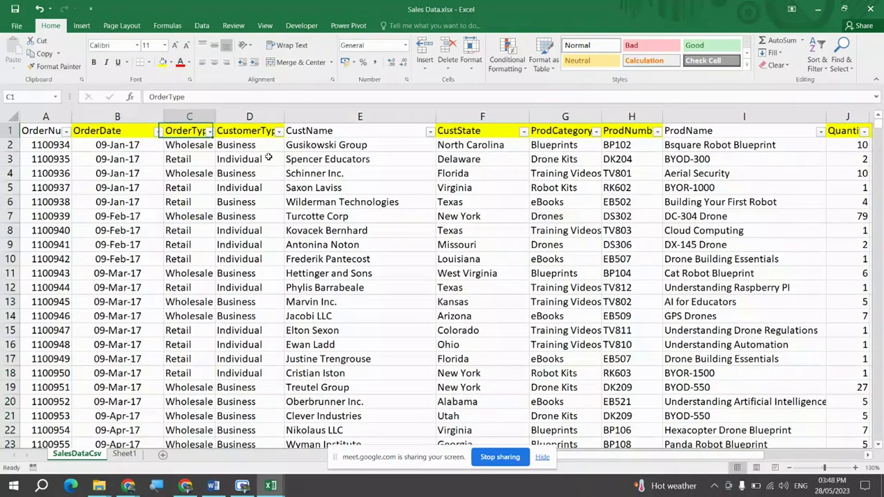
# Centre all Quantity values below the header horizontally.
pyautogui.hotkey('ctrl', 'Right')
pyautogui.press('Down')
pyautogui.press('Left')
pyautogui.press('Left')
pyautogui.press('Left')
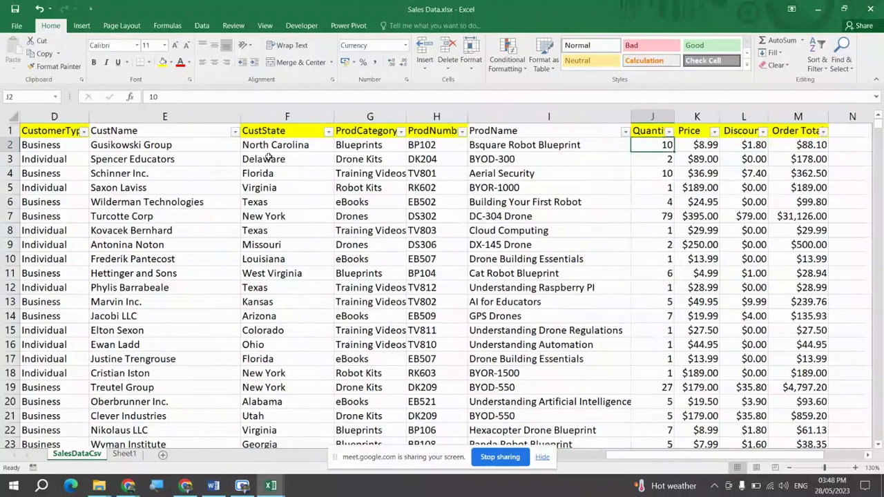
pyautogui.hotkey('ctrl', 'shift', 'Down')
# Review the alignment and currency formatting of the Price, Discount and Order Total values.
pyautogui.press('Right')
pyautogui.hotkey('ctrl', 'shift', 'Down')
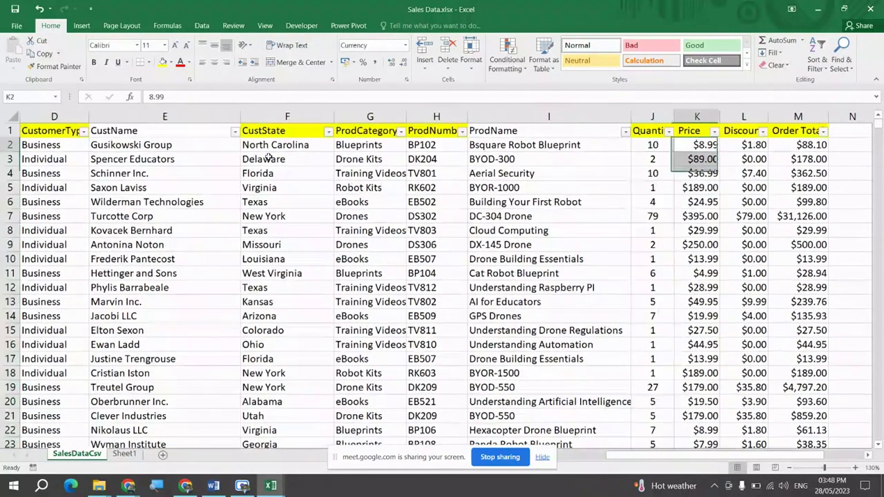
pyautogui.hotkey('shift', 'Right')
pyautogui.hotkey('shift', 'Right')
pyautogui.hotkey('ctrl', 'shift', 'Down')
pyautogui.press('Up')
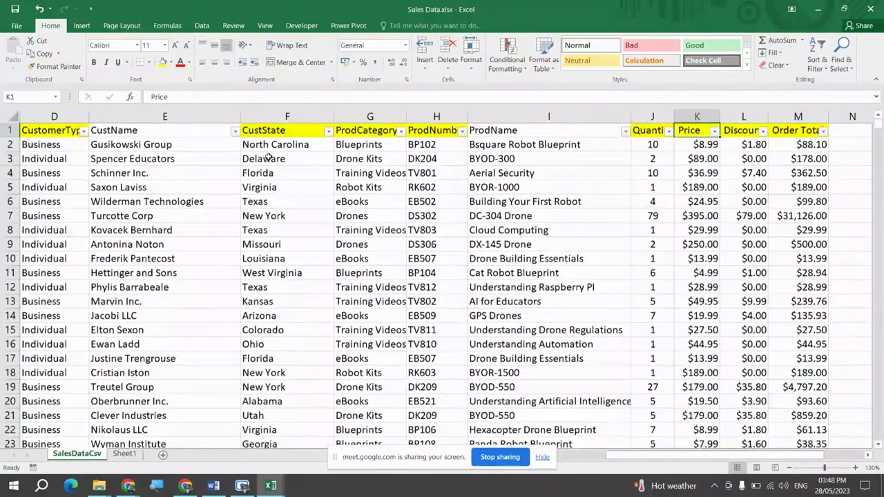
pyautogui.press('Right')
pyautogui.press('Right')
pyautogui.press('Down')
pyautogui.press('Left')
pyautogui.press('Right')
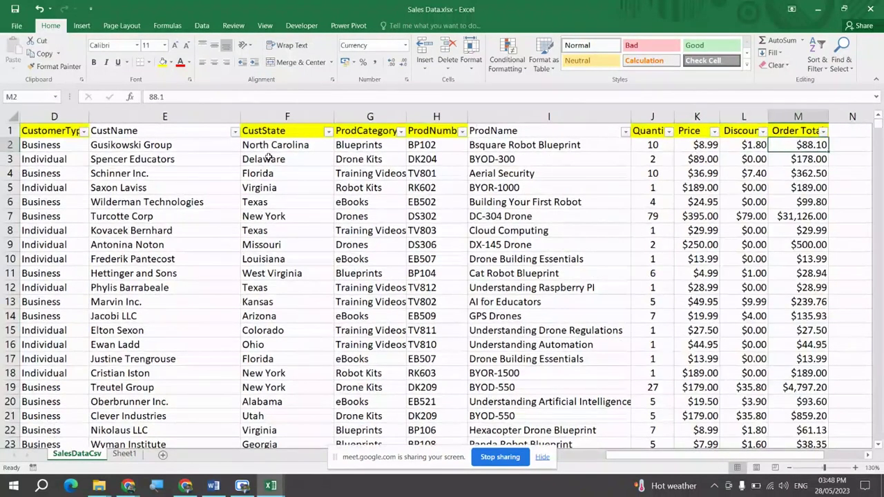
pyautogui.press('Left')
pyautogui.press('Left')
pyautogui.hotkey('shift', 'Right')
pyautogui.hotkey('shift', 'Right')
pyautogui.hotkey('shift', 'Down')
pyautogui.press('Up')
pyautogui.press('Down')
pyautogui.press('Right')
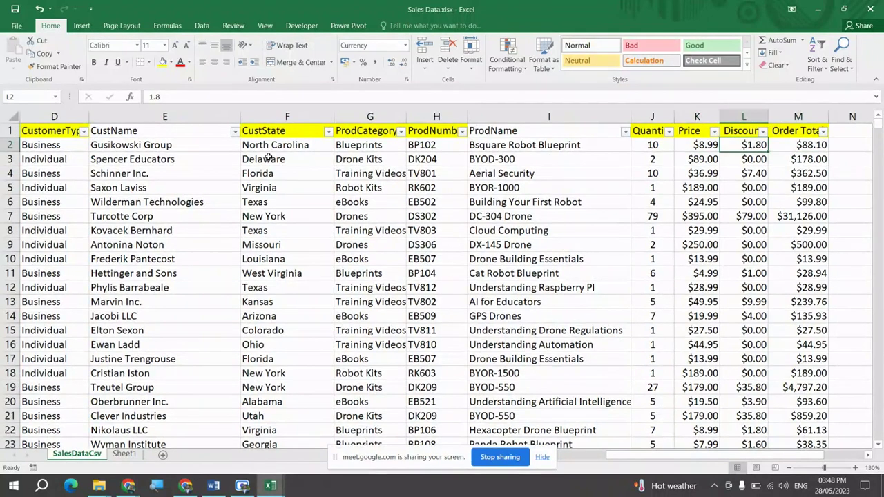
pyautogui.press('Left')
pyautogui.hotkey('shift', 'Right')
pyautogui.hotkey('shift', 'Right')
pyautogui.press('Up')
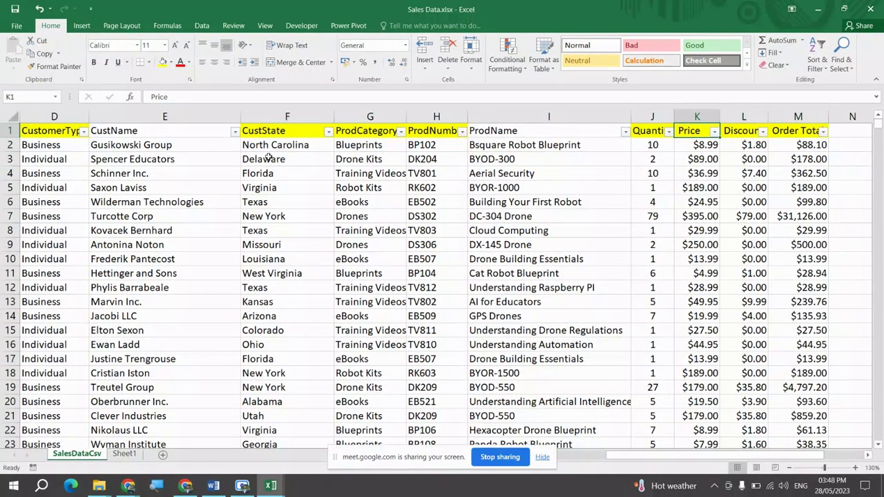
# Check the Custom and Special Formats topic in the Advance Excel Training Syllabus document in Word and return to the Sales Data workbook.
pyautogui.hotkey('alt', 'Tab')
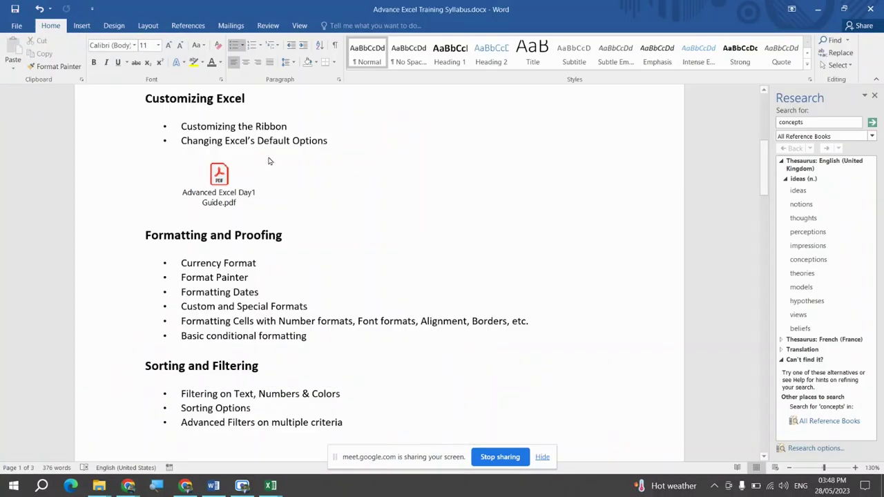
pyautogui.click(330, 307)
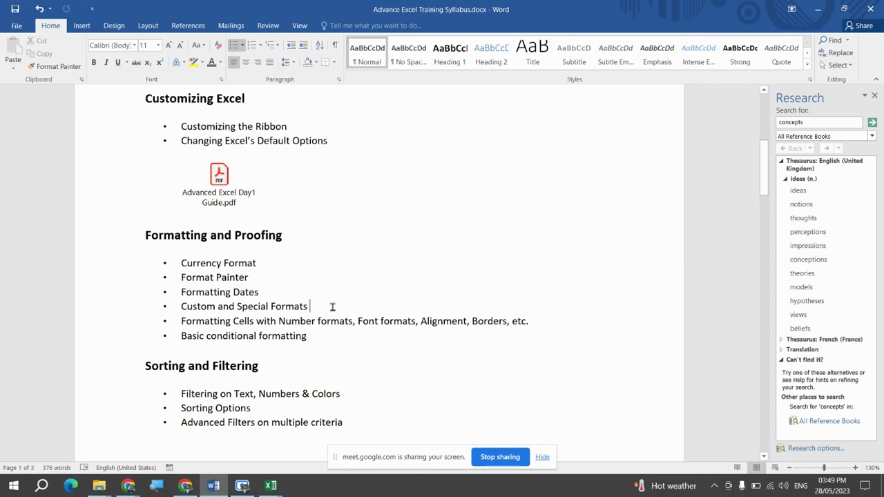
pyautogui.hotkey('alt', 'Tab')
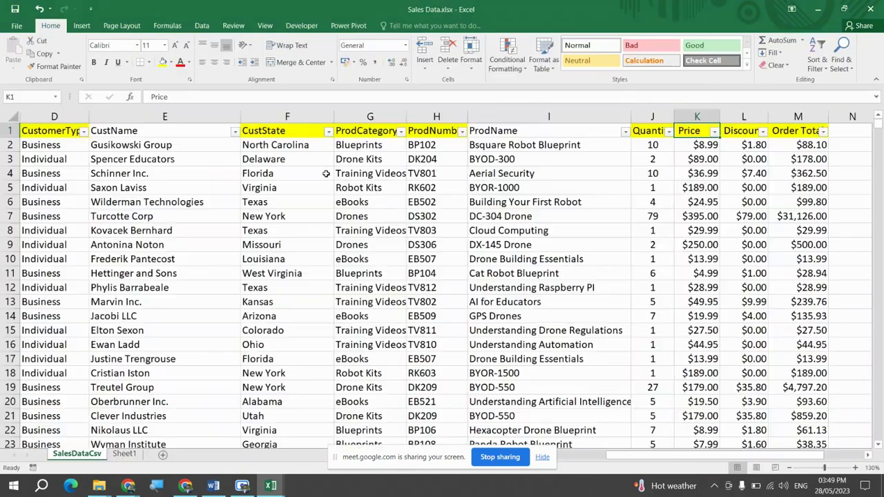
pyautogui.hotkey('ctrl', '1')
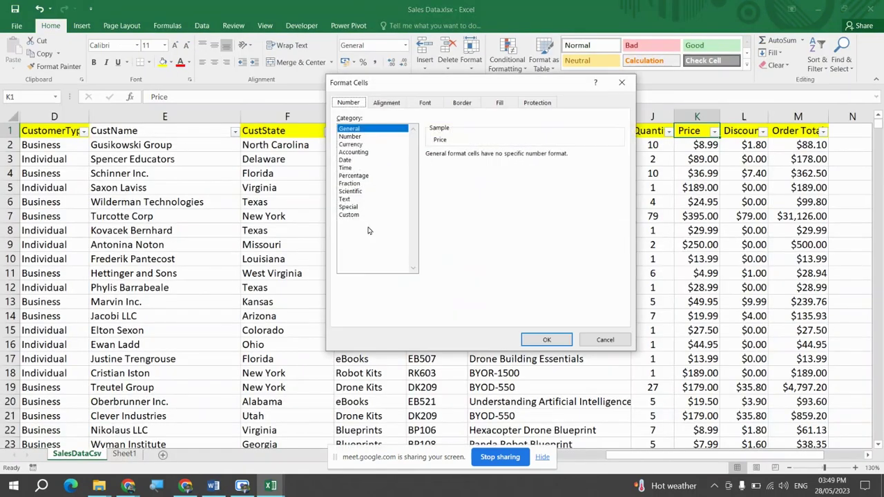
pyautogui.click(364, 215)
pyautogui.press('Escape')
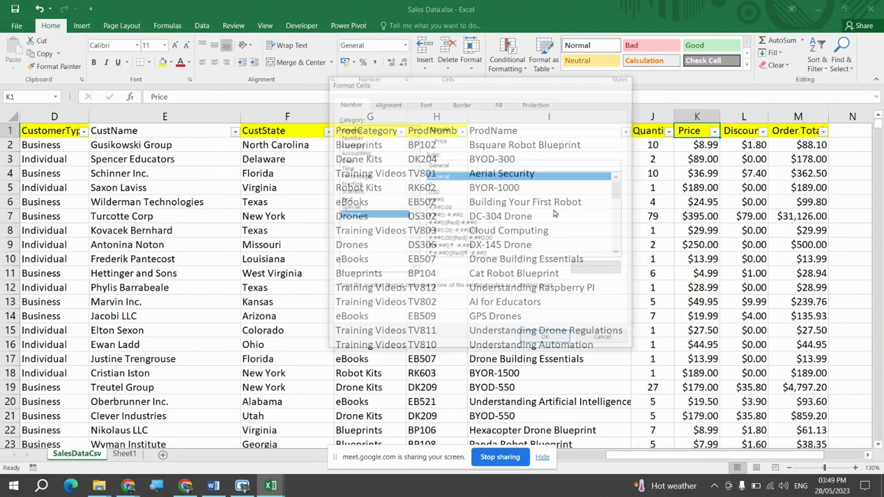
# Apply the custom number format [$$-CA-US]#,##0.00 to all Price, Discount and Order Total values, leaving out the headers.
pyautogui.click(701, 144)
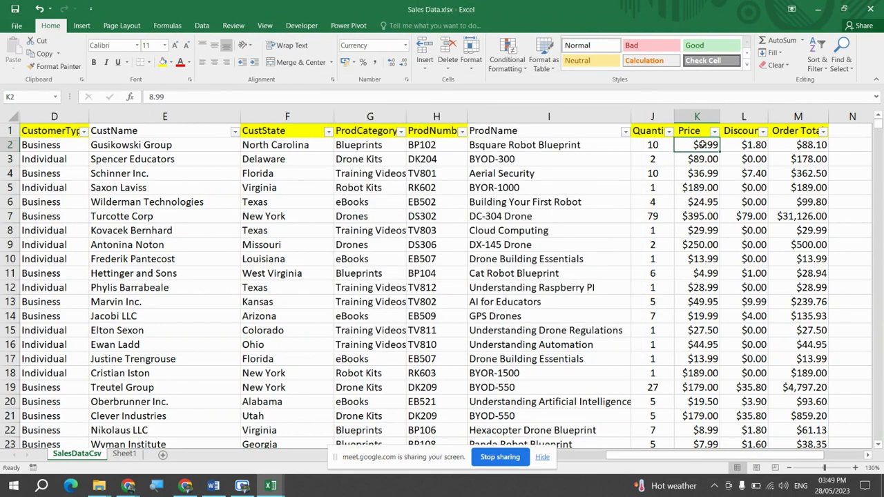
pyautogui.hotkey('ctrl', 'shift', 'Down')
pyautogui.hotkey('shift', 'Right')
pyautogui.hotkey('shift', 'Right')
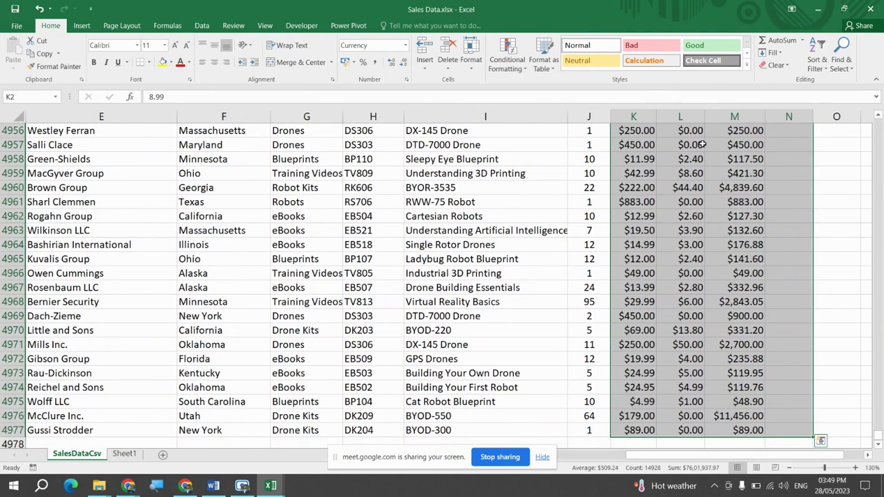
pyautogui.hotkey('ctrl', 'BackSpace')
pyautogui.hotkey('ctrl', '1')
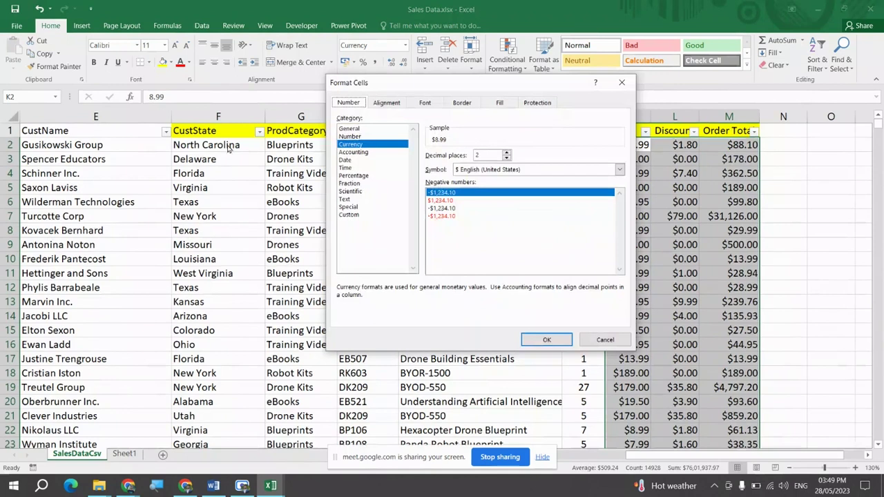
pyautogui.click(349, 215)
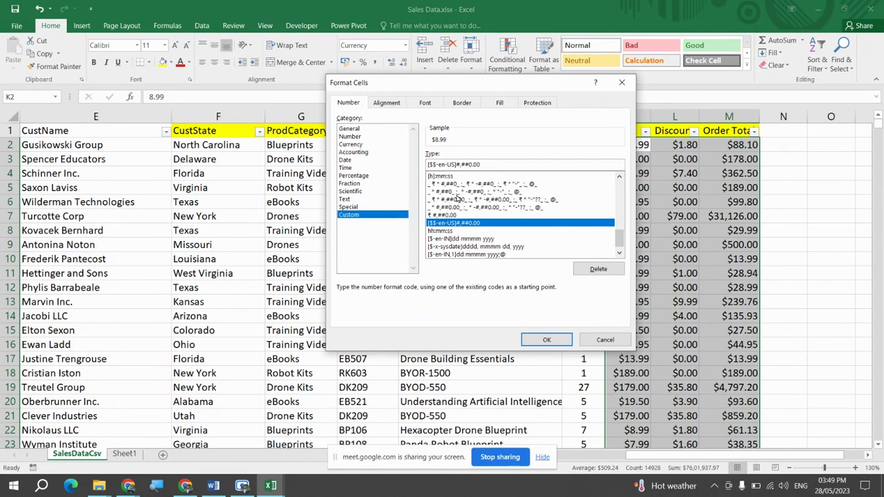
pyautogui.press('BackSpace')
pyautogui.press('BackSpace')
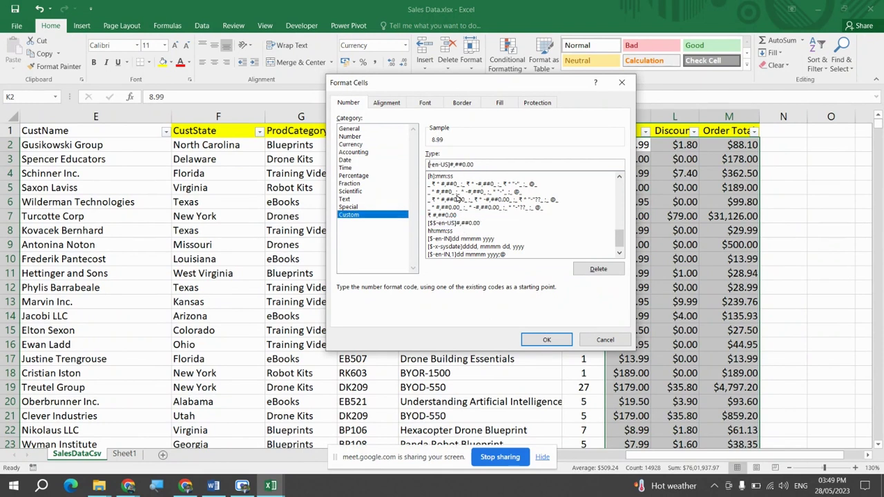
pyautogui.write('$$')
pyautogui.press('BackSpace')
pyautogui.press('BackSpace')
pyautogui.write('CA')
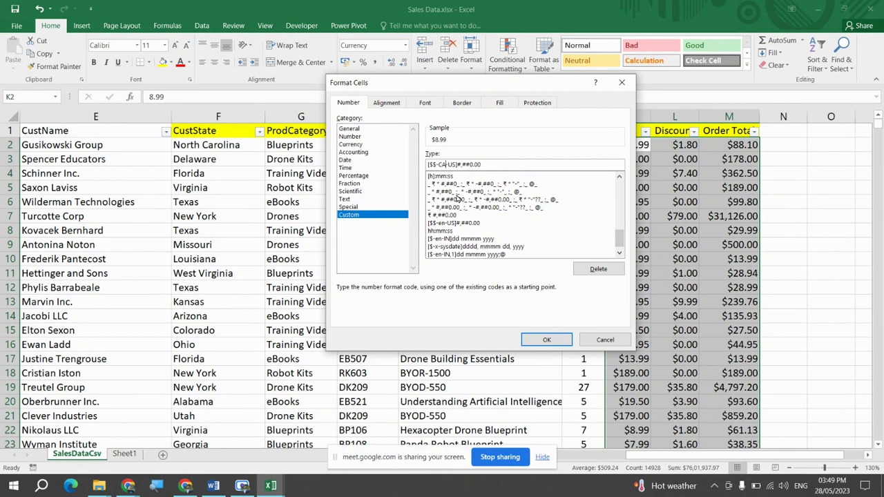
pyautogui.click(547, 339)
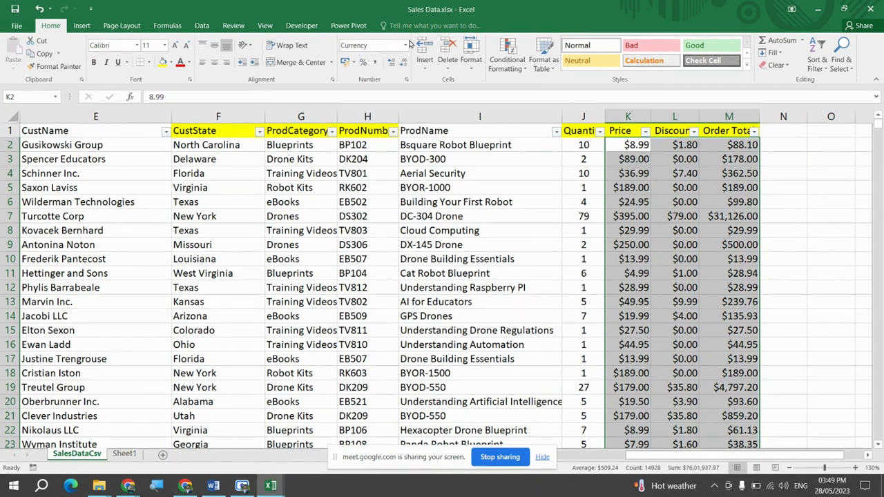
# Switch the selected Price, Discount and Order Total values to a United States dollar currency symbol.
pyautogui.click(407, 79)
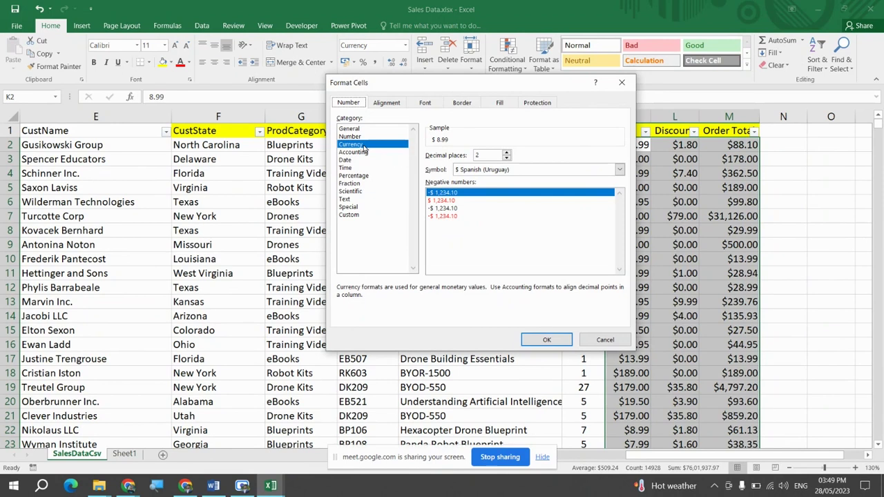
pyautogui.click(523, 170)
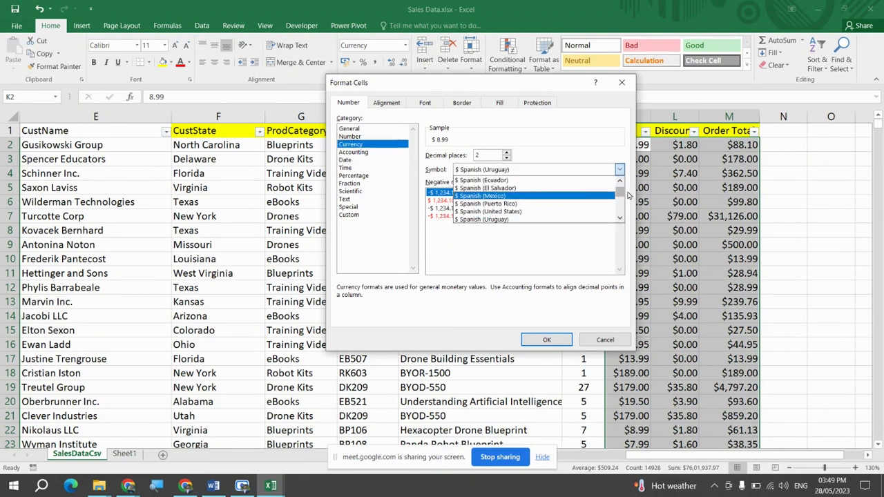
pyautogui.click(539, 211)
pyautogui.click(545, 339)
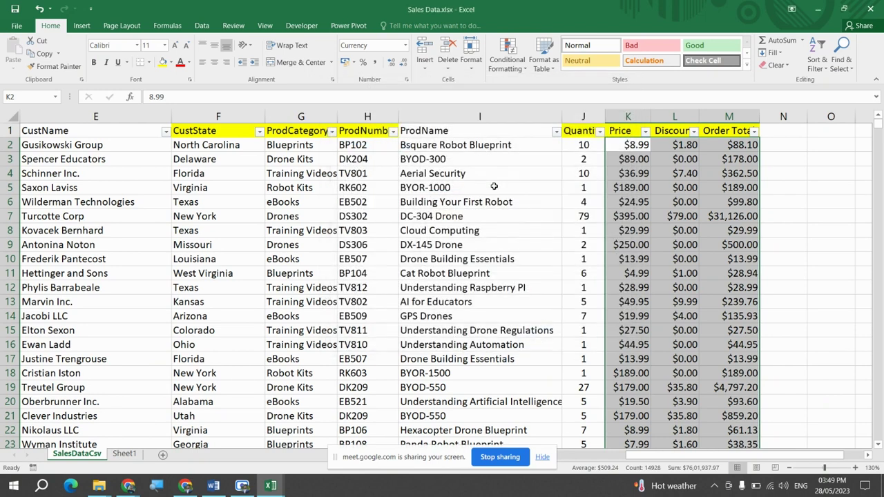
# Look across the sheet's columns from OrderNum to Order Total and return to the first ProdName value.
pyautogui.press('Up')
pyautogui.press('Left')
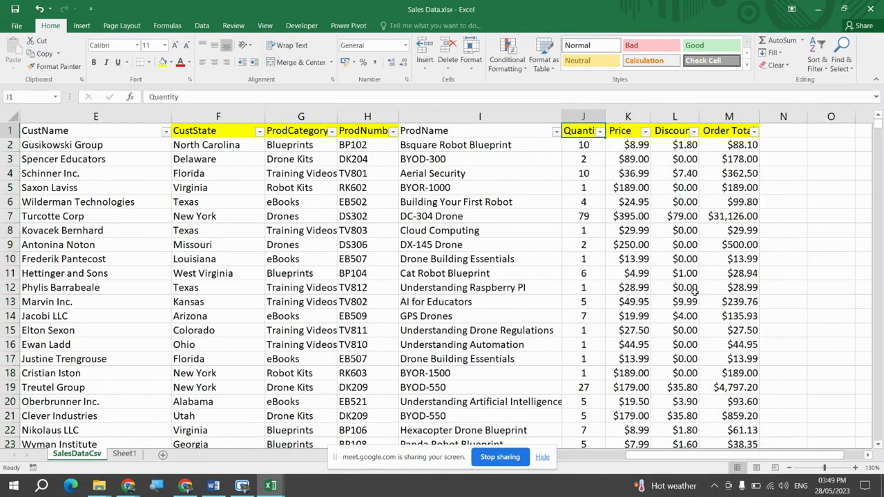
pyautogui.press('Left')
pyautogui.hotkey('ctrl', 'Left')
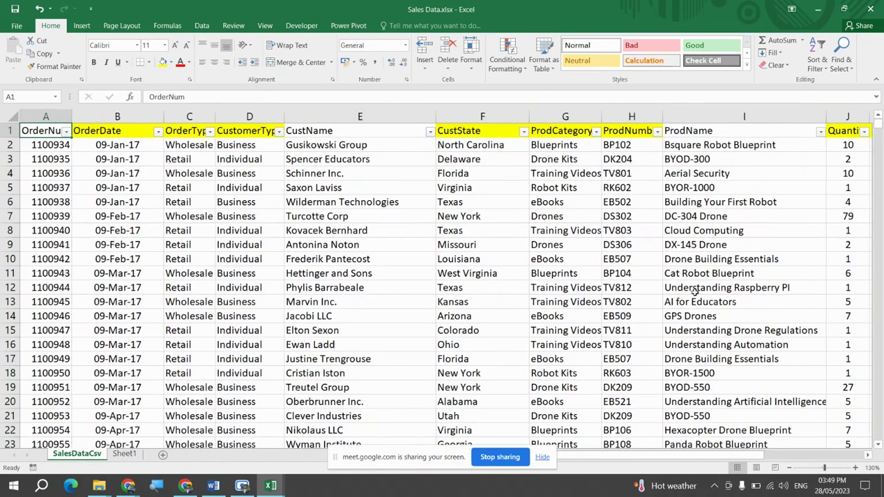
pyautogui.hotkey('ctrl', 'Right')
pyautogui.press('Down')
pyautogui.press('Left')
pyautogui.press('Left')
pyautogui.press('Left')
pyautogui.press('Left')
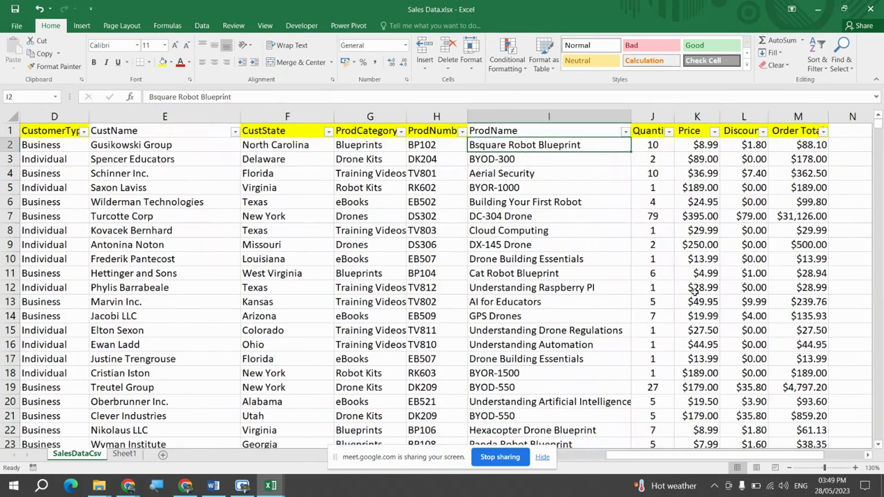
# Try inserting a blank column before ProdName, and undo the insertion.
pyautogui.press('Left')
pyautogui.press('Right')
pyautogui.hotkey('ctrl', 'shift', 'Down')
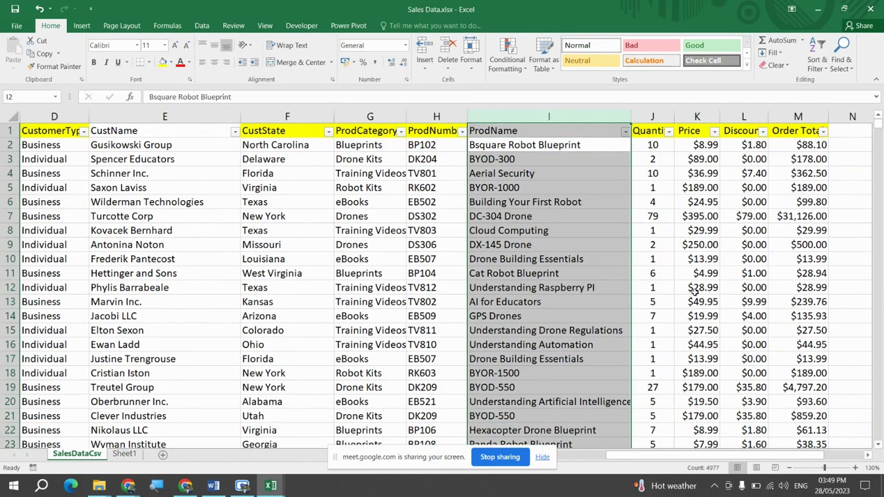
pyautogui.hotkey('ctrl', 'shift', '+')
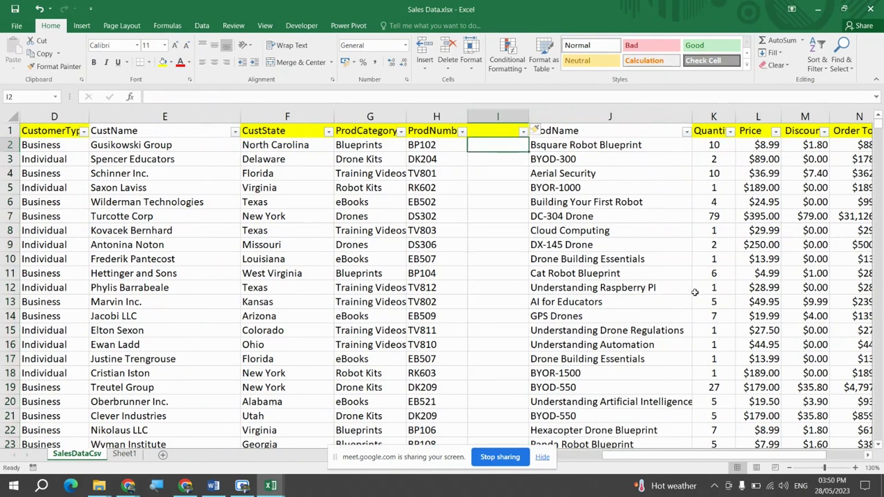
pyautogui.hotkey('ctrl', 'z')
# Compare the ProdNumber code with the ProdName entry in the first data row.
pyautogui.press('Left')
pyautogui.press('Up')
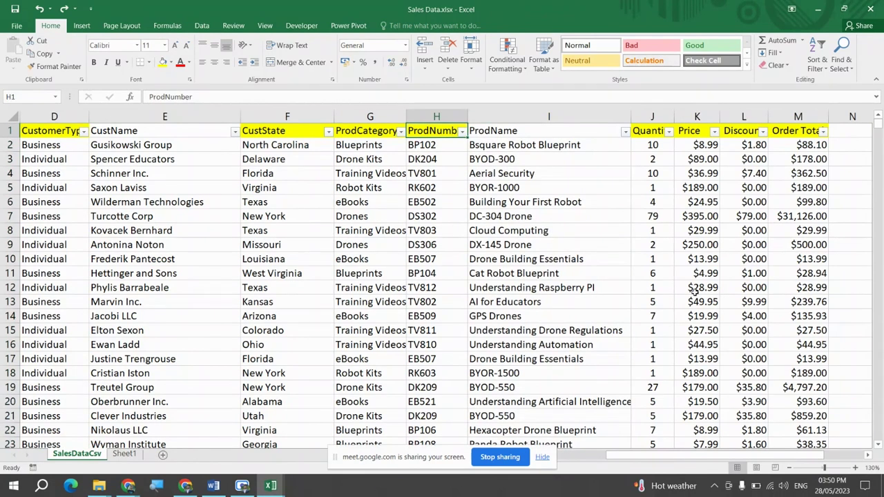
pyautogui.press('Down')
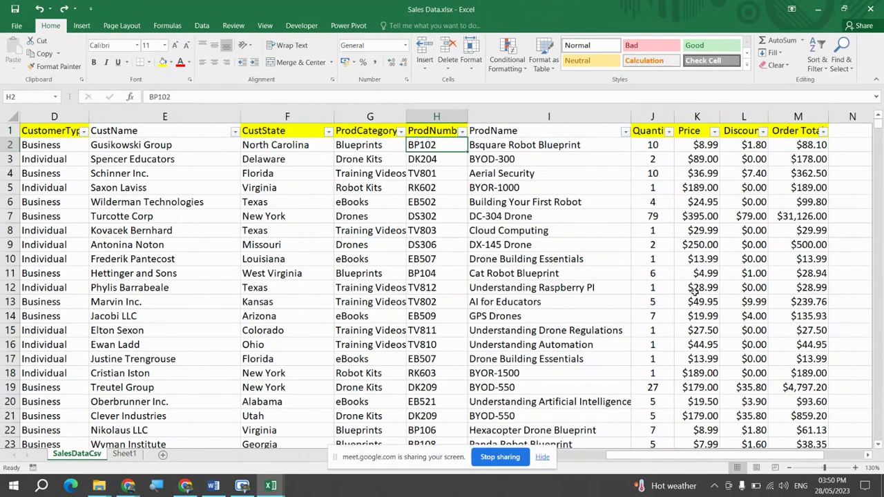
pyautogui.press('Left')
pyautogui.press('Right')
pyautogui.click(569, 146)
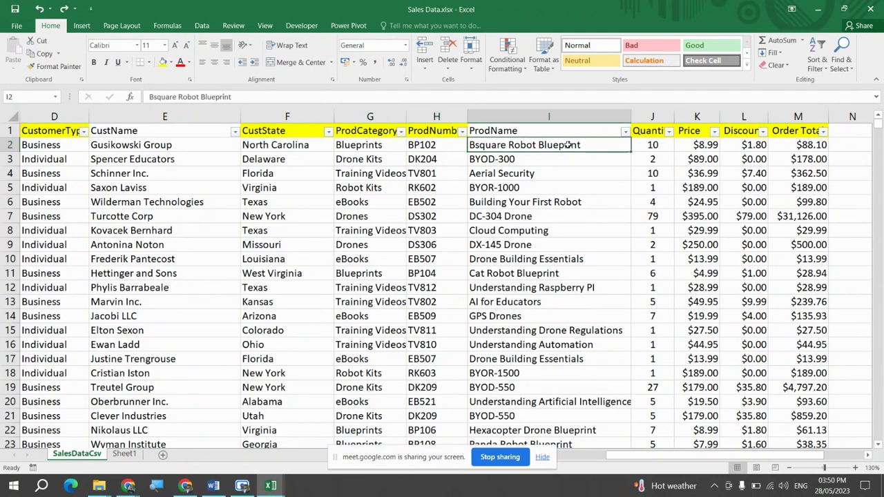
pyautogui.click(429, 147)
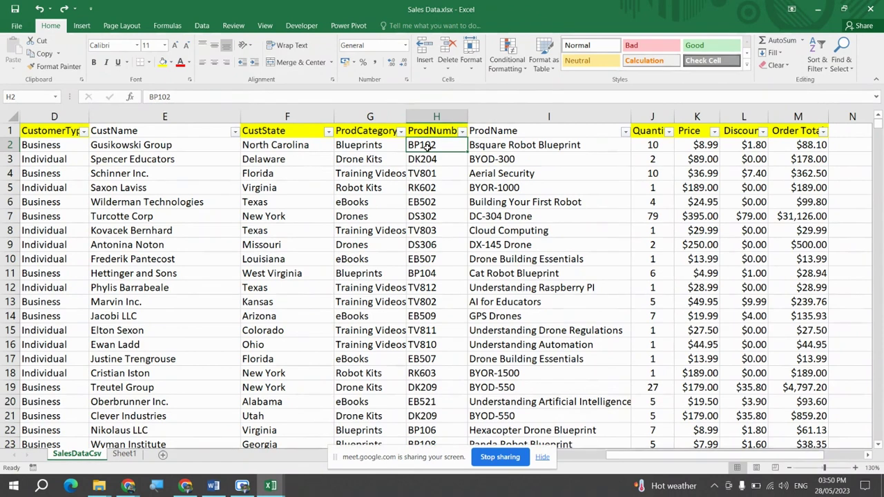
pyautogui.press('Right')
pyautogui.press('Left')
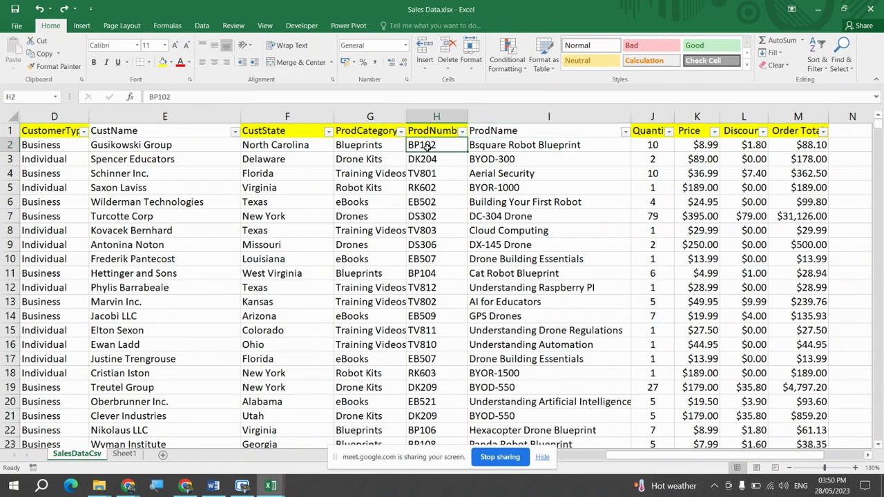
pyautogui.press('Right')
pyautogui.press('Left')
# Examine the distinct product codes in the ProdNumber filter list without applying a filter.
pyautogui.click(460, 134)
pyautogui.moveTo(458, 252); pyautogui.dragTo(459, 288)
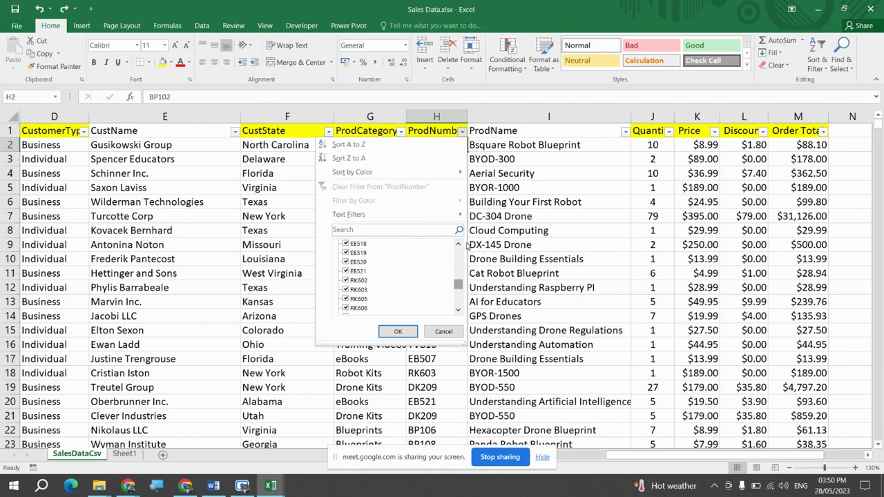
pyautogui.click(471, 188)
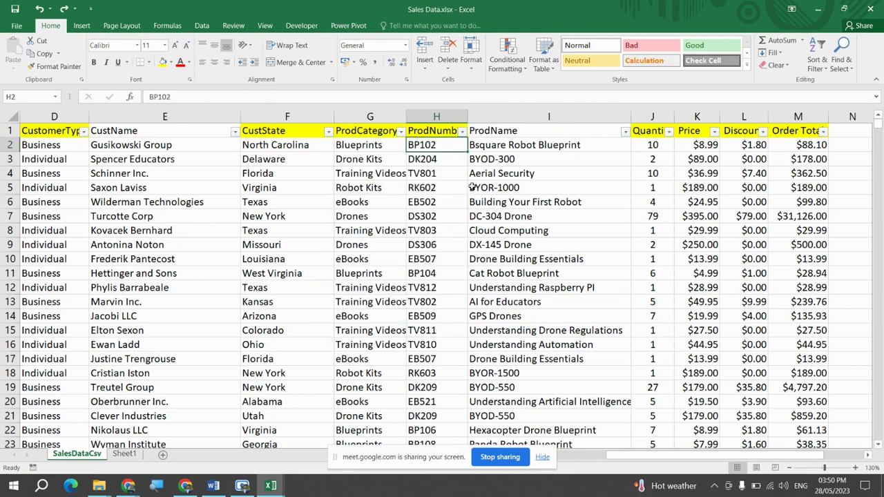
# Compare the letter prefixes of several ProdNumber codes with their product categories, including the Training Videos rows.
pyautogui.press('Up')
pyautogui.press('Down')
pyautogui.press('Right')
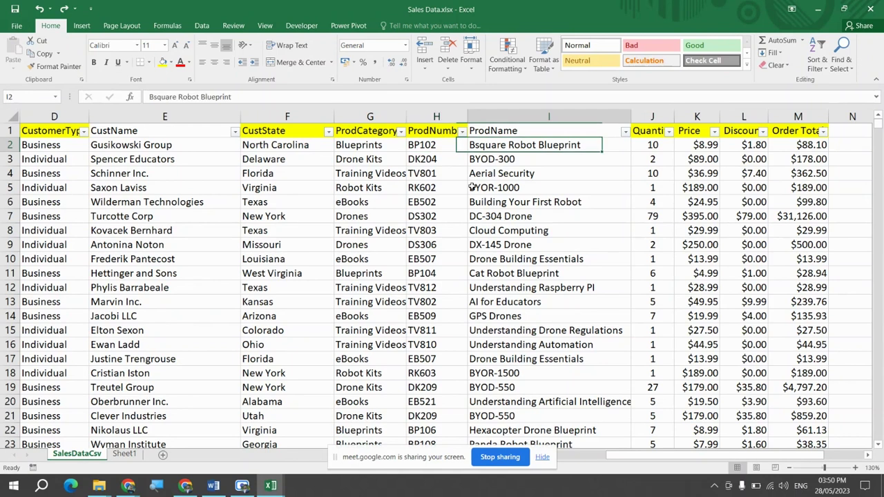
pyautogui.press('Left')
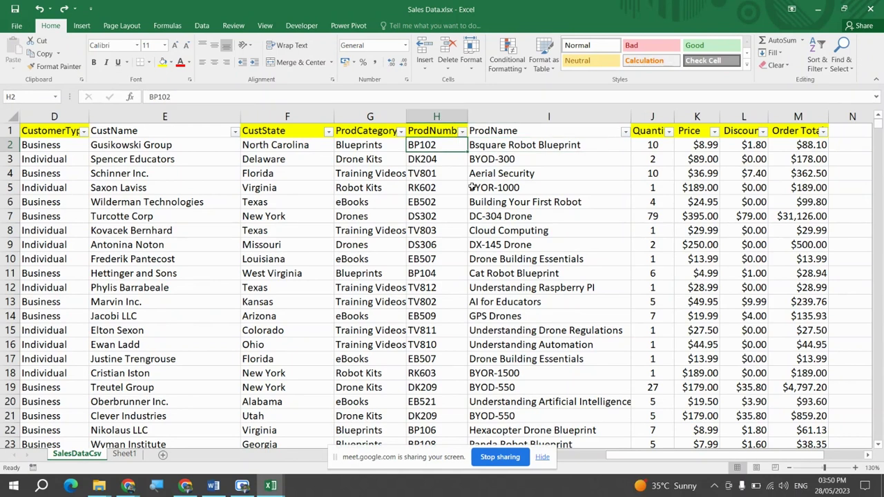
pyautogui.press('Down')
pyautogui.press('Down')
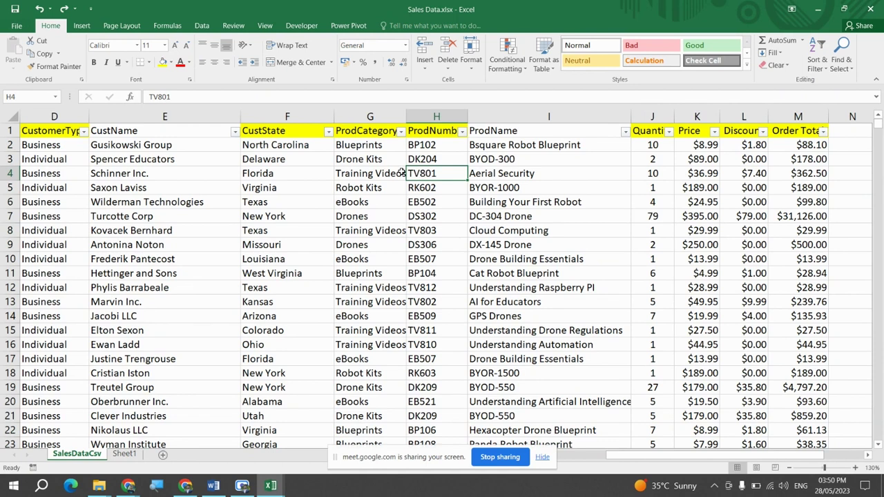
pyautogui.click(436, 288)
pyautogui.click(436, 231)
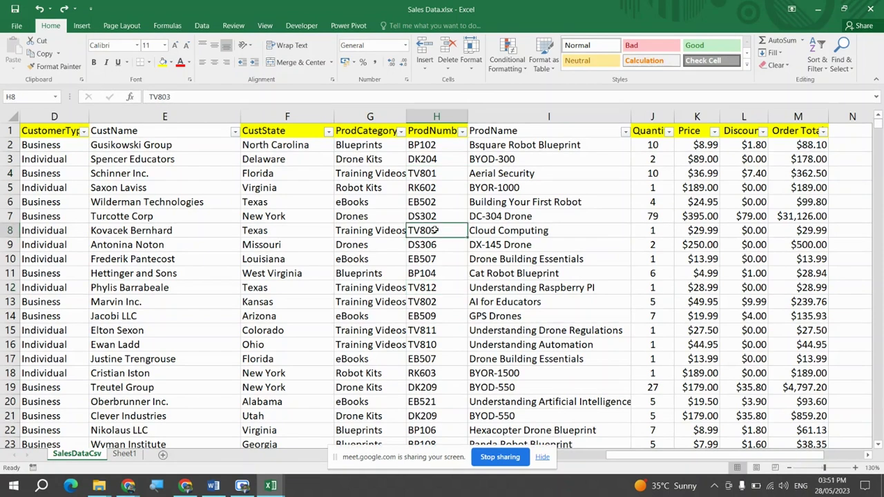
pyautogui.press('Up')
pyautogui.press('Up')
pyautogui.press('Up')
pyautogui.press('Up')
pyautogui.press('Up')
pyautogui.press('Up')
pyautogui.press('Up')
pyautogui.press('Down')
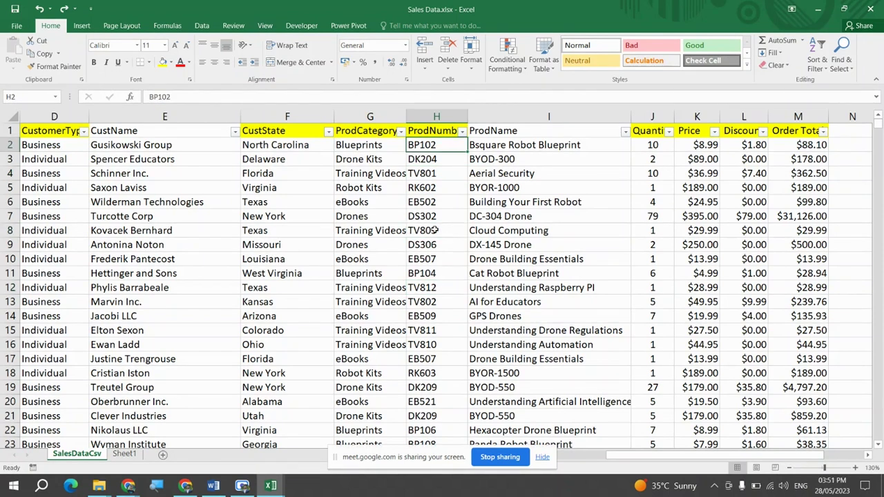
# Examine the category names in the ProdCategory filter list without applying a filter.
pyautogui.press('Left')
pyautogui.press('Up')
pyautogui.hotkey('alt', 'Down')
pyautogui.press('Down')
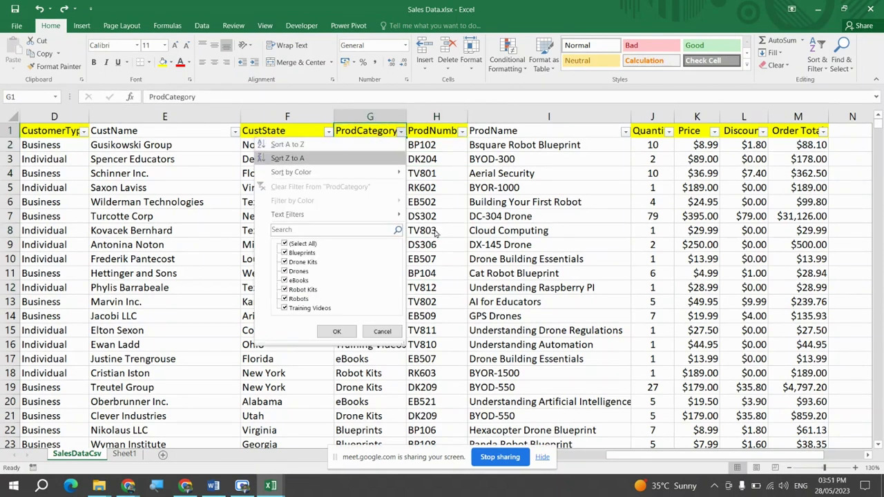
pyautogui.press('Up')
pyautogui.press('Up')
pyautogui.press('Up')
pyautogui.press('Up')
pyautogui.press('Up')
pyautogui.press('Up')
pyautogui.press('Up')
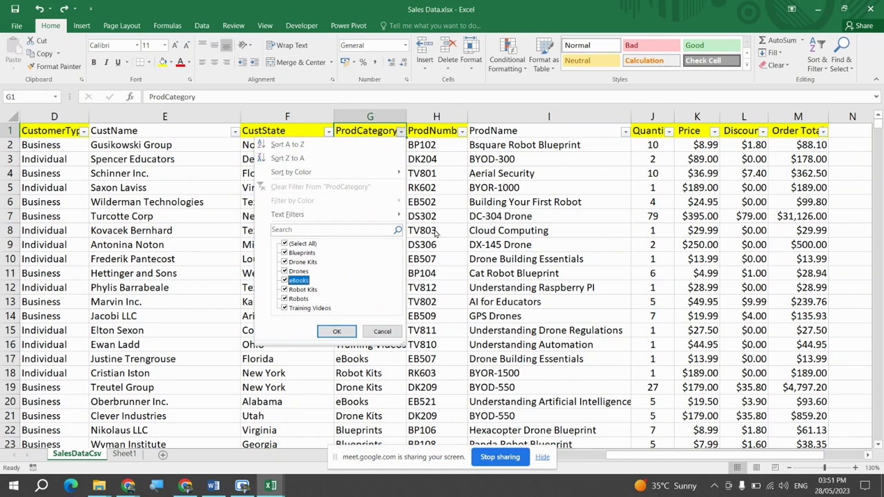
pyautogui.press('Up')
pyautogui.press('Up')
pyautogui.press('Up')
pyautogui.press('Up')
pyautogui.press('Down')
pyautogui.press('Down')
pyautogui.press('Down')
pyautogui.press('Down')
pyautogui.press('Down')
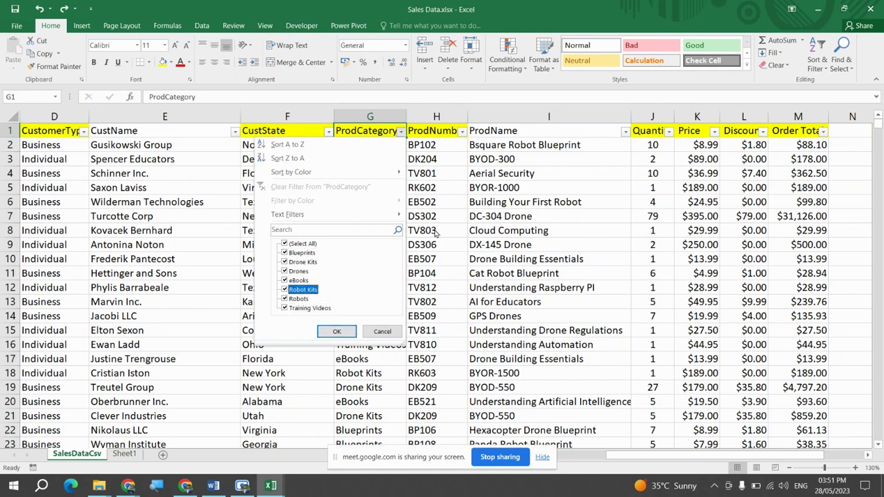
pyautogui.press('Escape')
# Check the empty columns beyond Order Total and return to the first ProdNumber value.
pyautogui.press('Down')
pyautogui.press('Right')
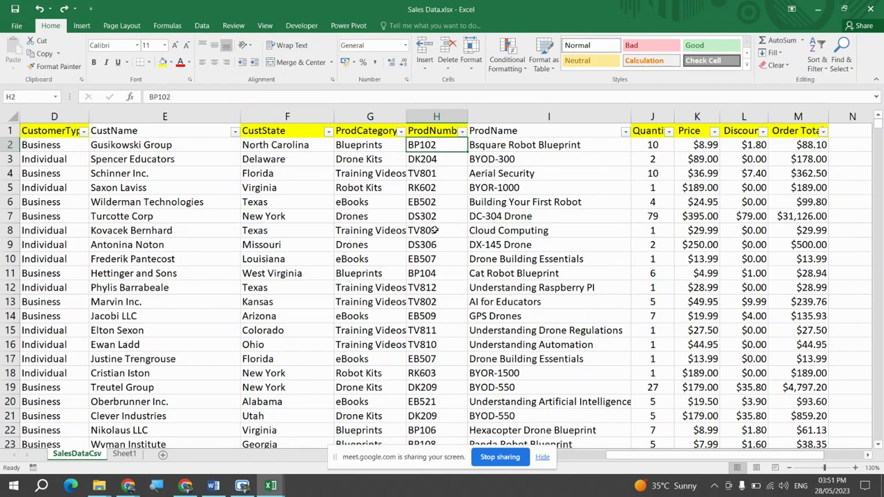
pyautogui.hotkey('ctrl', 'Right')
pyautogui.press('Right')
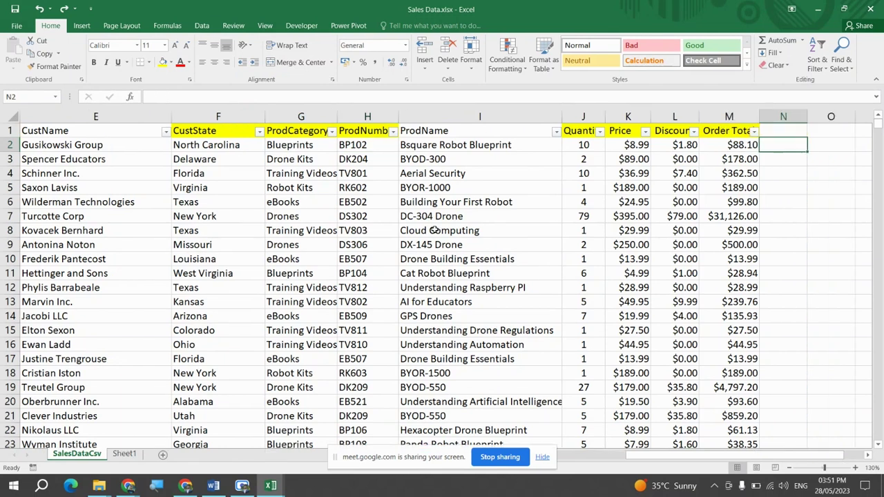
pyautogui.press('Right')
pyautogui.press('Left')
pyautogui.press('Right')
pyautogui.press('Left')
pyautogui.press('Left')
pyautogui.press('Left')
pyautogui.press('Left')
pyautogui.press('Left')
pyautogui.press('Left')
pyautogui.press('Left')
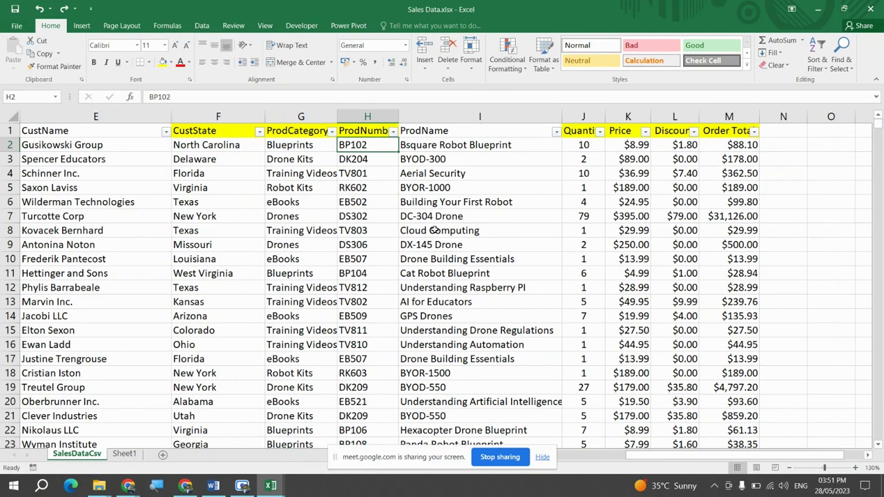
pyautogui.press('Right')
pyautogui.press('Left')
pyautogui.hotkey('ctrl', 'Right')
pyautogui.press('Right')
pyautogui.press('Right')
pyautogui.write('=')
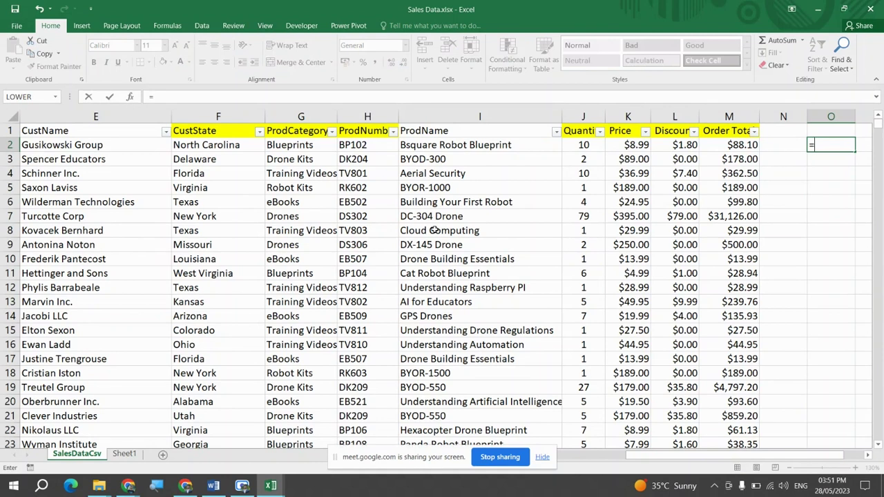
pyautogui.write('LEFT(')
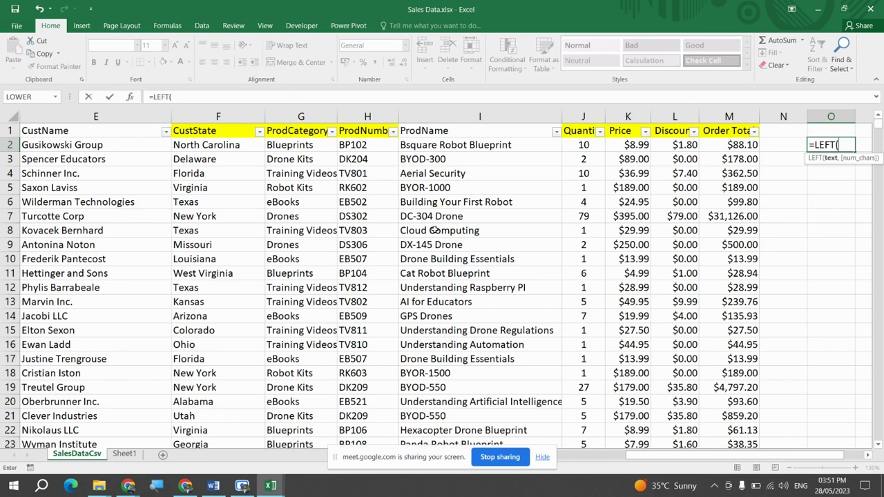
pyautogui.press('Escape')
pyautogui.press('Left')
pyautogui.press('Left')
pyautogui.press('Left')
pyautogui.press('Left')
pyautogui.press('Left')
pyautogui.press('Left')
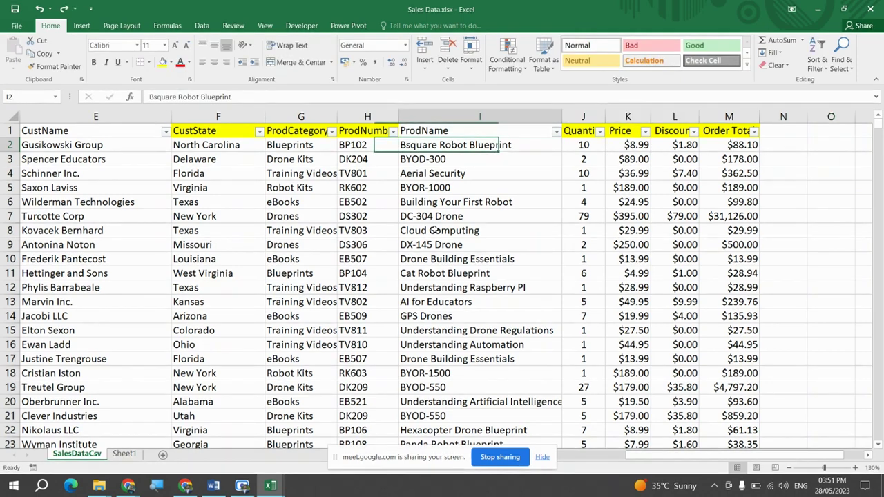
# Add the headers ProdCode and ProdNum in cells N1 and O1, the two empty columns after Order Total.
pyautogui.press('Right')
pyautogui.press('Right')
pyautogui.press('Right')
pyautogui.press('Right')
pyautogui.press('Up')
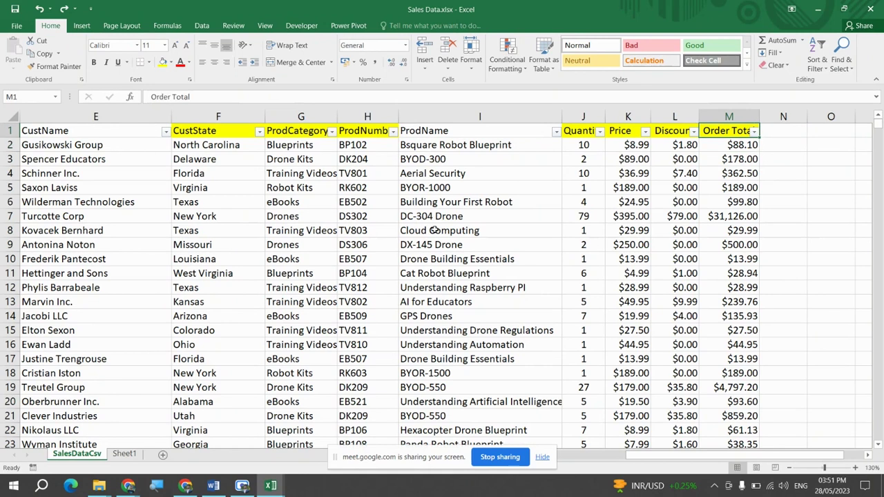
pyautogui.press('Right')
pyautogui.write('Prod')
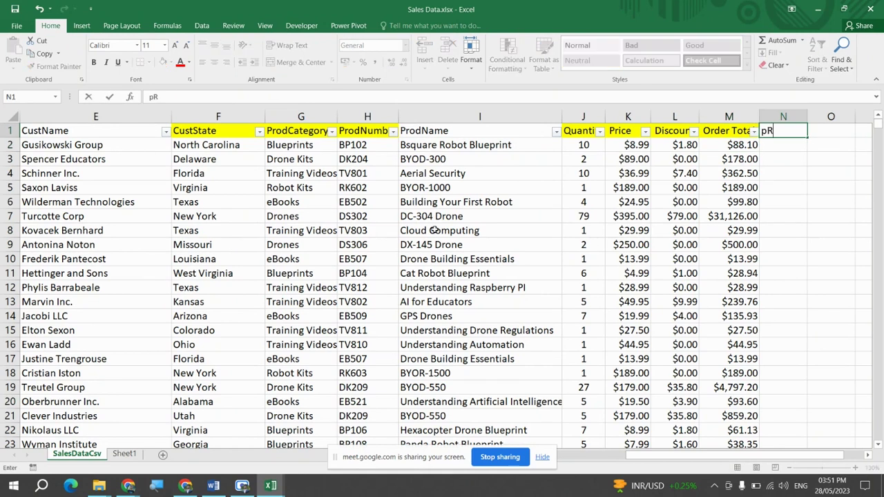
pyautogui.press('BackSpace')
pyautogui.write('Code')
pyautogui.press('Tab')
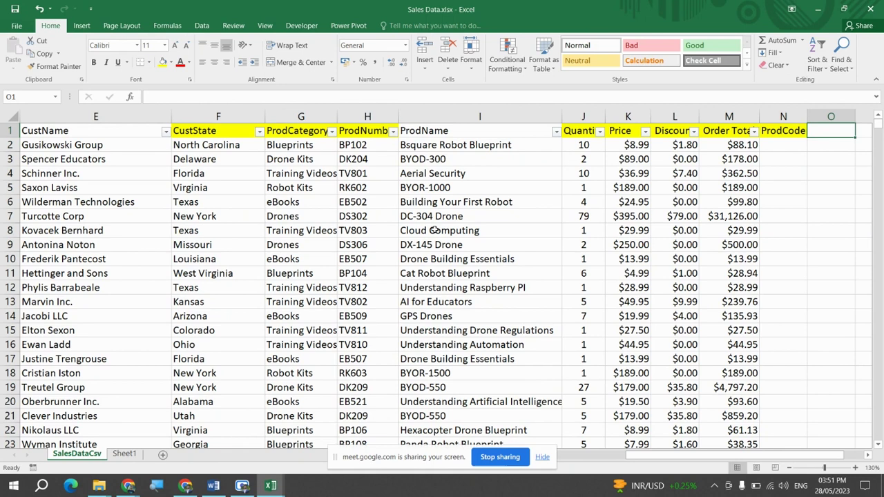
pyautogui.write('Pro')
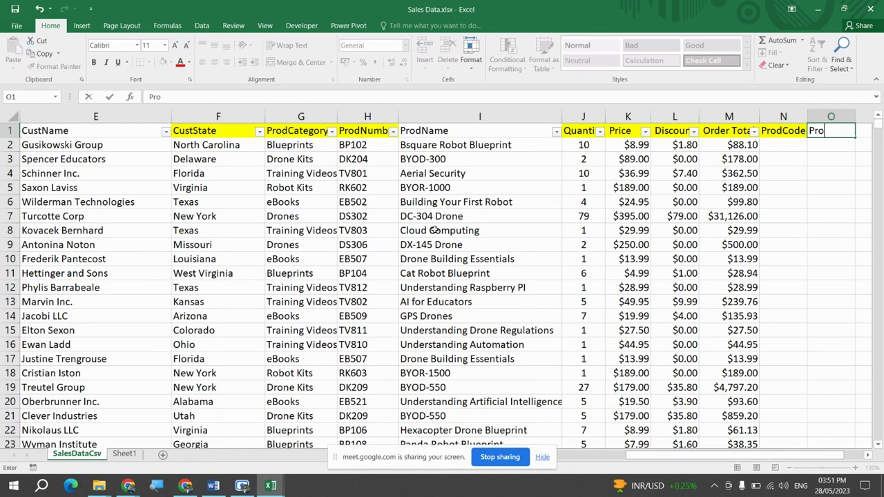
pyautogui.write('dNum')
pyautogui.hotkey('ctrl', 'Return')
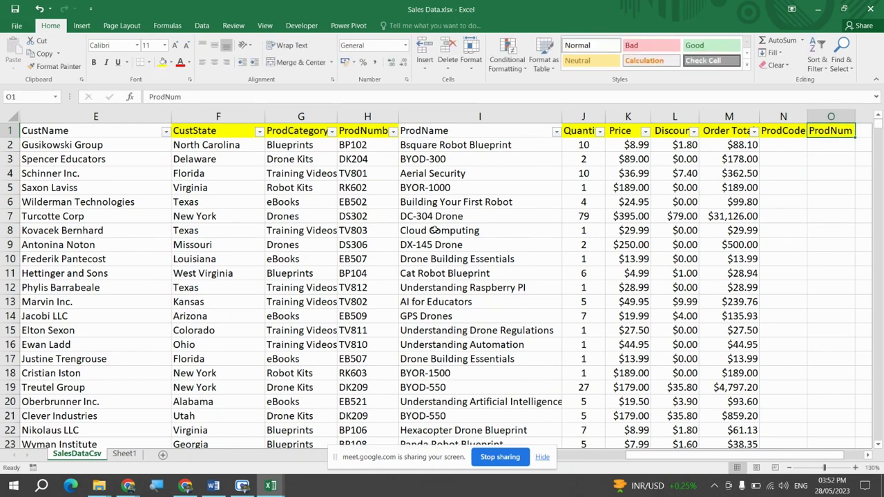
pyautogui.press('F2')
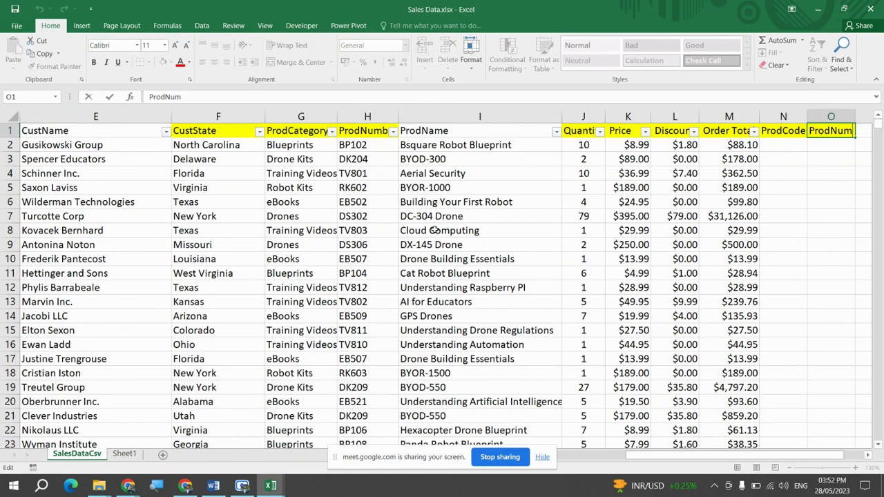
pyautogui.press('Home')
pyautogui.hotkey('shift', 'End')
pyautogui.hotkey('shift', 'Left')
pyautogui.hotkey('shift', 'Left')
pyautogui.hotkey('shift', 'Left')
pyautogui.press('Escape')
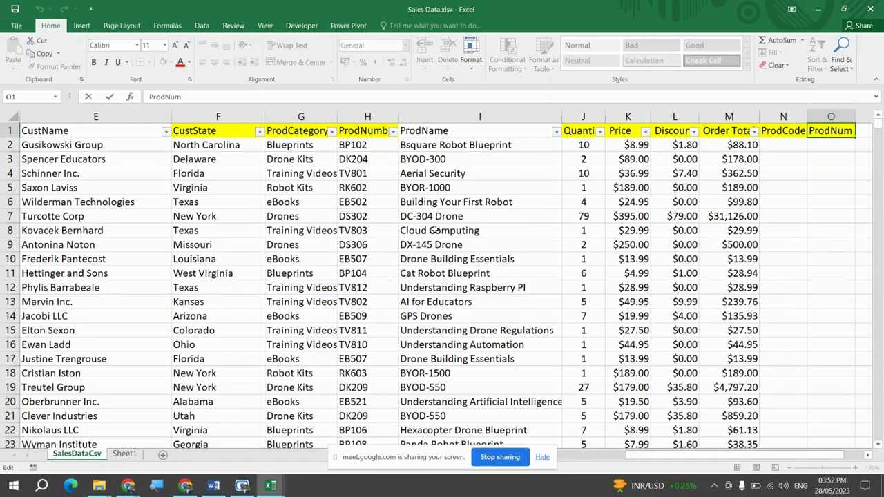
# Rename the header in cell N1 as CategoryCode.
pyautogui.press('Left')
pyautogui.press('F2')
pyautogui.press('Home')
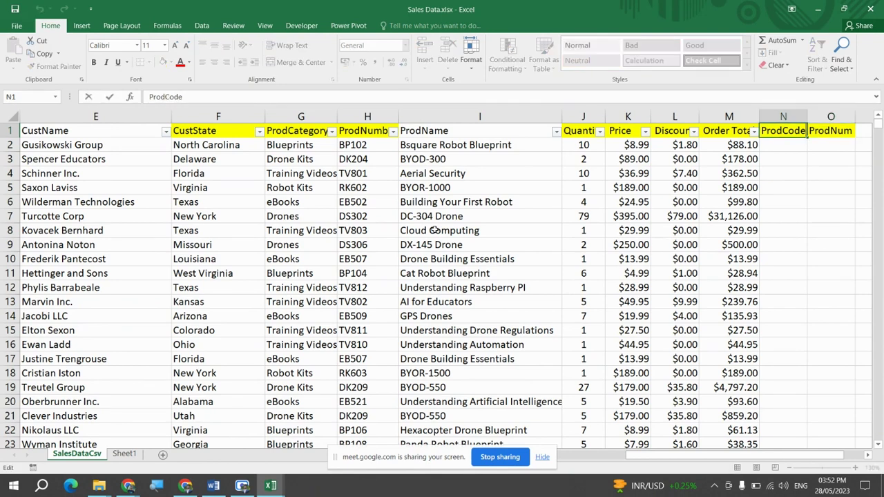
pyautogui.hotkey('shift', 'Right')
pyautogui.hotkey('shift', 'Right')
pyautogui.hotkey('shift', 'Right')
pyautogui.hotkey('shift', 'Right')
pyautogui.write('Catego')
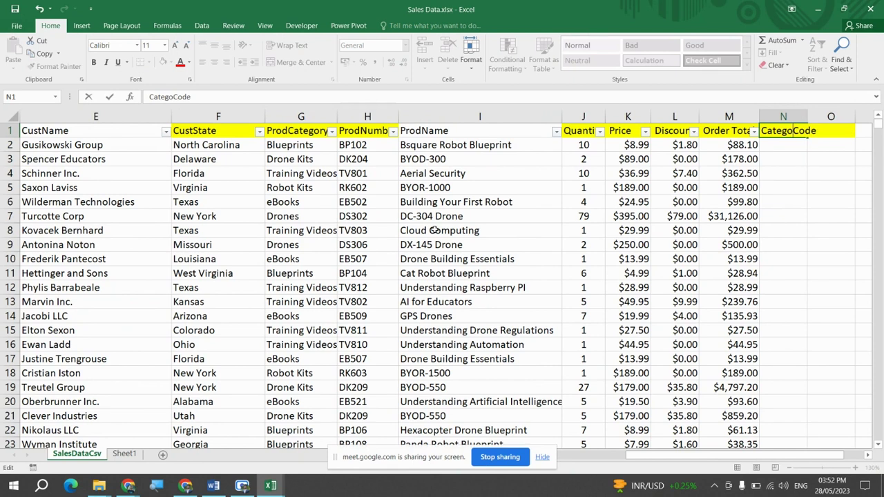
pyautogui.write('ry')
pyautogui.press('Tab')
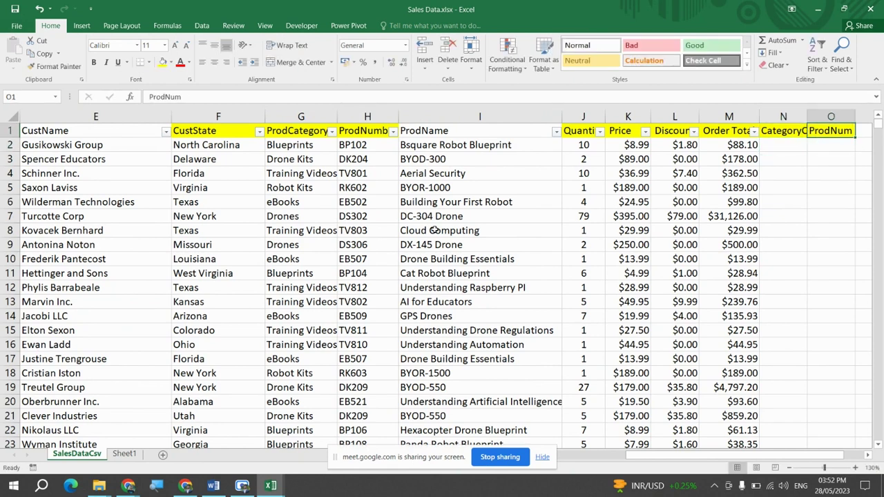
# Rename the header in cell O1 as ProdCode, with a capital C.
pyautogui.press('F2')
pyautogui.write('code')
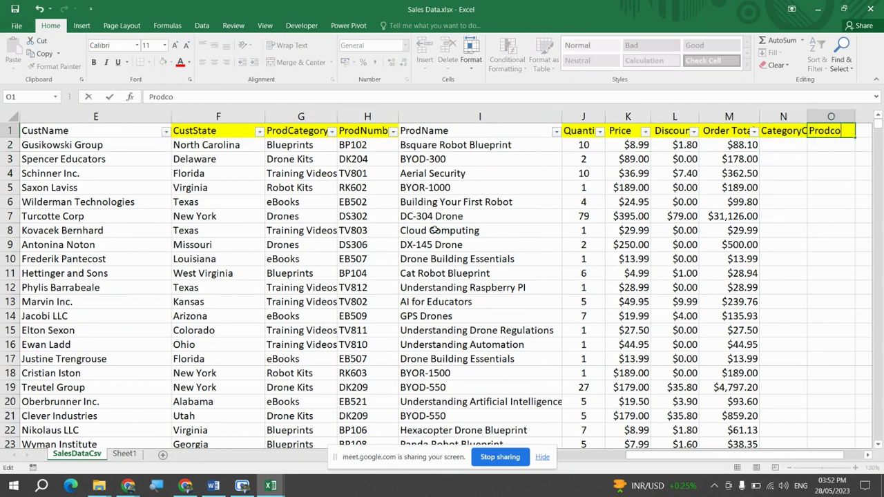
pyautogui.press('Return')
pyautogui.press('Right')
pyautogui.press('Up')
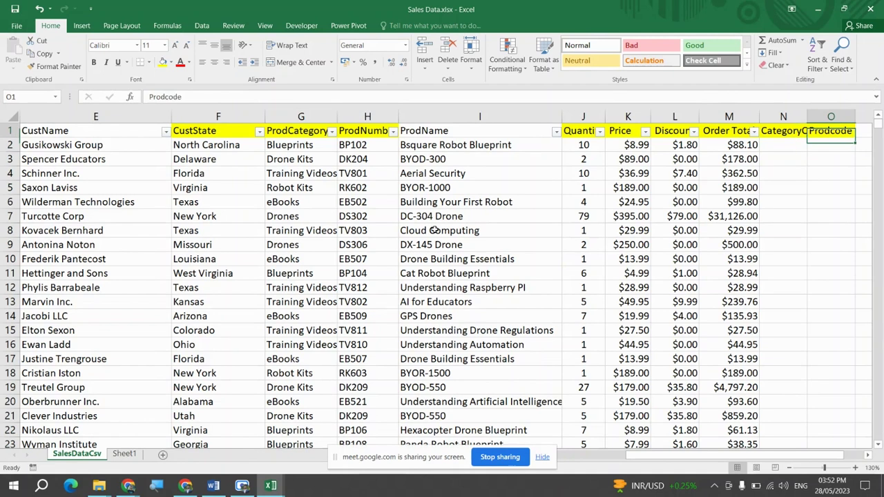
pyautogui.press('F2')
pyautogui.press('Left')
pyautogui.press('Left')
pyautogui.press('Left')
pyautogui.press('BackSpace')
pyautogui.write('C')
pyautogui.press('Return')
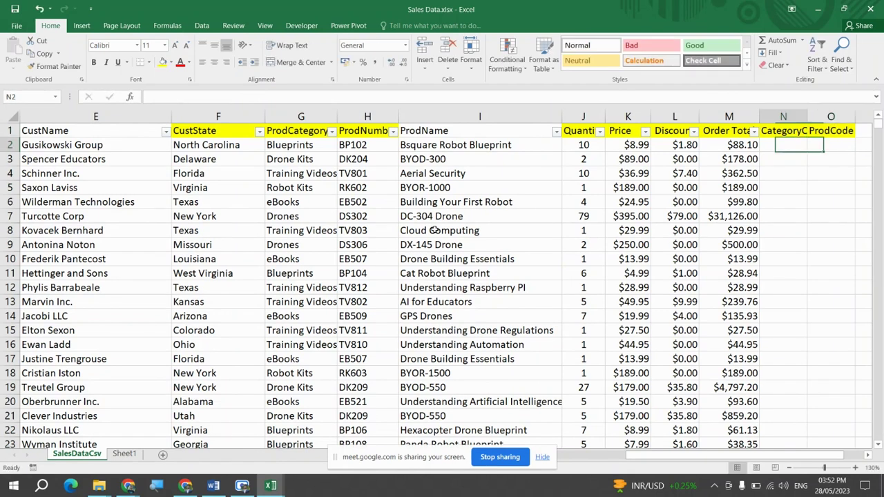
# Enter =LEFT(H2,2) in cell N2 to extract the two-letter category prefix from the product number.
pyautogui.press('Left')
pyautogui.write('=le')
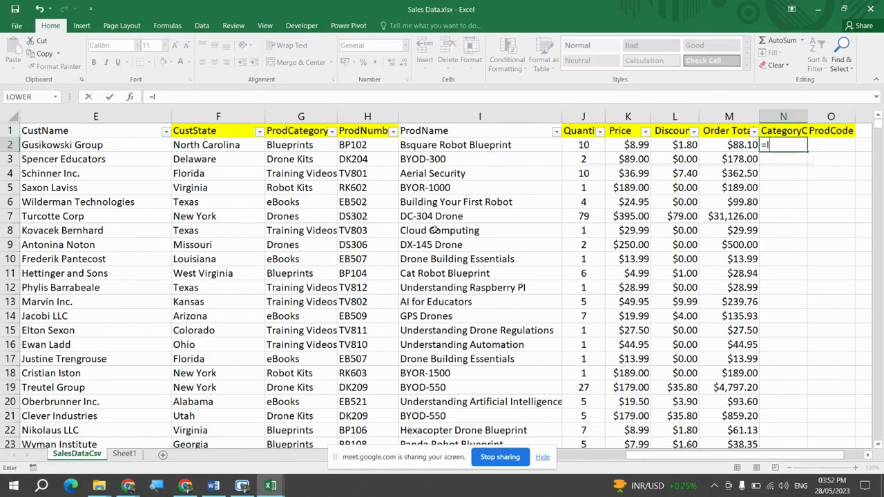
pyautogui.press('Tab')
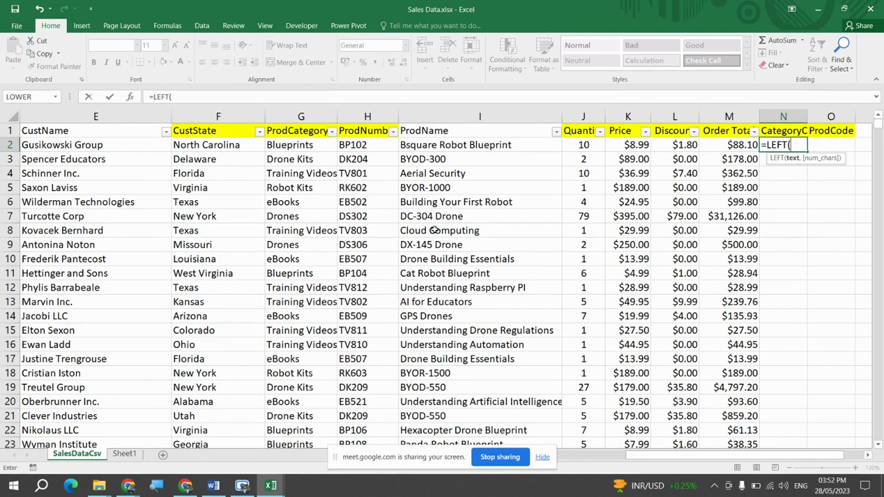
pyautogui.press('Left')
pyautogui.press('Left')
pyautogui.press('Left')
pyautogui.press('Left')
pyautogui.press('Left')
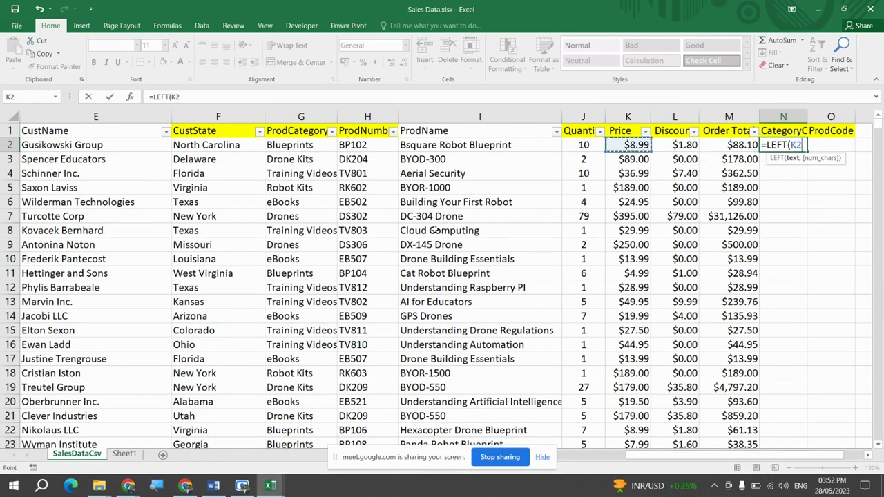
pyautogui.press('Left')
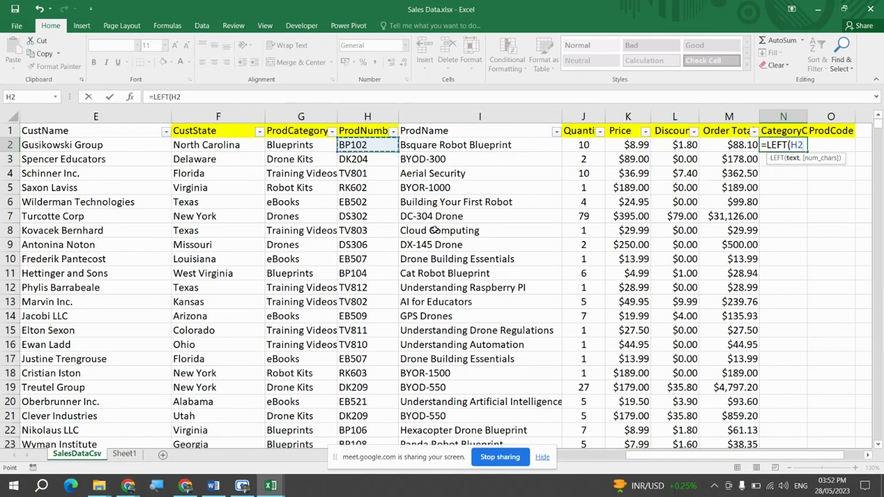
pyautogui.write(',')
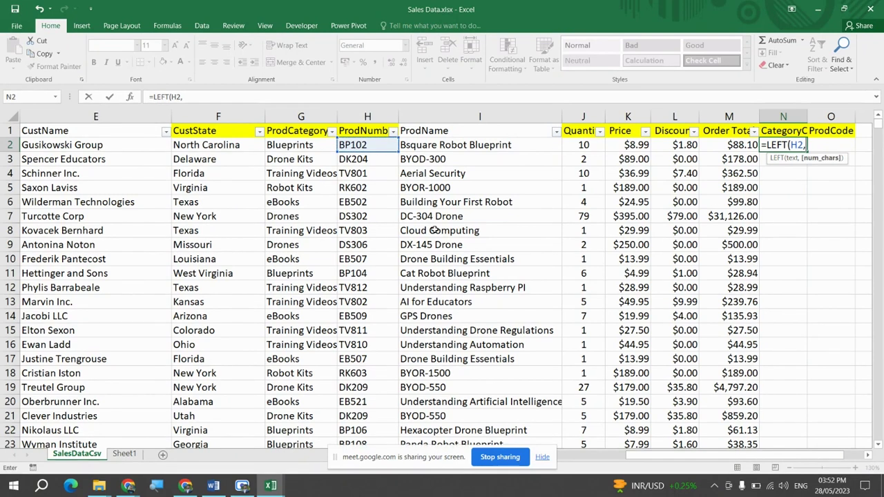
pyautogui.write('2)')
pyautogui.hotkey('ctrl', 'Return')
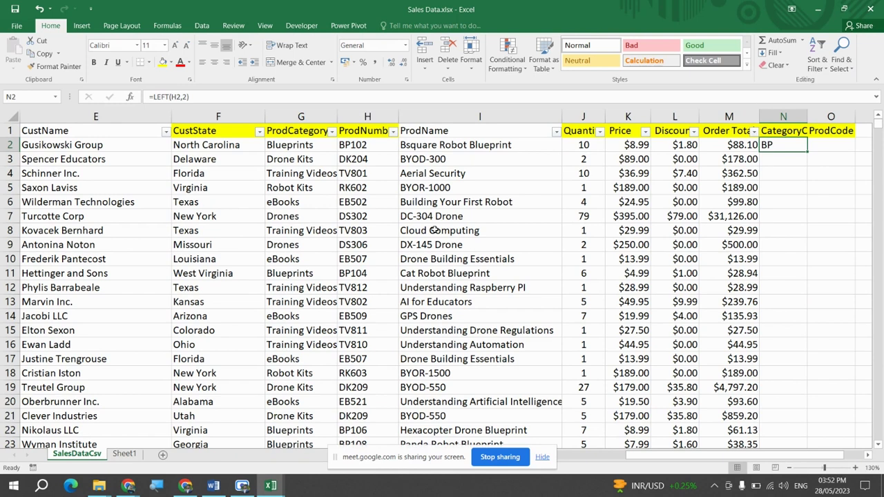
# Enter =RIGHT(H2,3) in cell O2 to extract the last three digits of the product number.
pyautogui.press('Right')
pyautogui.write('=ri')
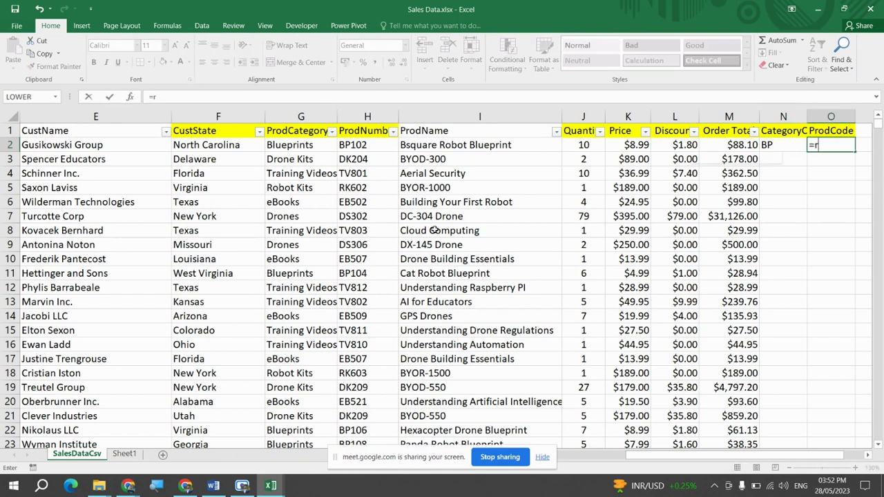
pyautogui.press('Tab')
pyautogui.press('Left')
pyautogui.press('Left')
pyautogui.press('Left')
pyautogui.press('Left')
pyautogui.press('Left')
pyautogui.press('Left')
pyautogui.press('Left')
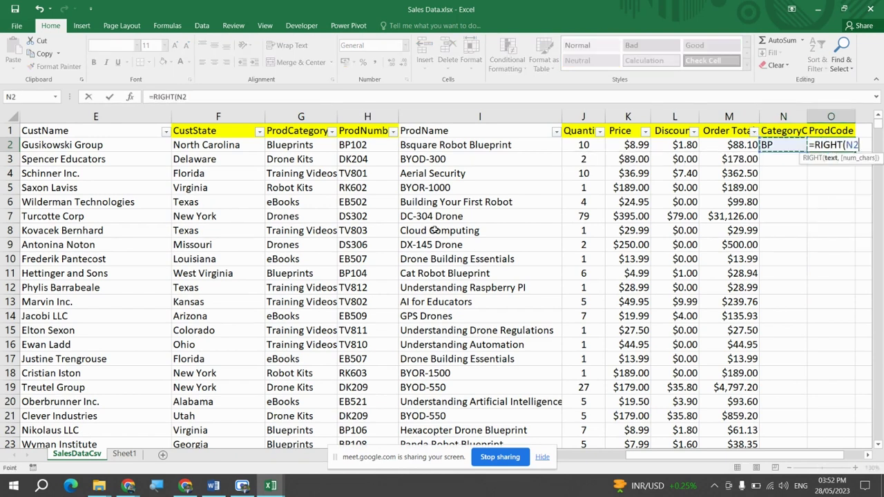
pyautogui.write(',3')
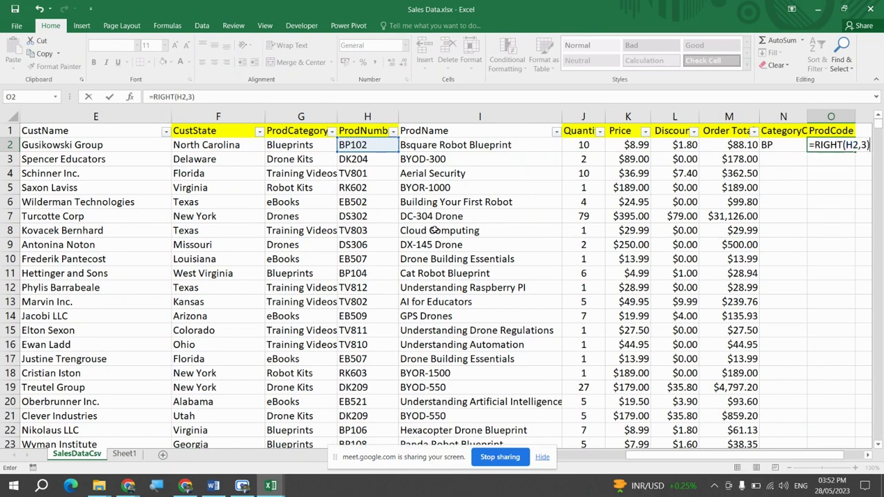
pyautogui.press('Return')
pyautogui.press('Up')
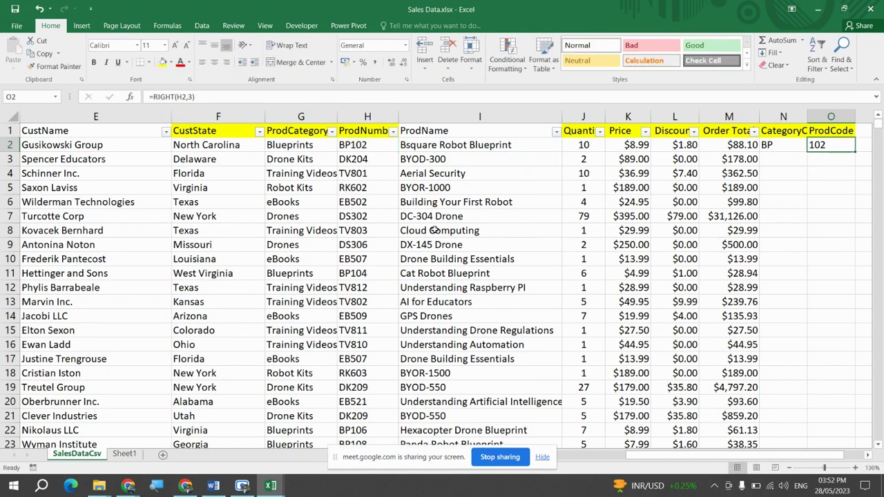
# Auto-fill the formulas in N2:O2 down both columns and check the last filled row.
pyautogui.press('Left')
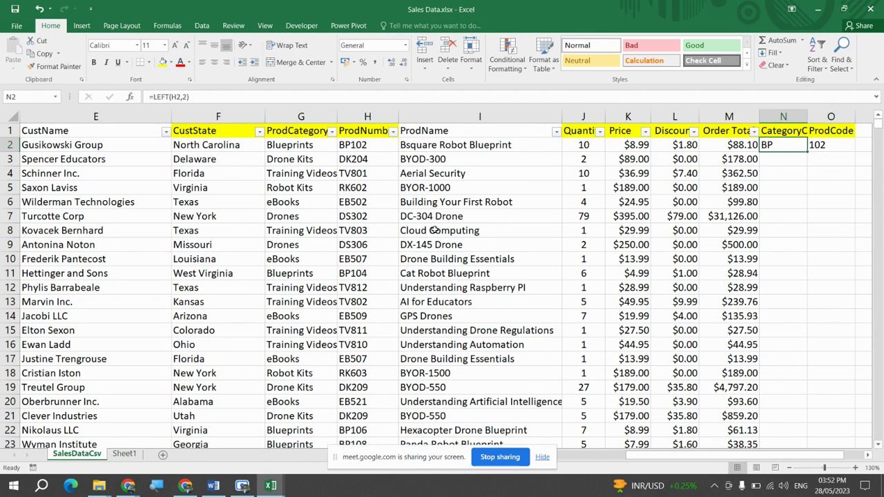
pyautogui.hotkey('shift', 'Right')
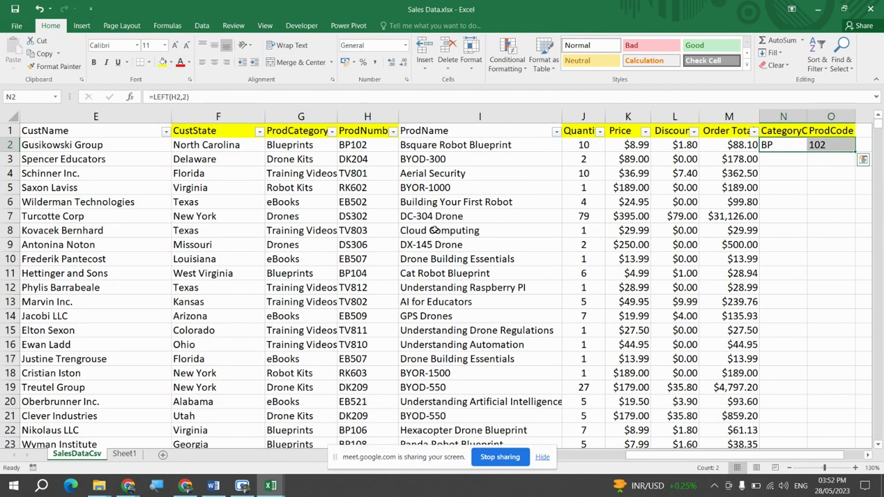
pyautogui.doubleClick(855, 154)
pyautogui.click(832, 263)
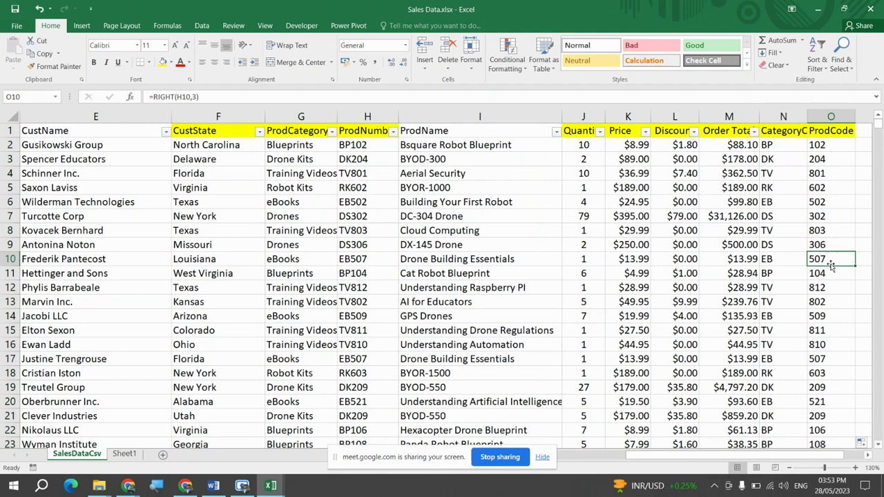
pyautogui.hotkey('ctrl', 'Down')
pyautogui.press('Left')
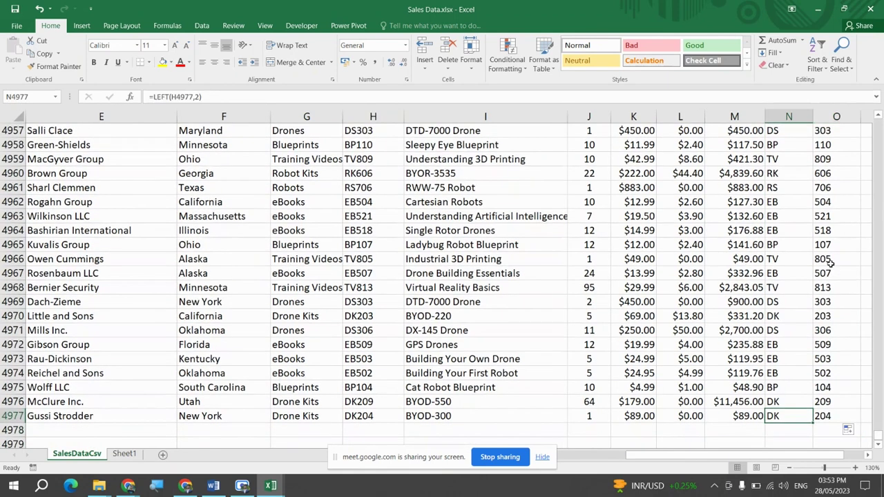
# Return to the first data row and undo the fill of the CategoryCode and ProdCode formulas.
pyautogui.press('Up')
pyautogui.hotkey('ctrl', 'Up')
pyautogui.press('Down')
pyautogui.hotkey('shift', 'Right')
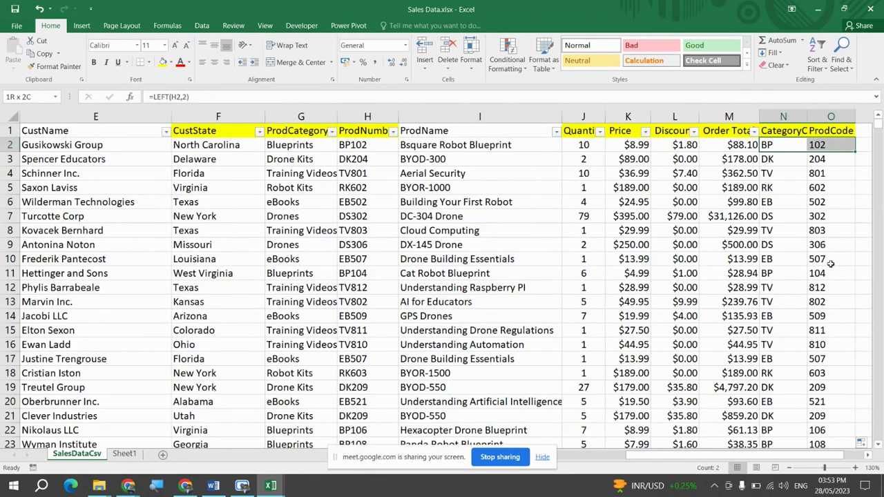
pyautogui.hotkey('ctrl', 'shift', 'Down')
pyautogui.hotkey('ctrl', 'z')
pyautogui.hotkey('ctrl', 'z')
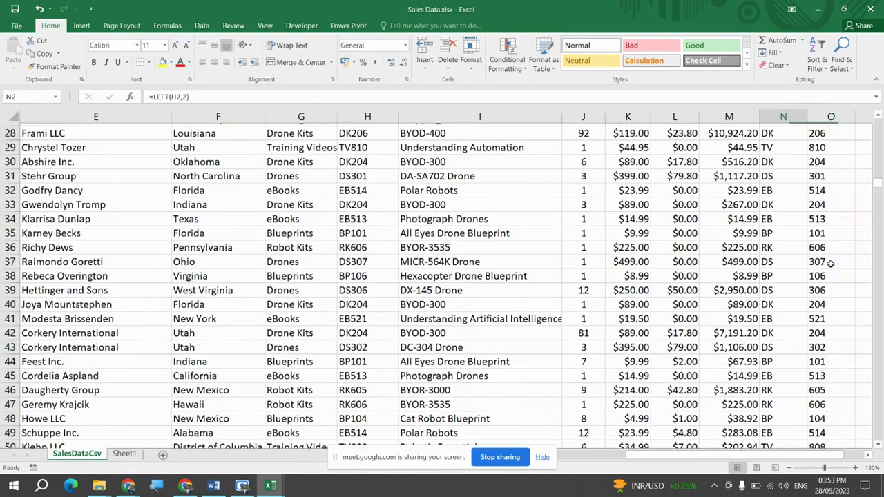
# Fill the CategoryCode and ProdCode formulas from row 2 down to row 4977 with Fill Down, then return to the header.
pyautogui.hotkey('ctrl', 'Down')
pyautogui.press('Right')
pyautogui.hotkey('shift', 'Right')
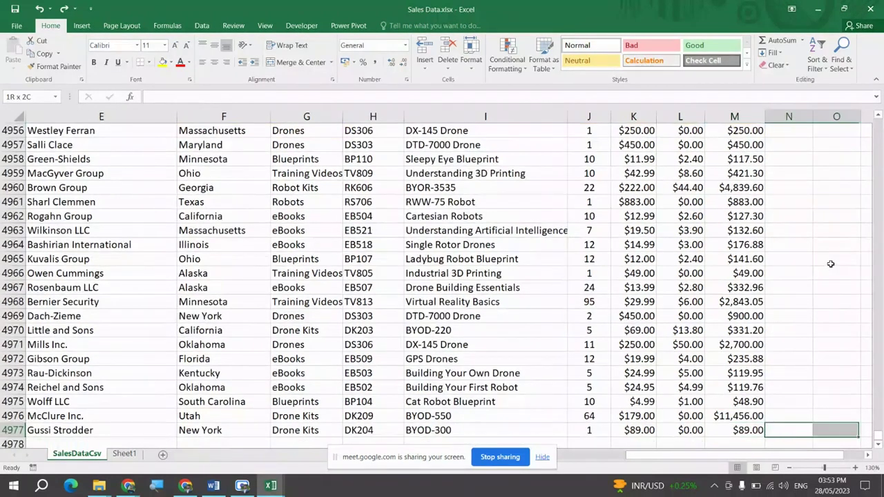
pyautogui.hotkey('ctrl', 'shift', 'Up')
pyautogui.hotkey('ctrl', 'd')
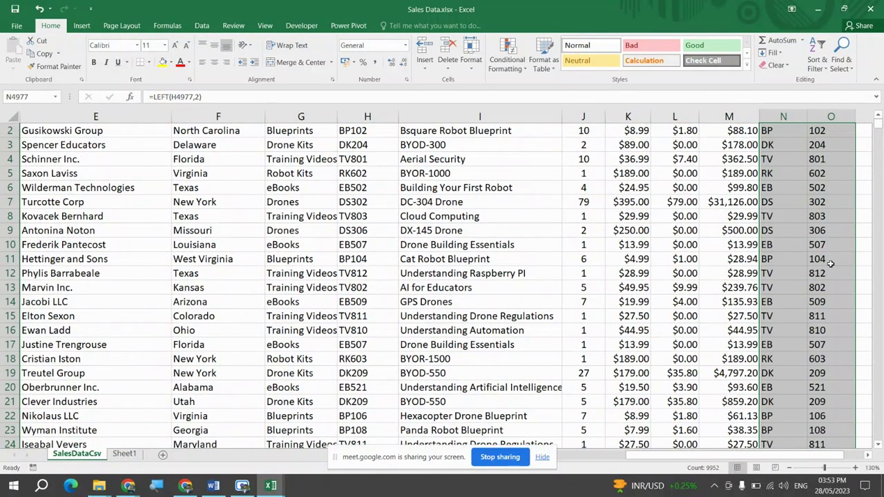
pyautogui.press('Up')
pyautogui.hotkey('ctrl', 'Up')
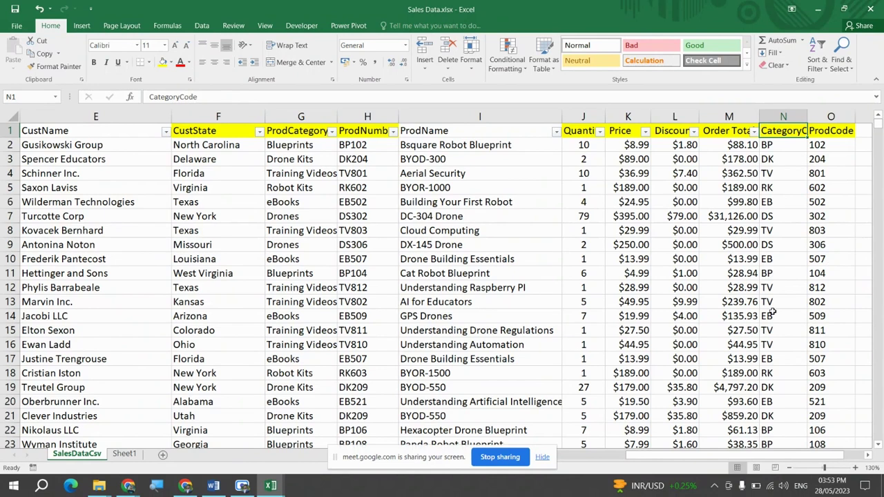
pyautogui.click(752, 202)
pyautogui.hotkey('ctrl', 'Up')
pyautogui.press('Right')
pyautogui.press('Right')
pyautogui.press('Left')
pyautogui.press('Down')
pyautogui.press('Up')
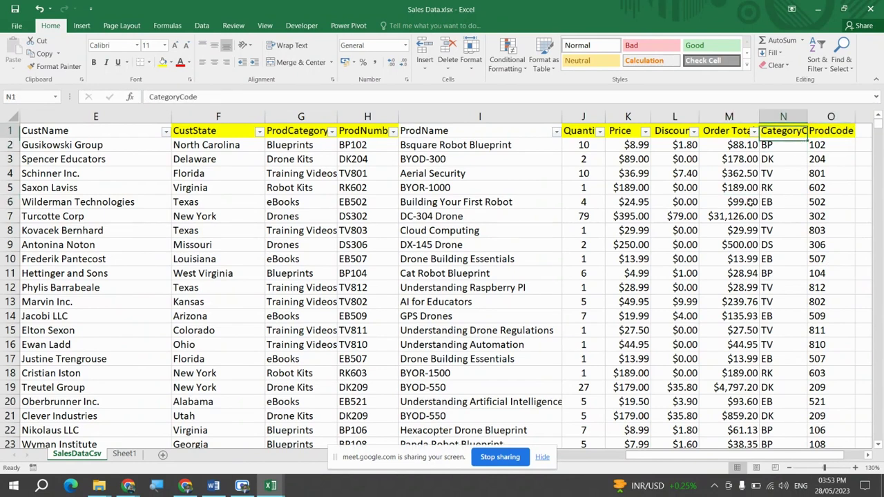
# Review the available categories in the ProdCategory filter list, leaving the filter unchanged.
pyautogui.press('Left')
pyautogui.press('Left')
pyautogui.press('Left')
pyautogui.press('Left')
pyautogui.press('Left')
pyautogui.press('Left')
pyautogui.press('Left')
pyautogui.hotkey('alt', 'Down')
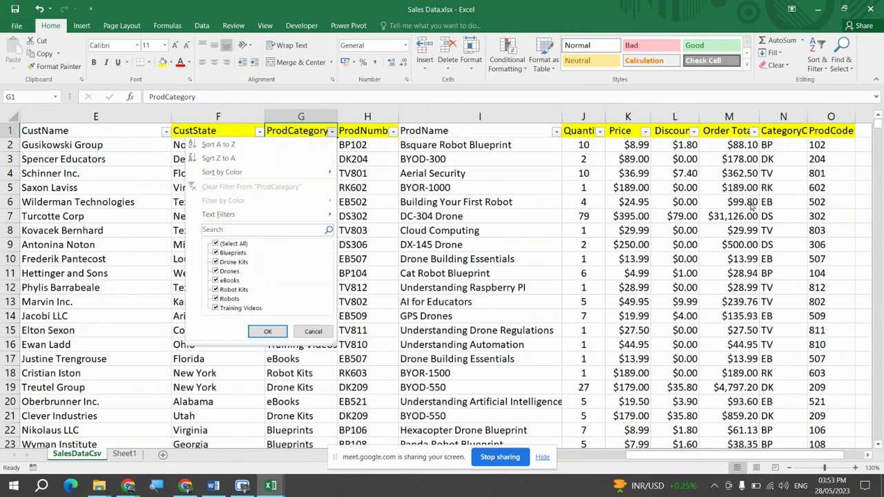
pyautogui.press('Escape')
# Filter the ProdCategory column to show only Blueprints.
pyautogui.press('Down')
pyautogui.press('Right')
pyautogui.press('Left')
pyautogui.press('Up')
pyautogui.hotkey('alt', 'Down')
pyautogui.press('Down')
pyautogui.press('space')
pyautogui.press('Down')
pyautogui.press('space')
pyautogui.press('Return')
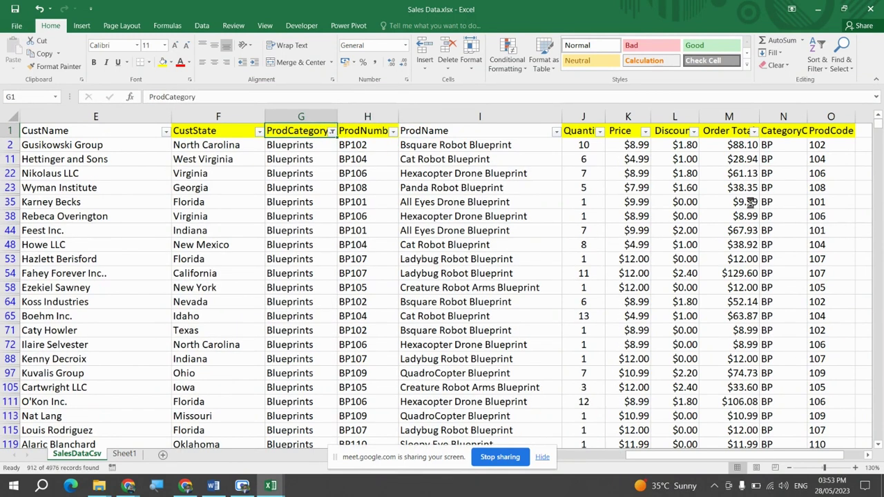
# Check the ProdNumber filter list for the product numbers belonging to Blueprints.
pyautogui.press('Right')
pyautogui.press('Down')
pyautogui.press('Up')
pyautogui.hotkey('alt', 'Down')
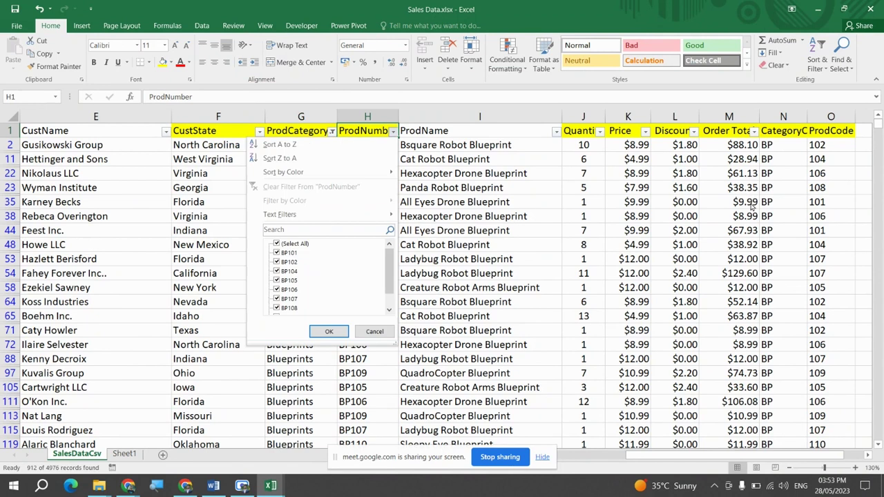
pyautogui.press('Down')
pyautogui.press('Down')
pyautogui.press('Down')
pyautogui.press('Escape')
# Switch the ProdCategory filter from Blueprints to Drone Kits only.
pyautogui.press('Left')
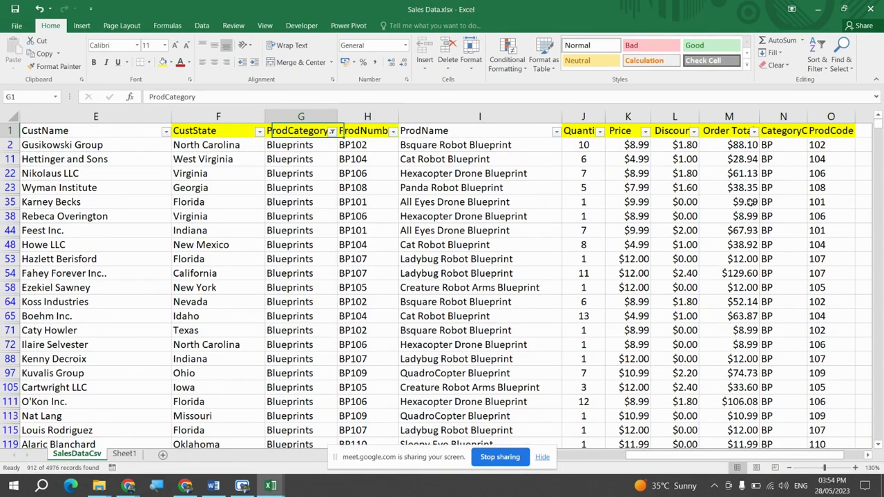
pyautogui.hotkey('alt', 'Down')
pyautogui.press('Down')
pyautogui.press('space')
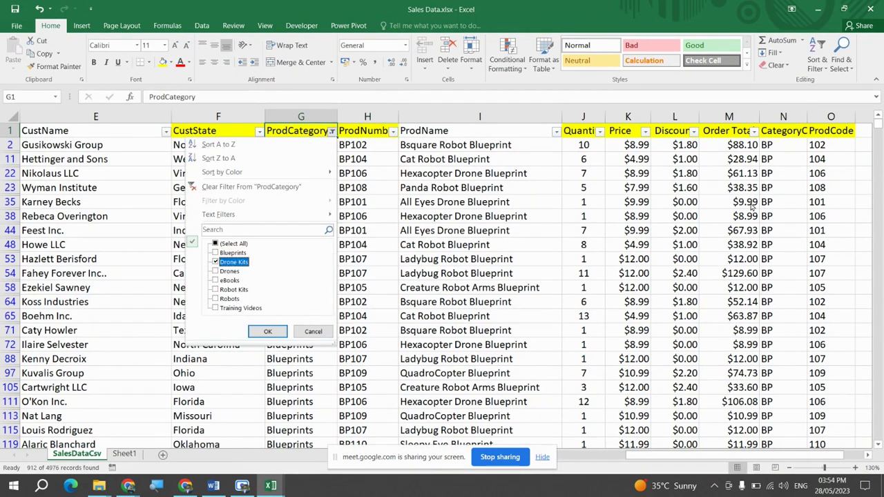
pyautogui.press('Down')
pyautogui.press('space')
pyautogui.press('Return')
# Check the ProdNumber filter list for the product numbers belonging to Drone Kits.
pyautogui.press('Right')
pyautogui.press('Down')
pyautogui.press('Up')
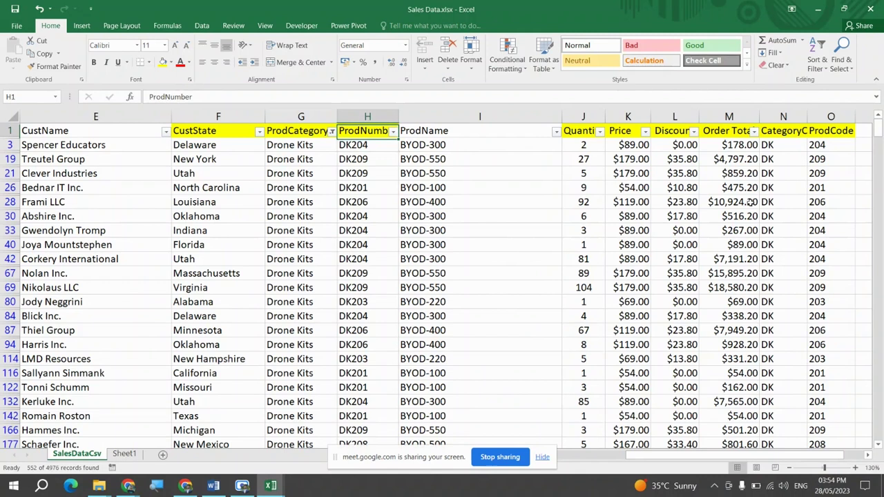
pyautogui.hotkey('alt', 'Down')
pyautogui.press('Escape')
# Clear the ProdCategory filter by selecting all categories again.
pyautogui.press('Left')
pyautogui.press('Down')
pyautogui.press('Up')
pyautogui.hotkey('alt', 'Down')
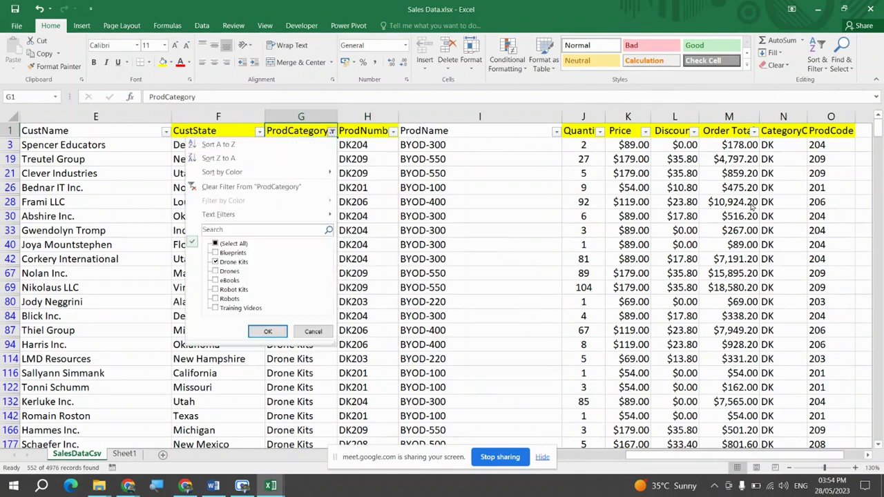
pyautogui.press('space')
pyautogui.press('Return')
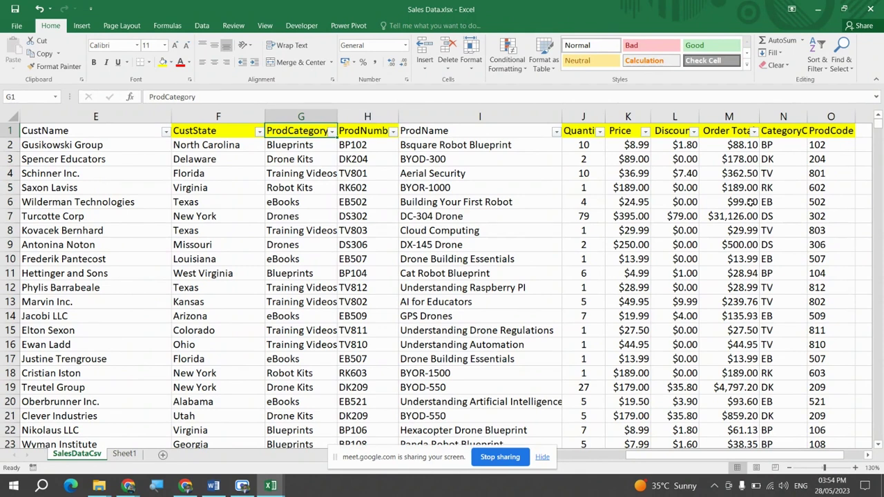
# Check the CategoryCode formula in N2 and the ProdCode formula in O2.
pyautogui.press('Right')
pyautogui.press('Right')
pyautogui.press('Right')
pyautogui.press('Right')
pyautogui.press('Right')
pyautogui.press('Right')
pyautogui.press('Right')
pyautogui.press('Right')
pyautogui.press('Down')
pyautogui.press('Left')
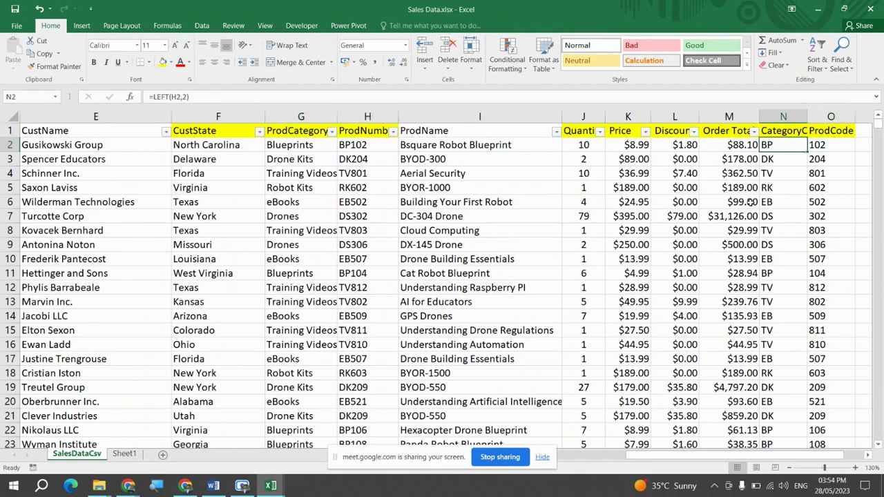
pyautogui.press('Right')
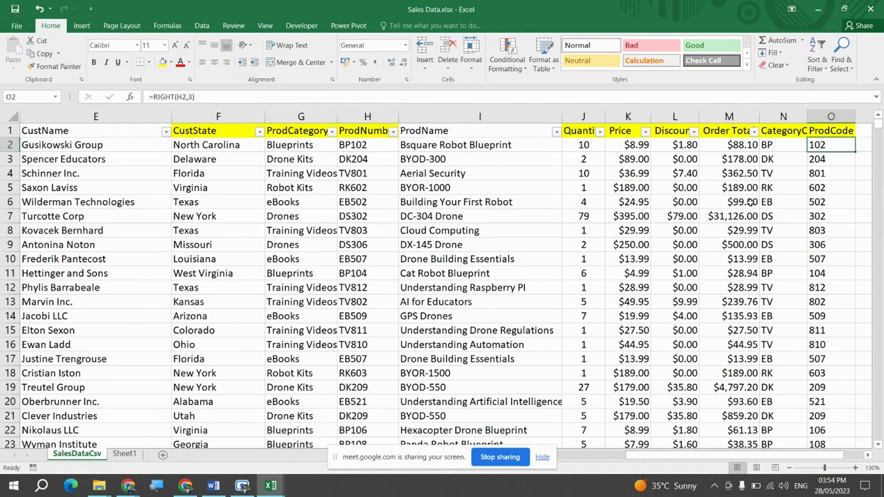
# Convert the CategoryCode and ProdCode formulas in N2:O4977 to static values by copying and pasting them in place as values.
pyautogui.press('Left')
pyautogui.hotkey('shift', 'Right')
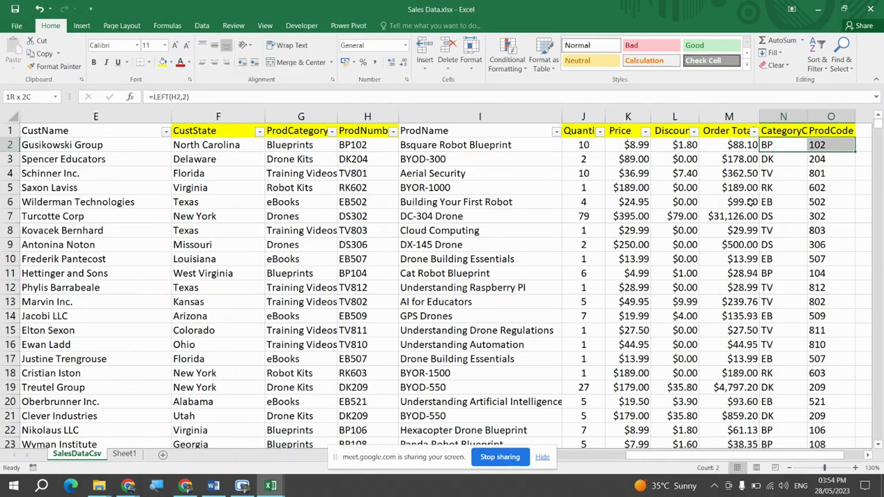
pyautogui.hotkey('ctrl', 'shift', 'Down')
pyautogui.hotkey('ctrl', 'c')
pyautogui.hotkey('ctrl', 'alt', 'v')
pyautogui.press('v')
pyautogui.press('Return')
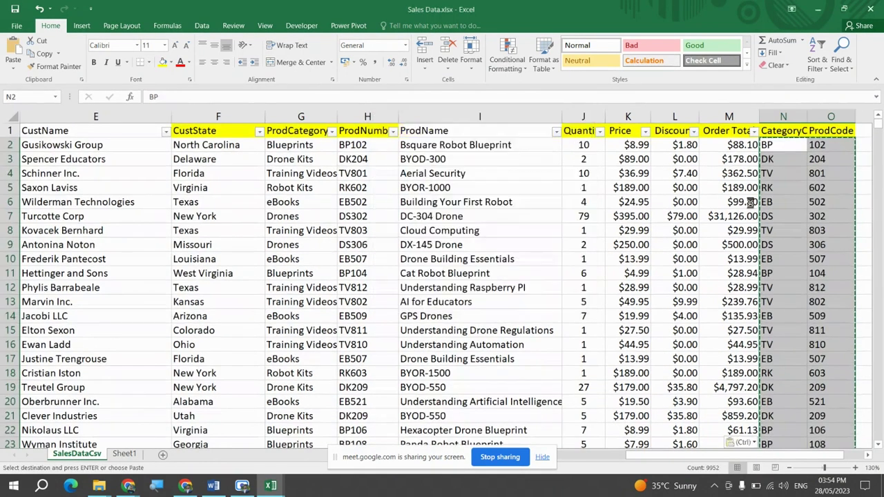
pyautogui.press('Up')
pyautogui.press('Escape')
# Return to cell A1, consult the formatting topics in the Advance Excel Training Syllabus Word document, and switch back to the Sales Data workbook.
pyautogui.press('Left')
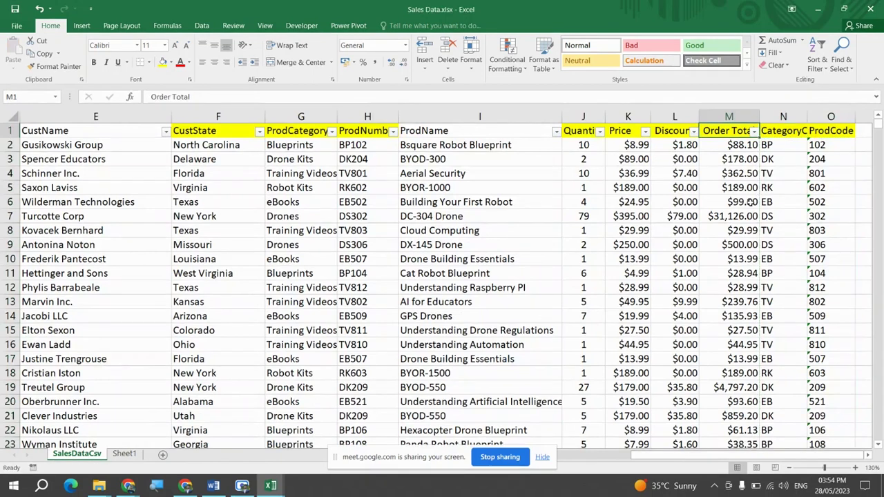
pyautogui.press('Left')
pyautogui.hotkey('ctrl', 'Left')
pyautogui.press('Right')
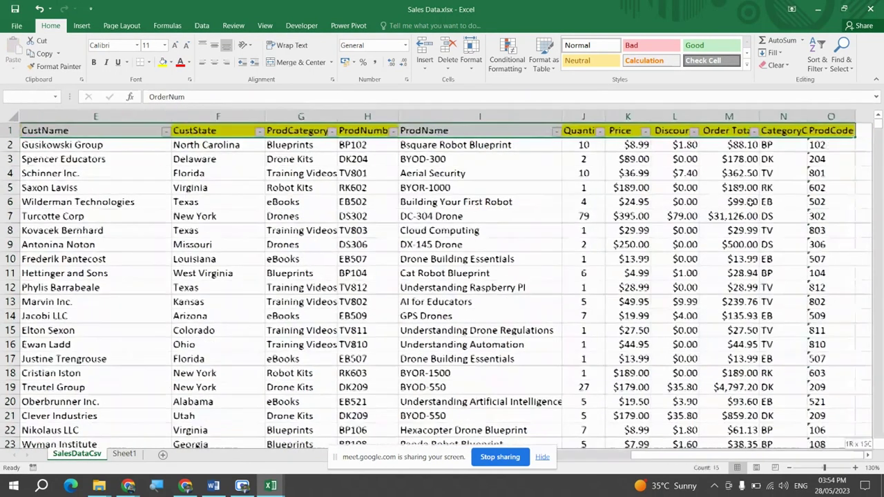
pyautogui.press('Left')
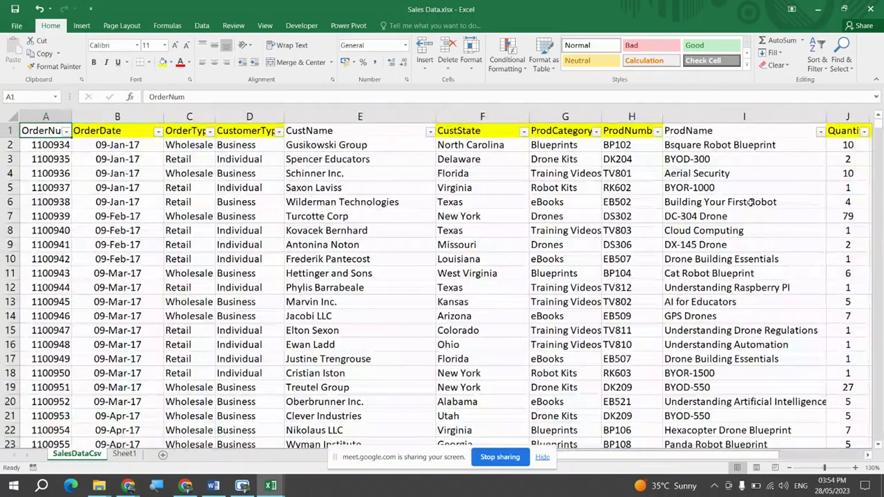
pyautogui.hotkey('alt', 'Tab')
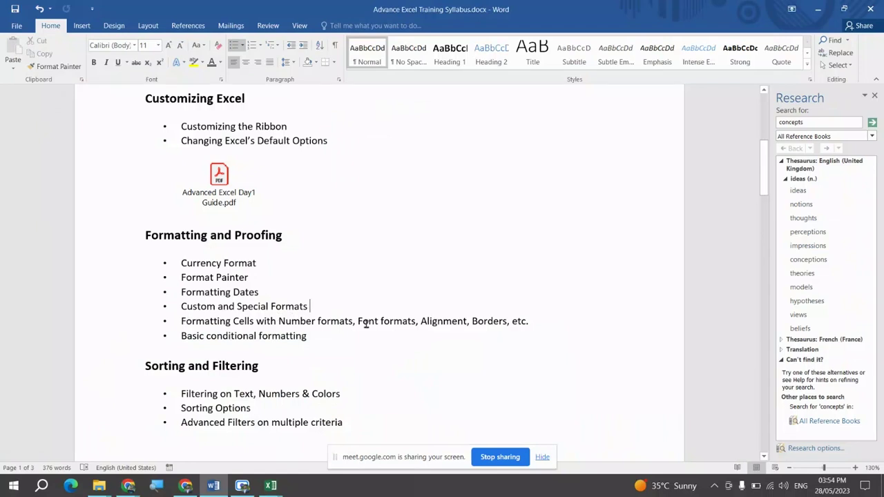
pyautogui.hotkey('alt', 'Tab')
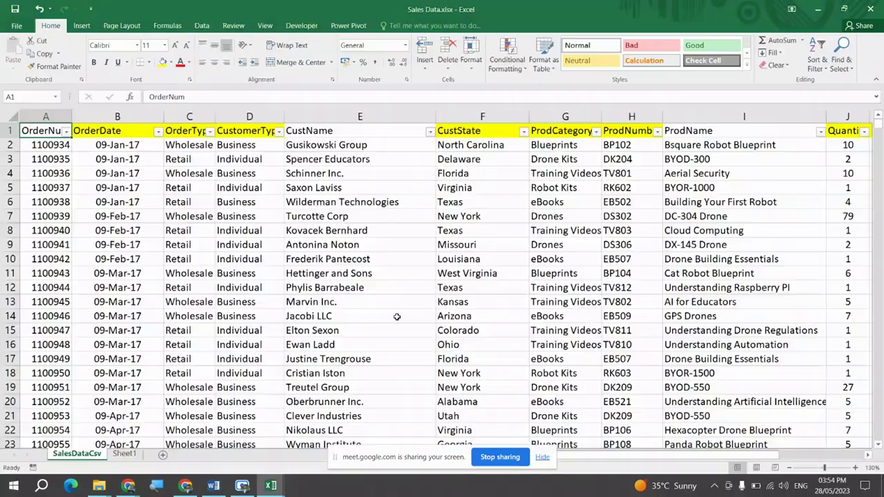
# Move along the headers to the Quantity column and examine its data down to the last row, 4977.
pyautogui.press('Right')
pyautogui.press('Right')
pyautogui.press('Right')
pyautogui.press('Right')
pyautogui.press('Right')
pyautogui.press('Right')
pyautogui.press('Right')
pyautogui.press('Right')
pyautogui.press('Right')
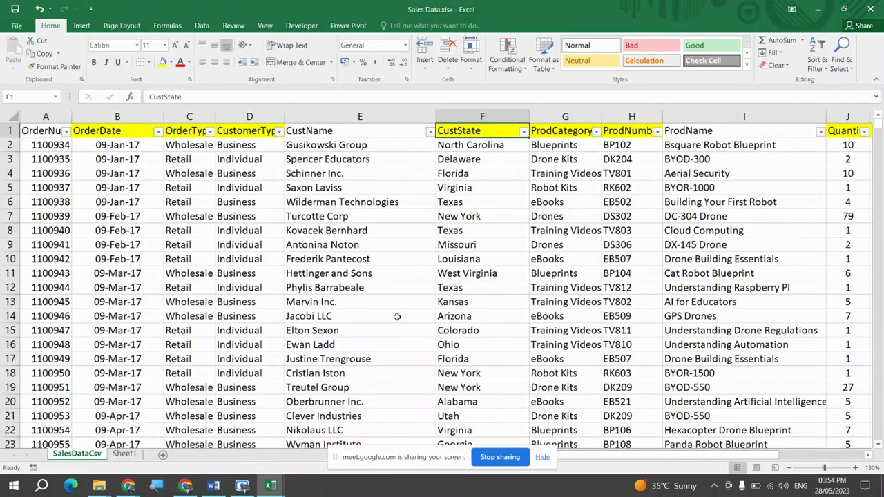
pyautogui.press('Down')
pyautogui.hotkey('ctrl', 'Down')
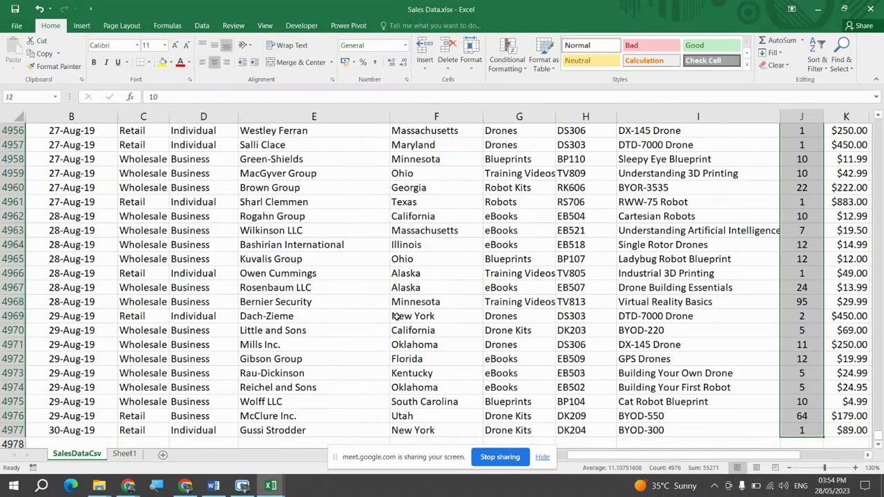
# Return to the header row, recheck the cell formatting topics in the Word syllabus, and come back to the Excel workbook.
pyautogui.hotkey('ctrl', 'Up')
pyautogui.press('Left')
pyautogui.press('Left')
pyautogui.press('Left')
pyautogui.hotkey('alt', 'Tab')
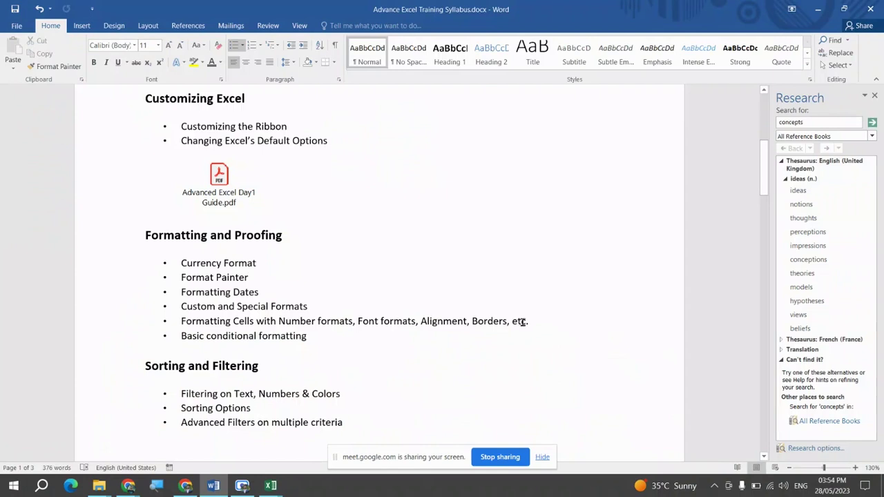
pyautogui.hotkey('alt', 'Tab')
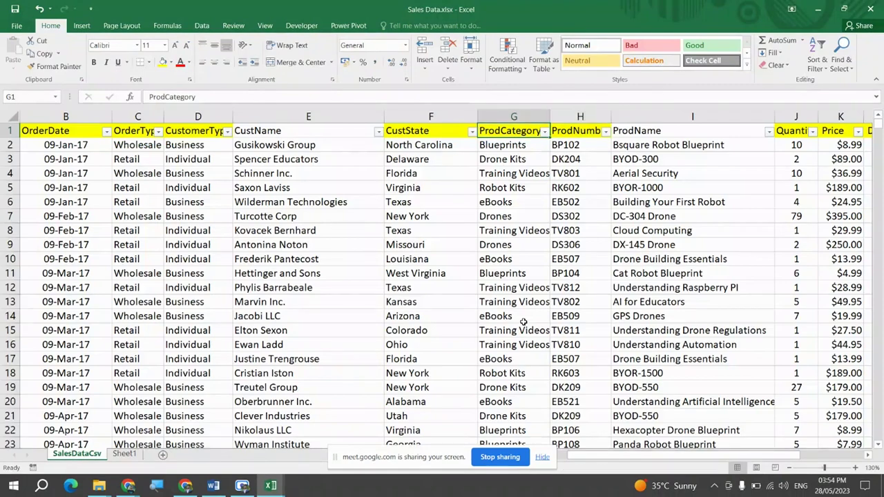
pyautogui.hotkey('ctrl', 'shift', 'Down')
pyautogui.hotkey('ctrl', 'a')
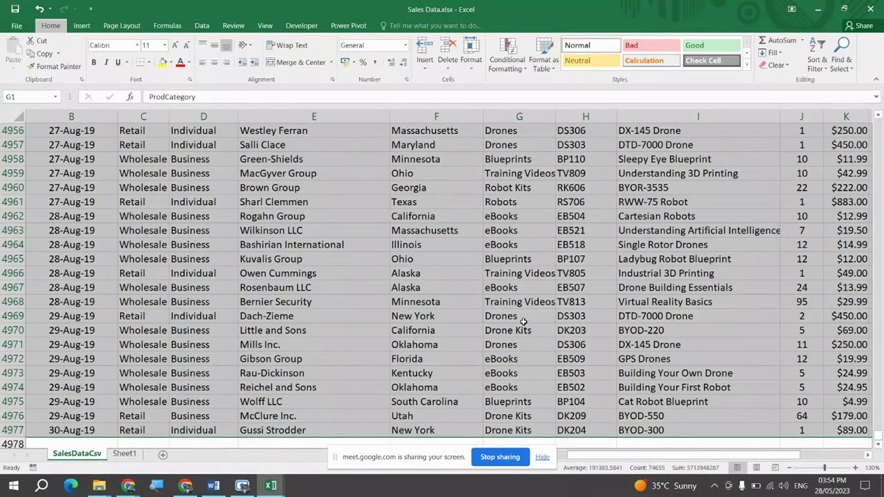
pyautogui.press('Right')
pyautogui.press('Right')
pyautogui.press('Left')
pyautogui.press('Left')
pyautogui.press('Left')
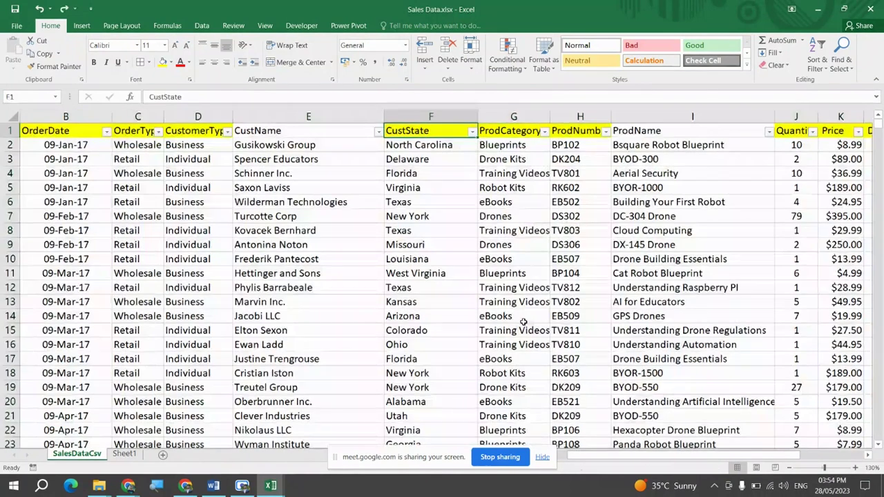
pyautogui.hotkey('ctrl', 'shift', 'Down')
pyautogui.hotkey('ctrl', 'a')
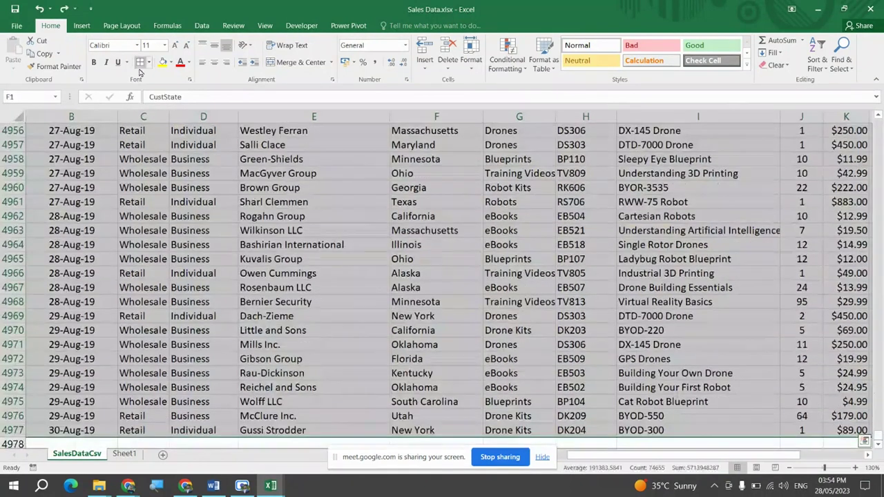
pyautogui.hotkey('ctrl', 'BackSpace')
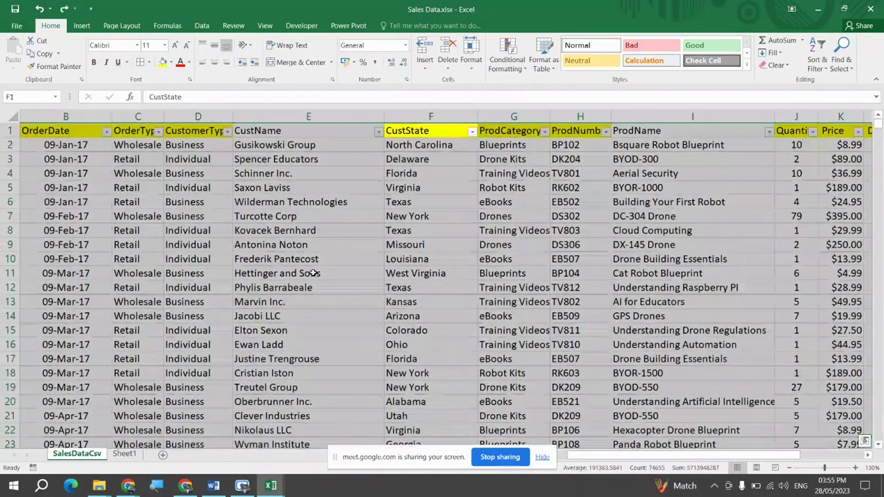
# Apply a bottom border to the whole sales data range, then undo it.
pyautogui.click(279, 272)
pyautogui.hotkey('ctrl', 'Down')
pyautogui.press('Right')
pyautogui.press('Right')
pyautogui.press('Right')
pyautogui.press('Right')
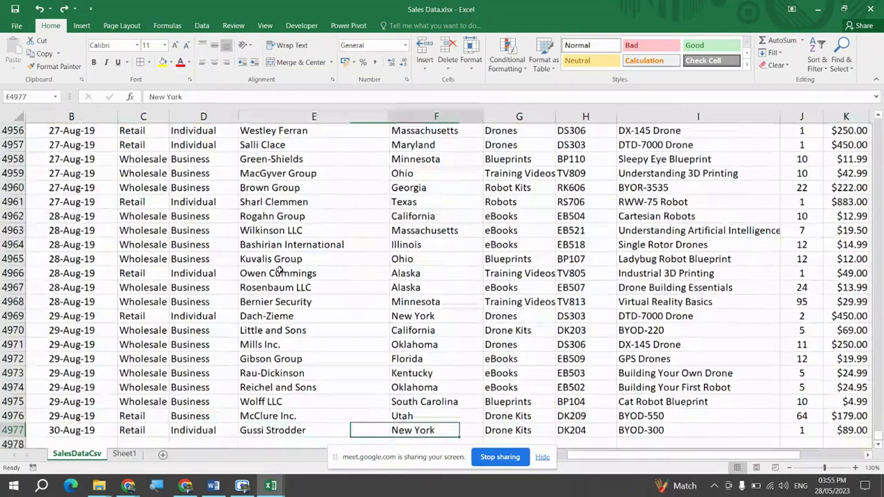
pyautogui.hotkey('ctrl', 'a')
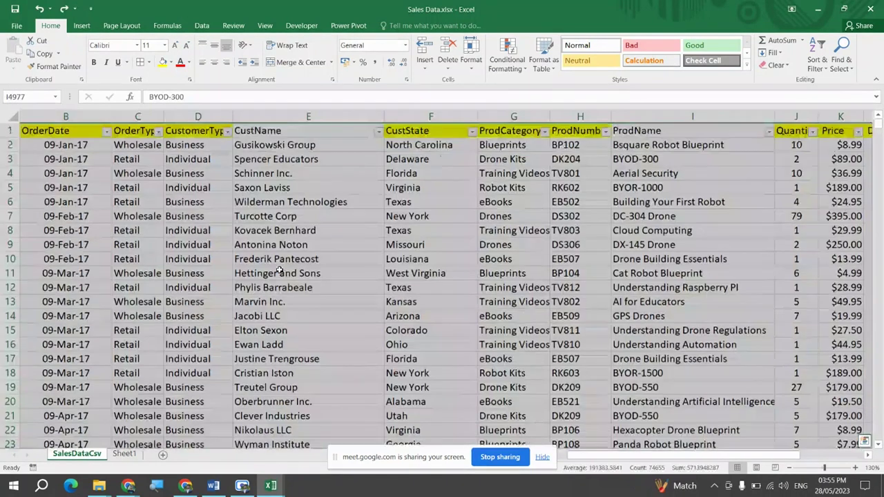
pyautogui.click(149, 62)
pyautogui.click(191, 89)
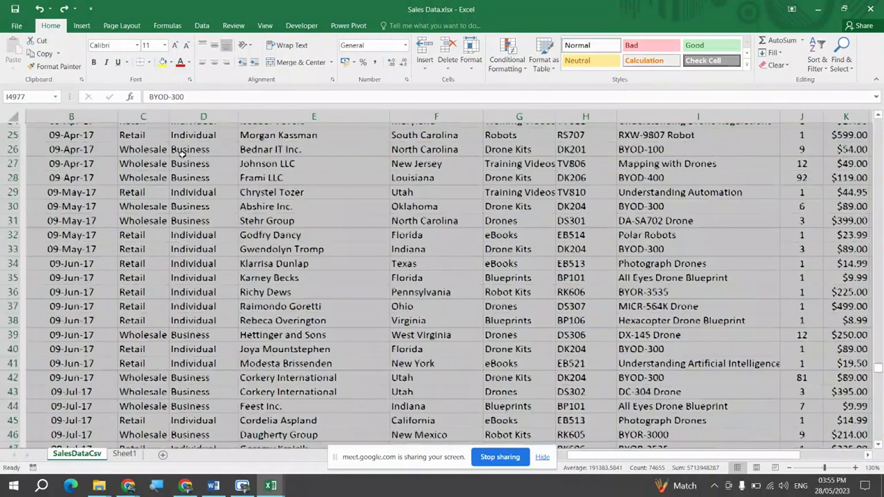
pyautogui.hotkey('ctrl', 'BackSpace')
pyautogui.click(350, 190)
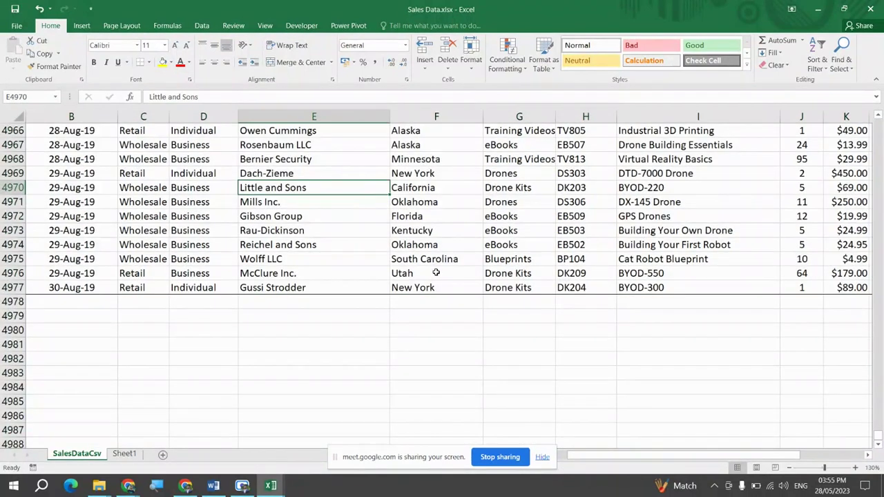
pyautogui.hotkey('ctrl', 'z')
pyautogui.click(223, 187)
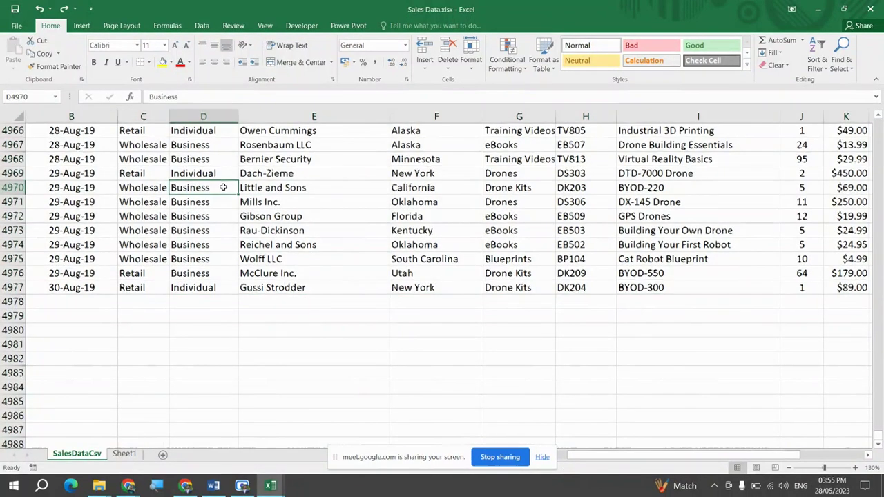
# Select the full data range A1:O4977 and apply a top border to it.
pyautogui.hotkey('ctrl', 'Home')
pyautogui.hotkey('ctrl', 'shift', 'End')
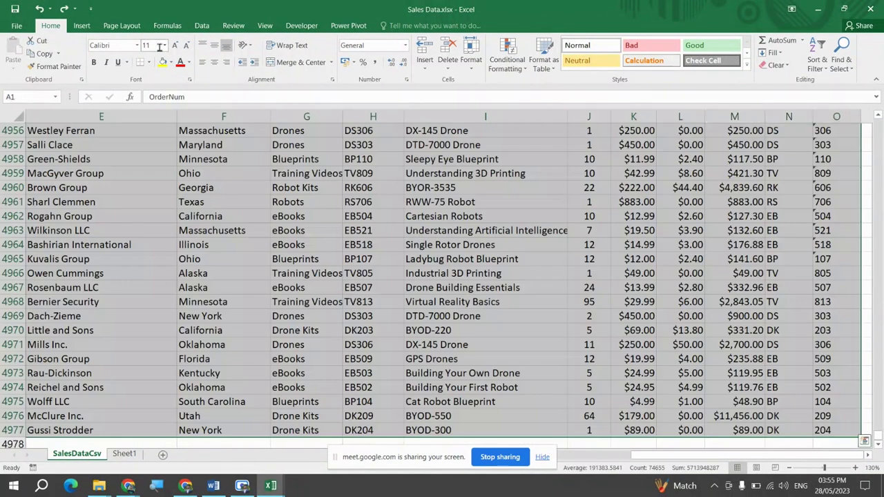
pyautogui.click(148, 63)
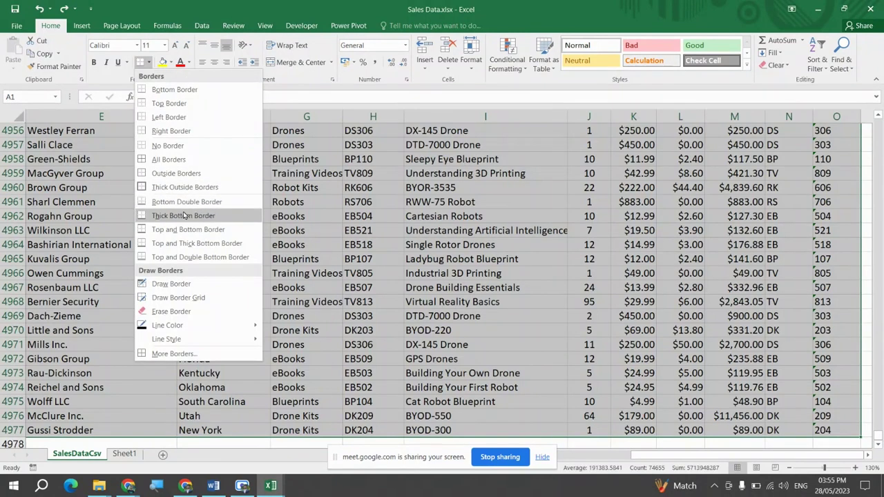
pyautogui.click(184, 103)
# Select the header row A1:O1 and make its text bold.
pyautogui.hotkey('ctrl', 'shift', 'Up')
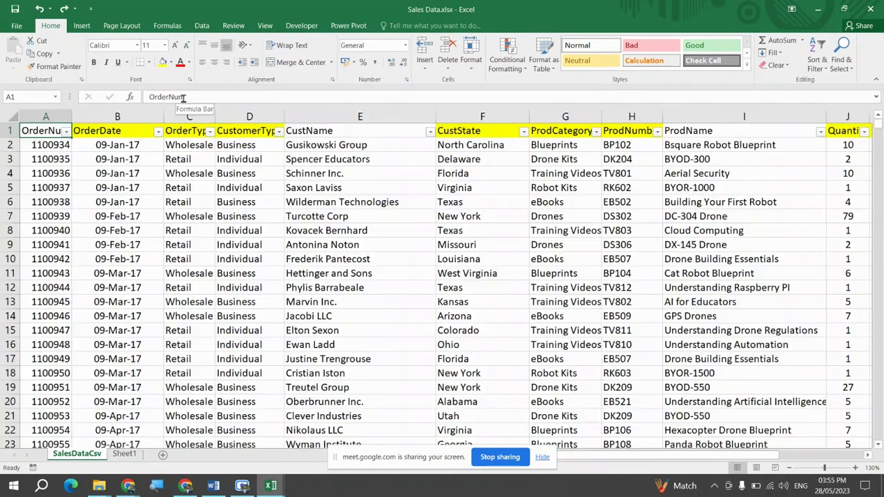
pyautogui.press('Down')
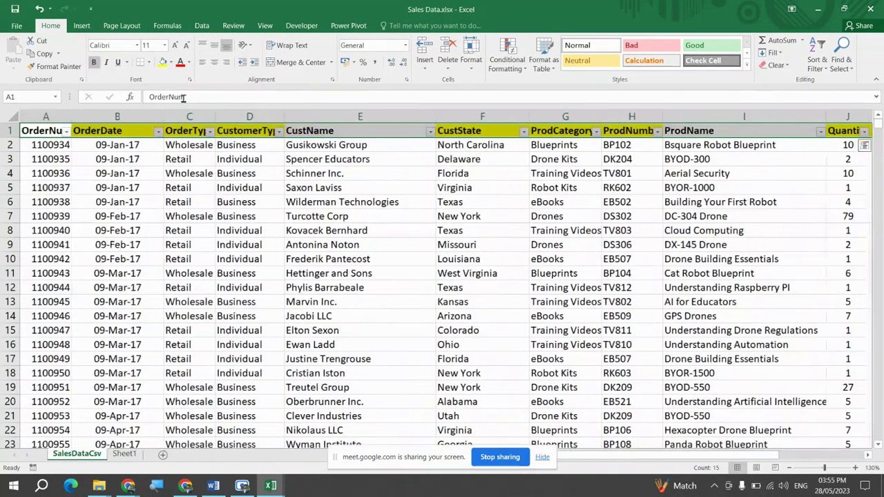
# Copy the first data row A2:O2 and paste only its formats onto all data rows down to row 4977.
pyautogui.press('Up')
pyautogui.hotkey('ctrl', 'shift', 'Right')
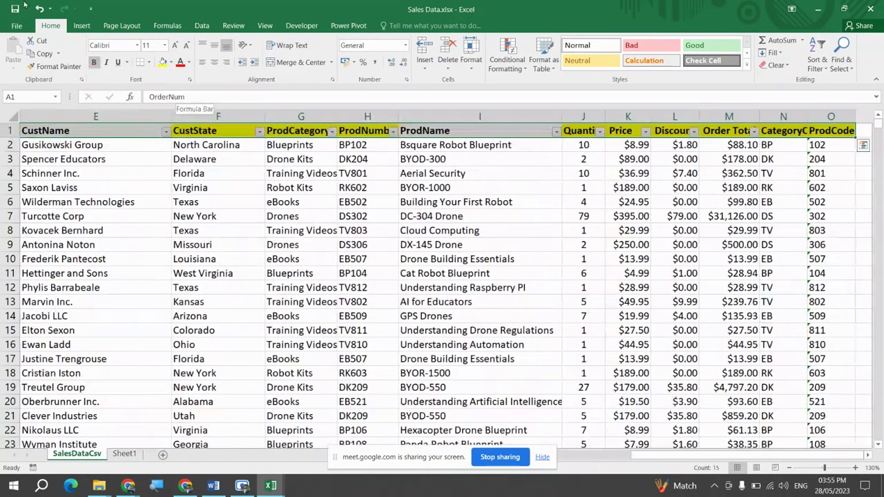
pyautogui.press('Down')
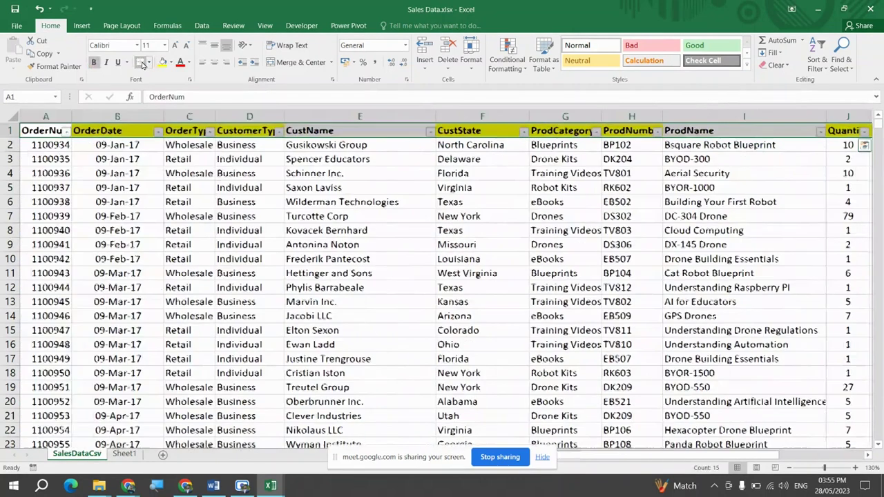
pyautogui.hotkey('ctrl', 'shift', 'Right')
pyautogui.hotkey('ctrl', 'BackSpace')
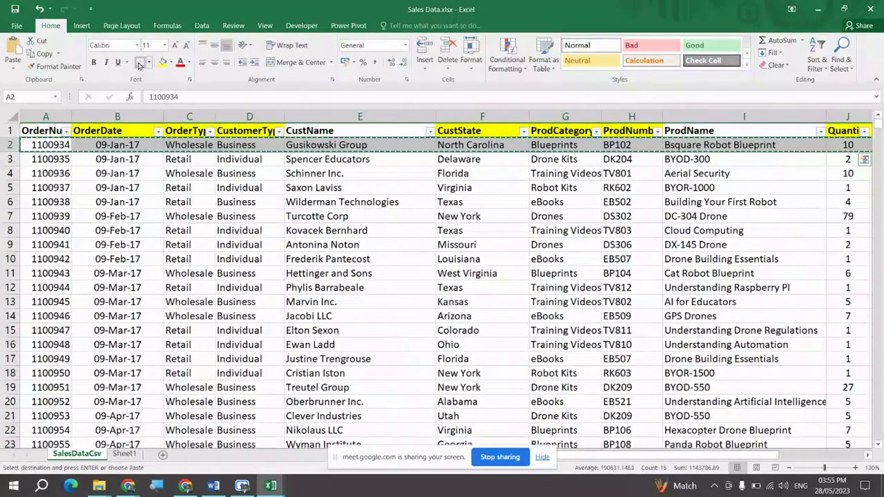
pyautogui.hotkey('ctrl', 'shift', 'Down')
pyautogui.hotkey('ctrl', 'c')
pyautogui.hotkey('ctrl', 'BackSpace')
pyautogui.hotkey('ctrl', 'alt', 'v')
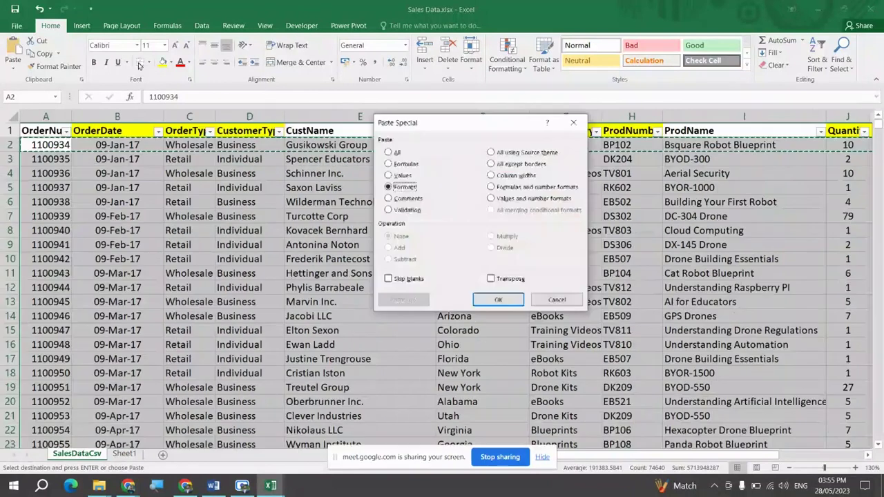
pyautogui.press('t')
pyautogui.press('Return')
pyautogui.hotkey('shift', 'BackSpace')
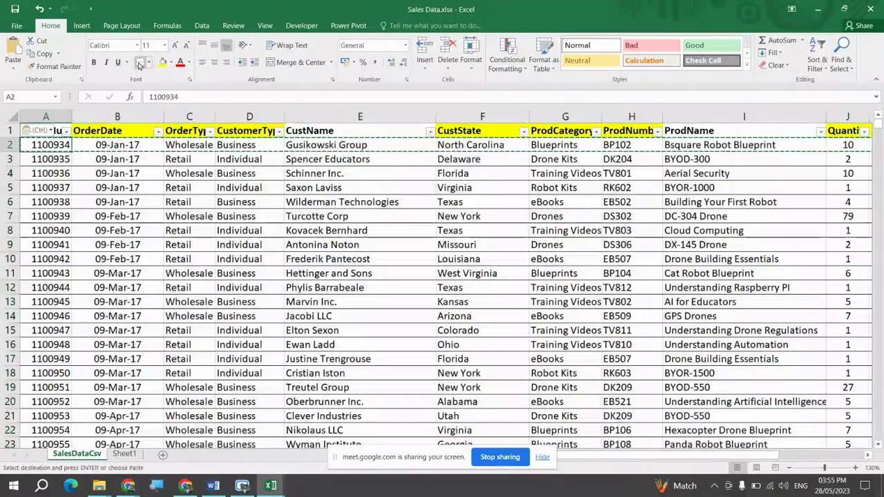
pyautogui.press('Escape')
# Examine the row borders at the ProdCode end of the sales data over the first dozen rows.
pyautogui.hotkey('ctrl', 'Right')
pyautogui.press('Down')
pyautogui.press('Down')
pyautogui.press('Down')
pyautogui.press('Down')
pyautogui.press('Down')
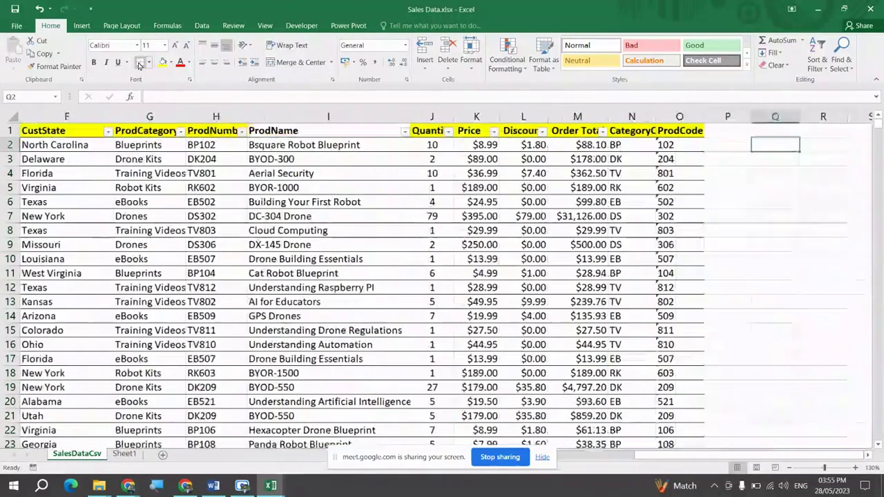
pyautogui.press('Down')
pyautogui.press('Down')
pyautogui.press('Down')
pyautogui.press('Down')
pyautogui.press('Down')
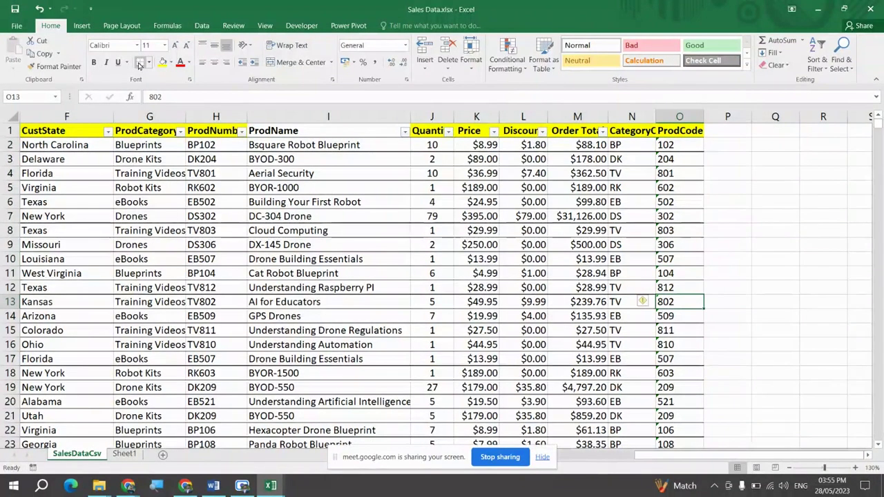
# Convert the ProdCode values in O2:O4977 from text to numbers.
pyautogui.hotkey('ctrl', 'Up')
pyautogui.press('Down')
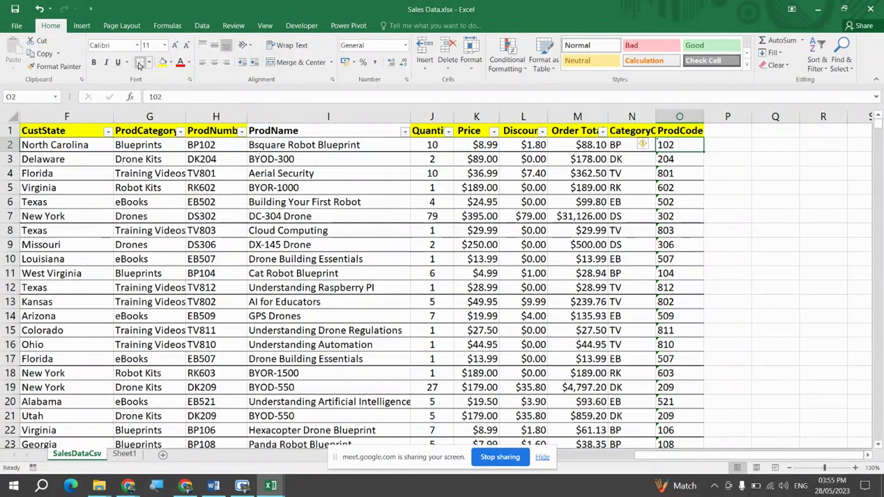
pyautogui.hotkey('ctrl', 'shift', 'Down')
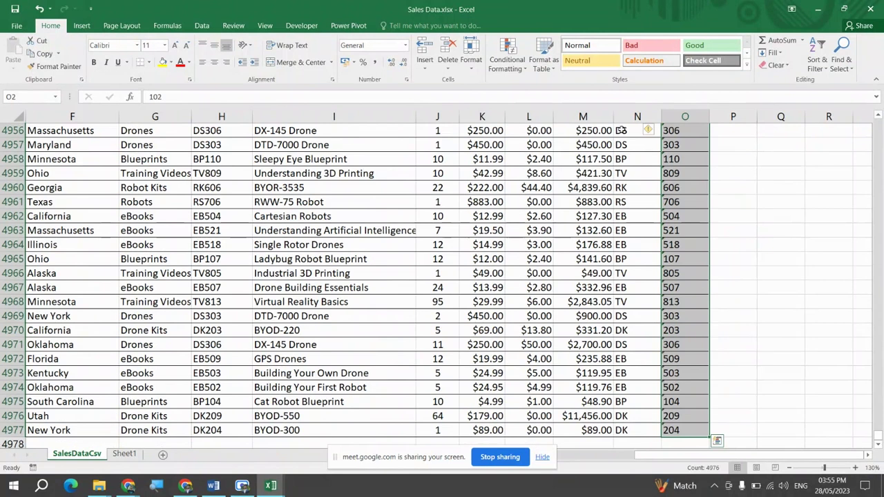
pyautogui.click(652, 130)
pyautogui.click(621, 154)
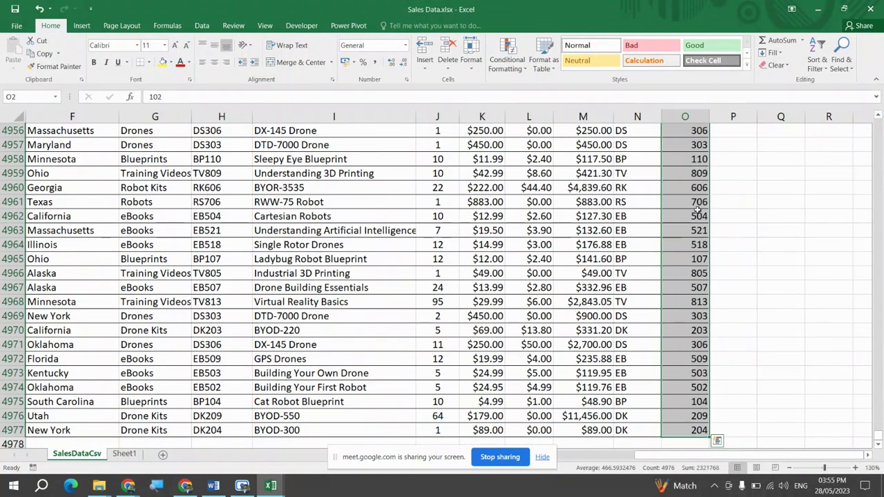
pyautogui.press('Left')
pyautogui.press('Right')
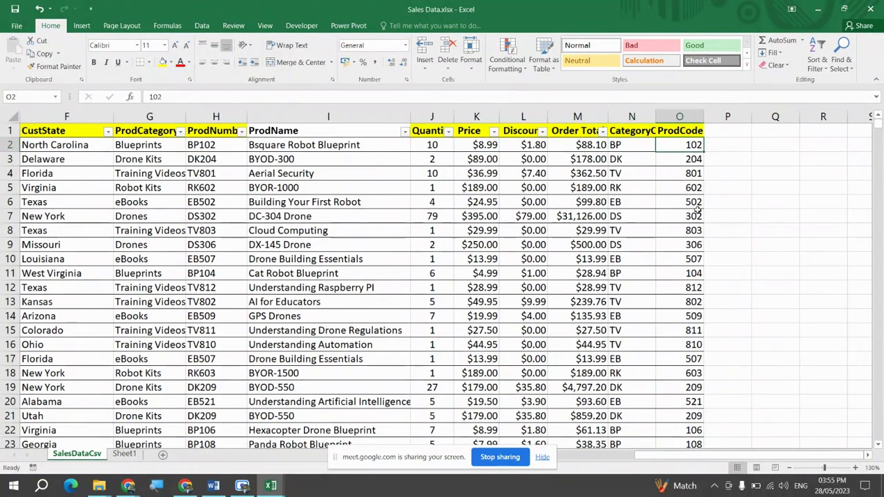
# Check the CategoryCode column and the extent of the full sales data range, and return to cell A1.
pyautogui.press('Up')
pyautogui.press('Left')
pyautogui.press('Down')
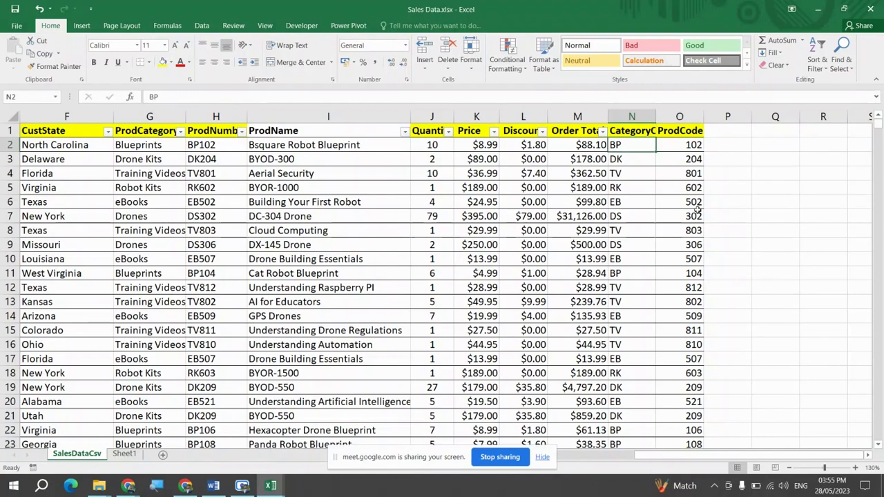
pyautogui.press('Up')
pyautogui.hotkey('ctrl', 'Left')
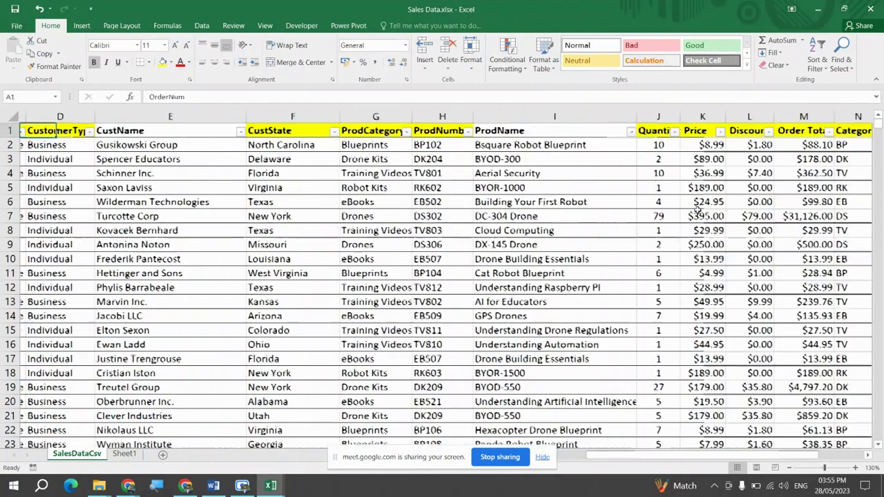
pyautogui.hotkey('ctrl', 'shift', 'Right')
pyautogui.hotkey('ctrl', 'shift', 'Down')
pyautogui.hotkey('ctrl', 'Home')
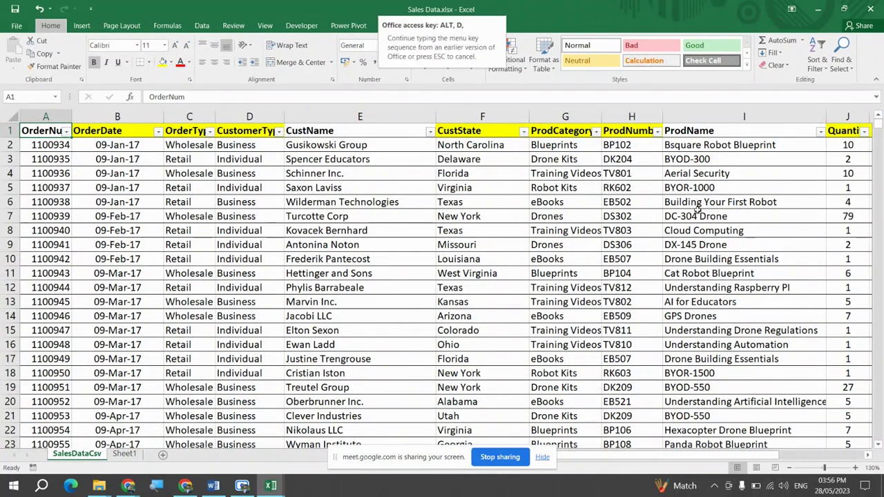
# Hide the screen-sharing notification and switch to the Google Meet call window.
pyautogui.click(545, 457)
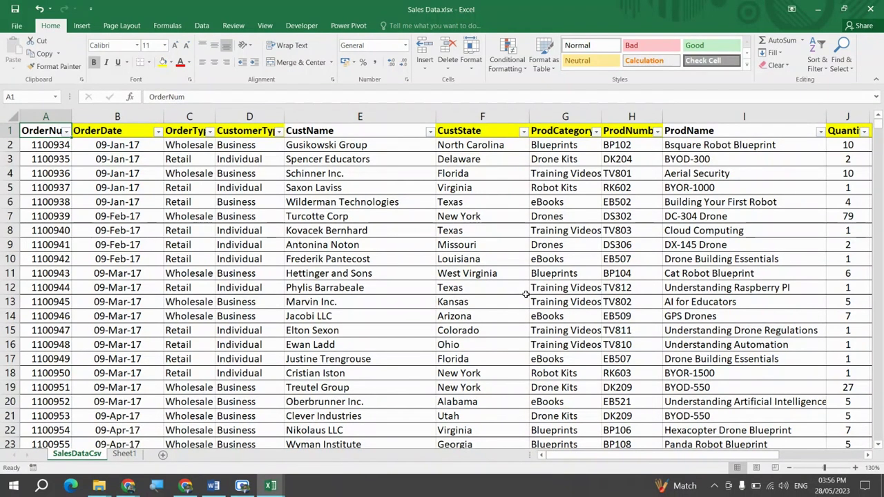
pyautogui.hotkey('alt', 'Tab')
pyautogui.hotkey('alt', 'Tab')
pyautogui.hotkey('alt', 'Tab')
pyautogui.hotkey('alt', 'Tab')
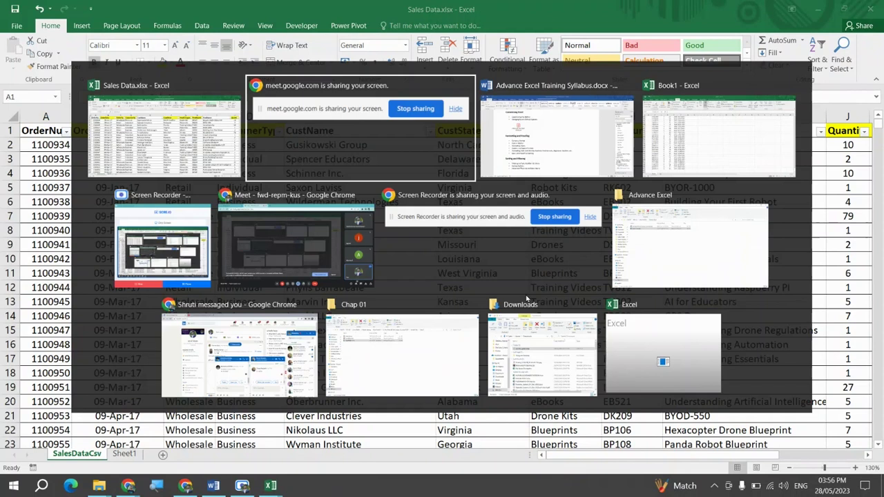
pyautogui.hotkey('alt', 'Tab')
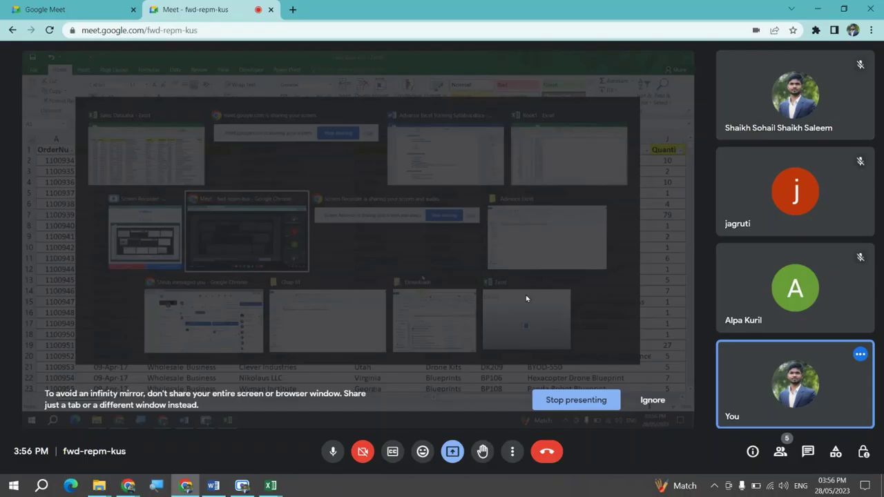